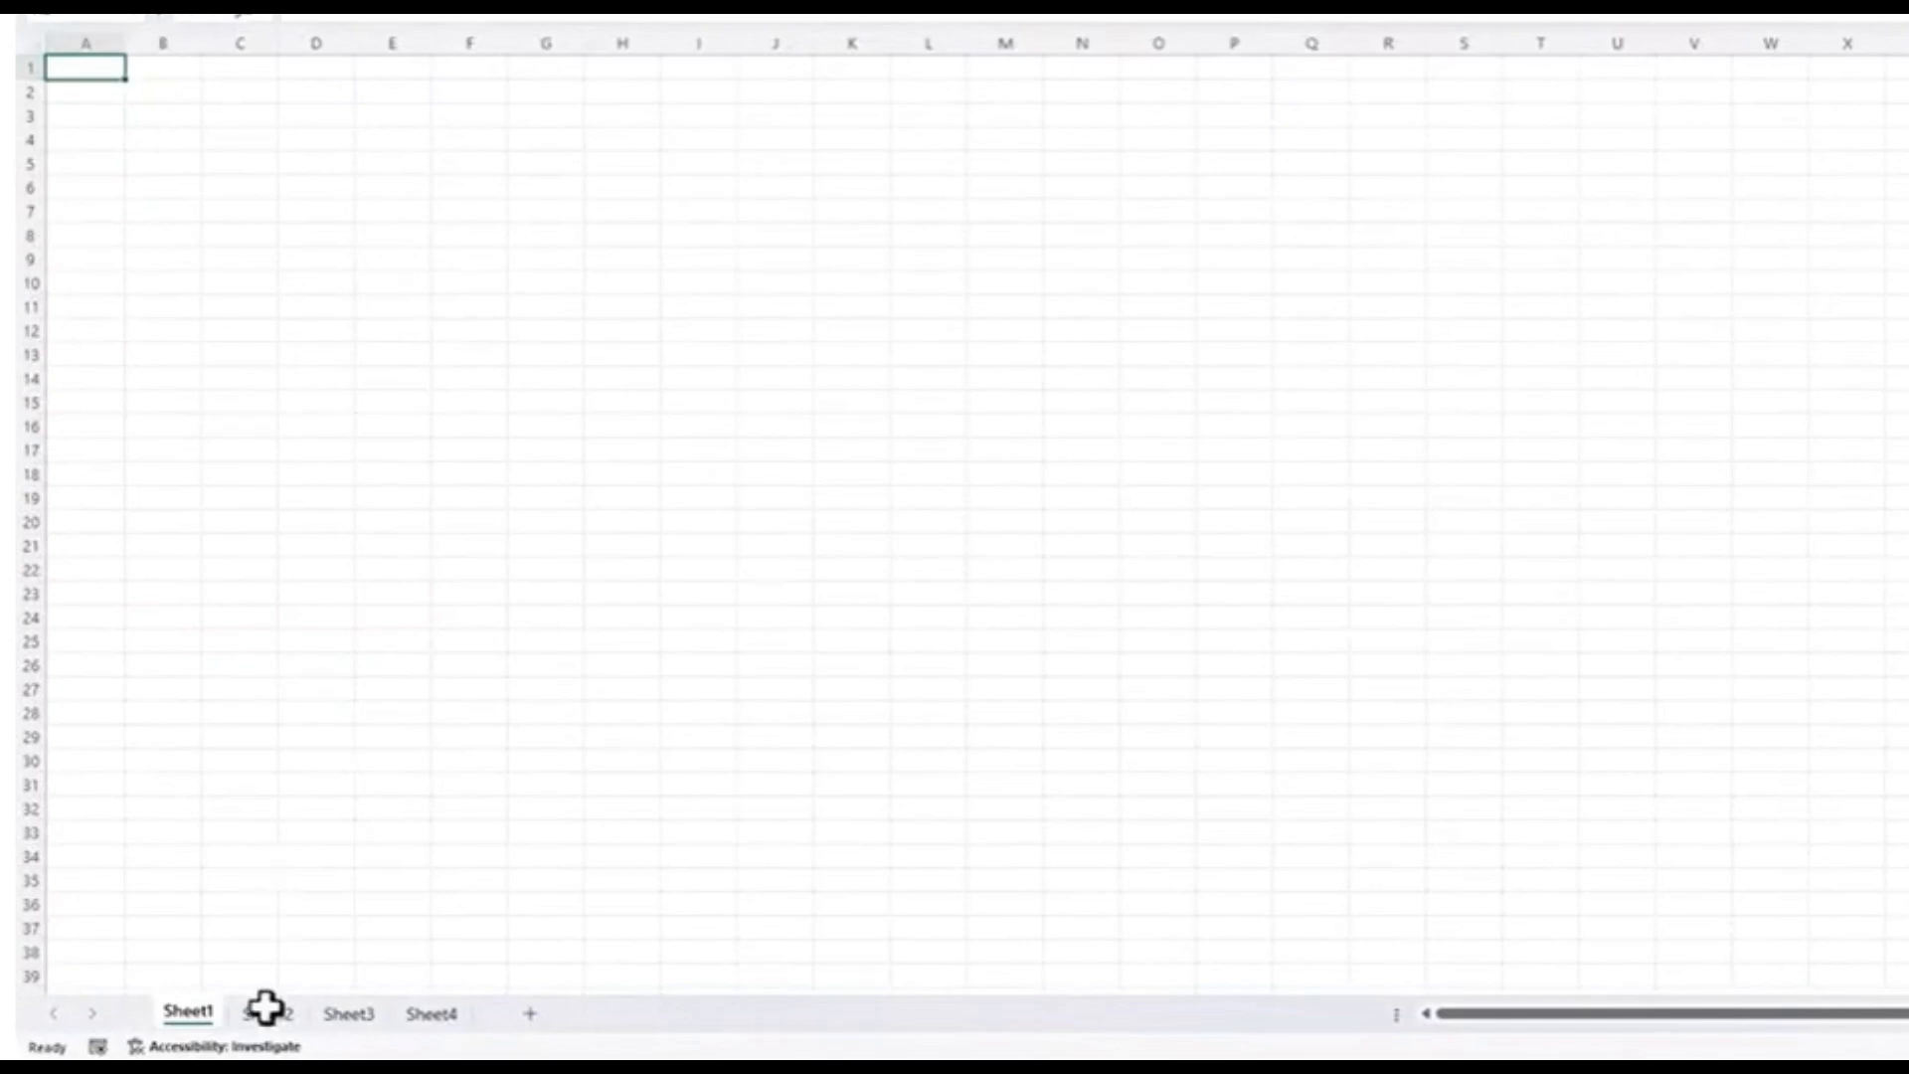
Look through Sheet2, Sheet3 and Sheet4 to review the source data, the pivot tables and the dashboard
click(267, 1015)
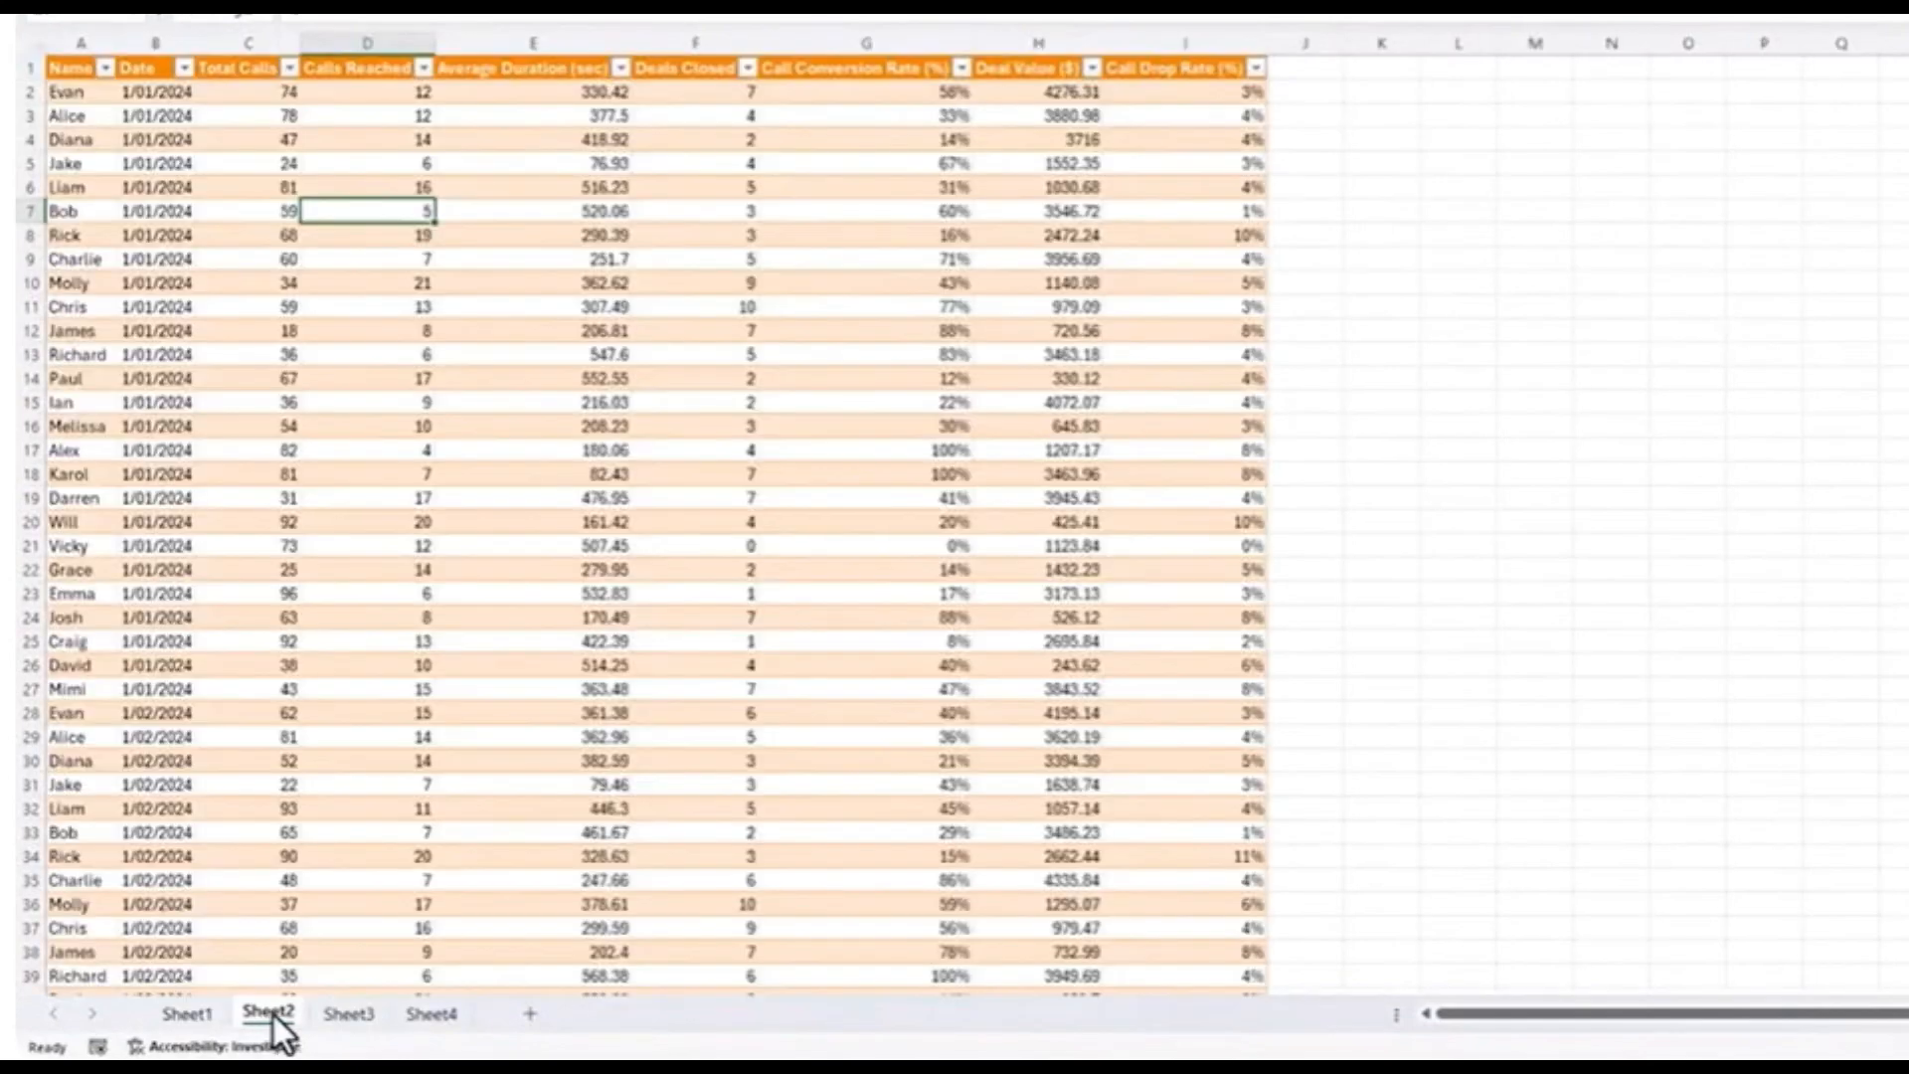
click(348, 1014)
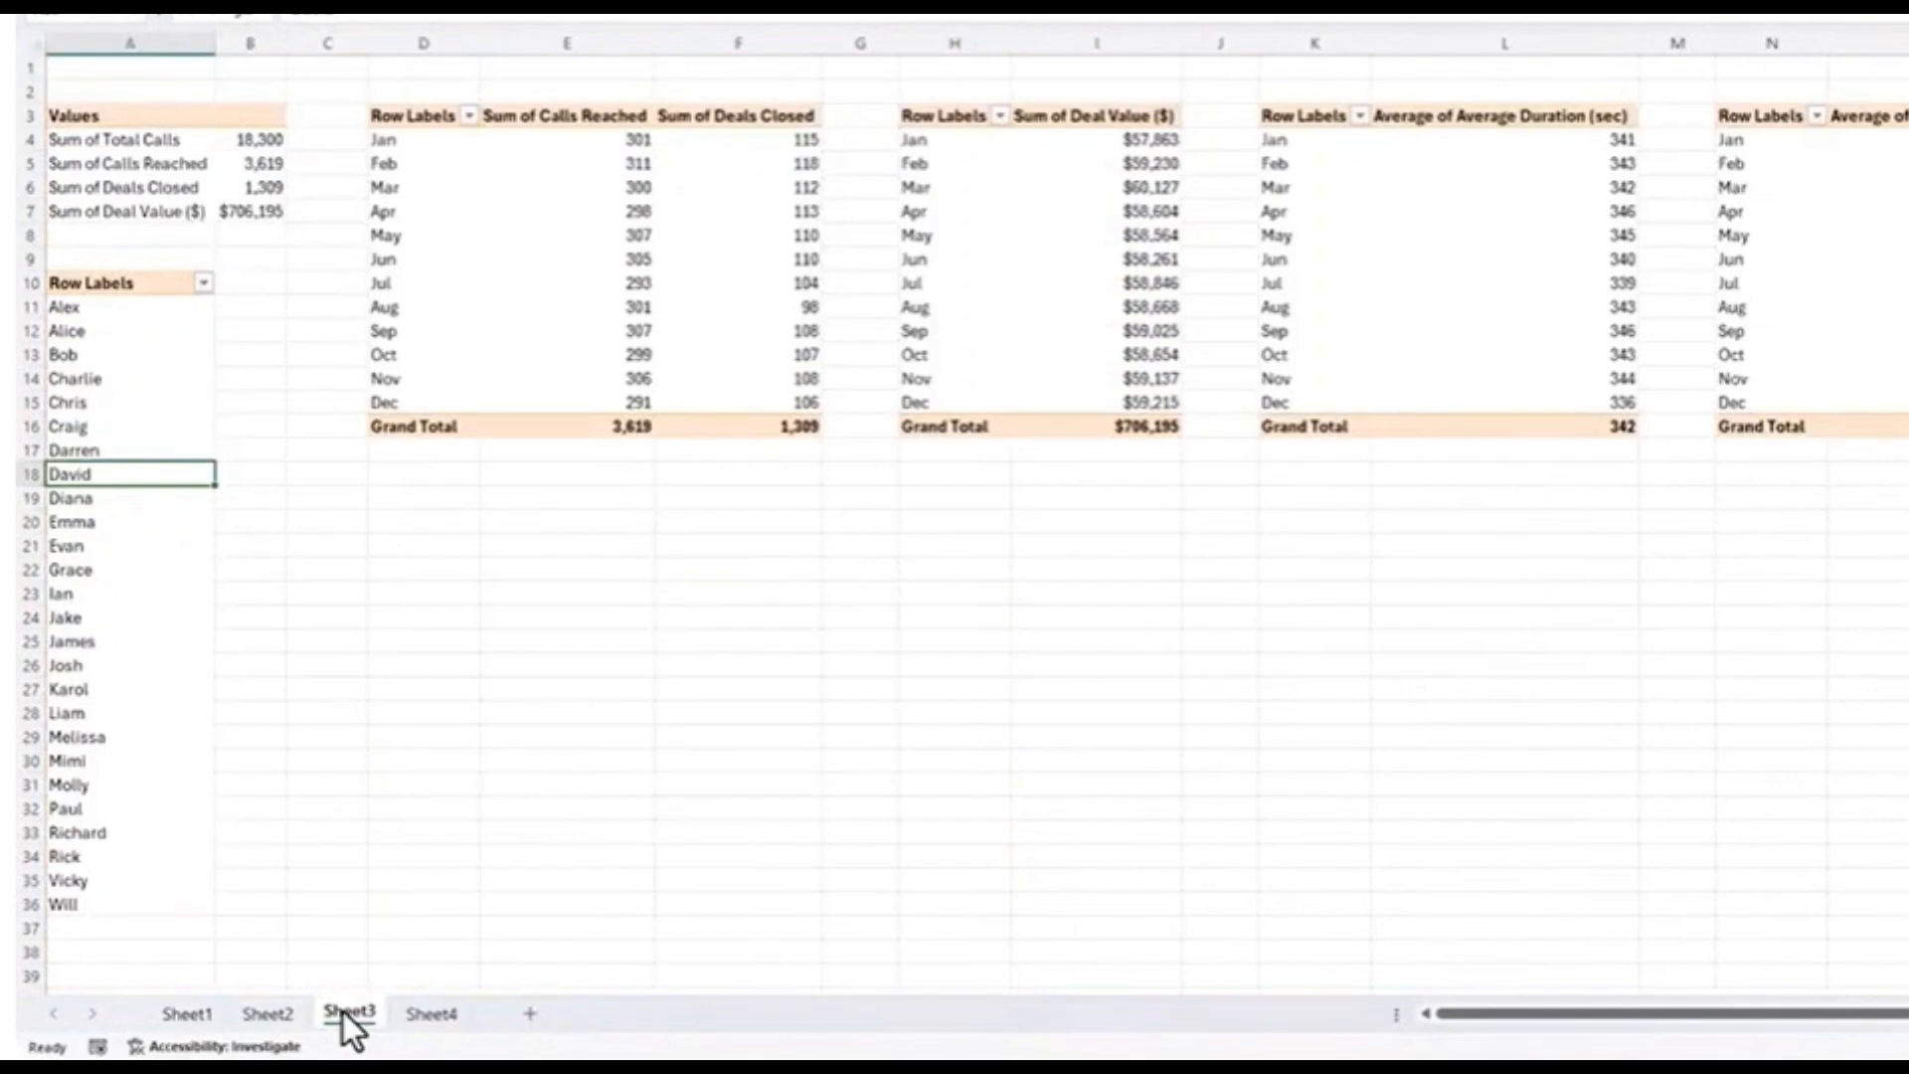
click(427, 1014)
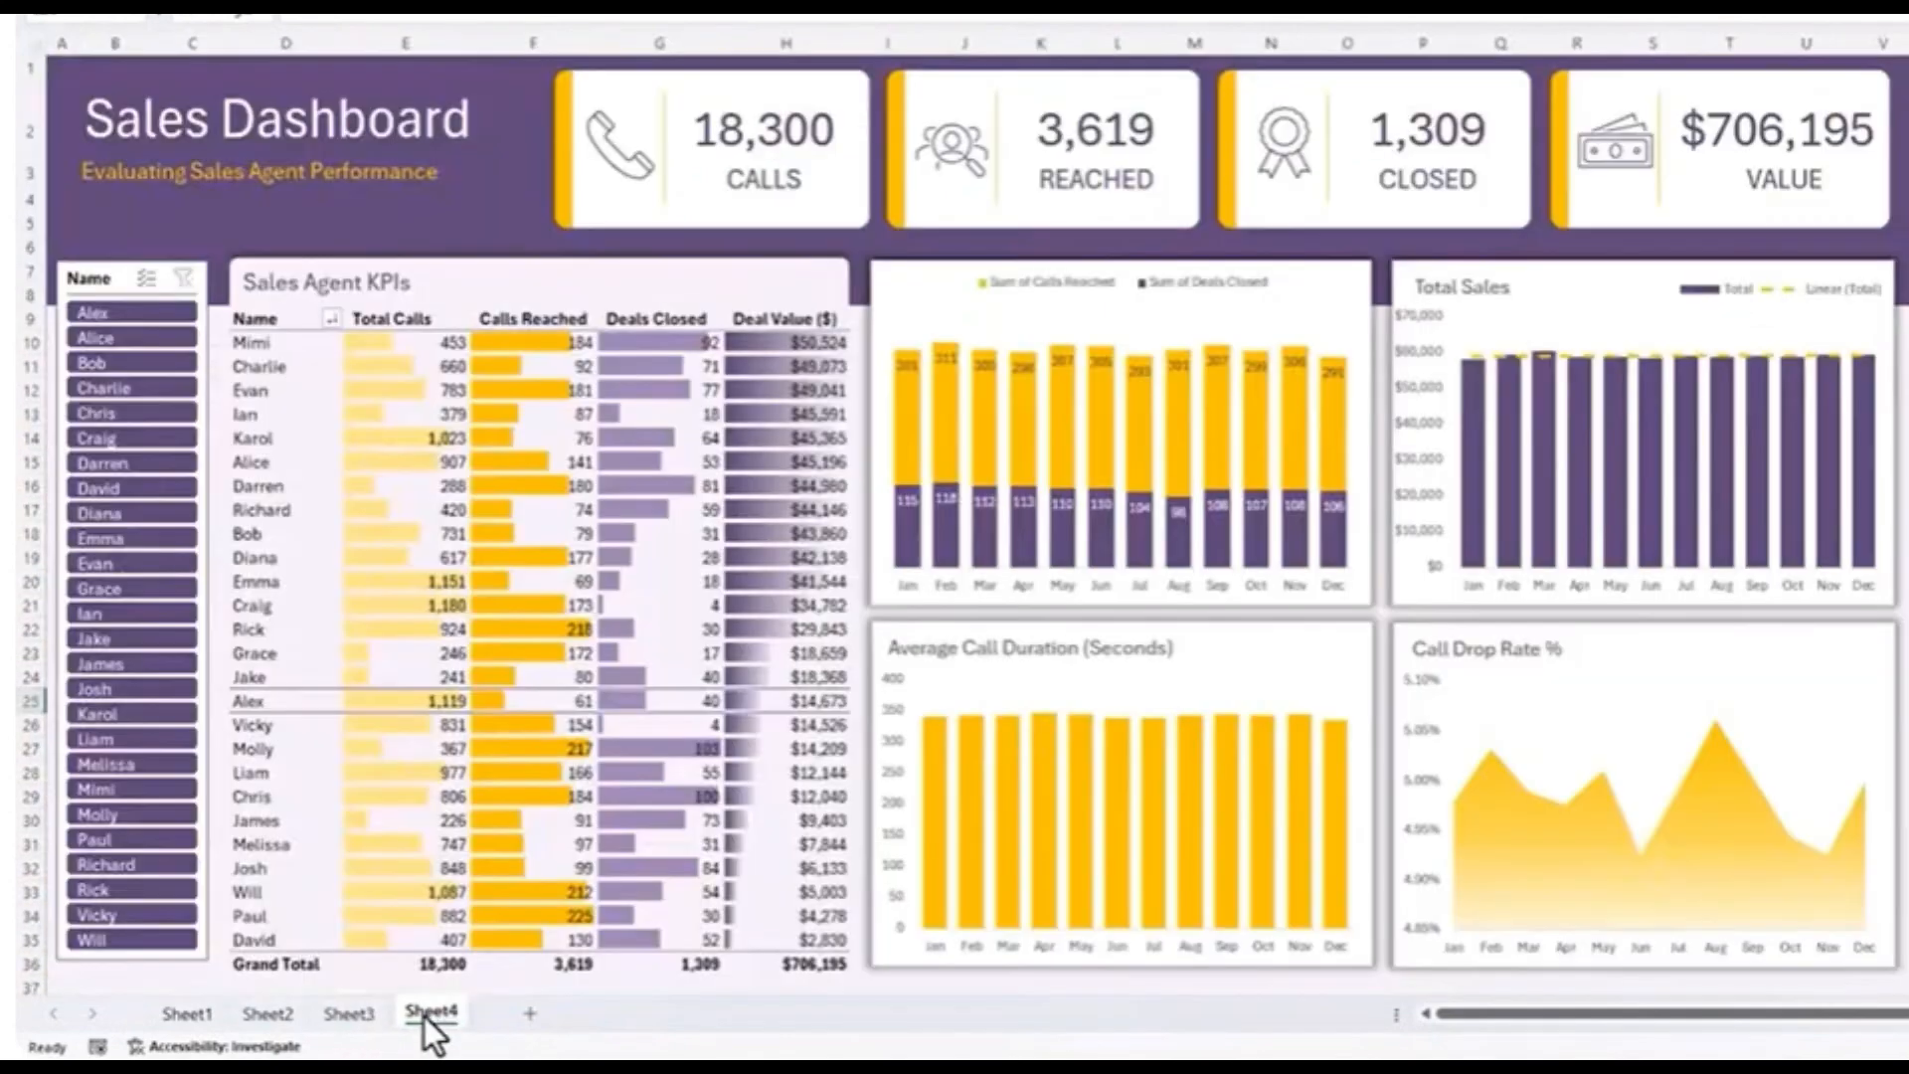
Rename Sheet4 as Report and Sheet3 as Analysis
double_click(427, 1014)
text(Report)
key(Return)
click(350, 1015)
text(Analysis)
key(Return)
On the raw sales data sheet, select row 7 together with column D, and select their intersecting cell D7
click(267, 1015)
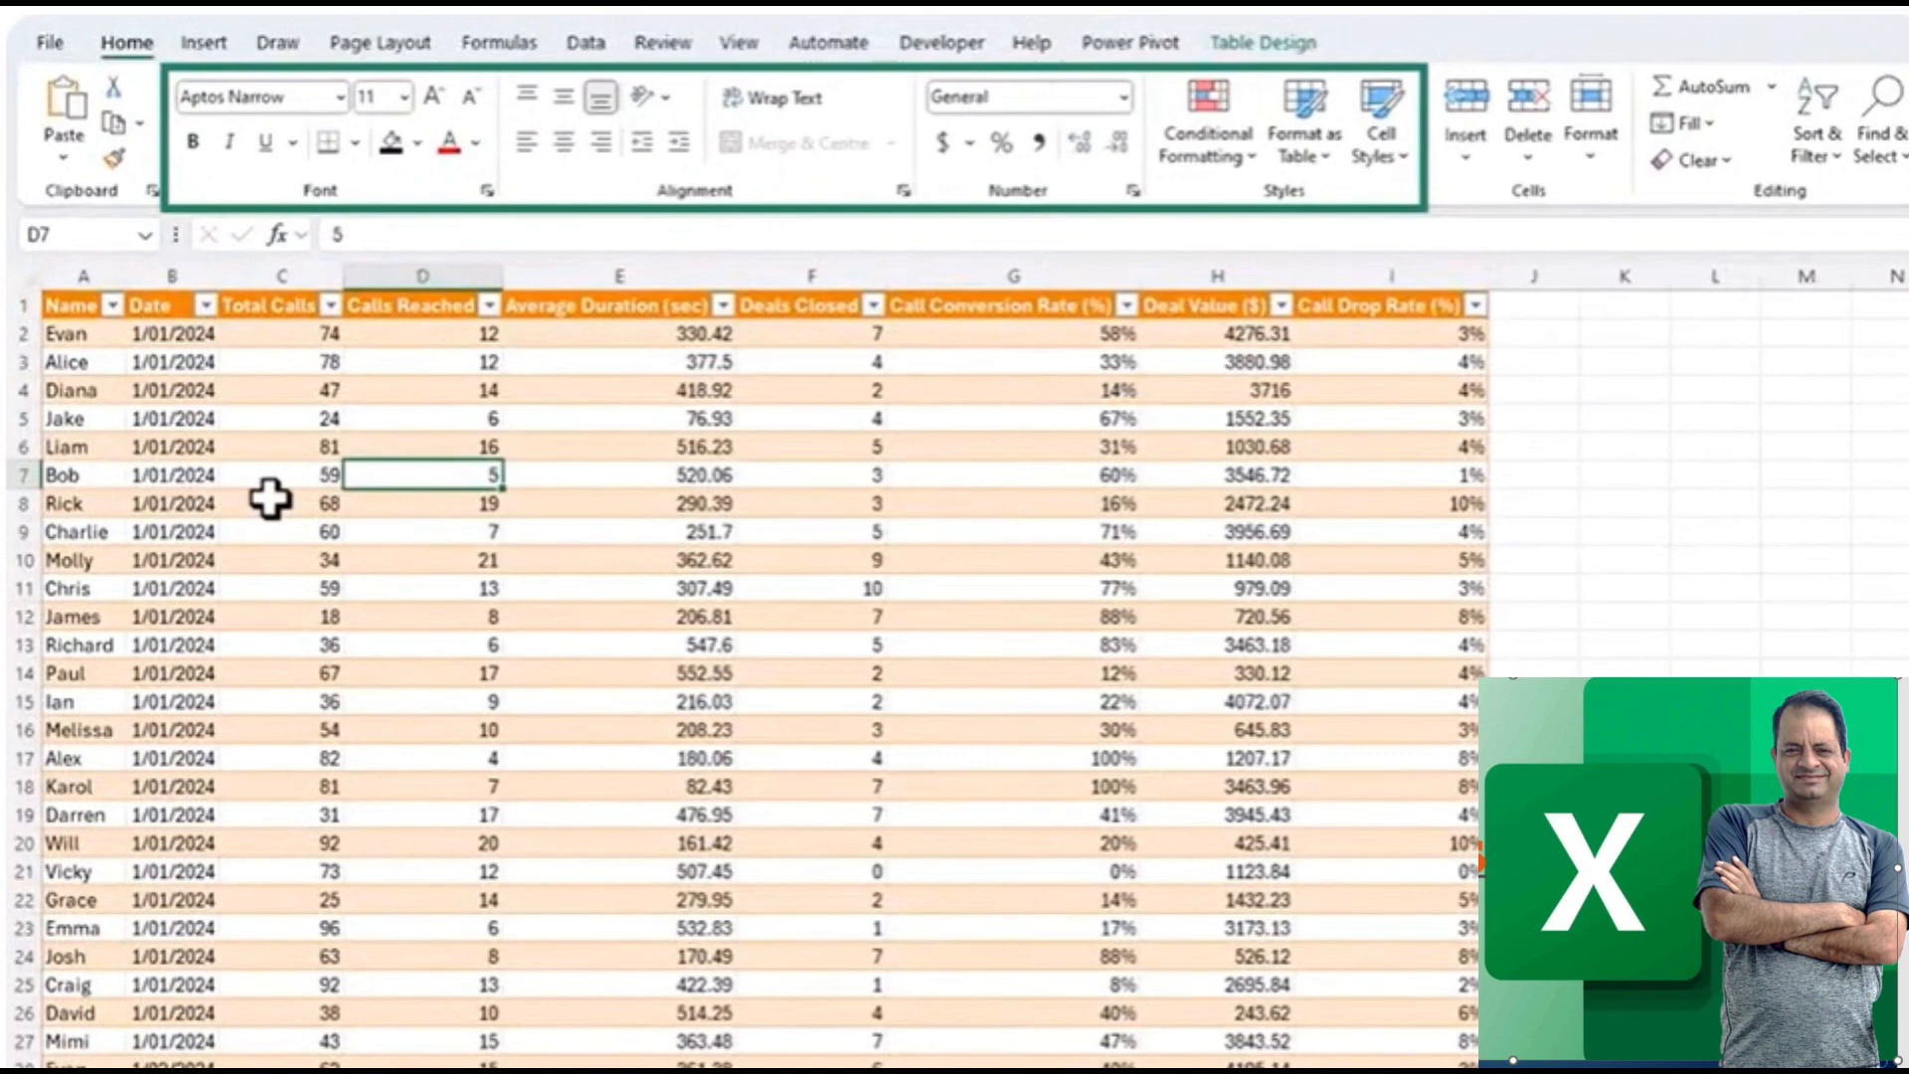
click(203, 44)
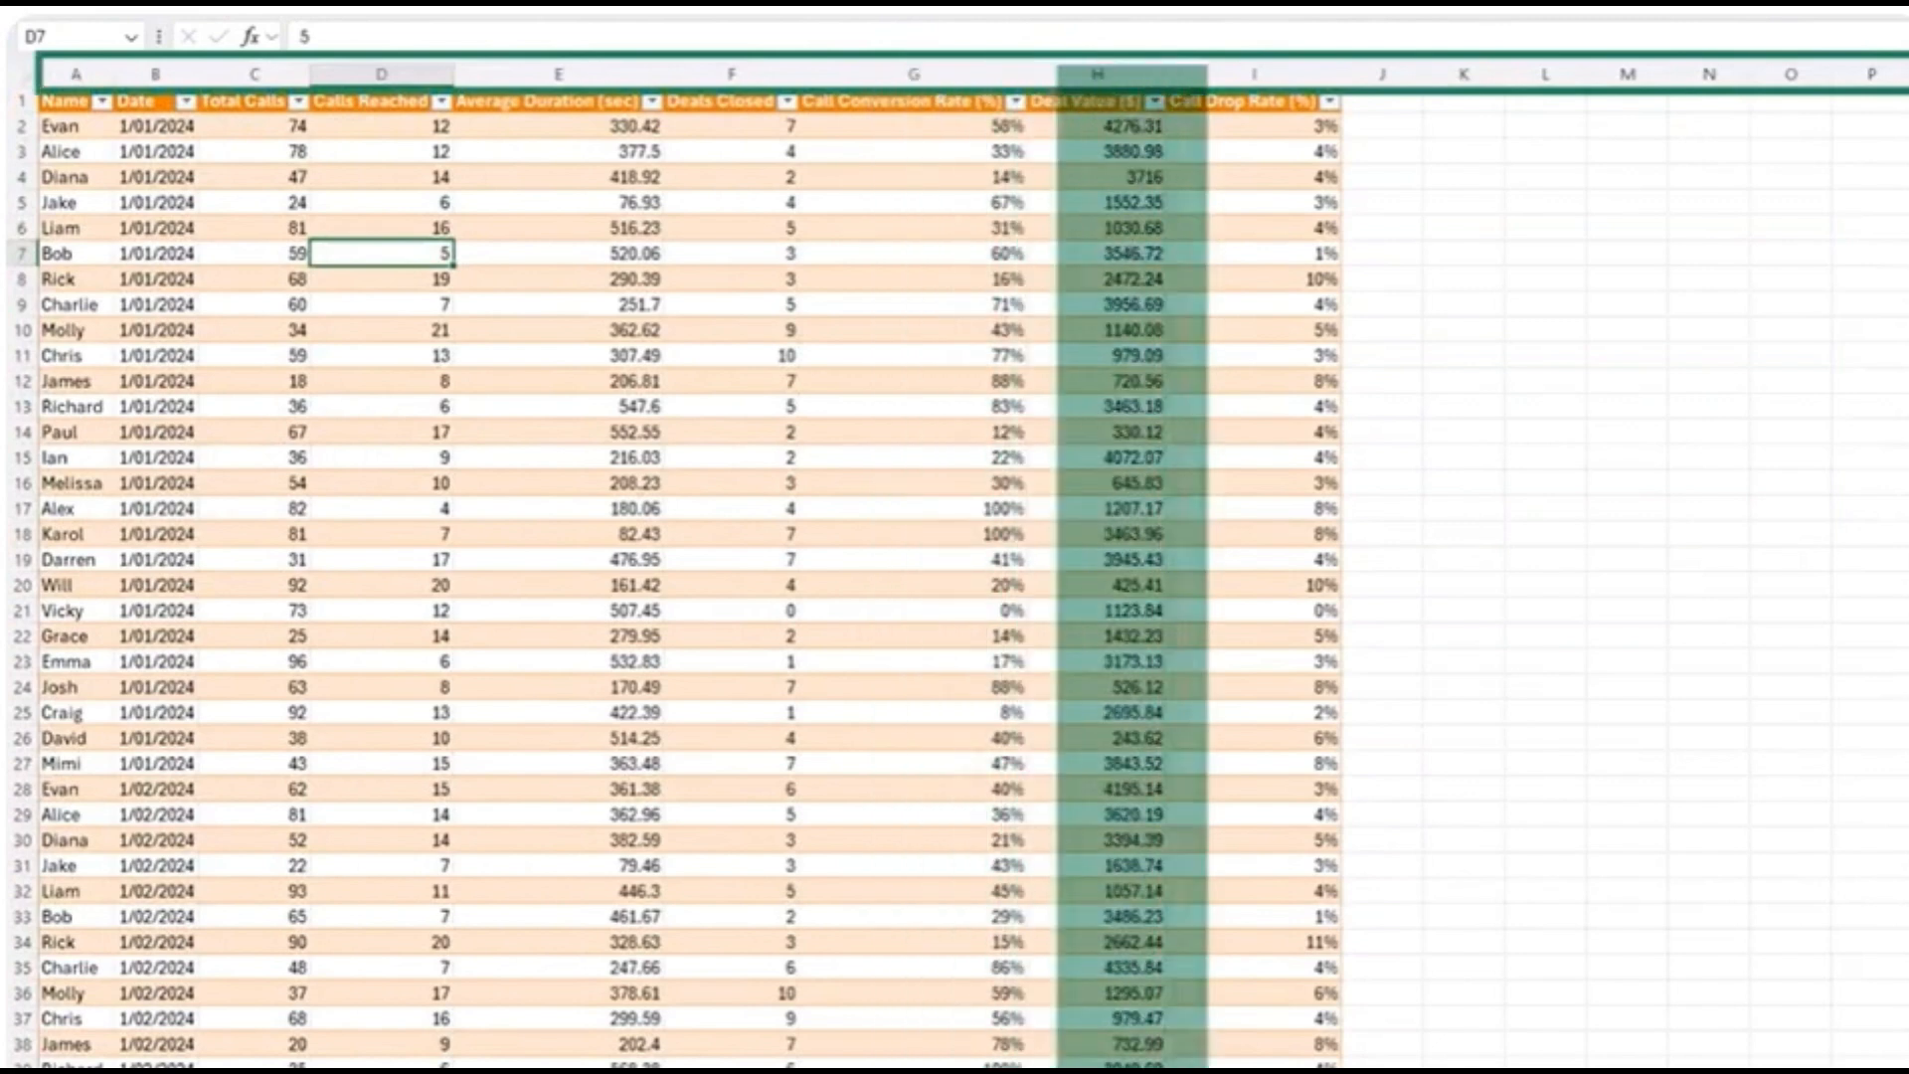
click(15, 254)
click(326, 65)
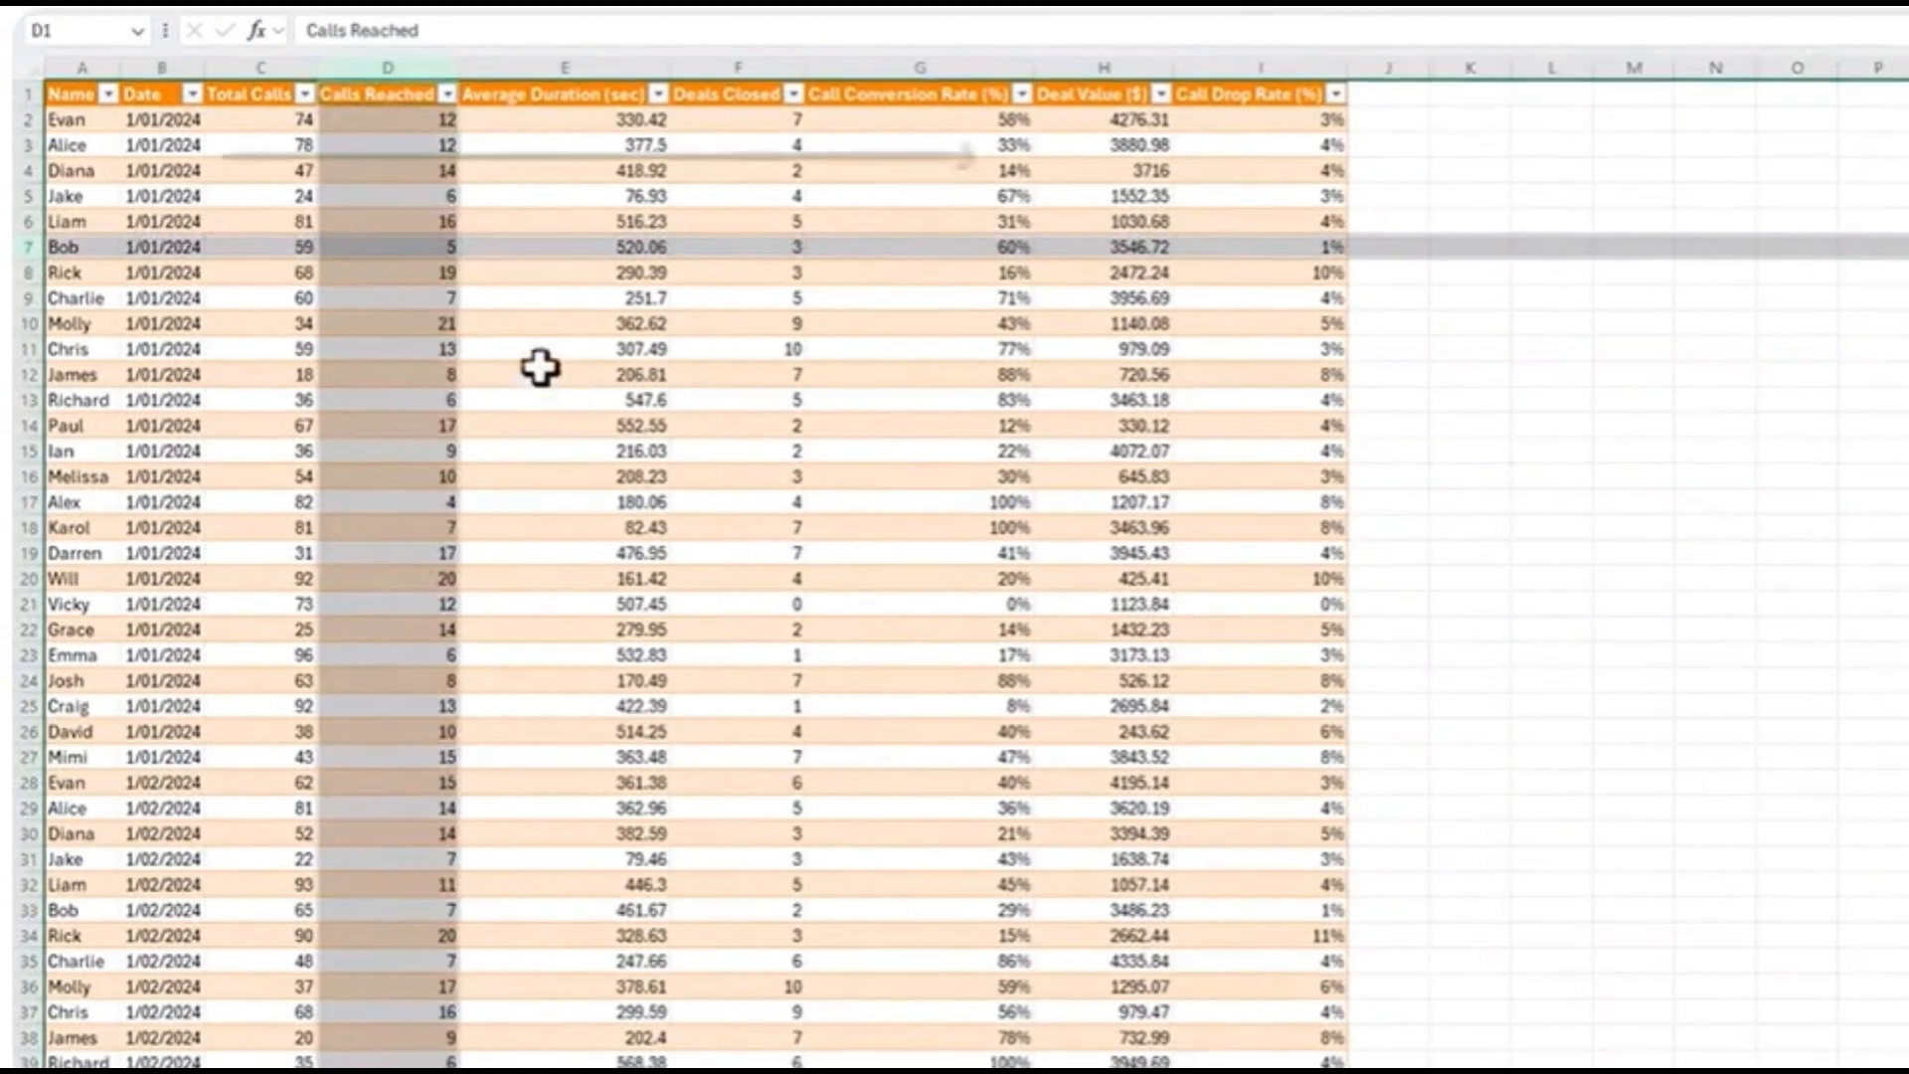
click(398, 254)
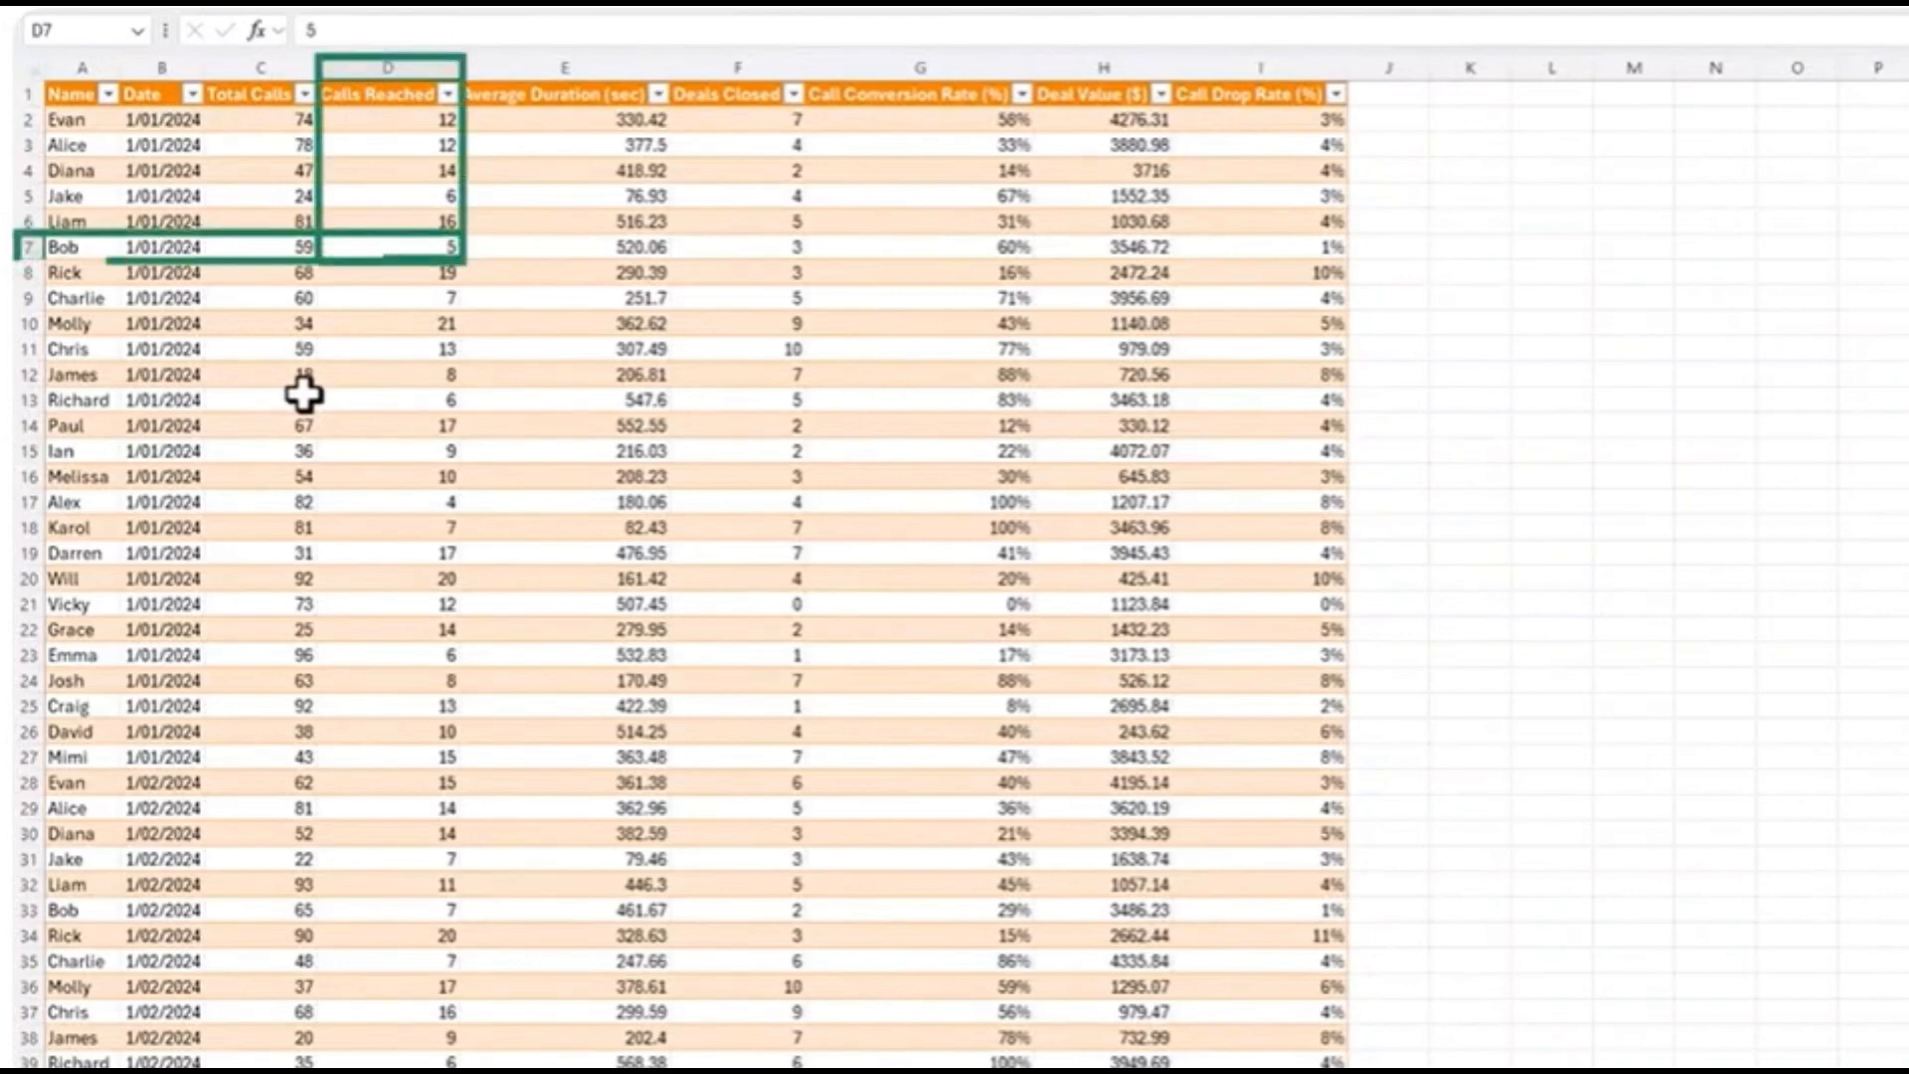
click(103, 34)
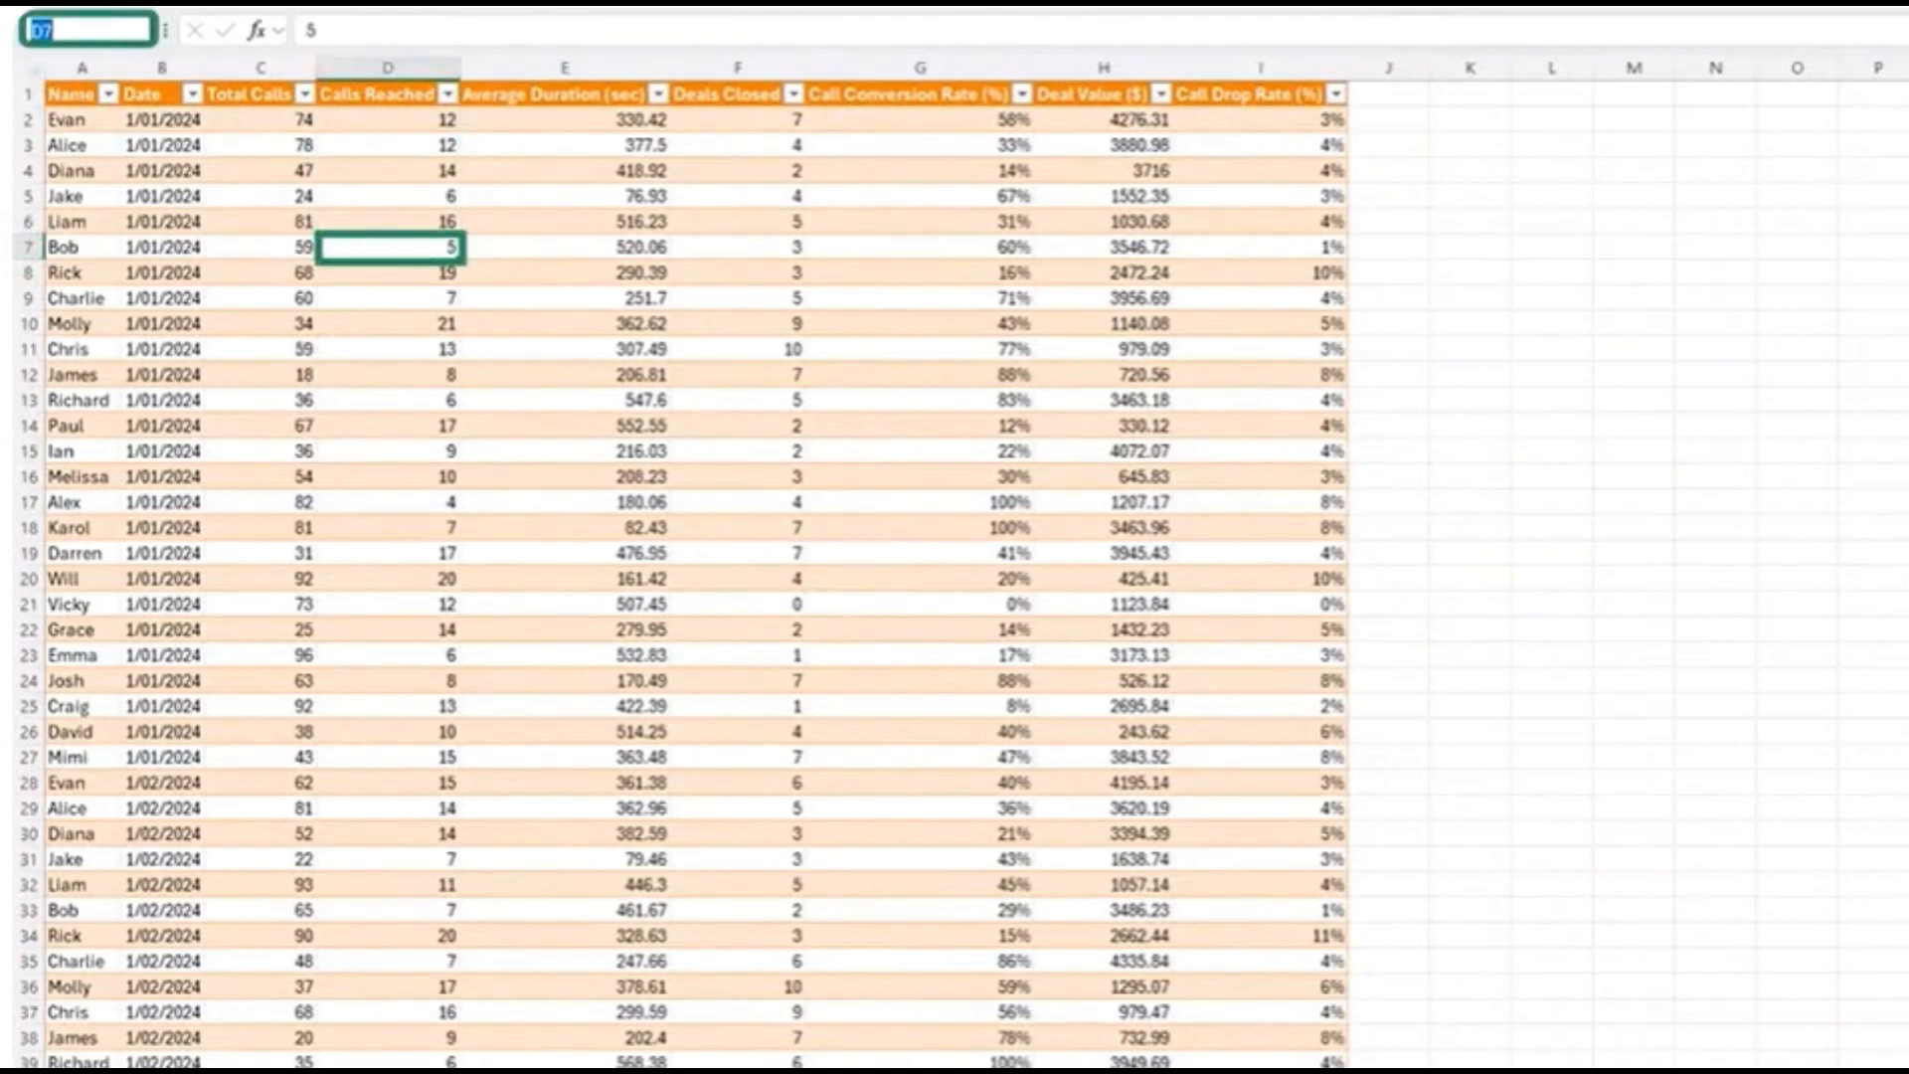
click(433, 251)
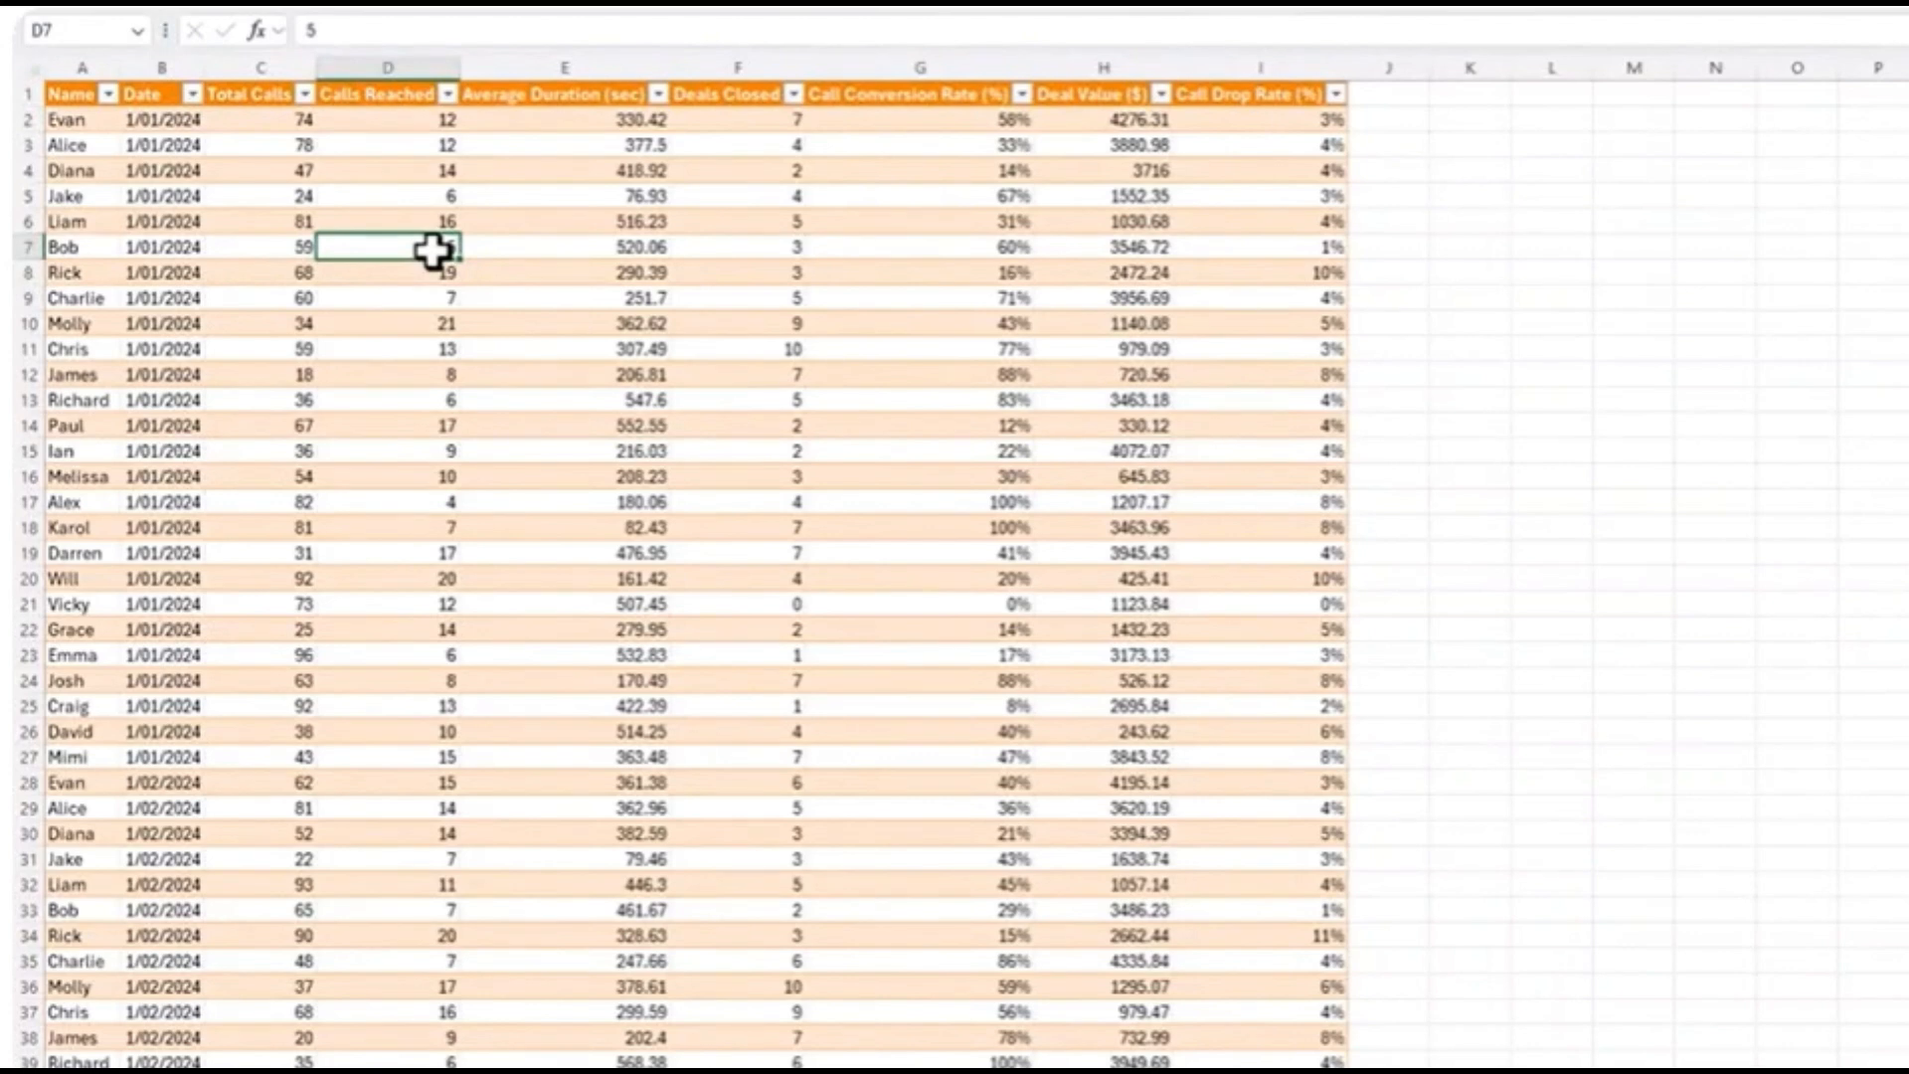
Move the active cell in a loop from D7, two columns across and two rows down, and back to D7
key(Right)
key(Right)
key(Down)
key(Down)
key(Left)
key(Left)
key(Up)
key(Up)
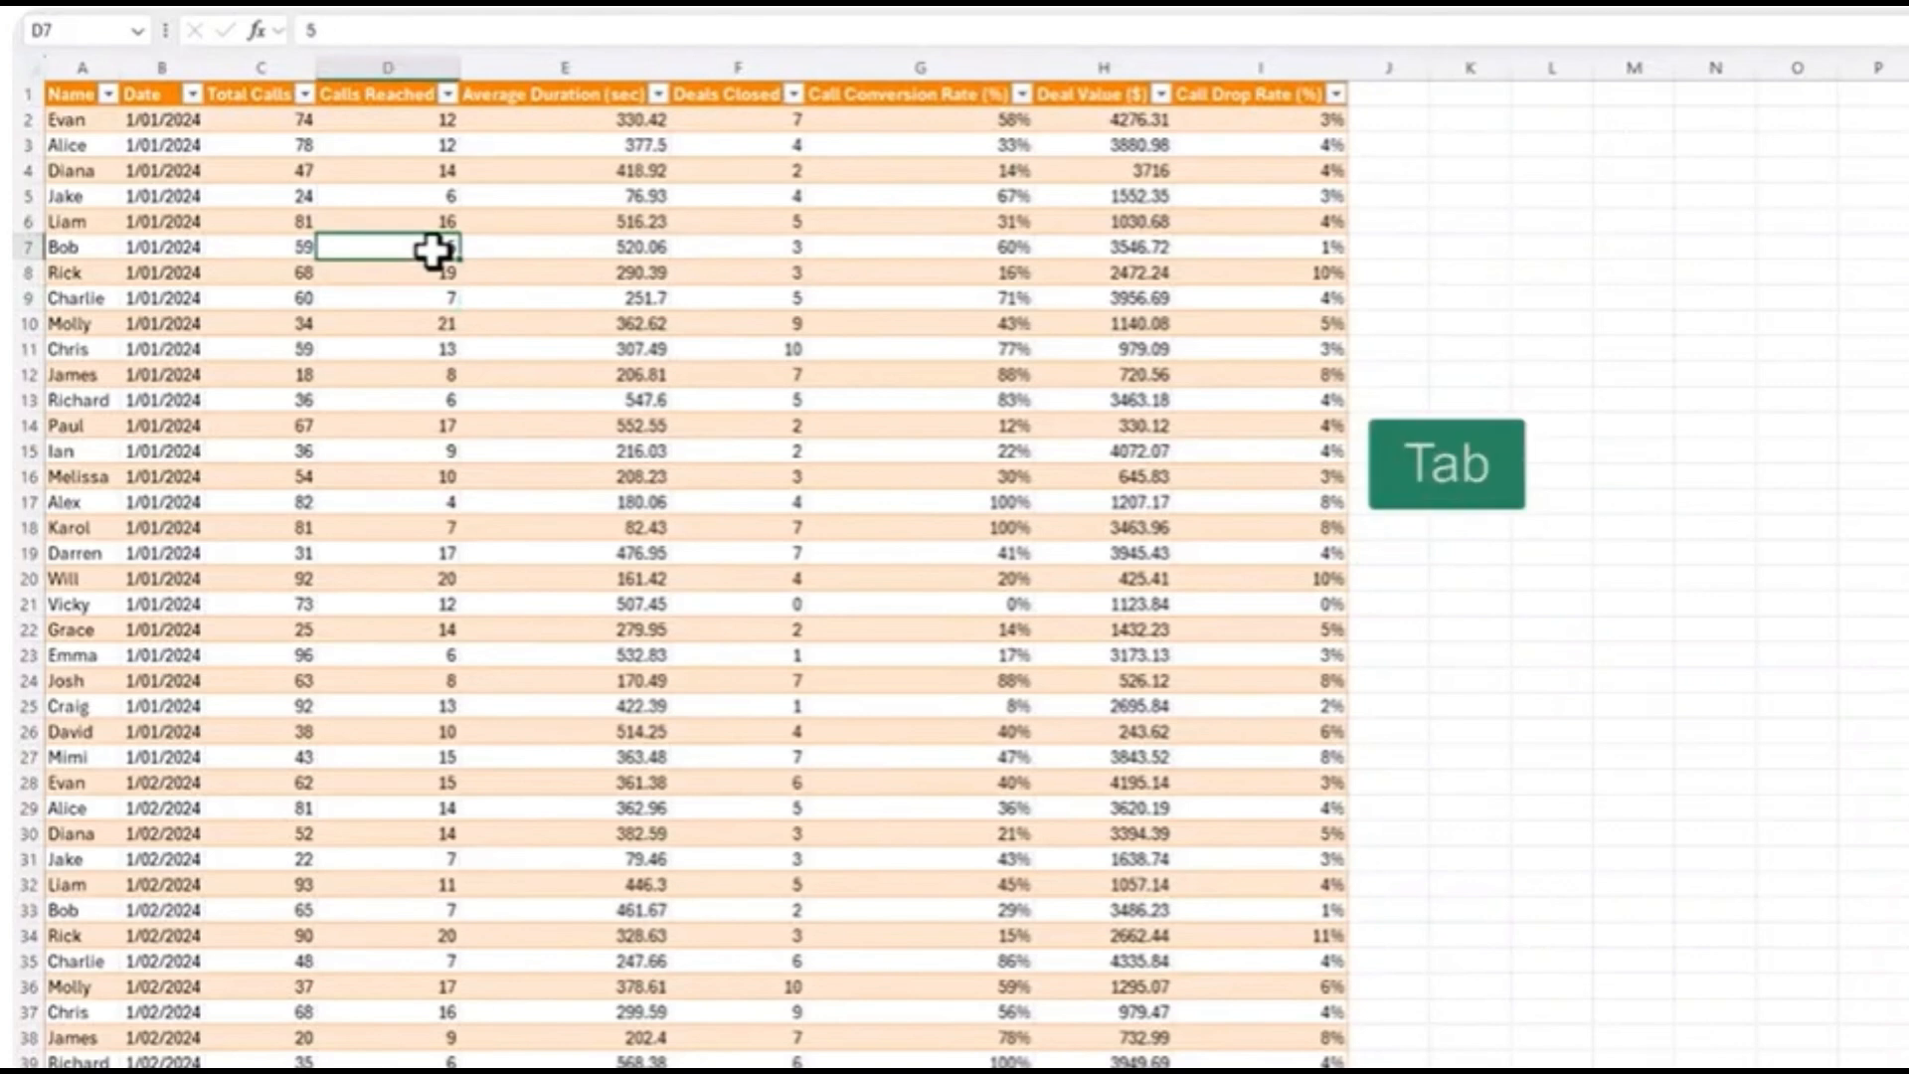
Move the active cell across row 7 to F7 and down the Deals Closed column to F10
key(Tab)
key(Tab)
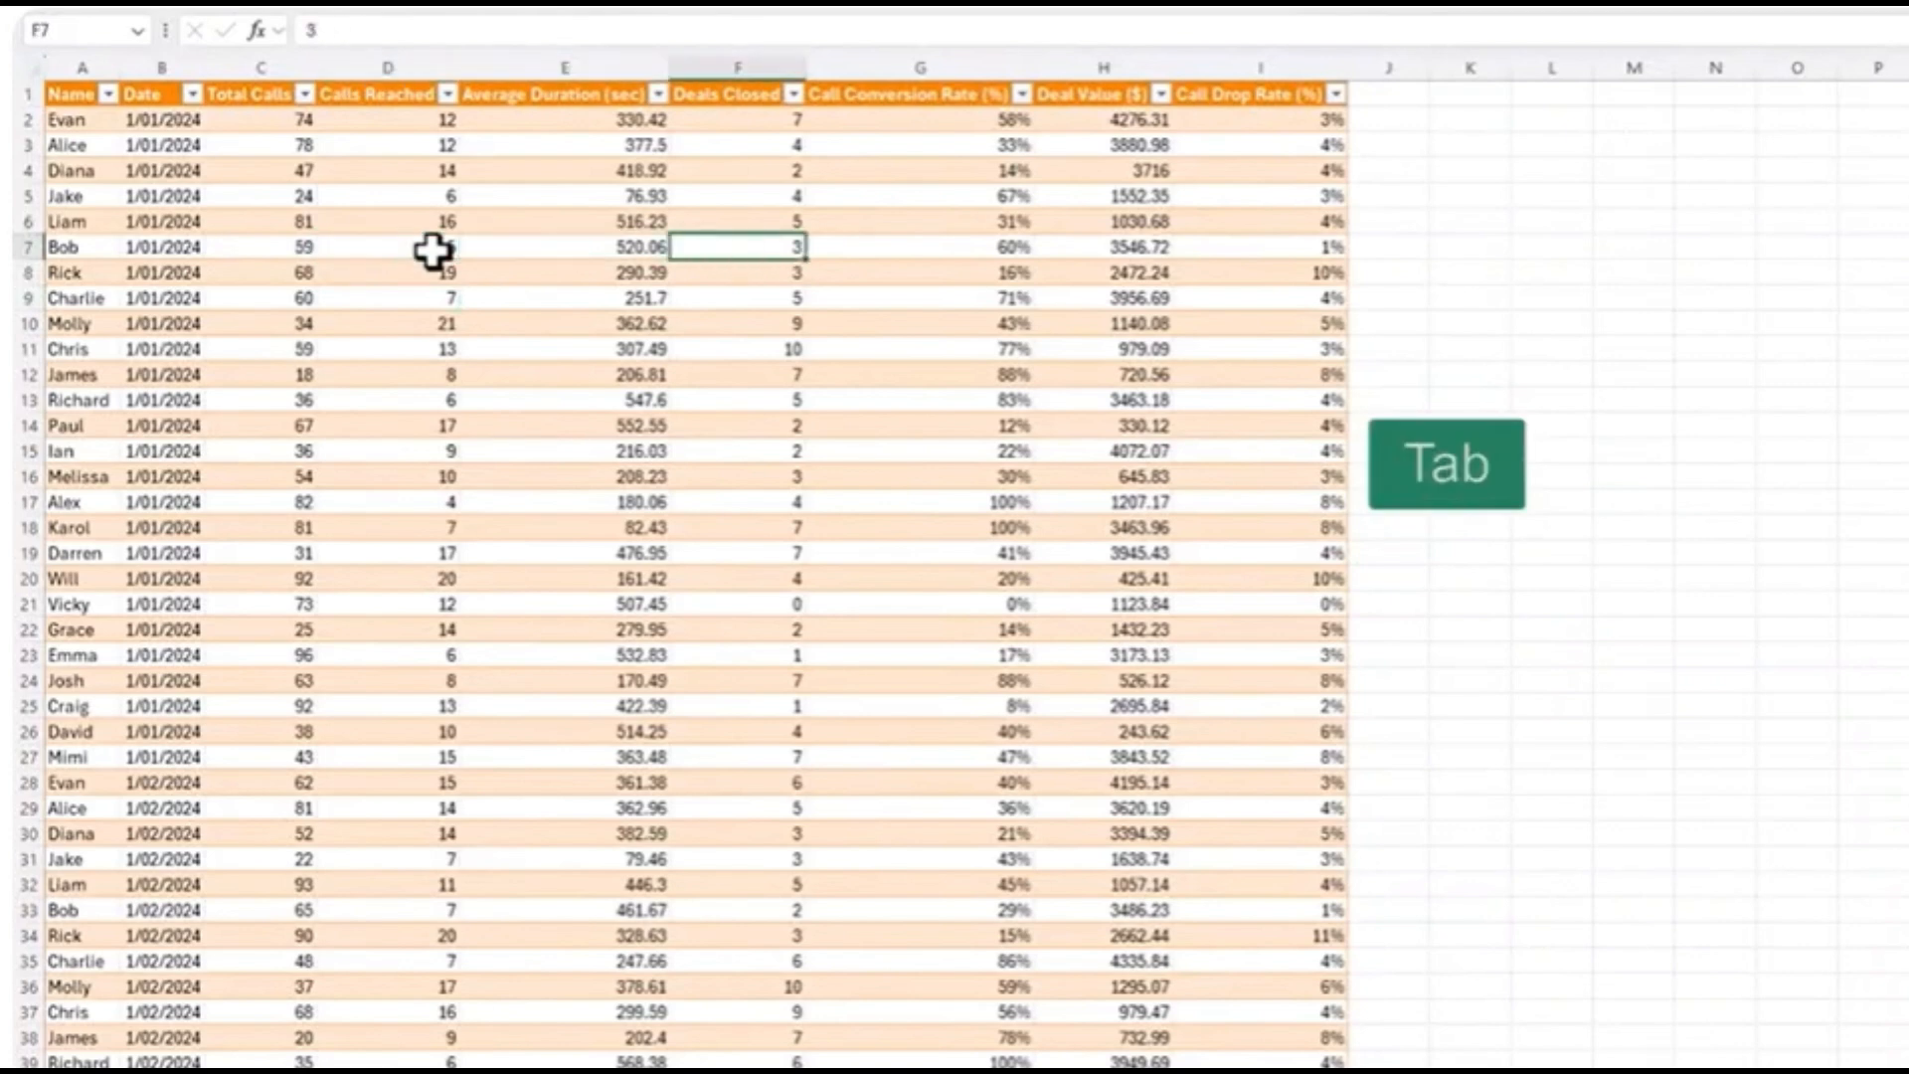
key(Return)
key(Return)
key(Return)
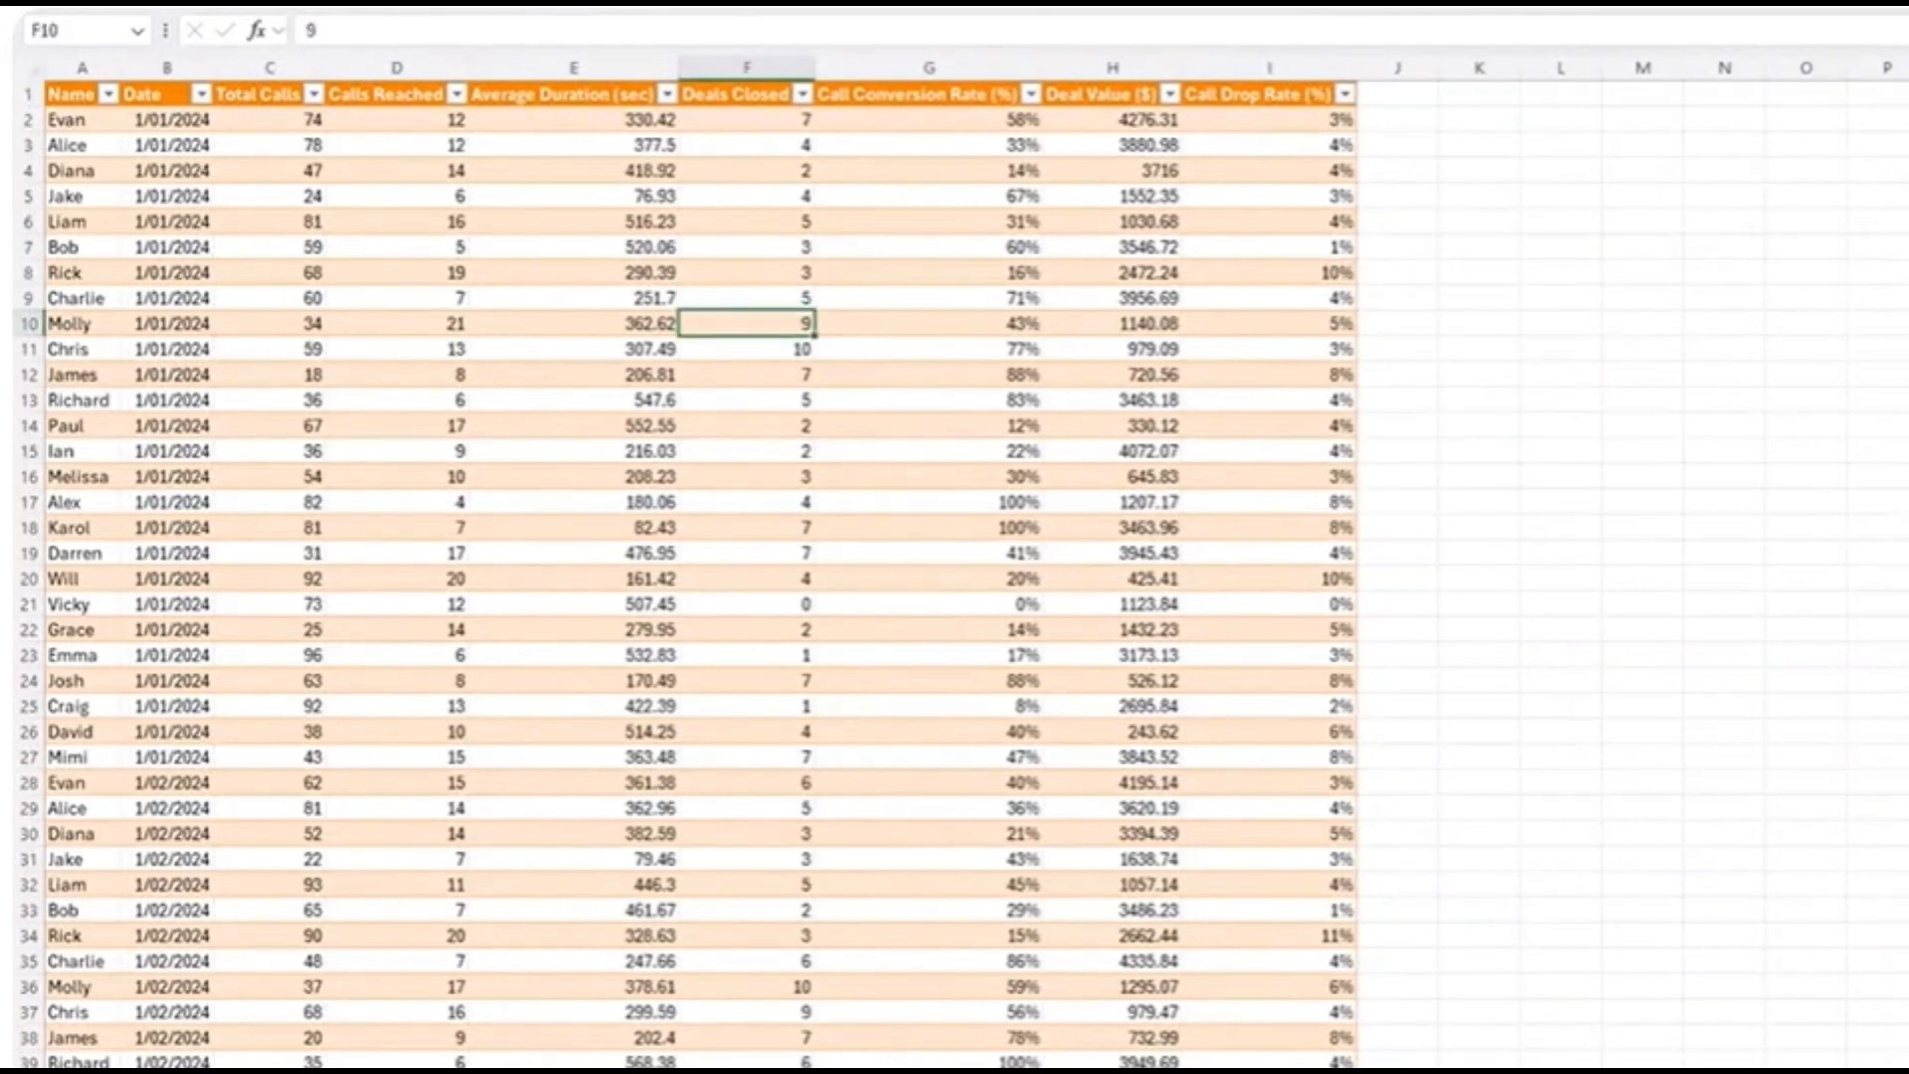
Go to the end of the table and enter the agent's name and the date 1/12/2024 in row 314
key(ctrl+Right)
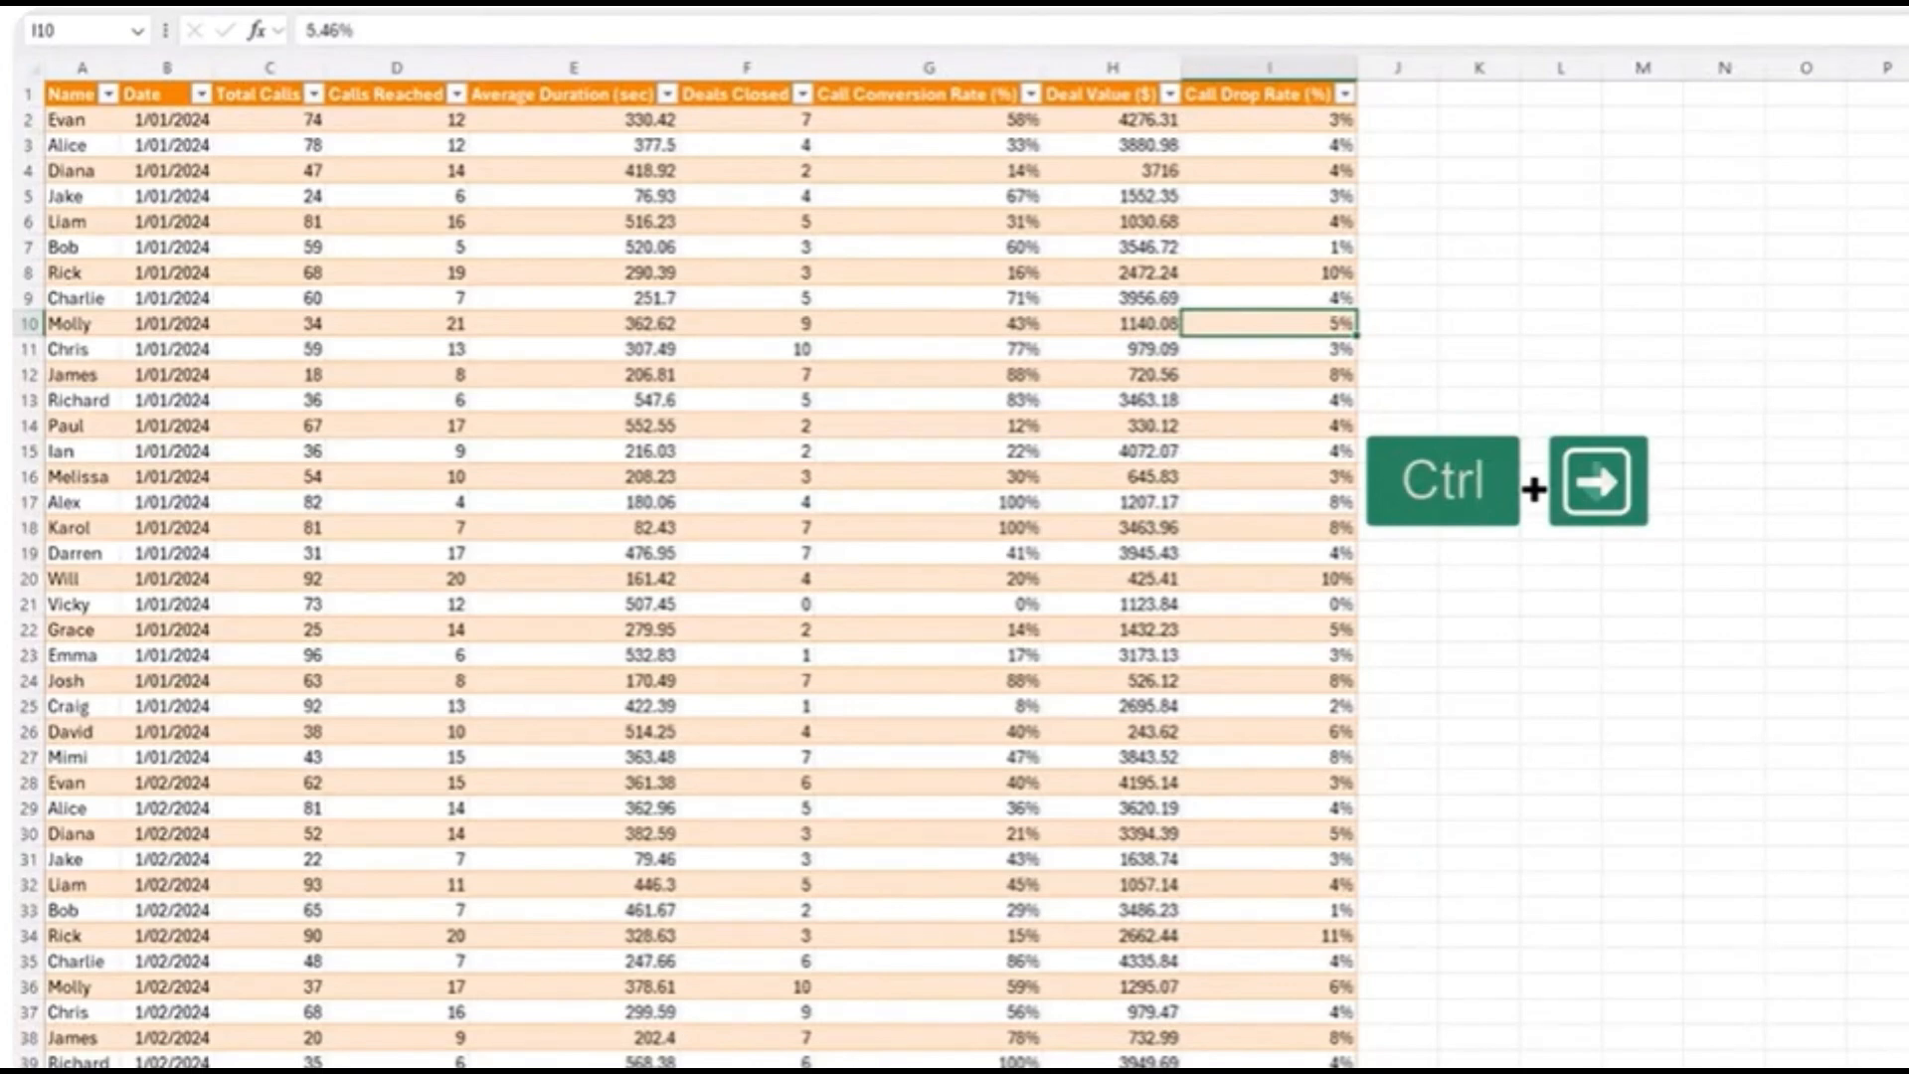
key(ctrl+Down)
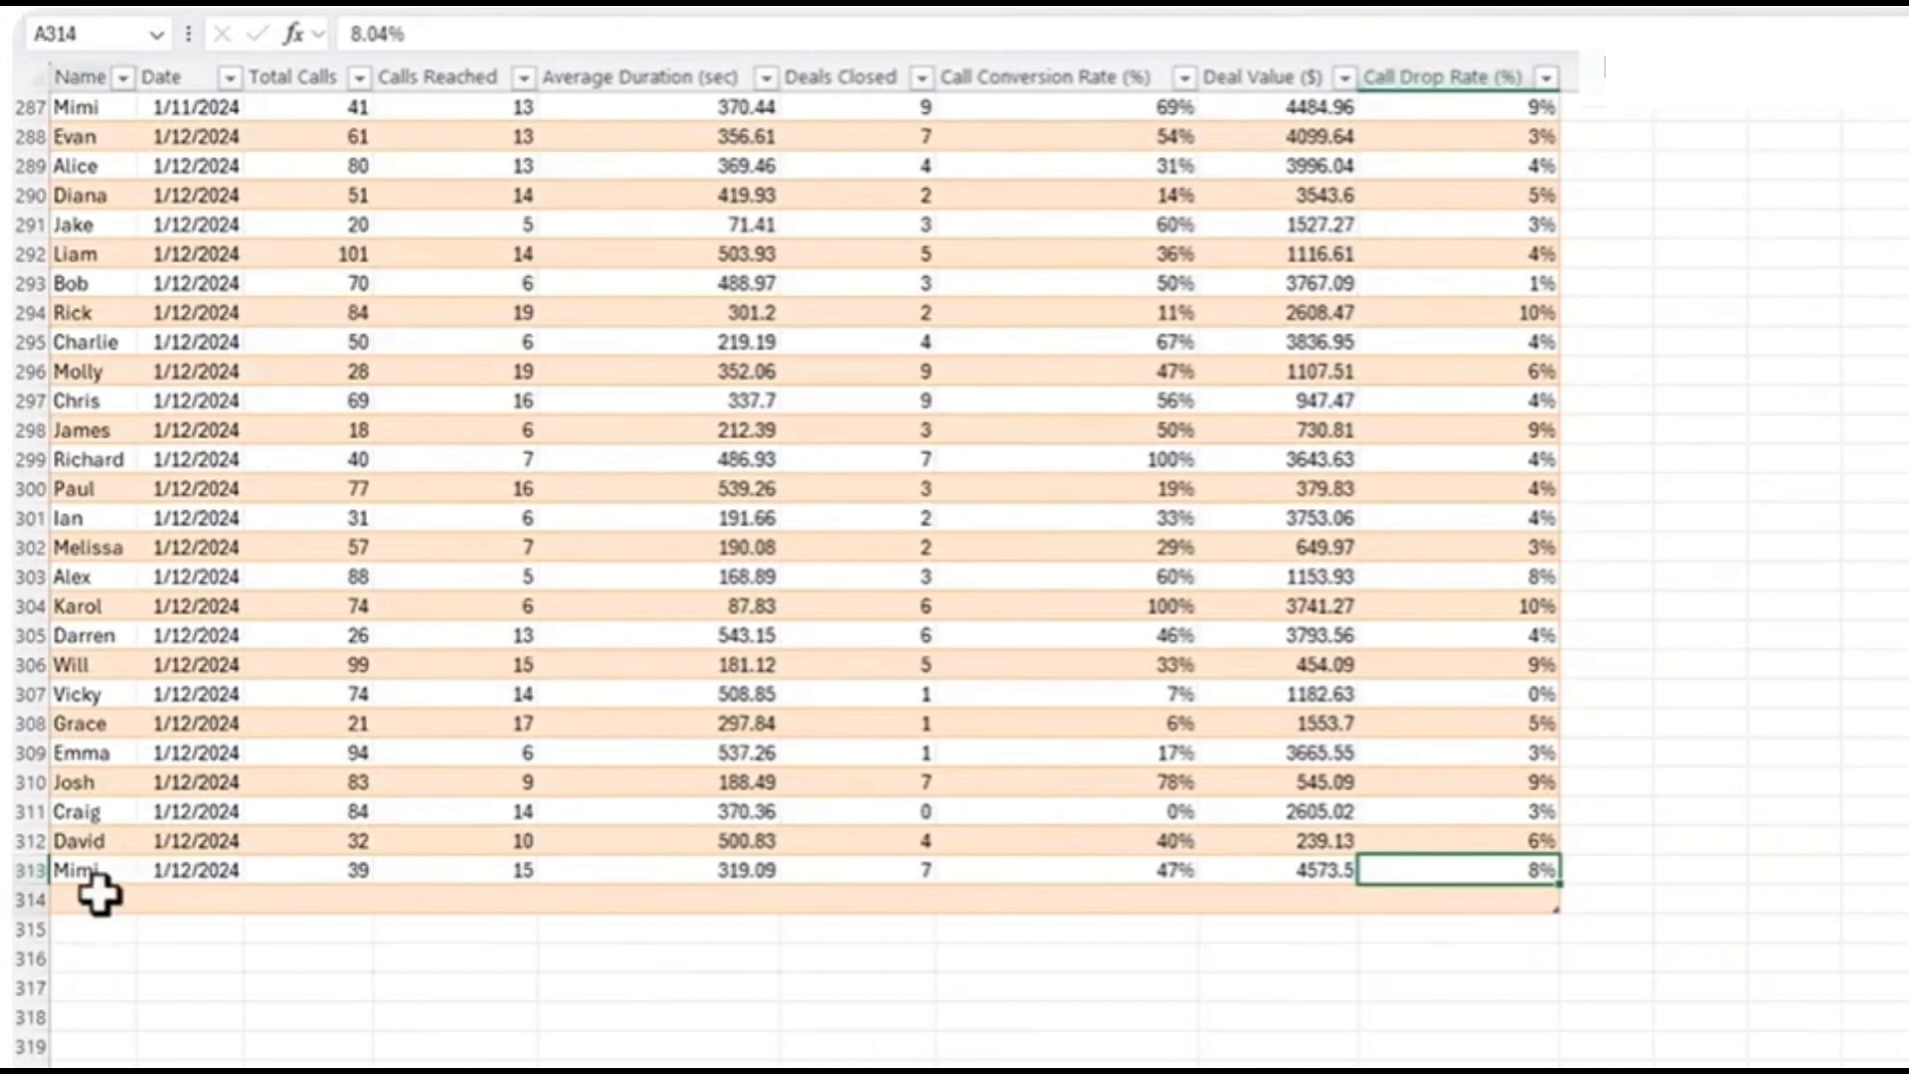
click(99, 895)
text(Mynda)
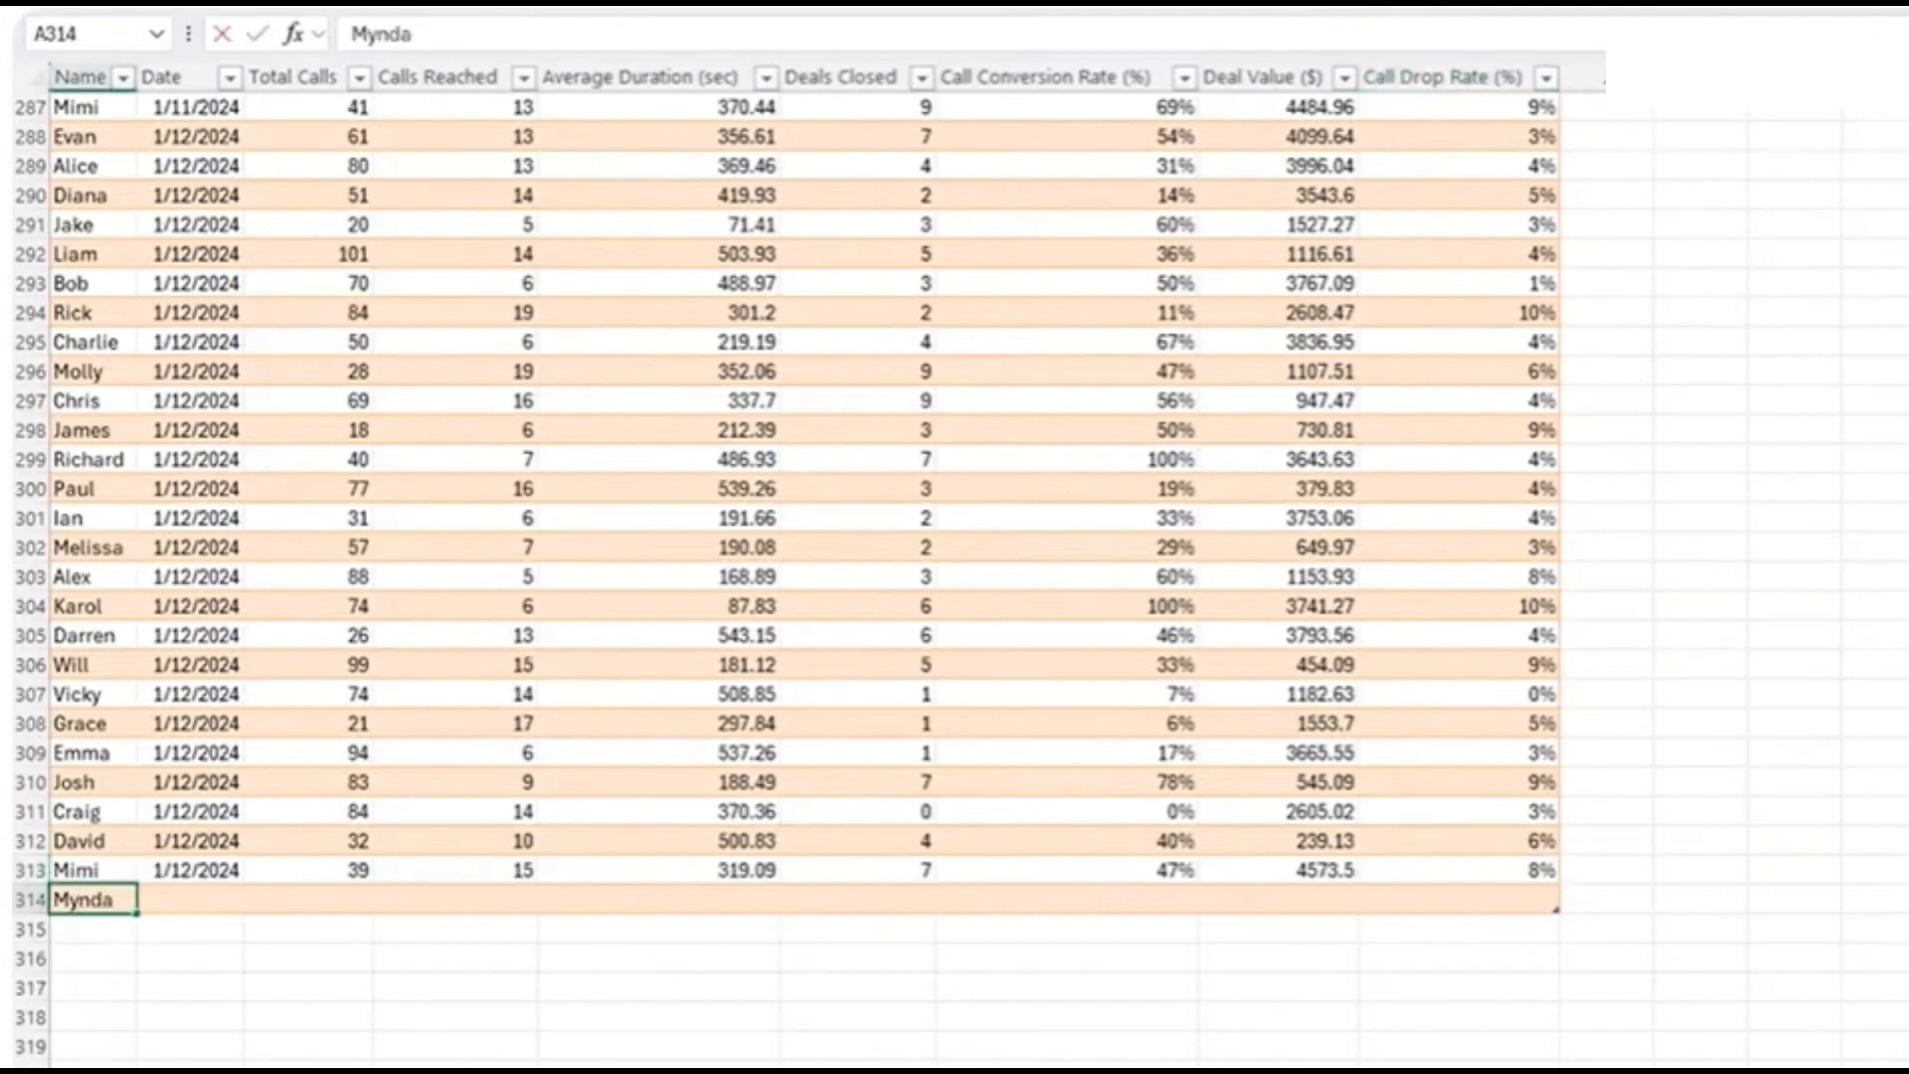
key(Tab)
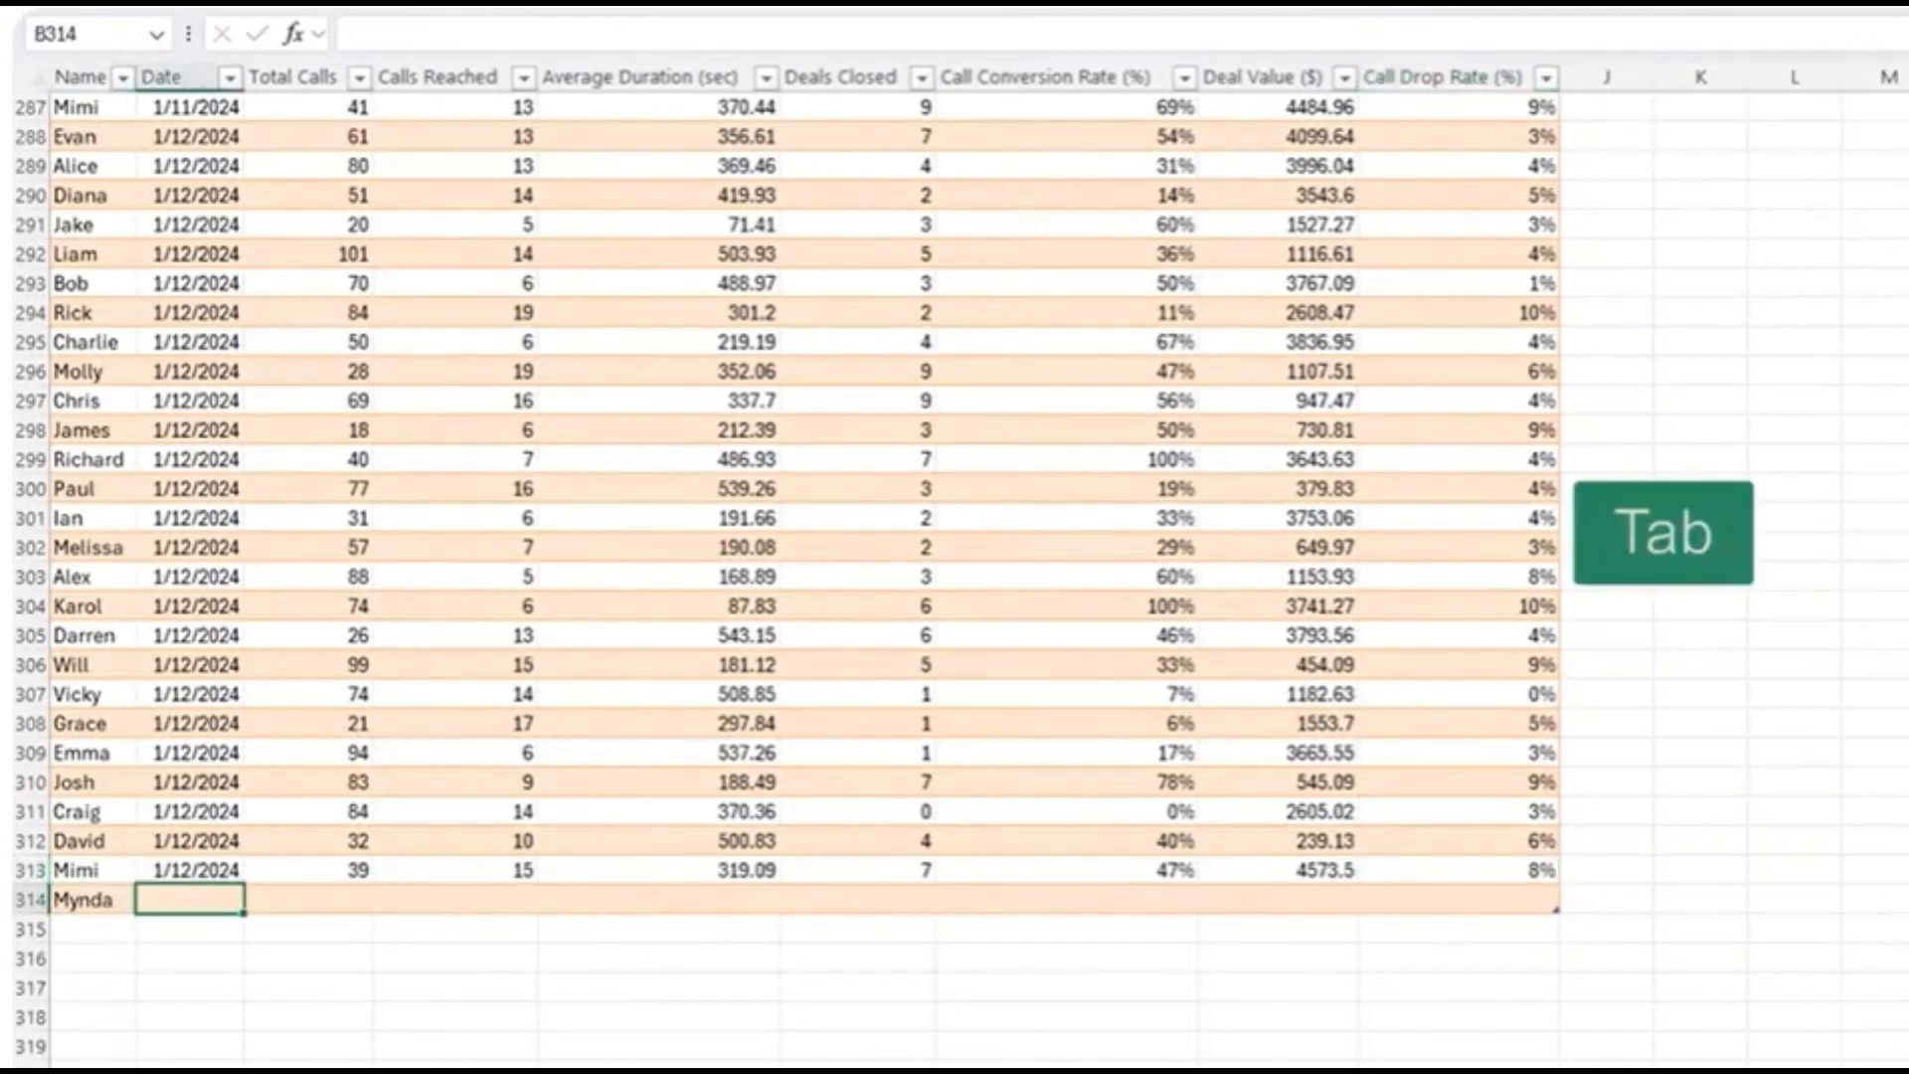
text(1/12/2024)
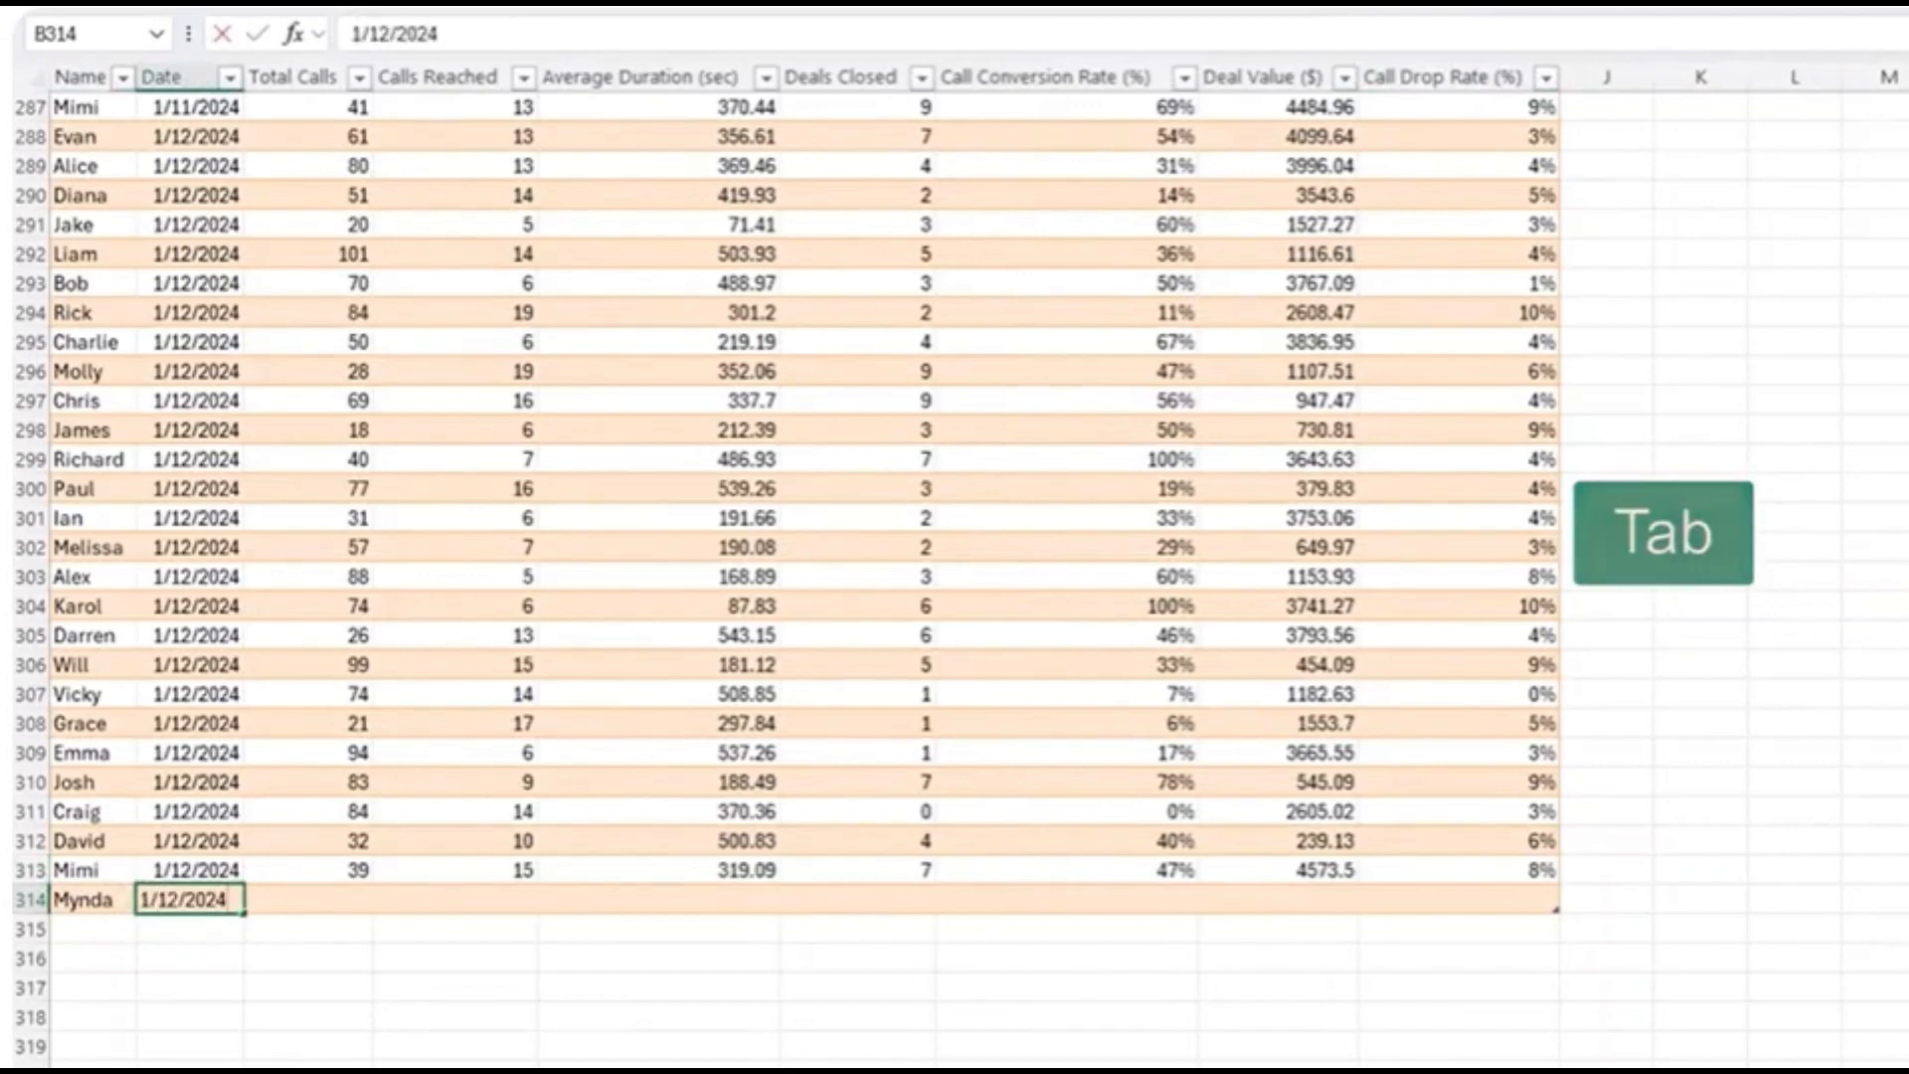
key(Return)
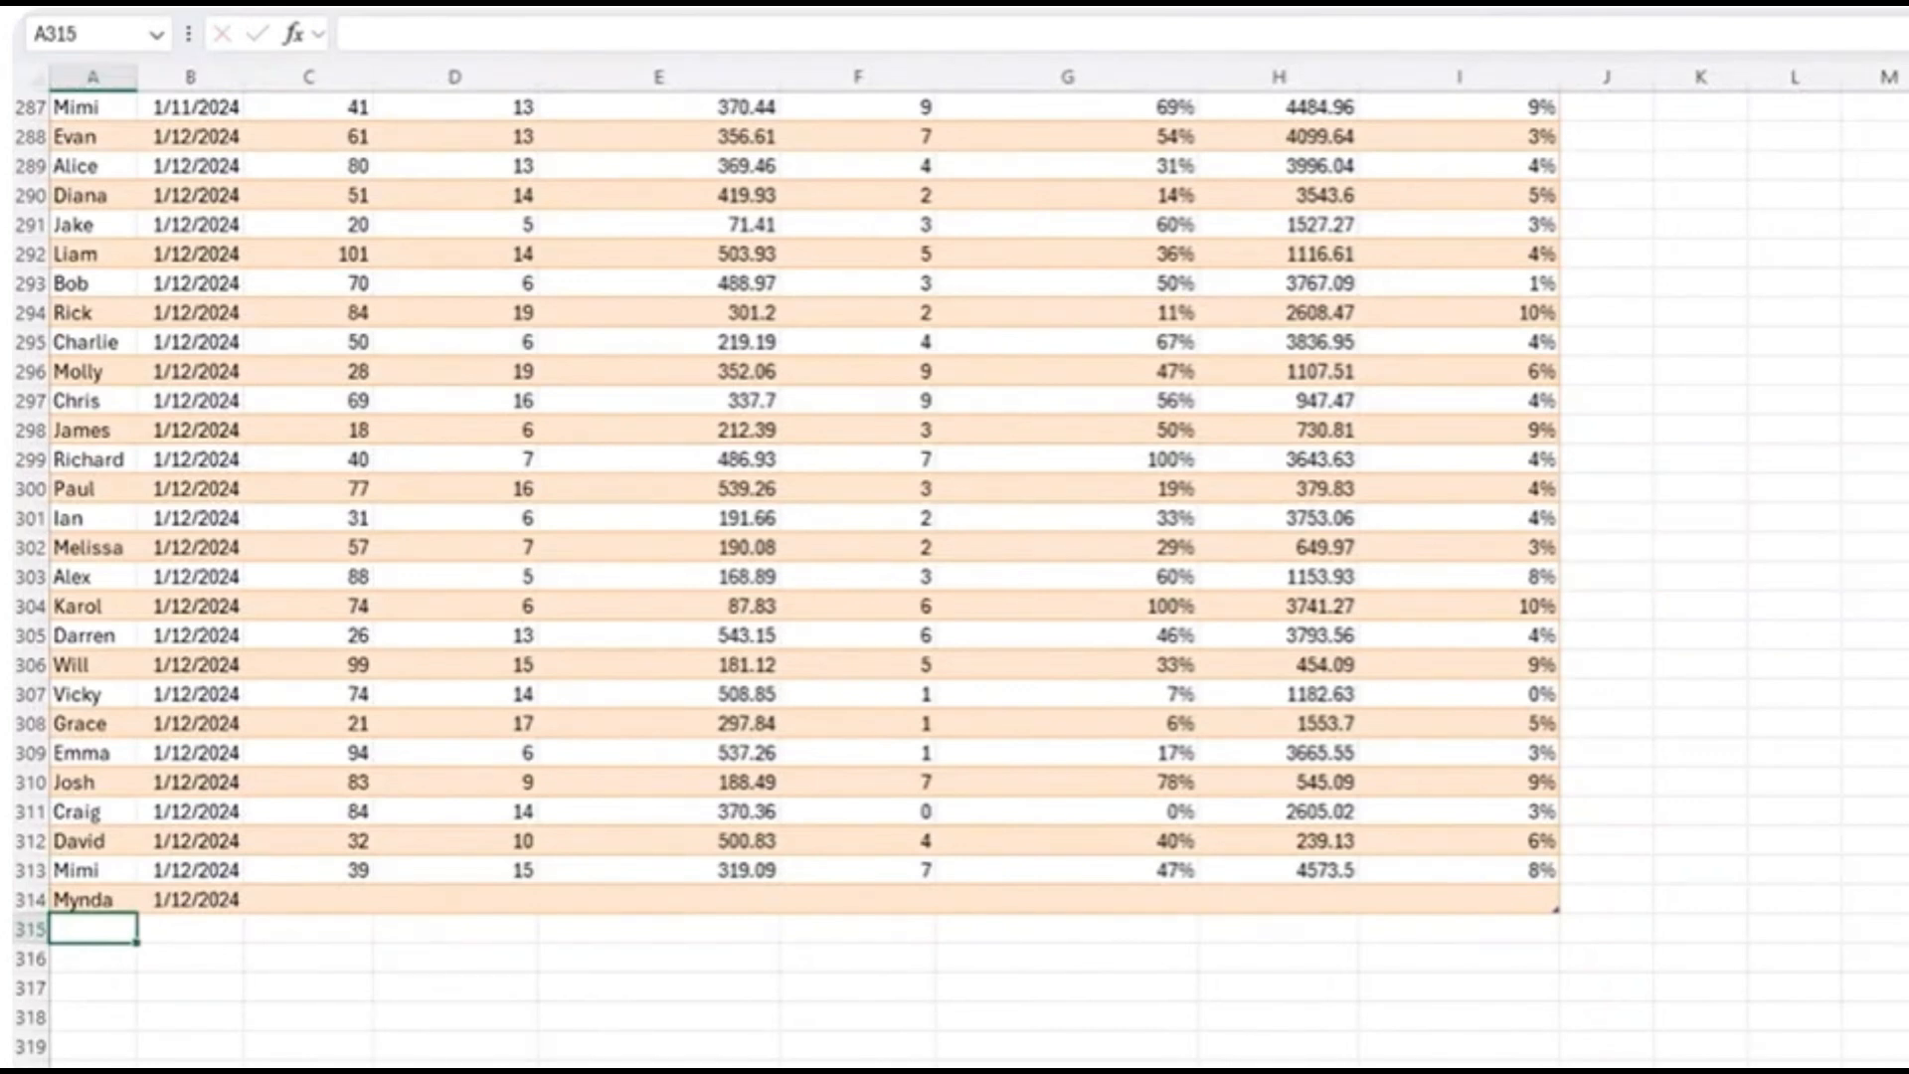
Edit the date in cell B314 to 10/12/2024
double_click(209, 900)
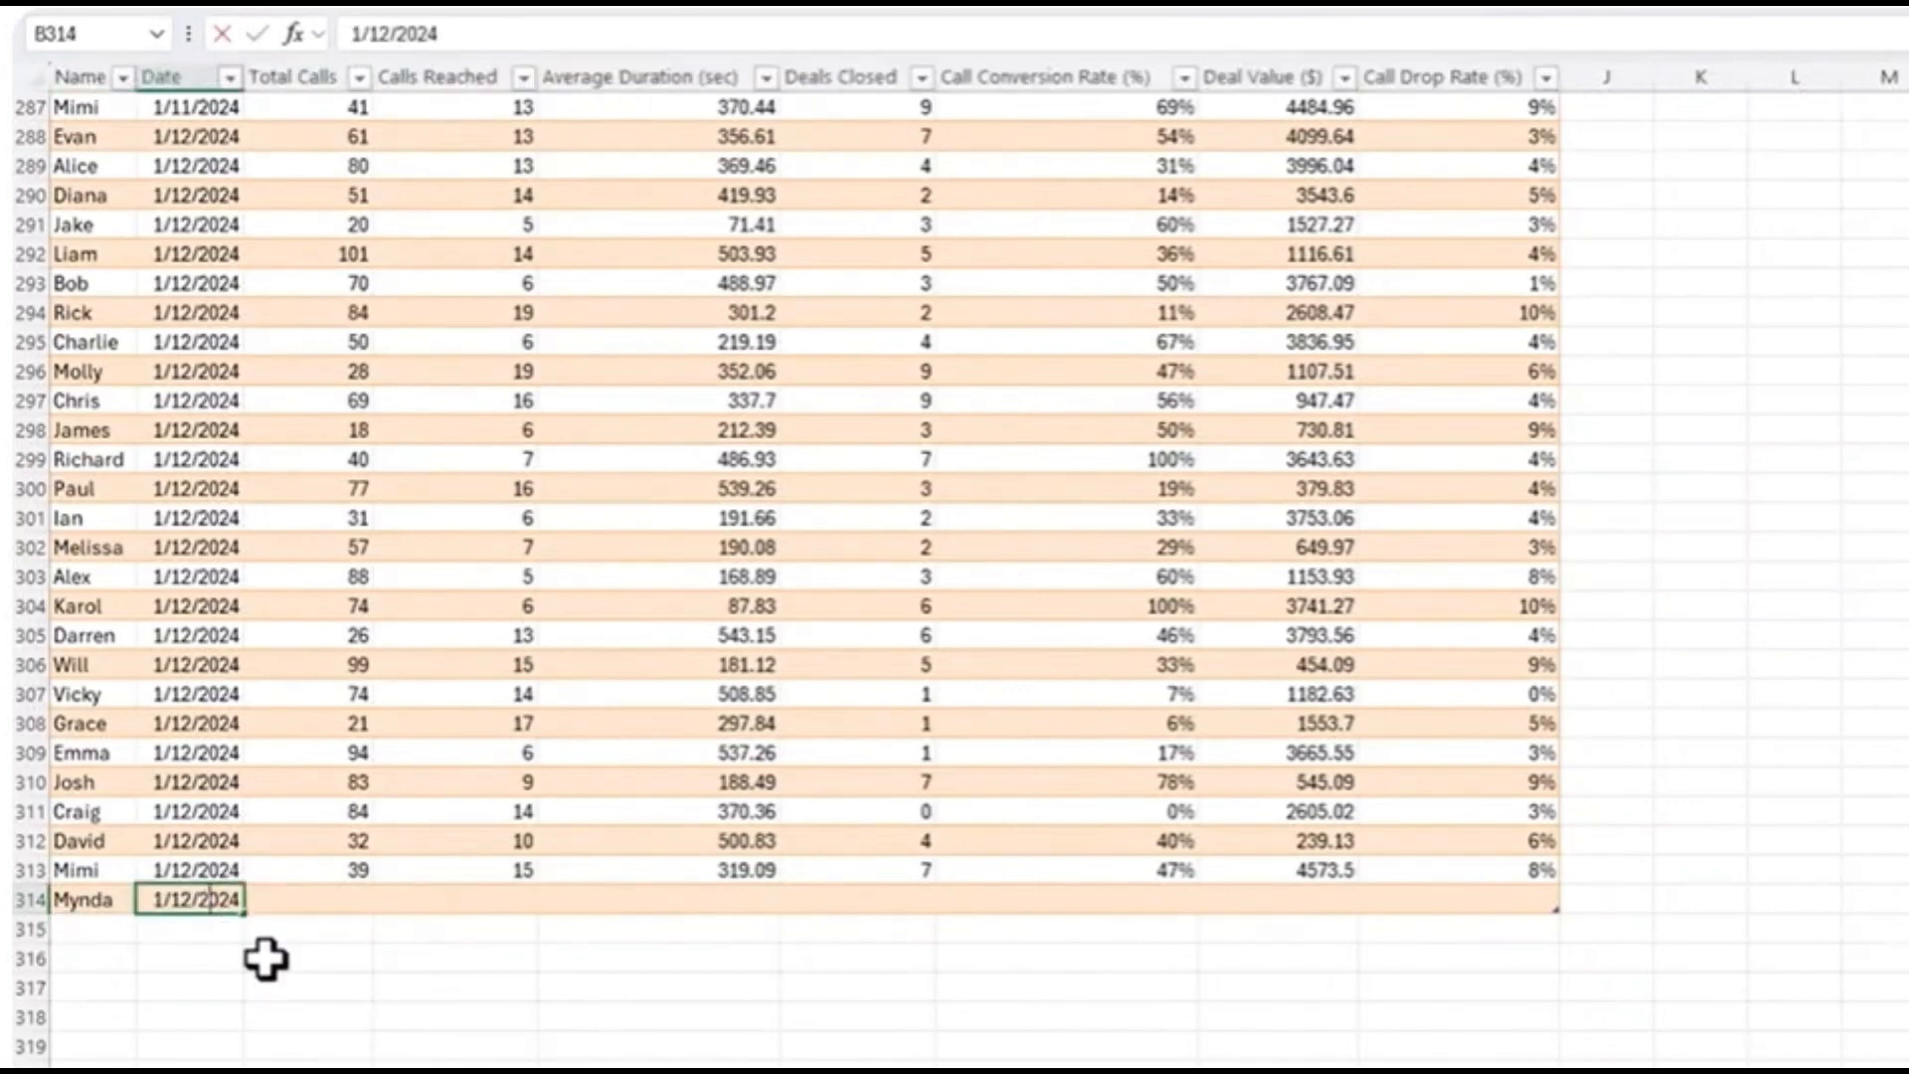
key(Escape)
key(F2)
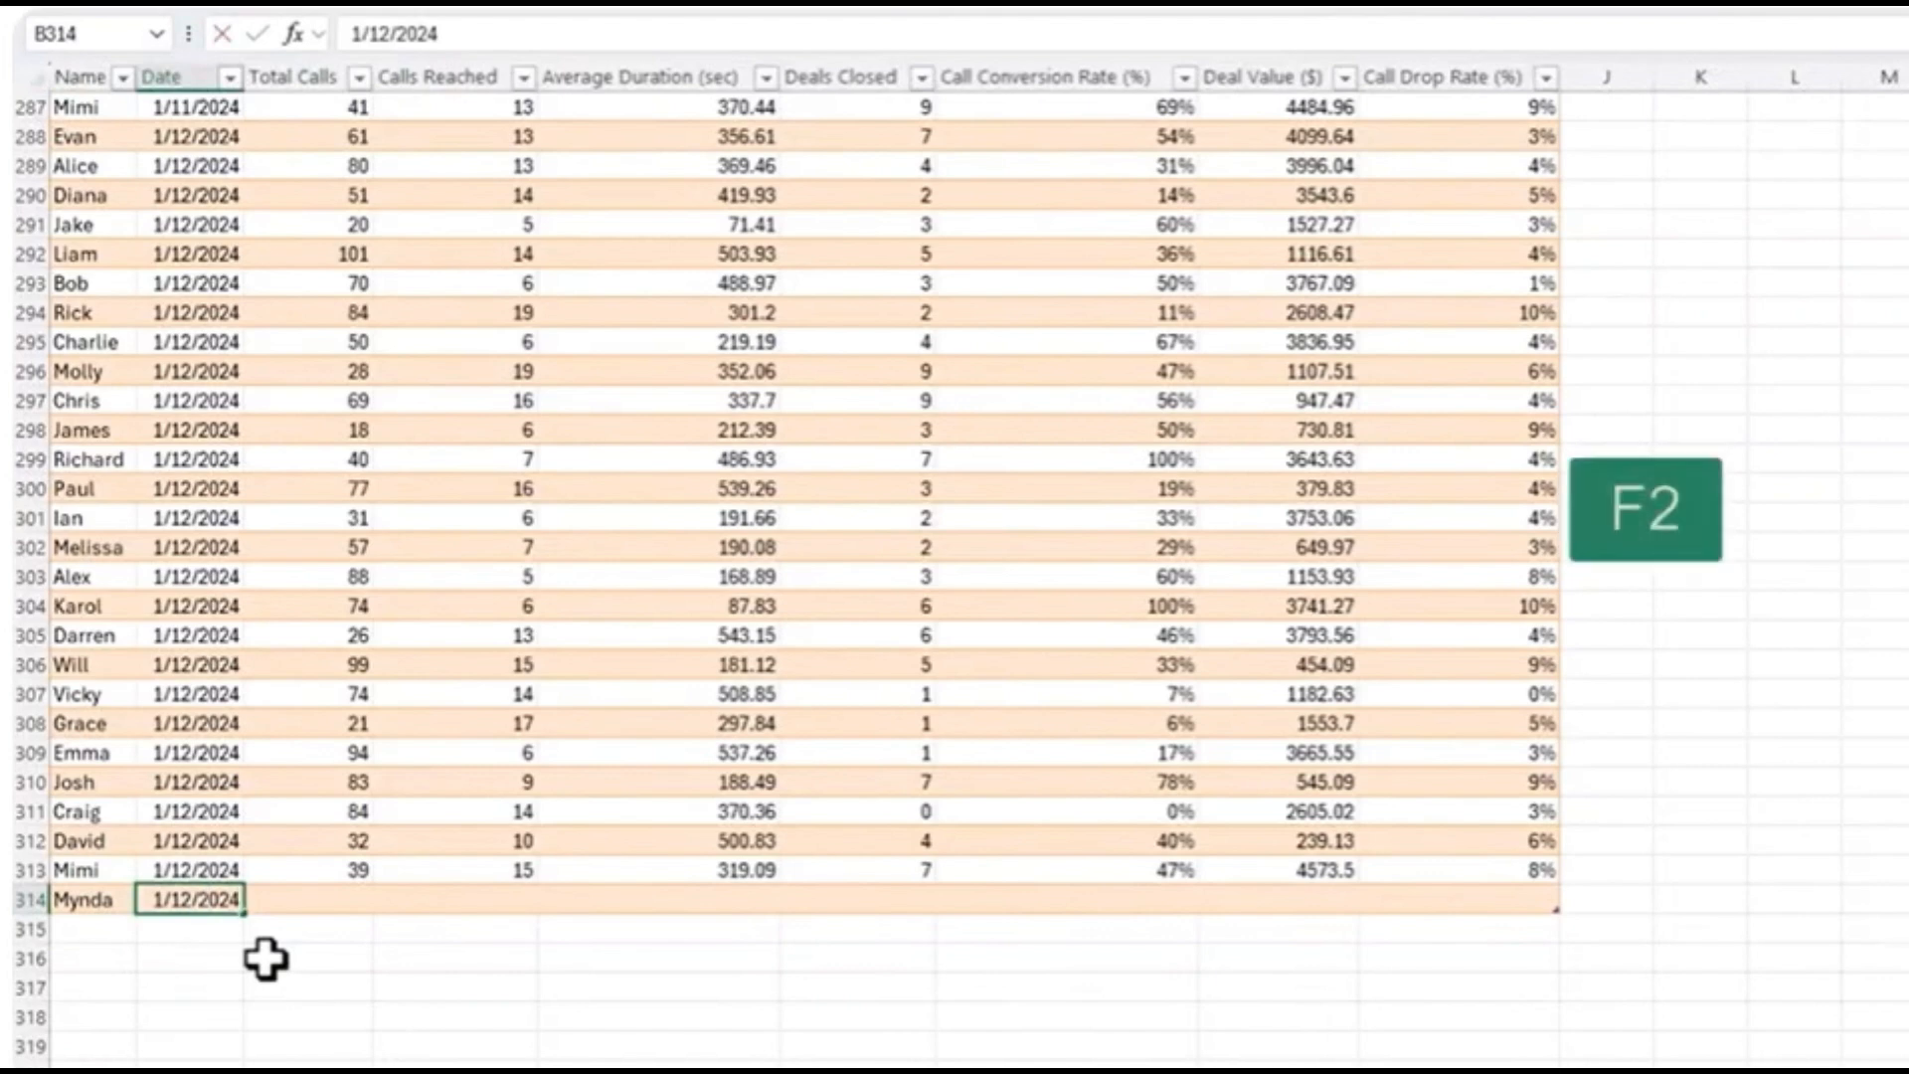
text(0)
key(Right)
key(Right)
key(Right)
key(Right)
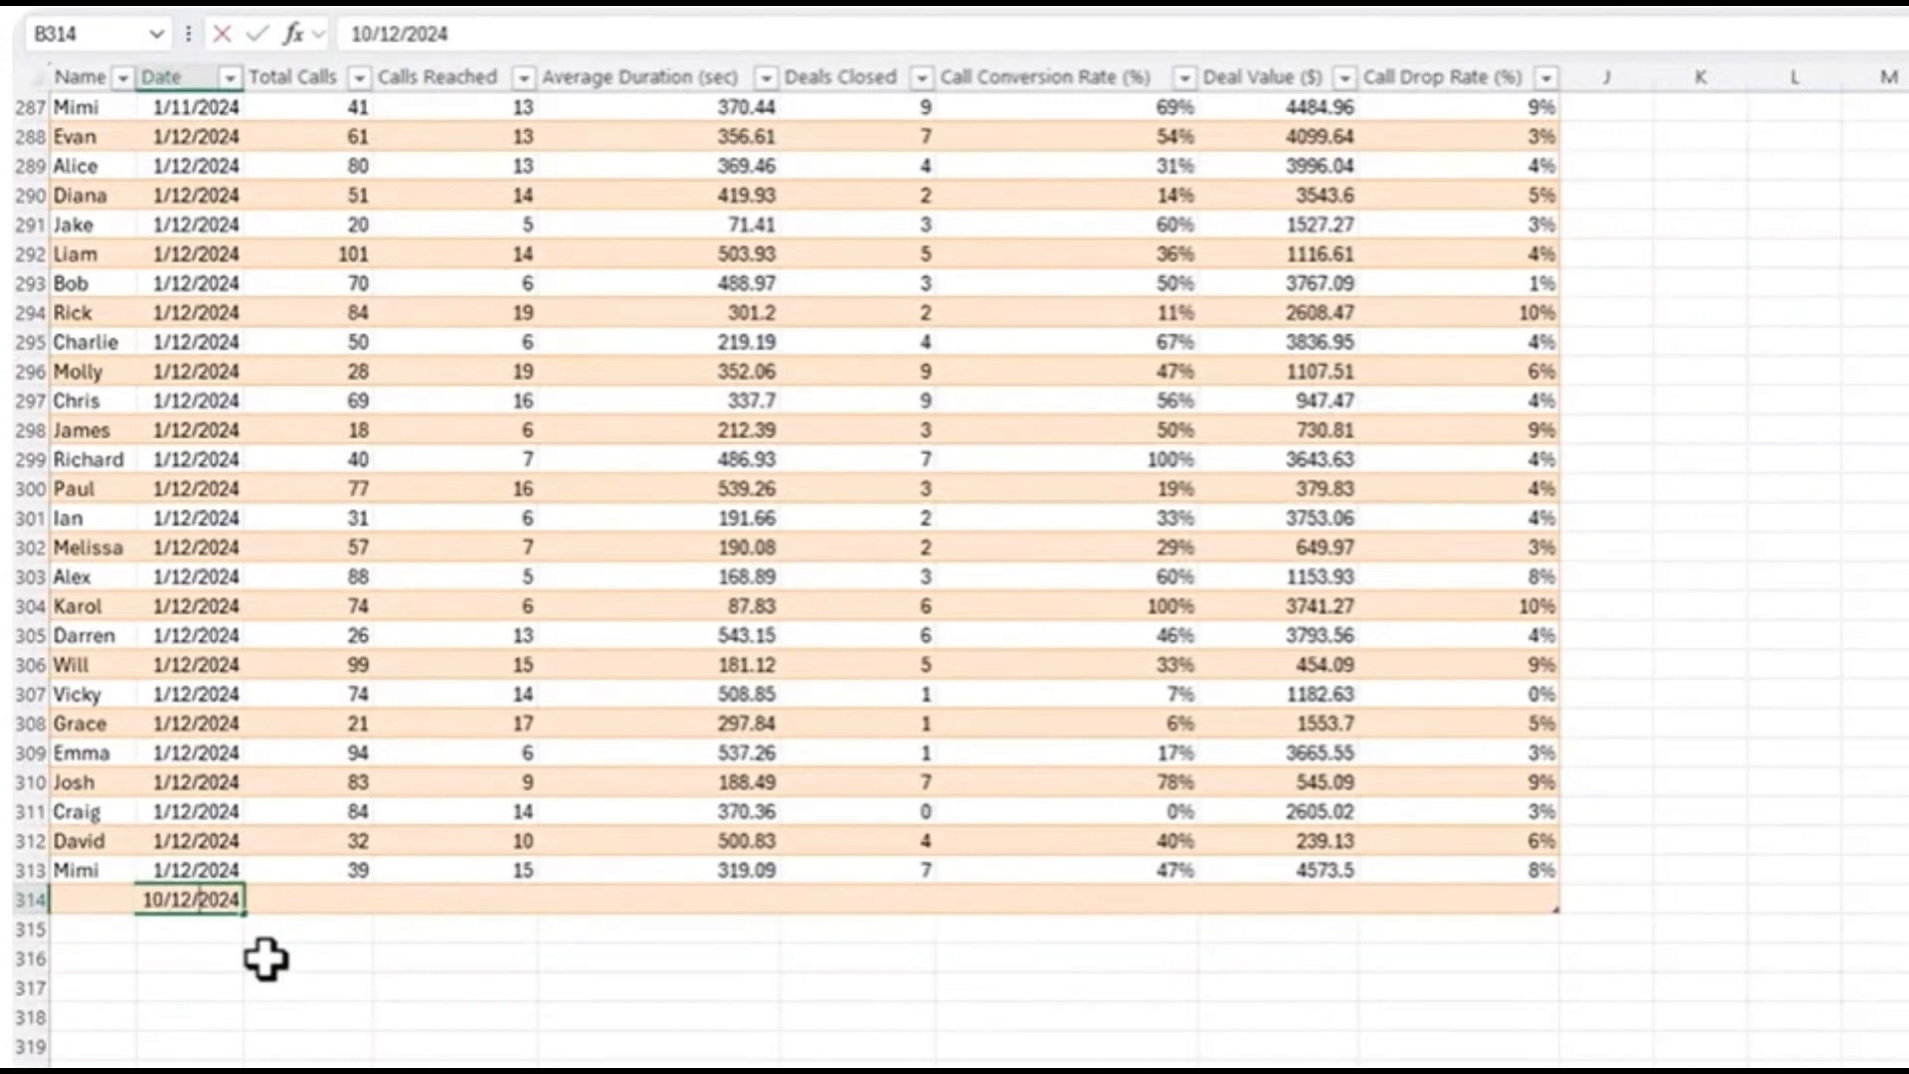
key(Tab)
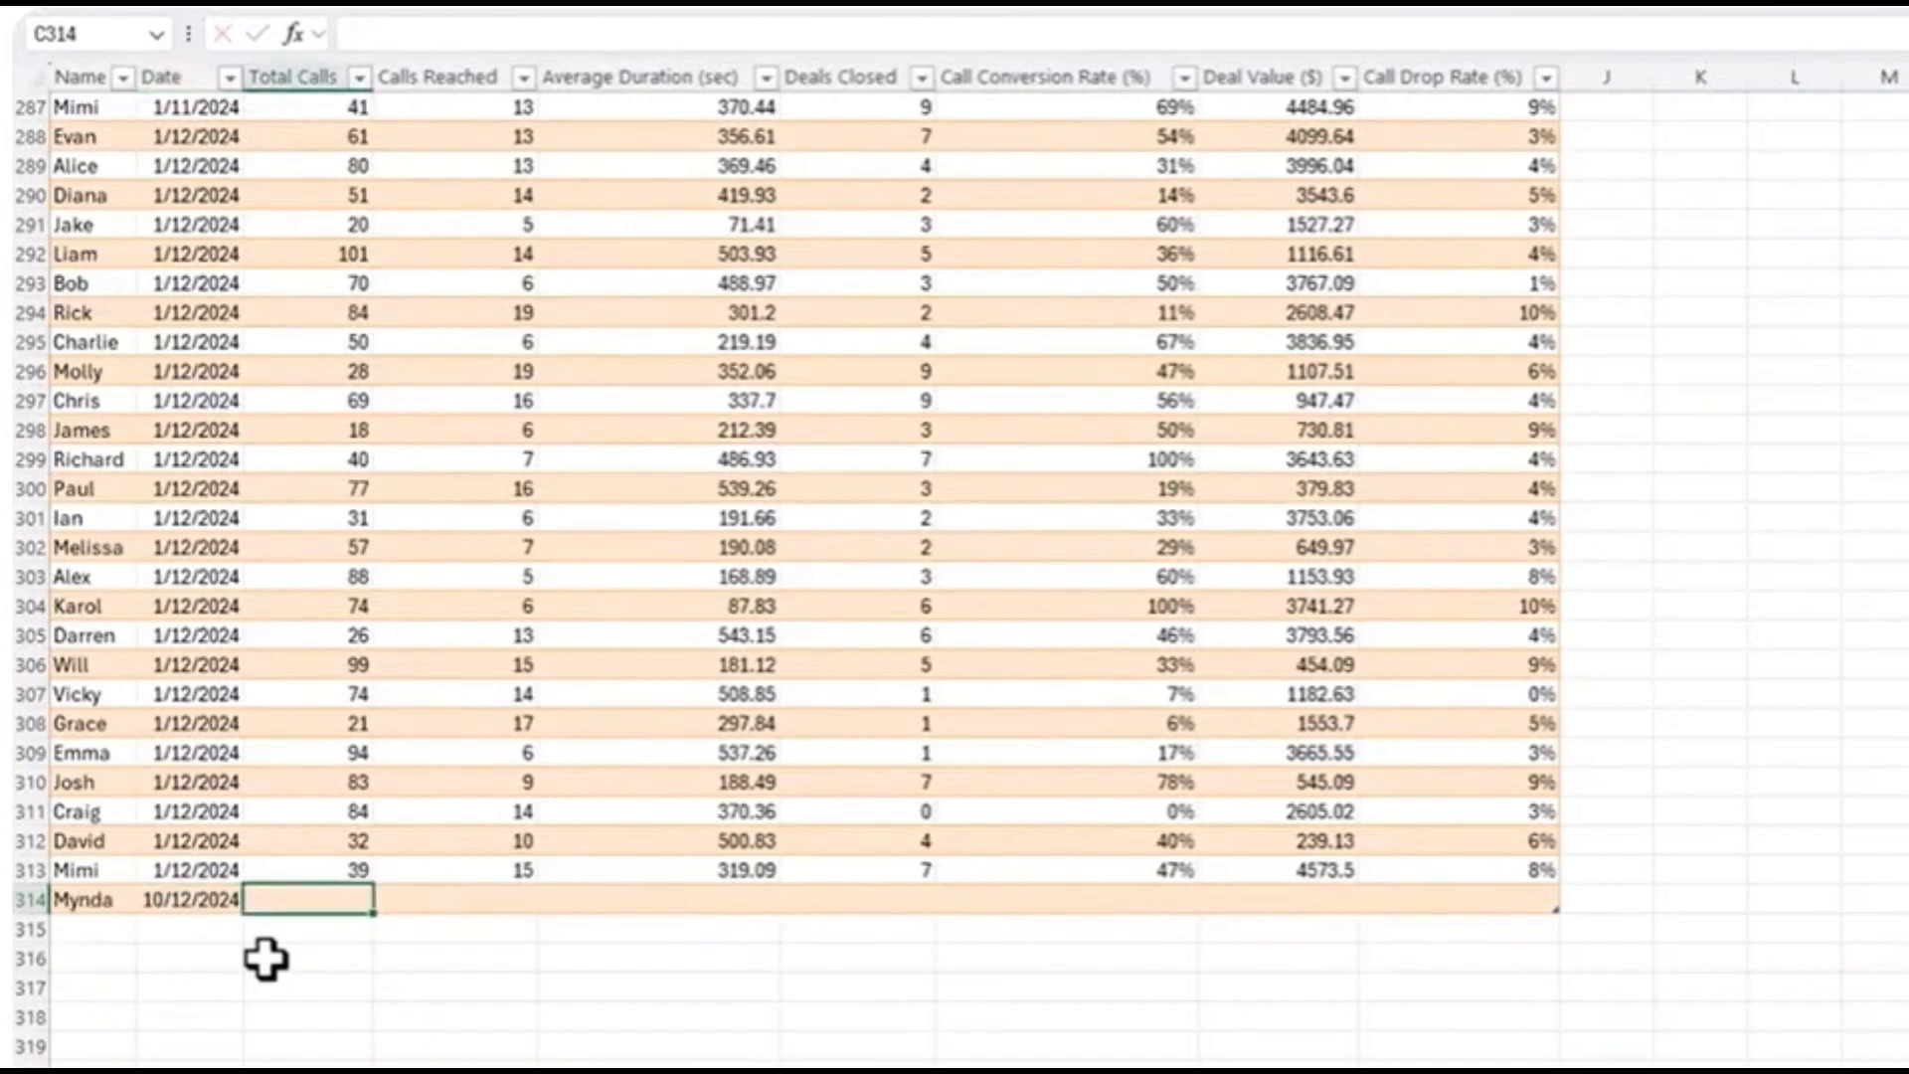
Change the year of the date in cell B314 to 2025
key(Left)
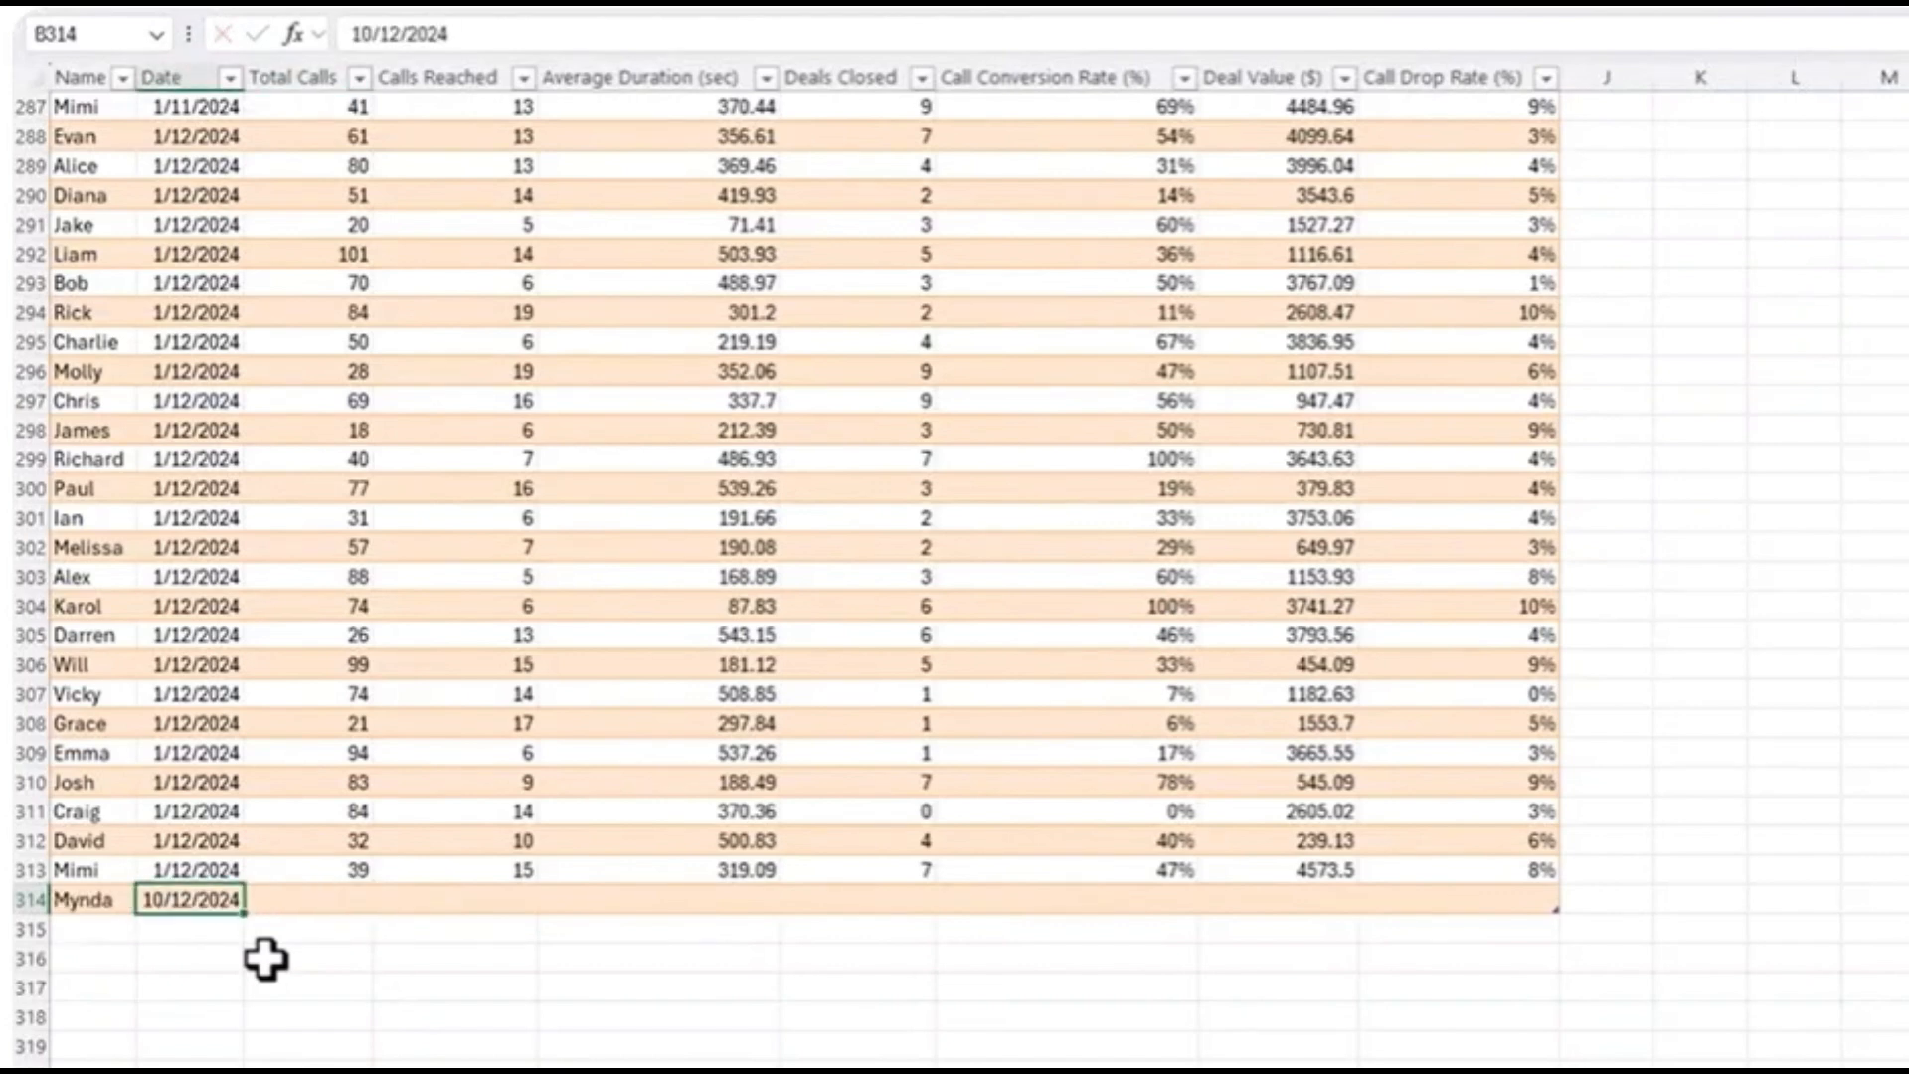
click(494, 34)
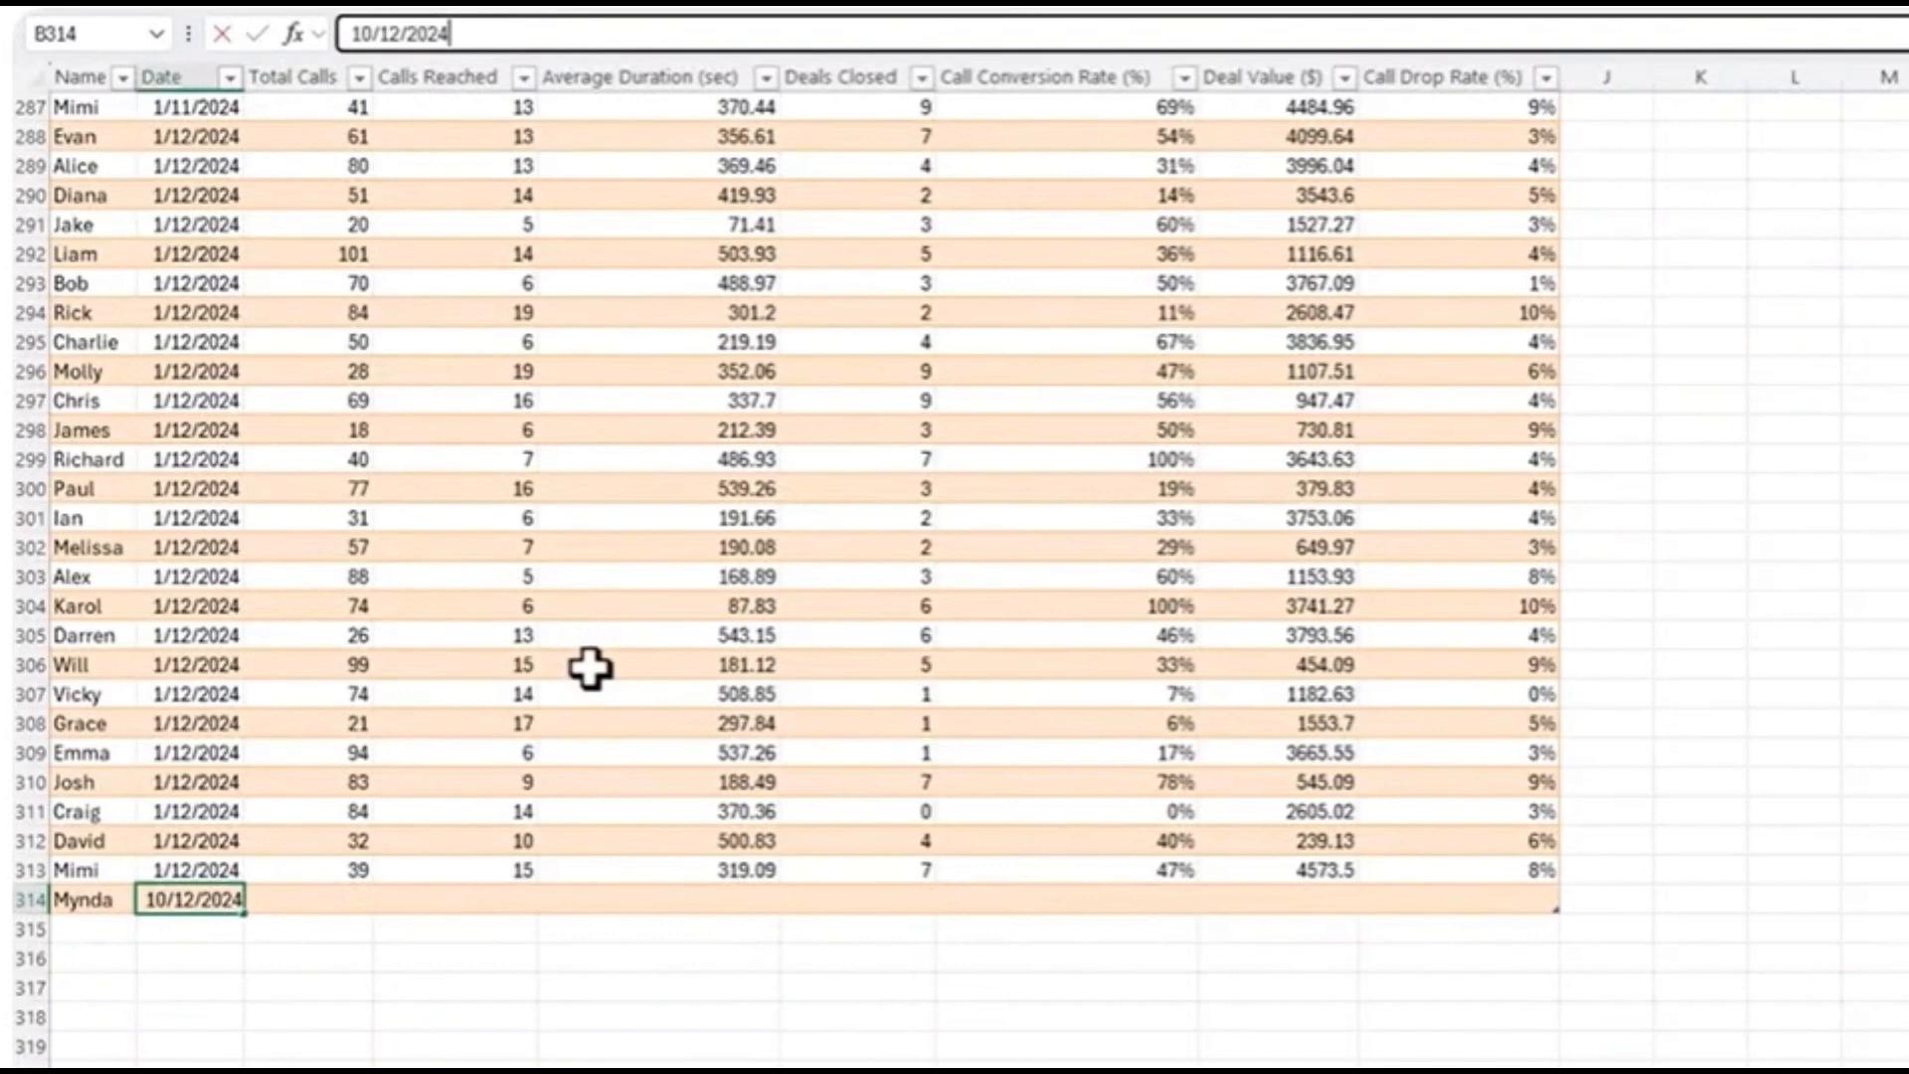
key(BackSpace)
text(5)
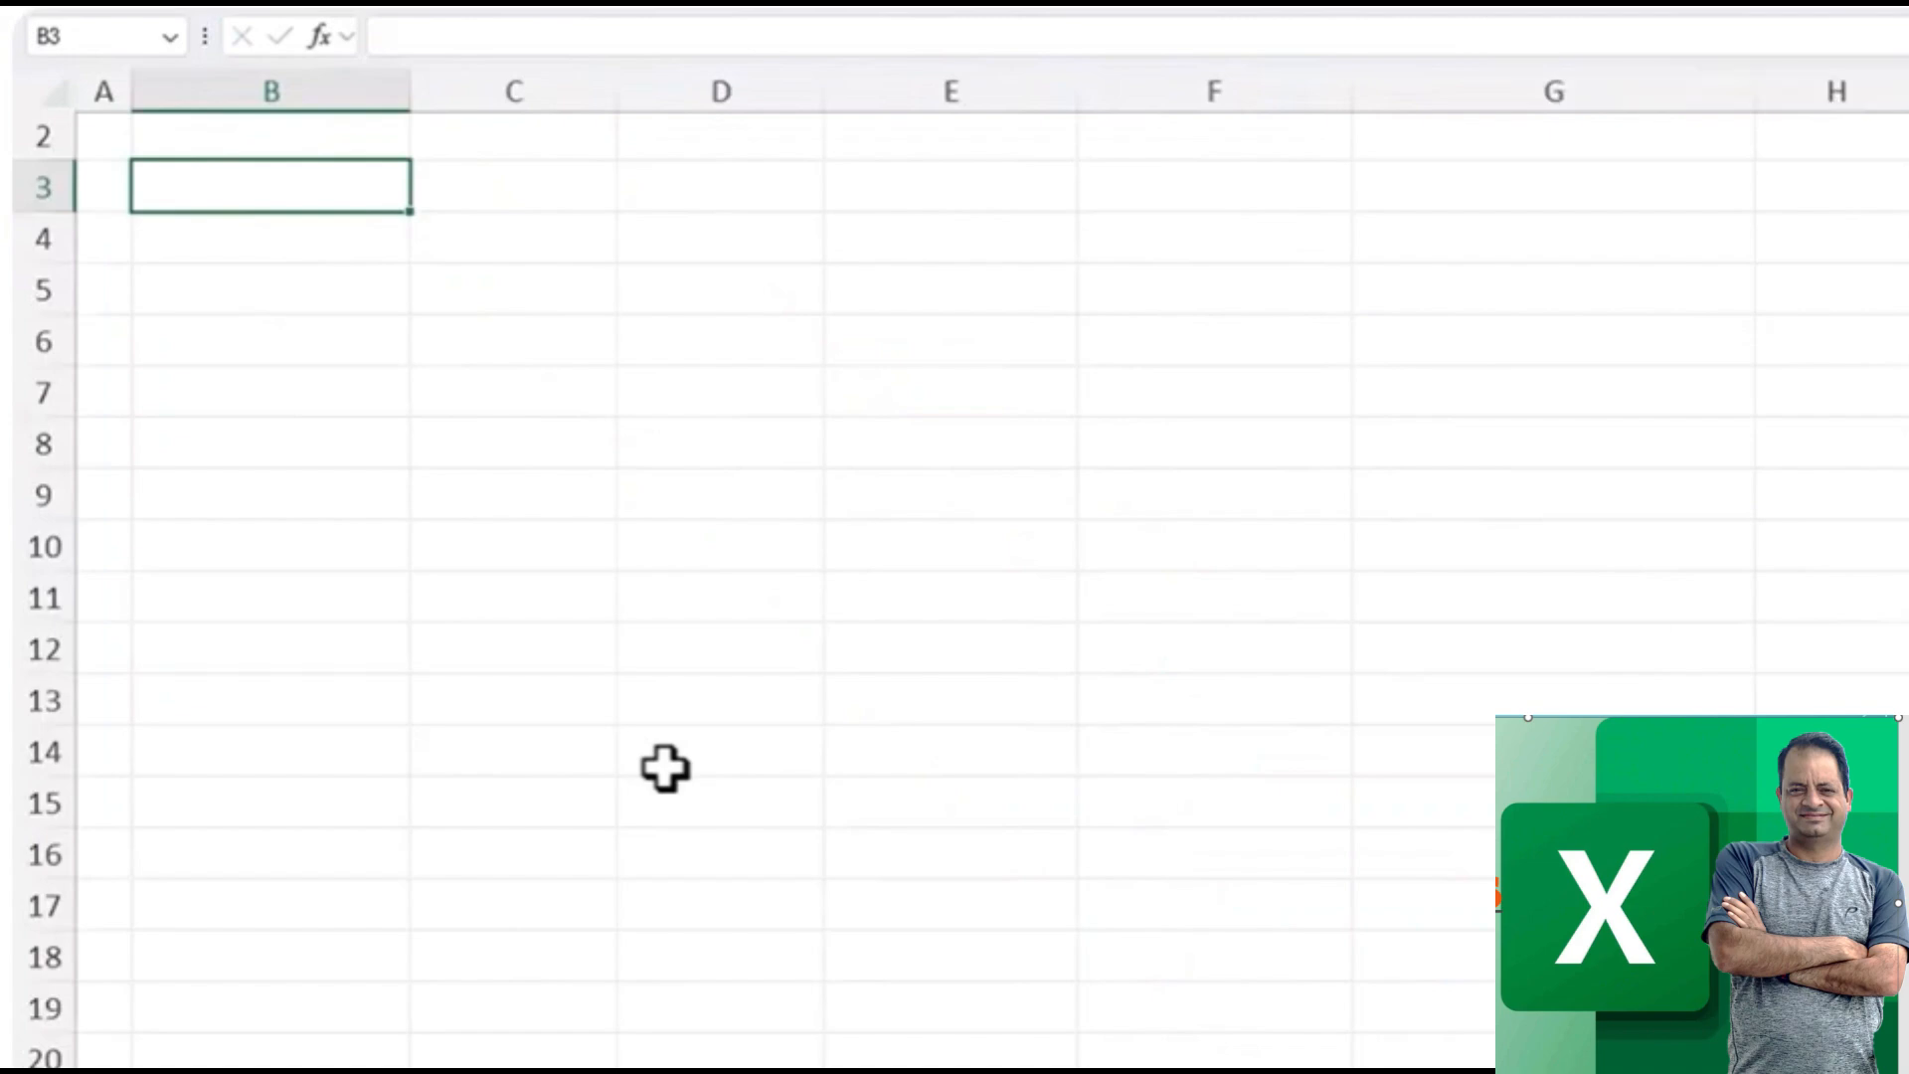
Enter the date 1/1/25 in cell B3 and fill the daily series down to B12
text(1/1/25)
key(ctrl+Return)
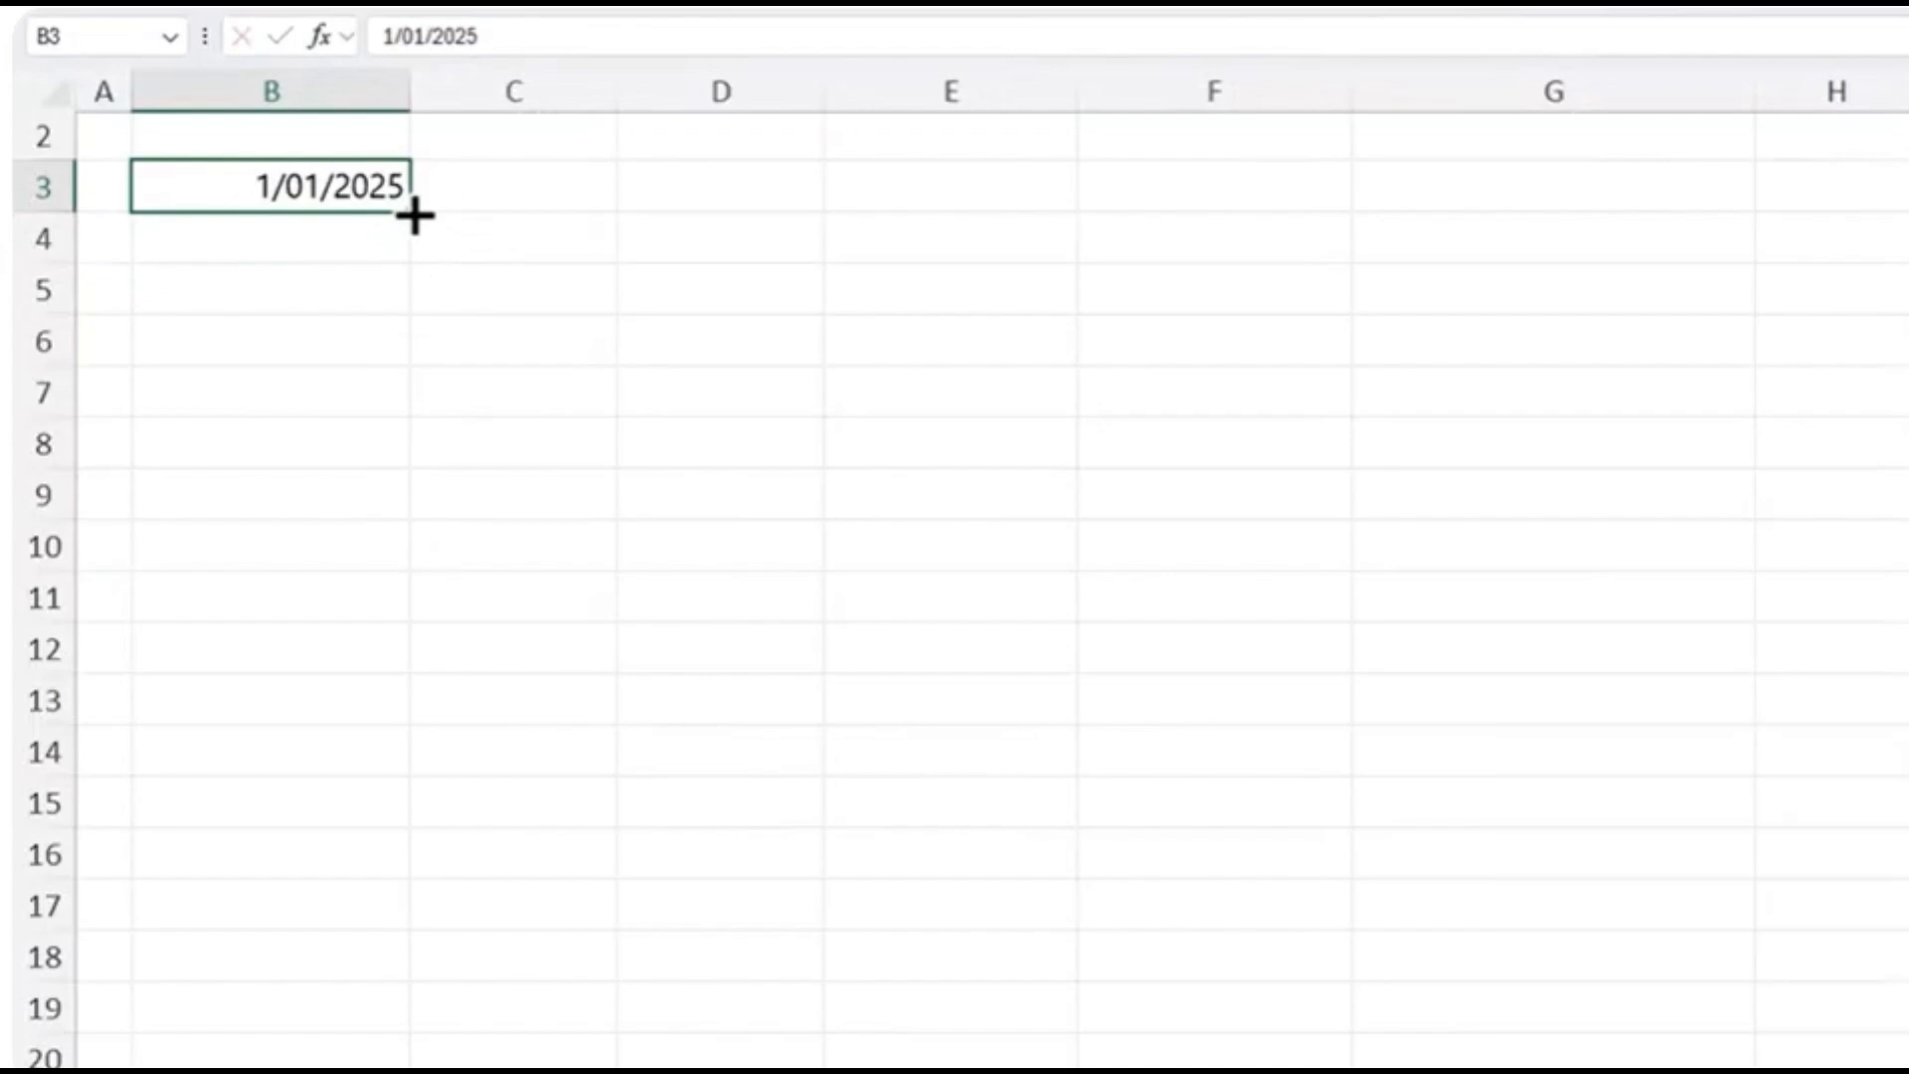
drag(415, 240, 399, 659)
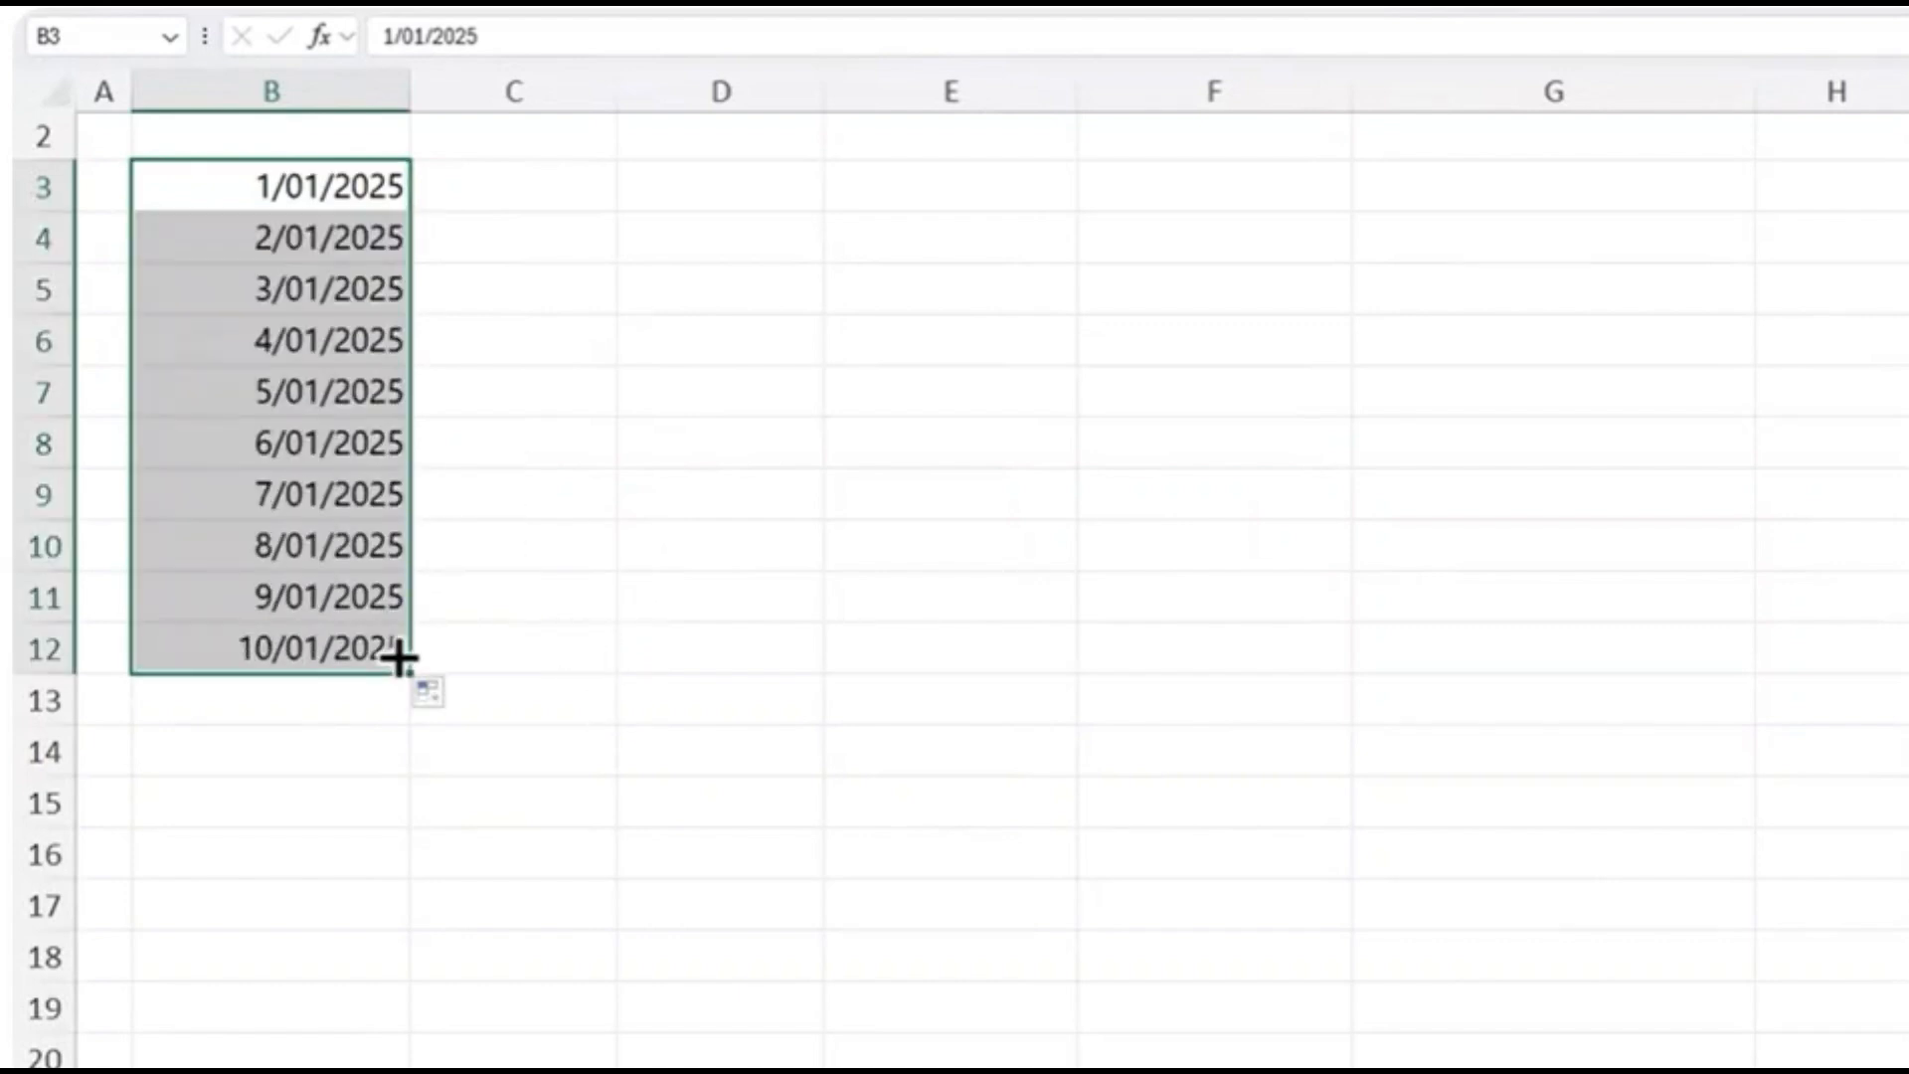
Enter 1 and 2 in cells D3 and D4 and extend the number series down to D12
key(Right)
key(Right)
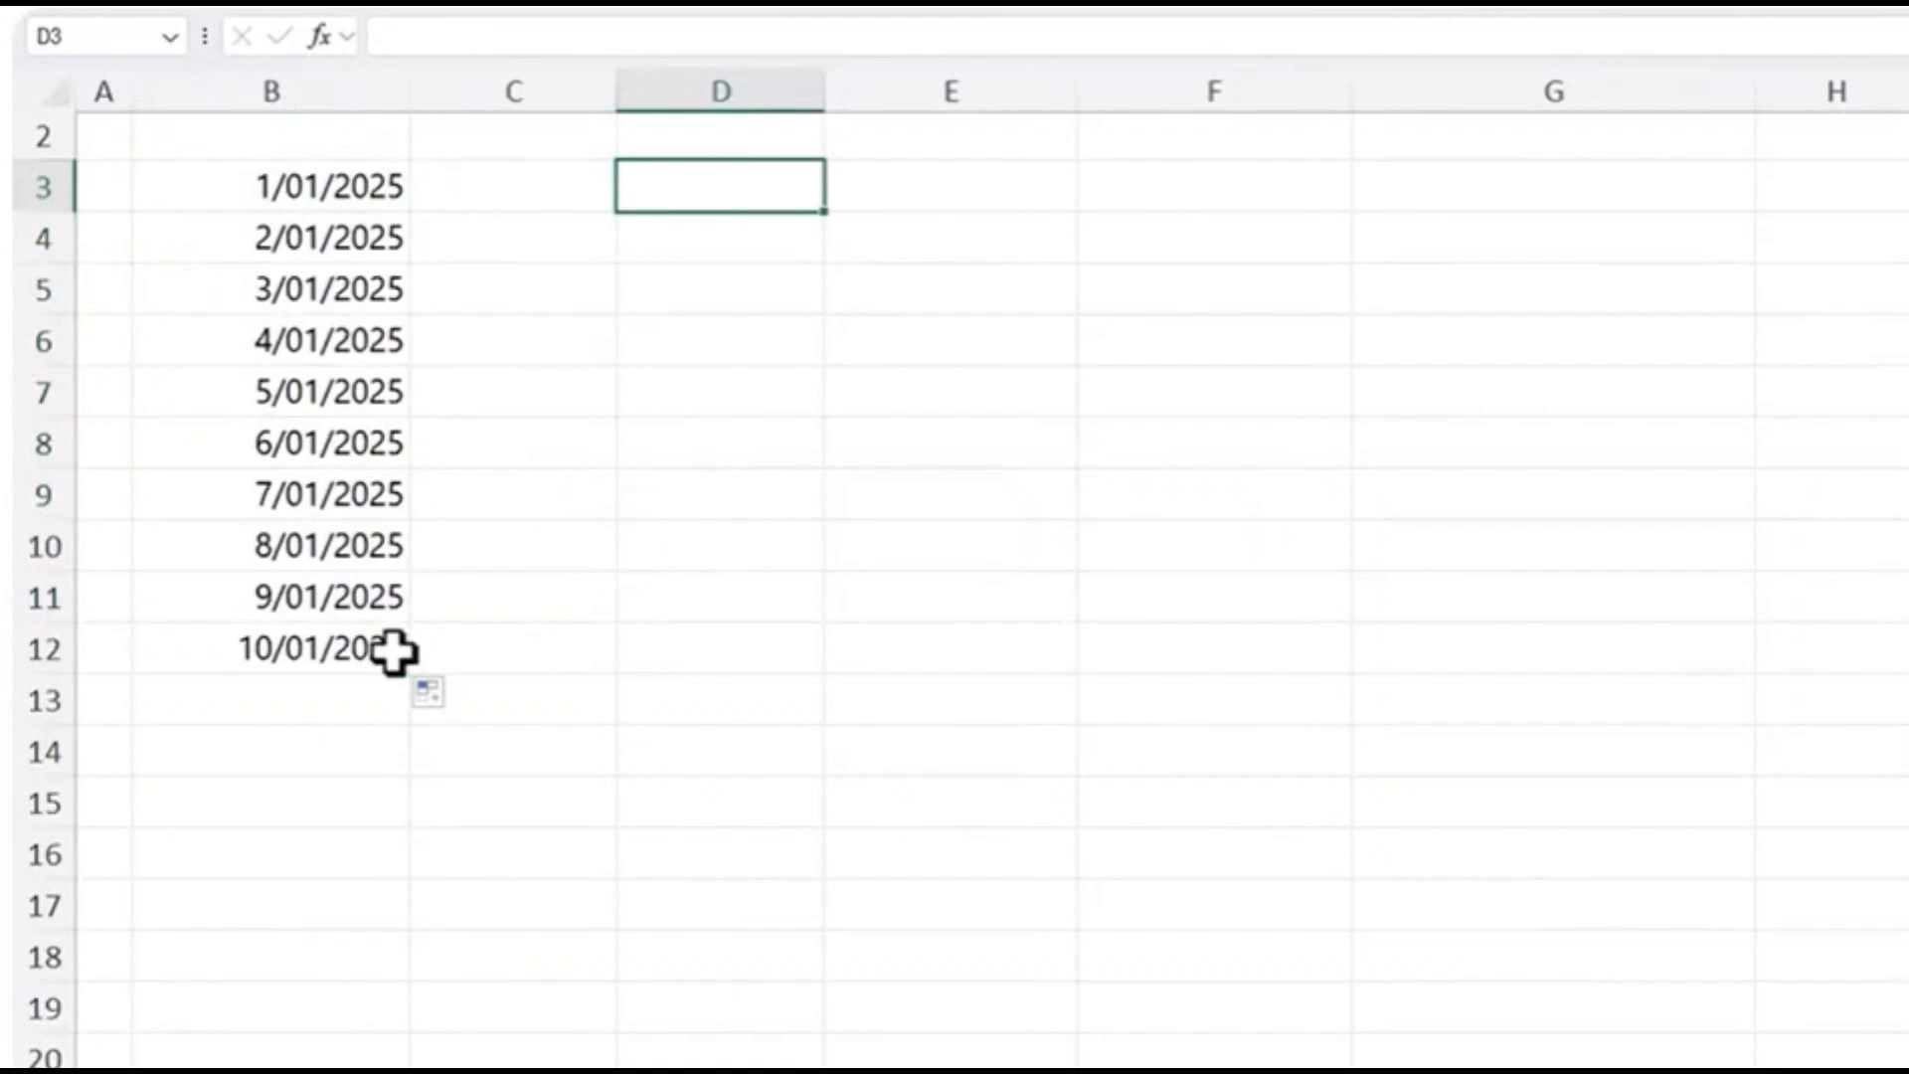
text(1)
key(Return)
text(2)
key(Return)
drag(640, 205, 686, 226)
drag(824, 263, 796, 676)
Enter Jan in cell E3 and fill the month names down to E12
click(1028, 196)
text(Jan)
key(Return)
click(1027, 196)
drag(1081, 217, 1079, 662)
Enter Monday in cell F3 and fill the weekday names down alongside the neighbouring data
click(1142, 175)
text(Monday)
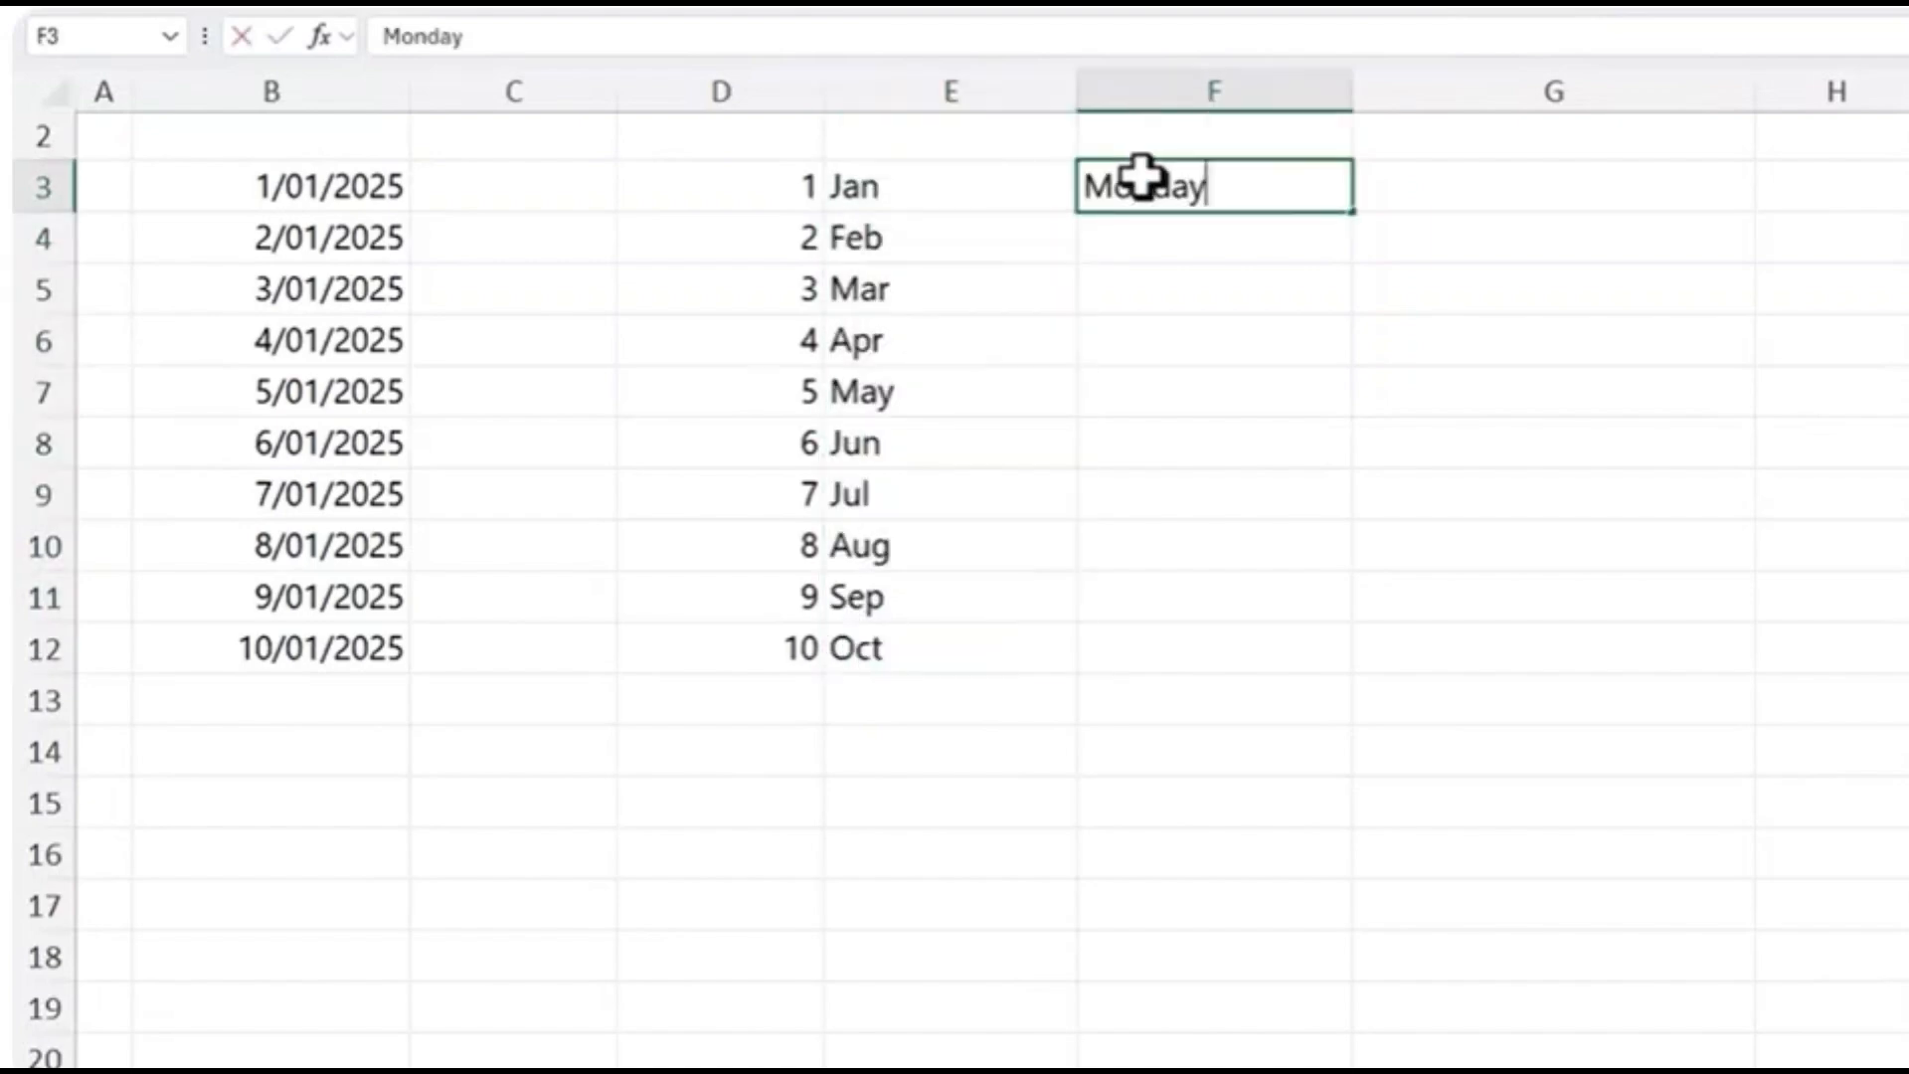
key(Return)
click(1142, 175)
double_click(1353, 210)
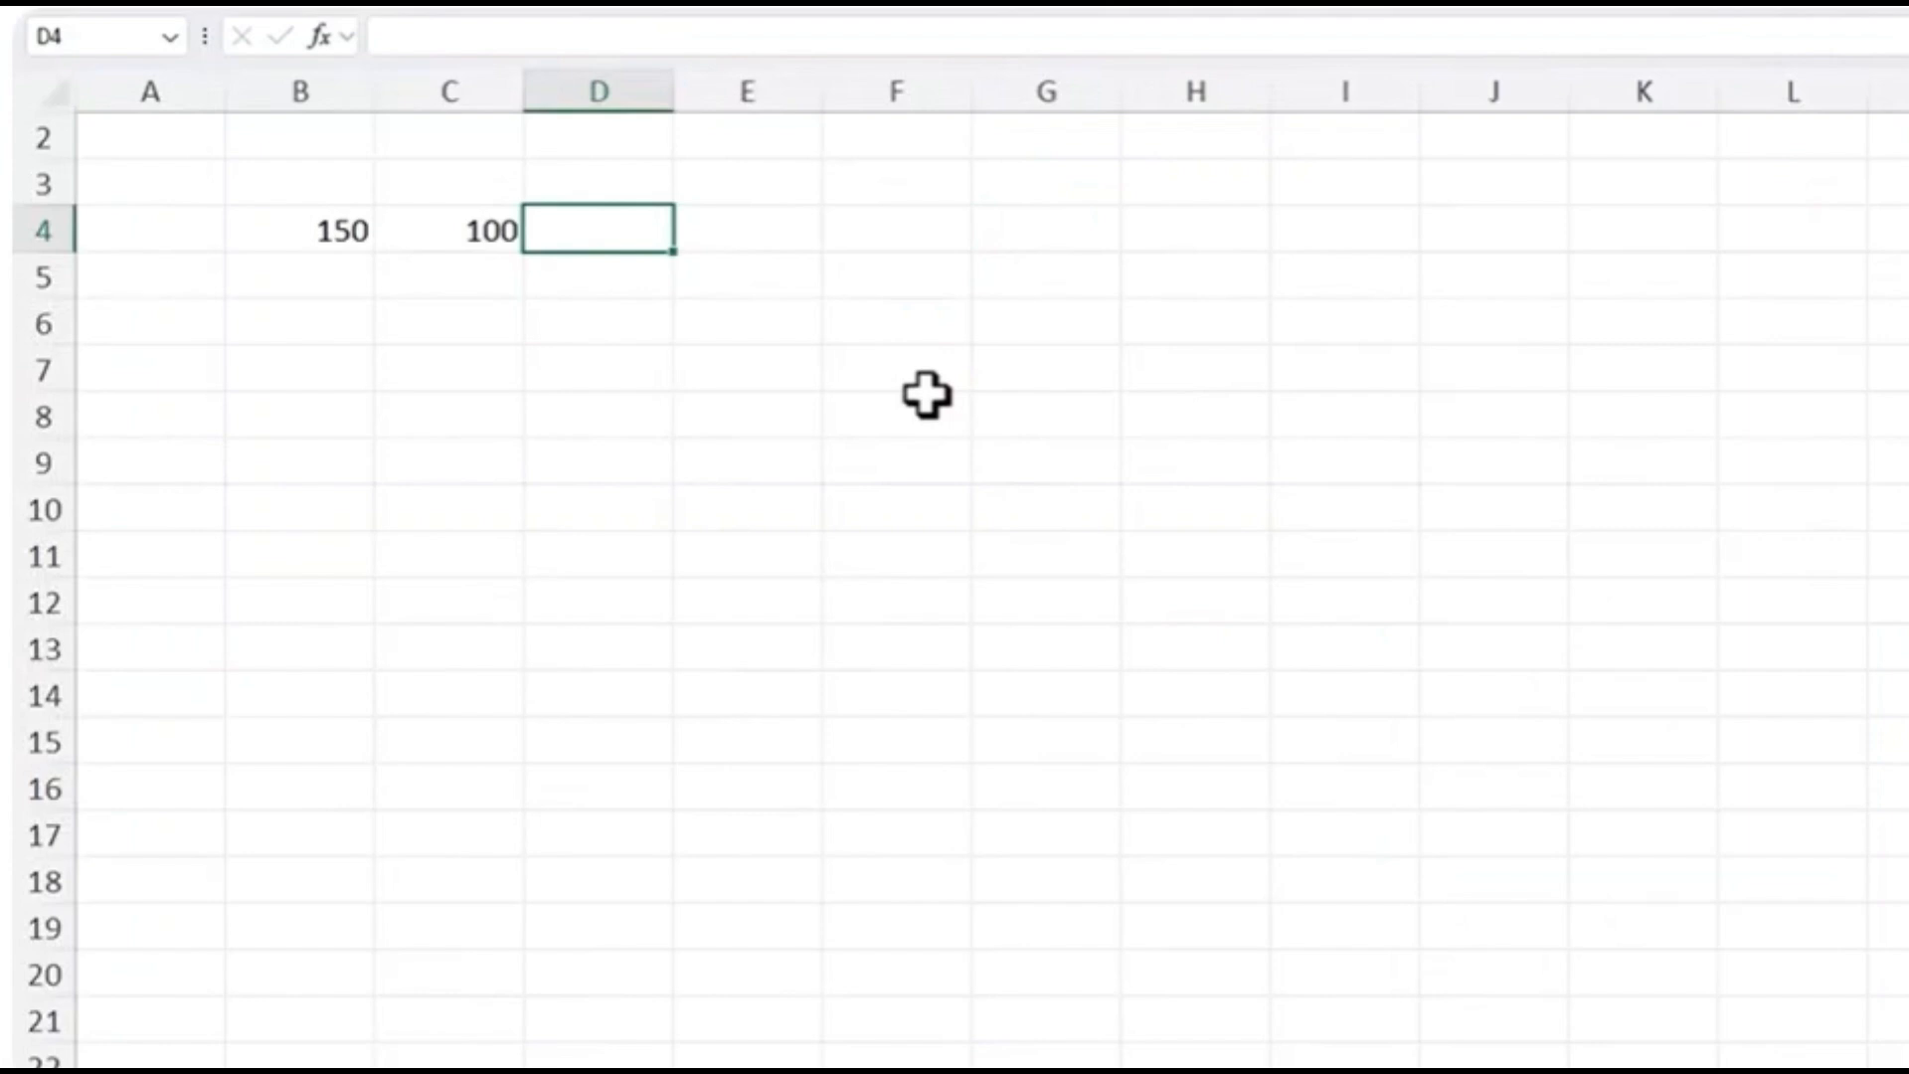
Enter the formula =B4+C4 in cell D4 and reopen it for editing to inspect its references
text(=)
click(360, 238)
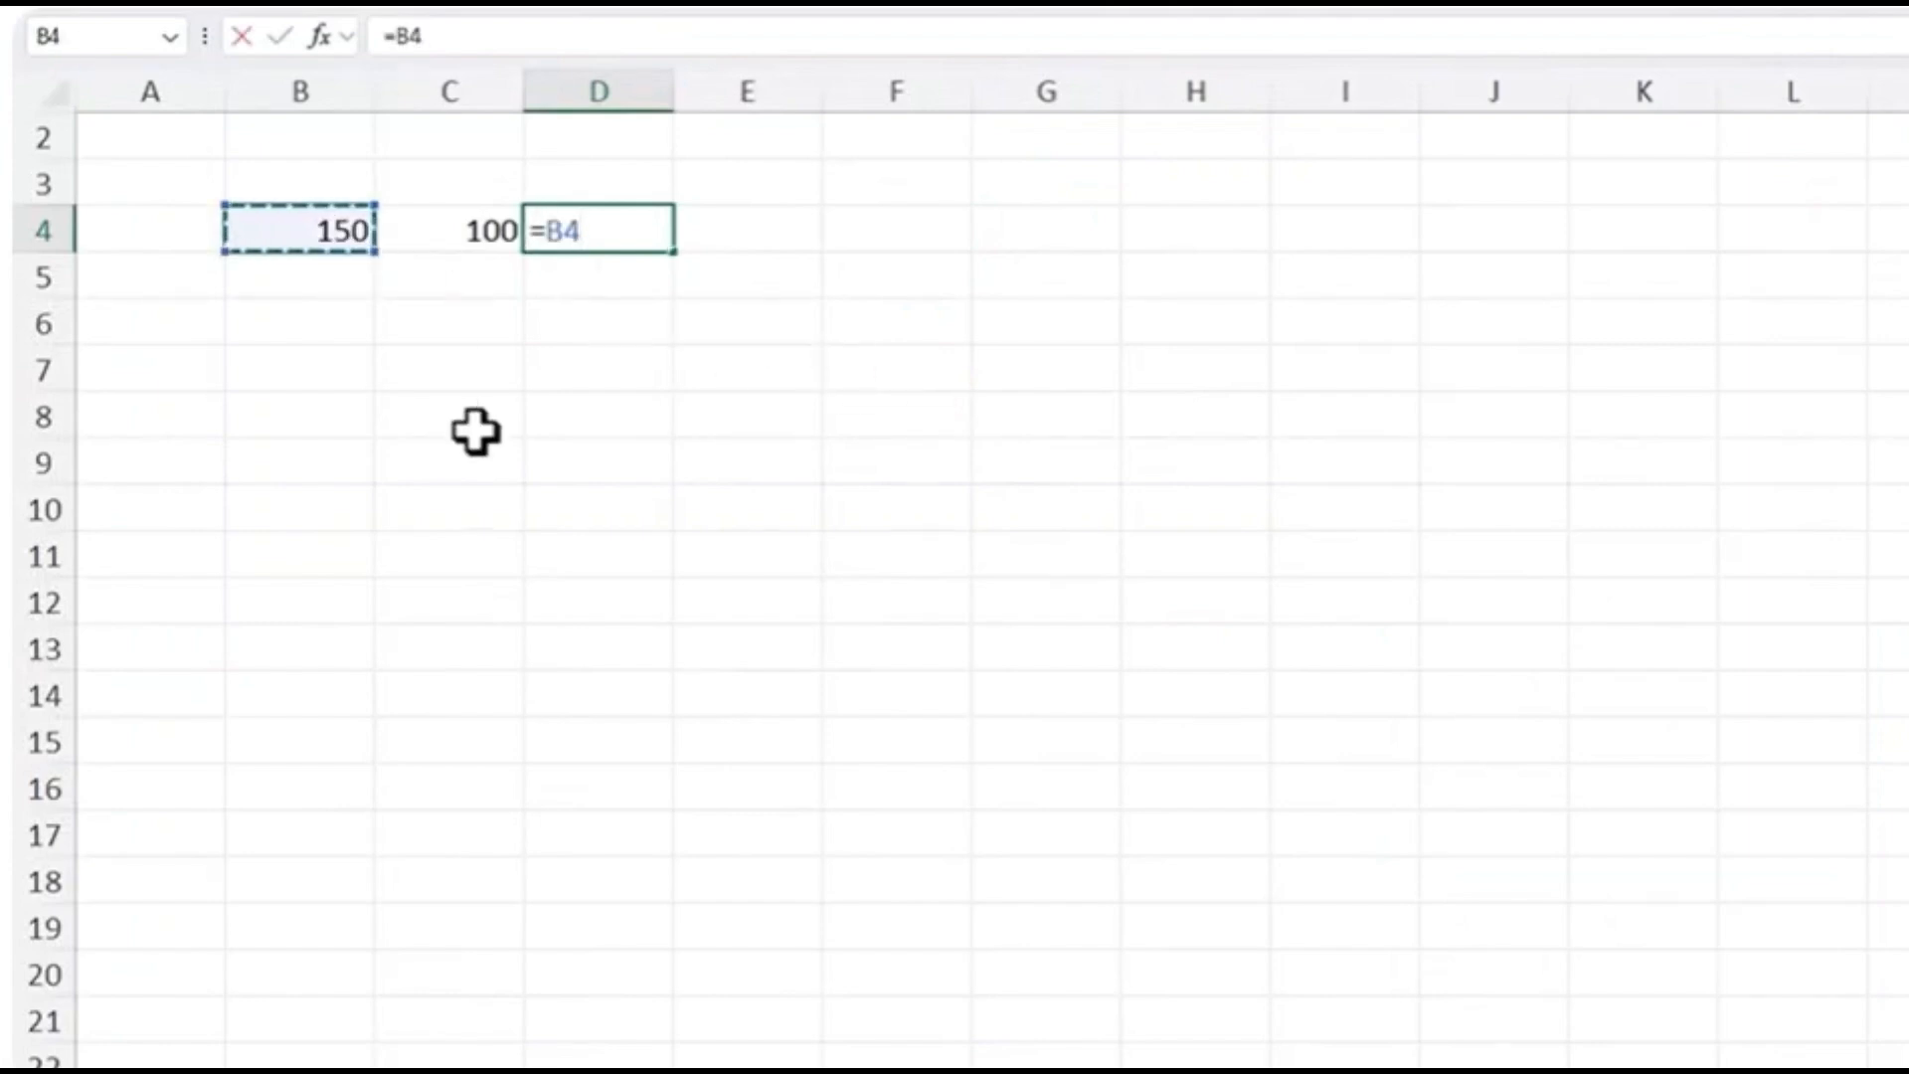
text(+)
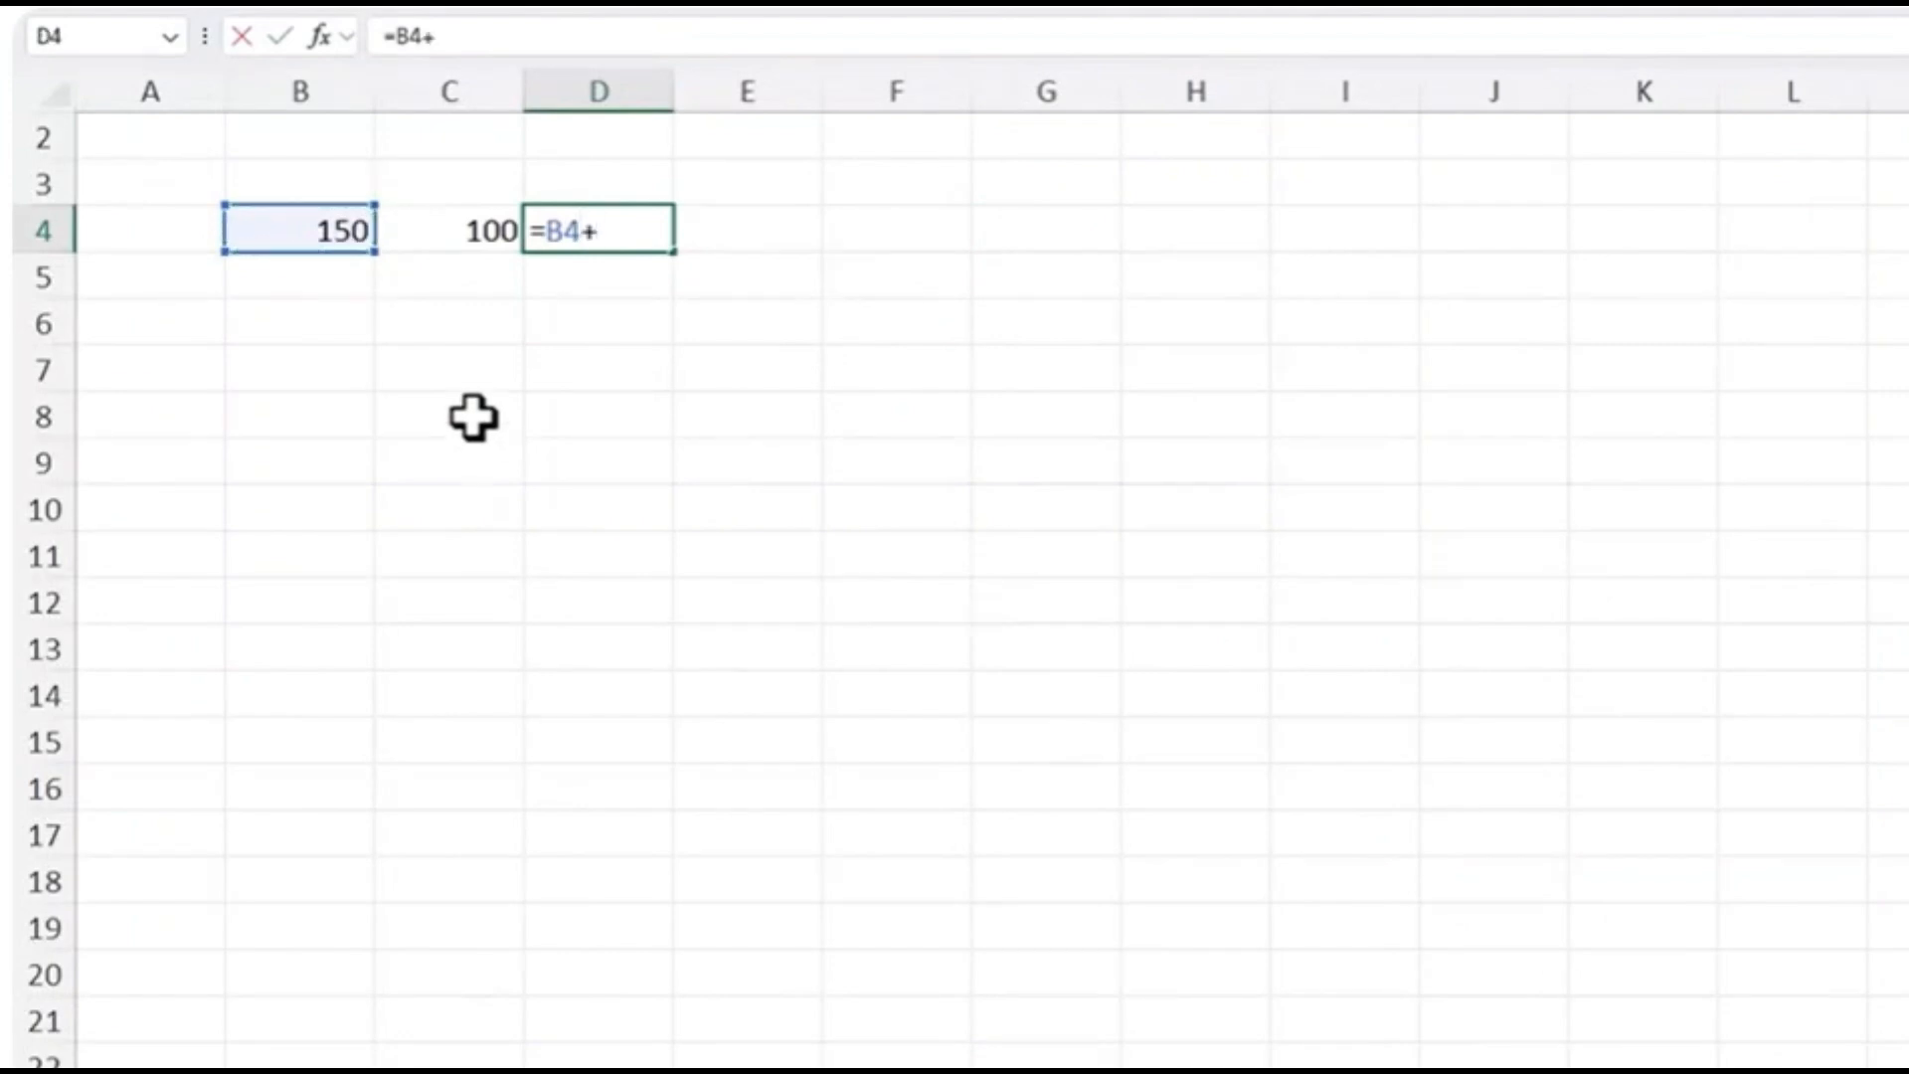
click(457, 248)
key(Return)
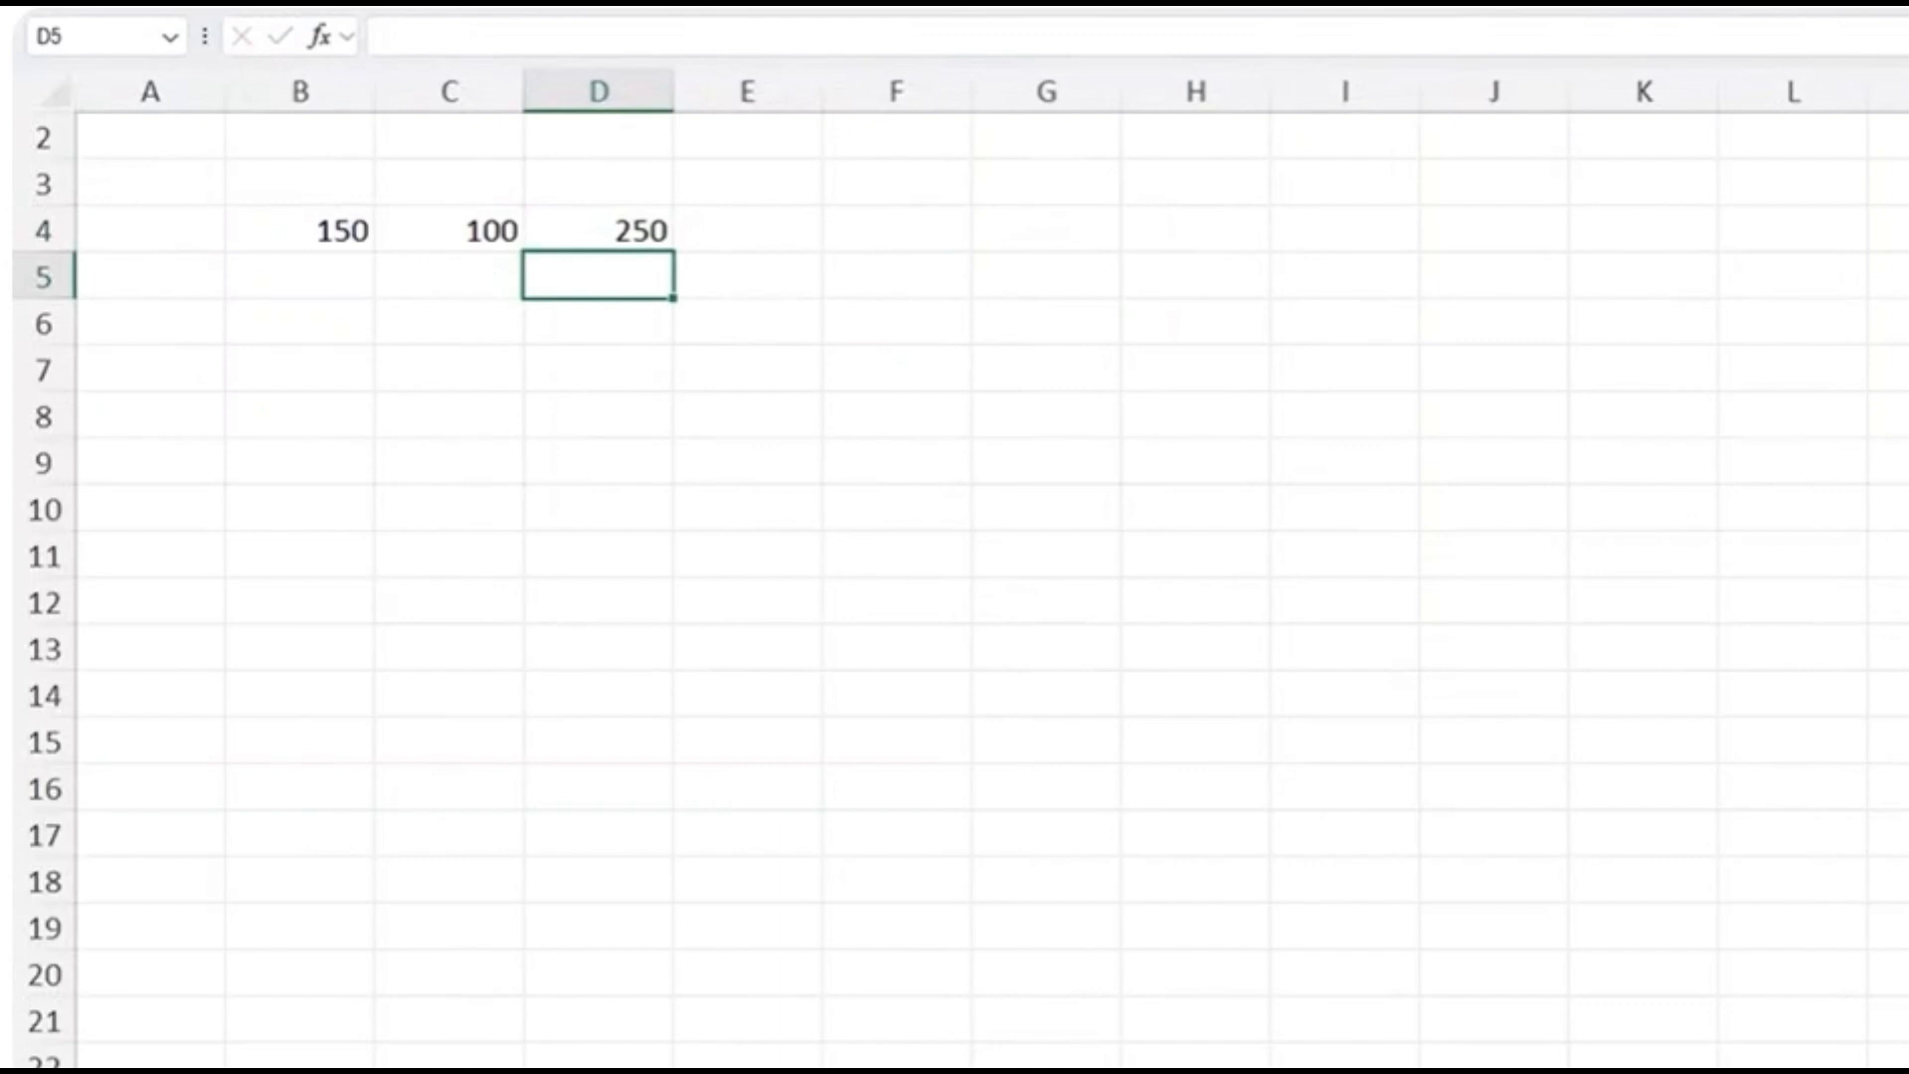
key(Up)
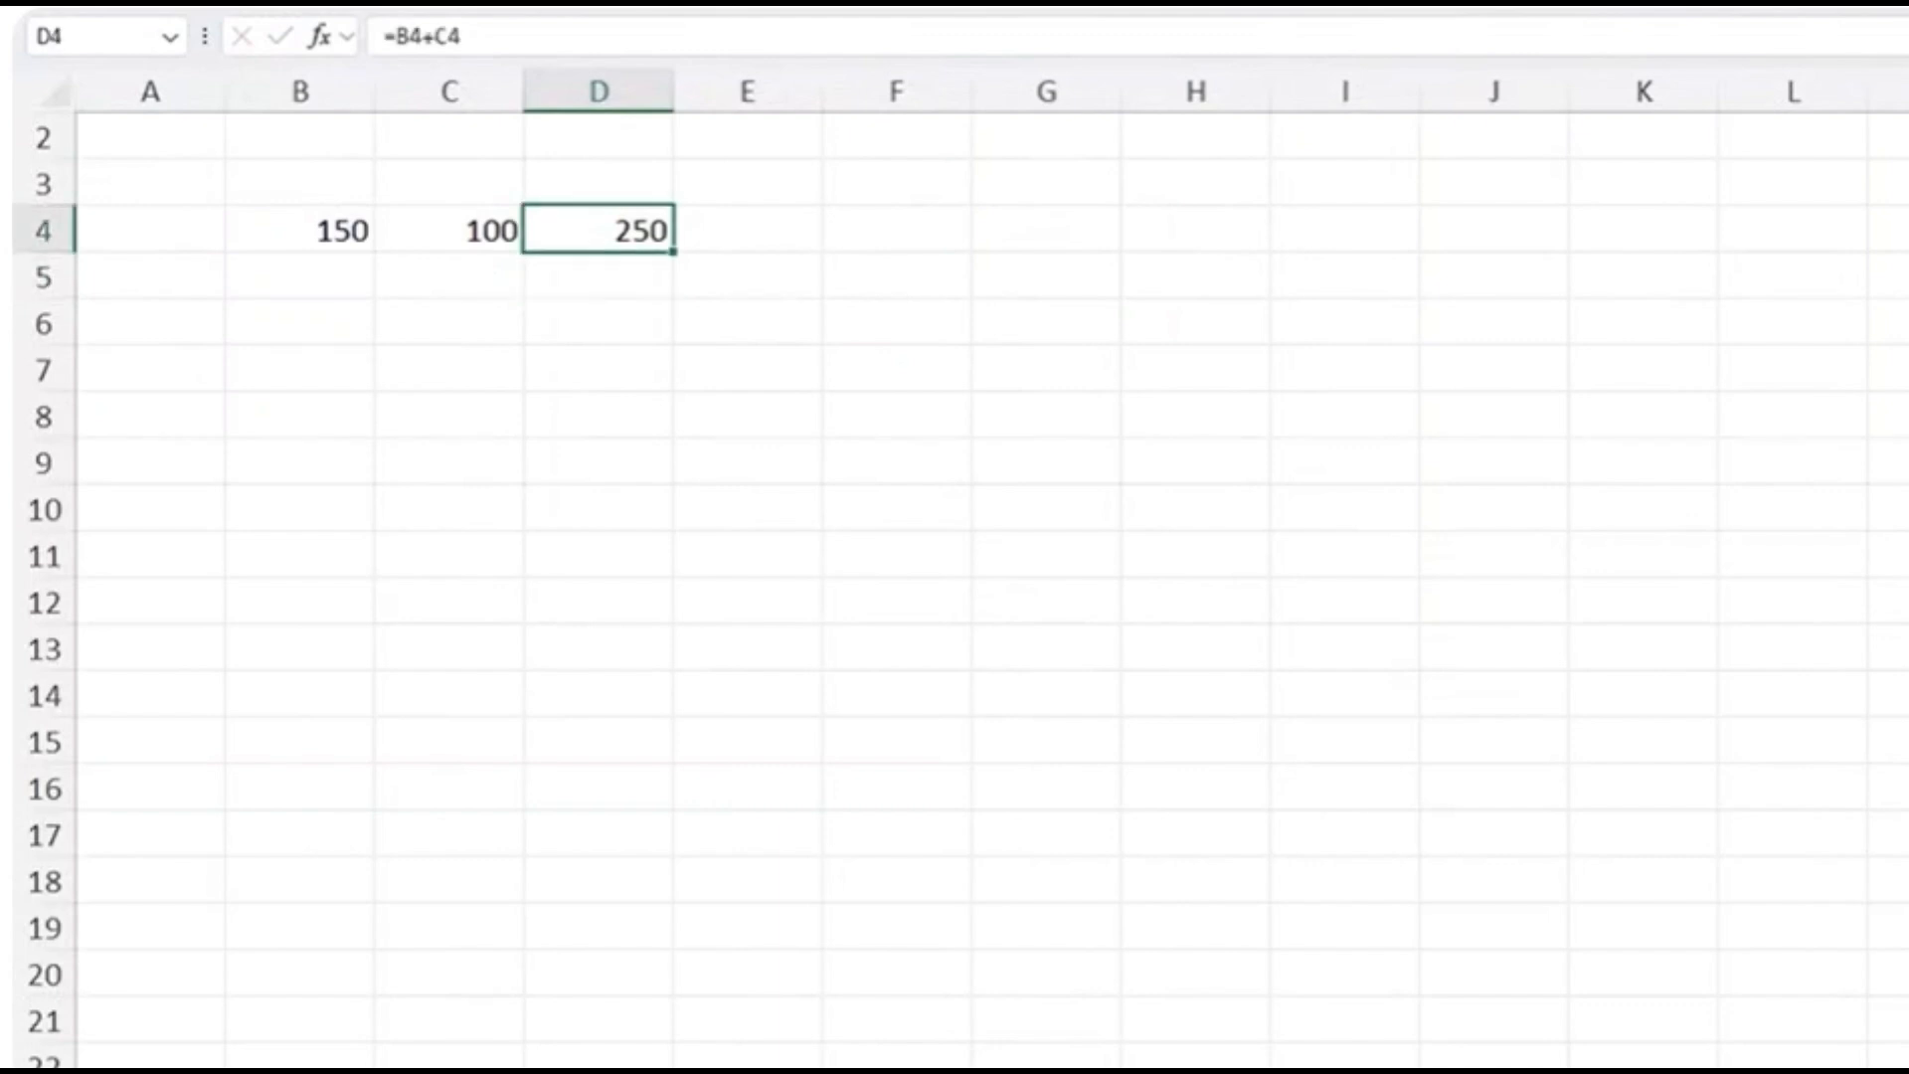
key(F2)
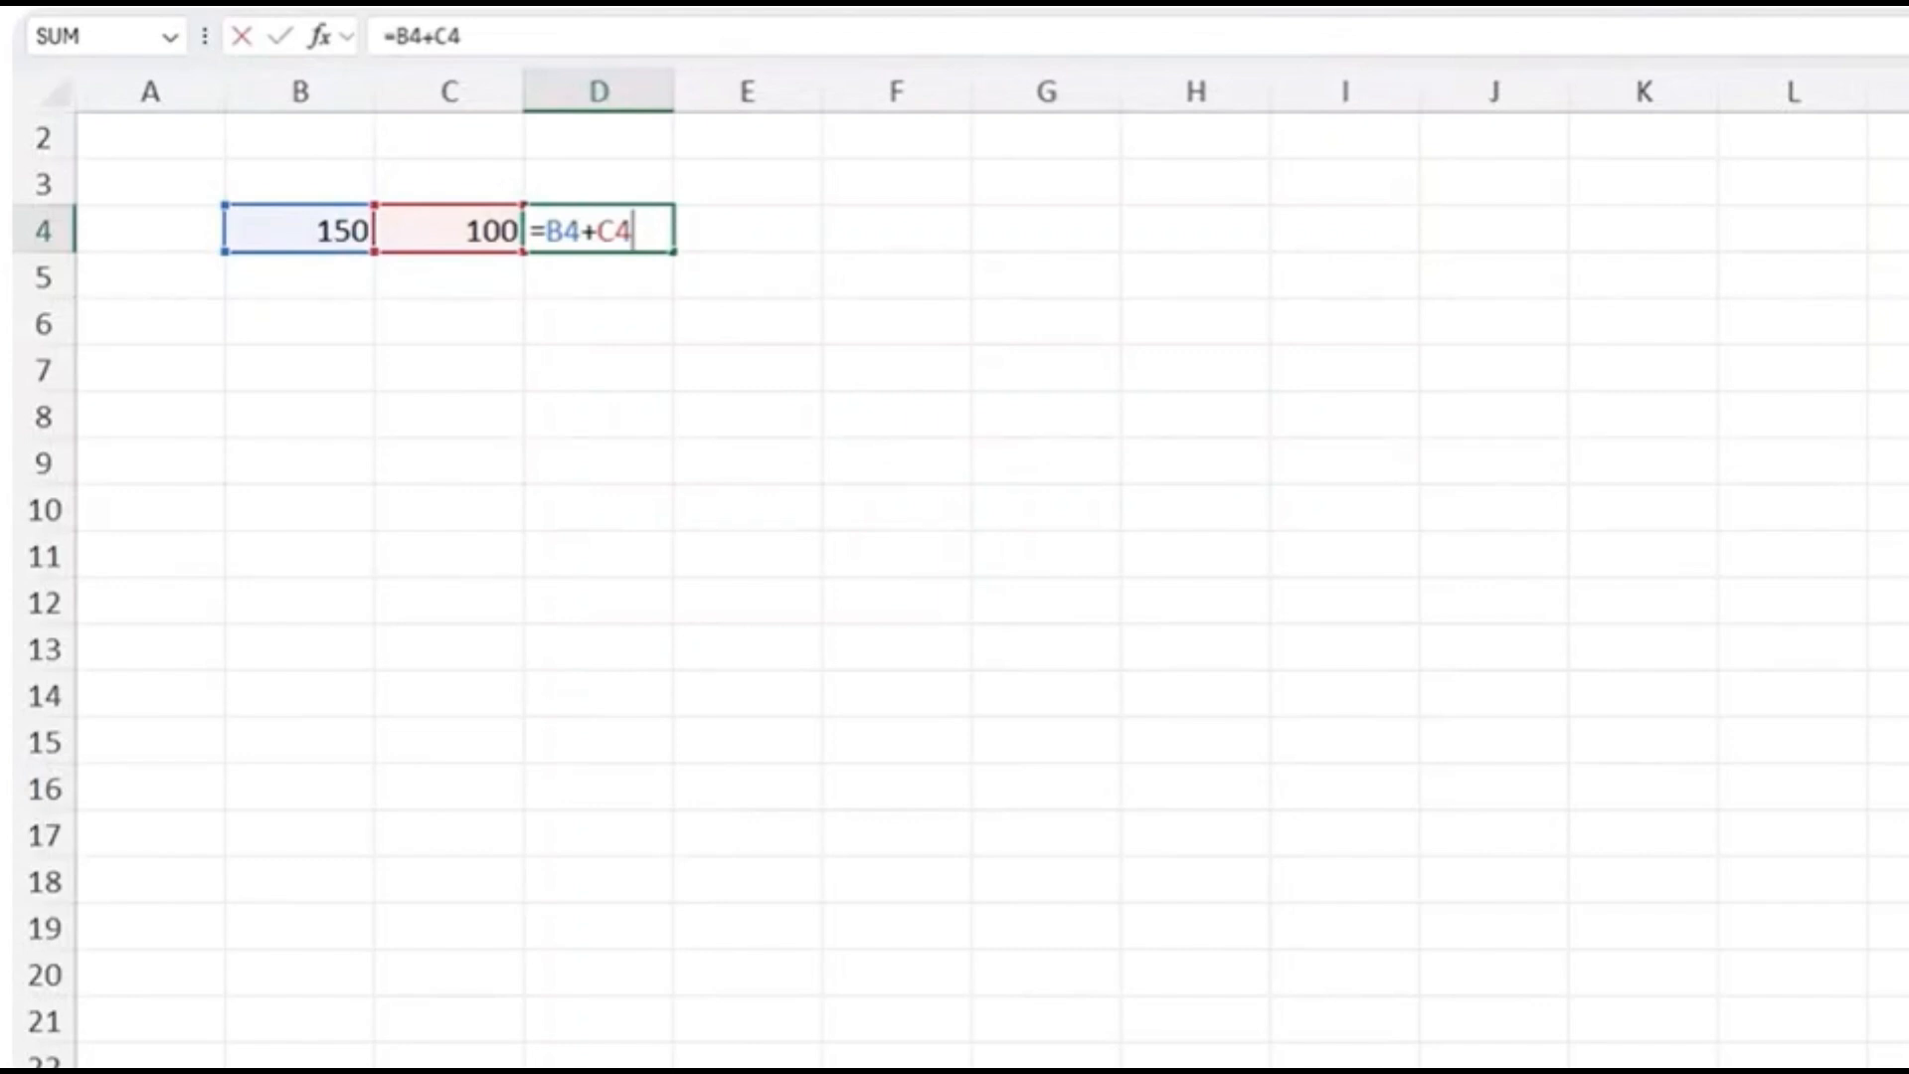
Change the formula in cell D4 to the subtraction =B4-C4
key(Left)
key(Left)
key(BackSpace)
text(-)
key(Return)
Change the formula in cell D4 to the multiplication =B4*C4
key(Up)
key(F2)
key(BackSpace)
text(*)
key(ctrl+Return)
Change the formula in cell D4 to the division =B4/C4
key(F2)
key(BackSpace)
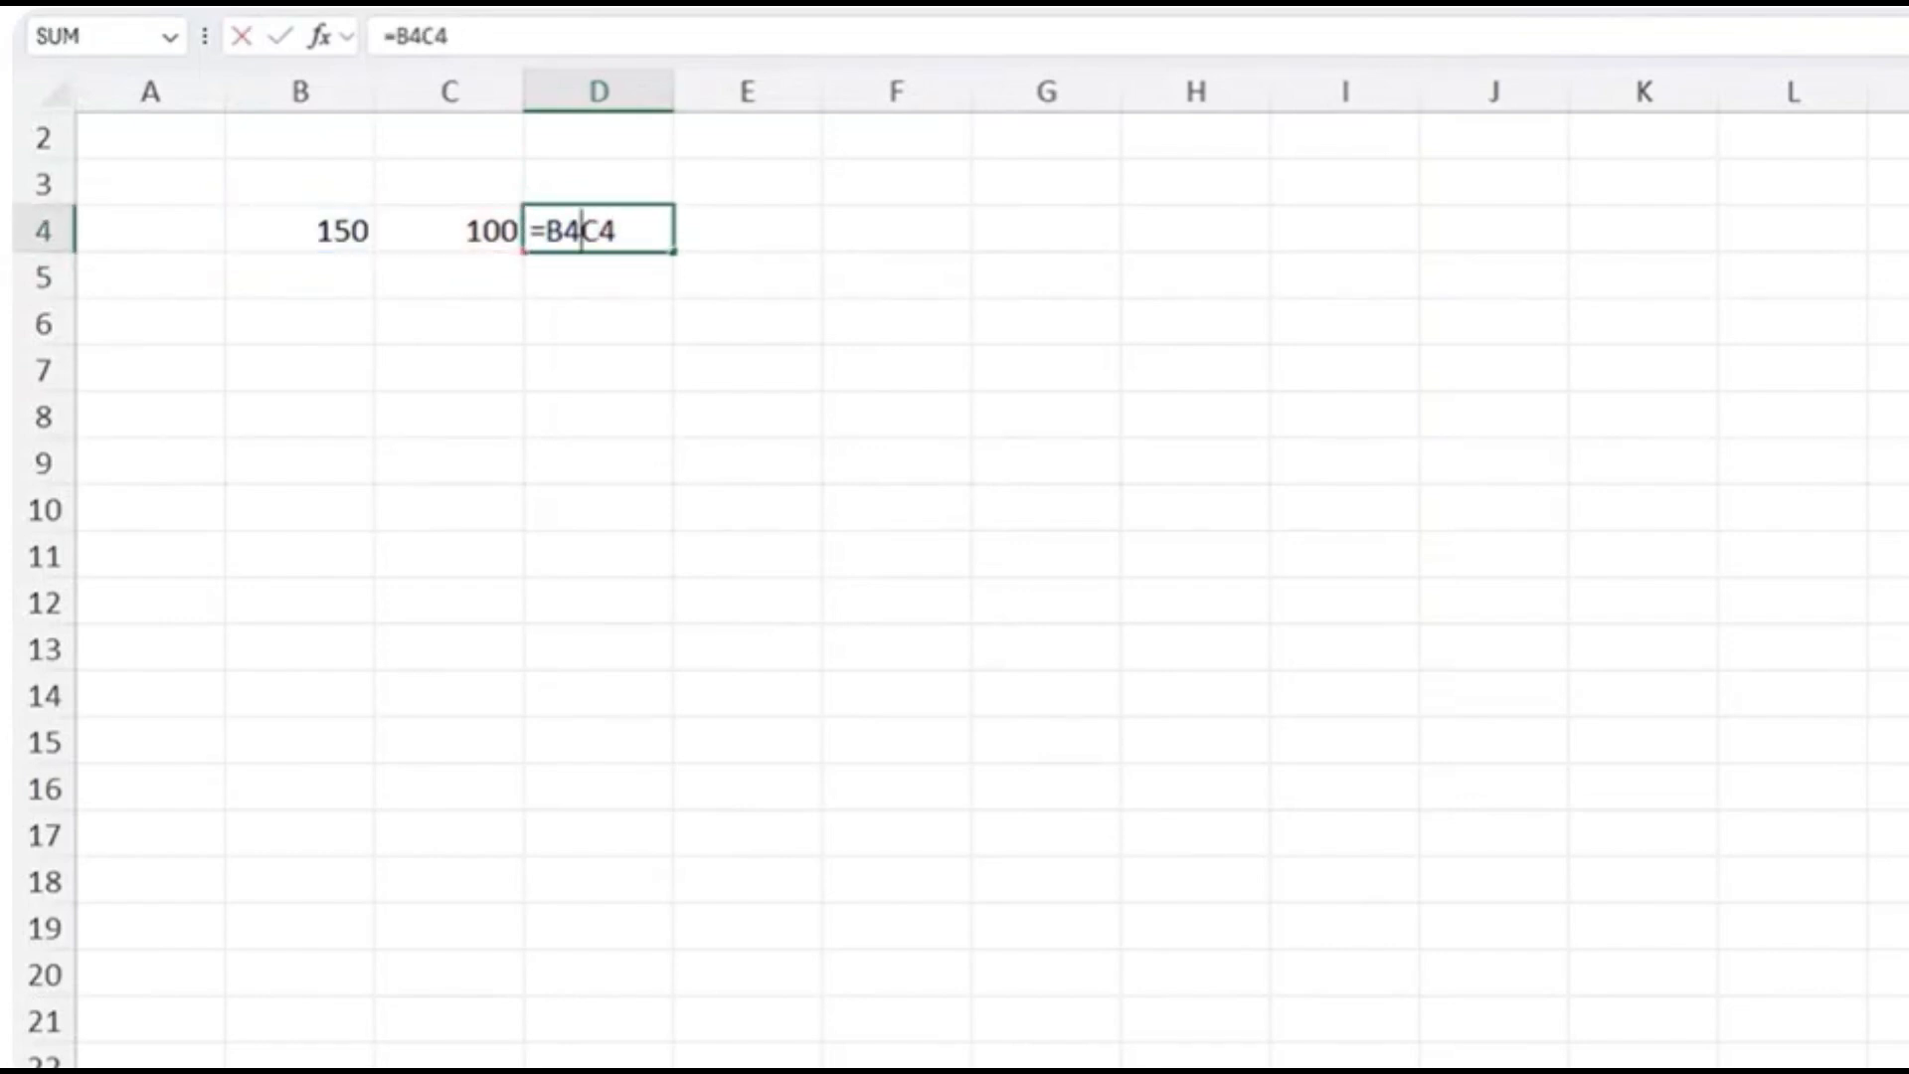
text(/)
key(Return)
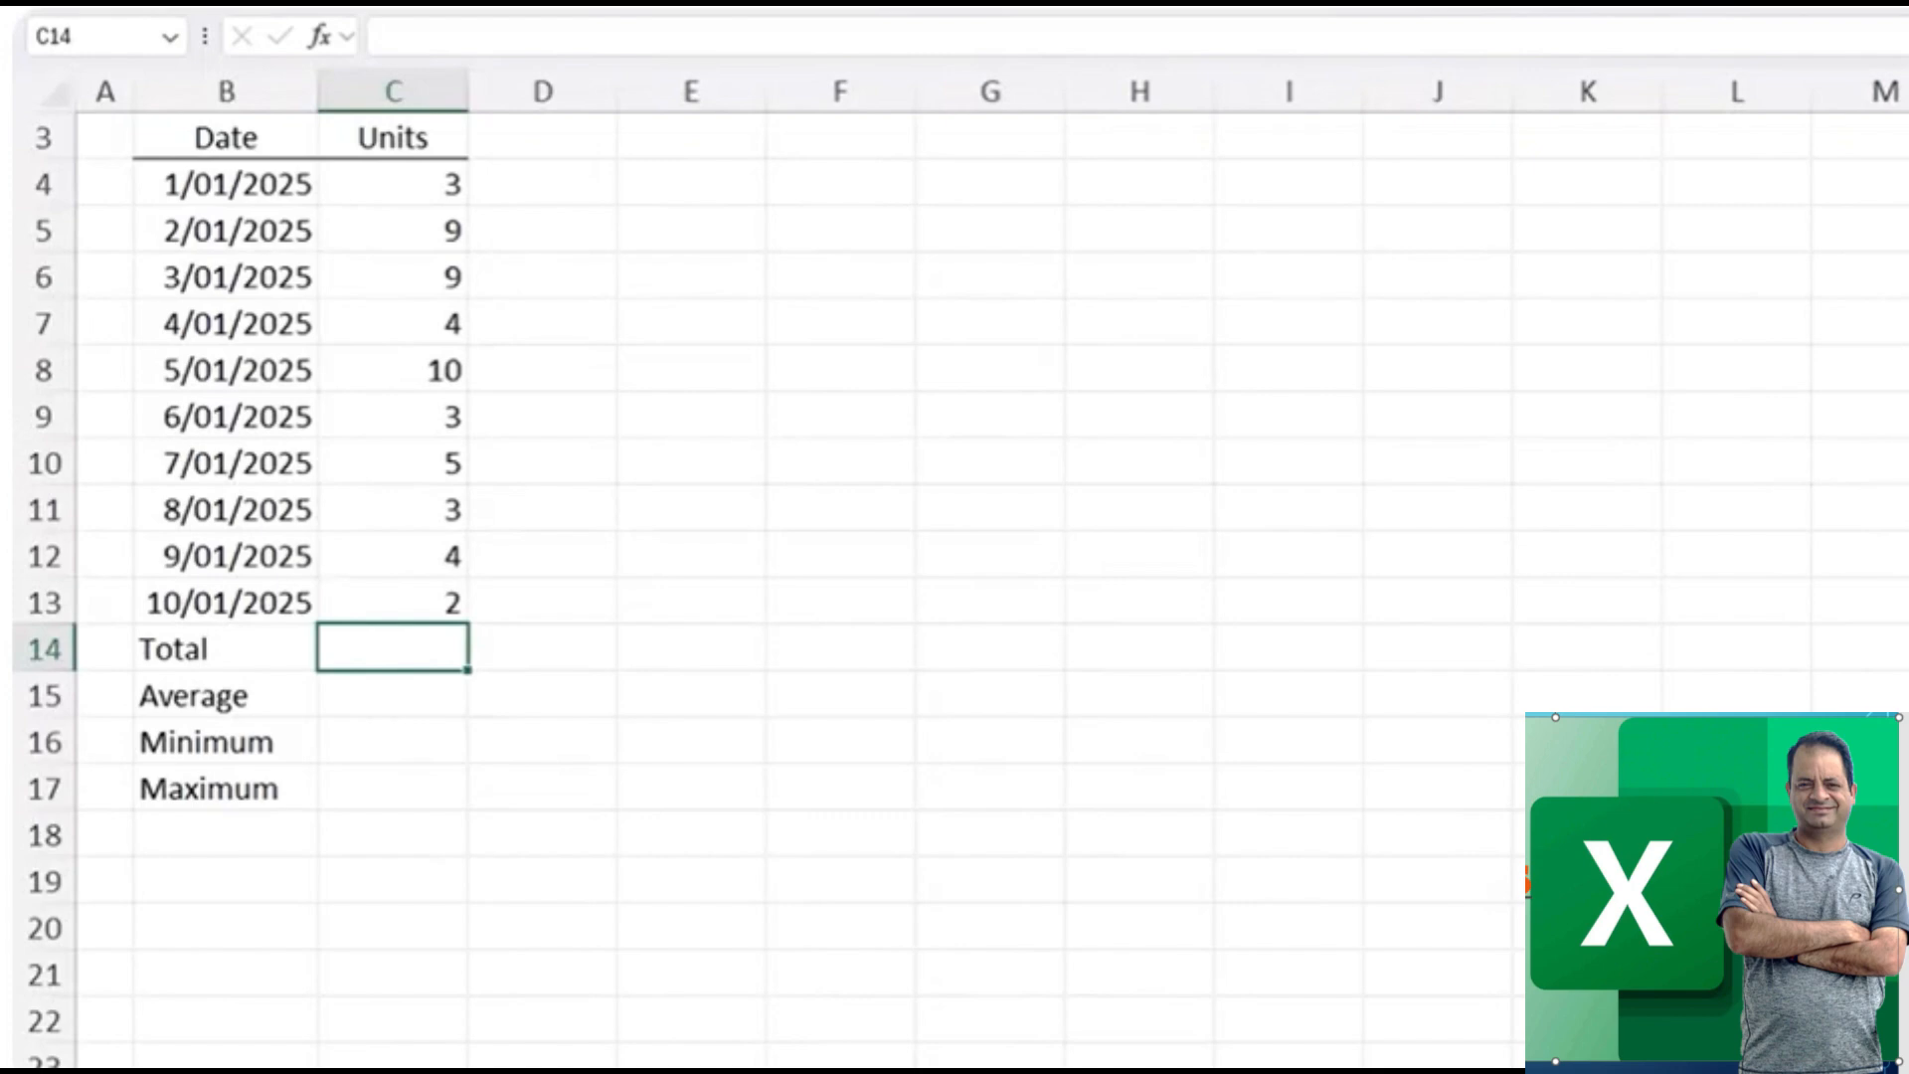
text(=)
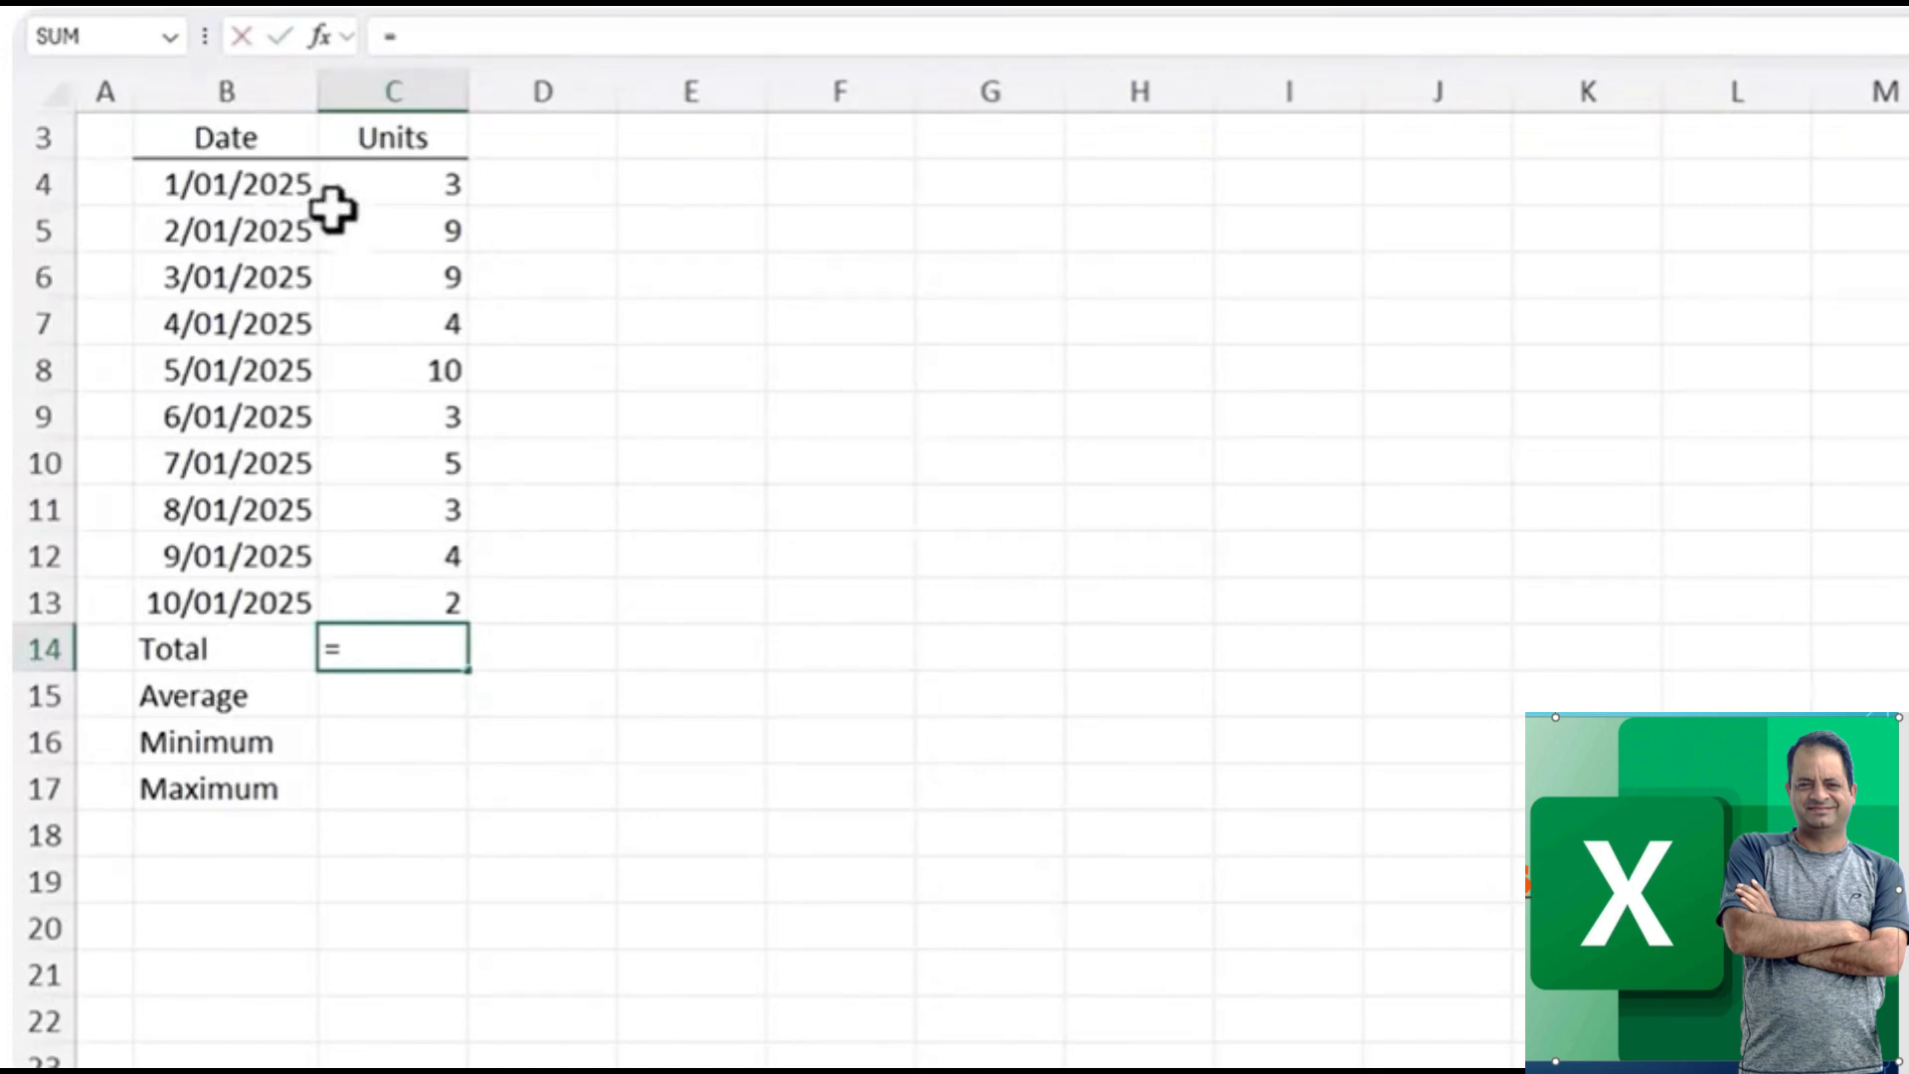
click(388, 193)
text(+)
click(397, 235)
text(+)
click(396, 278)
text(+)
click(398, 325)
text(+)
click(405, 371)
text(+)
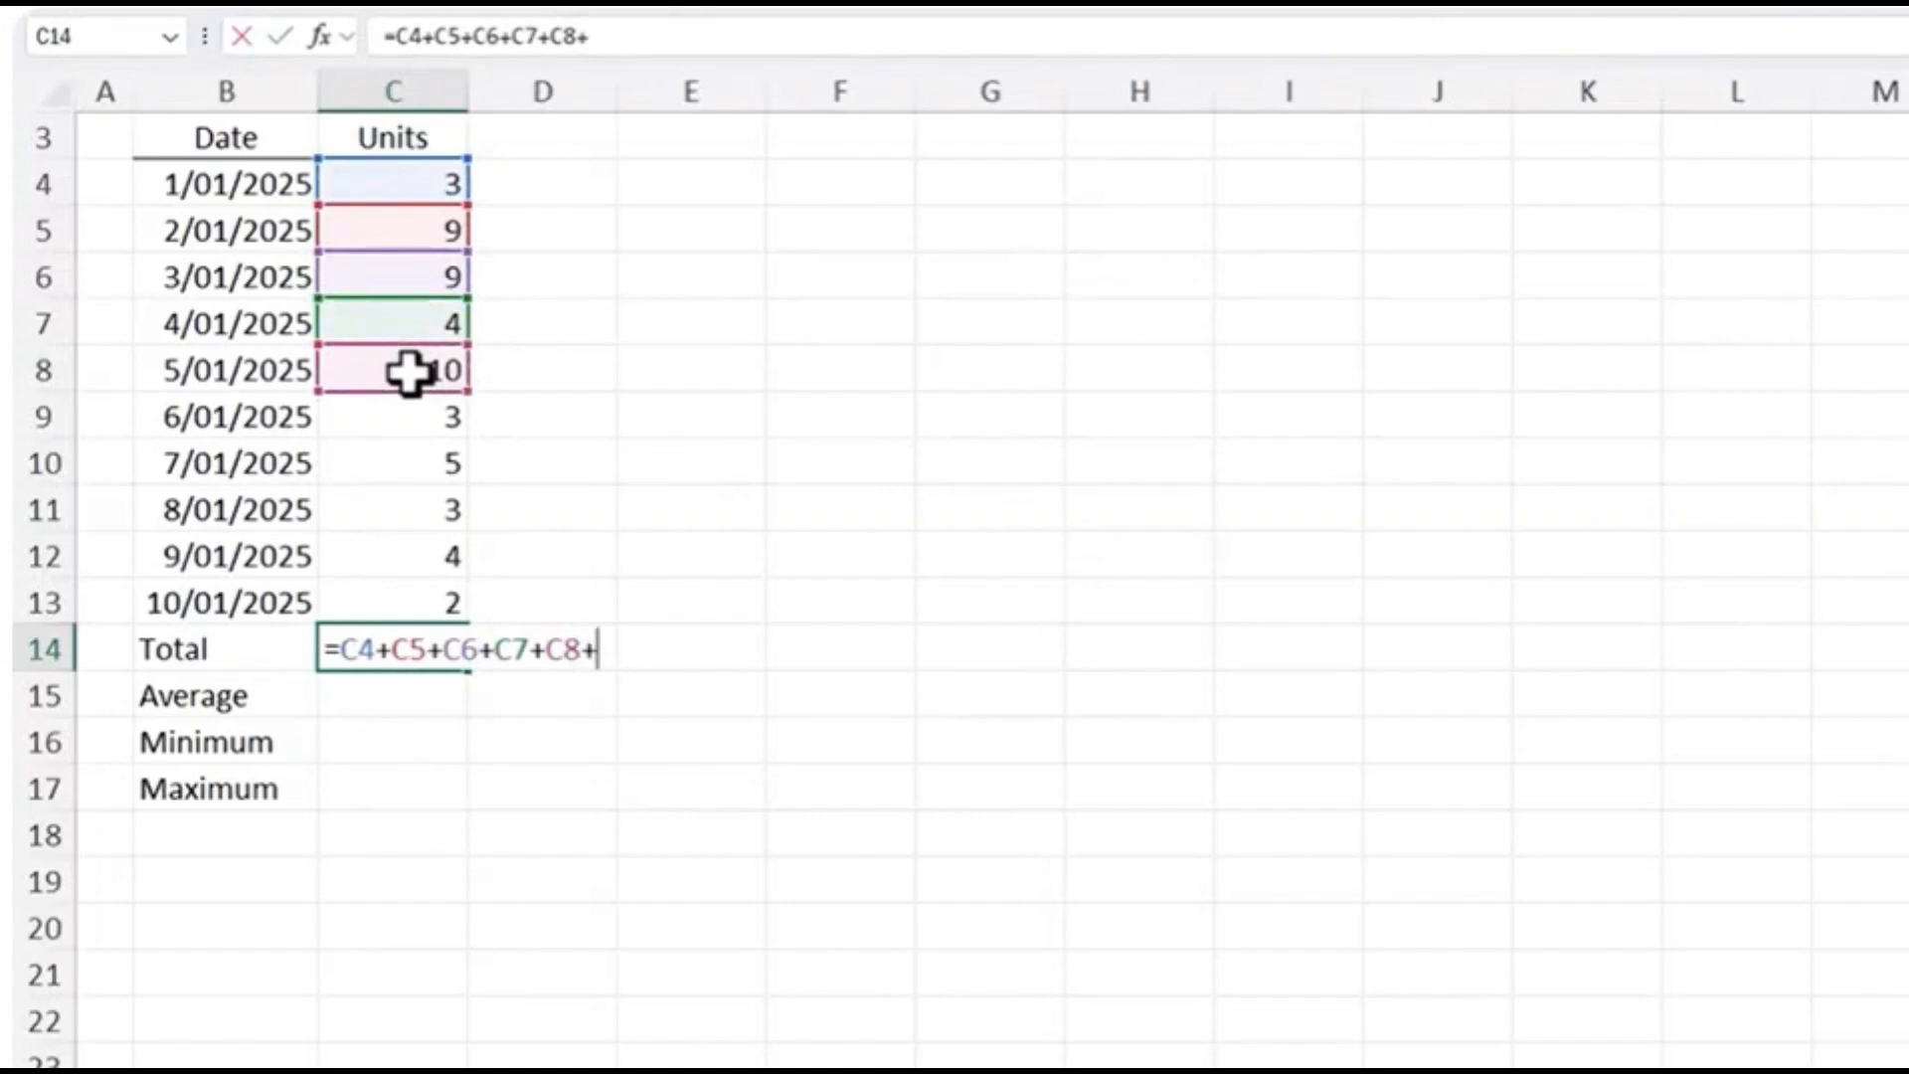
key(Escape)
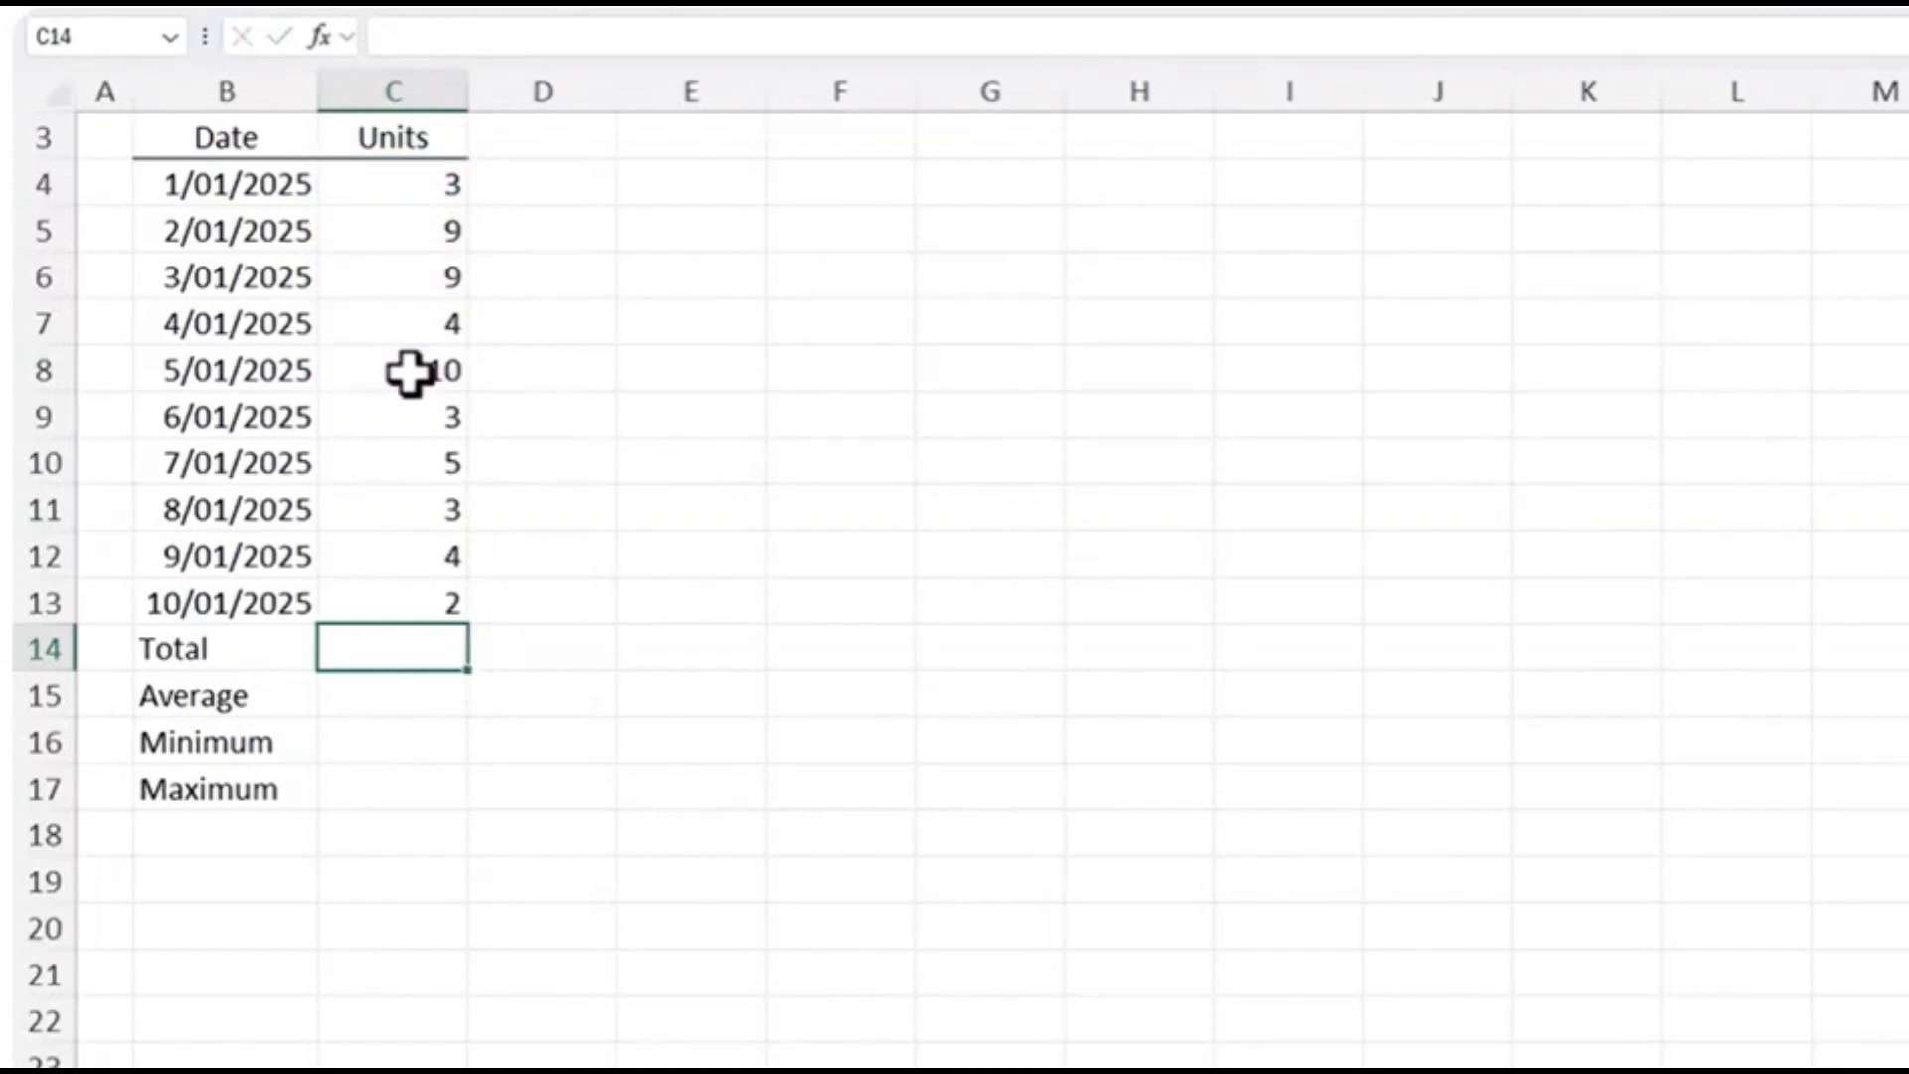
Enter =SUM(C4:C13) in cell C14 to total the Units column
text(=sum)
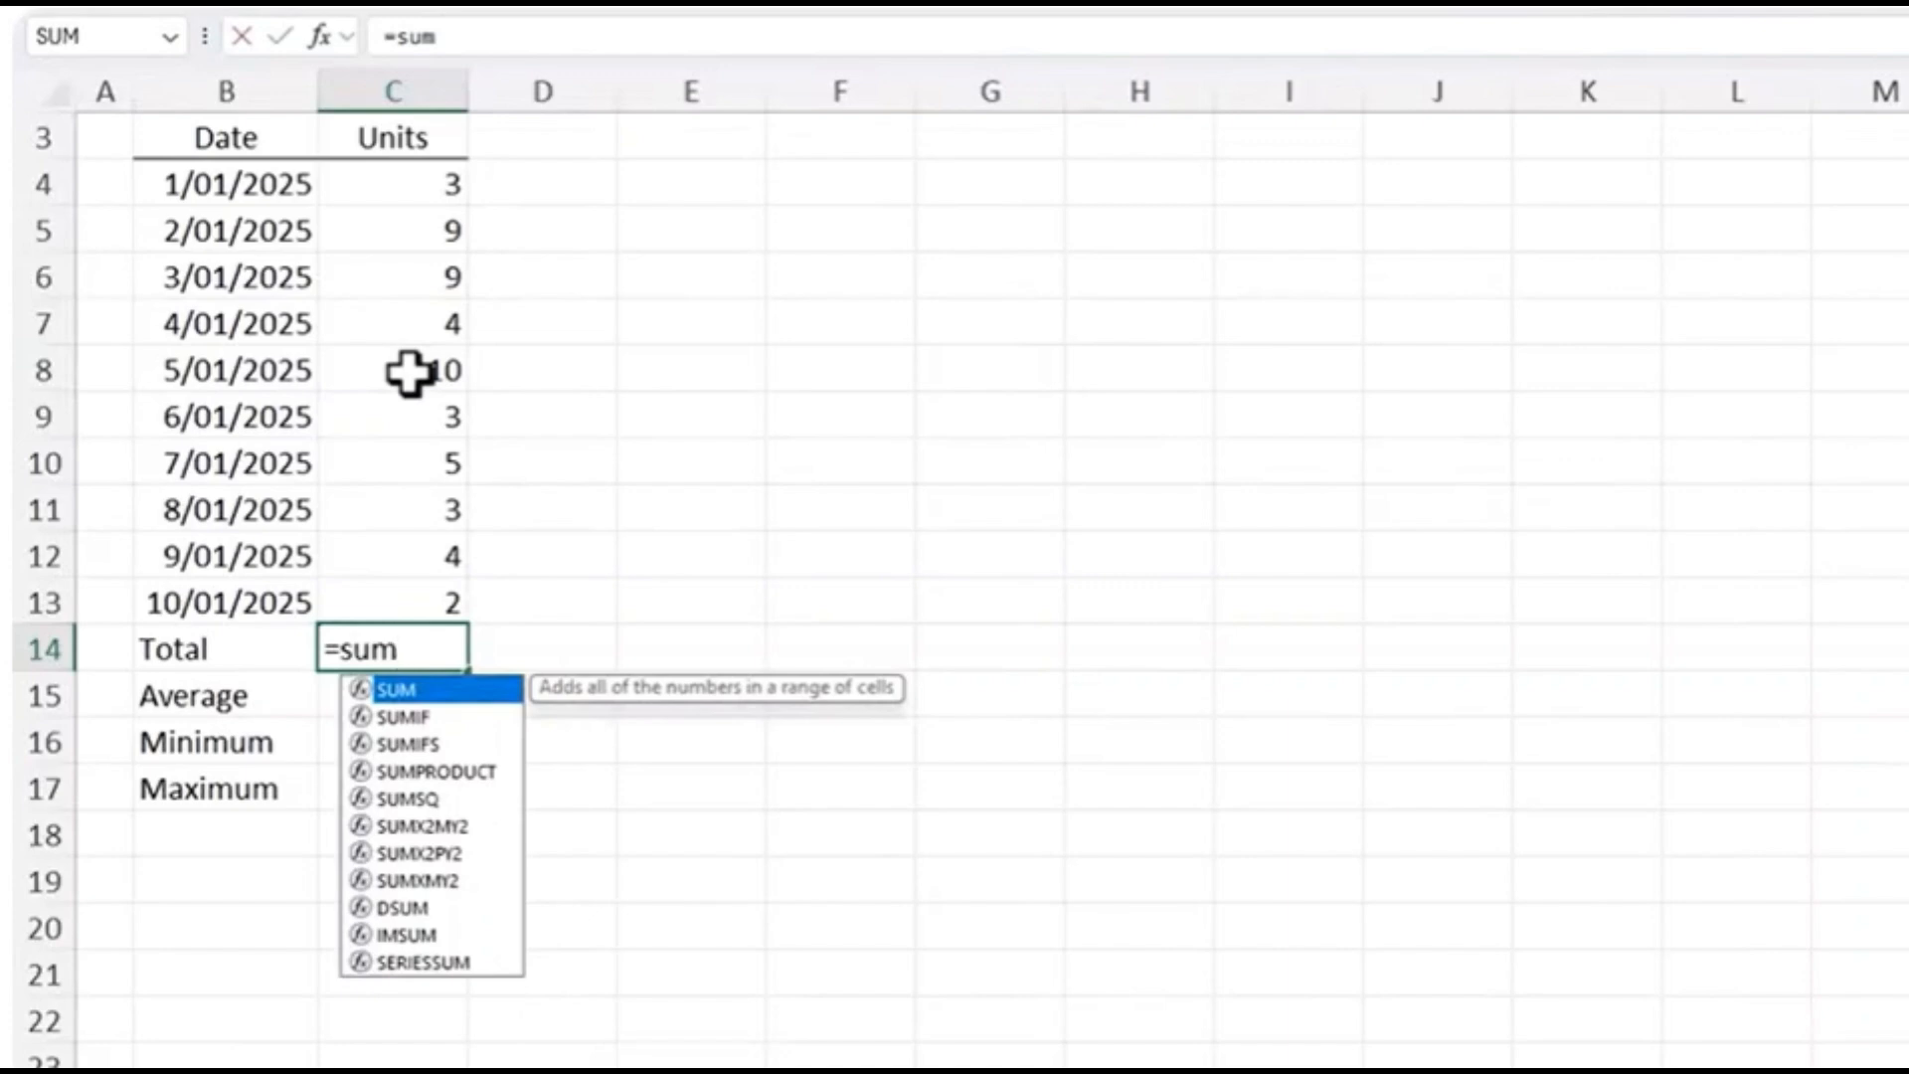
double_click(486, 688)
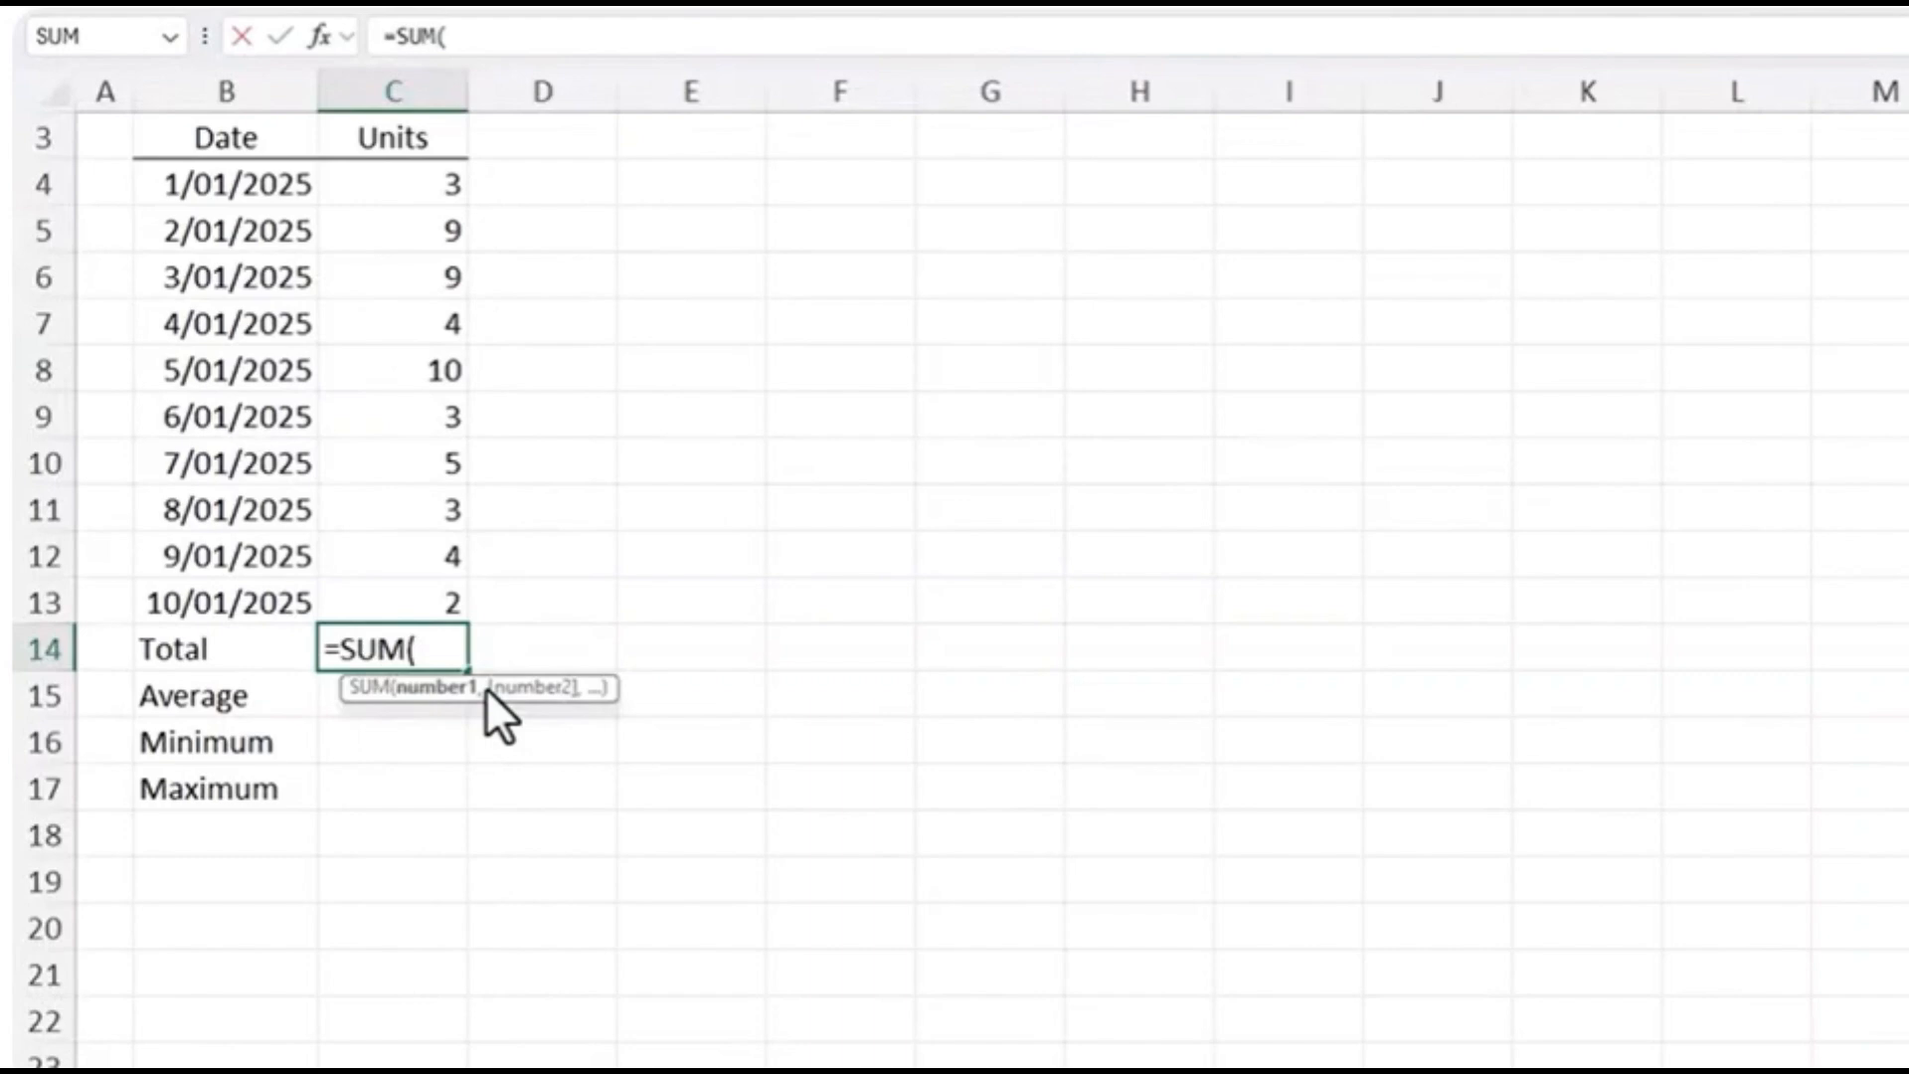
drag(440, 609, 410, 195)
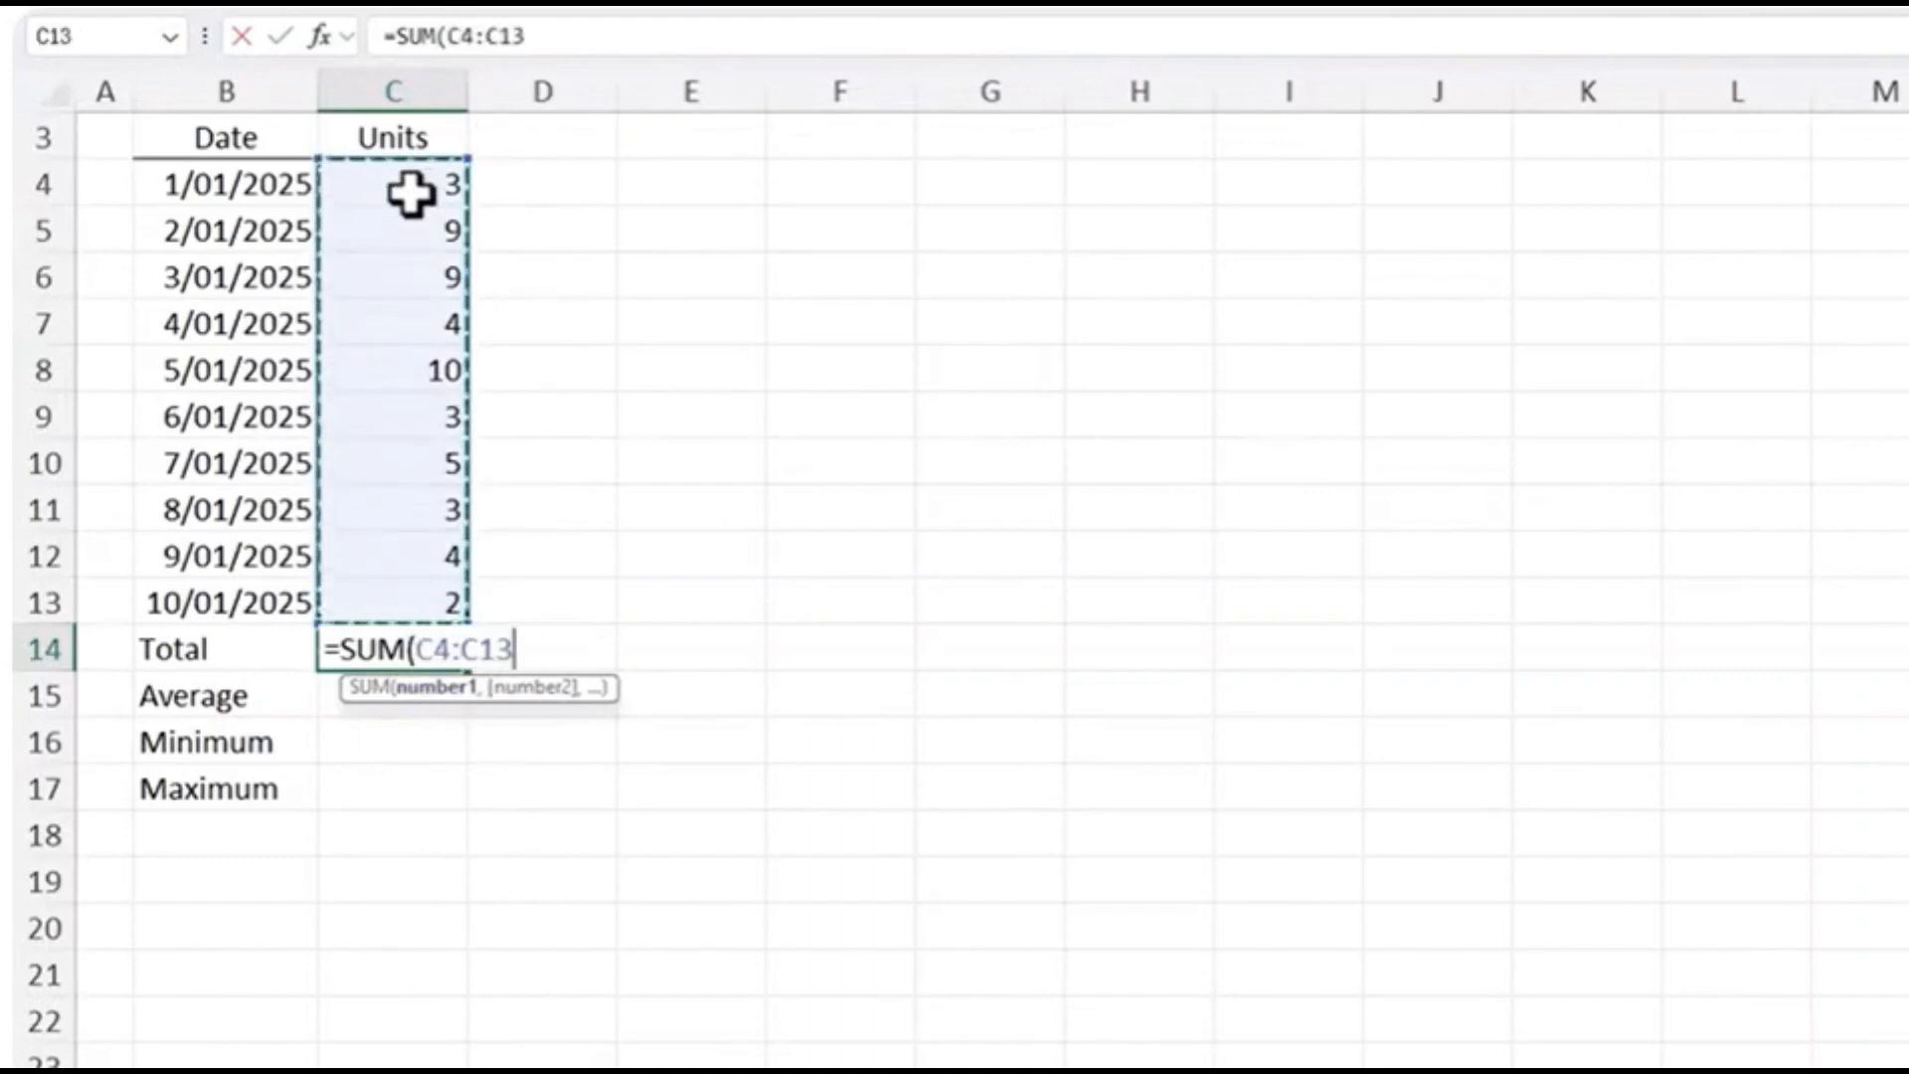
text())
key(Return)
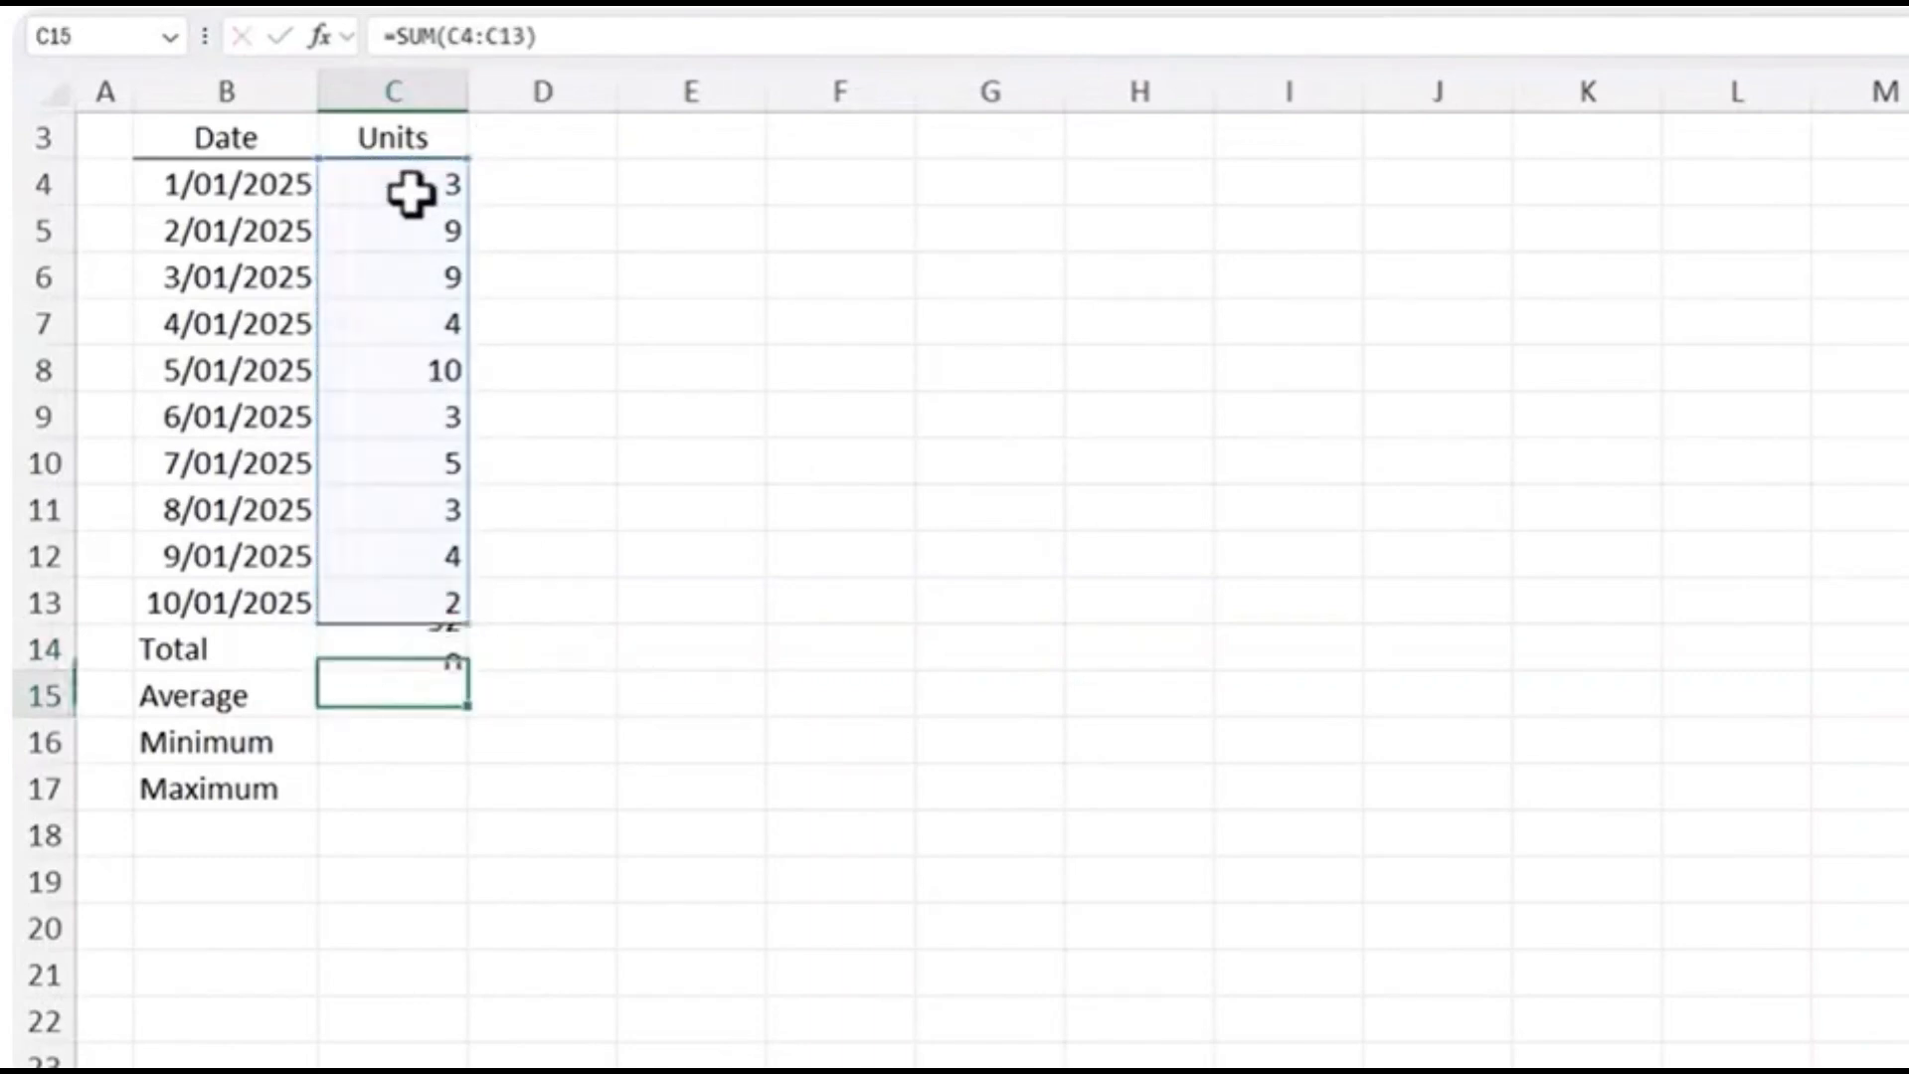
key(Up)
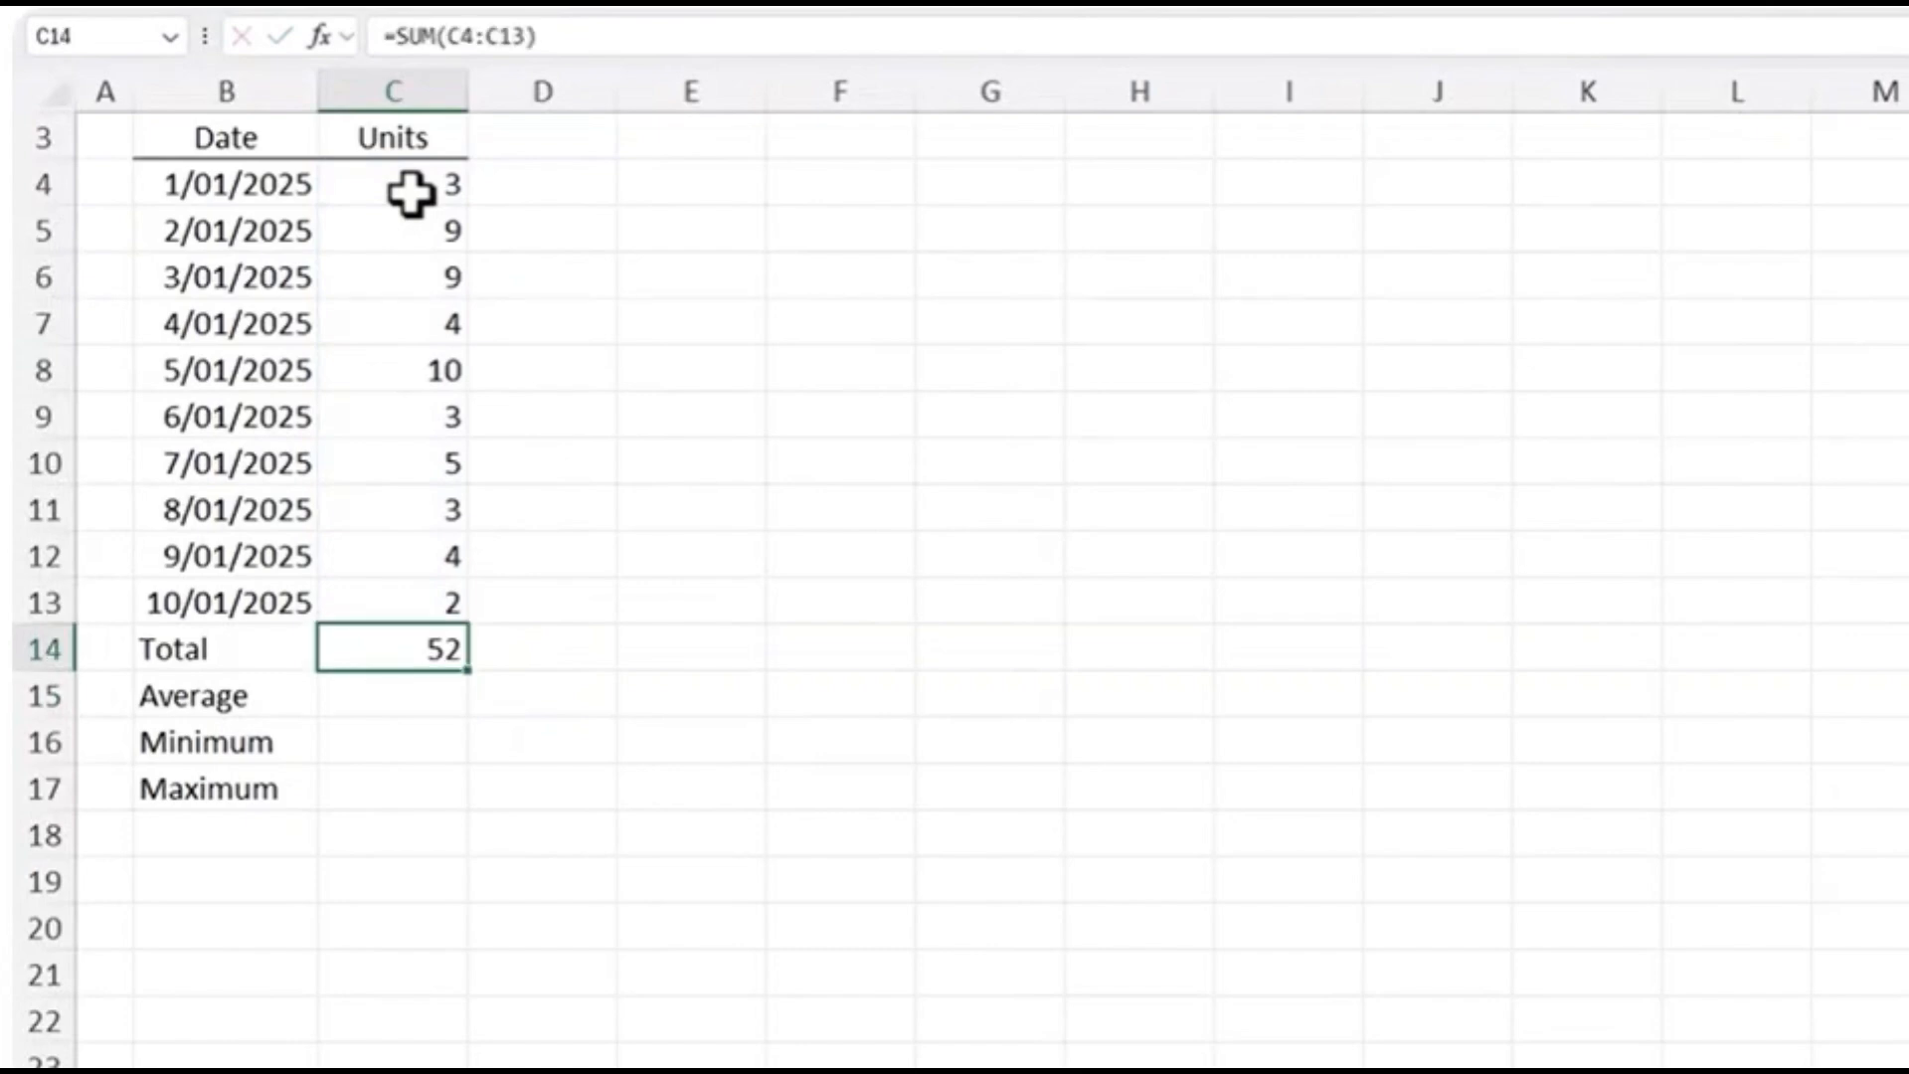
Calculate the average of the units in cell C15 with the AVERAGE function over C4:C13
key(Down)
text(=aver)
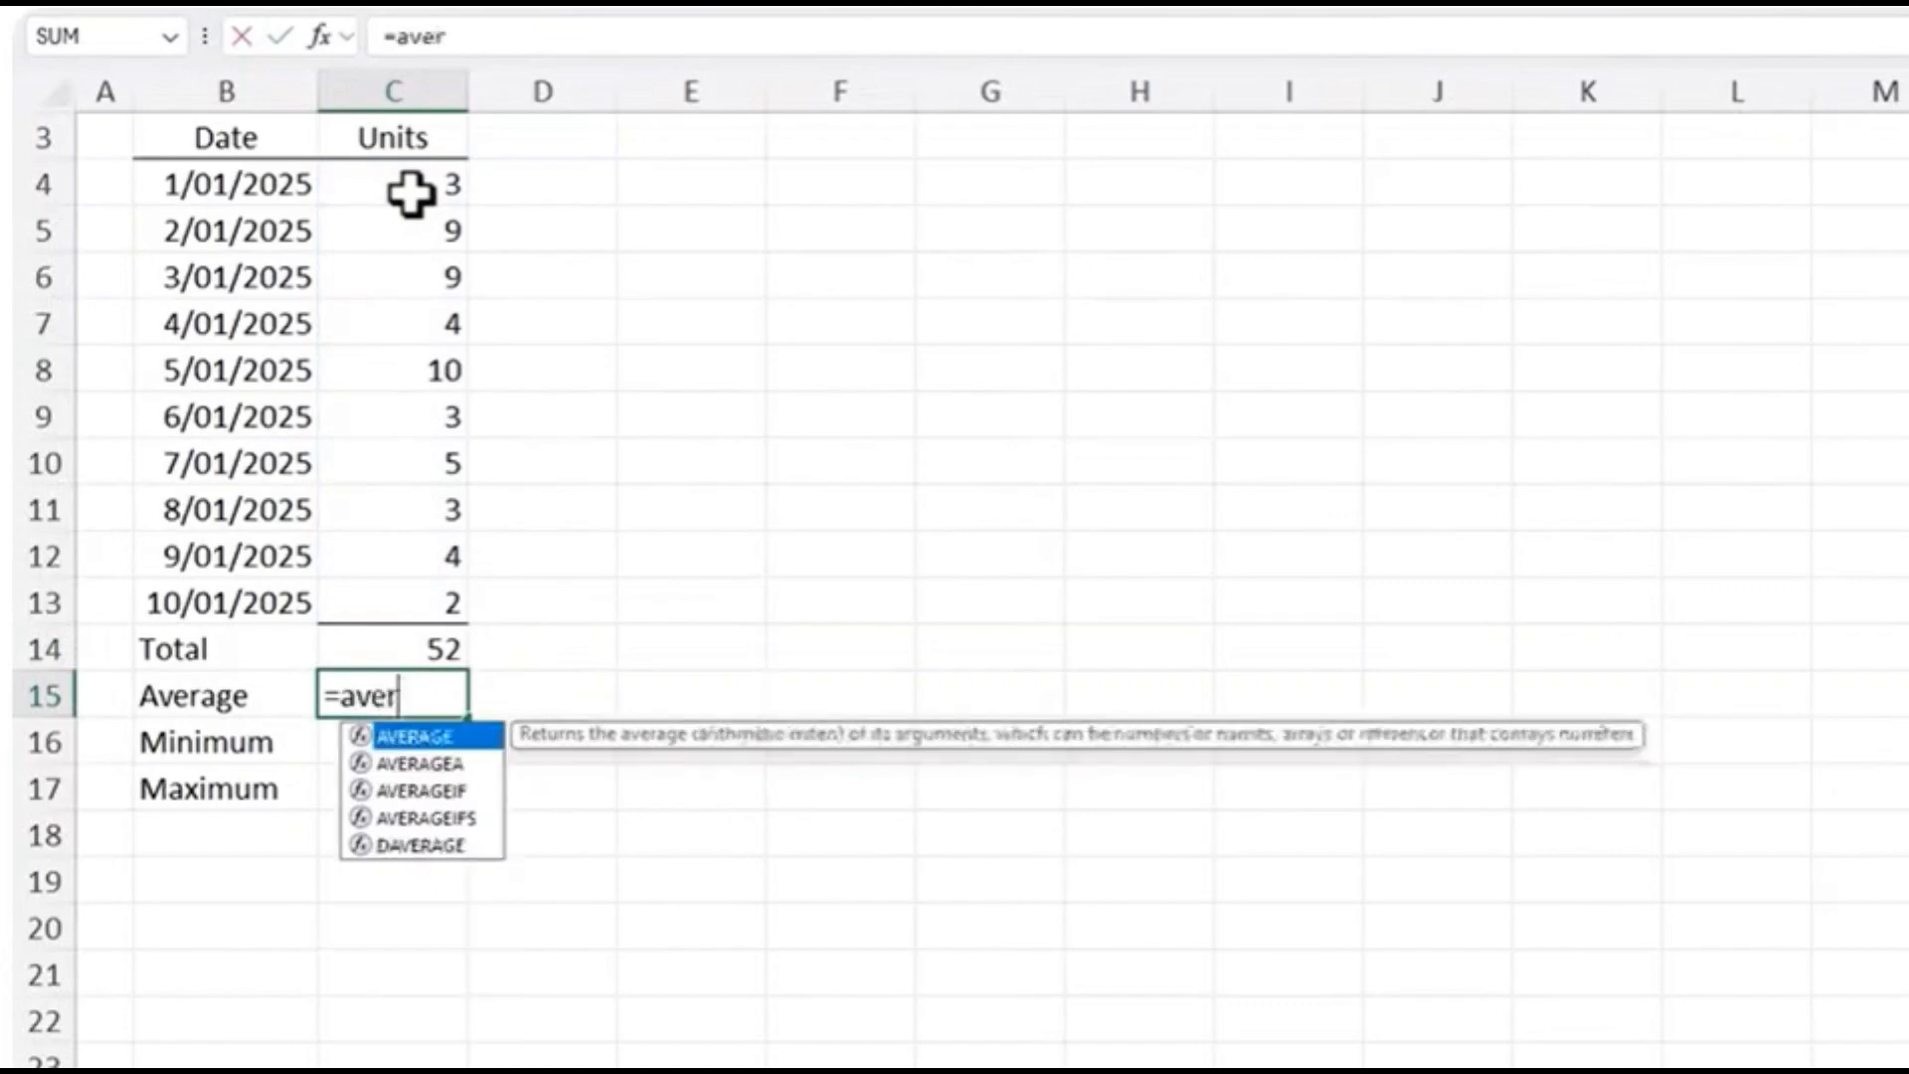
key(Tab)
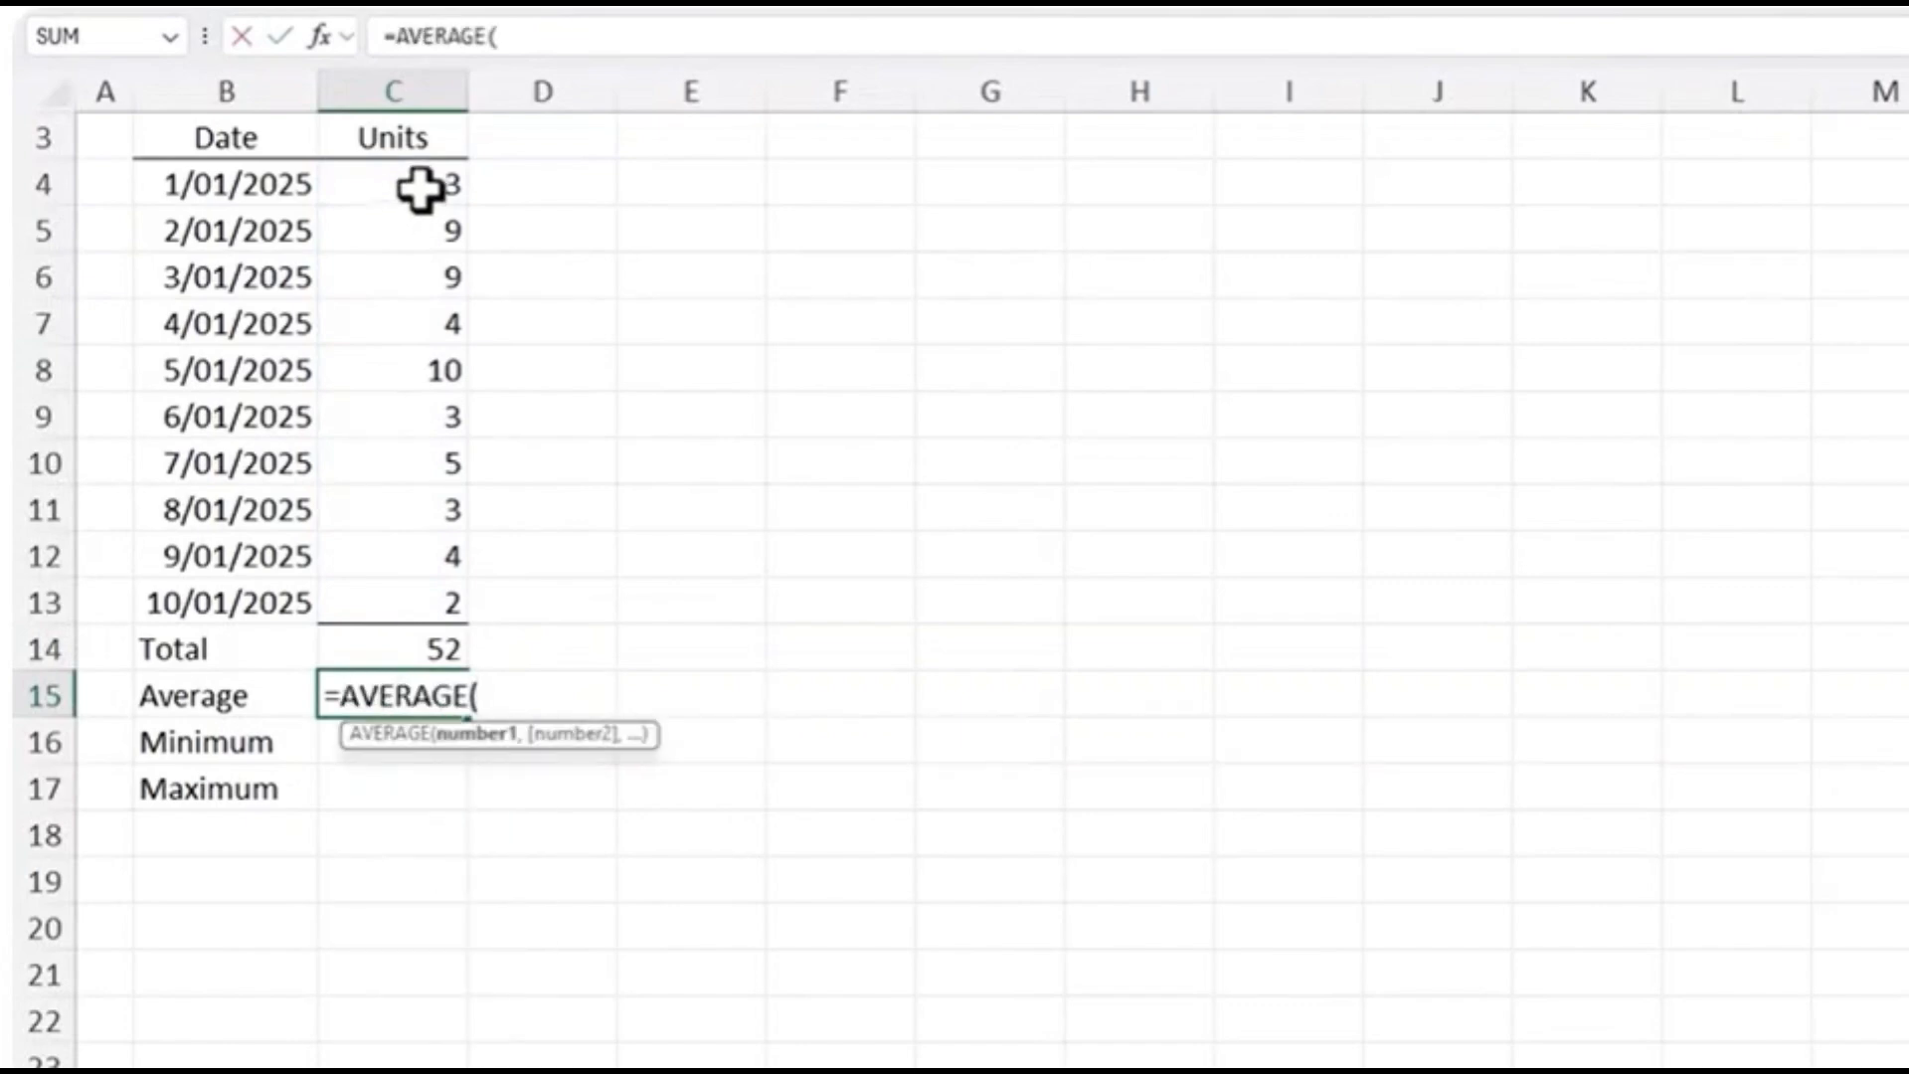
drag(424, 187, 413, 593)
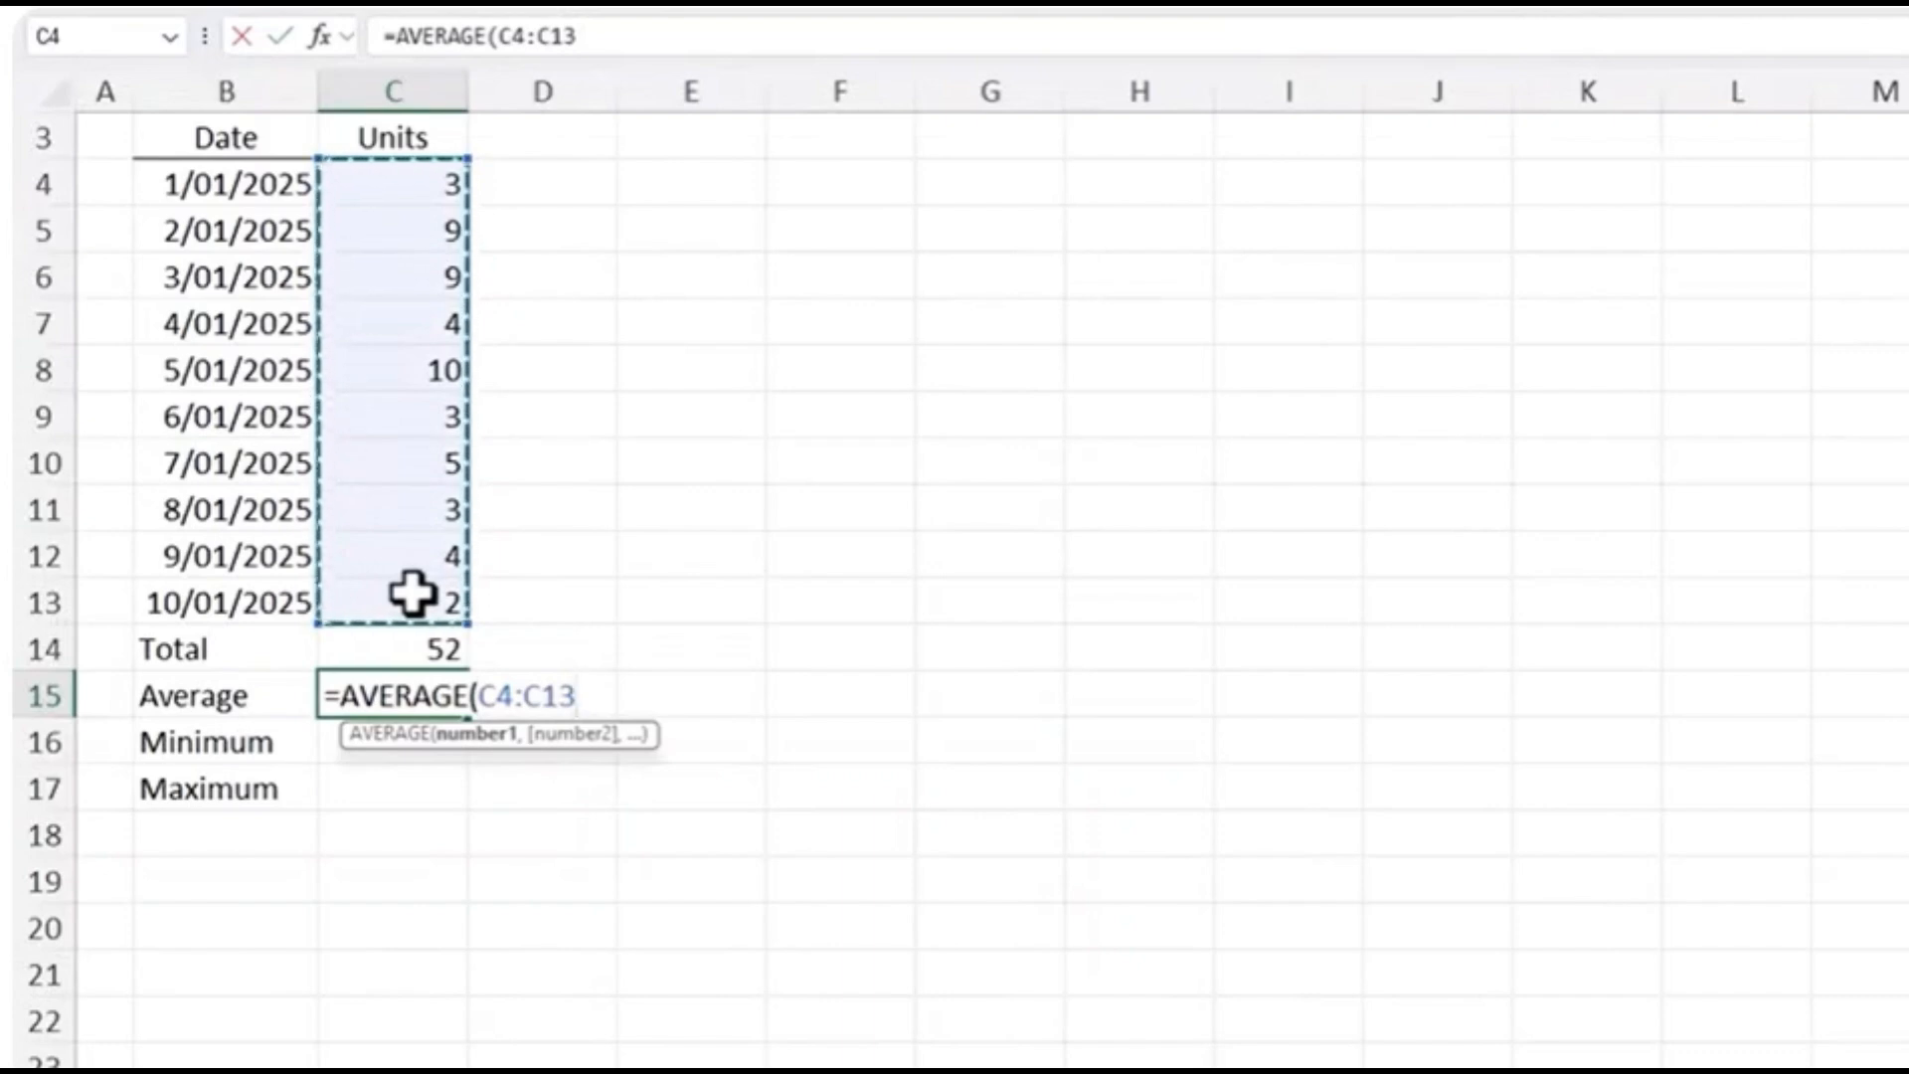
key(Return)
key(Up)
key(Down)
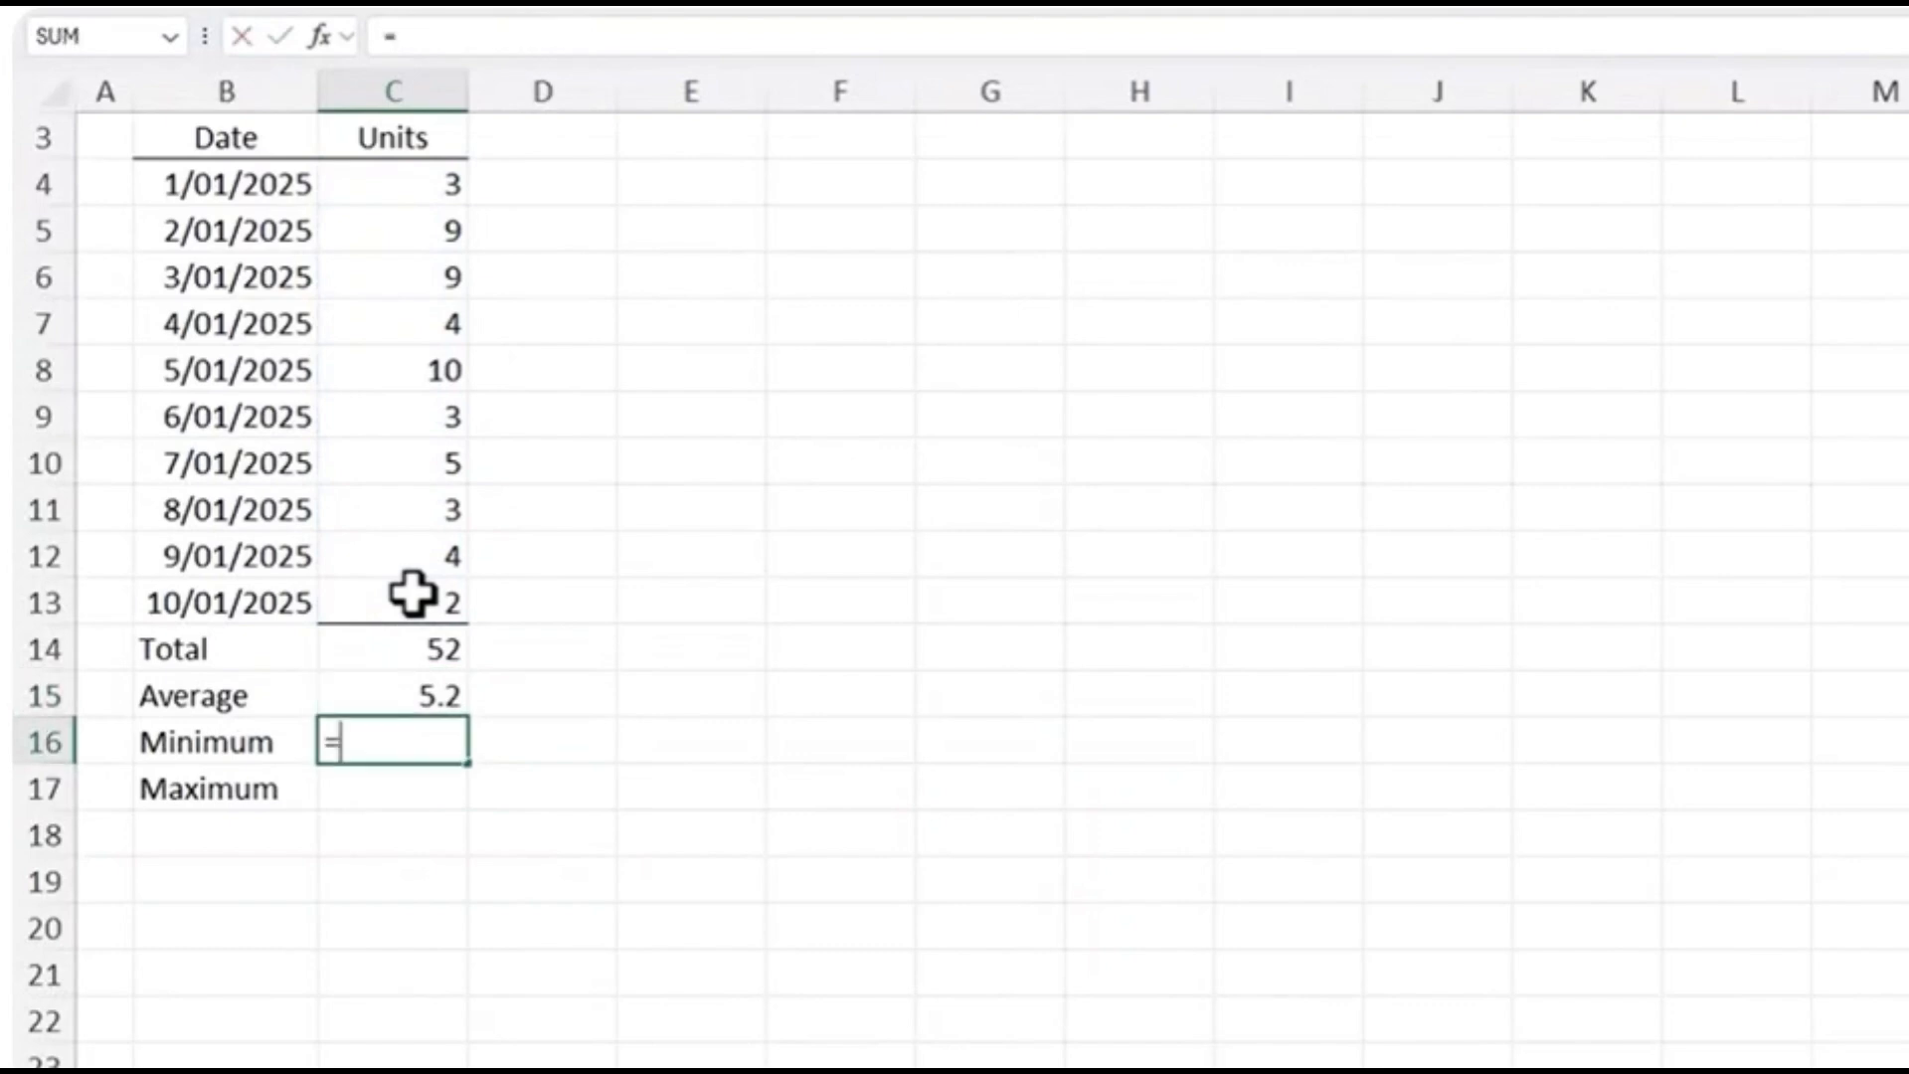
Calculate the minimum of the units in cell C16 with the MIN function over C4:C13
text(=min)
key(Tab)
drag(439, 188, 419, 594)
key(Return)
Calculate the maximum of the units in cell C17 with the MAX function over C4:C13
text(=max)
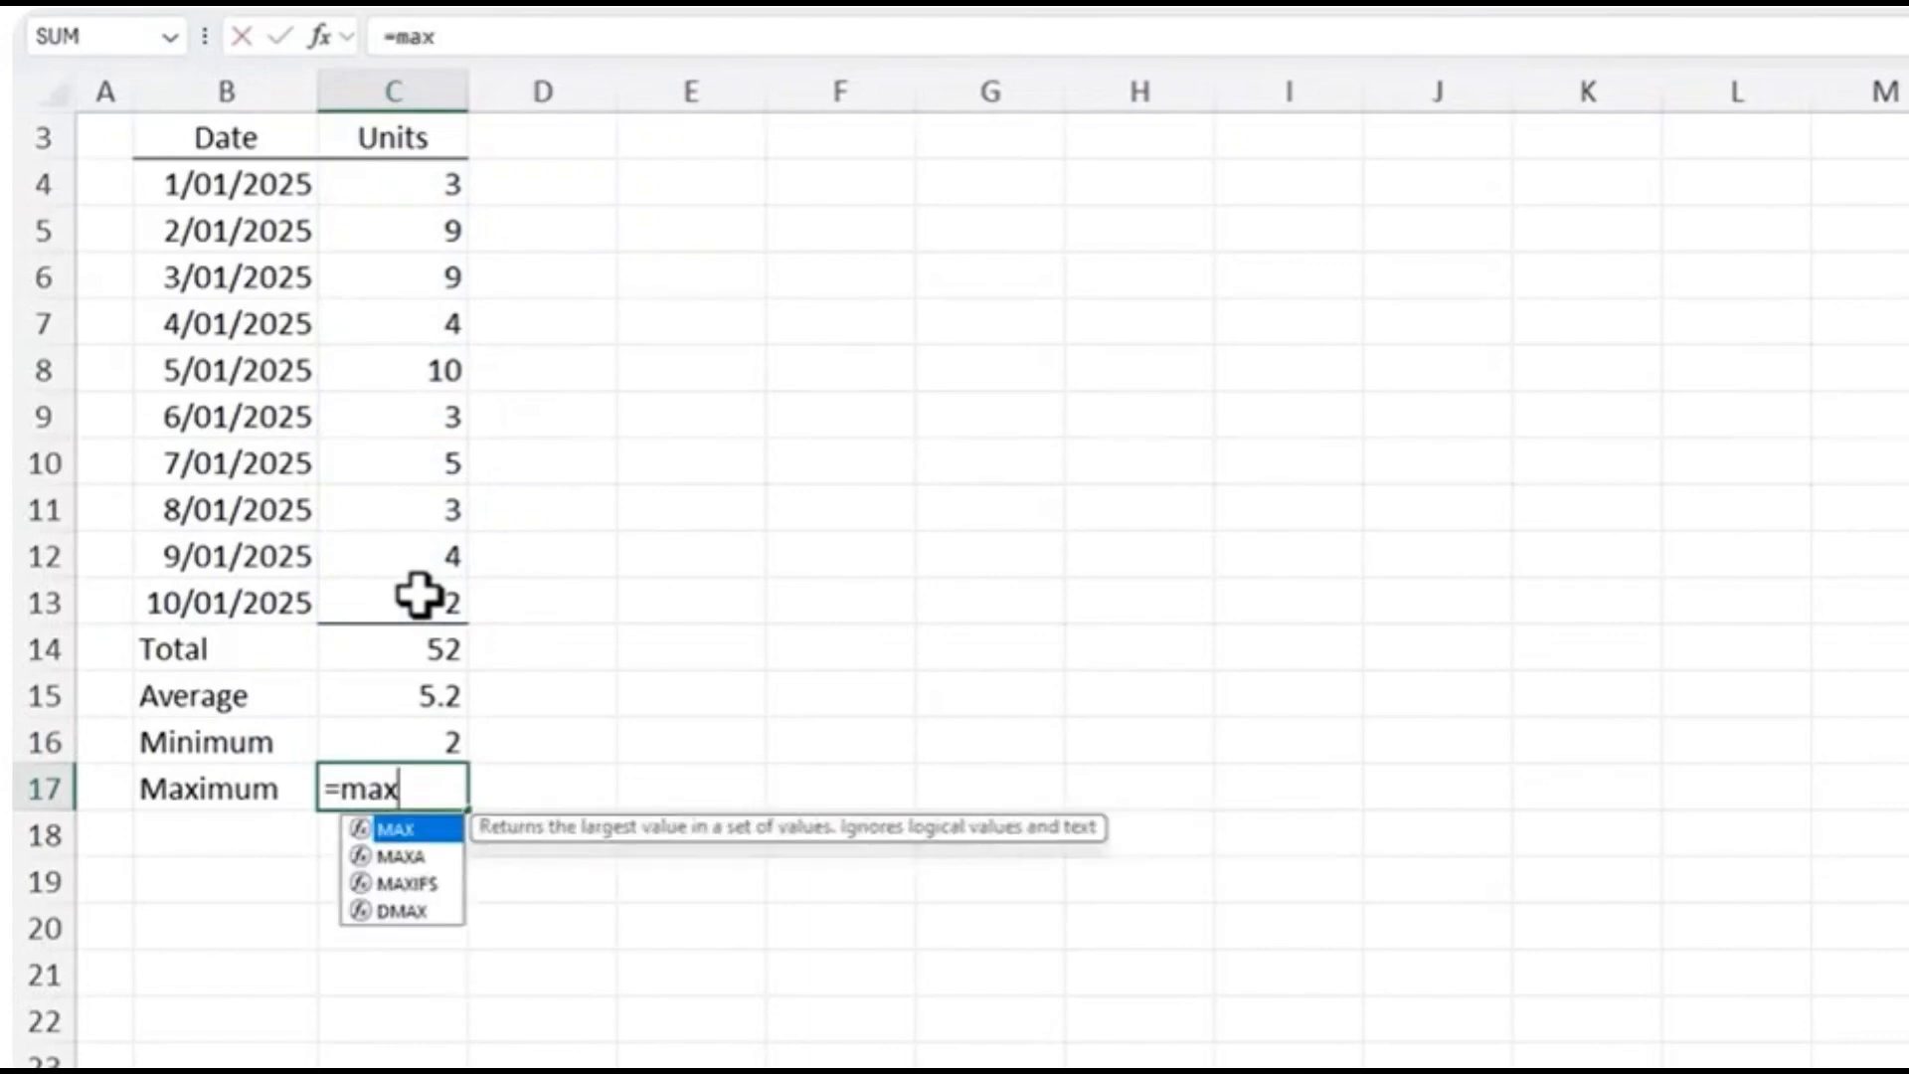
key(Tab)
drag(414, 191, 402, 587)
key(Return)
key(Up)
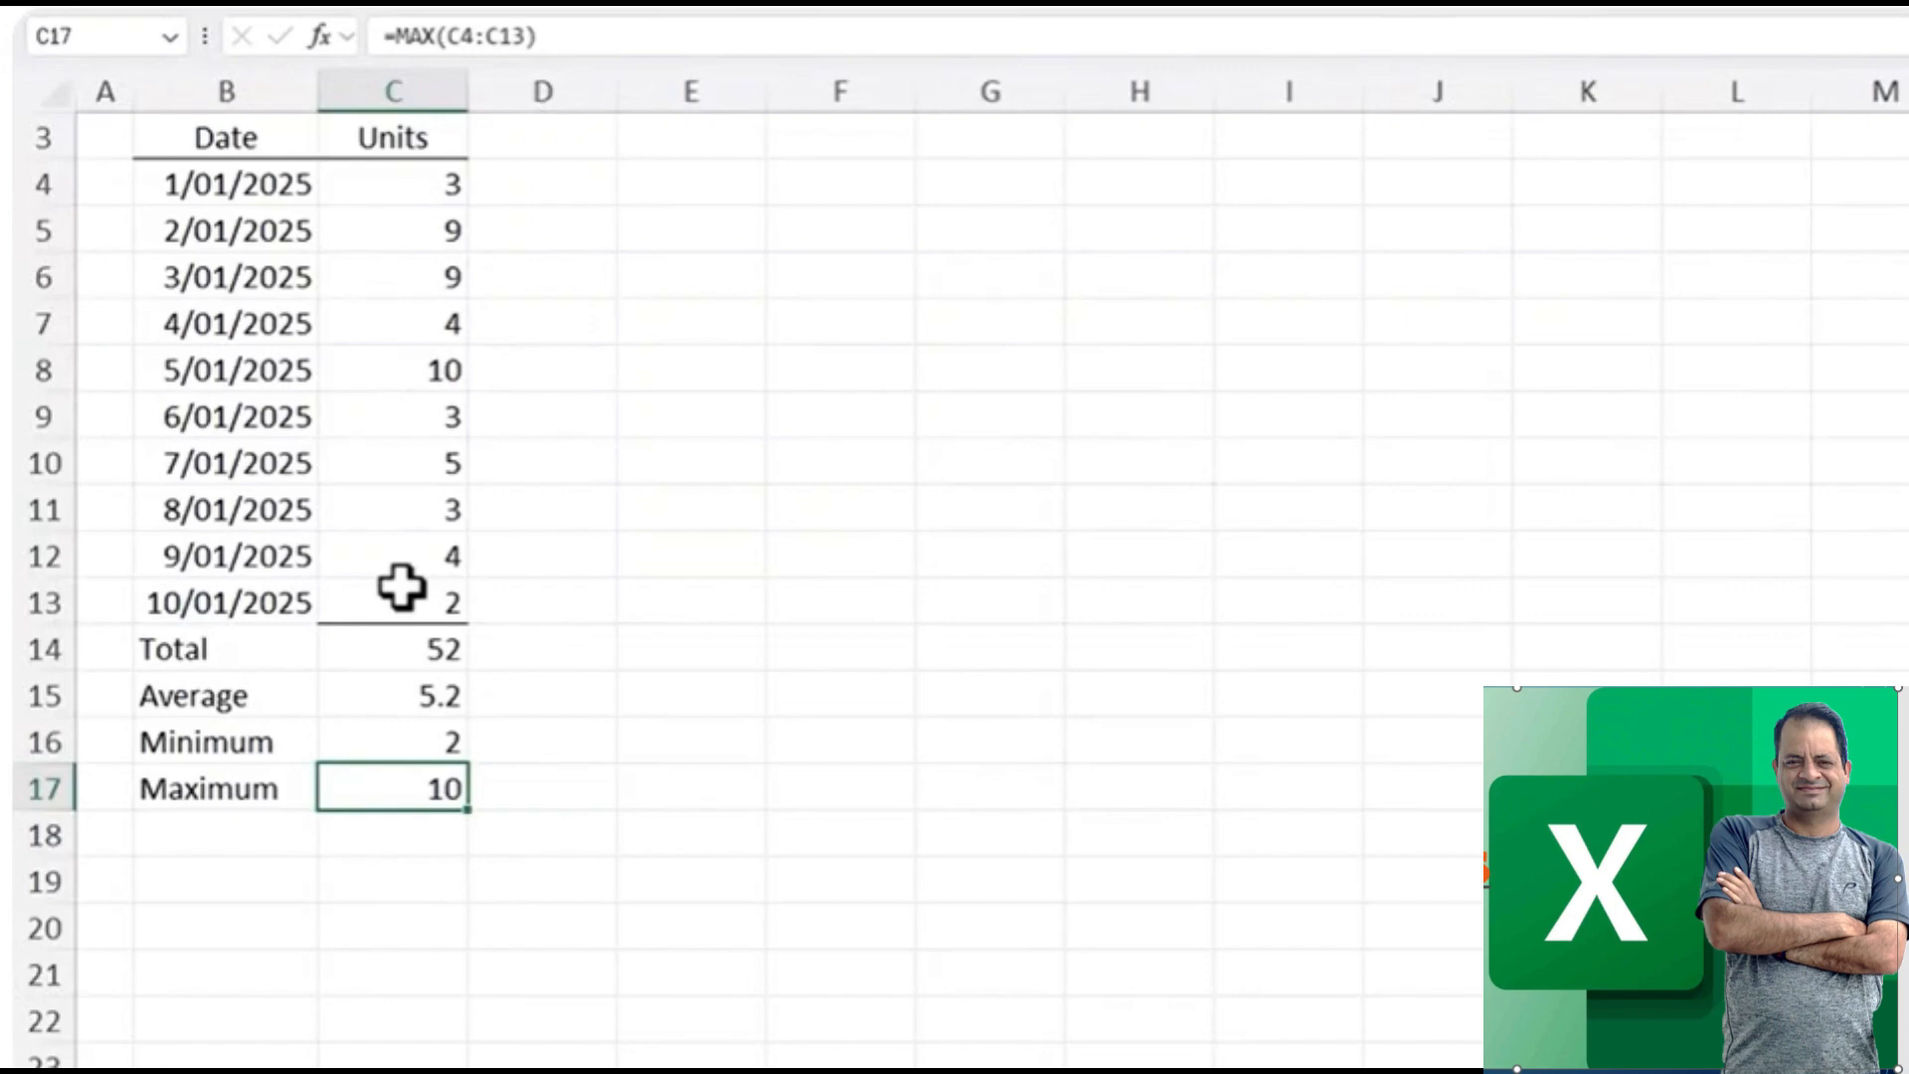
Inspect the Total formula in C14, fill it across to D14 and inspect the references of the copy
click(403, 647)
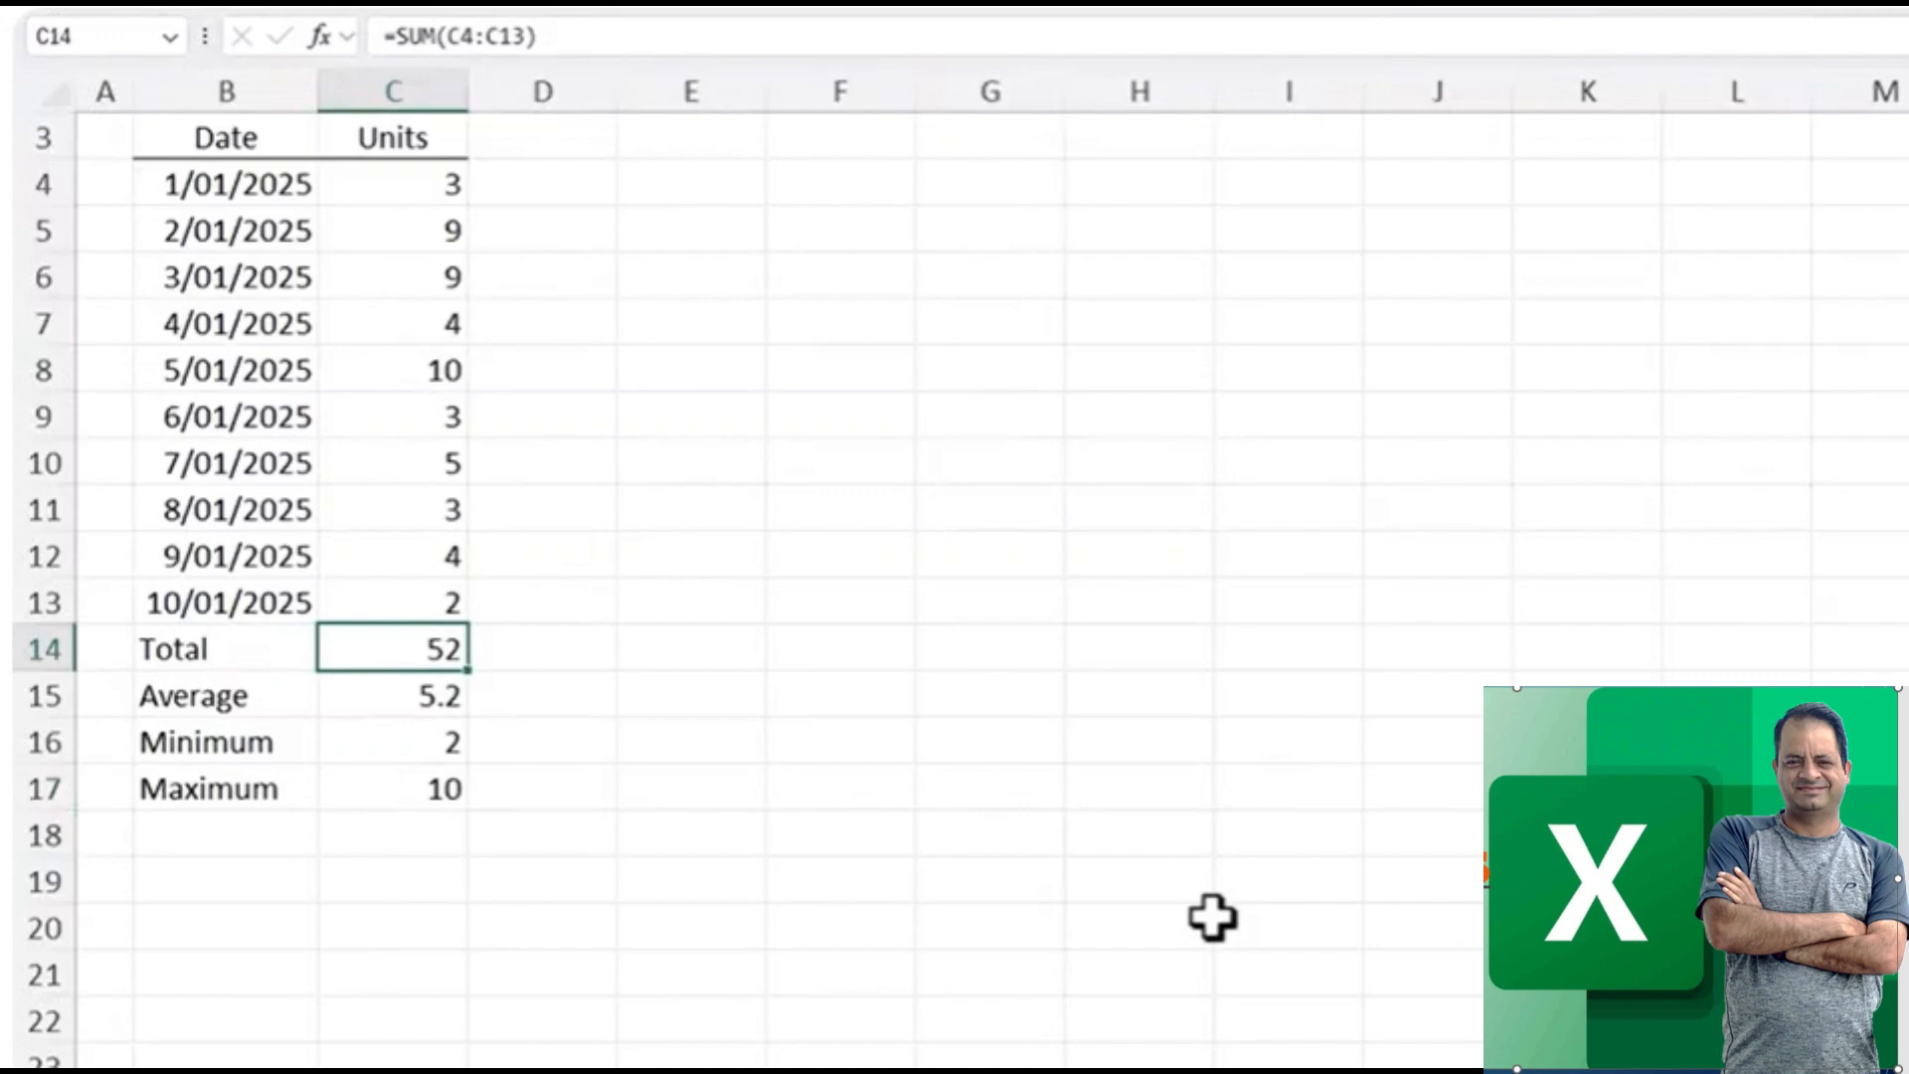
key(F2)
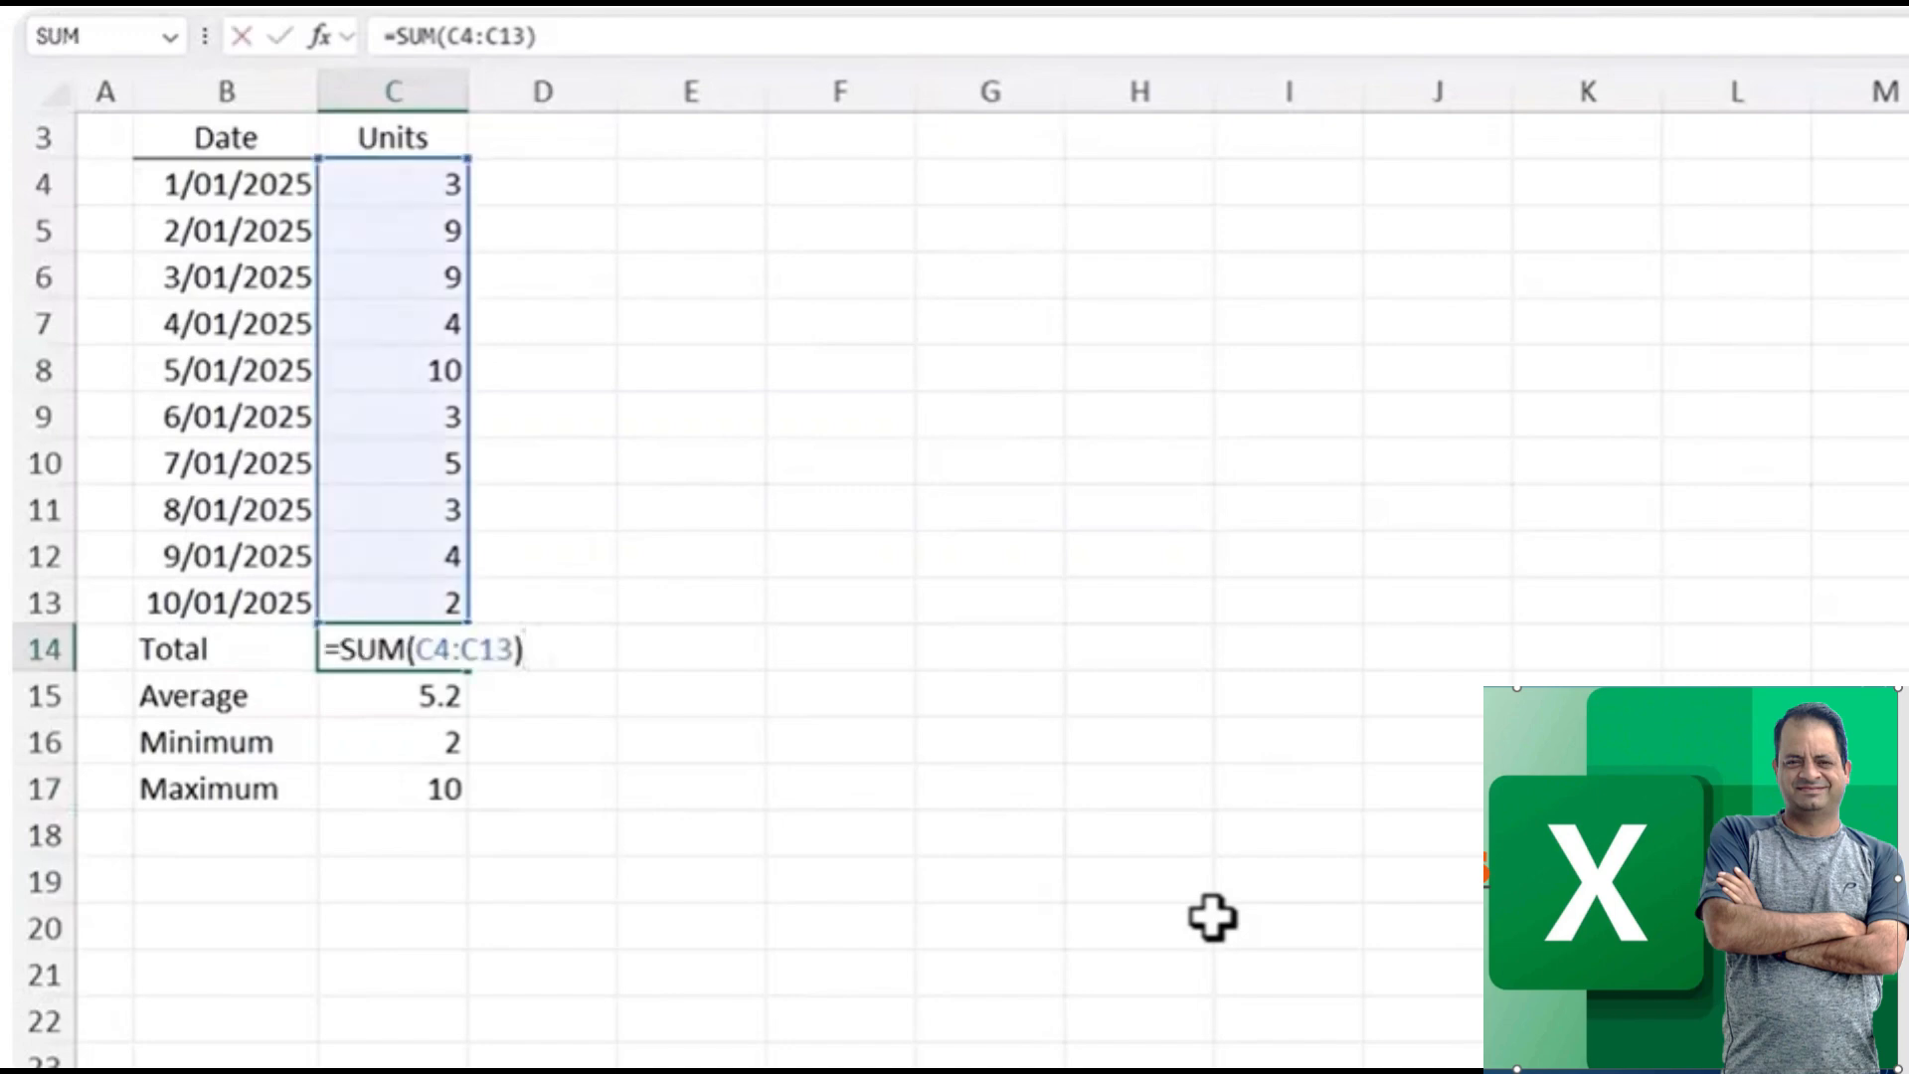
key(Escape)
drag(469, 670, 574, 673)
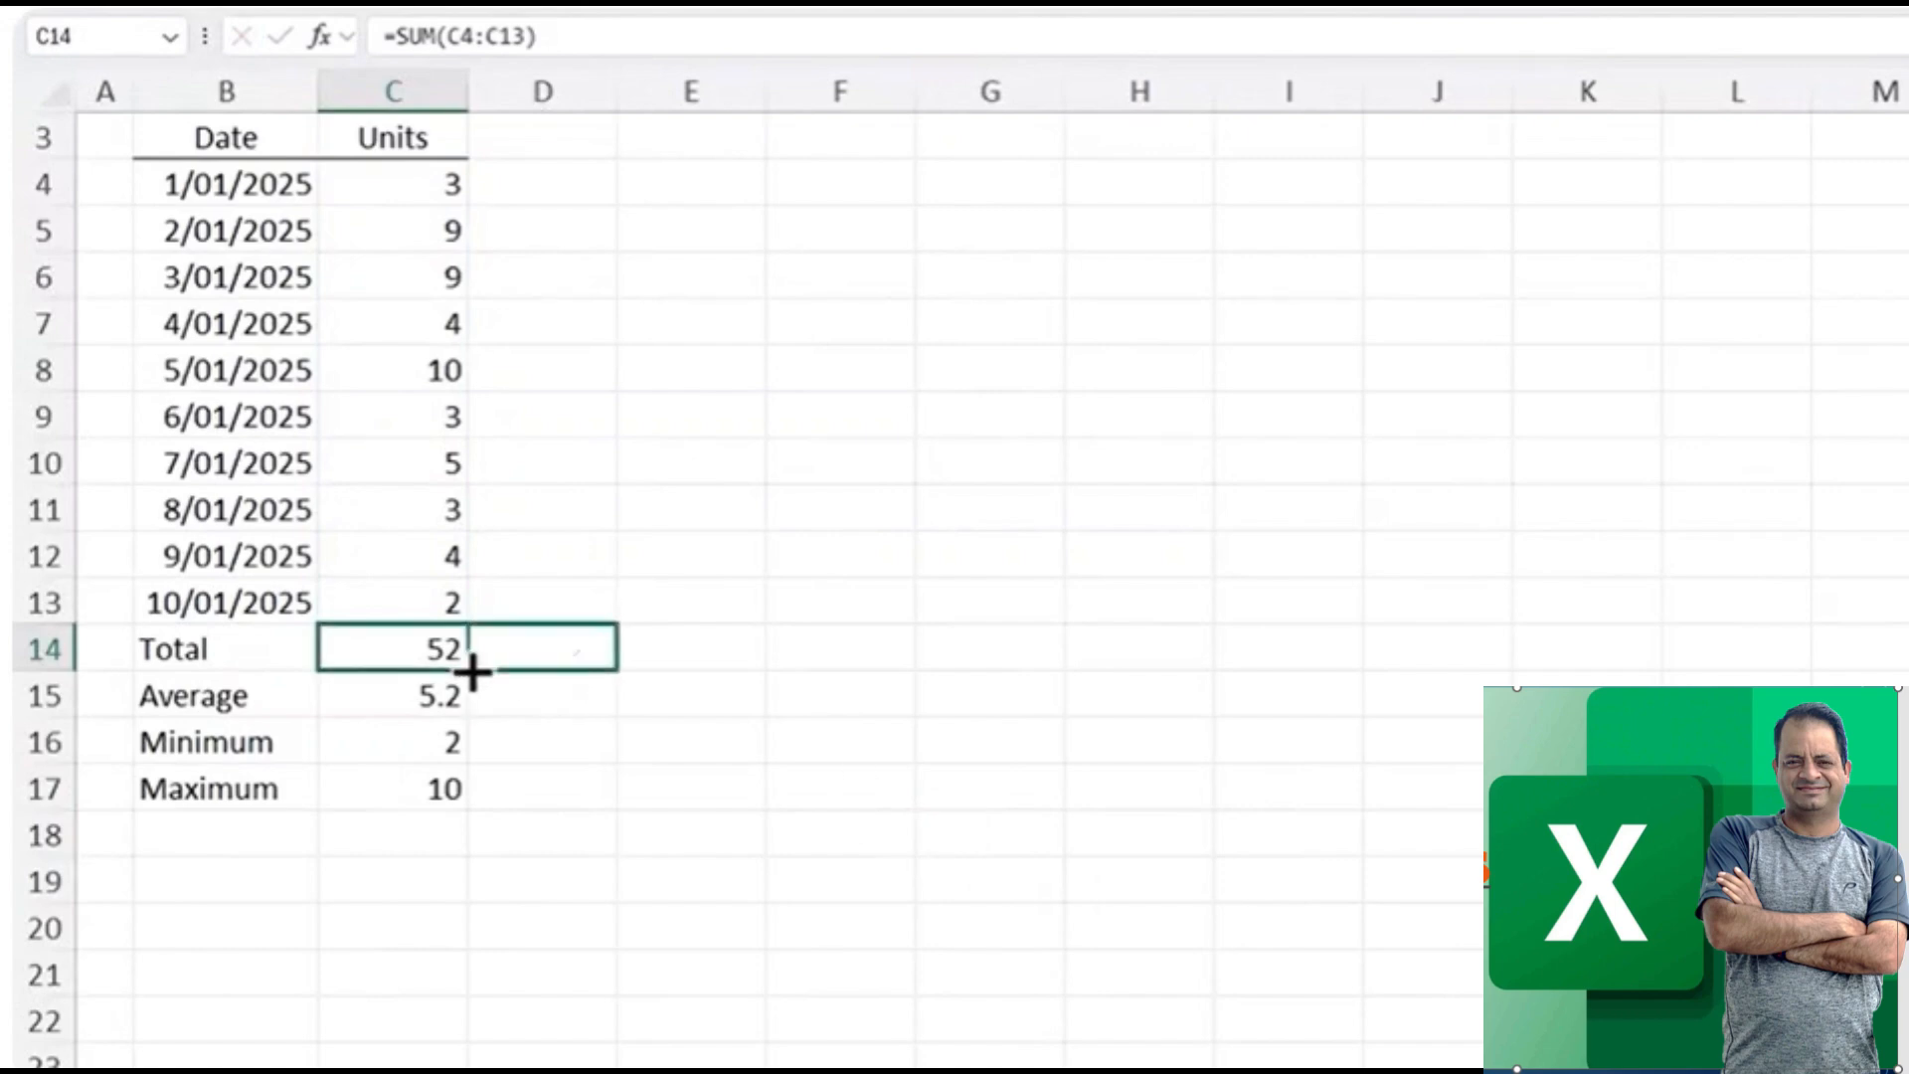
click(567, 653)
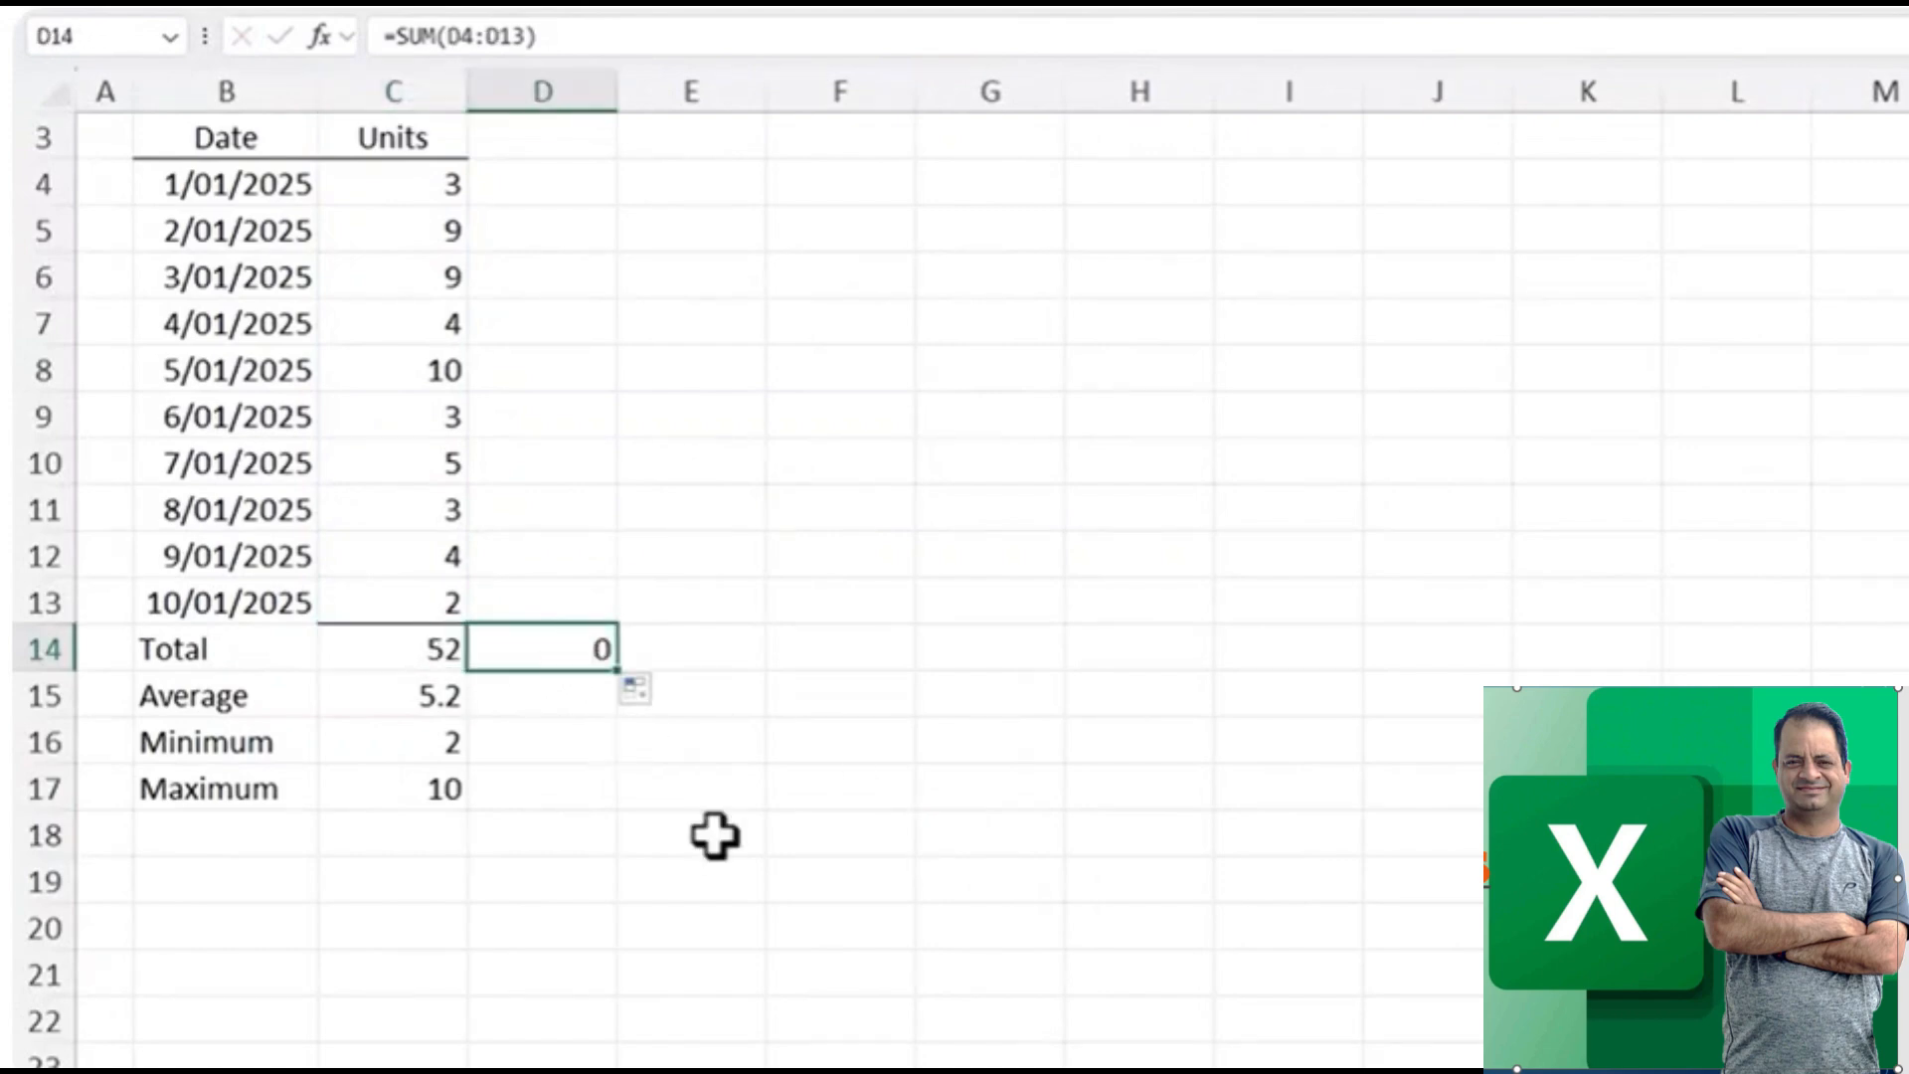
key(F2)
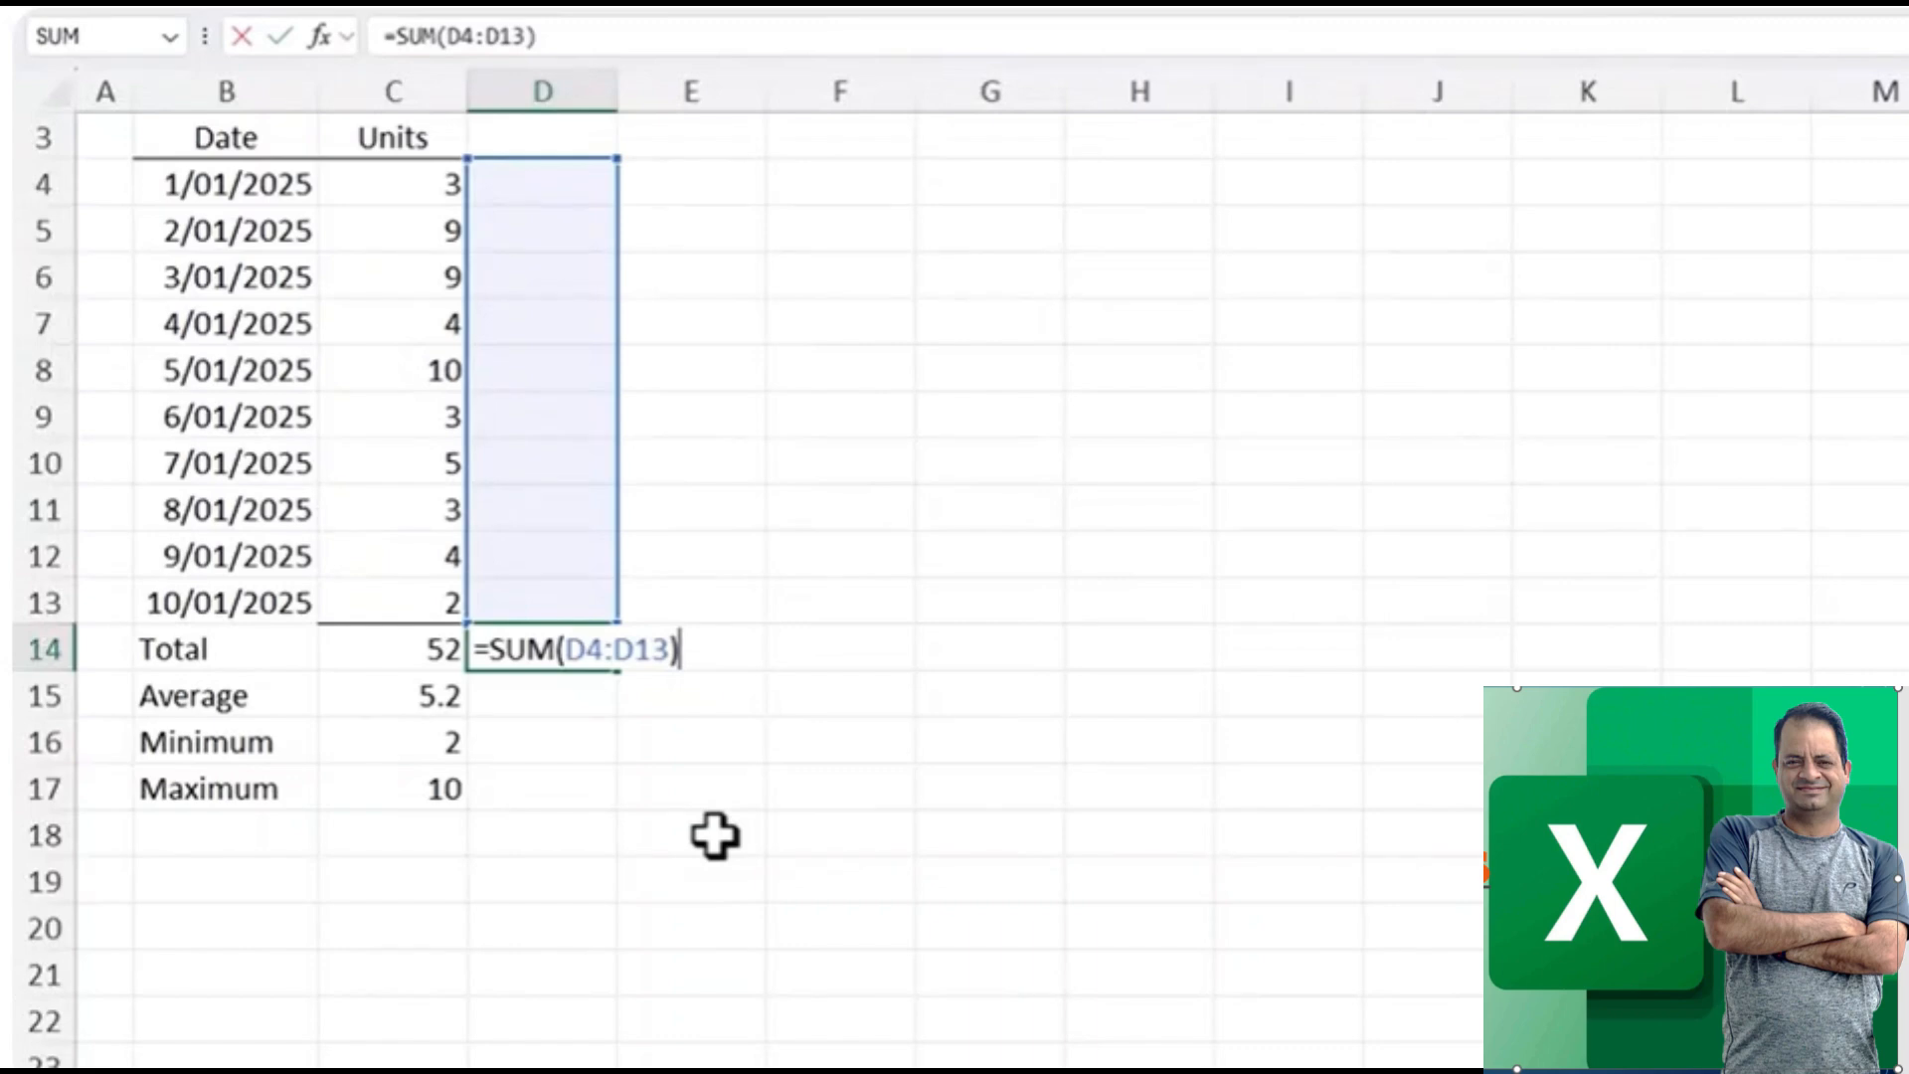
key(Escape)
Make the references of the Total formula in C14 absolute so it reads =SUM($C$4:$C$13)
key(Left)
key(F2)
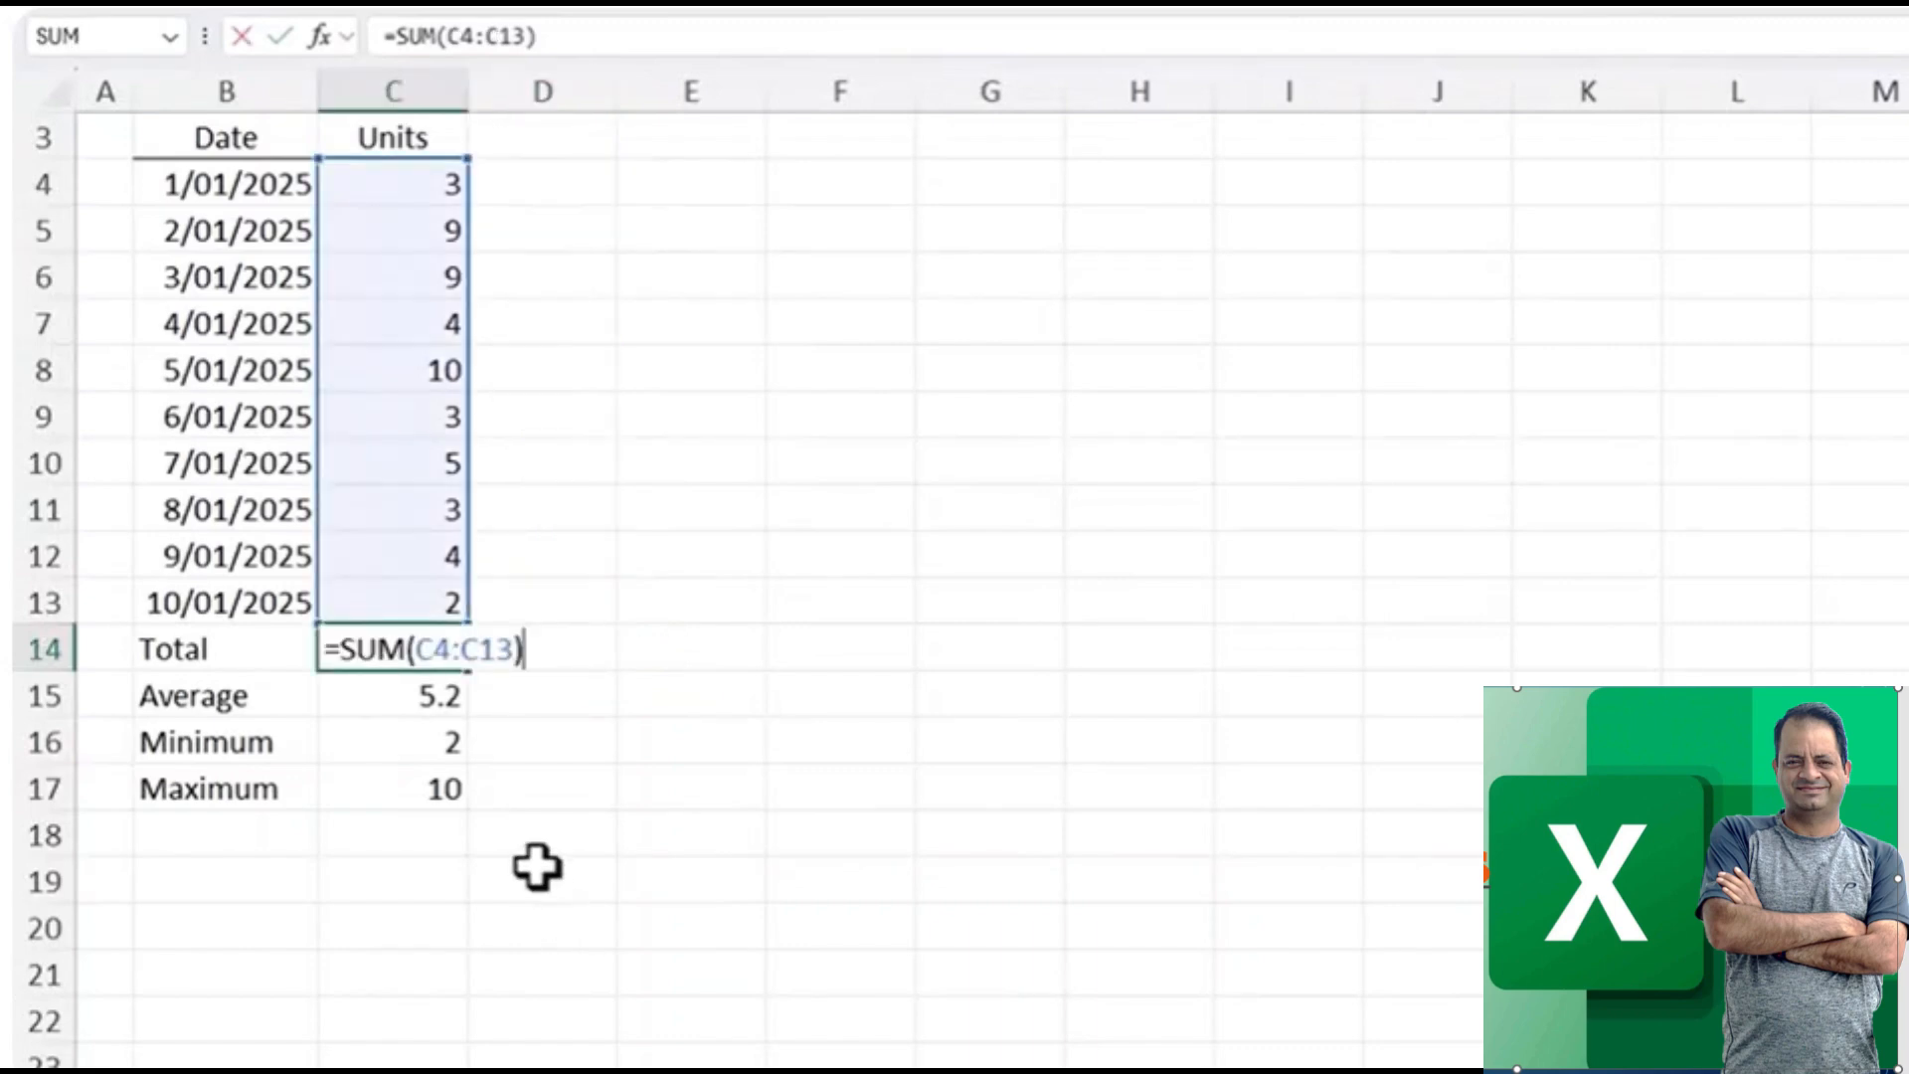
click(417, 648)
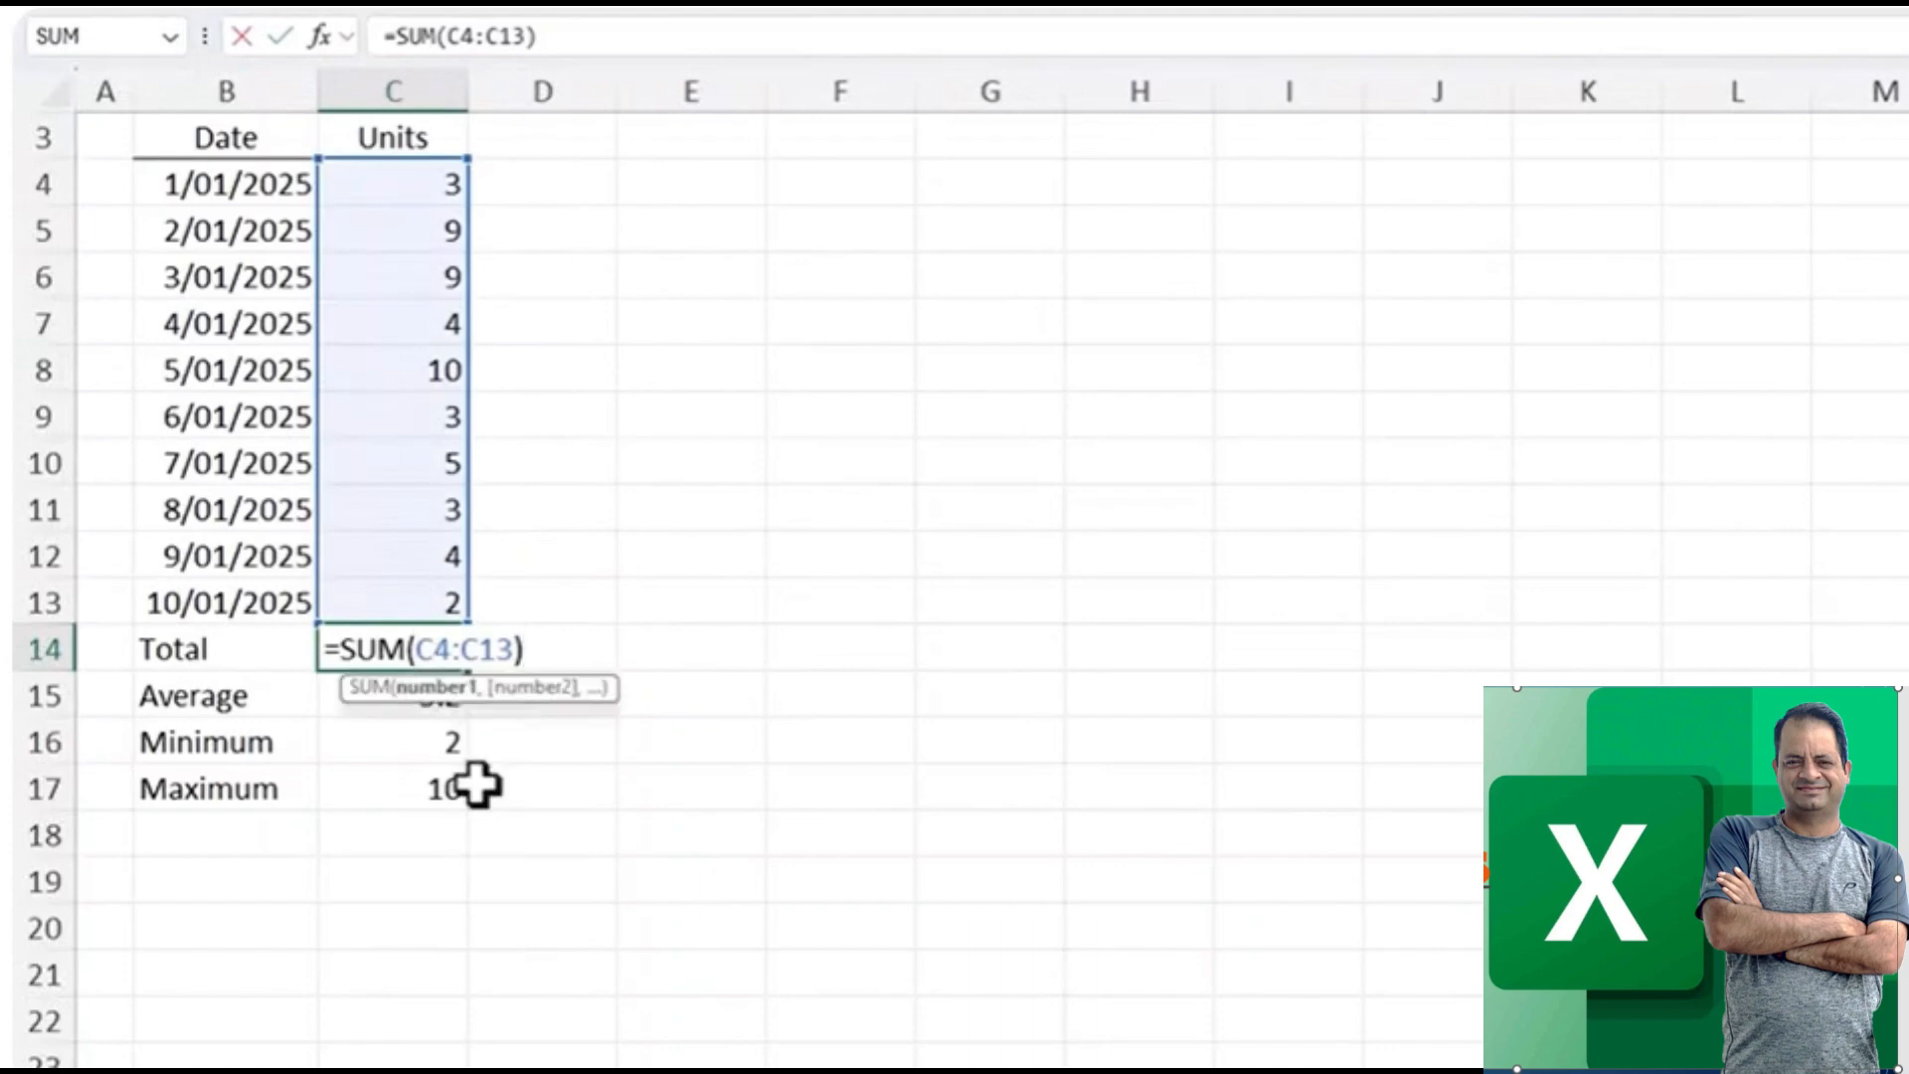
text($)
key(Right)
text($)
key(Right)
key(Right)
text($)
key(Right)
text($)
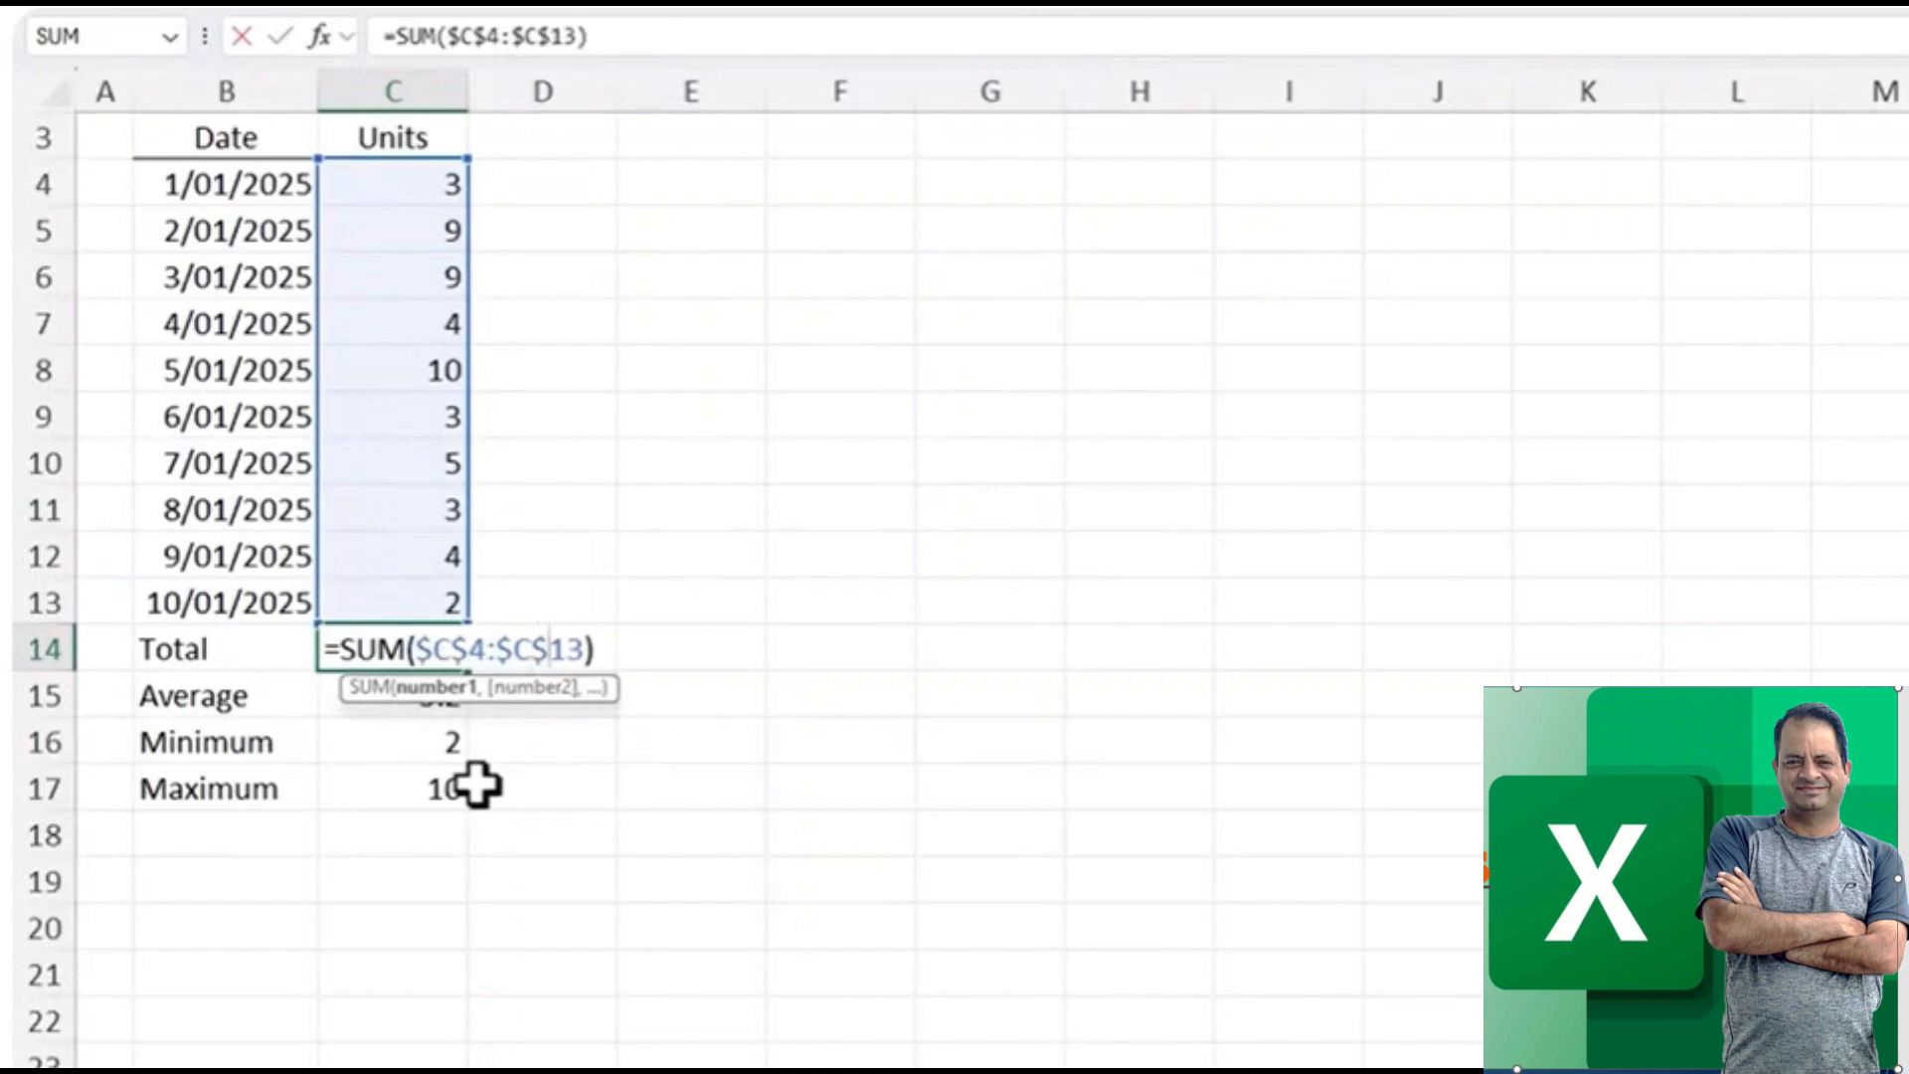
key(ctrl+Return)
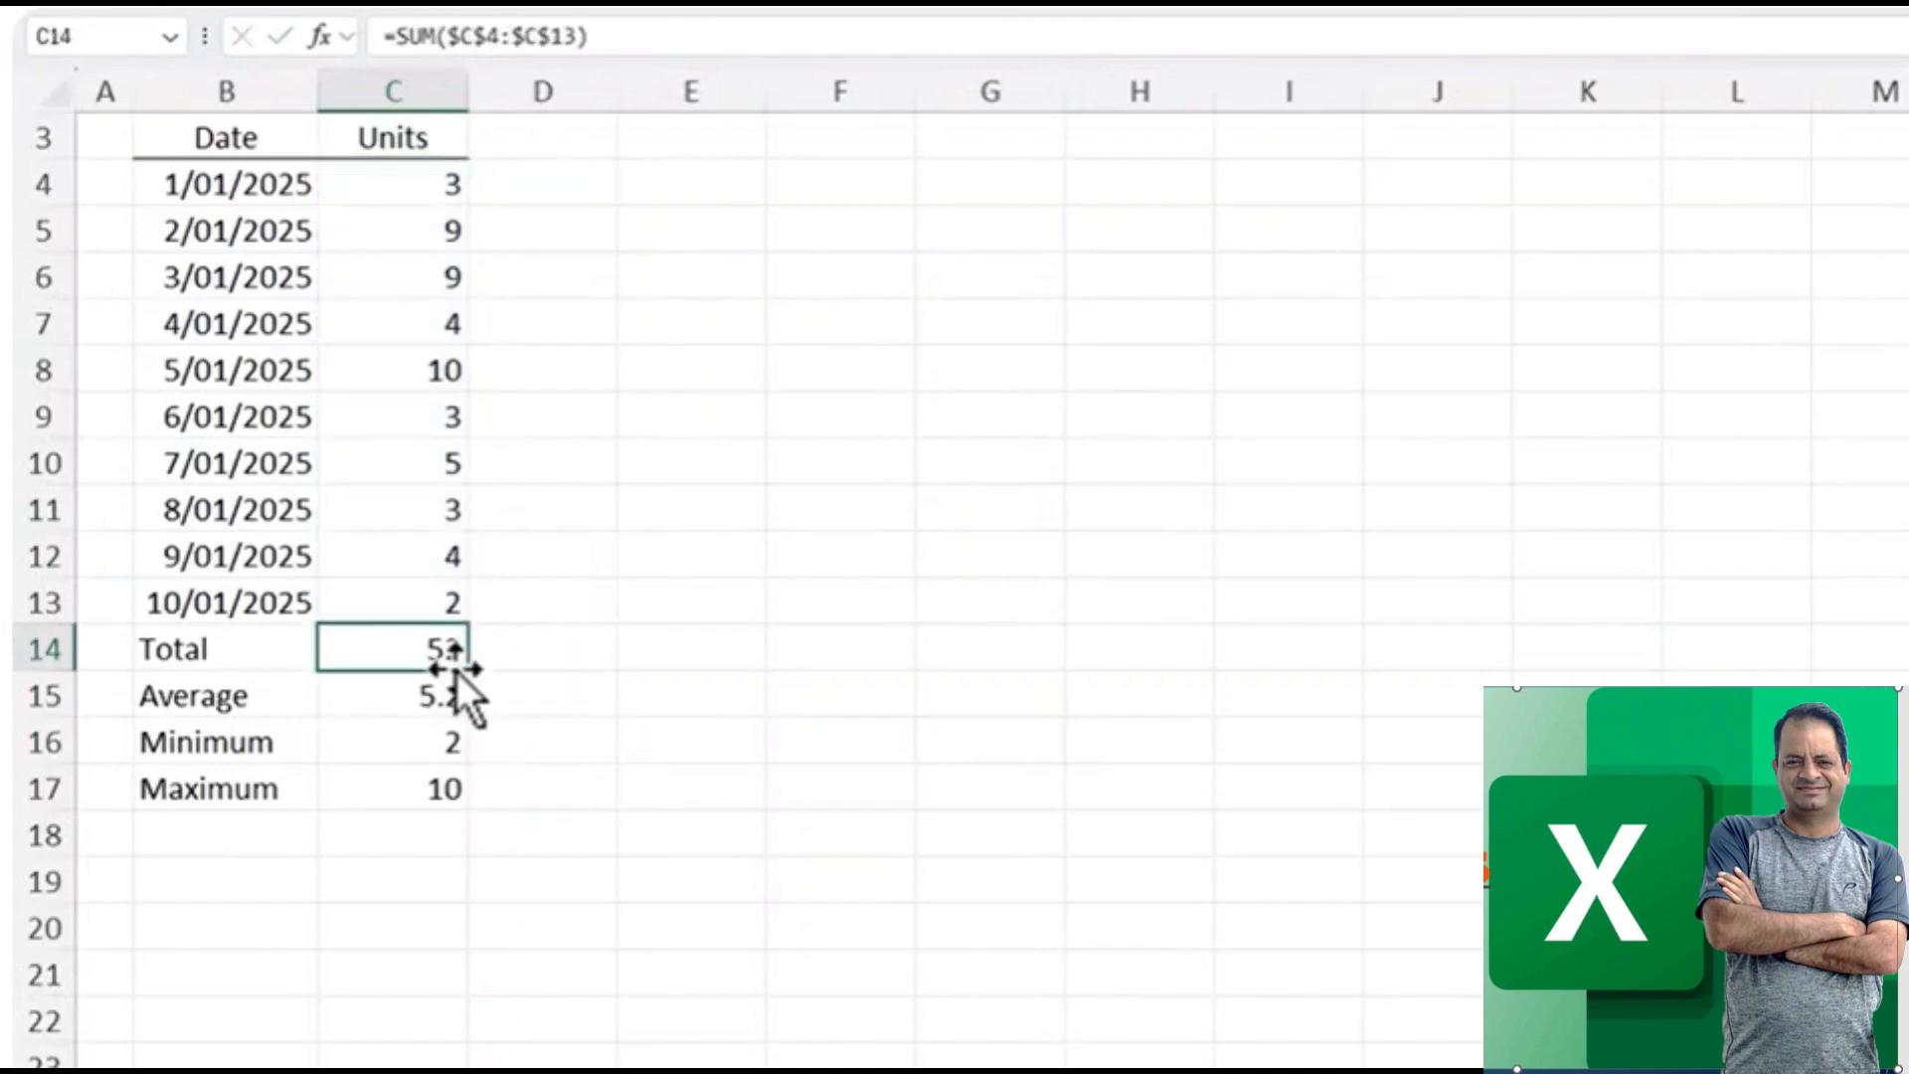
Fill the absolute Total formula from C14 across to D14 and inspect the references of the copy
drag(468, 674, 569, 651)
click(569, 652)
key(F2)
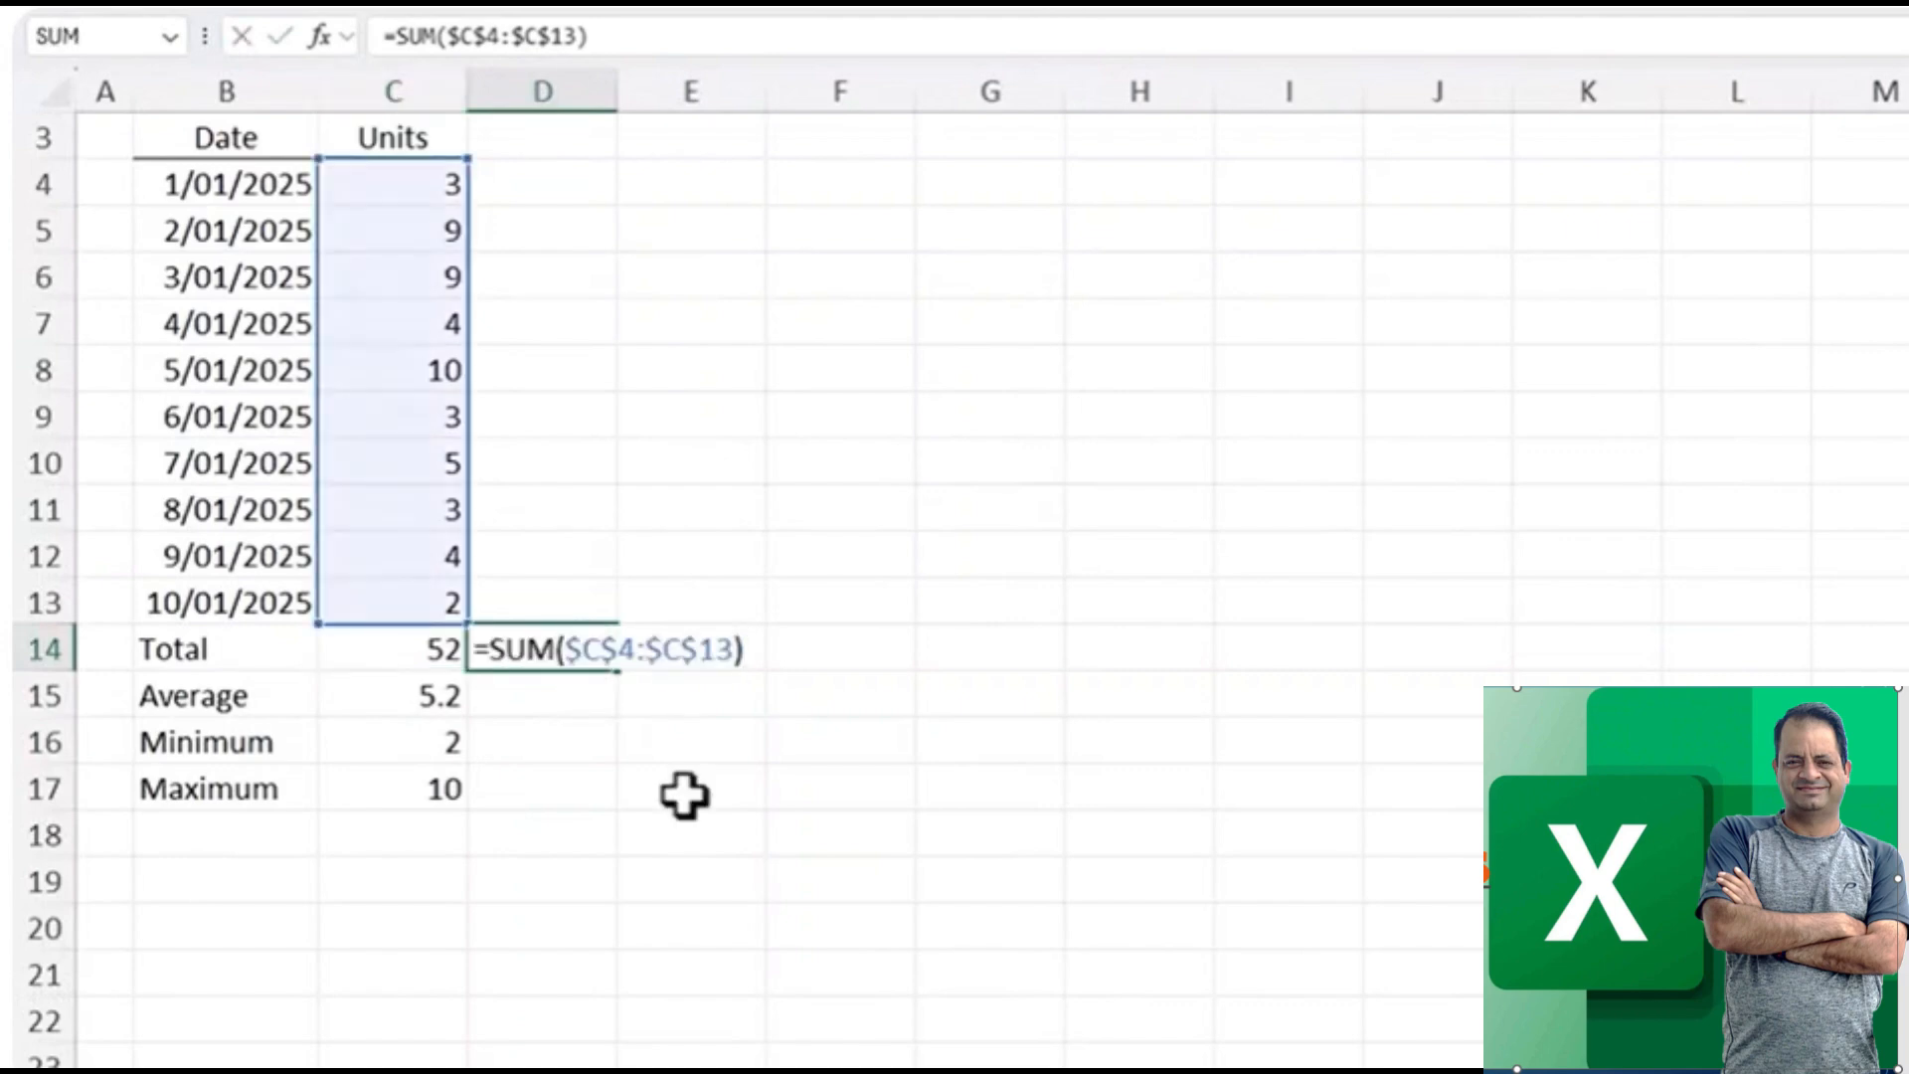
key(Escape)
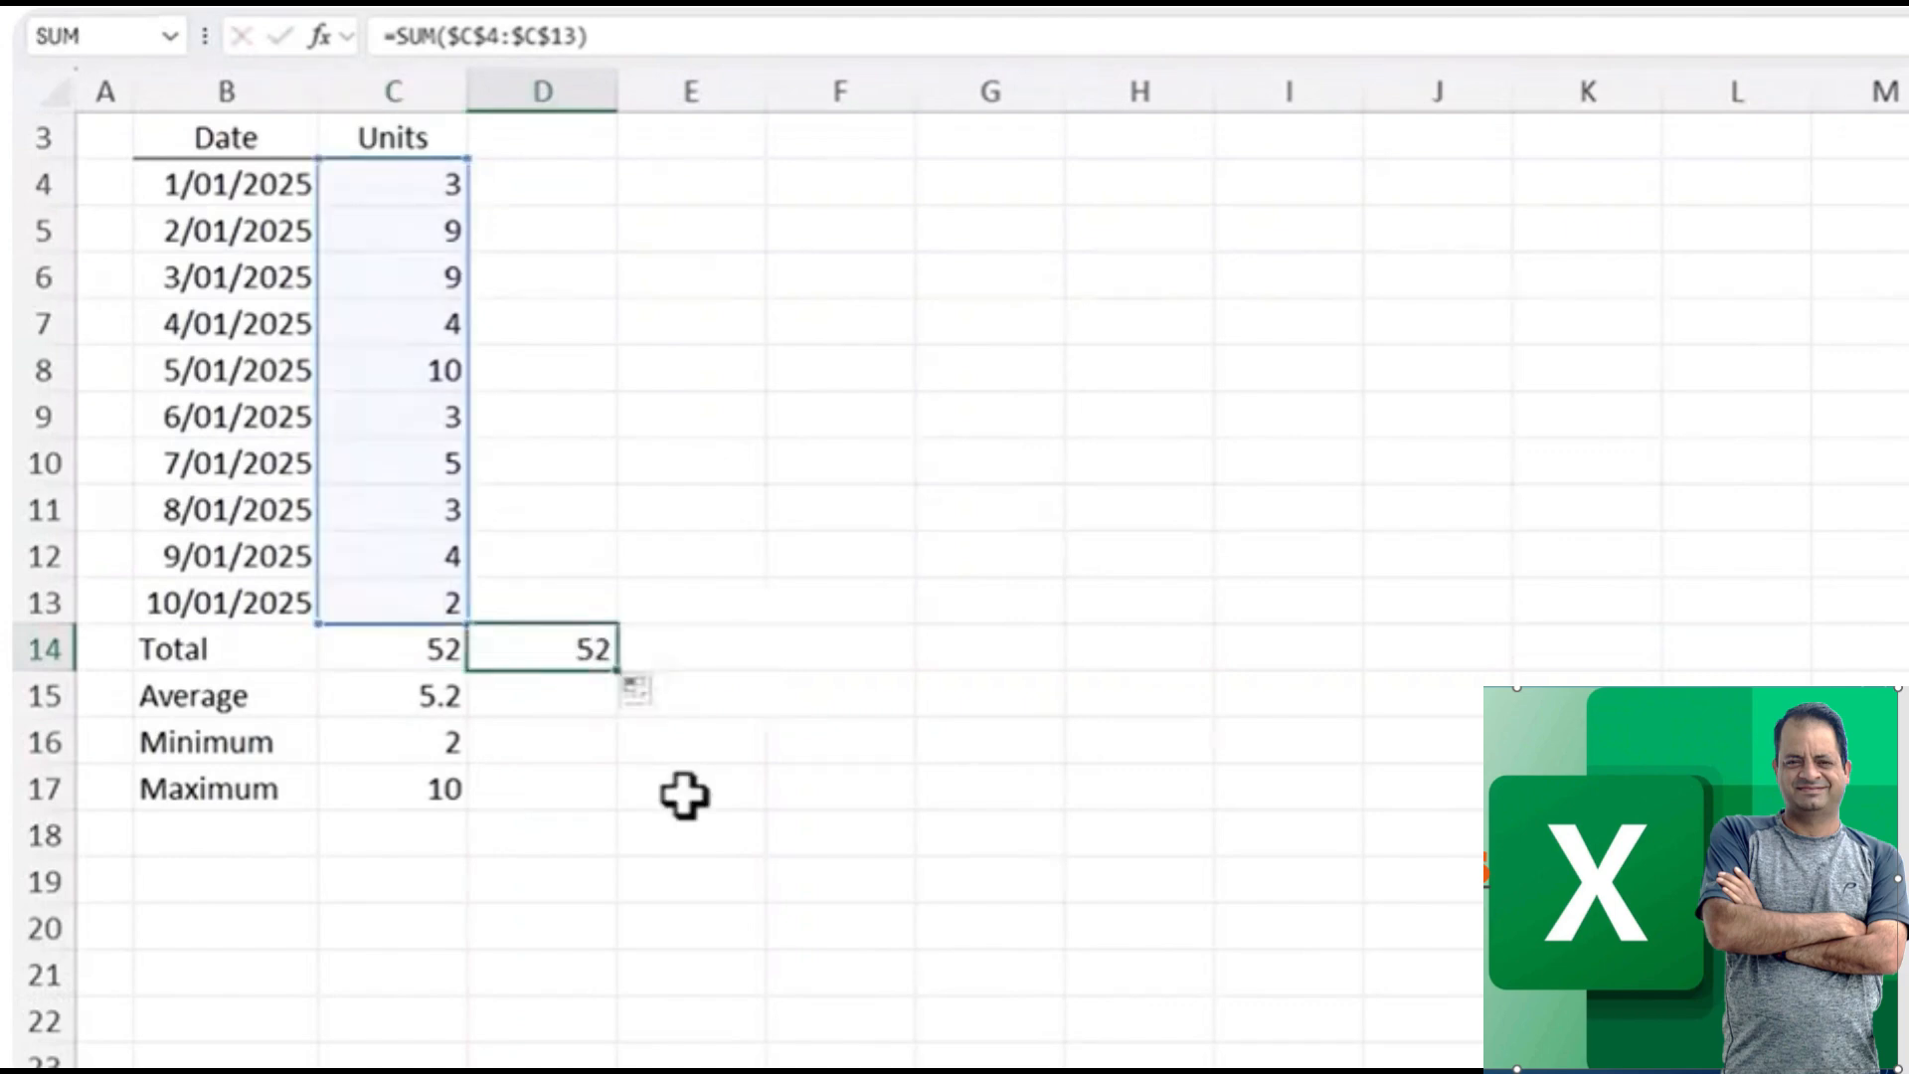
Copy the formula from D14 to cell F6 and inspect the references there
key(ctrl+c)
click(903, 282)
key(ctrl+v)
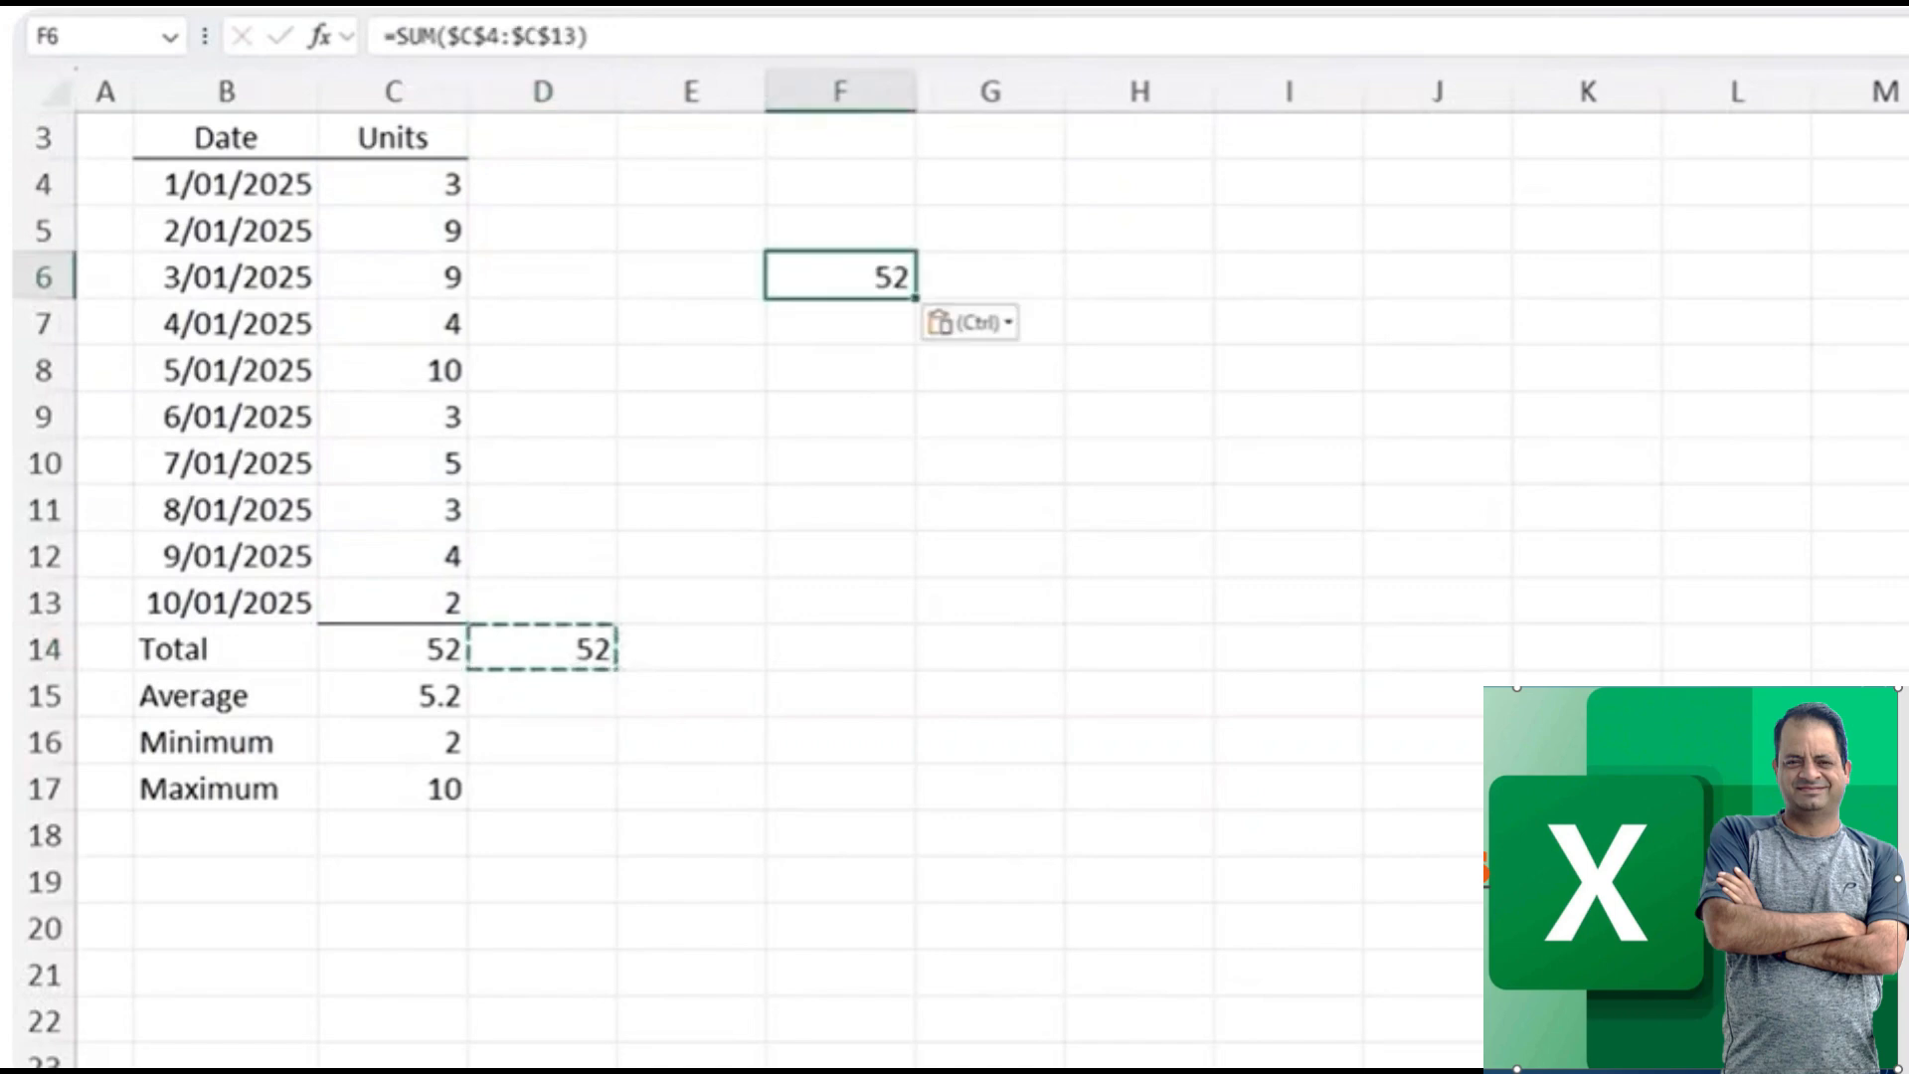
key(F2)
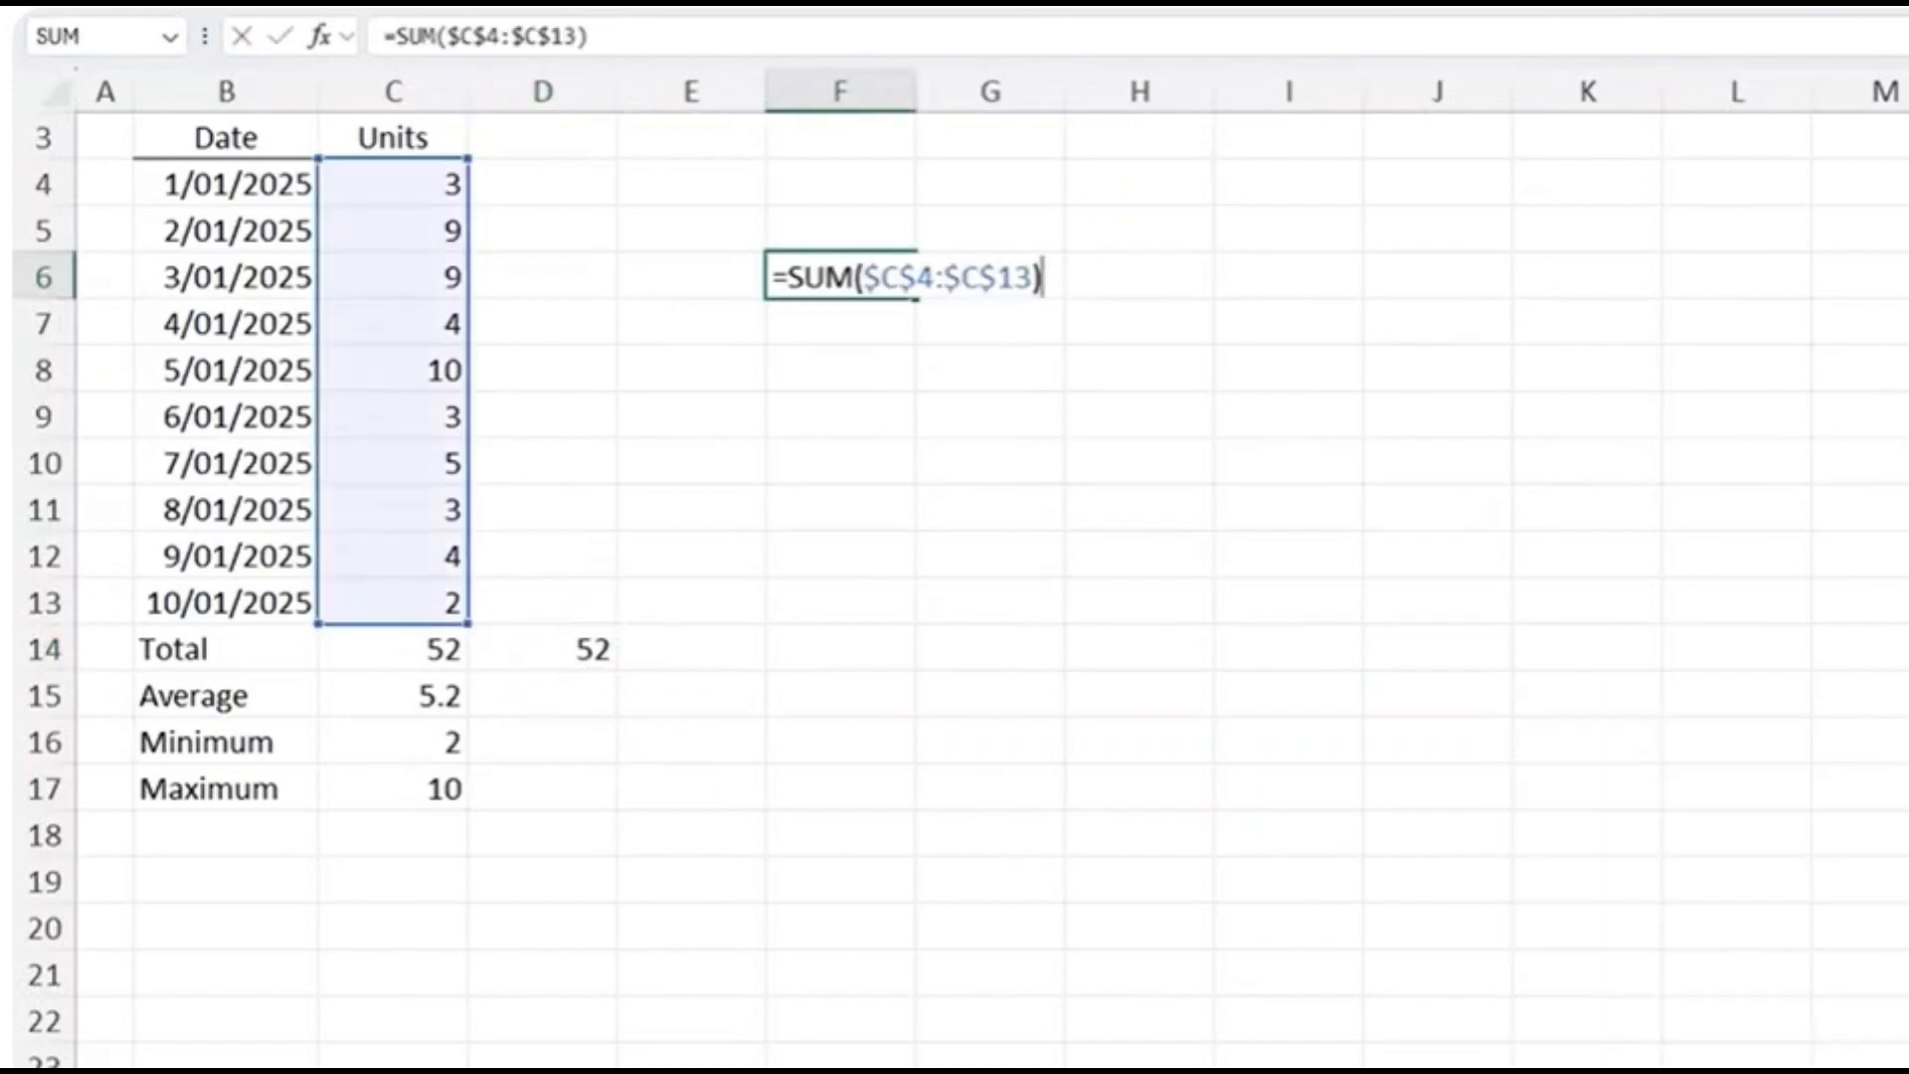
key(Escape)
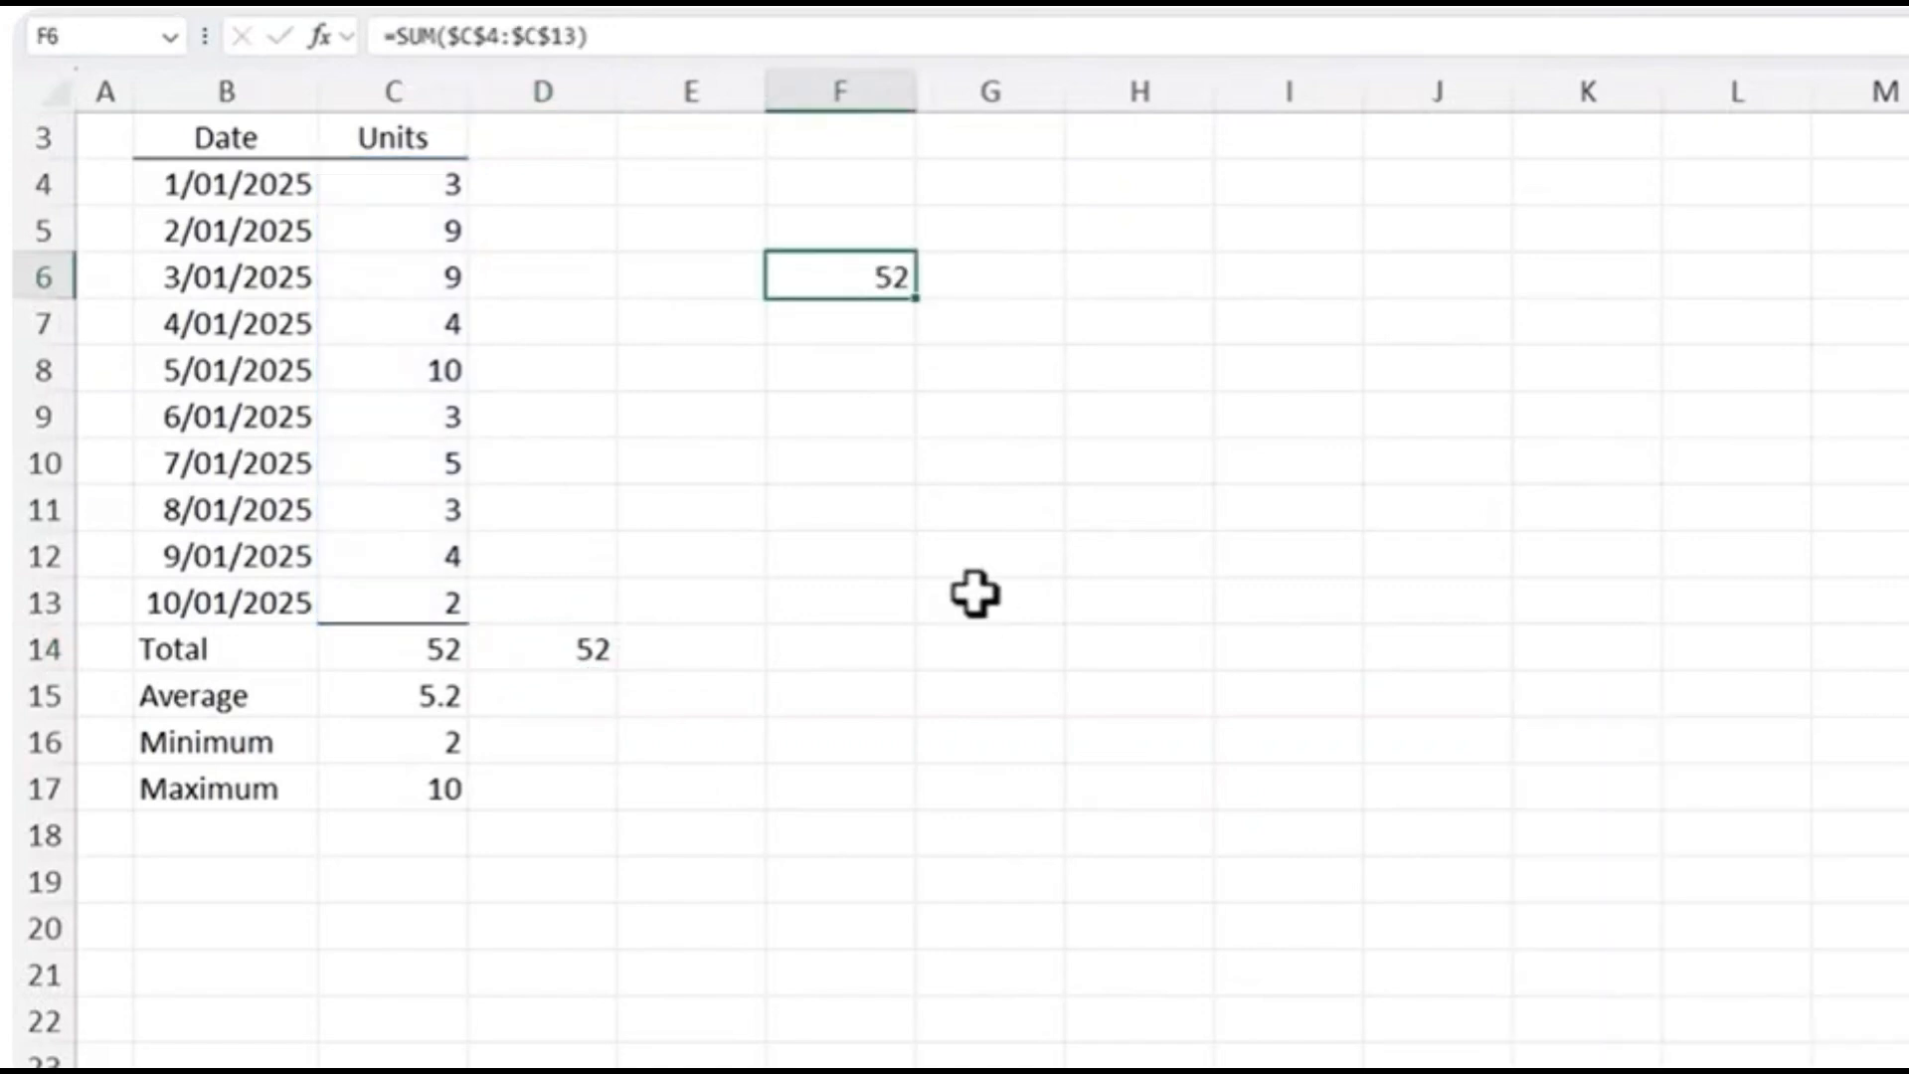
Copy the formula from F6 to F10, and move that copy from F10 to F13
key(ctrl+c)
click(856, 473)
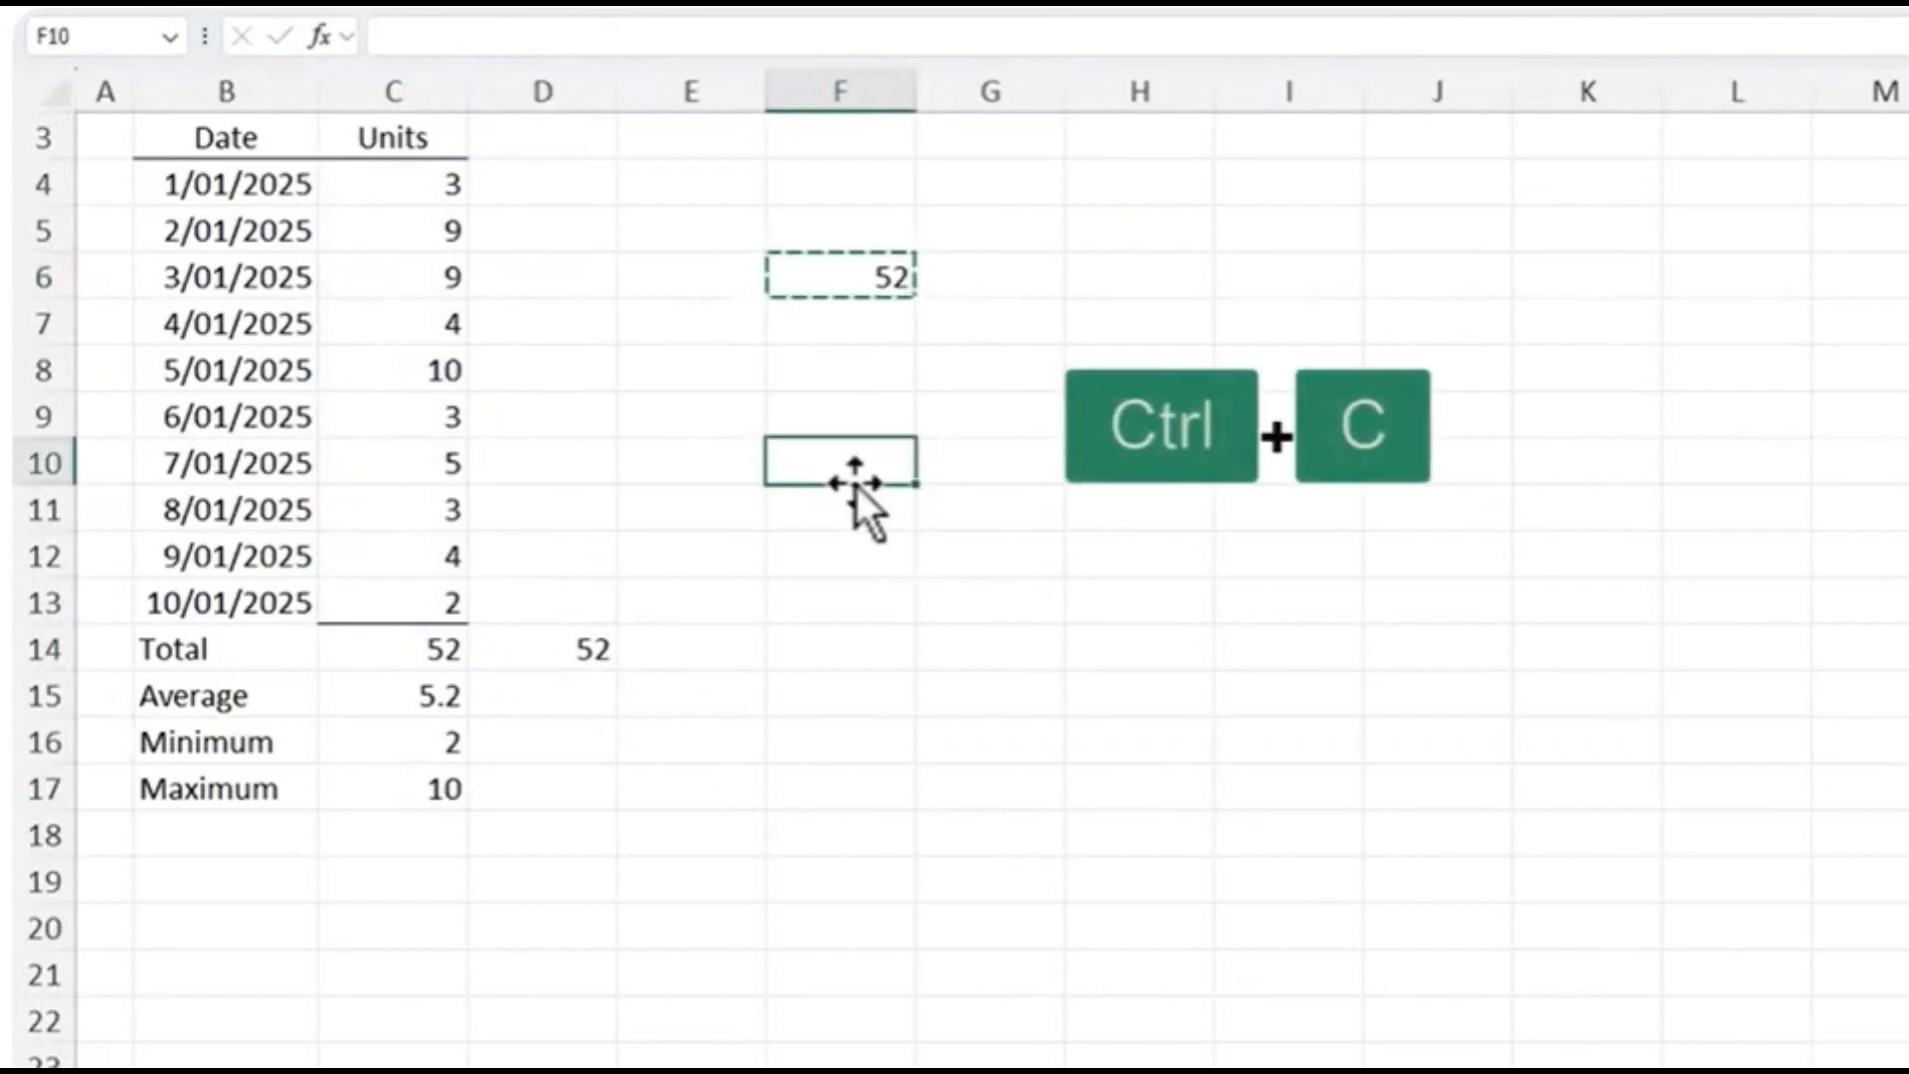
key(ctrl+v)
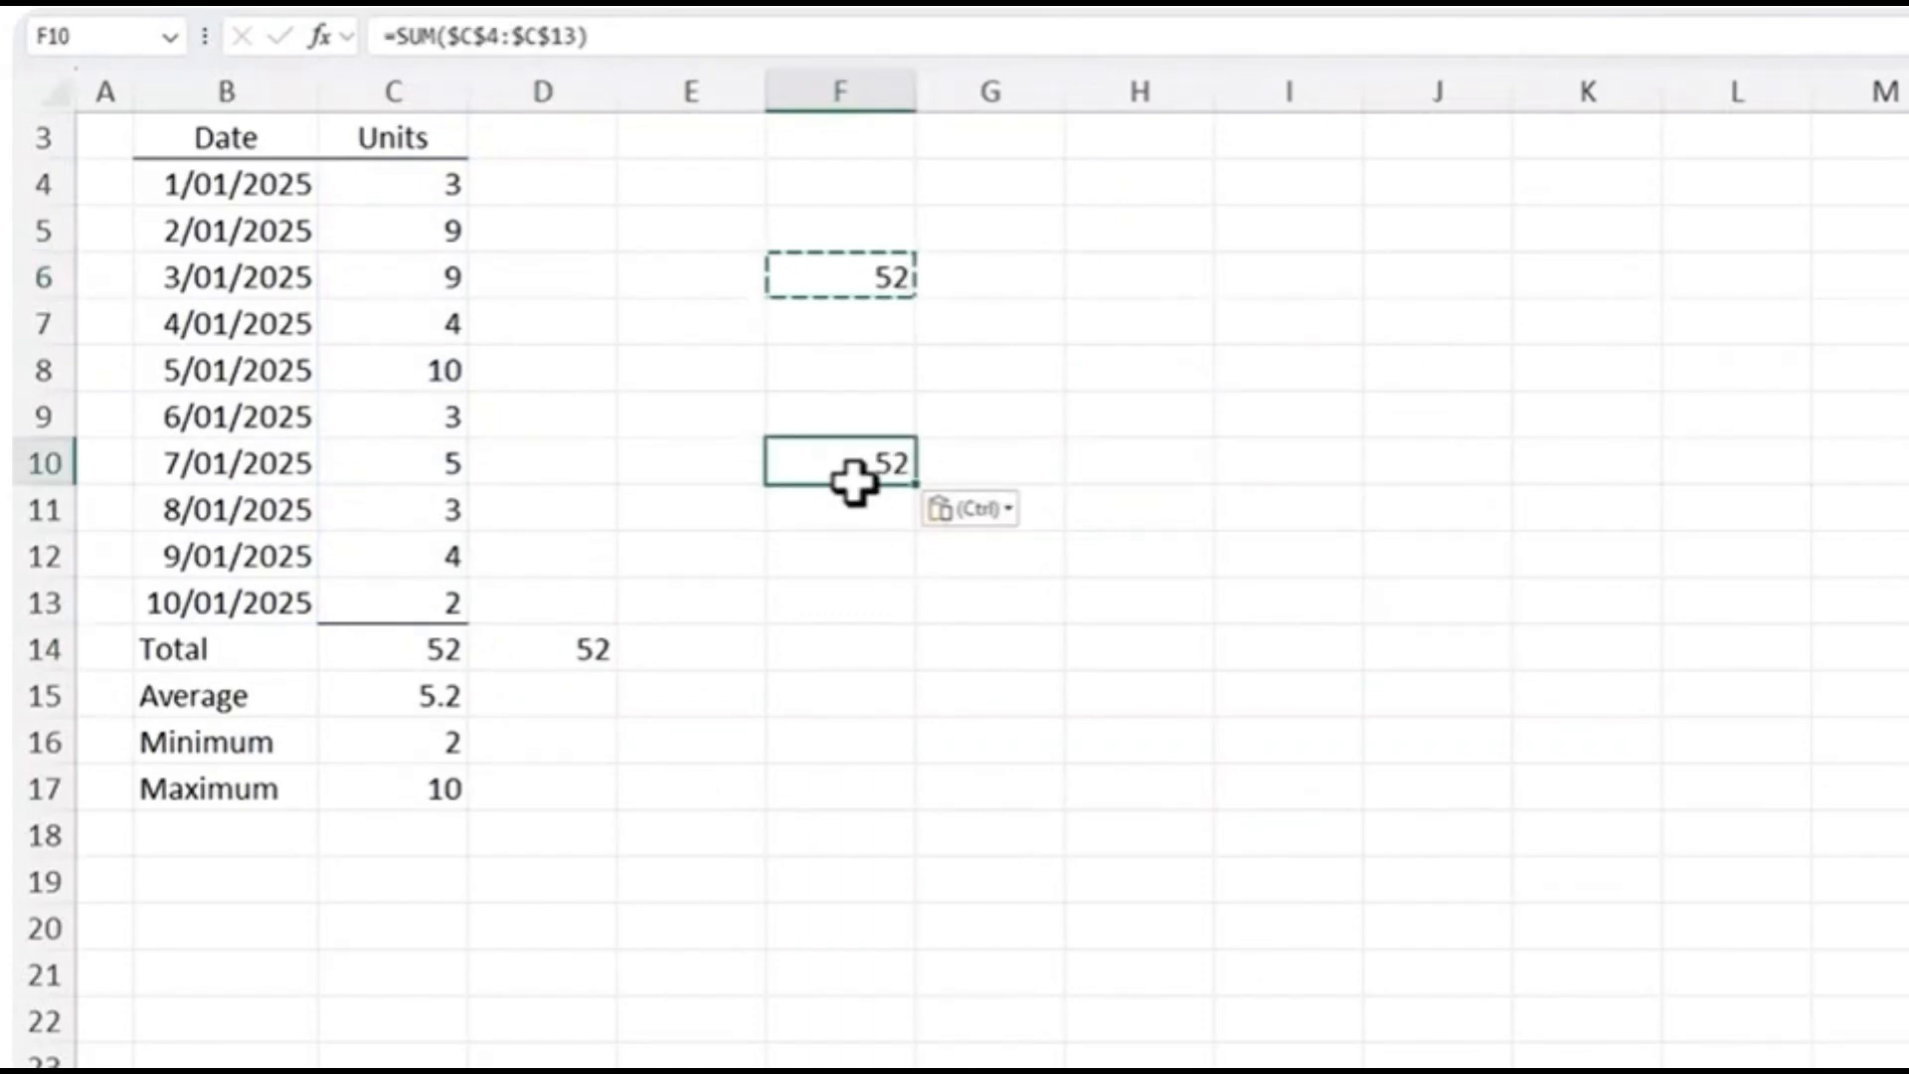
key(ctrl+x)
click(848, 605)
key(ctrl+v)
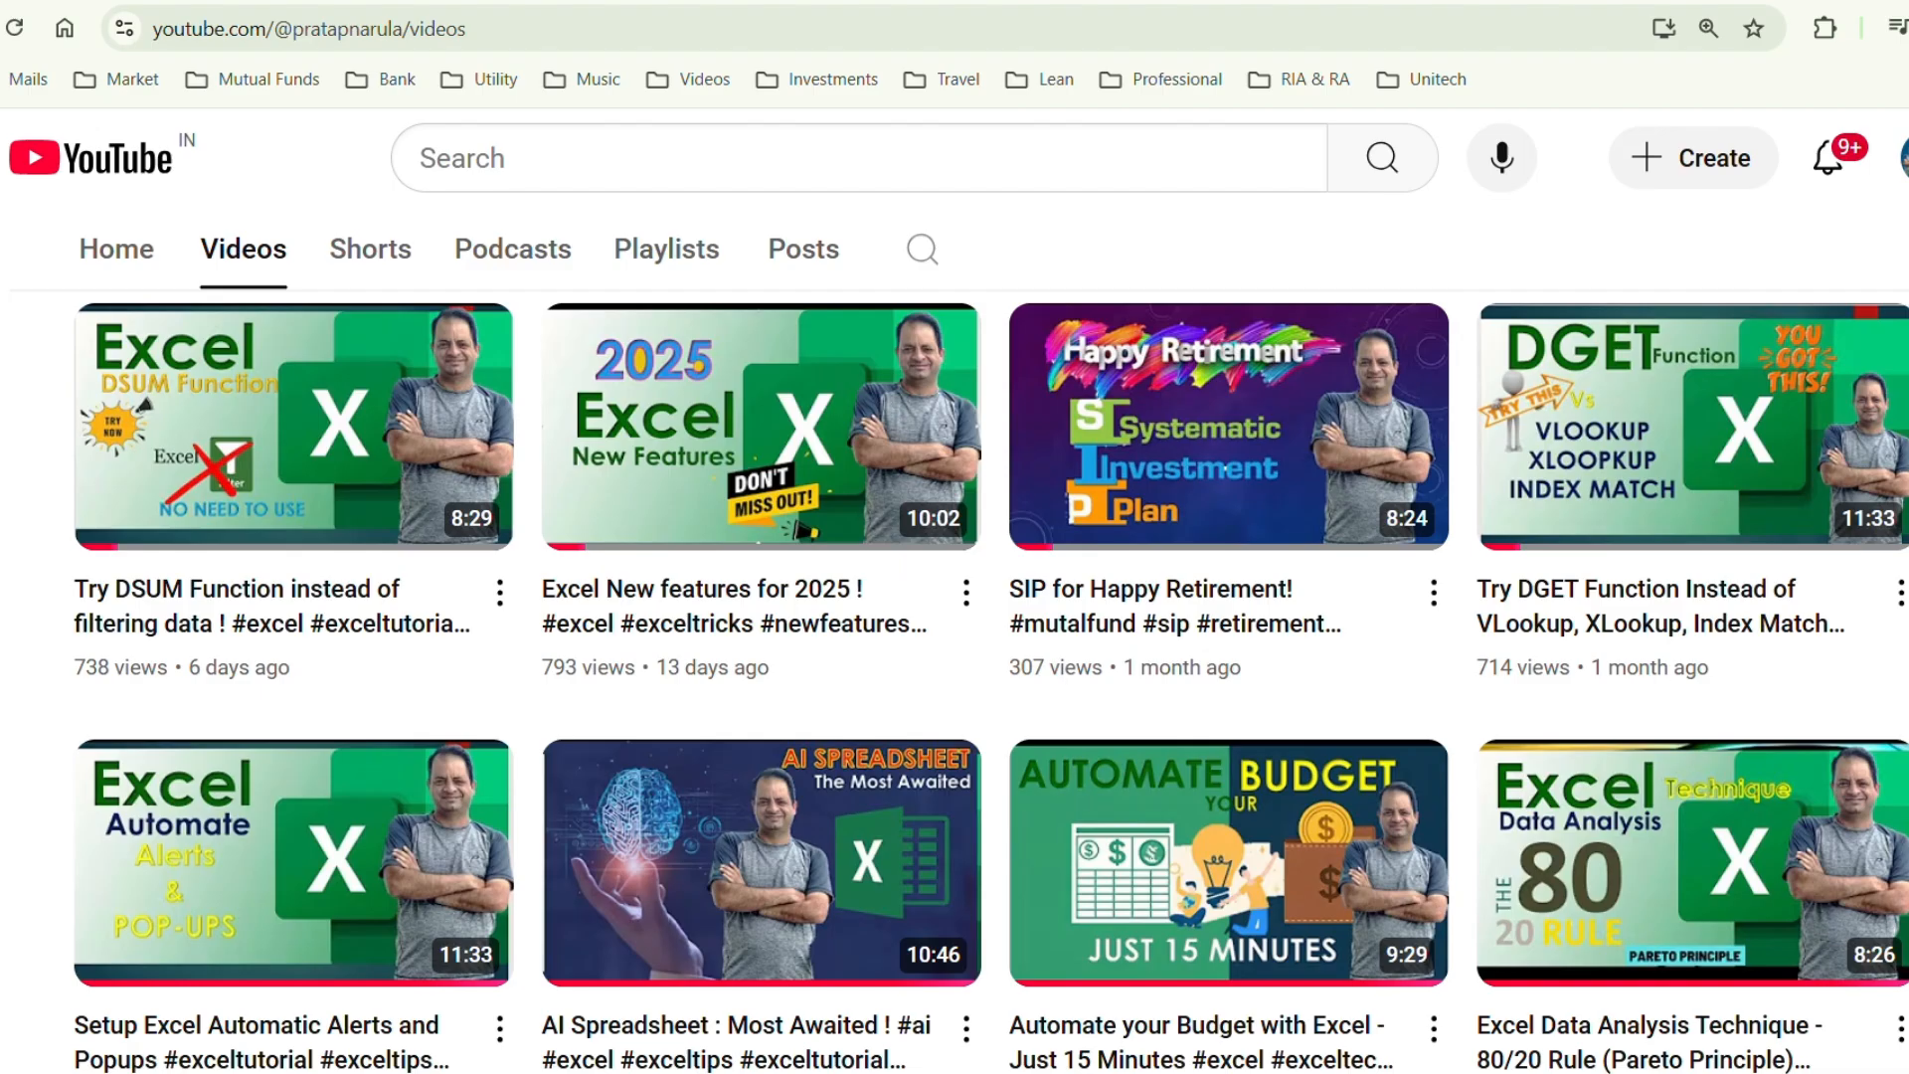
scroll(954, 636, up, 4)
scroll(954, 637, down, 1)
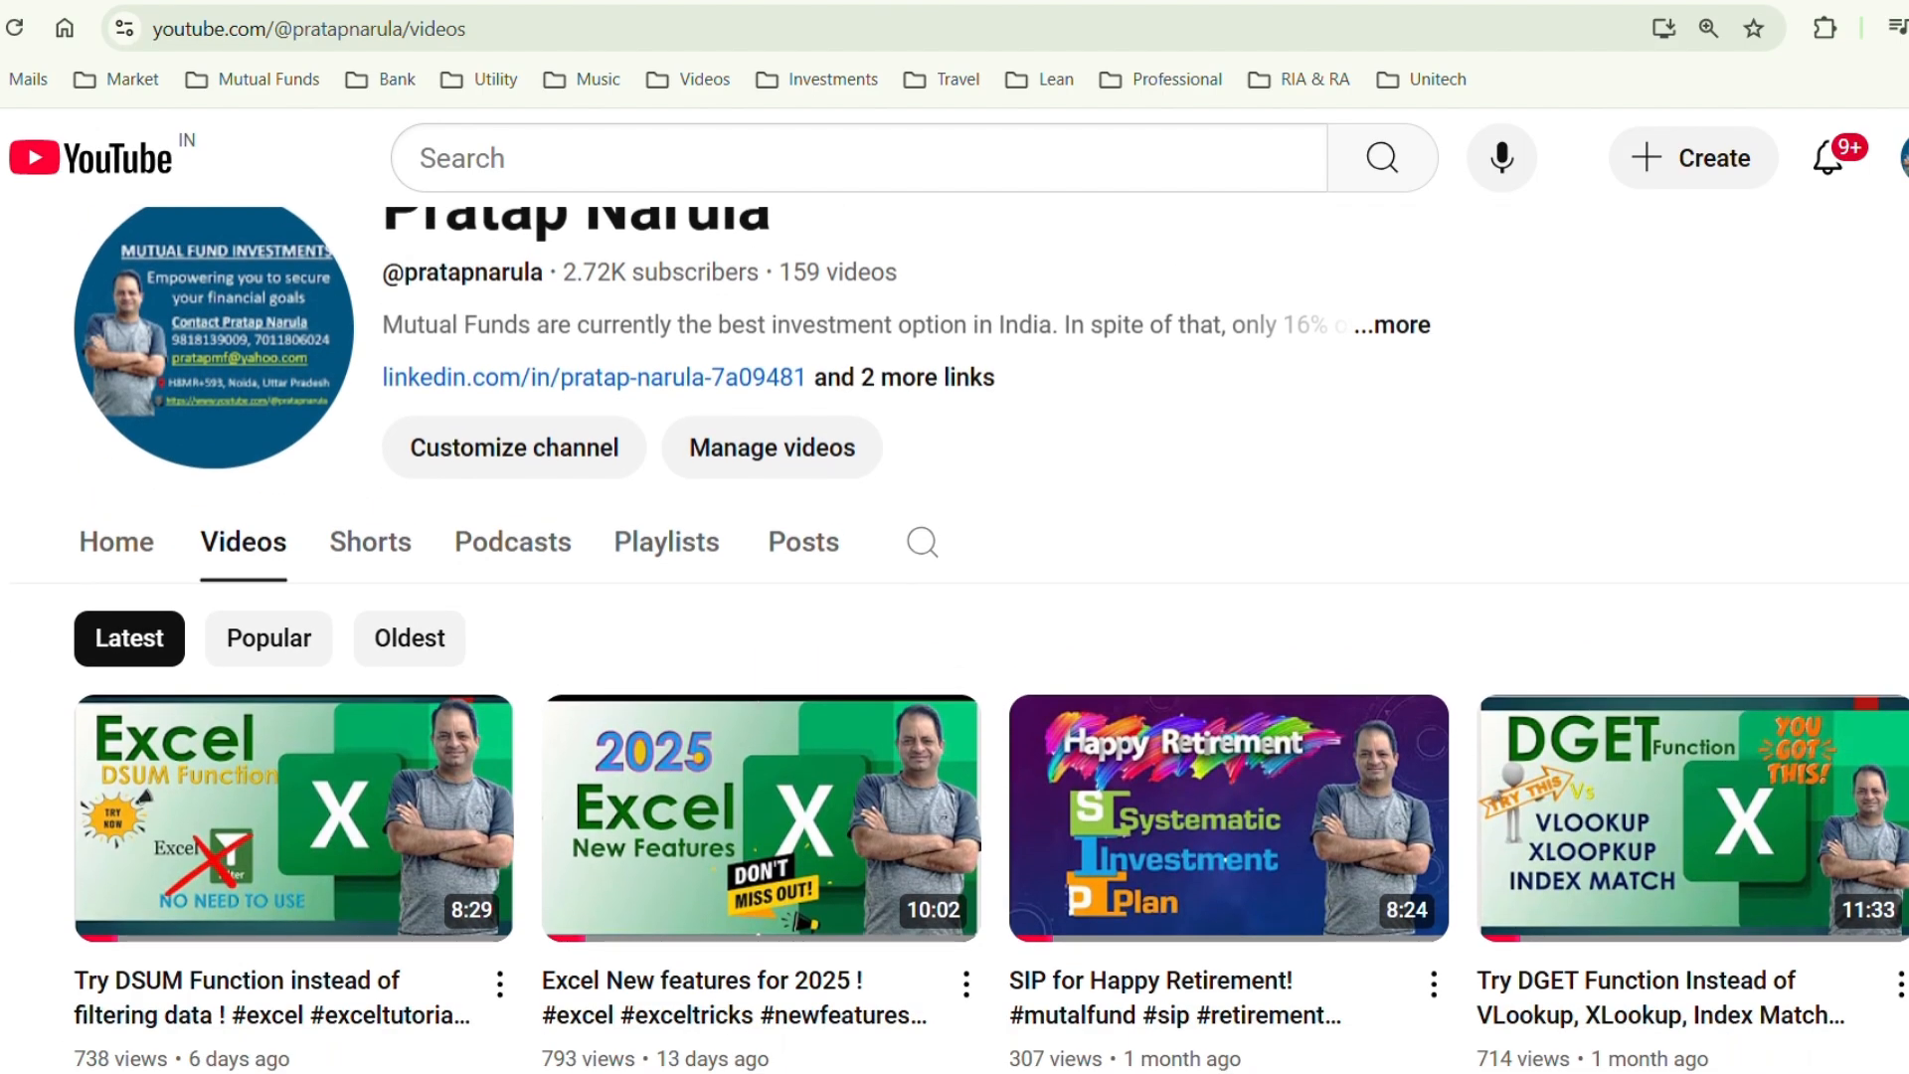
scroll(955, 636, down, 4)
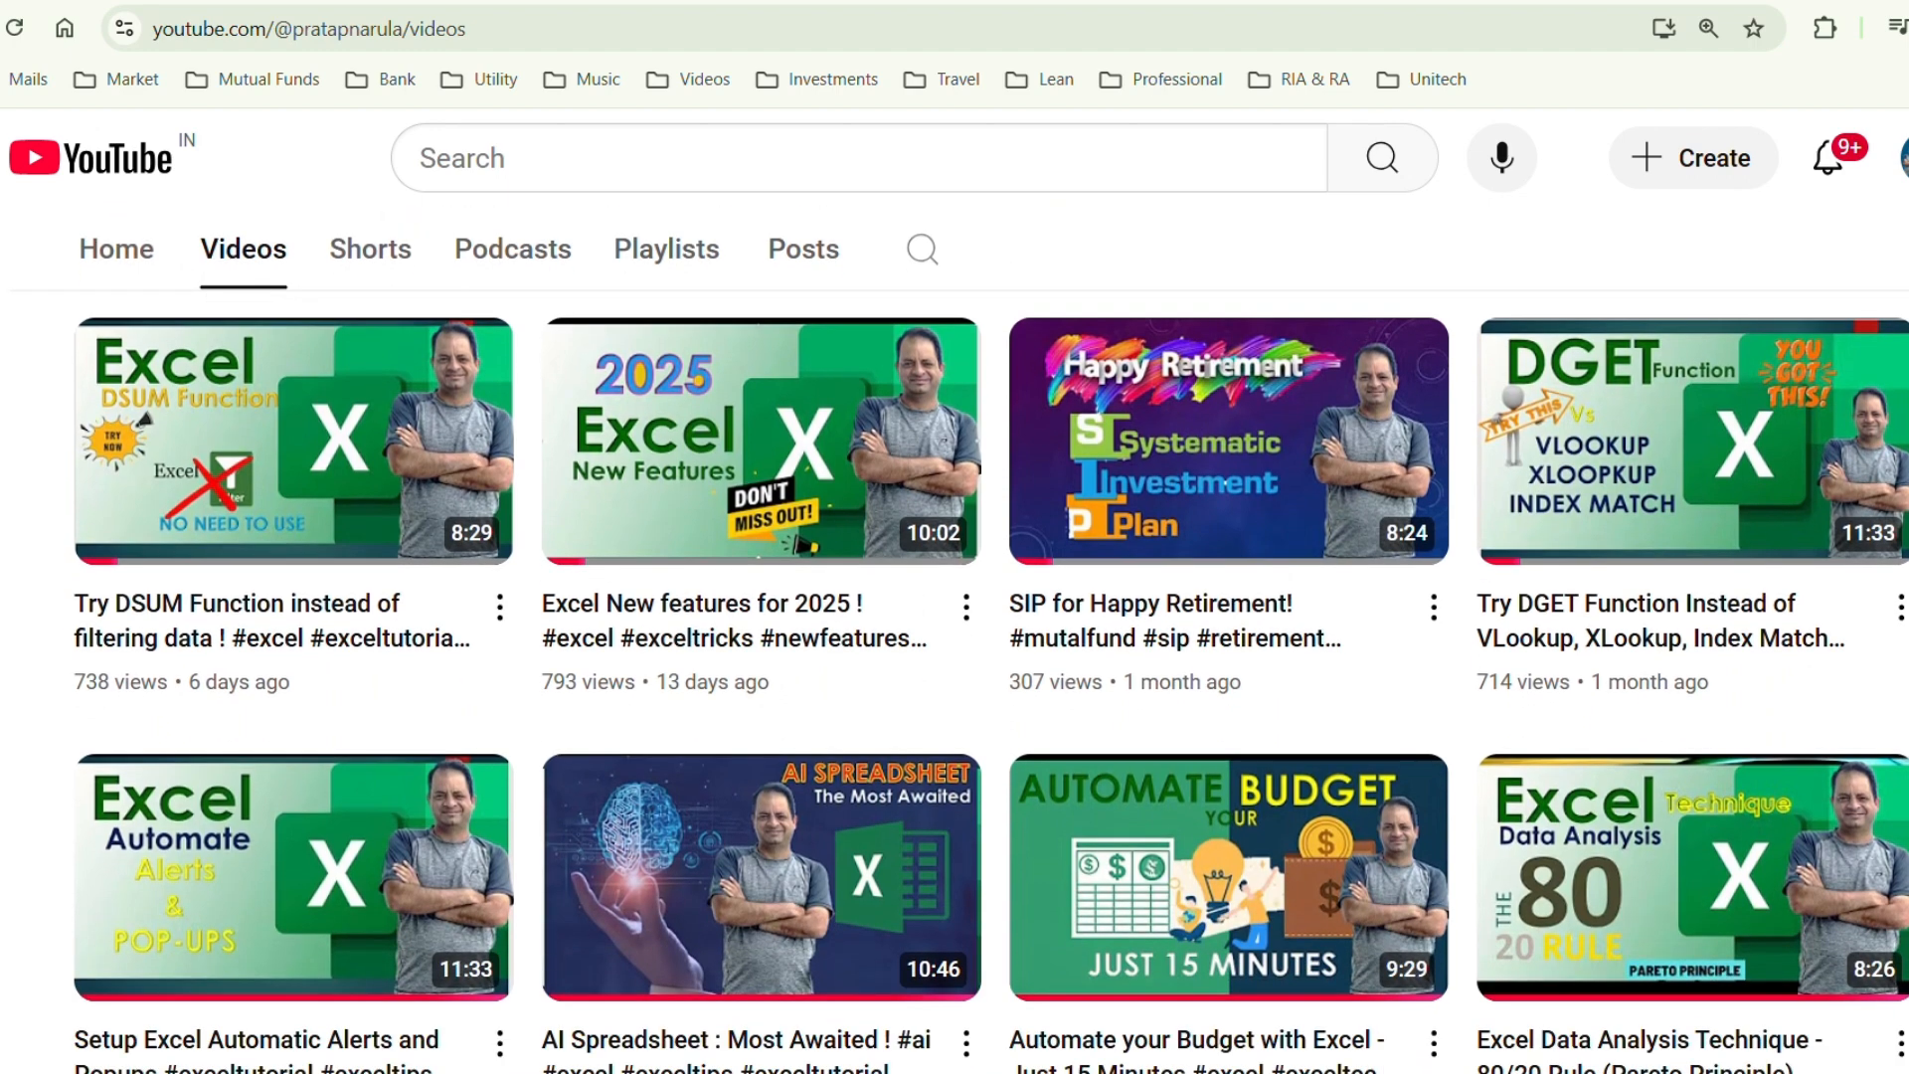
Browse the uploaded videos on the YouTube channel page
scroll(954, 636, down, 2)
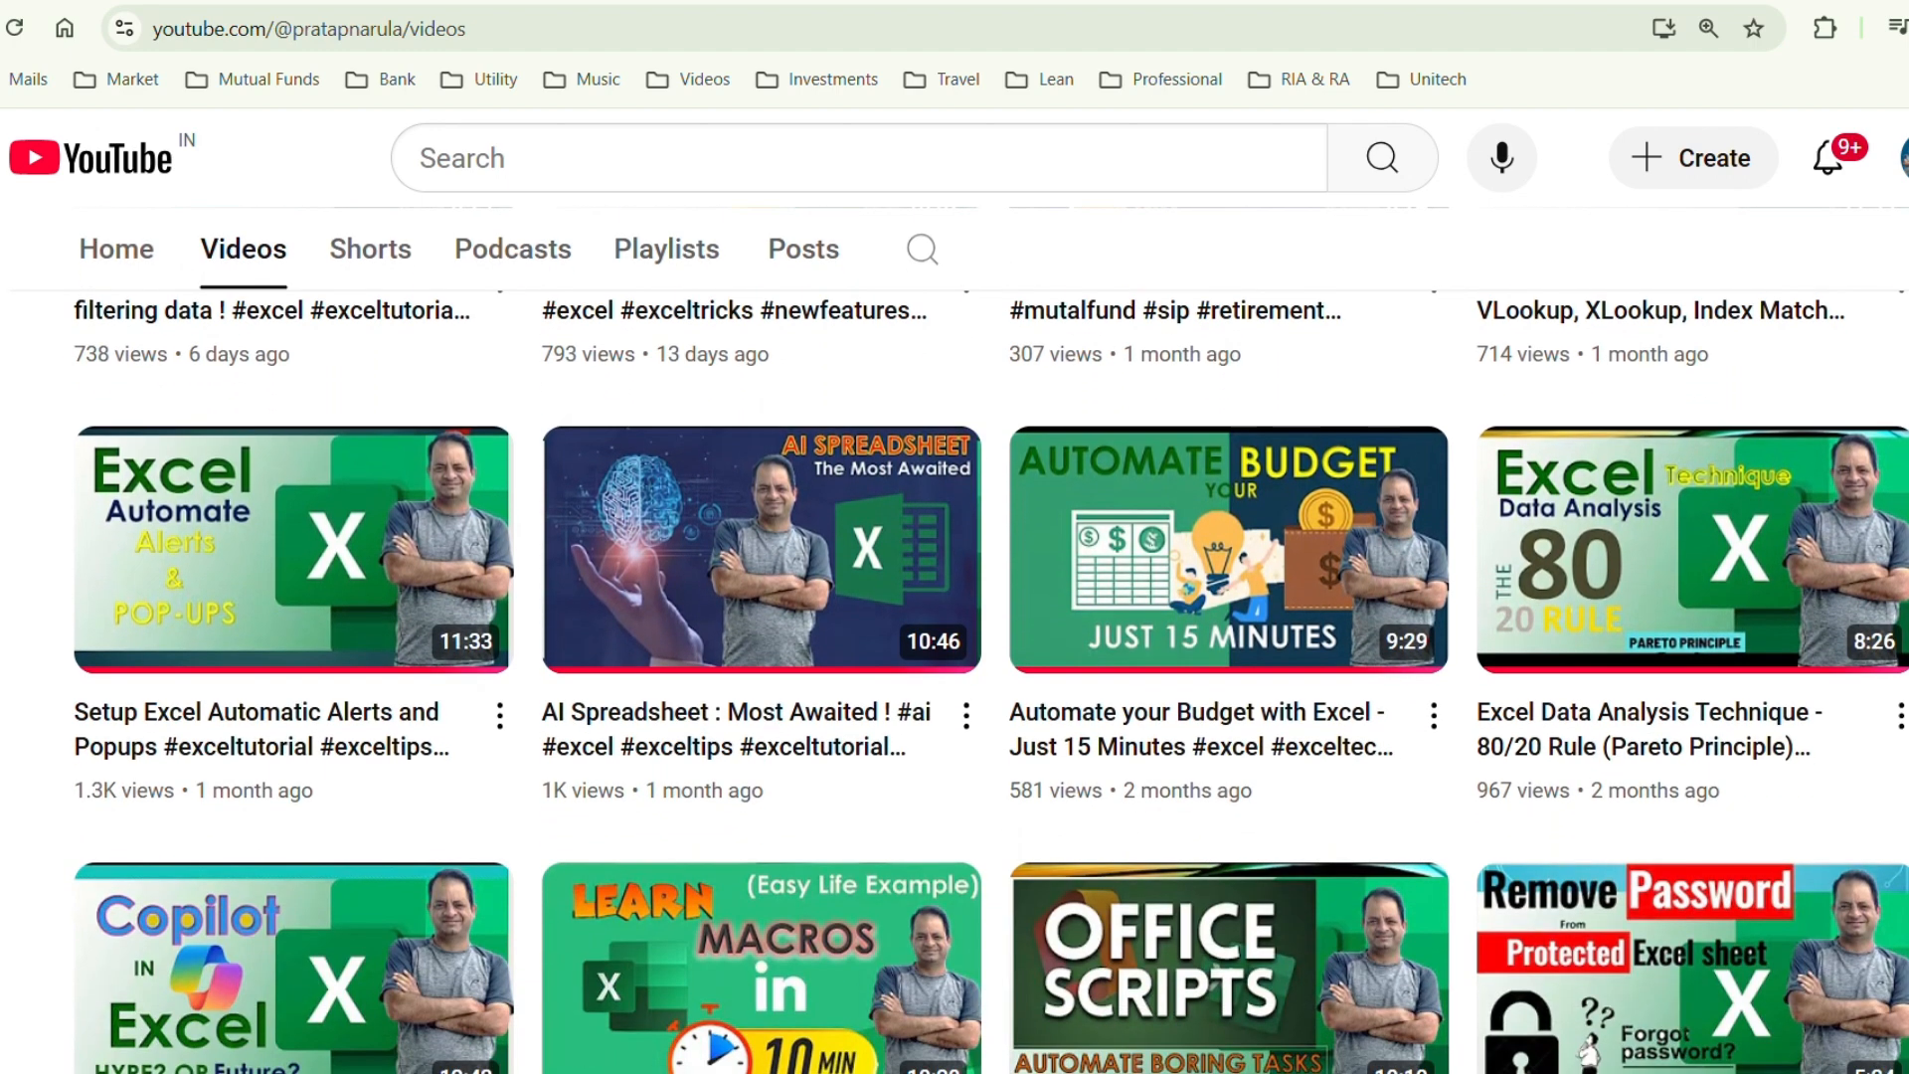
scroll(955, 636, down, 2)
scroll(991, 682, down, 3)
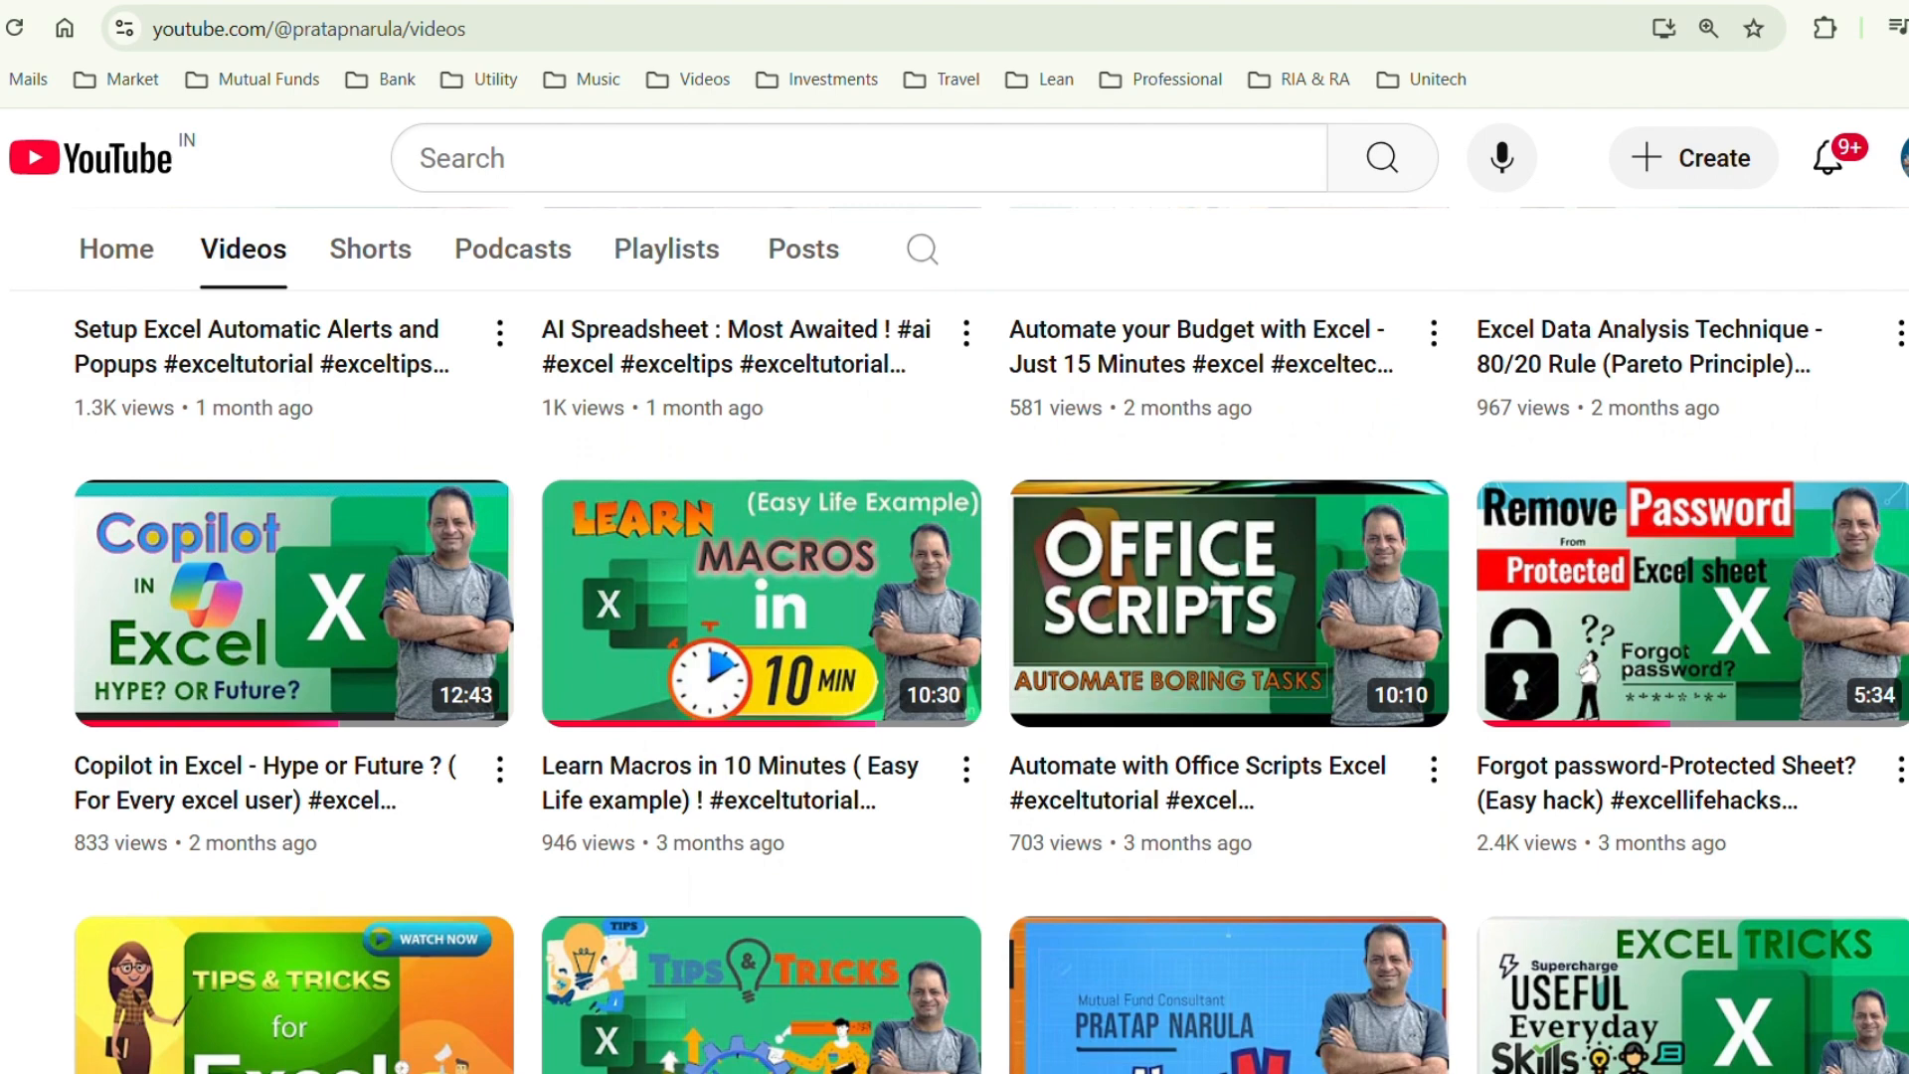
scroll(990, 682, down, 1)
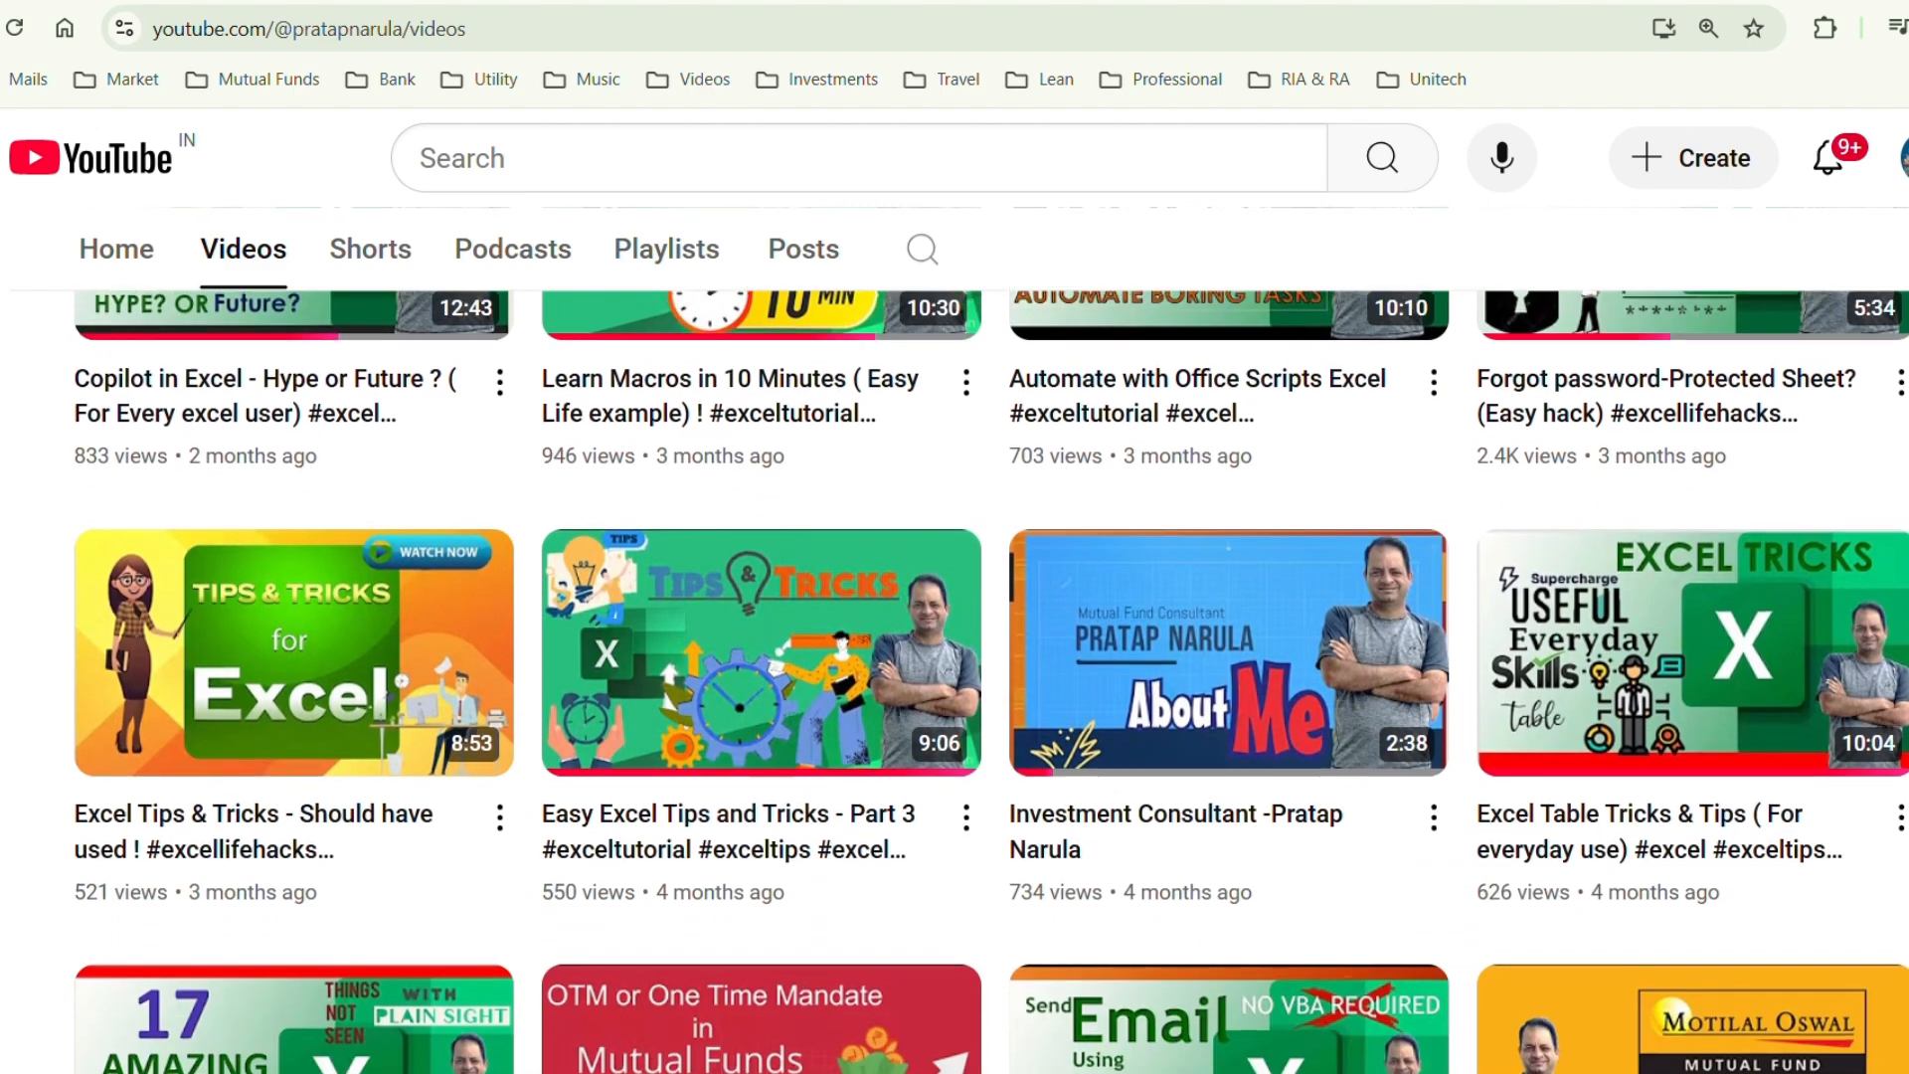
scroll(990, 682, down, 2)
scroll(991, 681, down, 2)
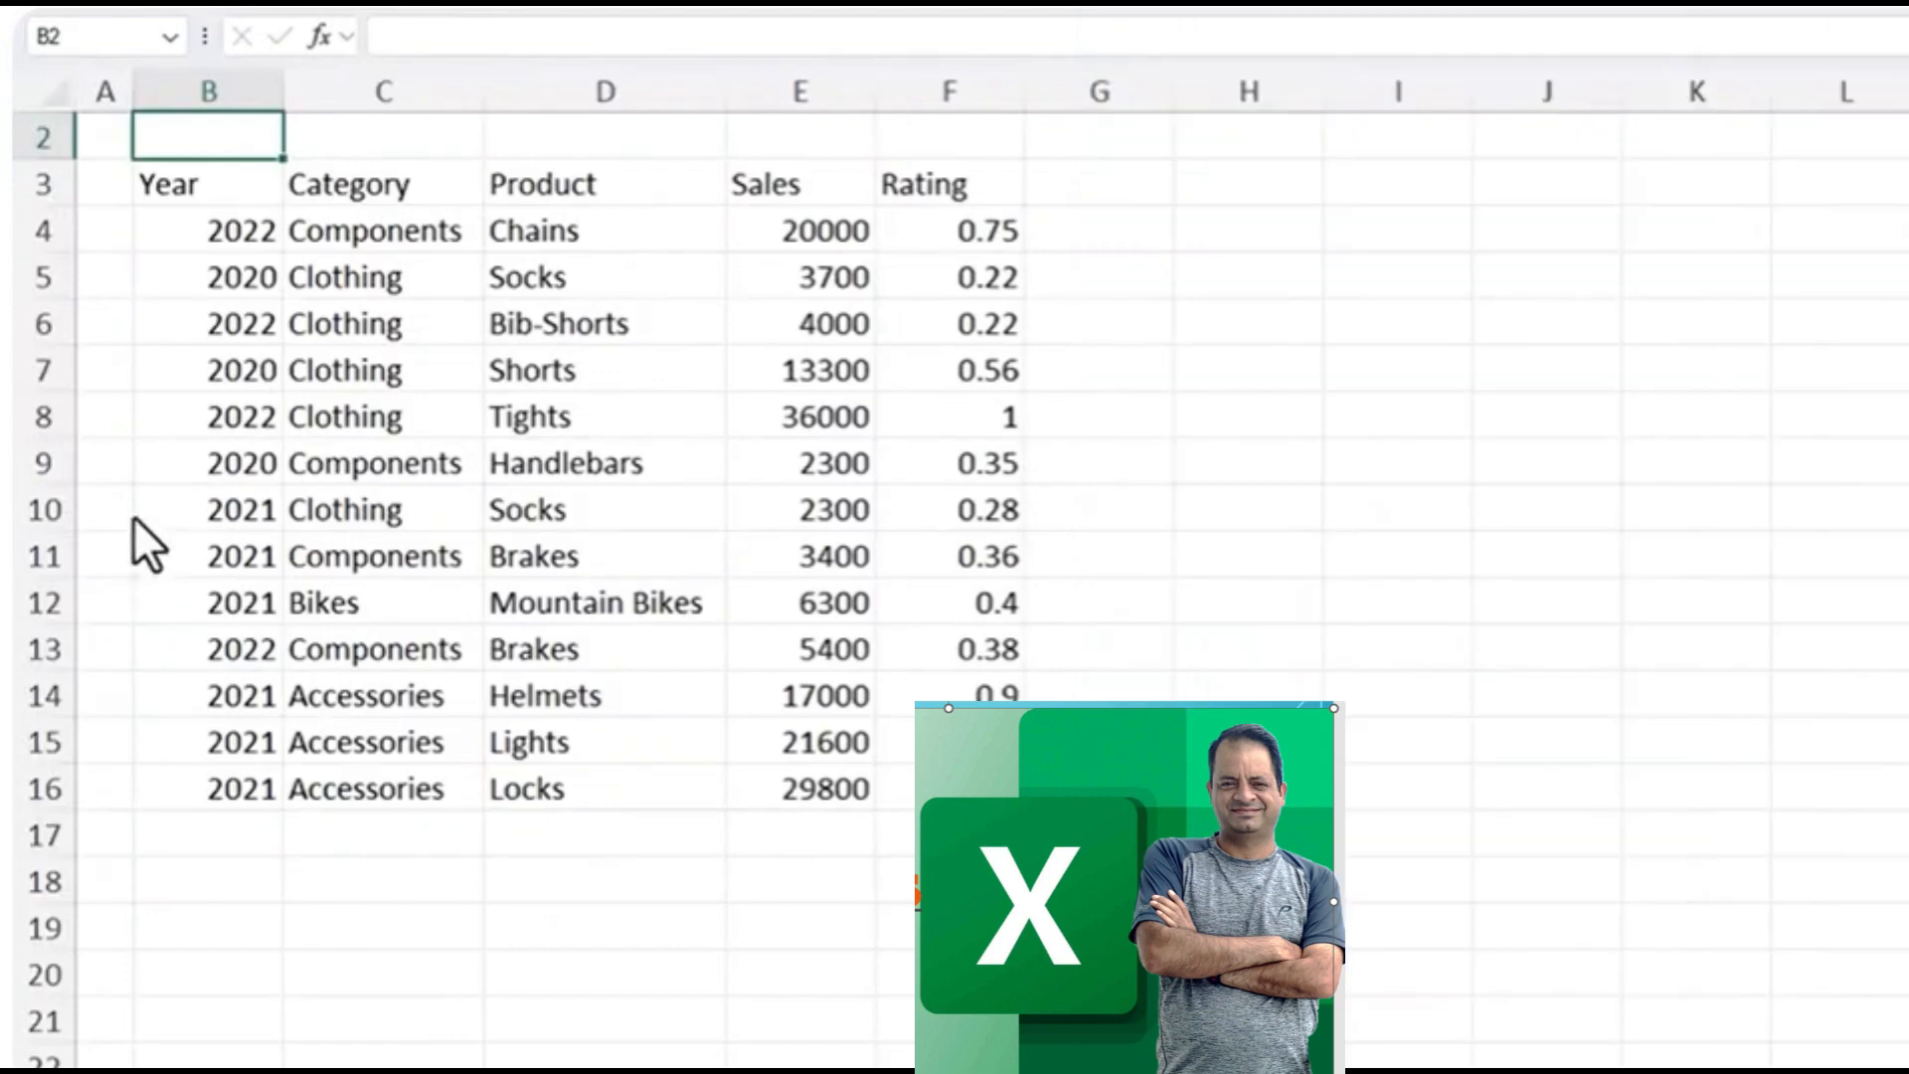
Apply a bottom border to the header cells B3:F3 and fill them with dark blue
drag(255, 179, 994, 187)
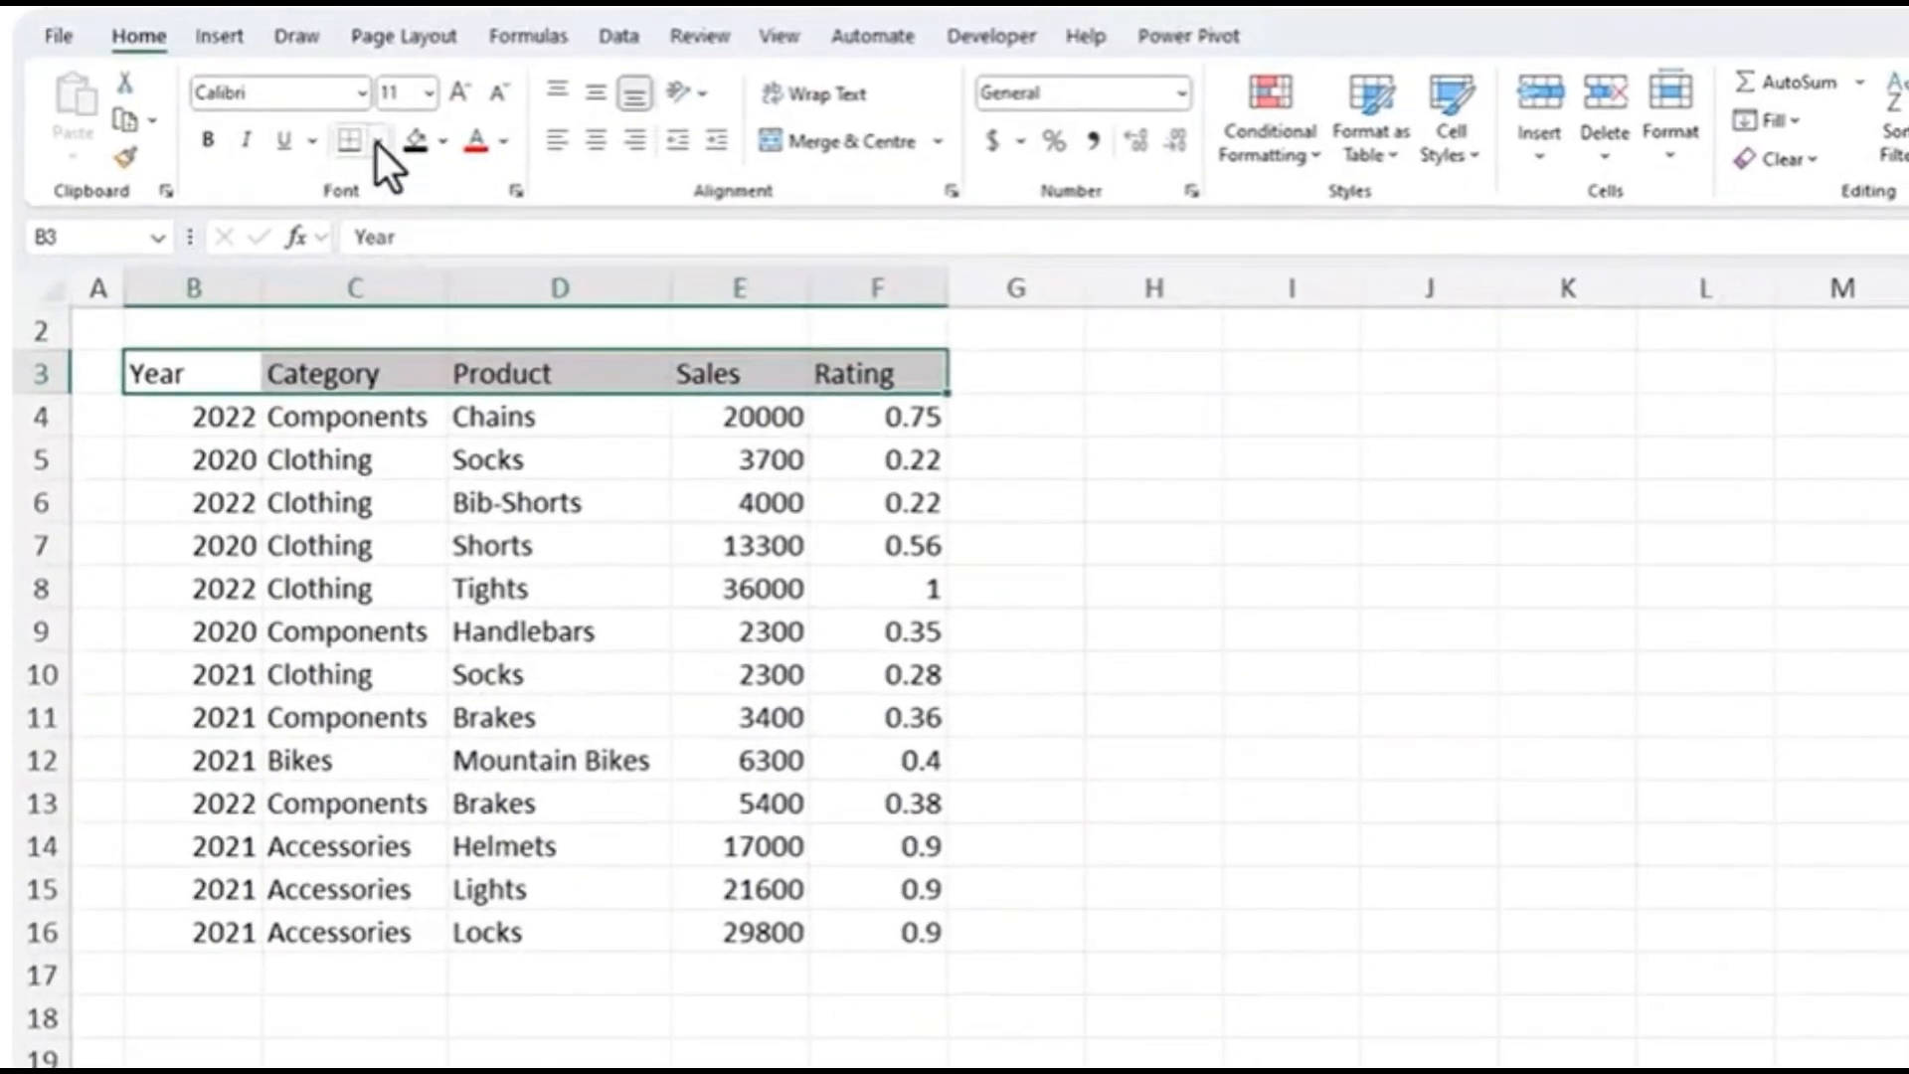
click(378, 140)
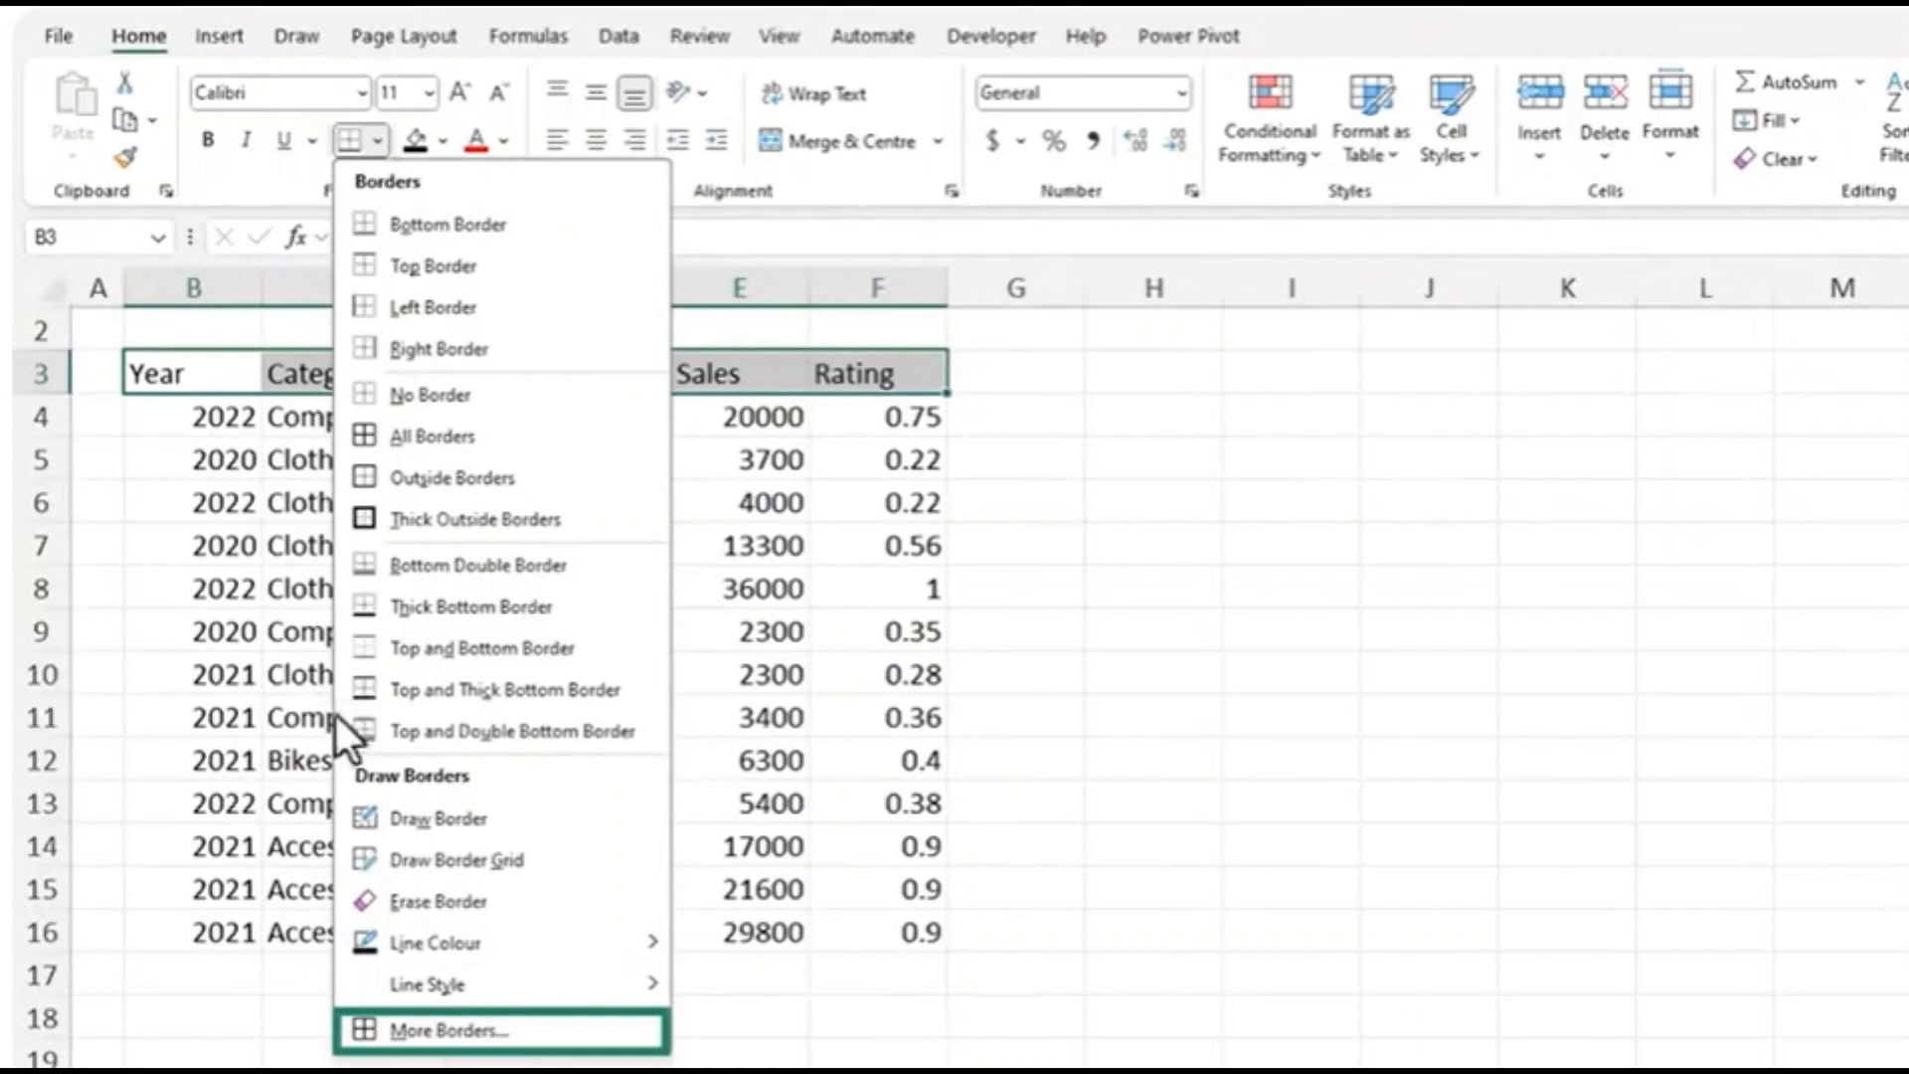
click(450, 225)
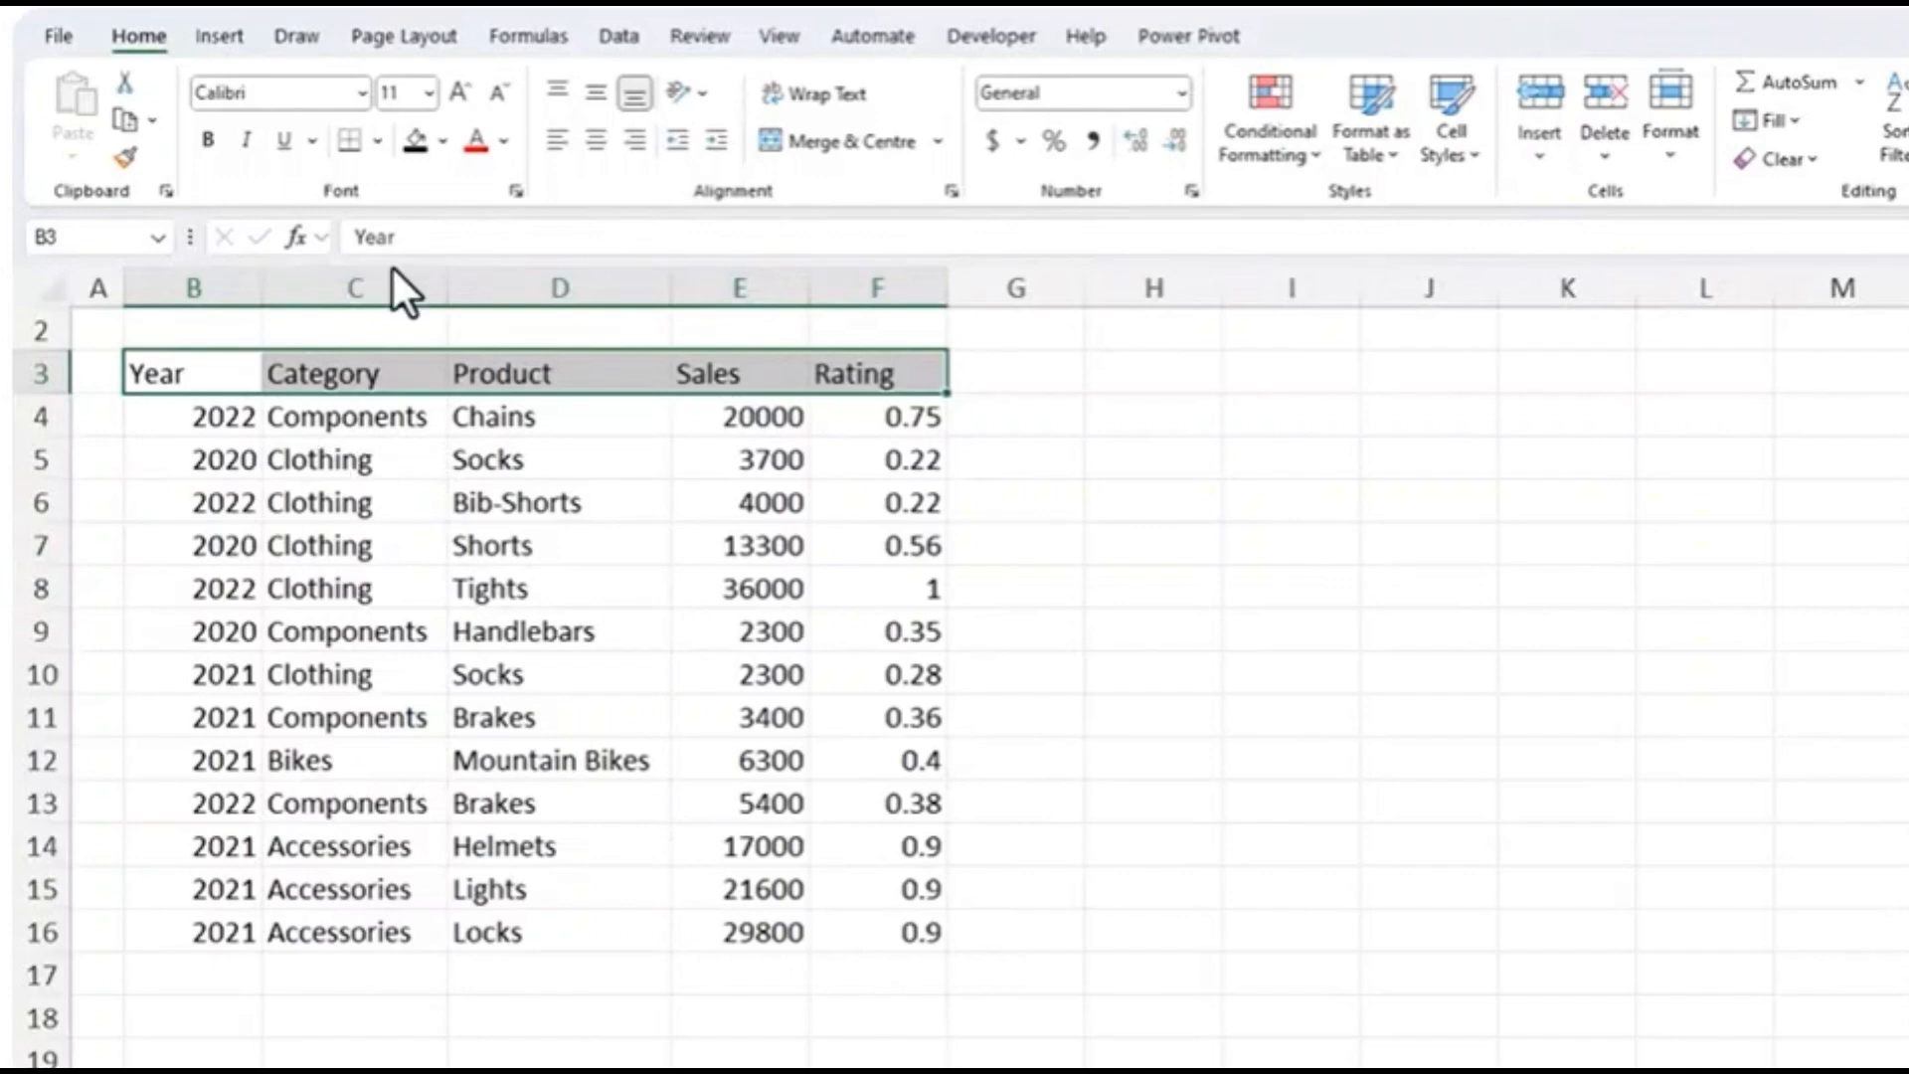
click(442, 142)
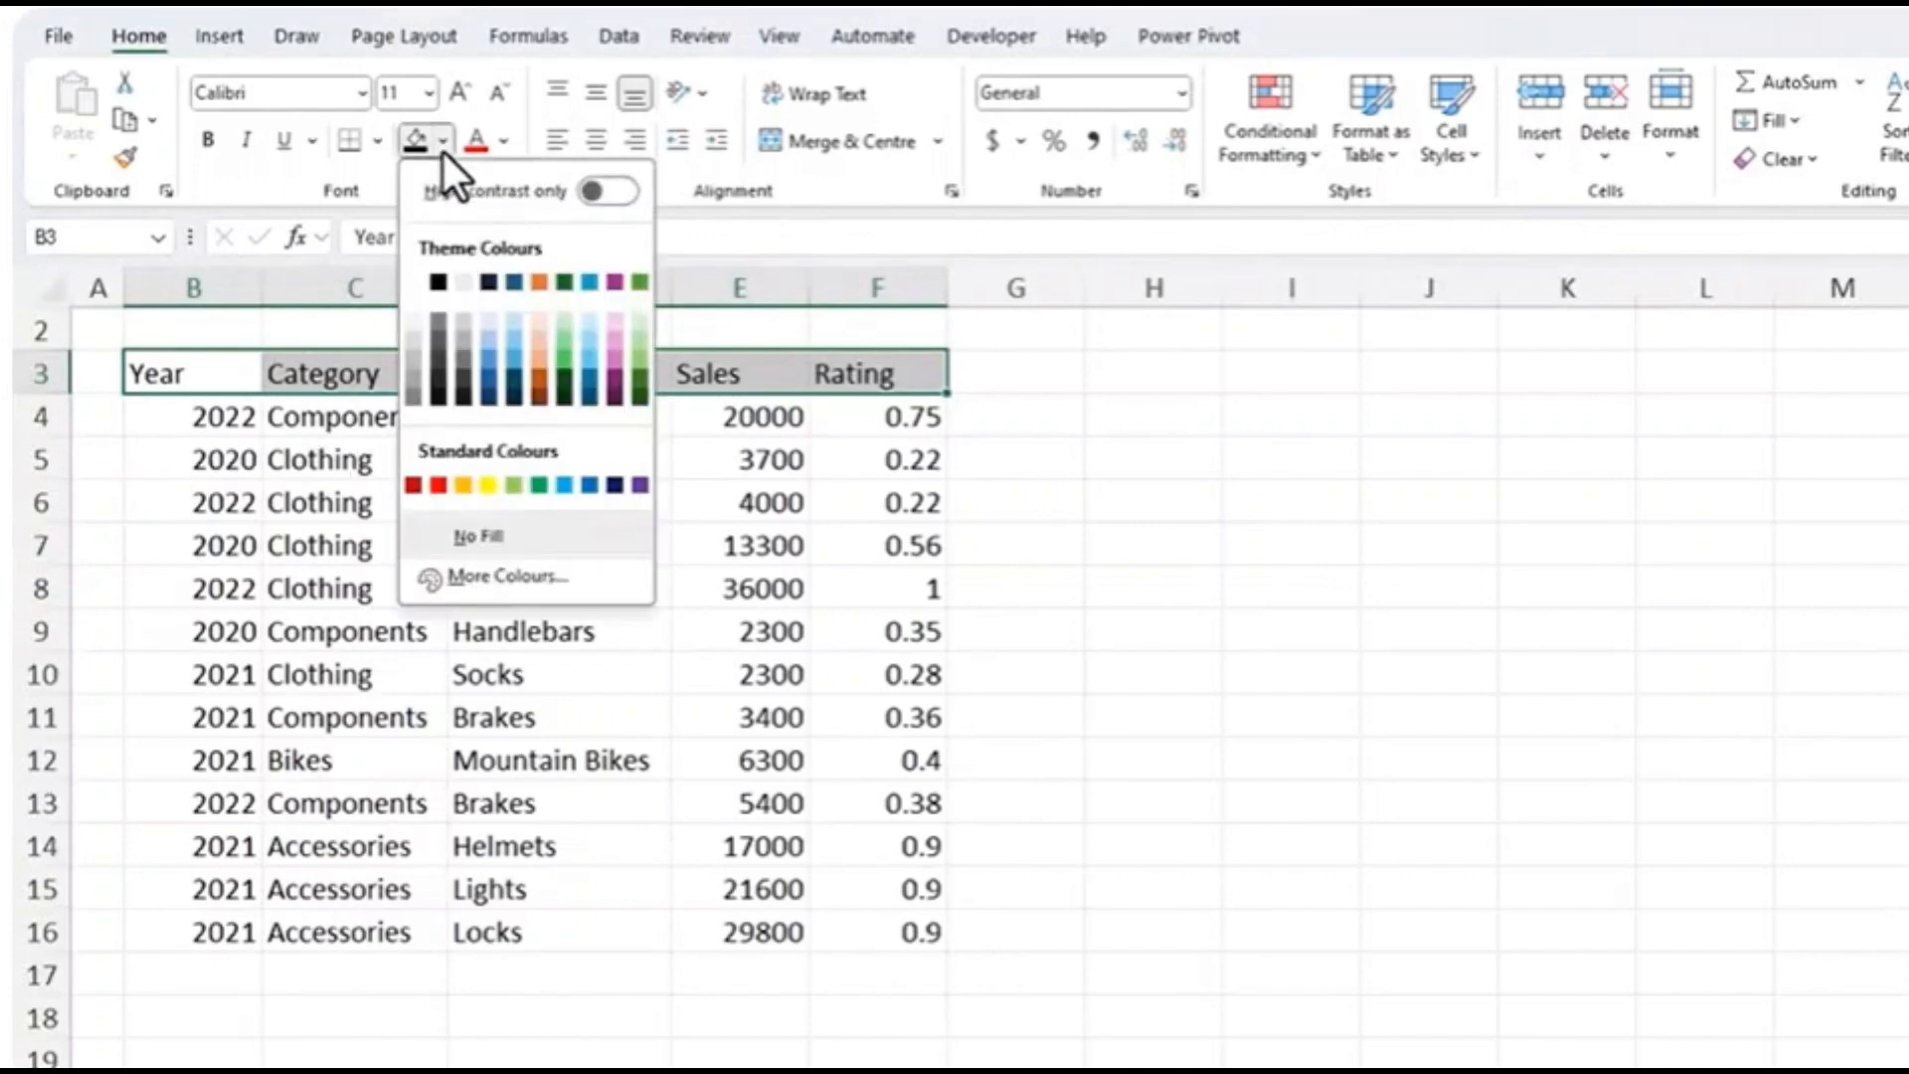
click(512, 282)
Make the header text in B3:F3 white and bold, and try a larger font size before reducing it back
click(503, 142)
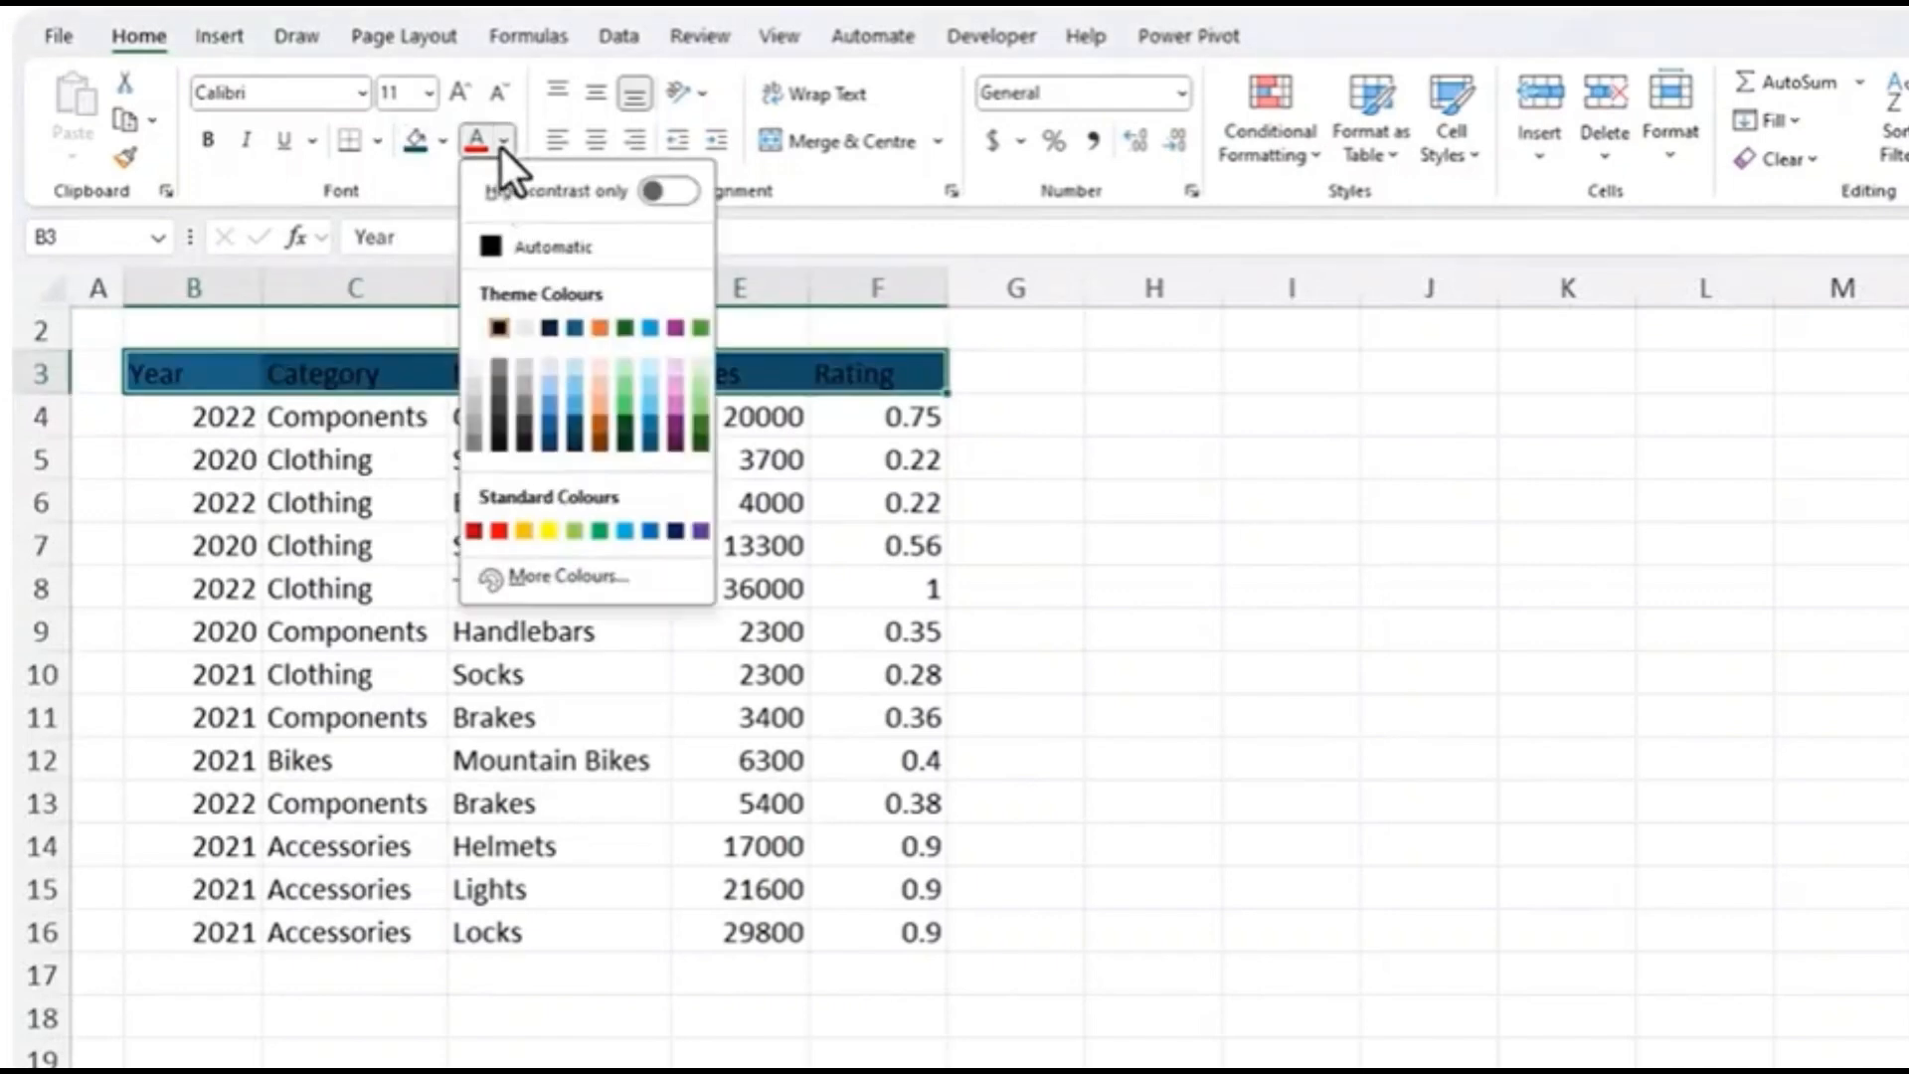
click(472, 332)
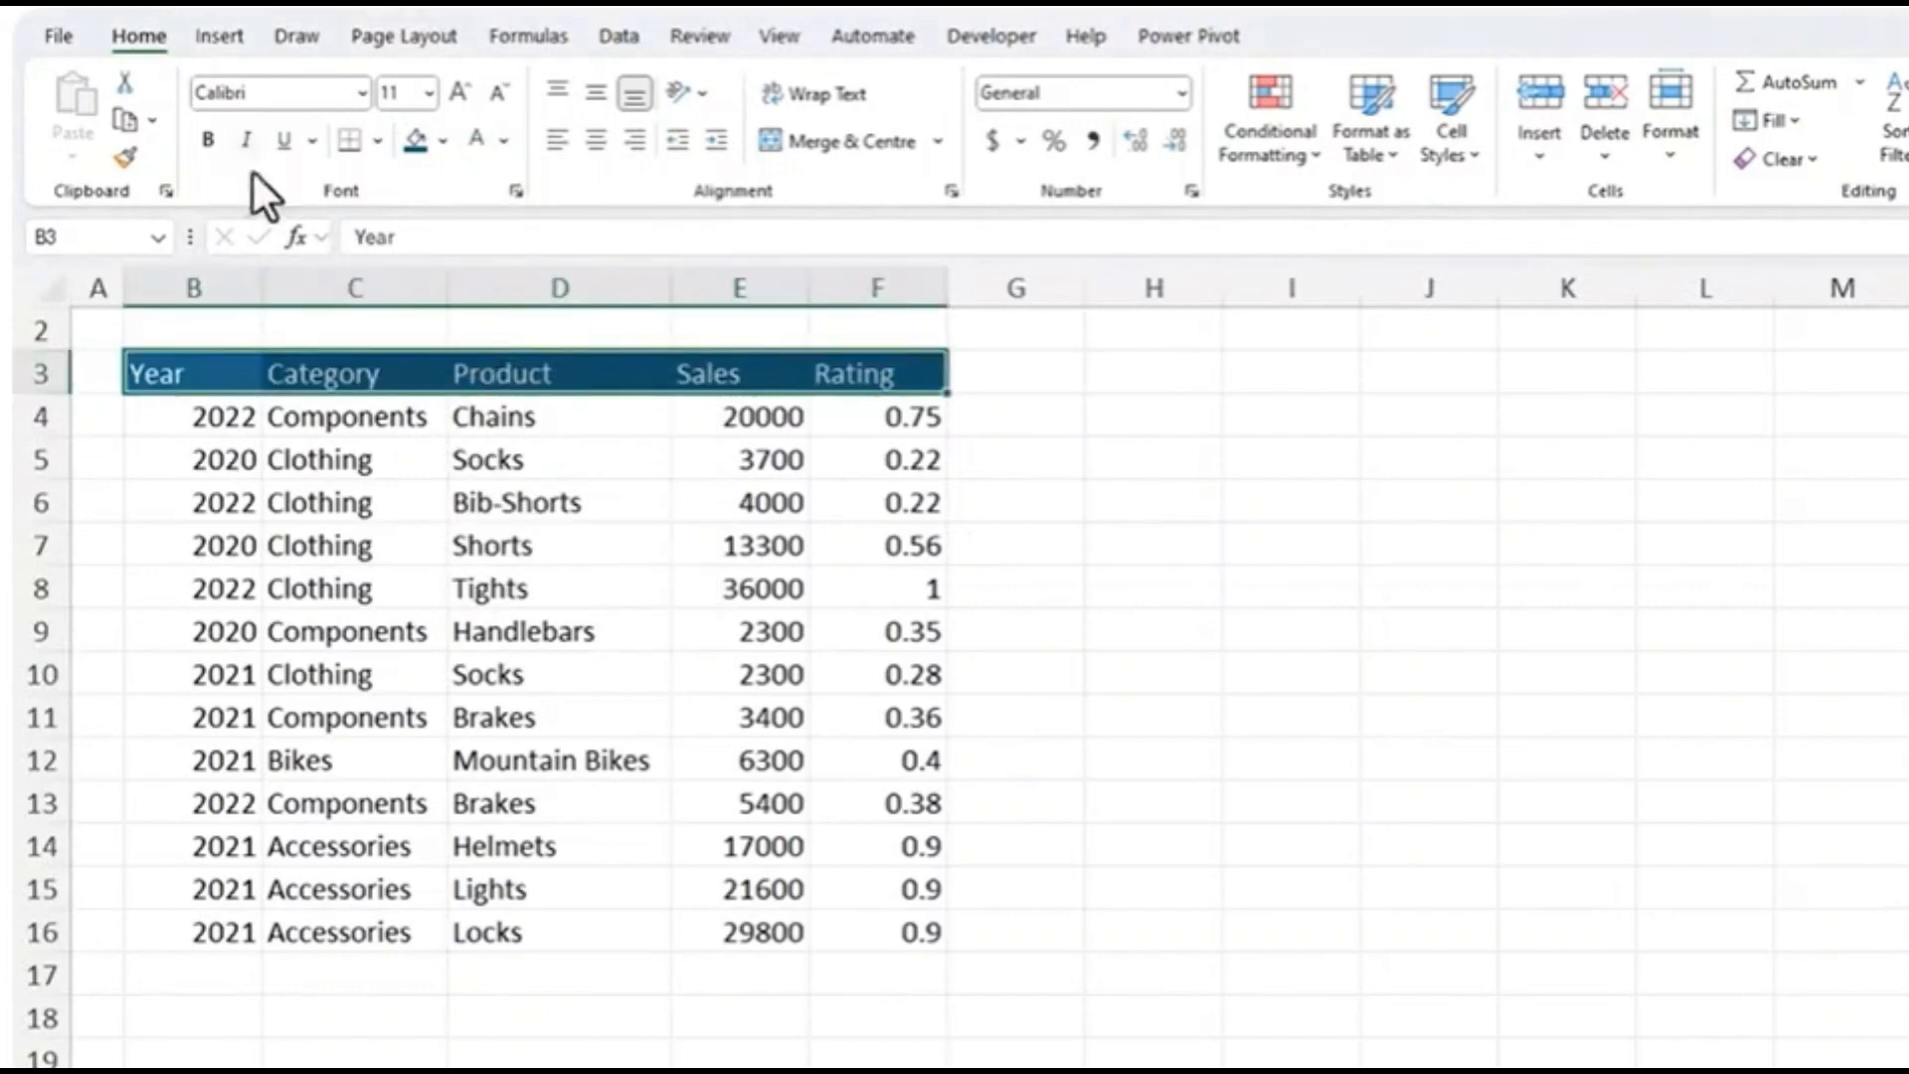
click(208, 140)
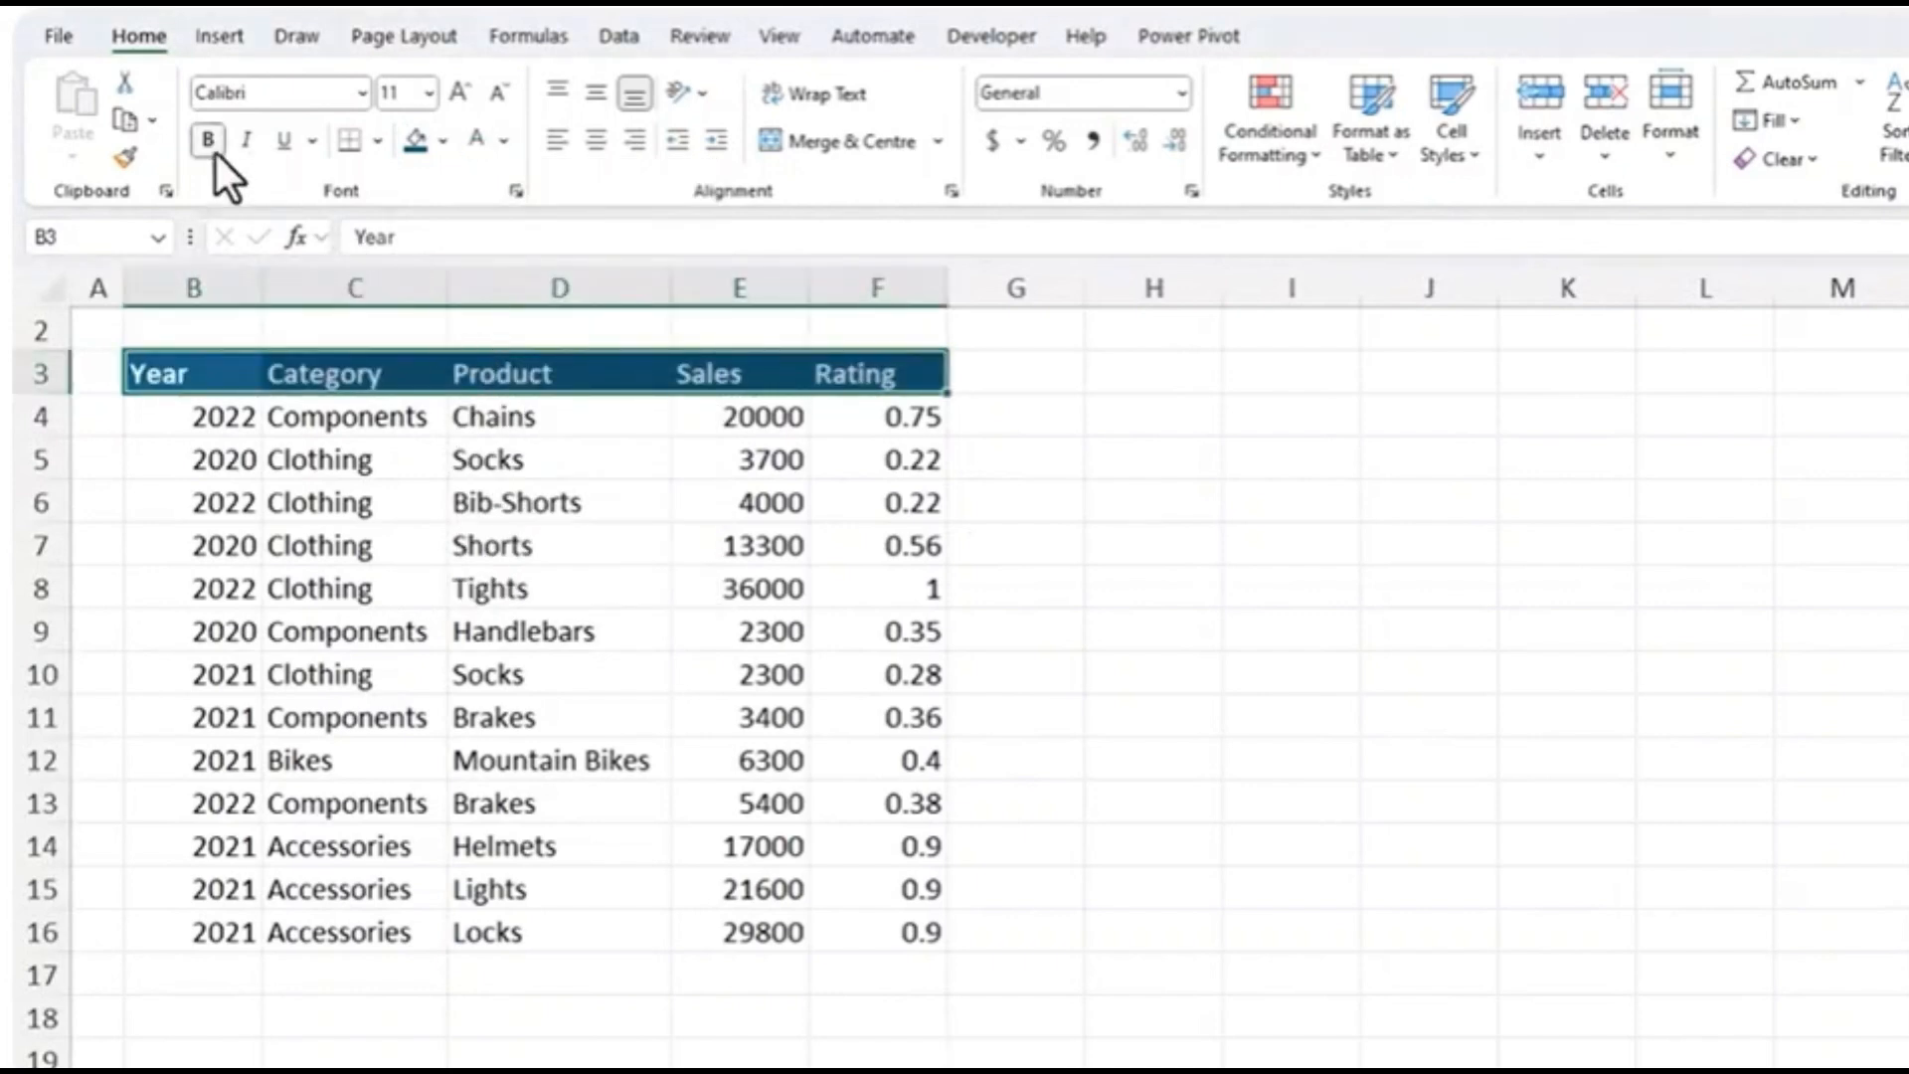
click(457, 104)
click(498, 98)
Format the Sales values in E4:E16 with the comma style and no decimal places
drag(772, 418, 748, 923)
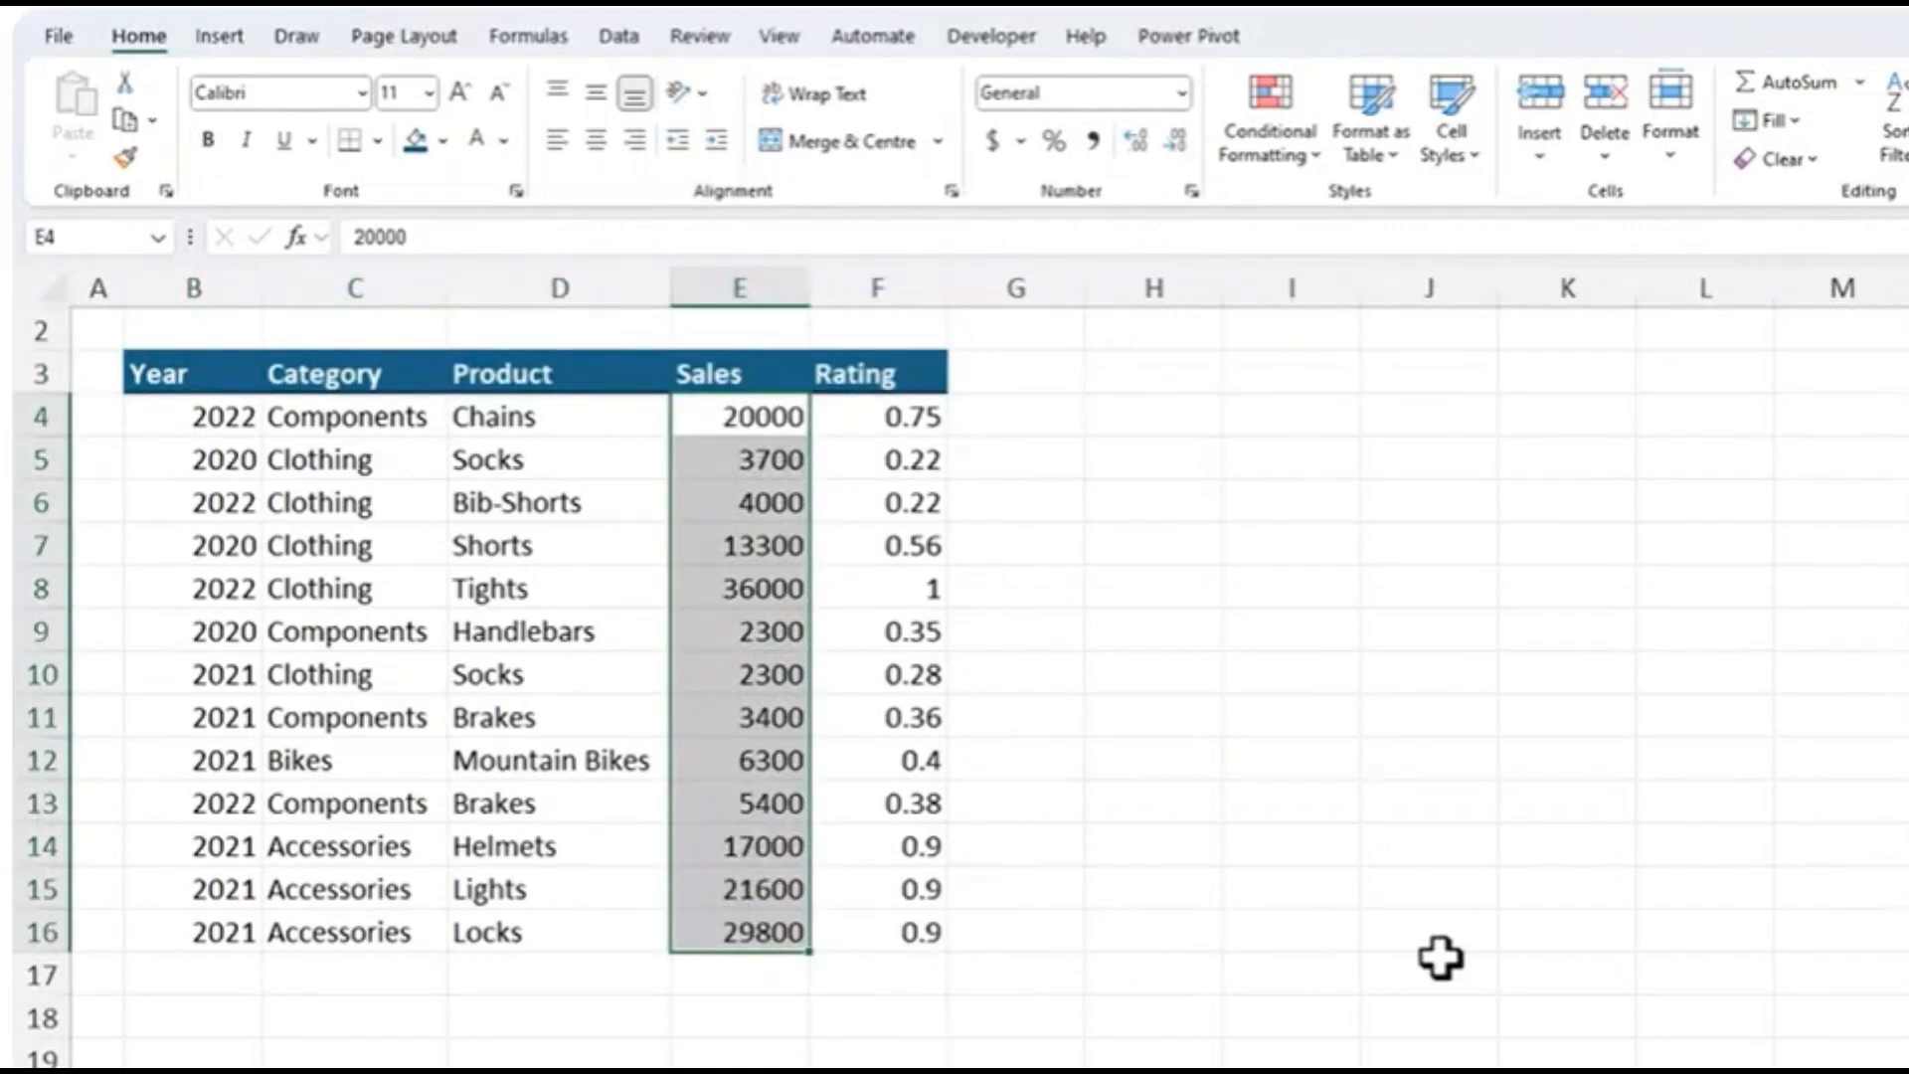
click(1095, 145)
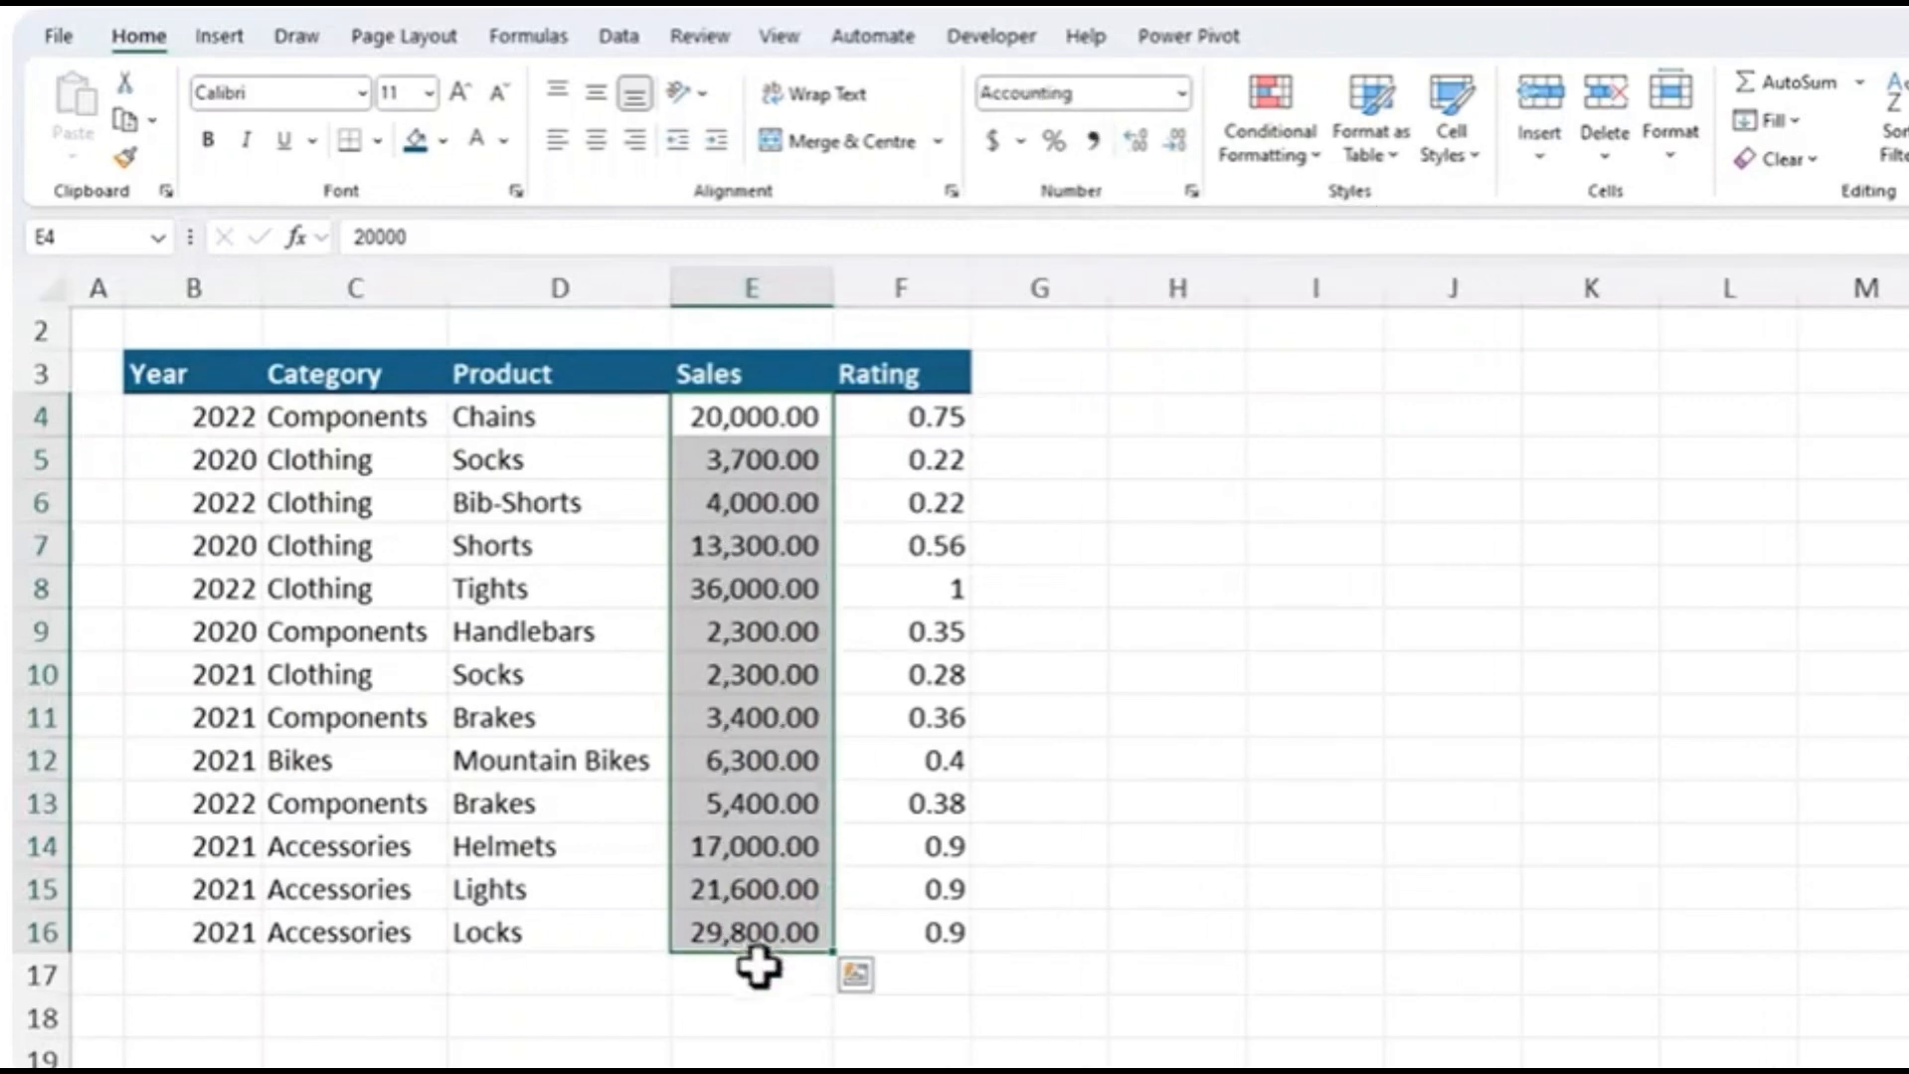
click(1173, 139)
click(1173, 139)
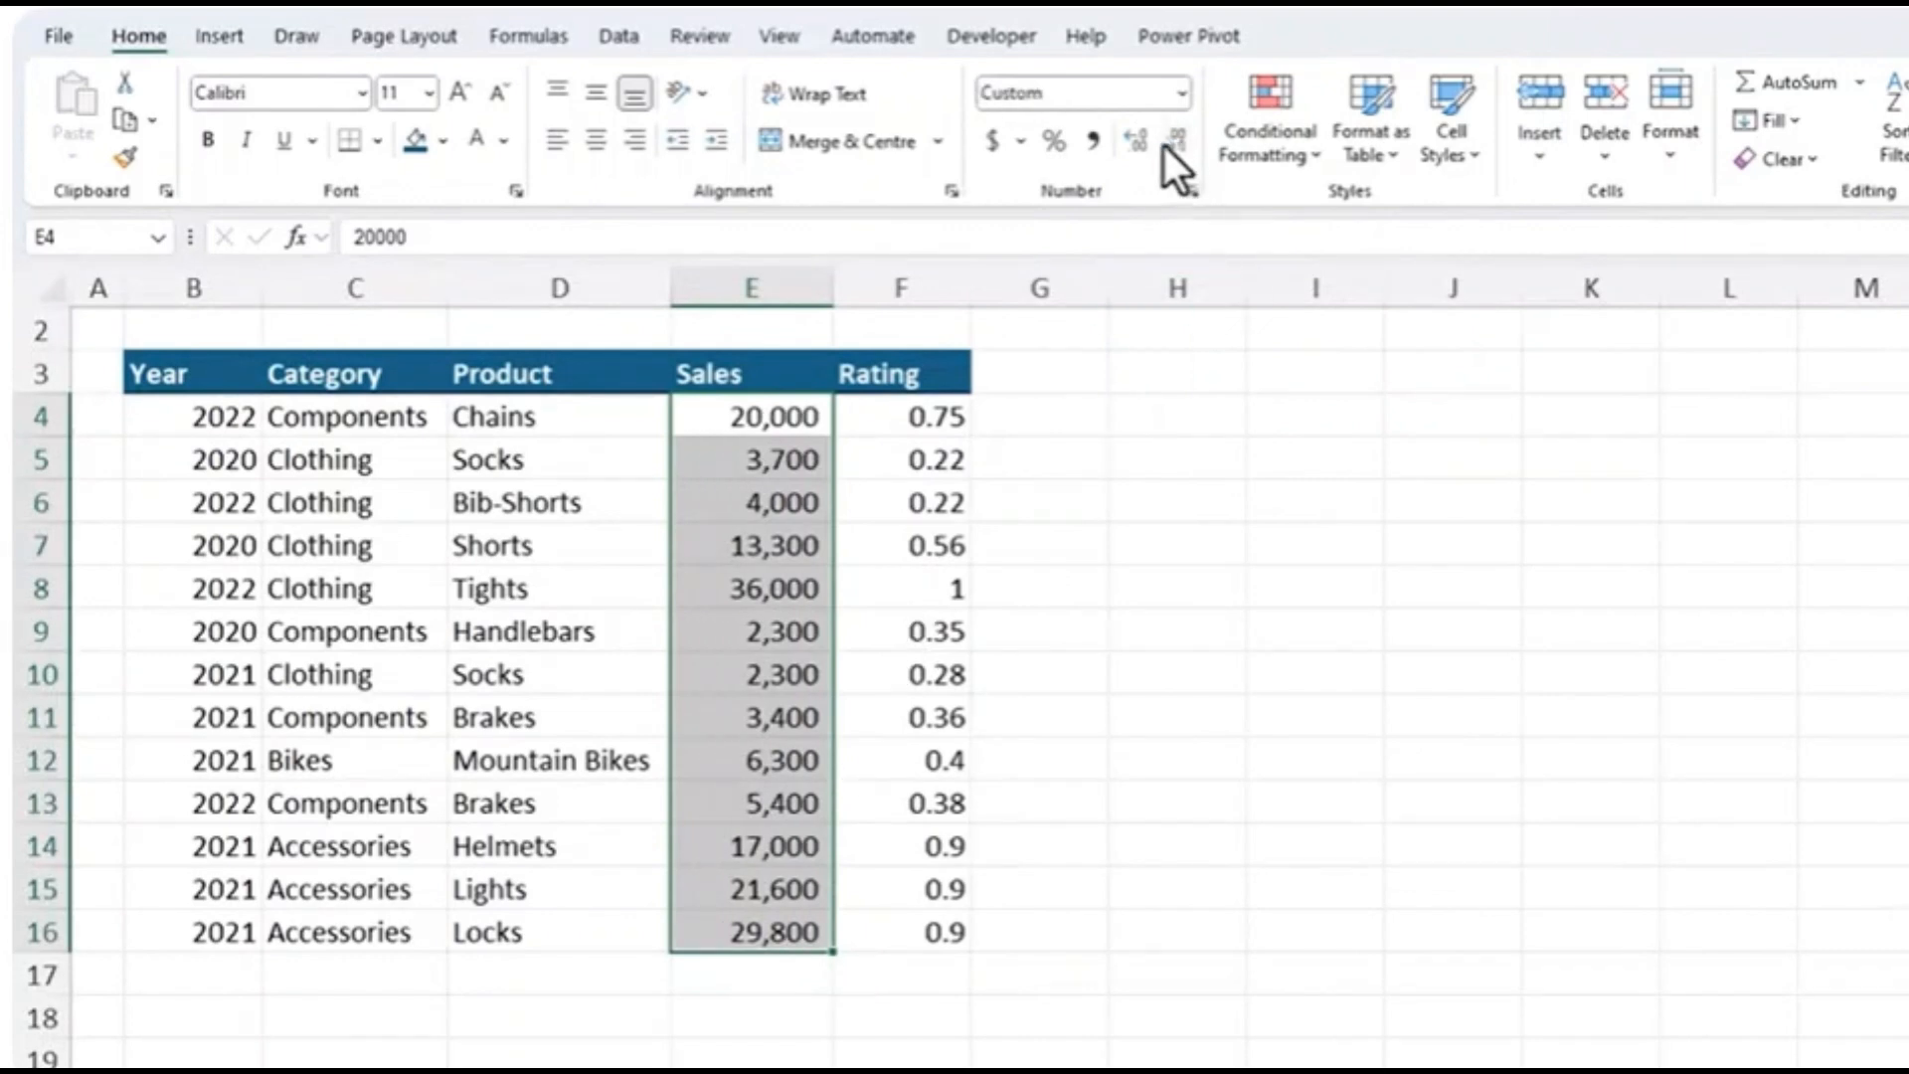
Show two decimal places on the Sales values and remove them again
click(1138, 146)
click(1138, 145)
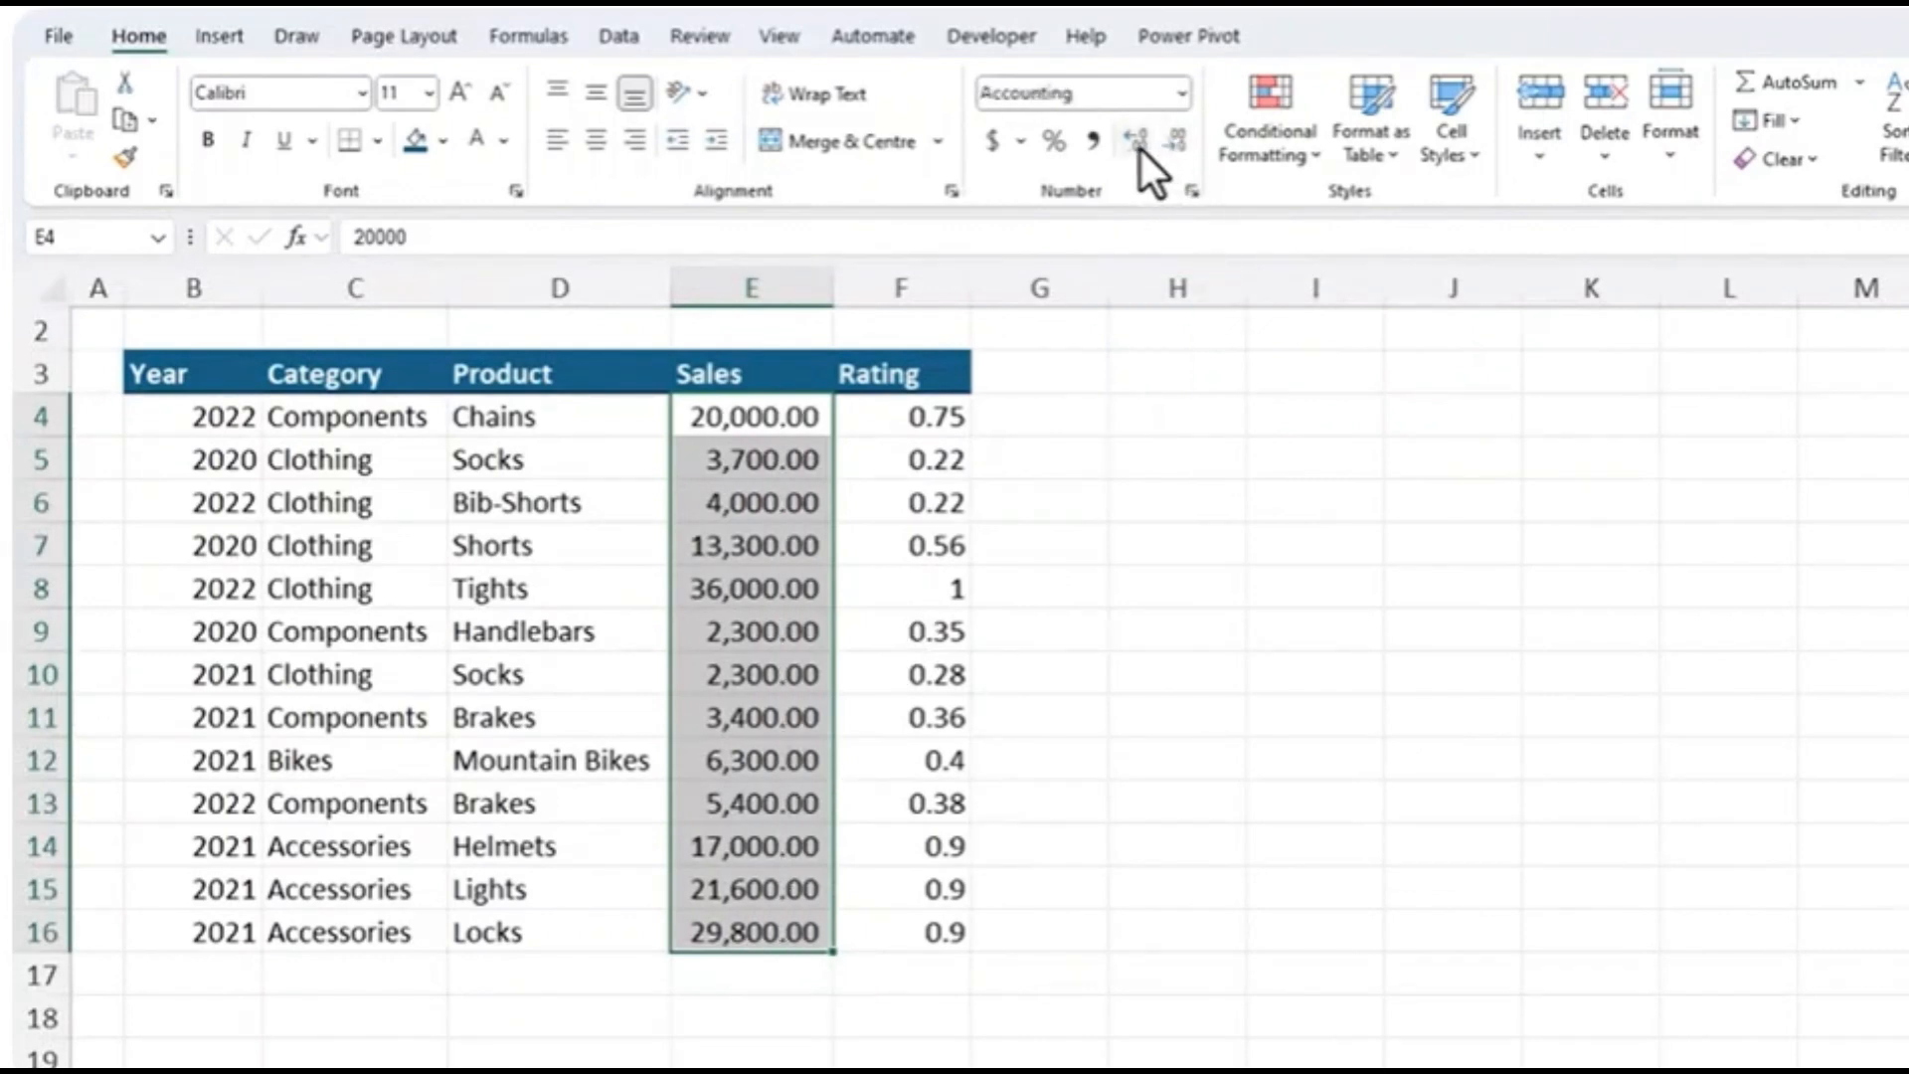
click(1178, 147)
click(1178, 146)
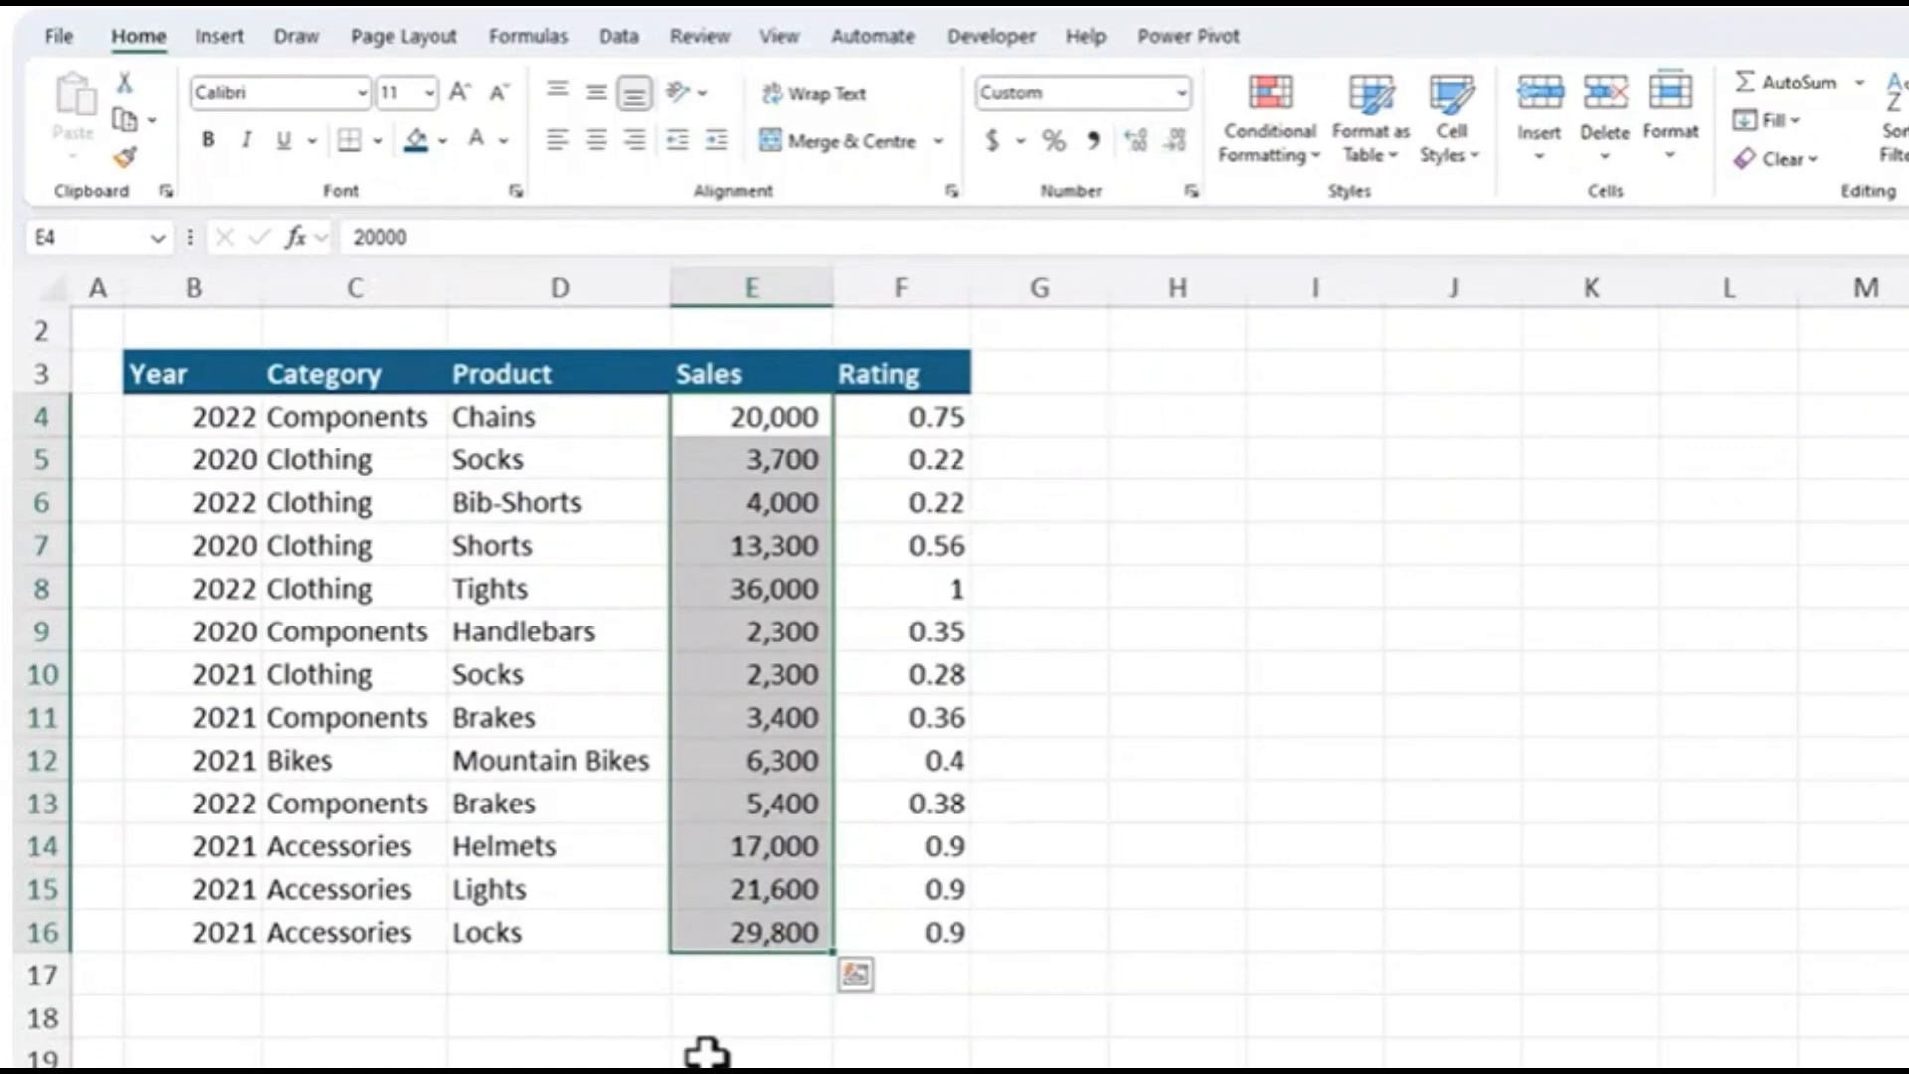
Format the Rating values in F4:F16 as percentages
drag(887, 418, 862, 922)
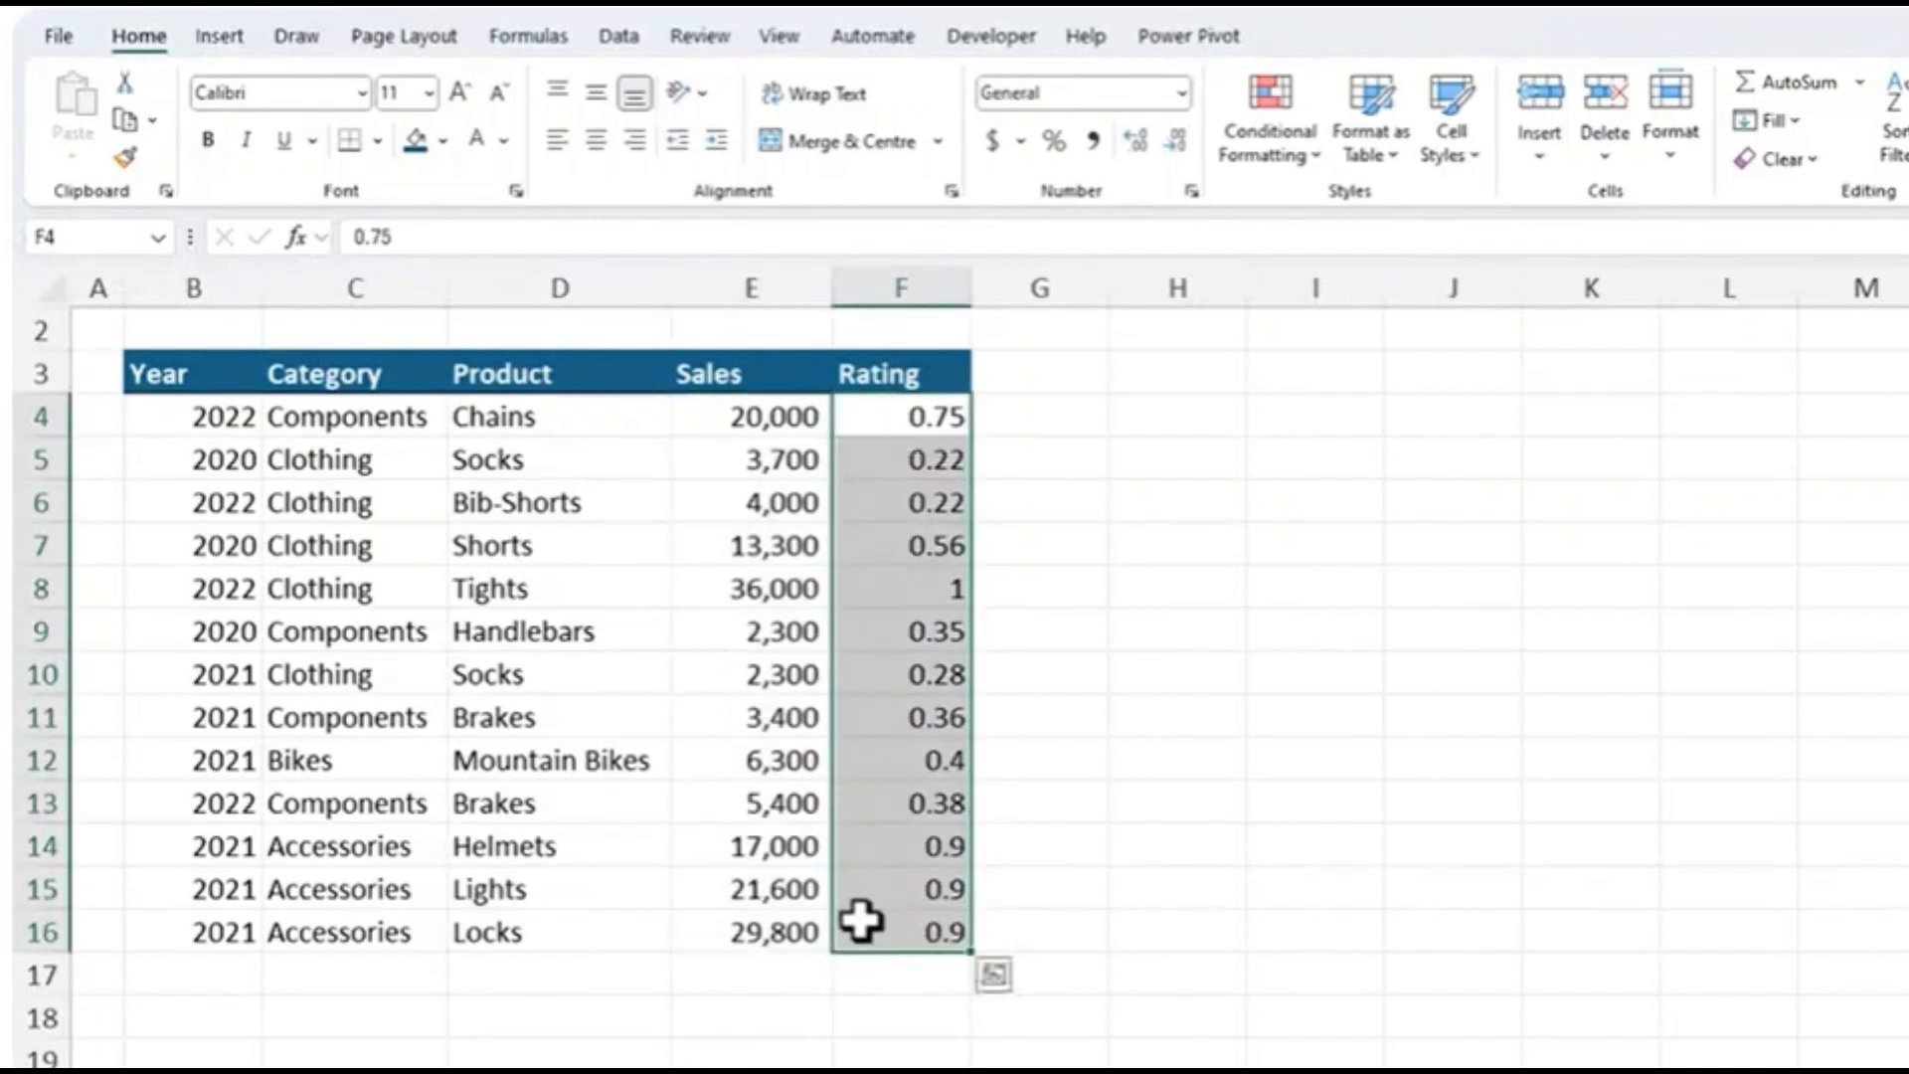
click(1055, 146)
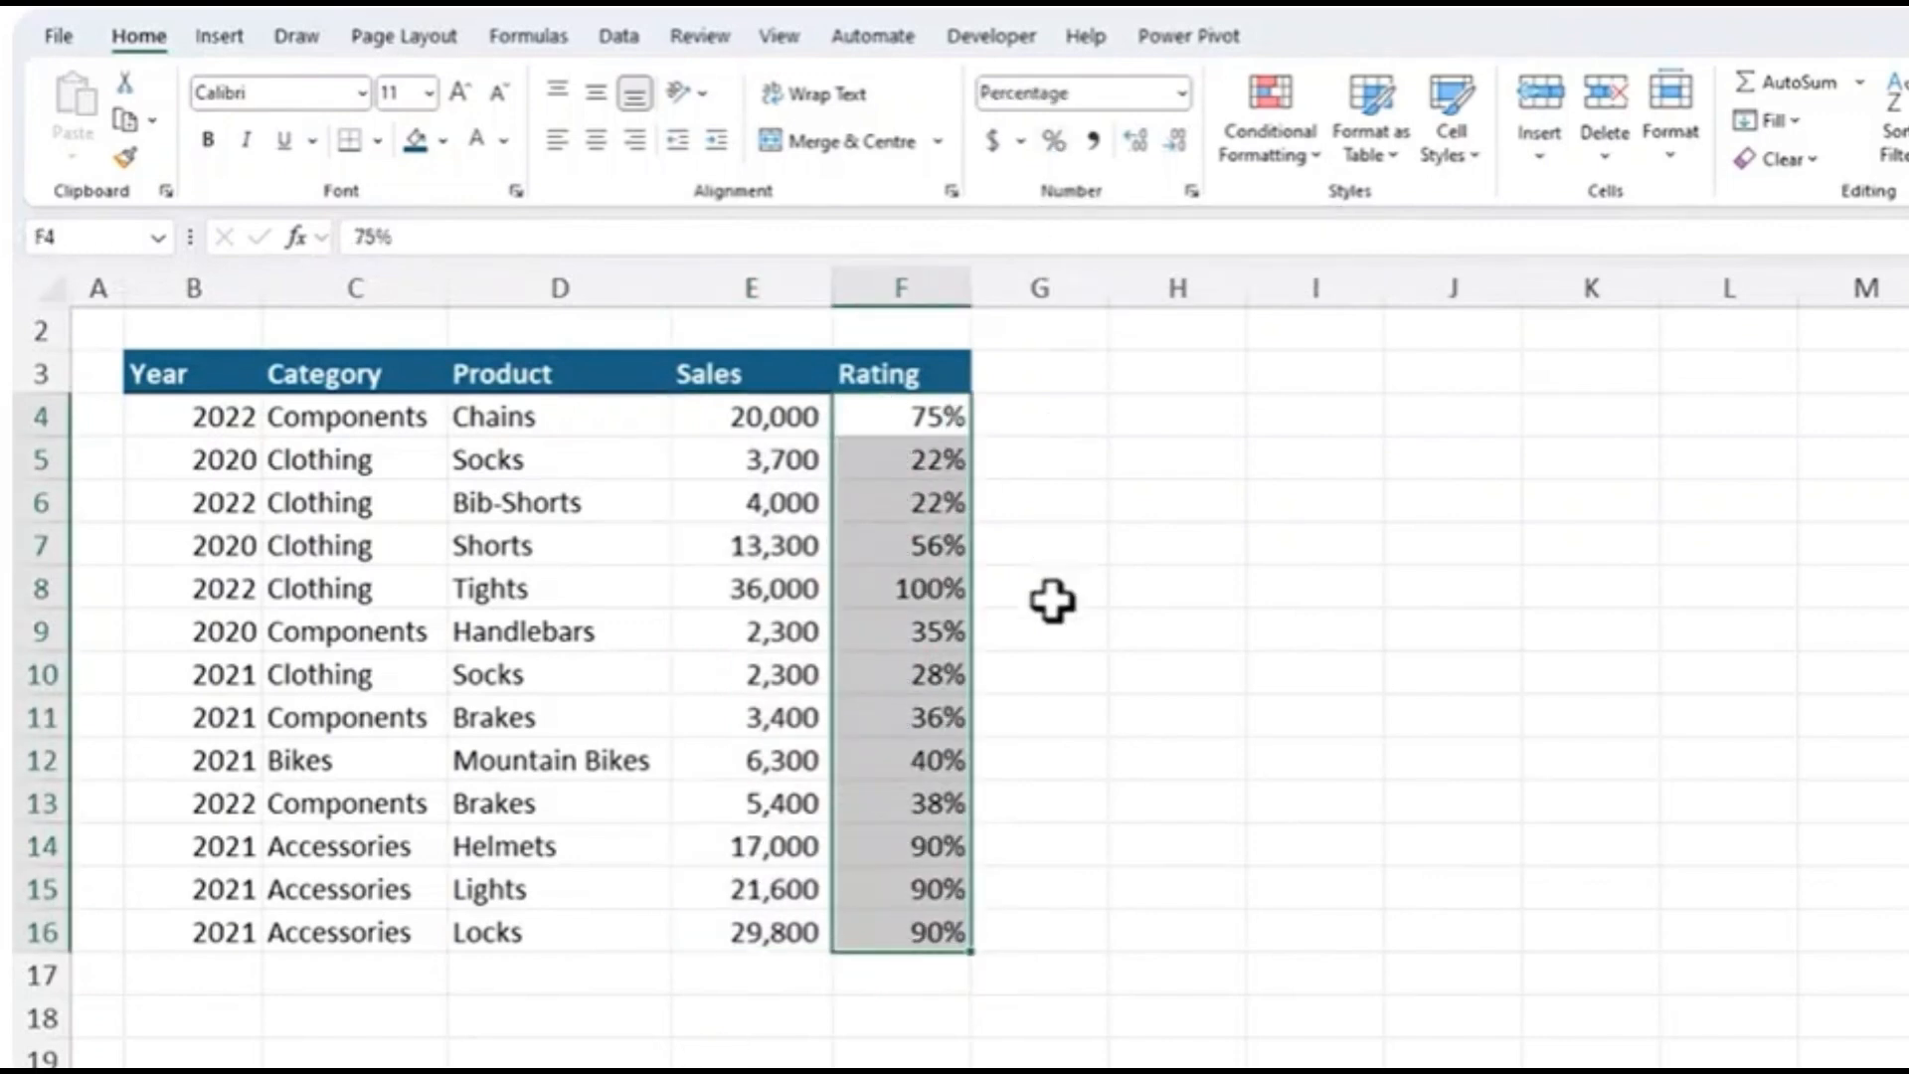
key(Left)
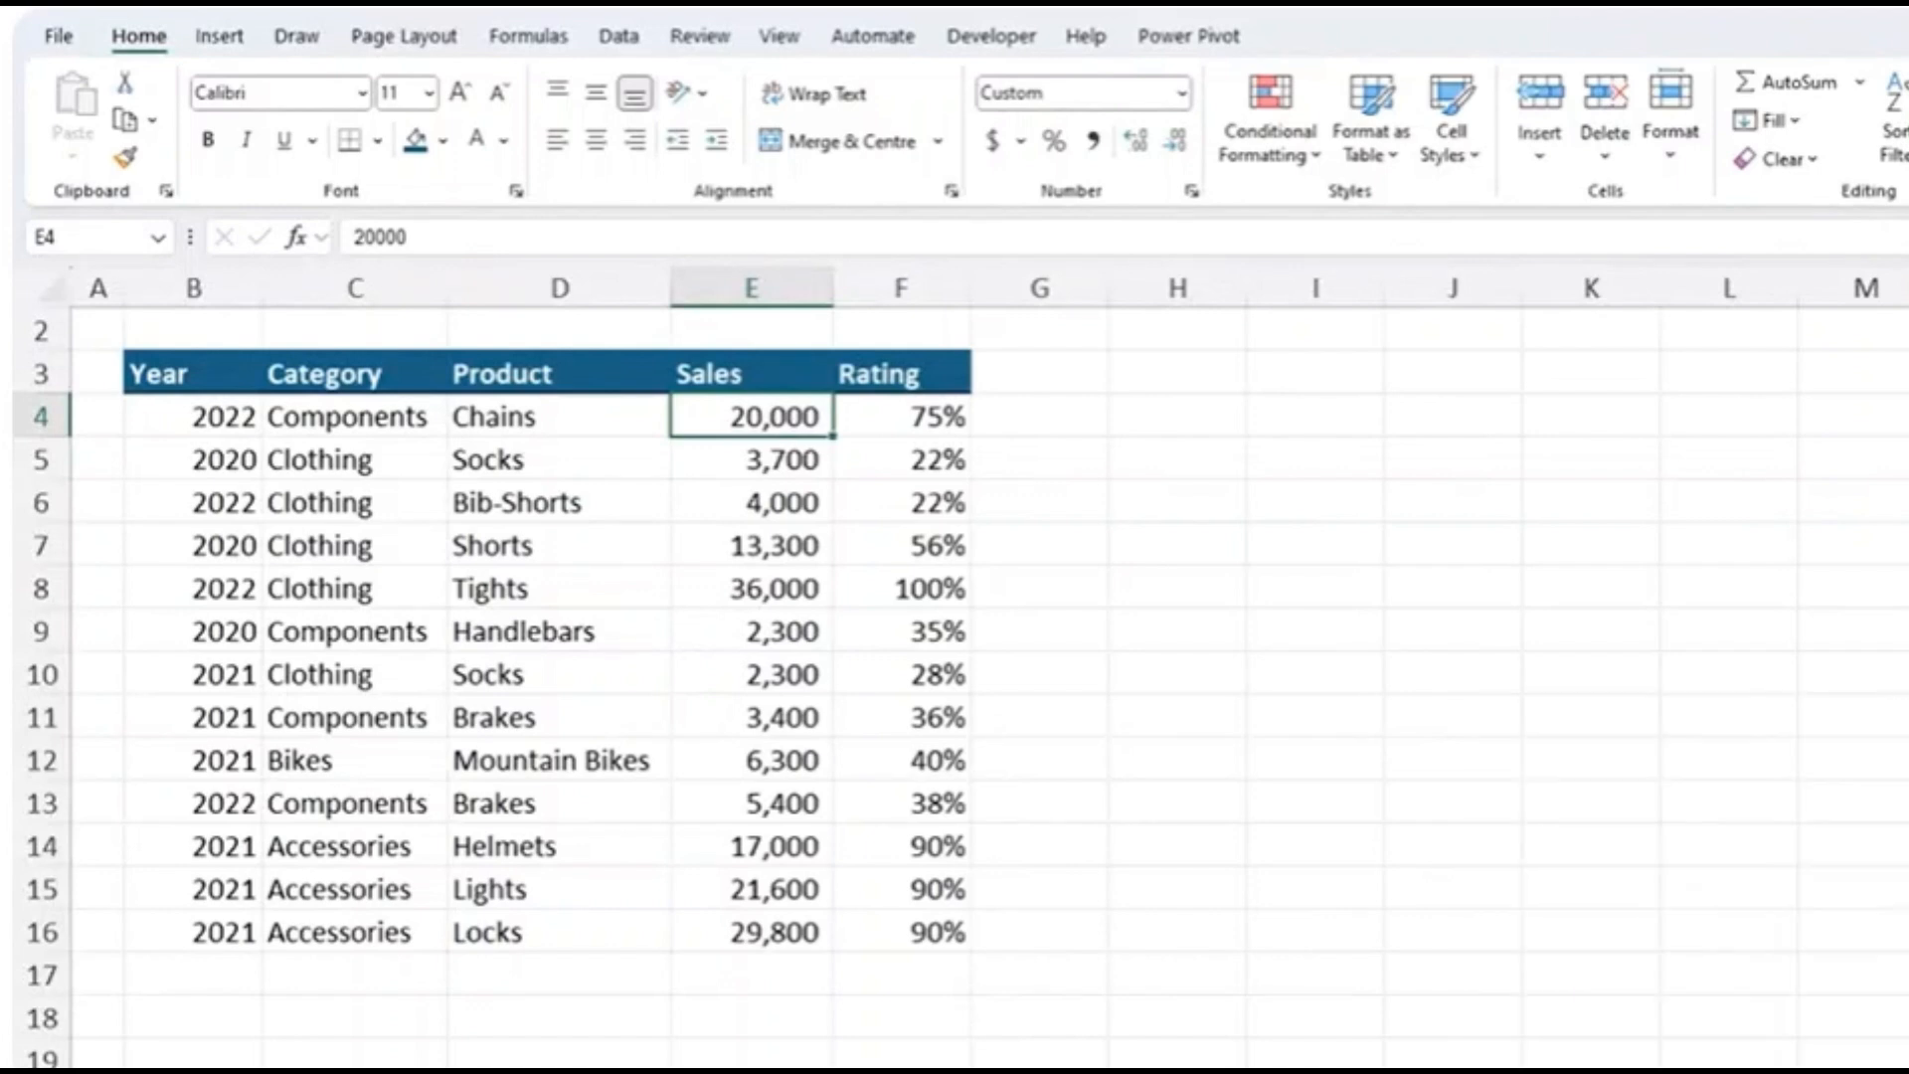
Add solid-fill orange data bars to the Sales values in E4:E16 with conditional formatting
drag(784, 414, 773, 923)
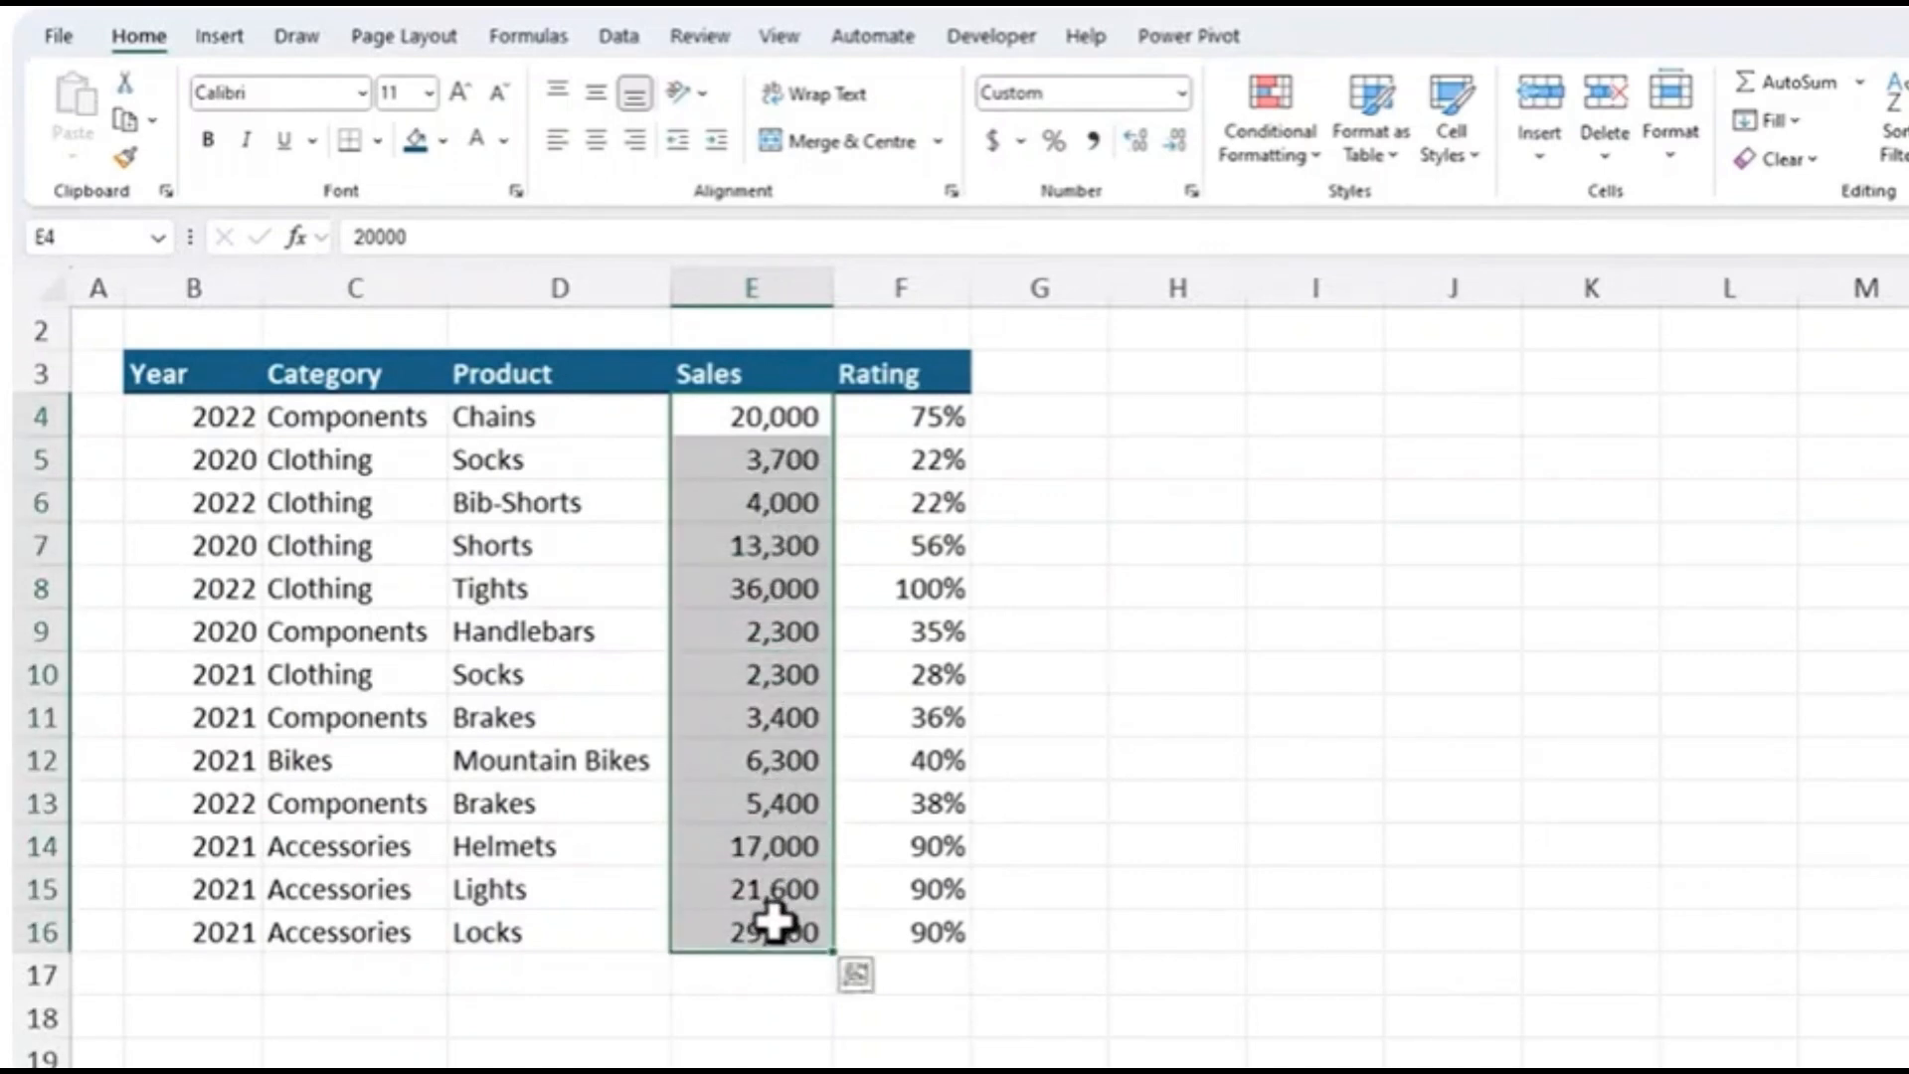
click(1233, 155)
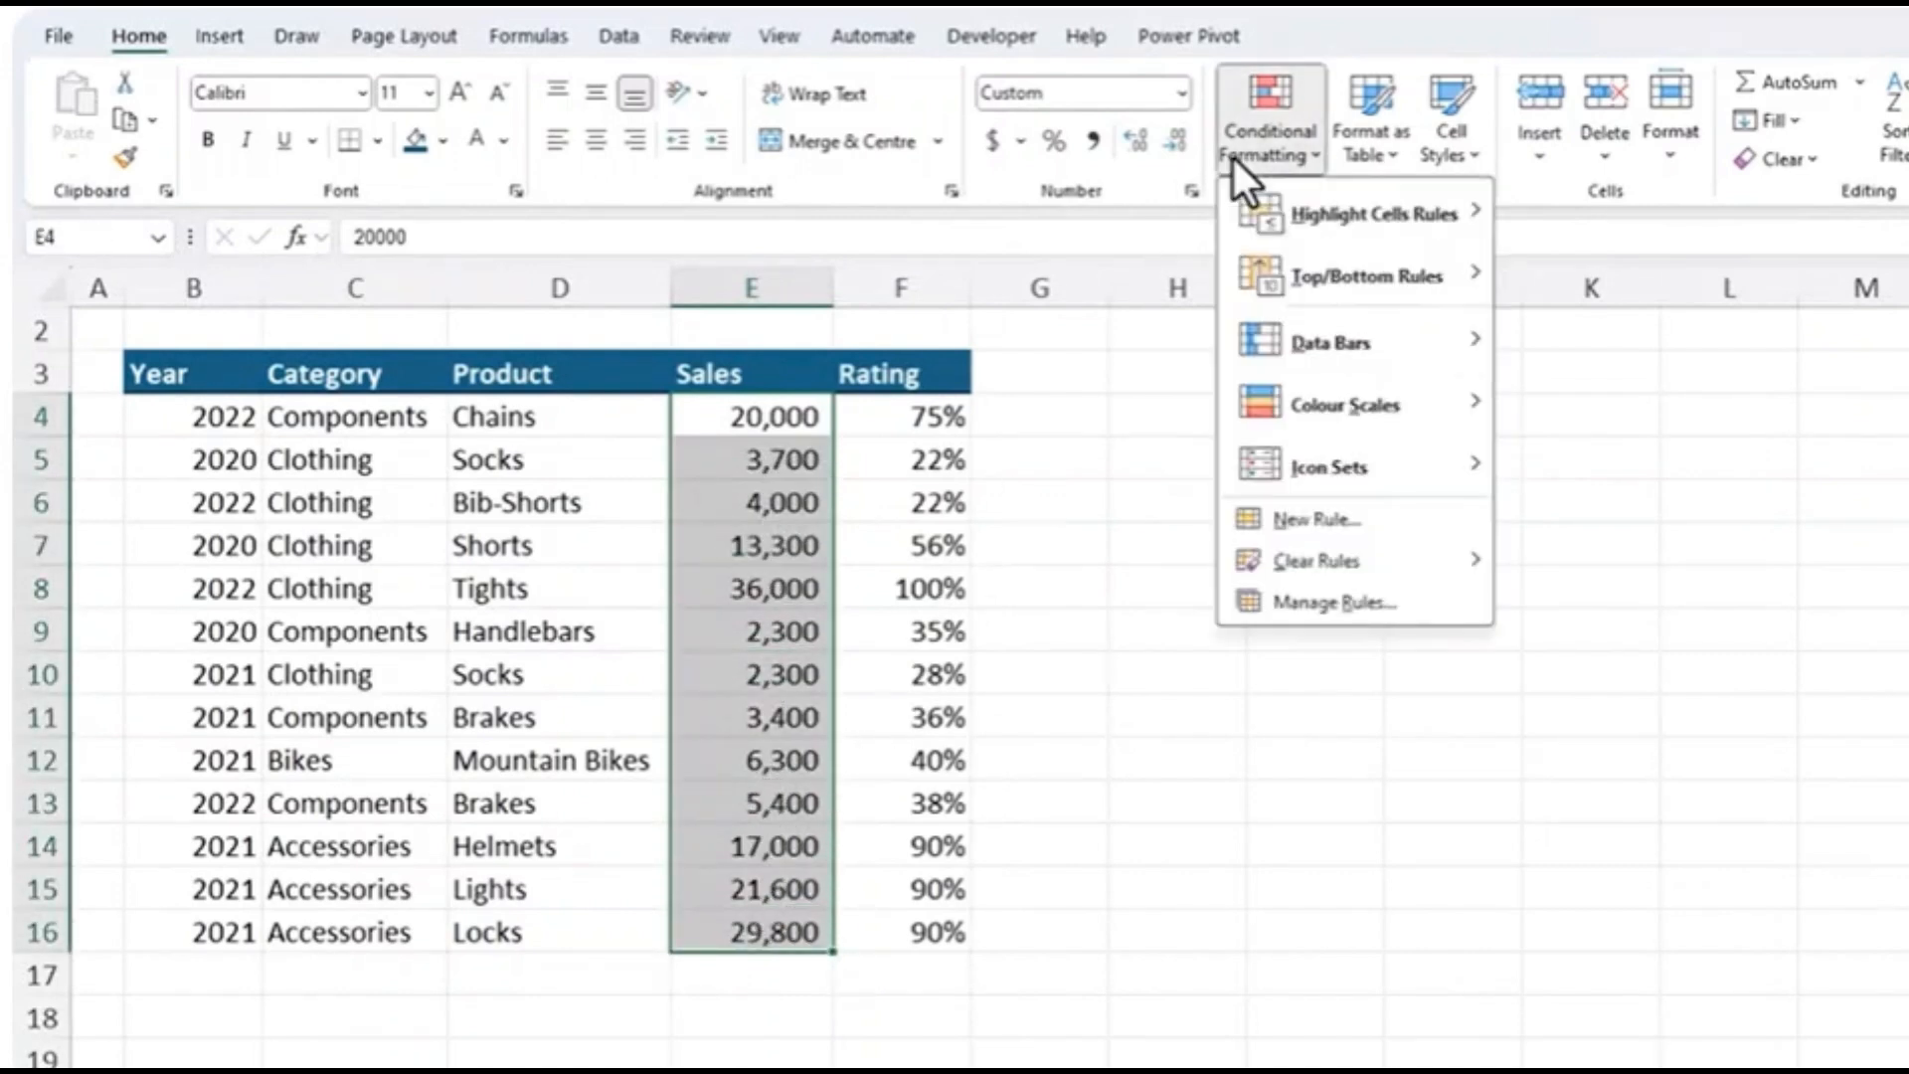
mouse_move(1369, 342)
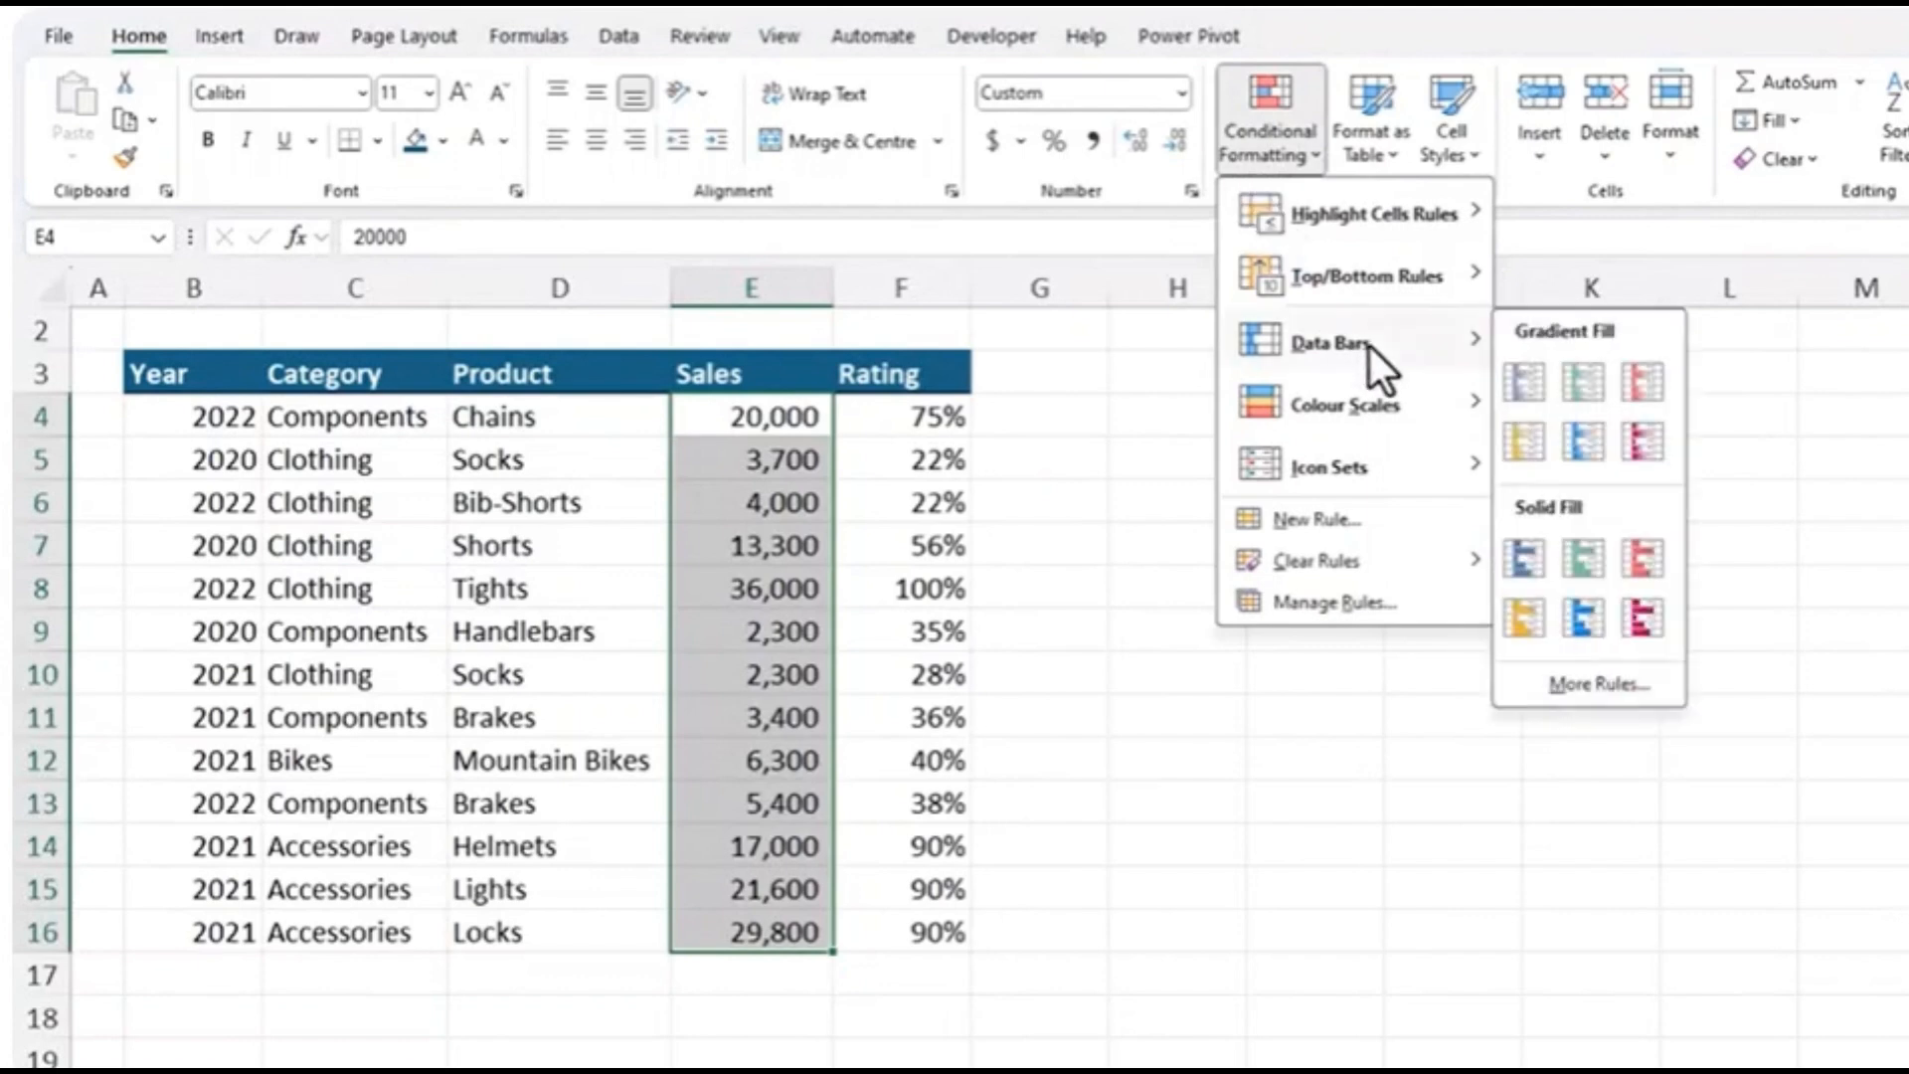
click(1513, 616)
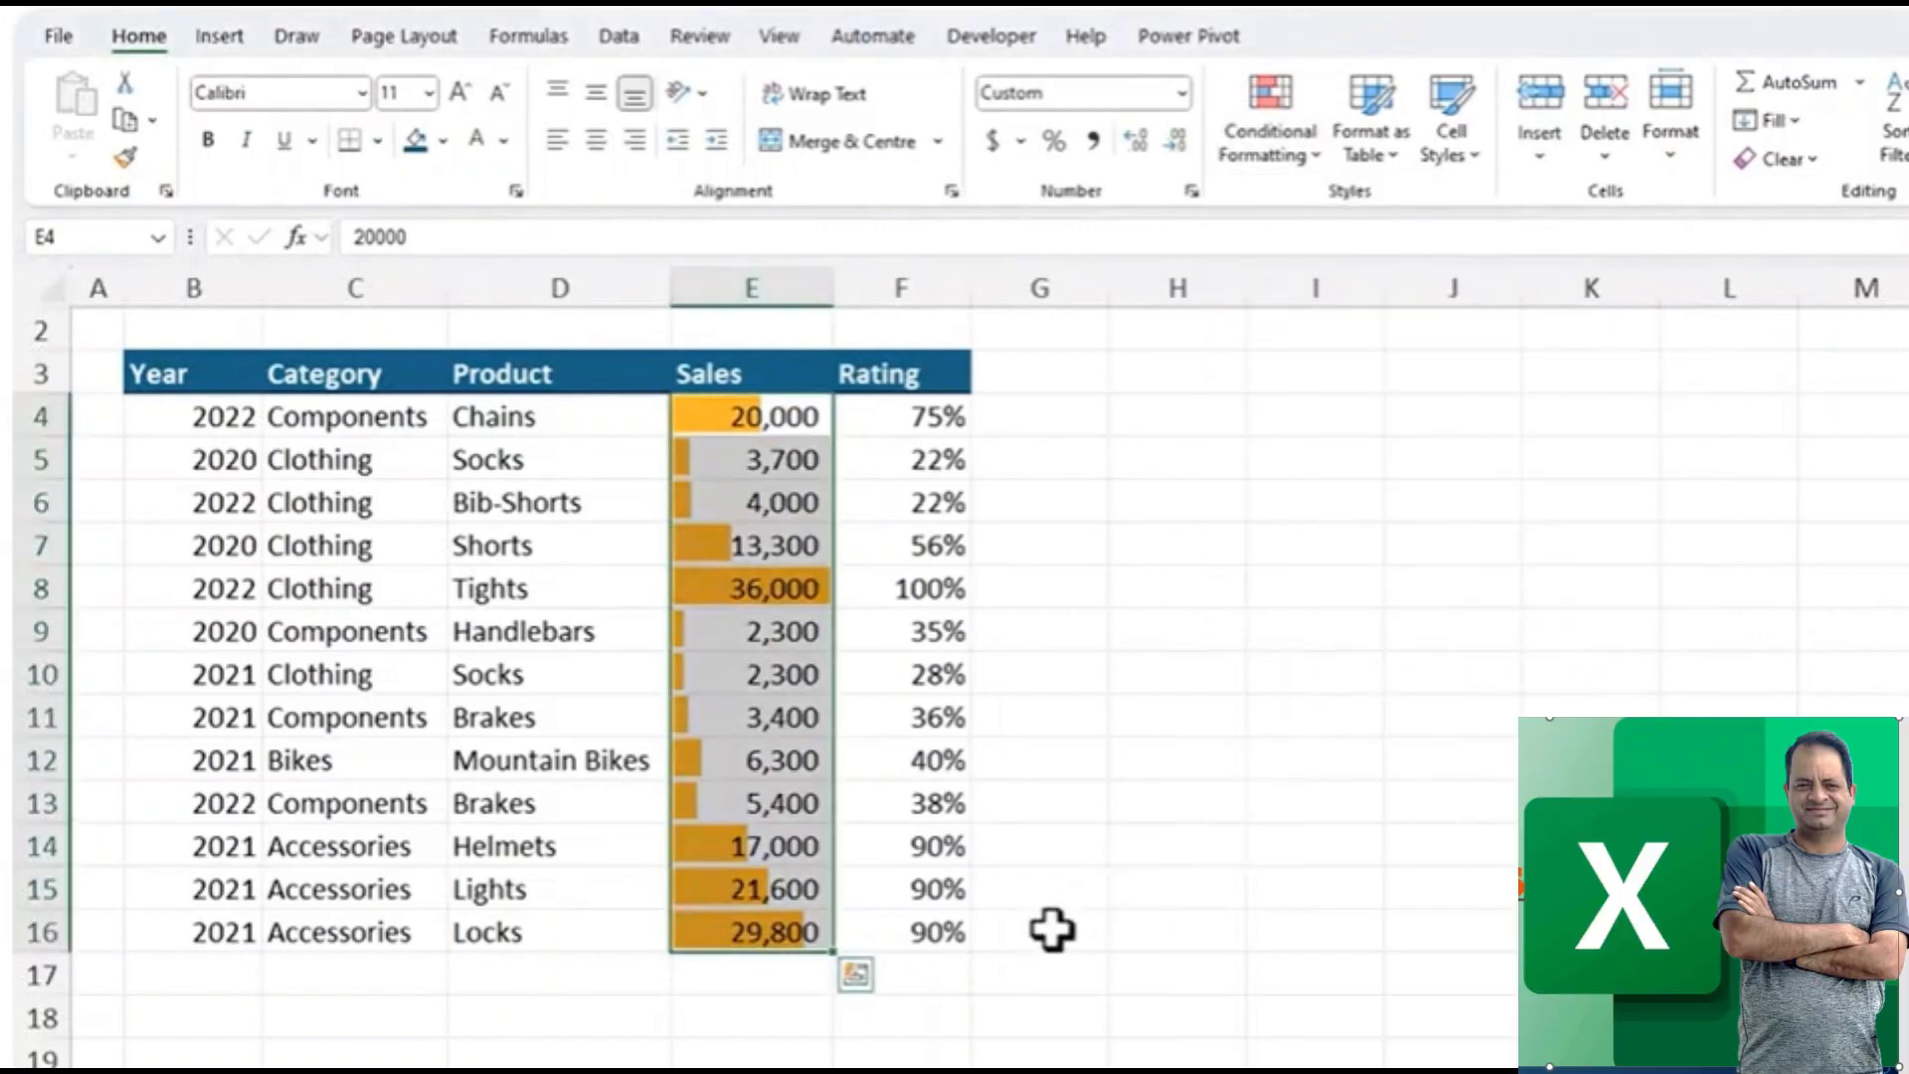
click(1052, 930)
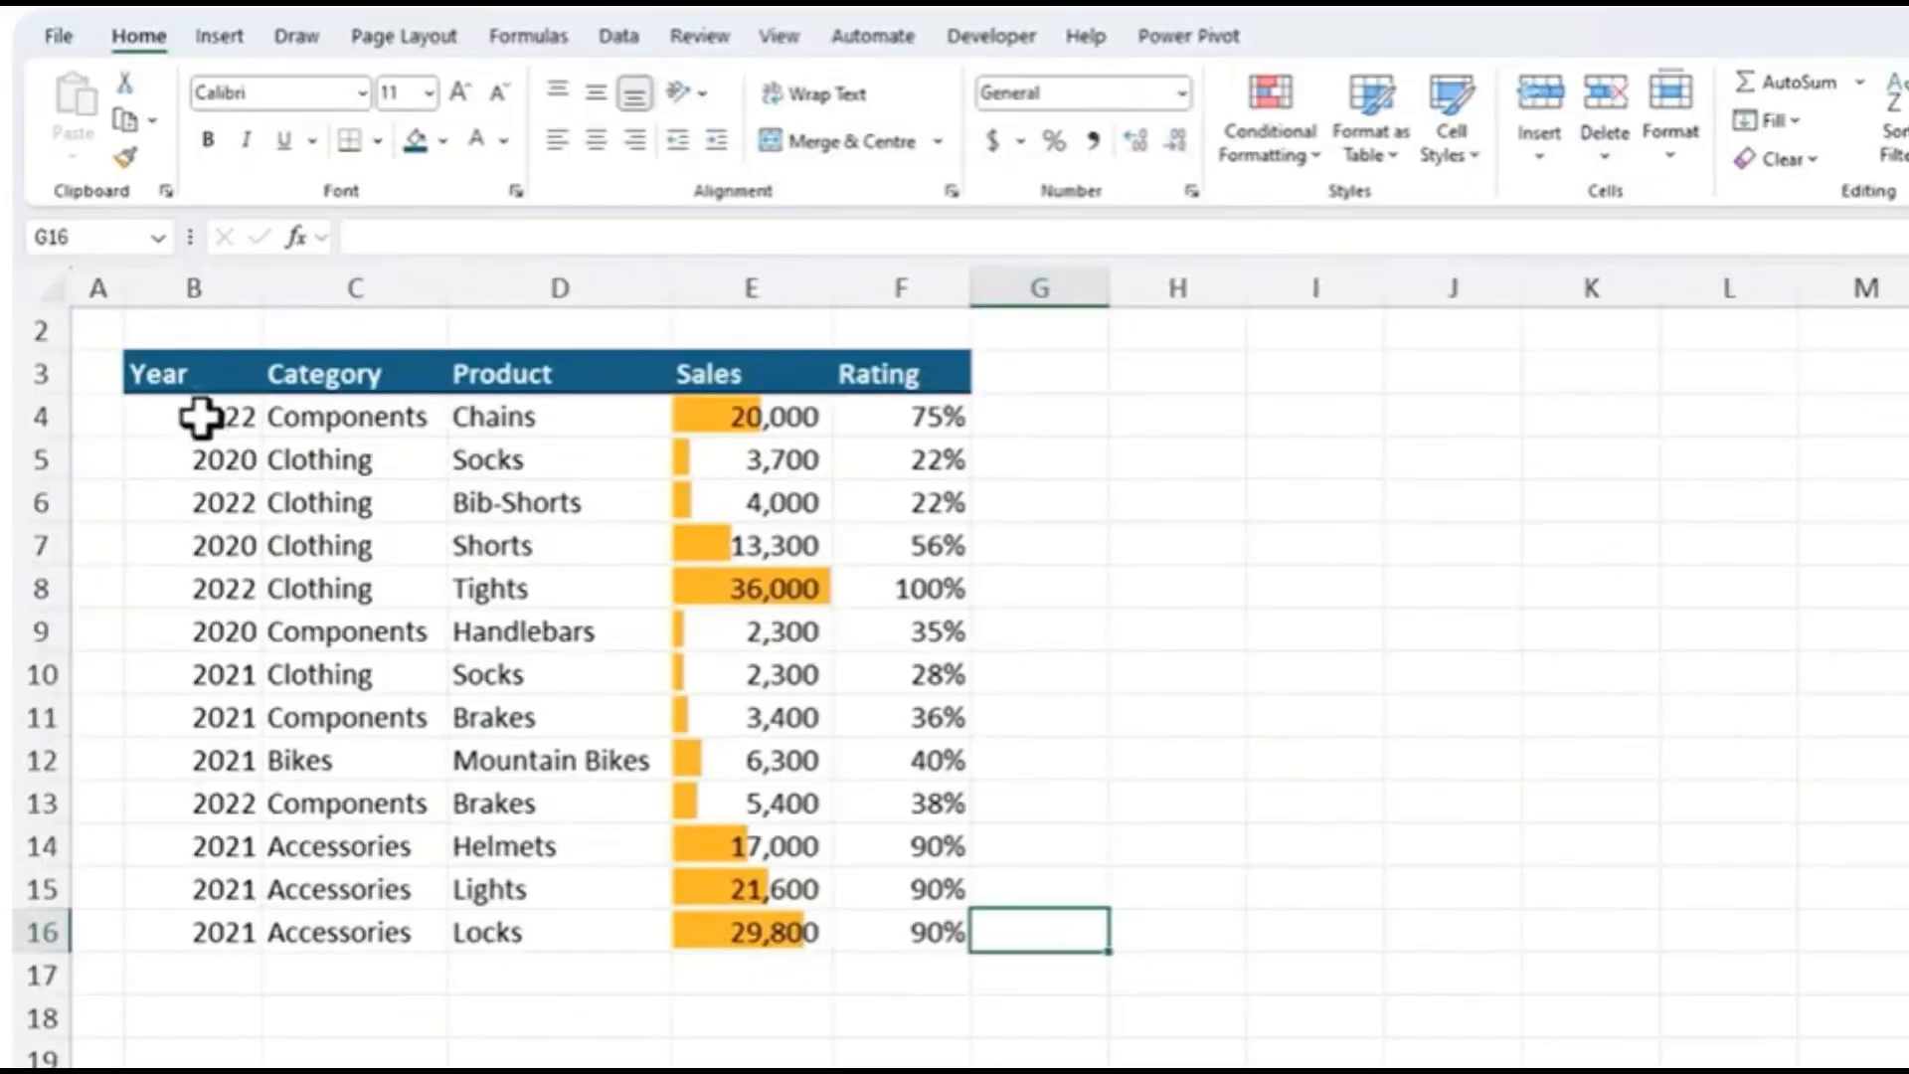
Select the whole table B3:F16 and sort it in ascending order by Year
click(221, 416)
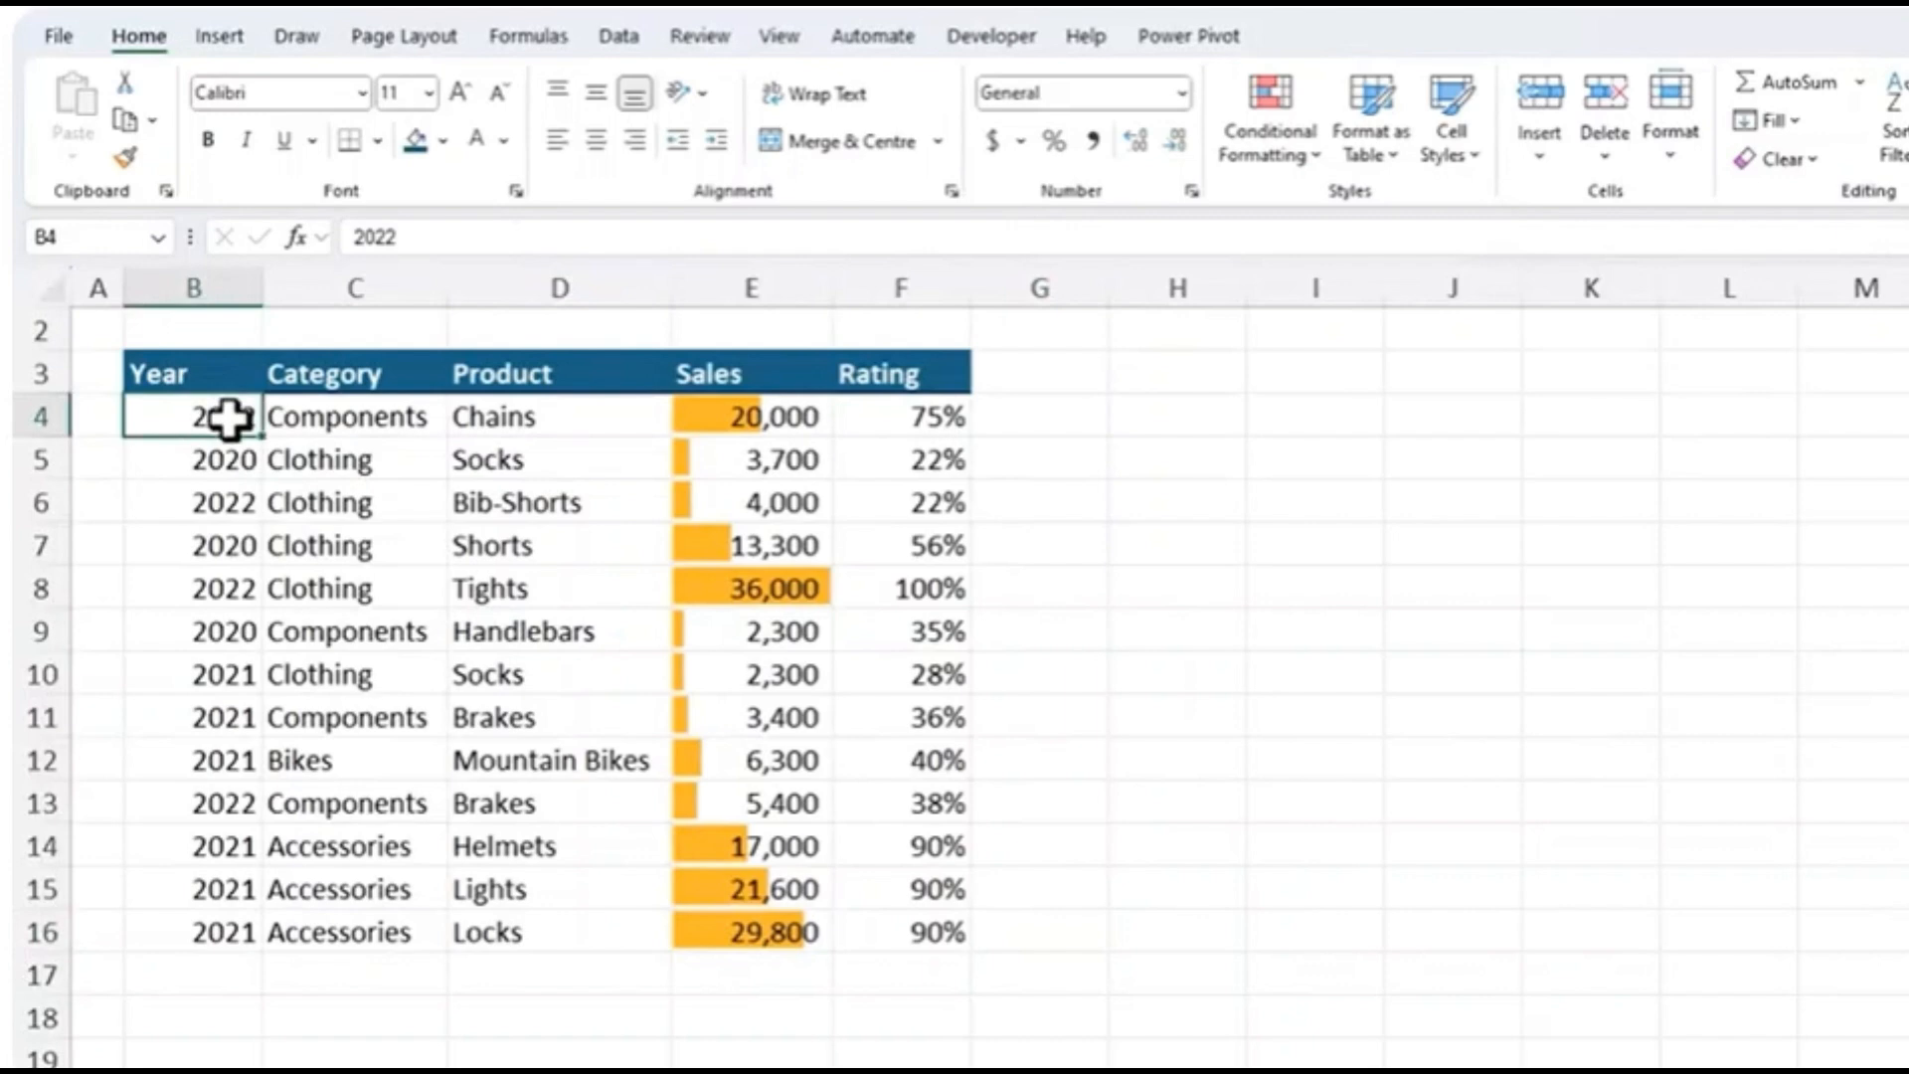
click(213, 378)
key(ctrl+shift+Down)
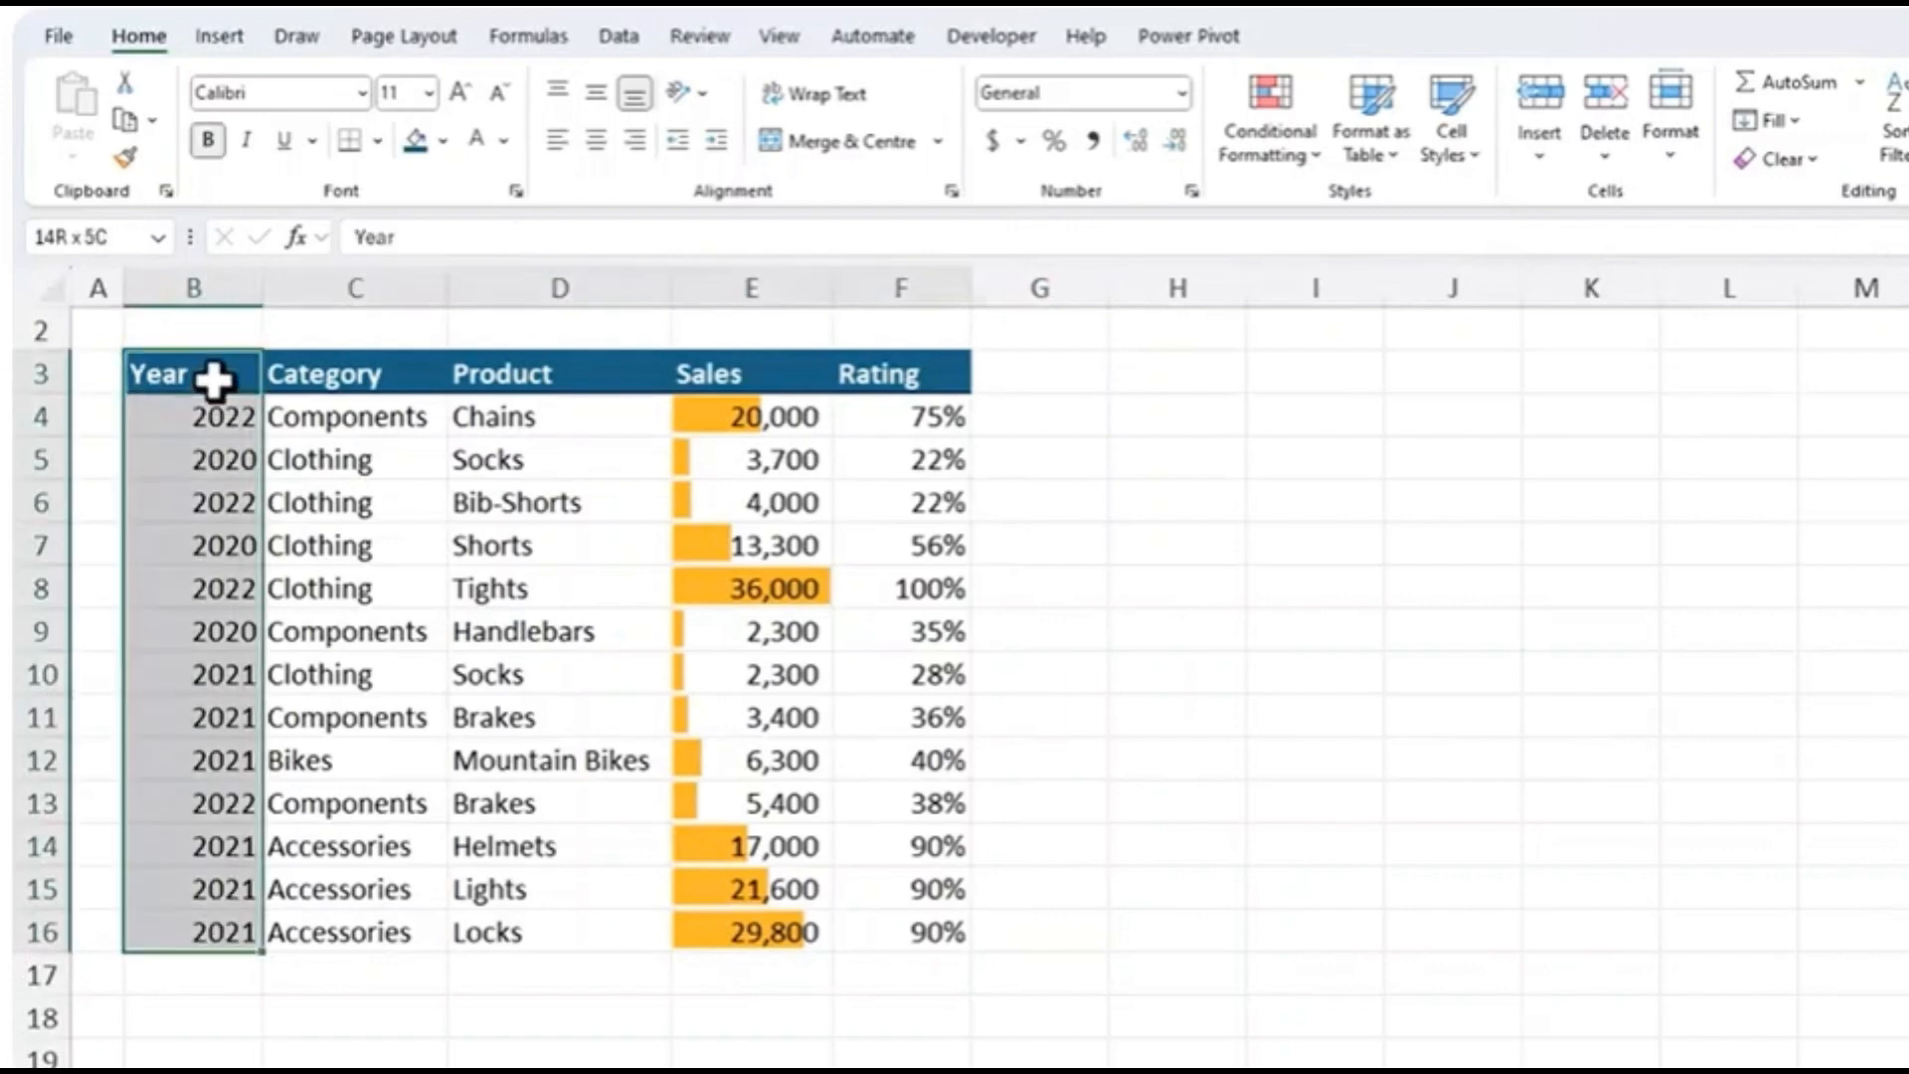
key(ctrl+shift+Right)
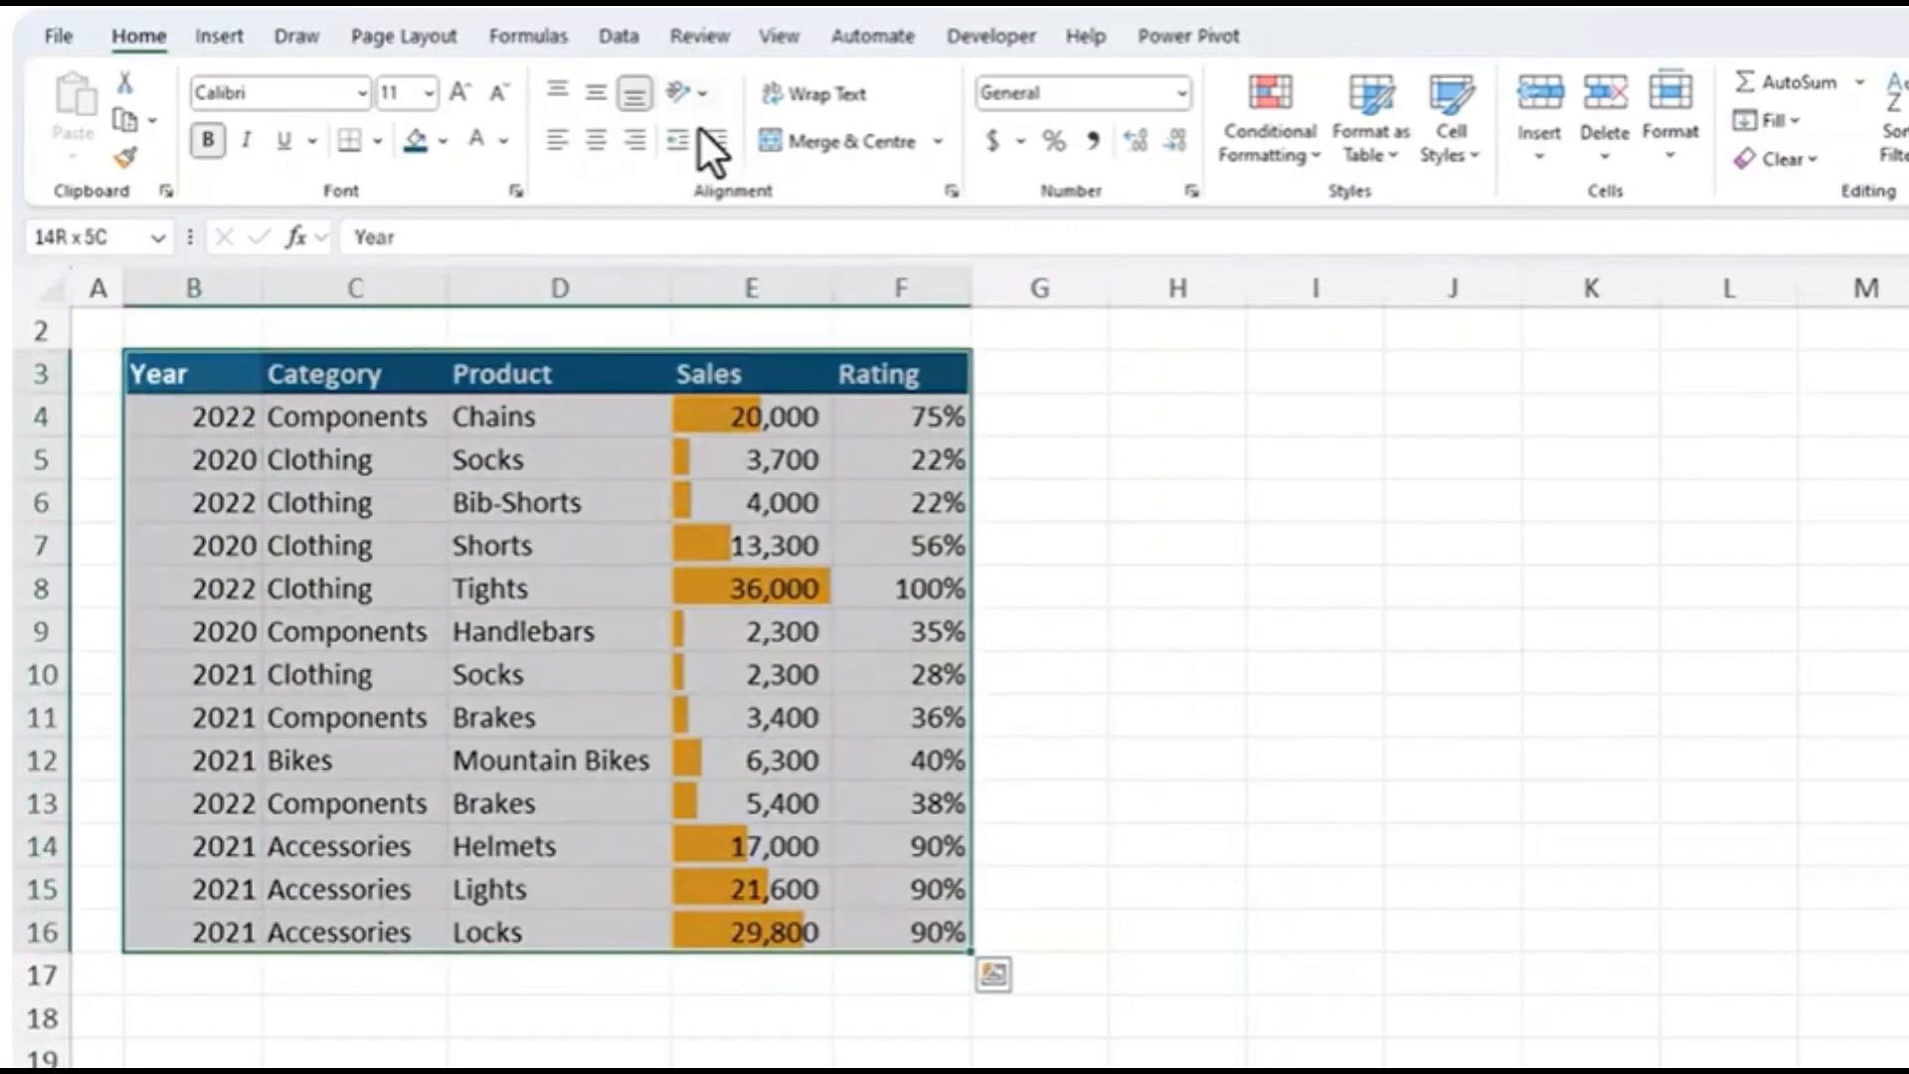
click(636, 37)
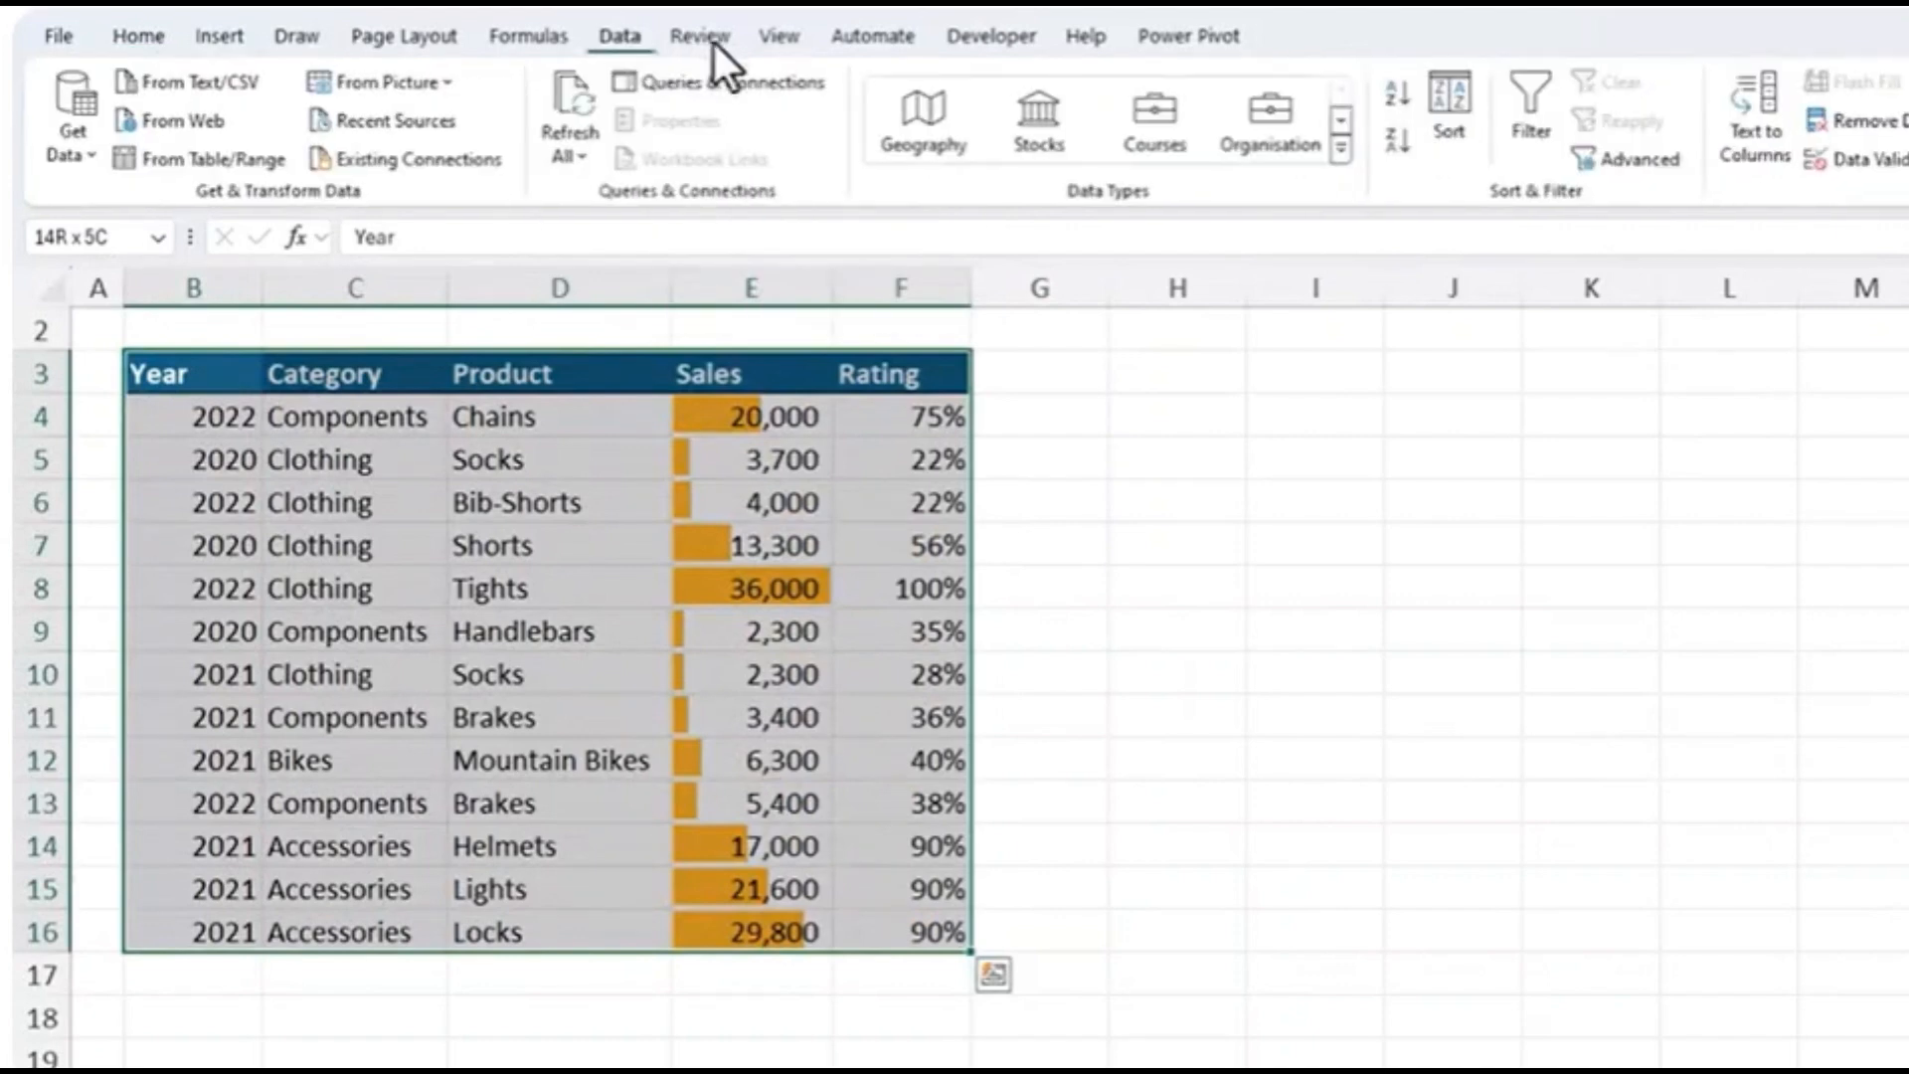
click(1398, 96)
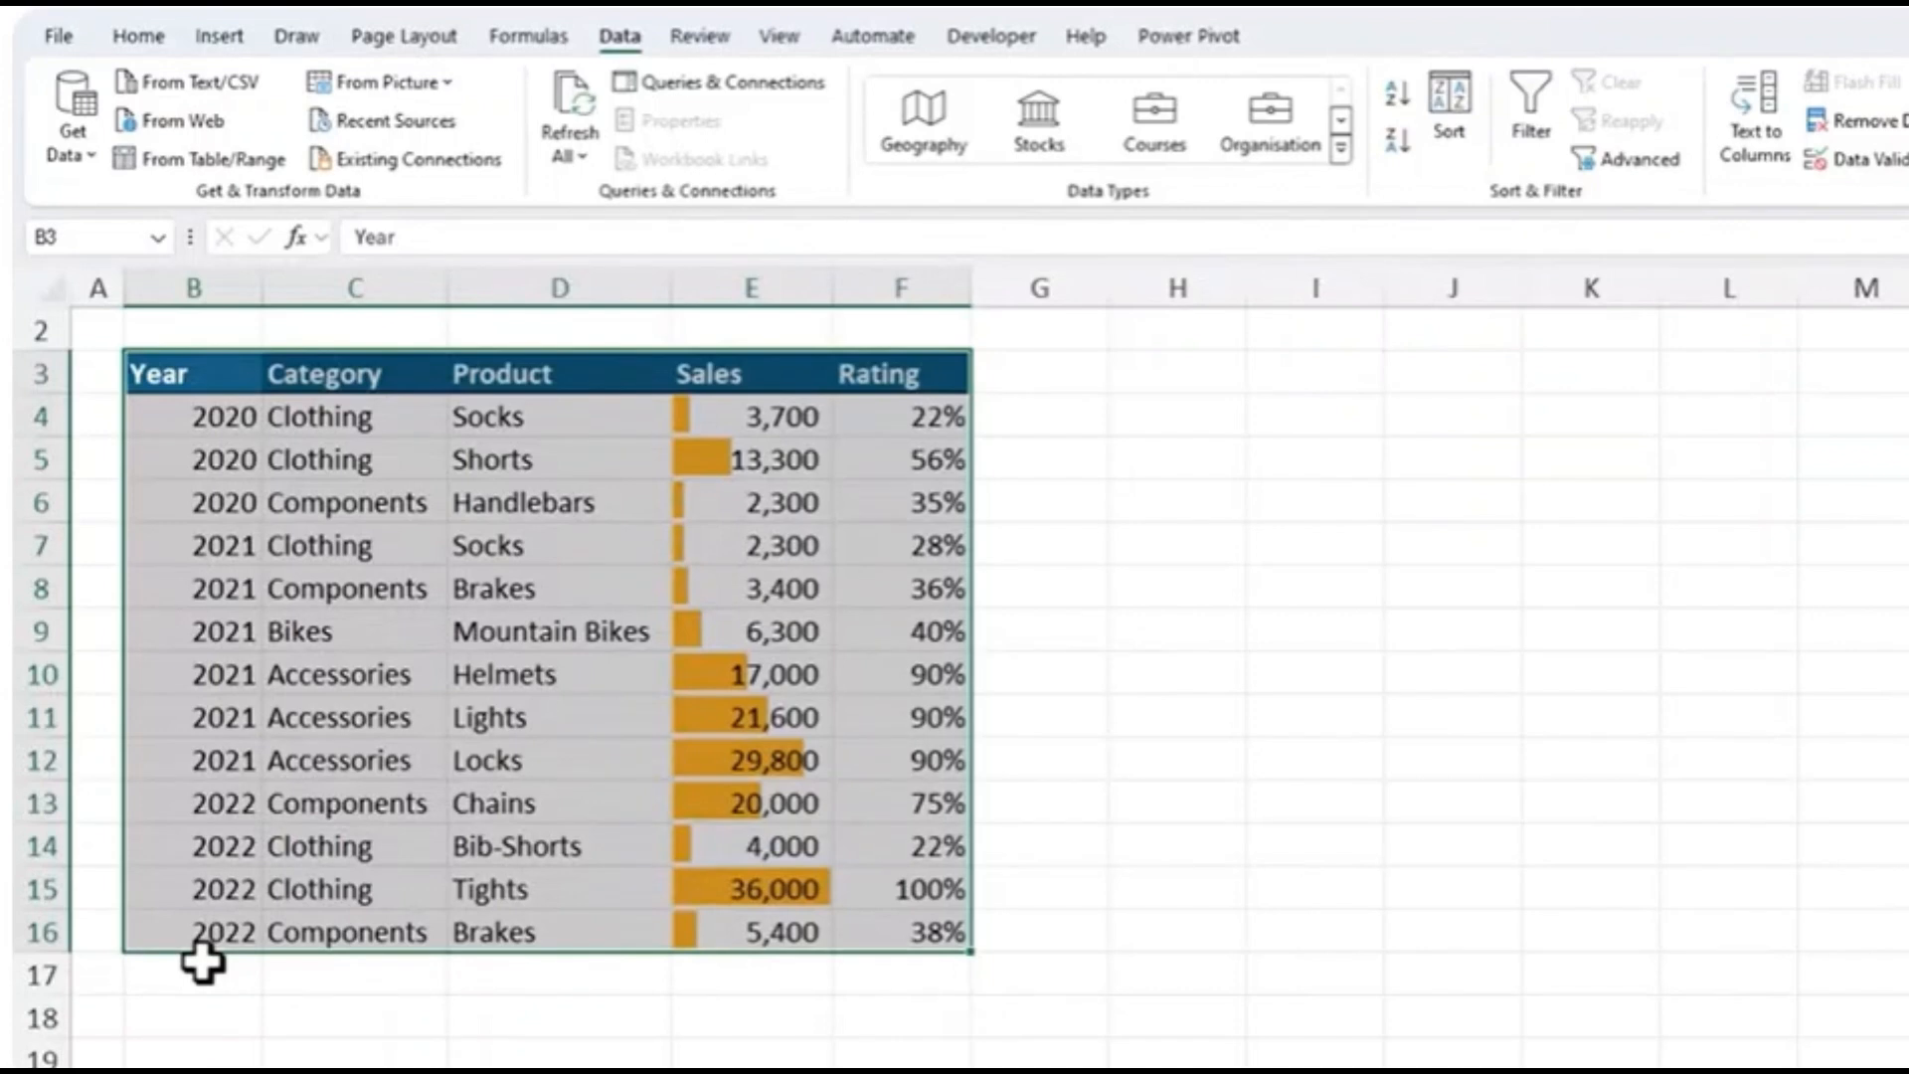
Set up a custom sort of the table by Year on cell values, smallest to largest
click(1450, 139)
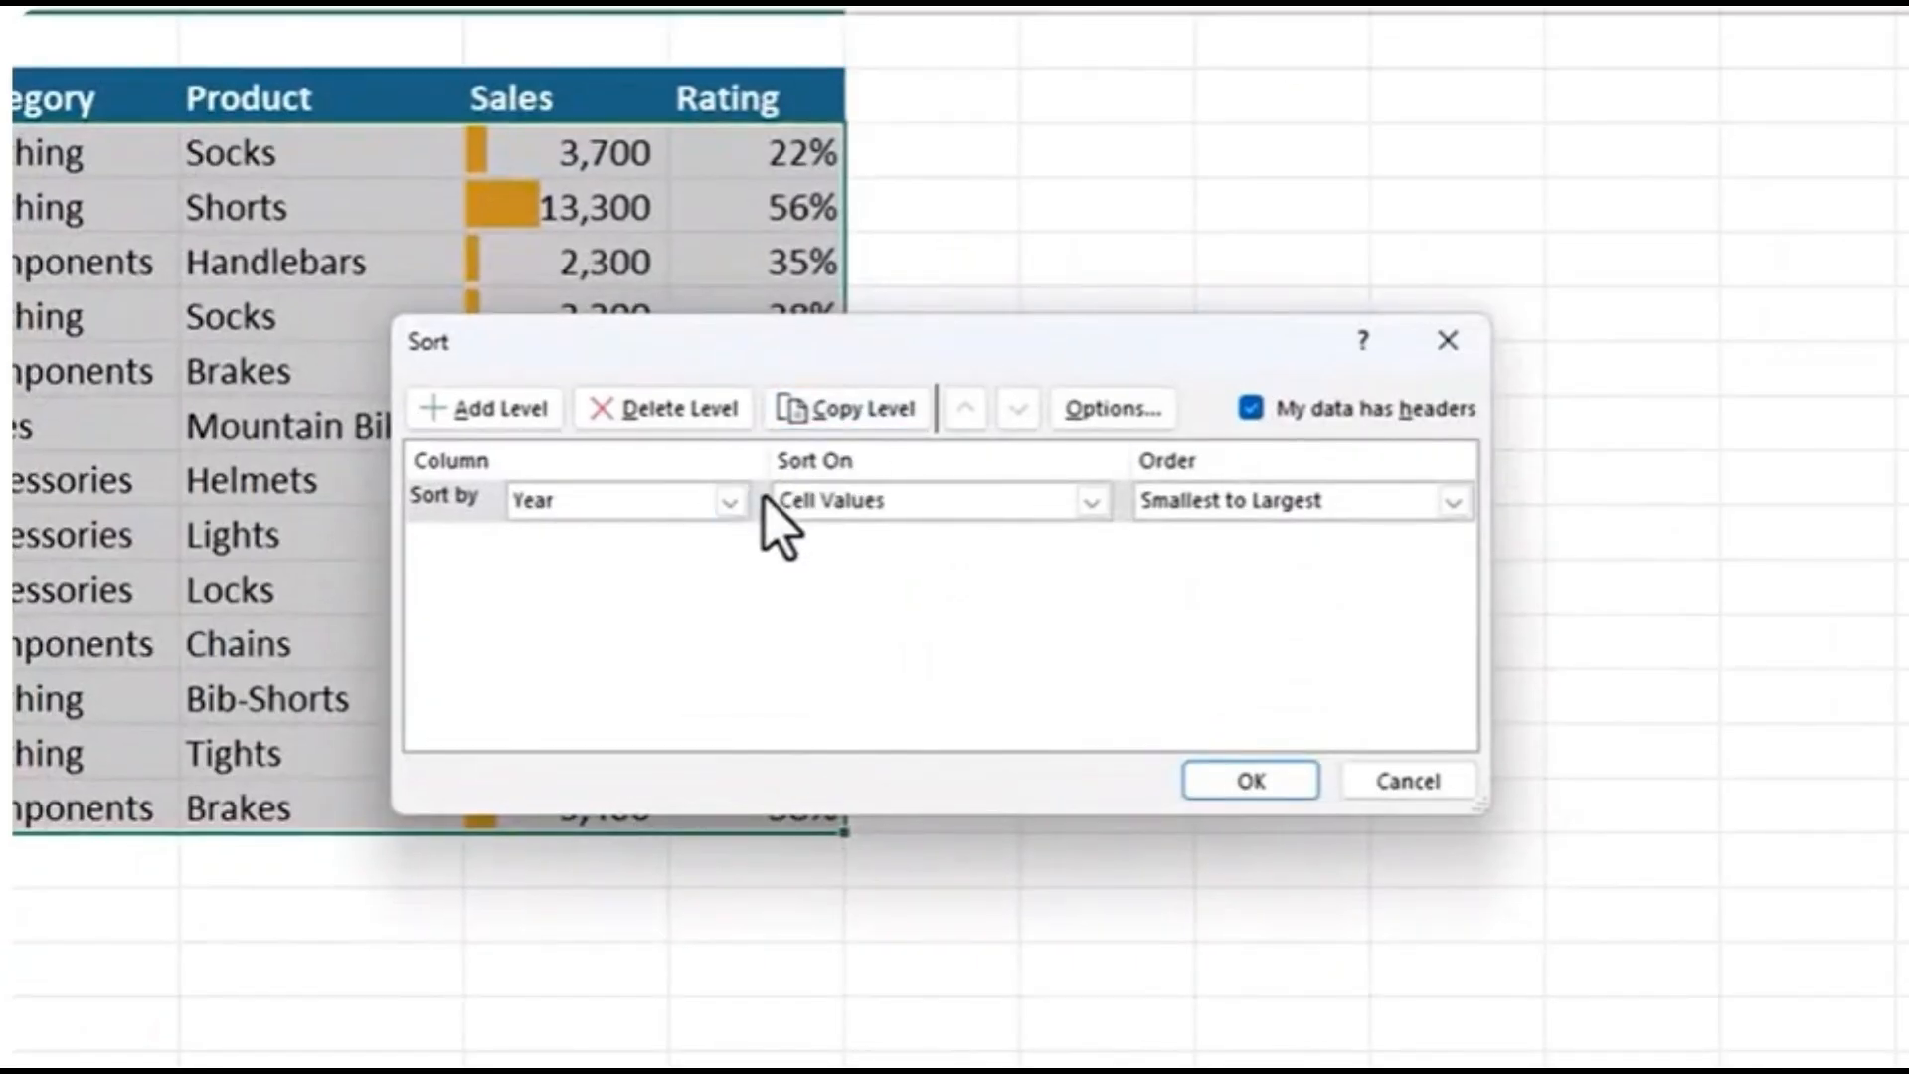
click(738, 502)
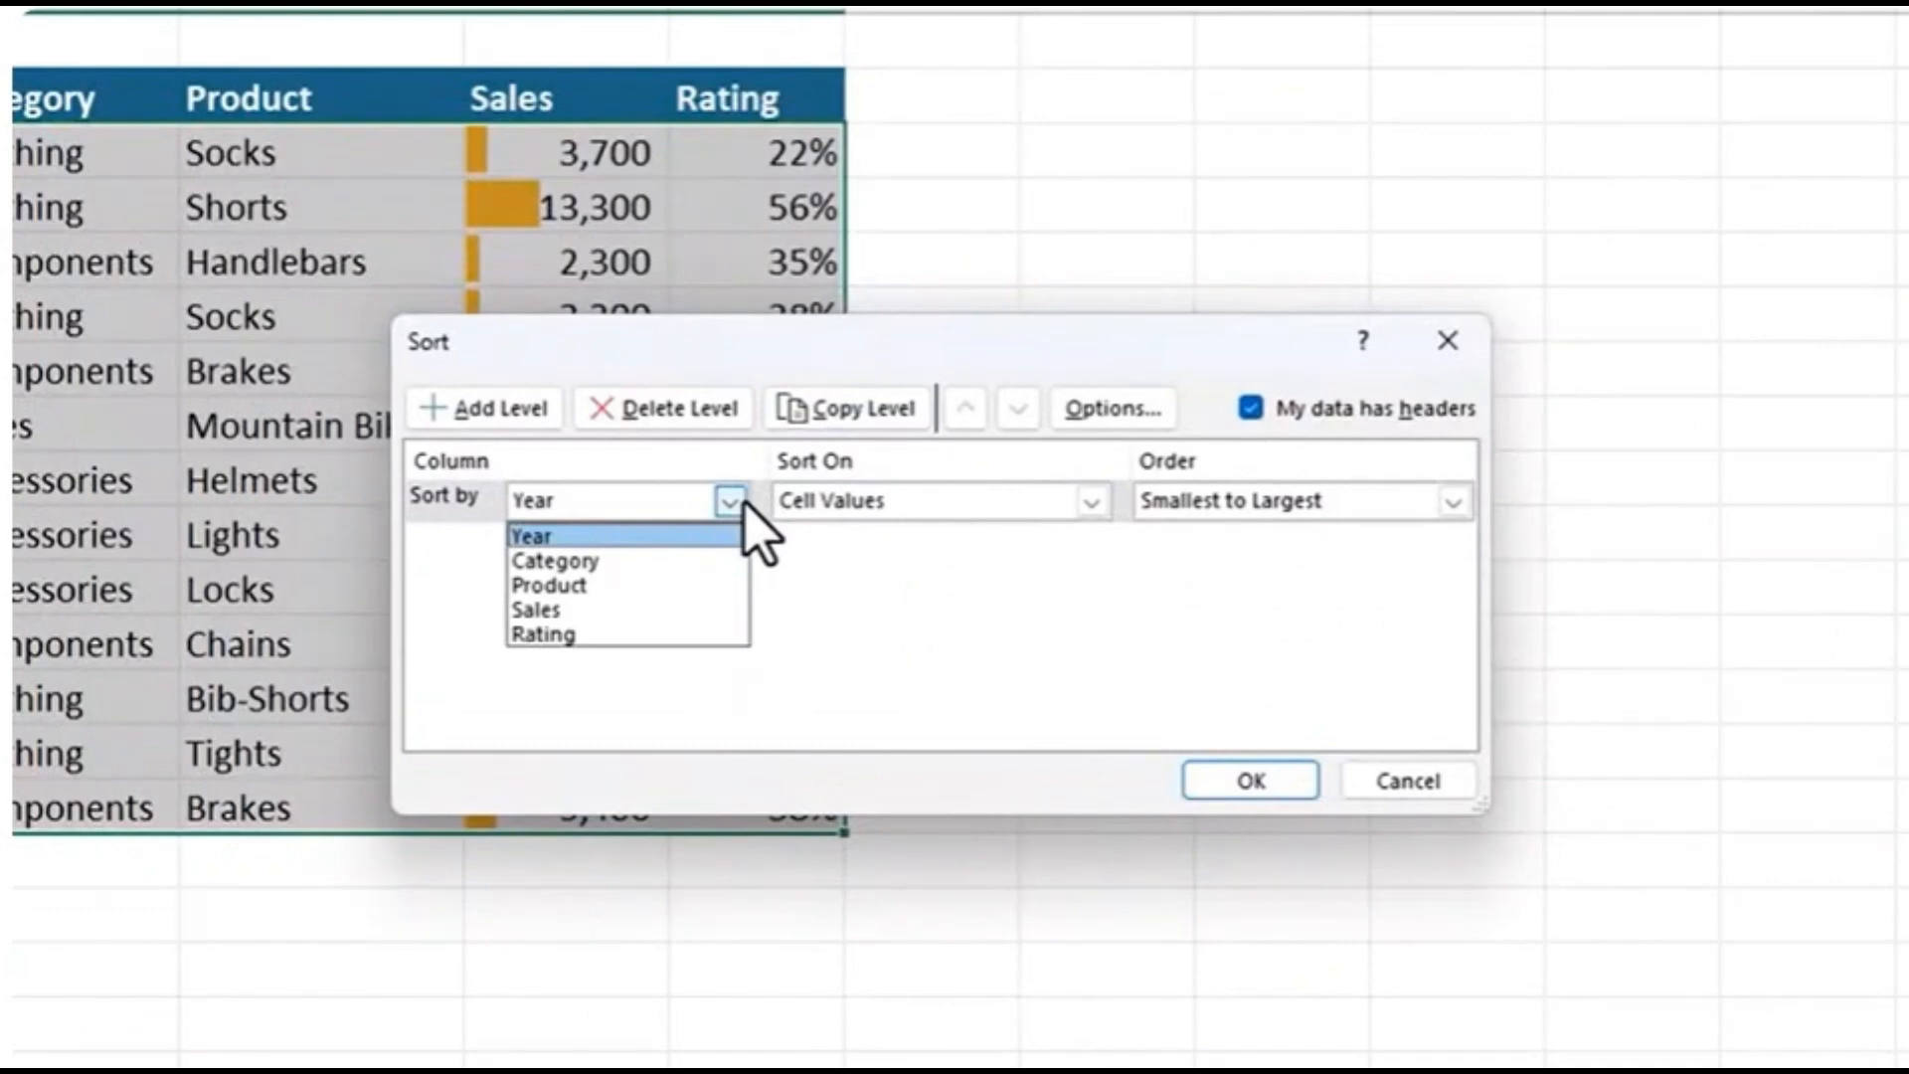
click(636, 537)
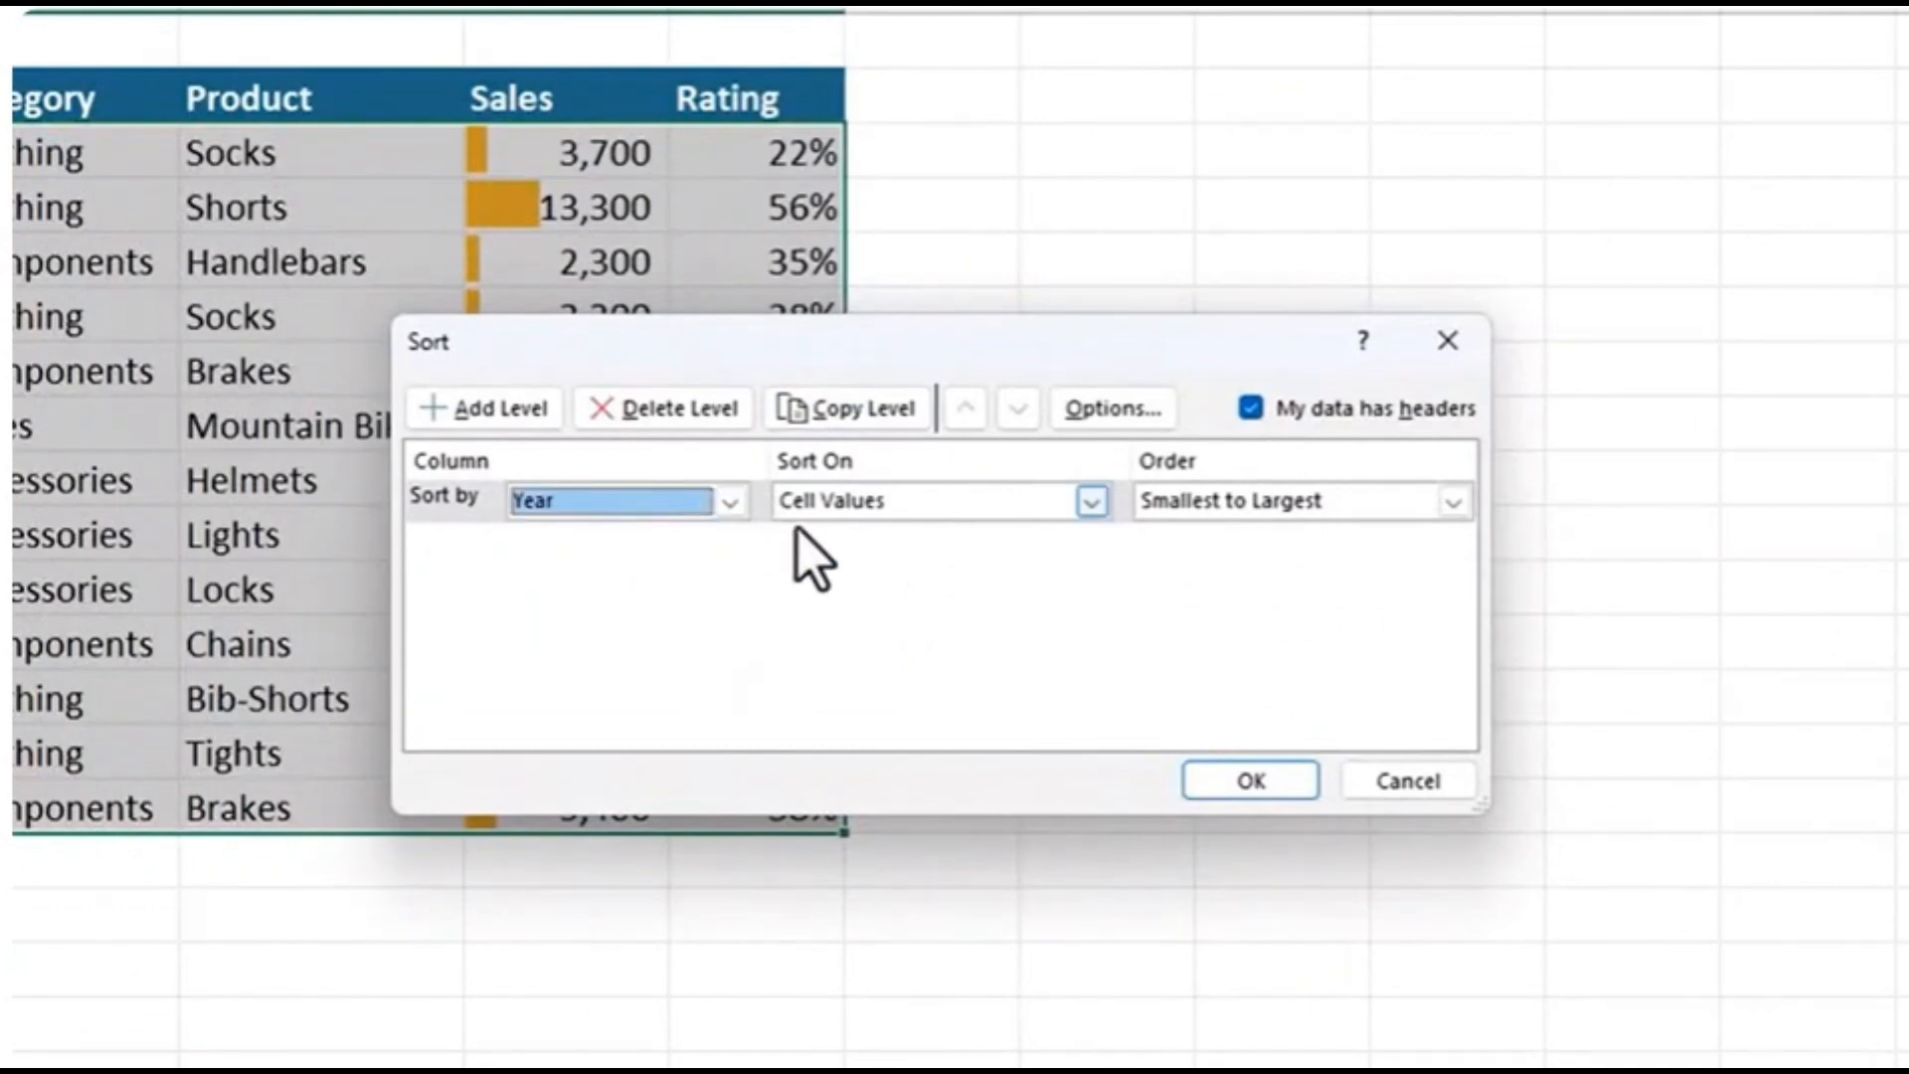
click(1091, 502)
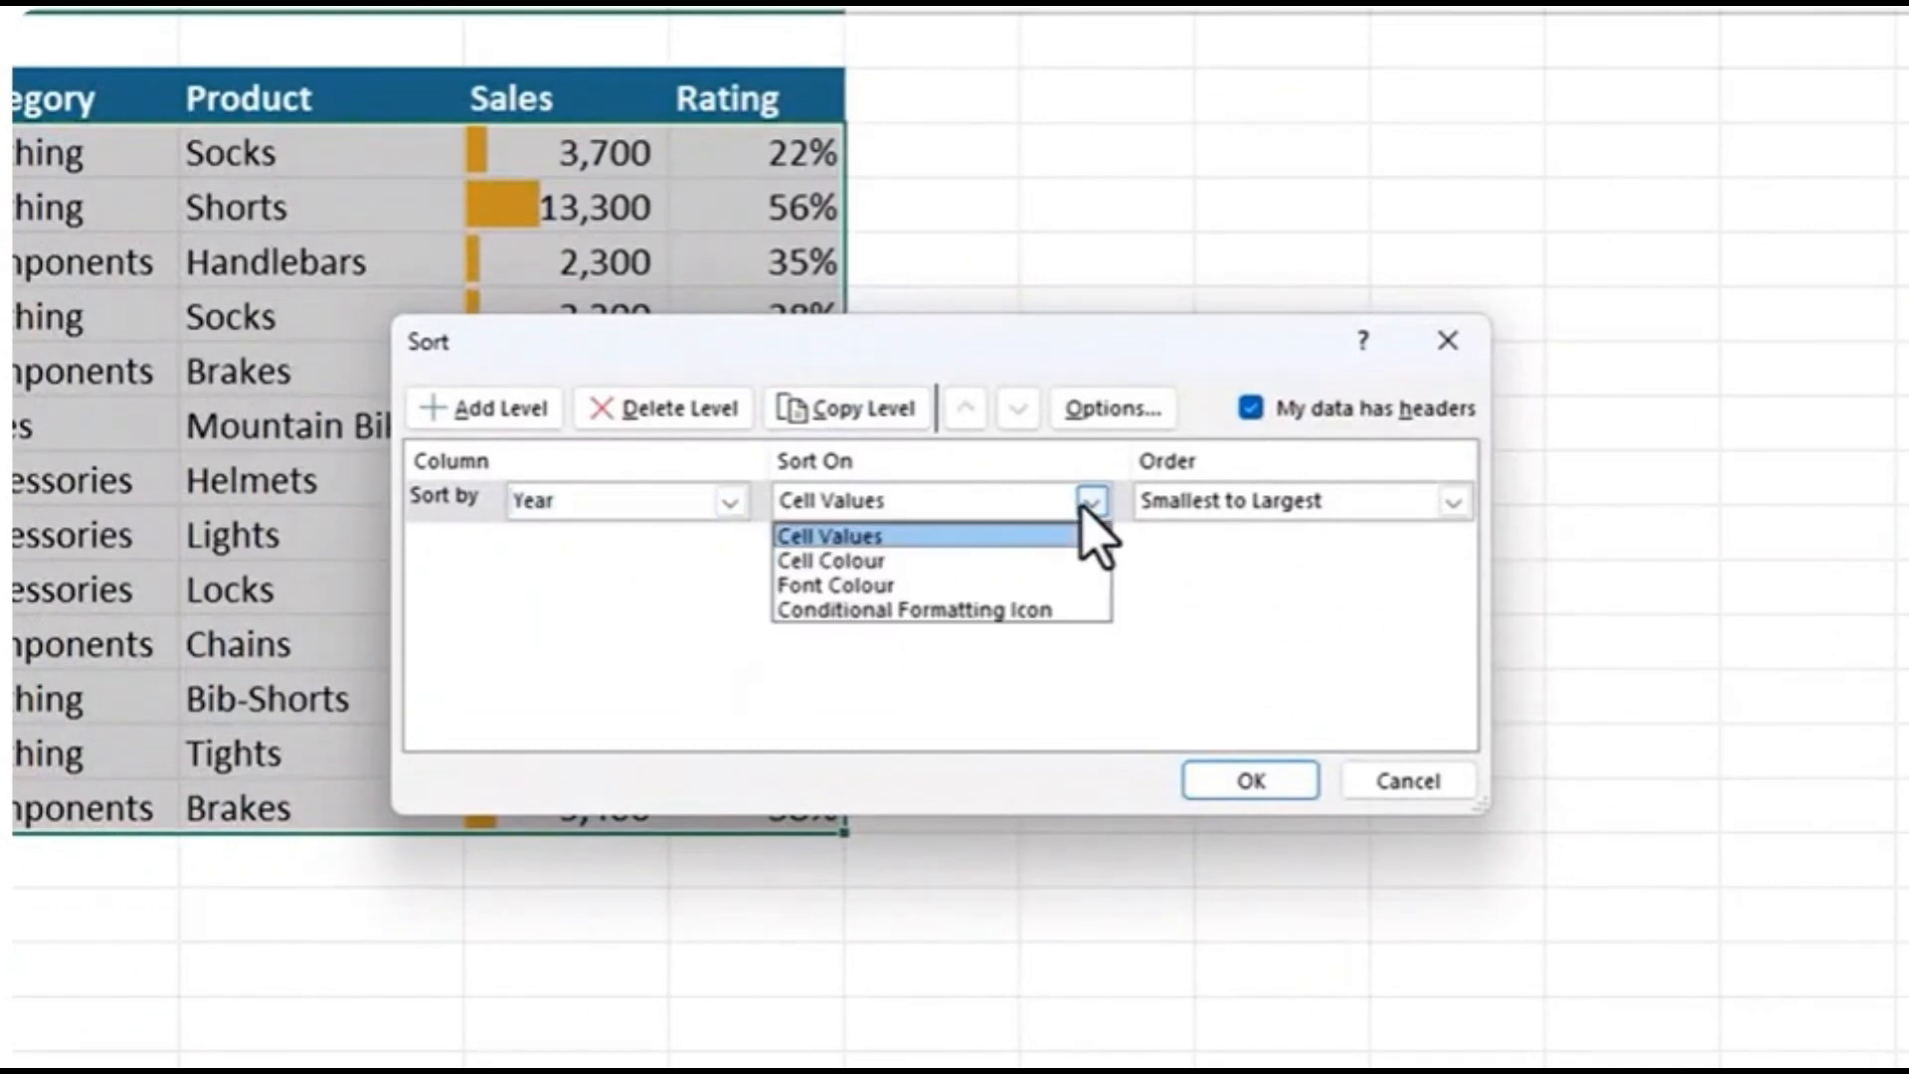
click(1087, 510)
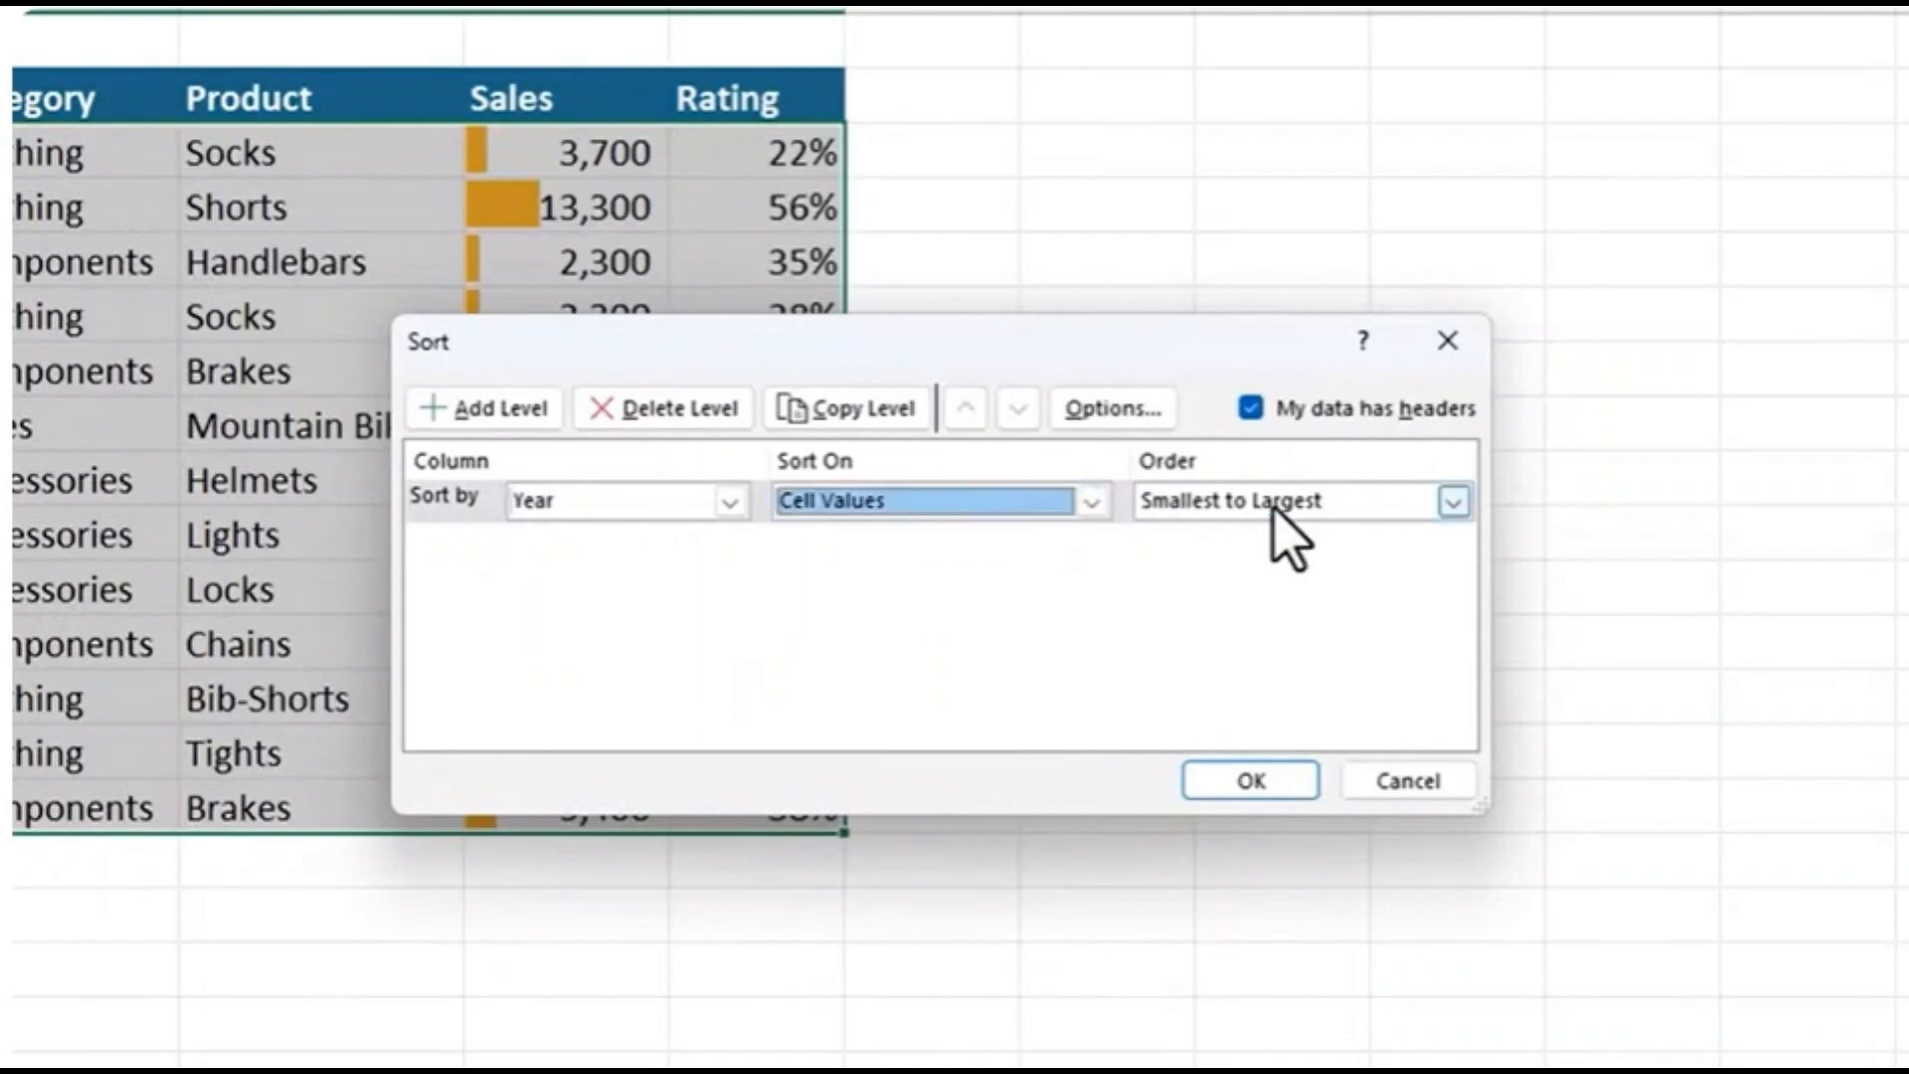
Add a second sort level by Category on cell values, A to Z, and apply the custom sort
click(545, 415)
click(732, 545)
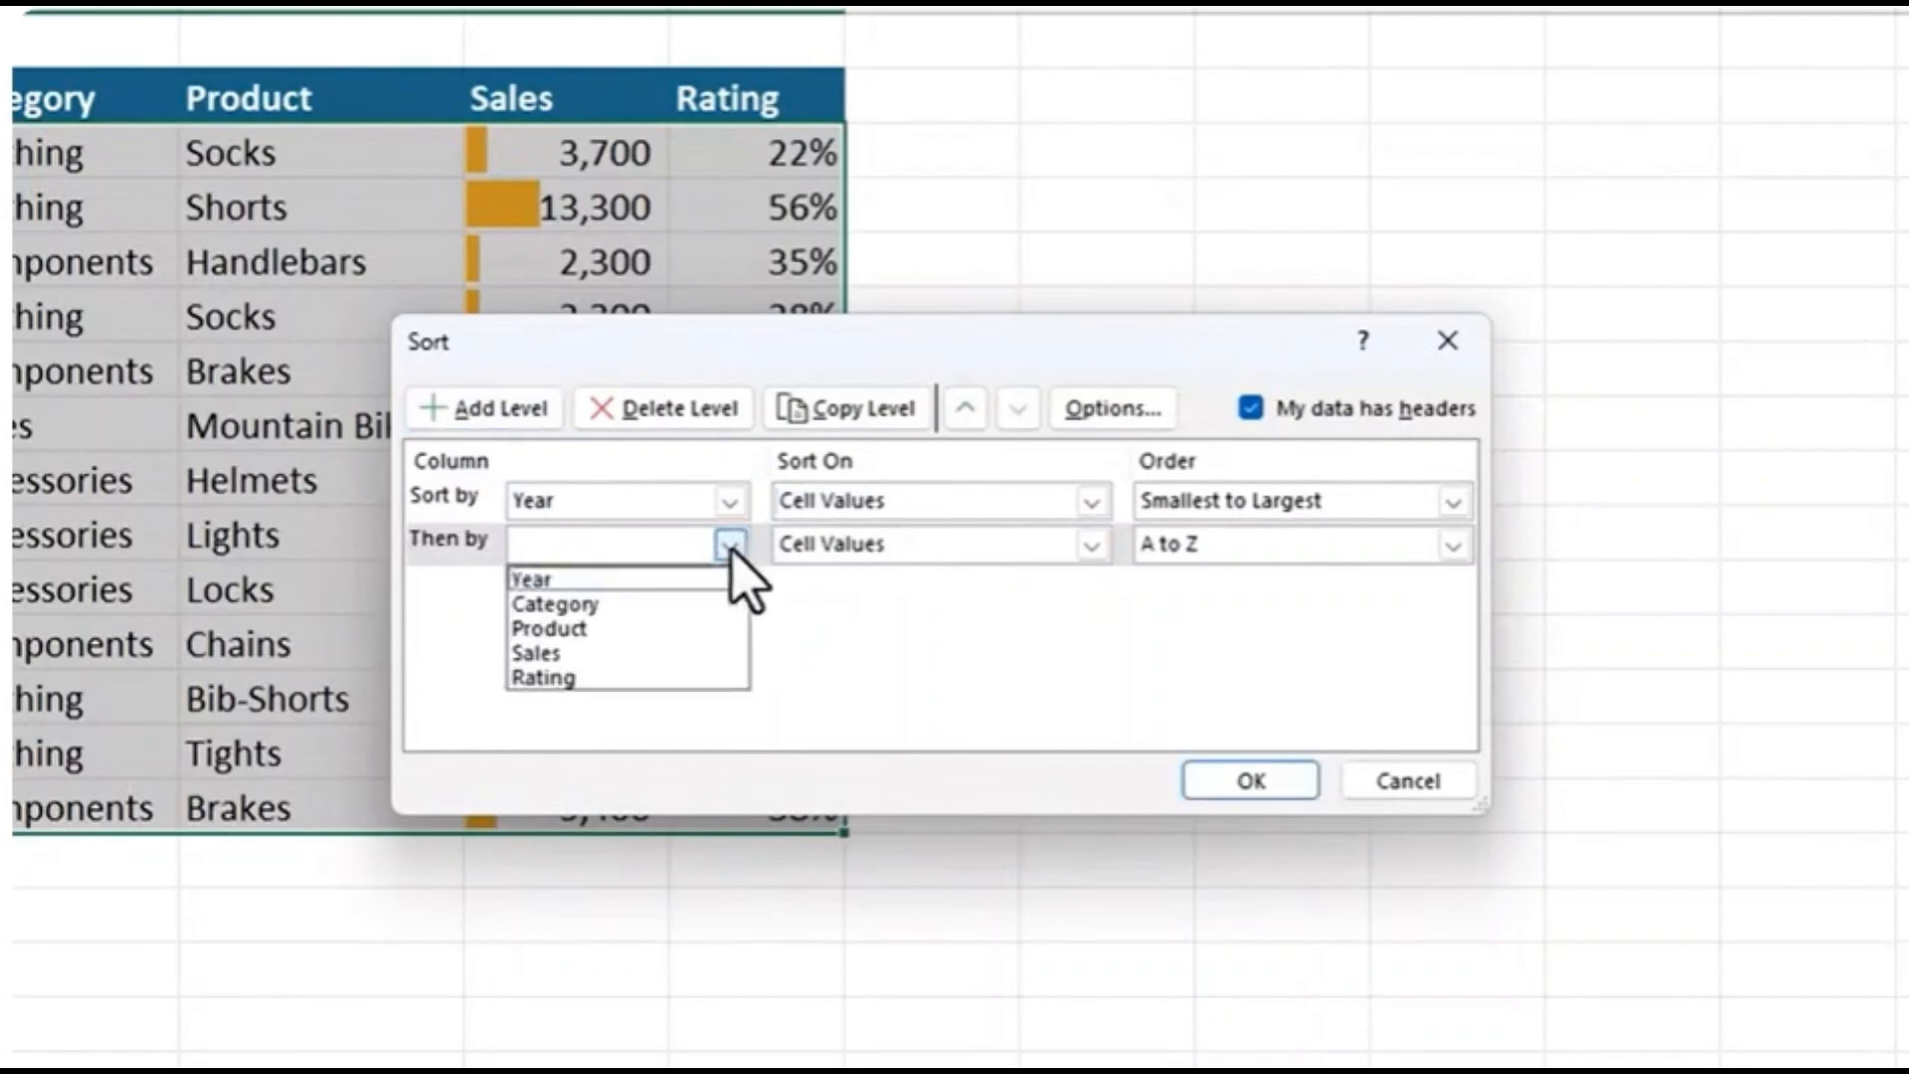
click(659, 601)
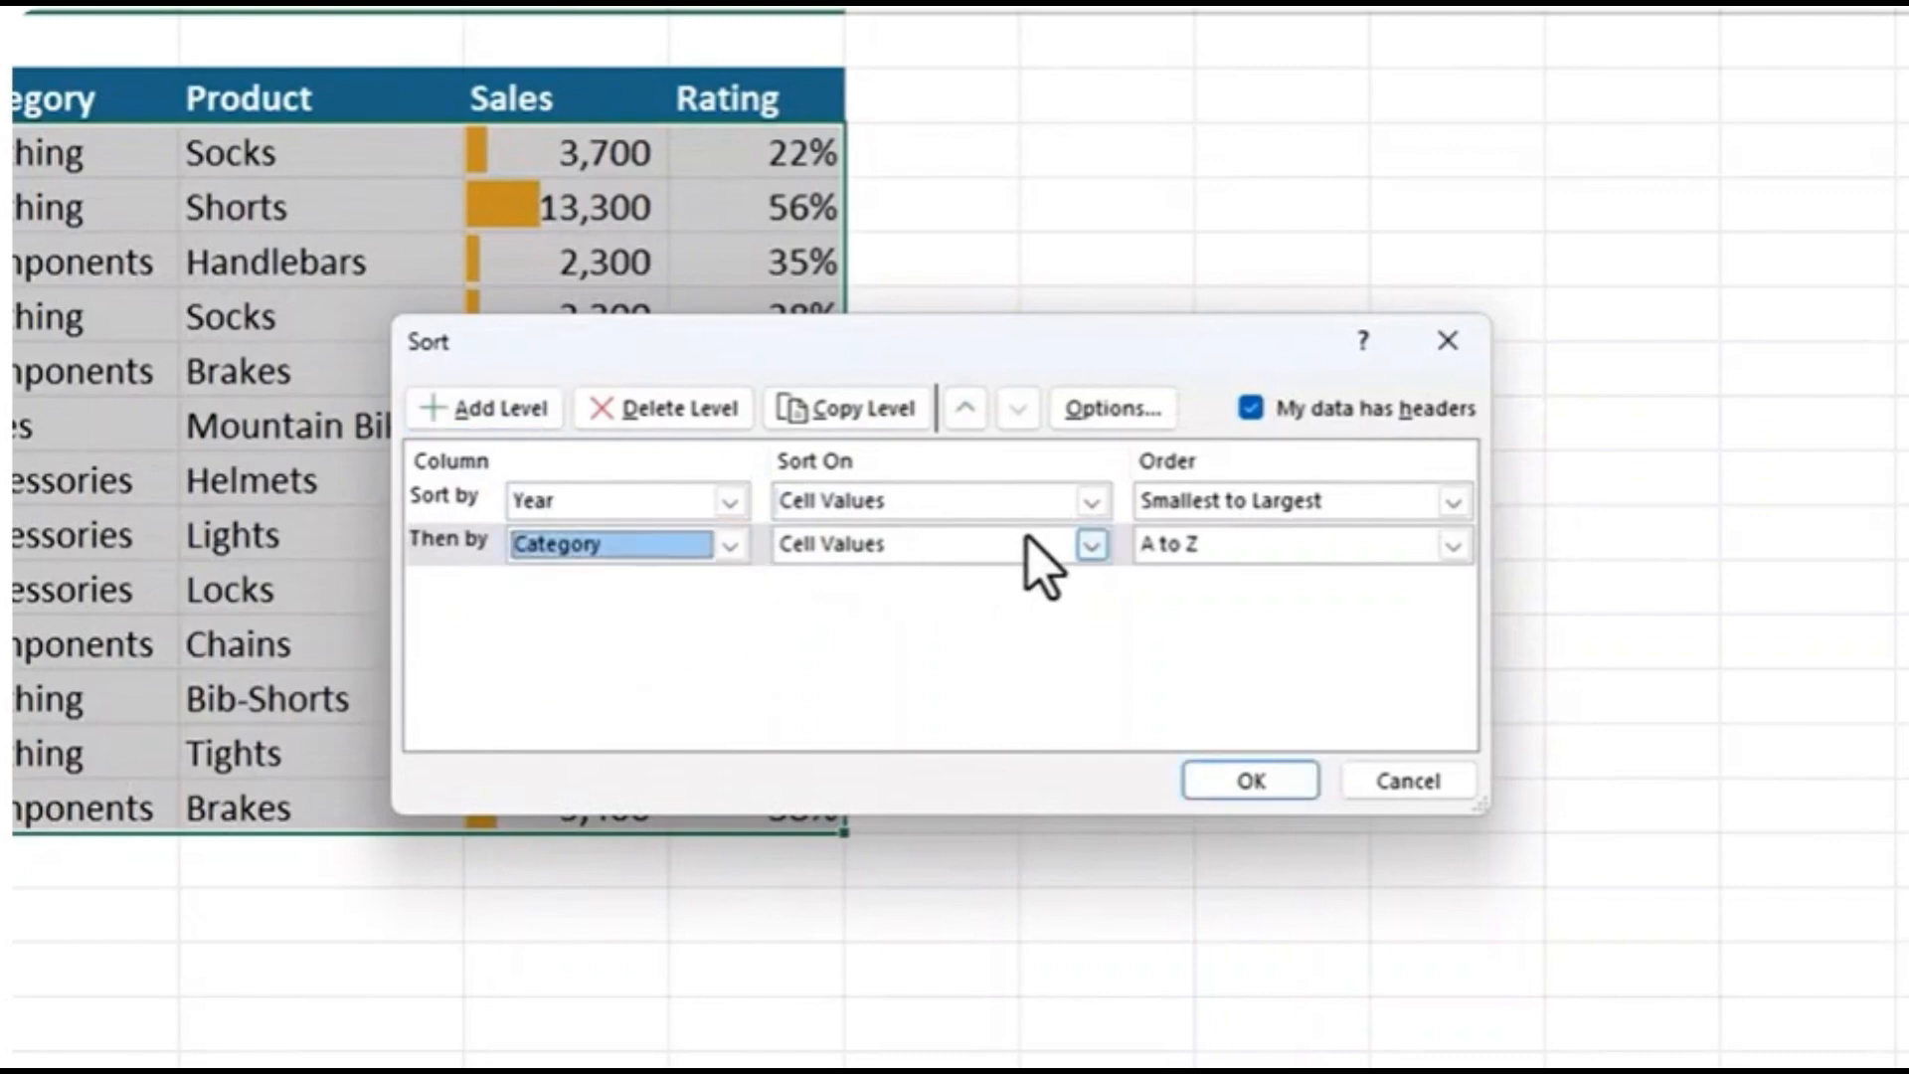
click(1412, 547)
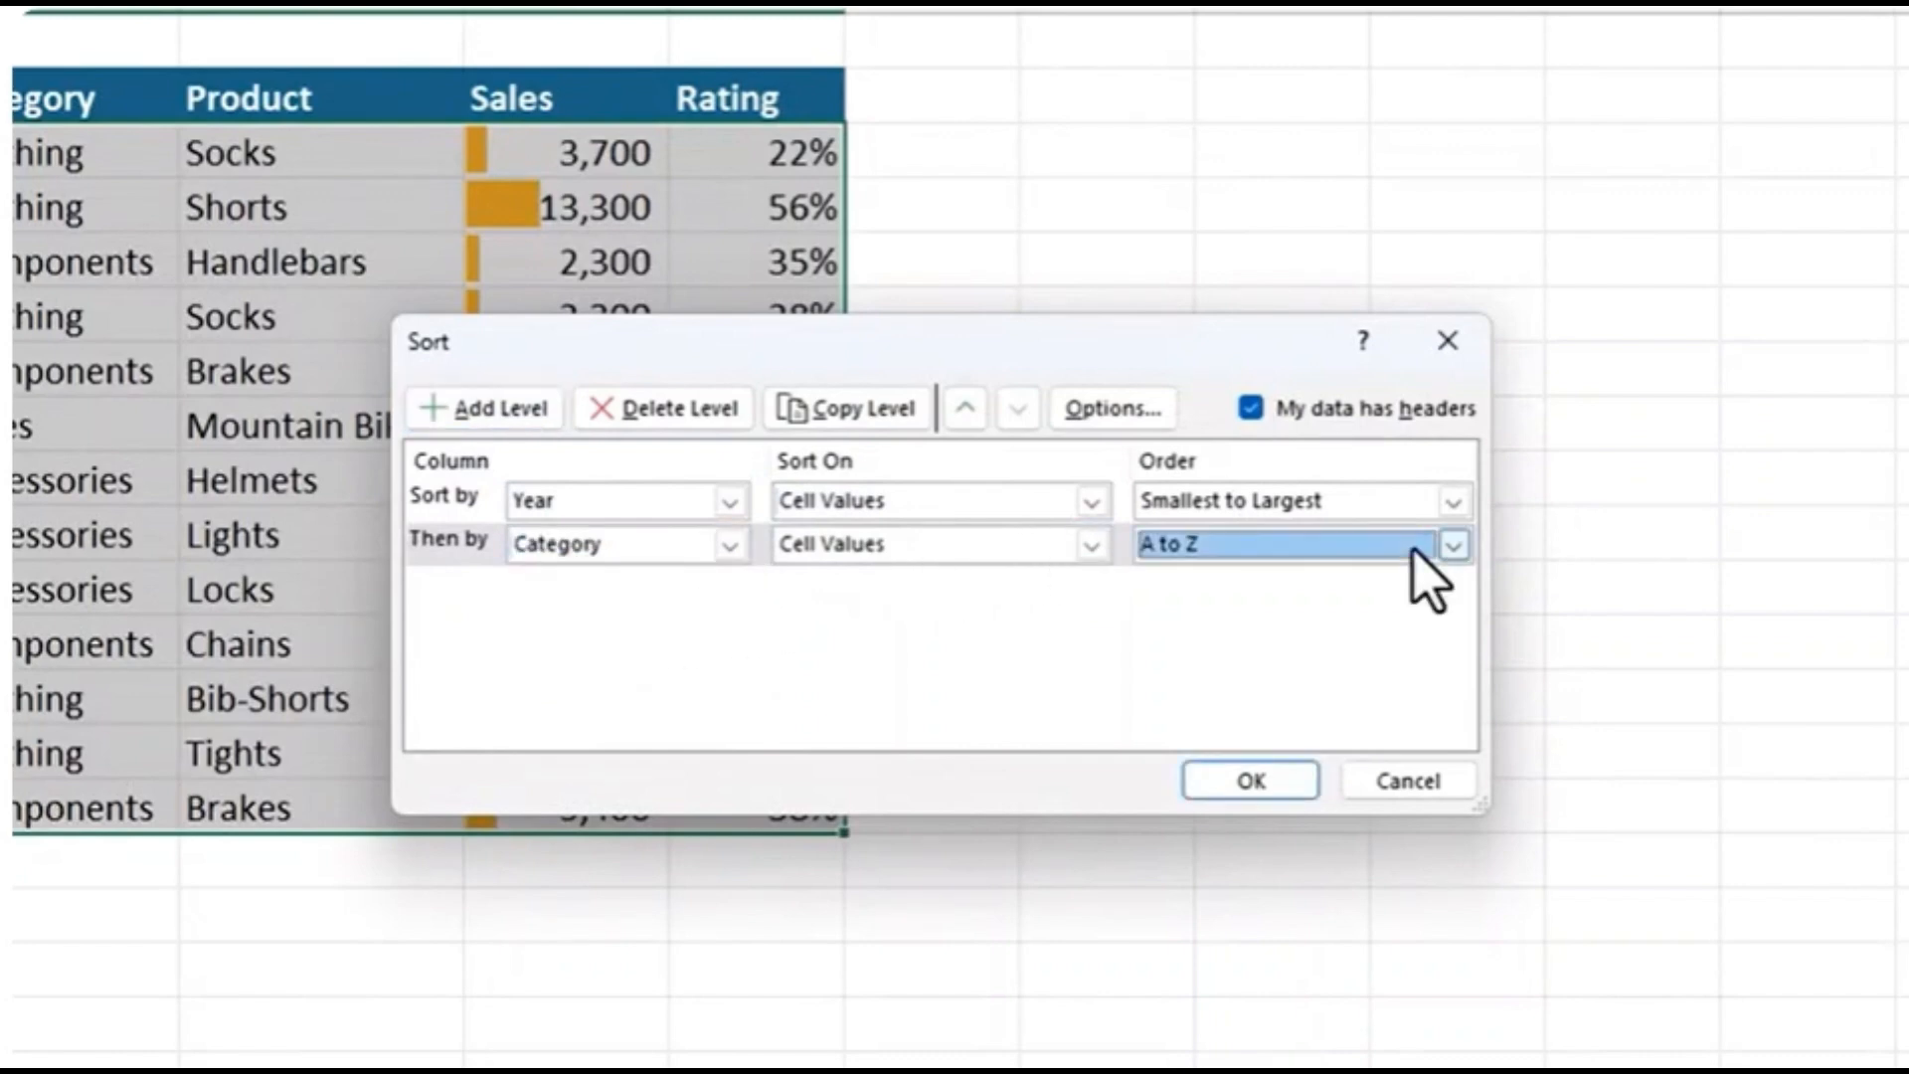
click(1295, 782)
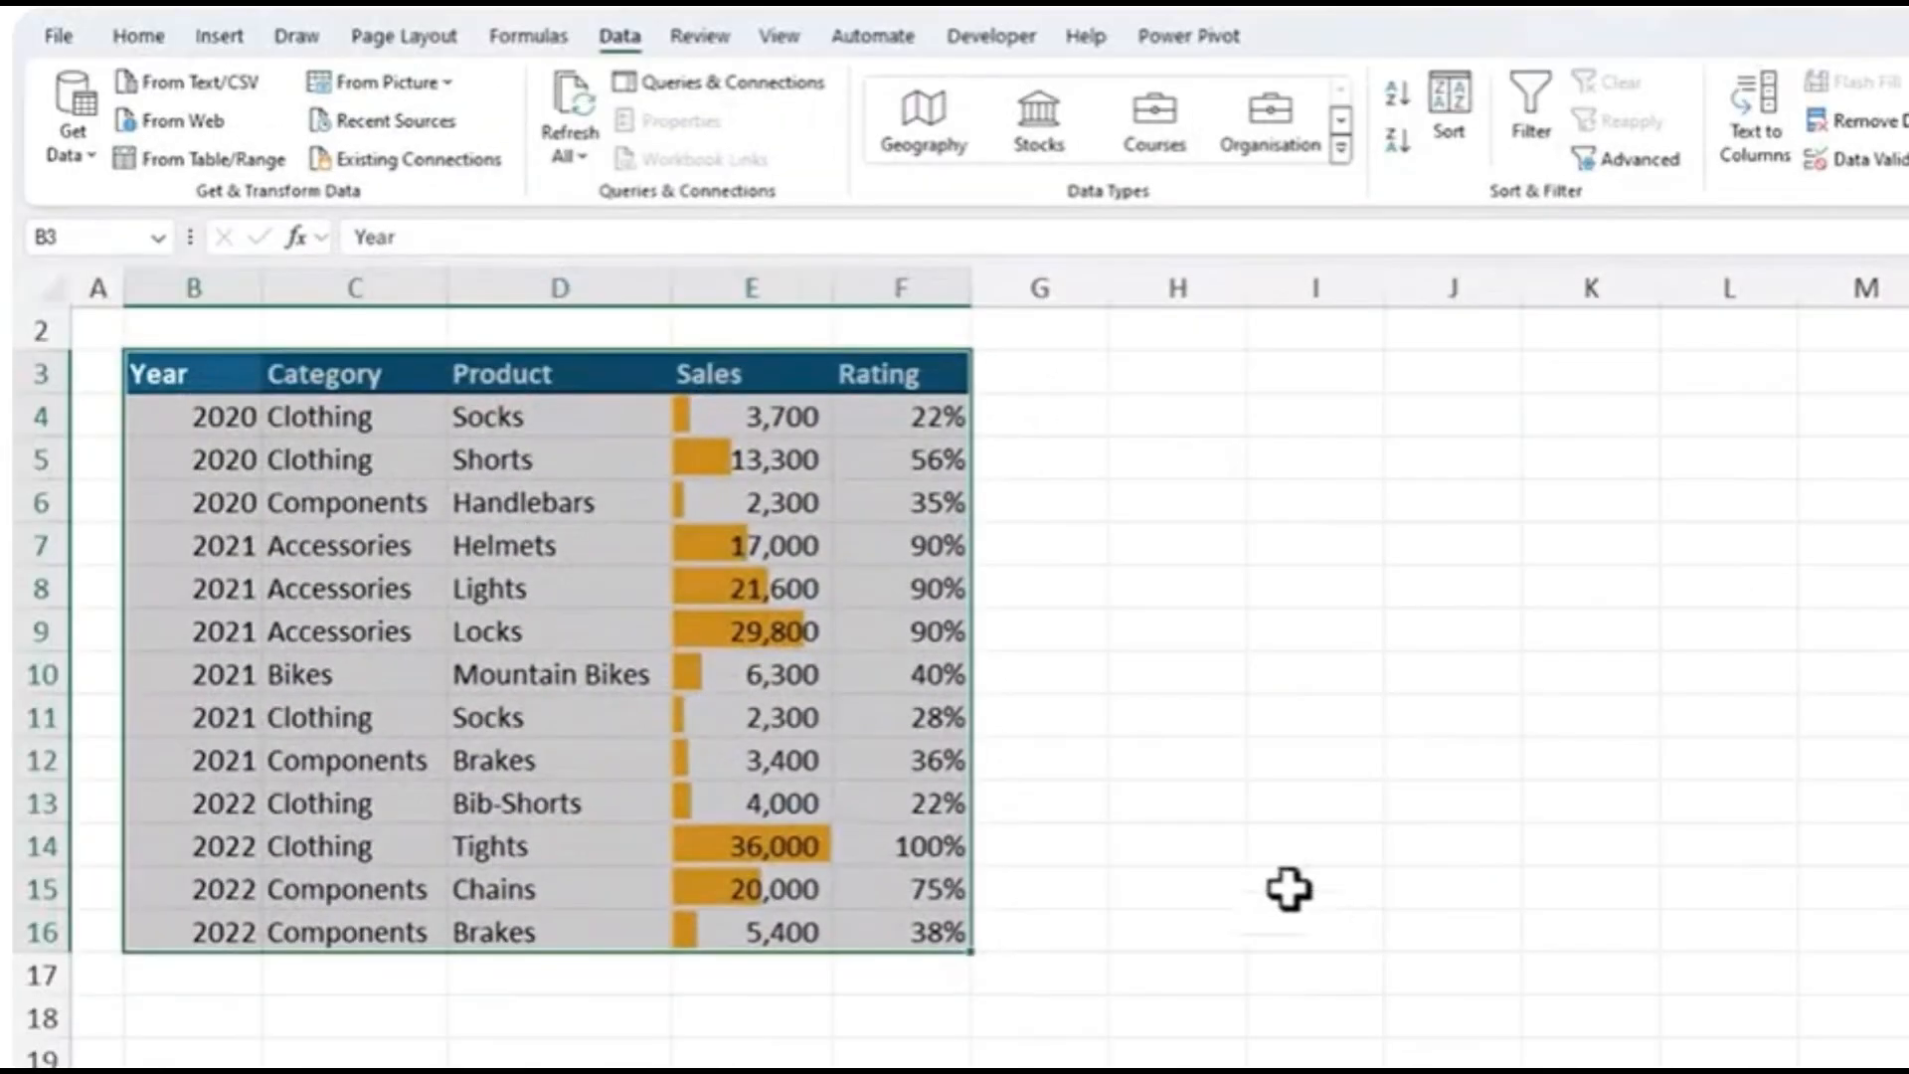
Turn on filters for the header row and filter the Year column to show only 2021 and 2022
drag(289, 418, 316, 640)
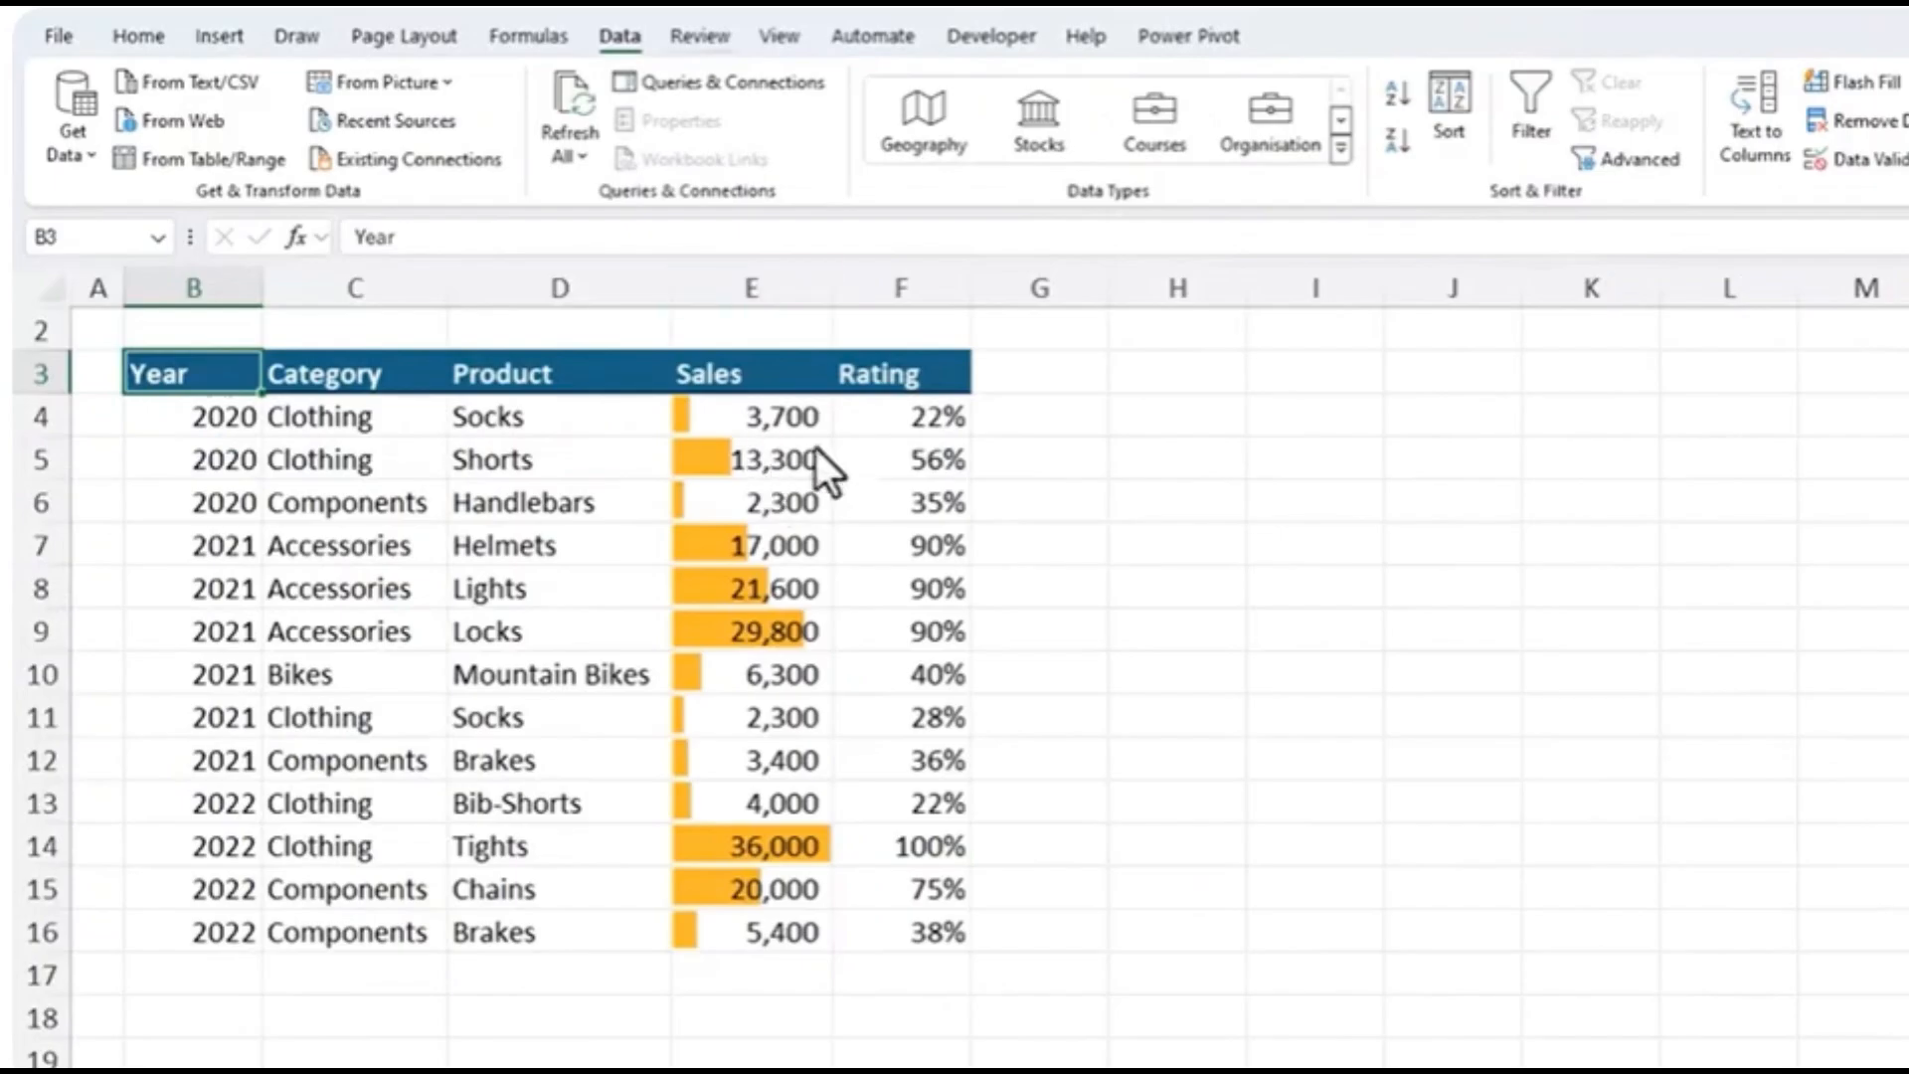
click(1524, 155)
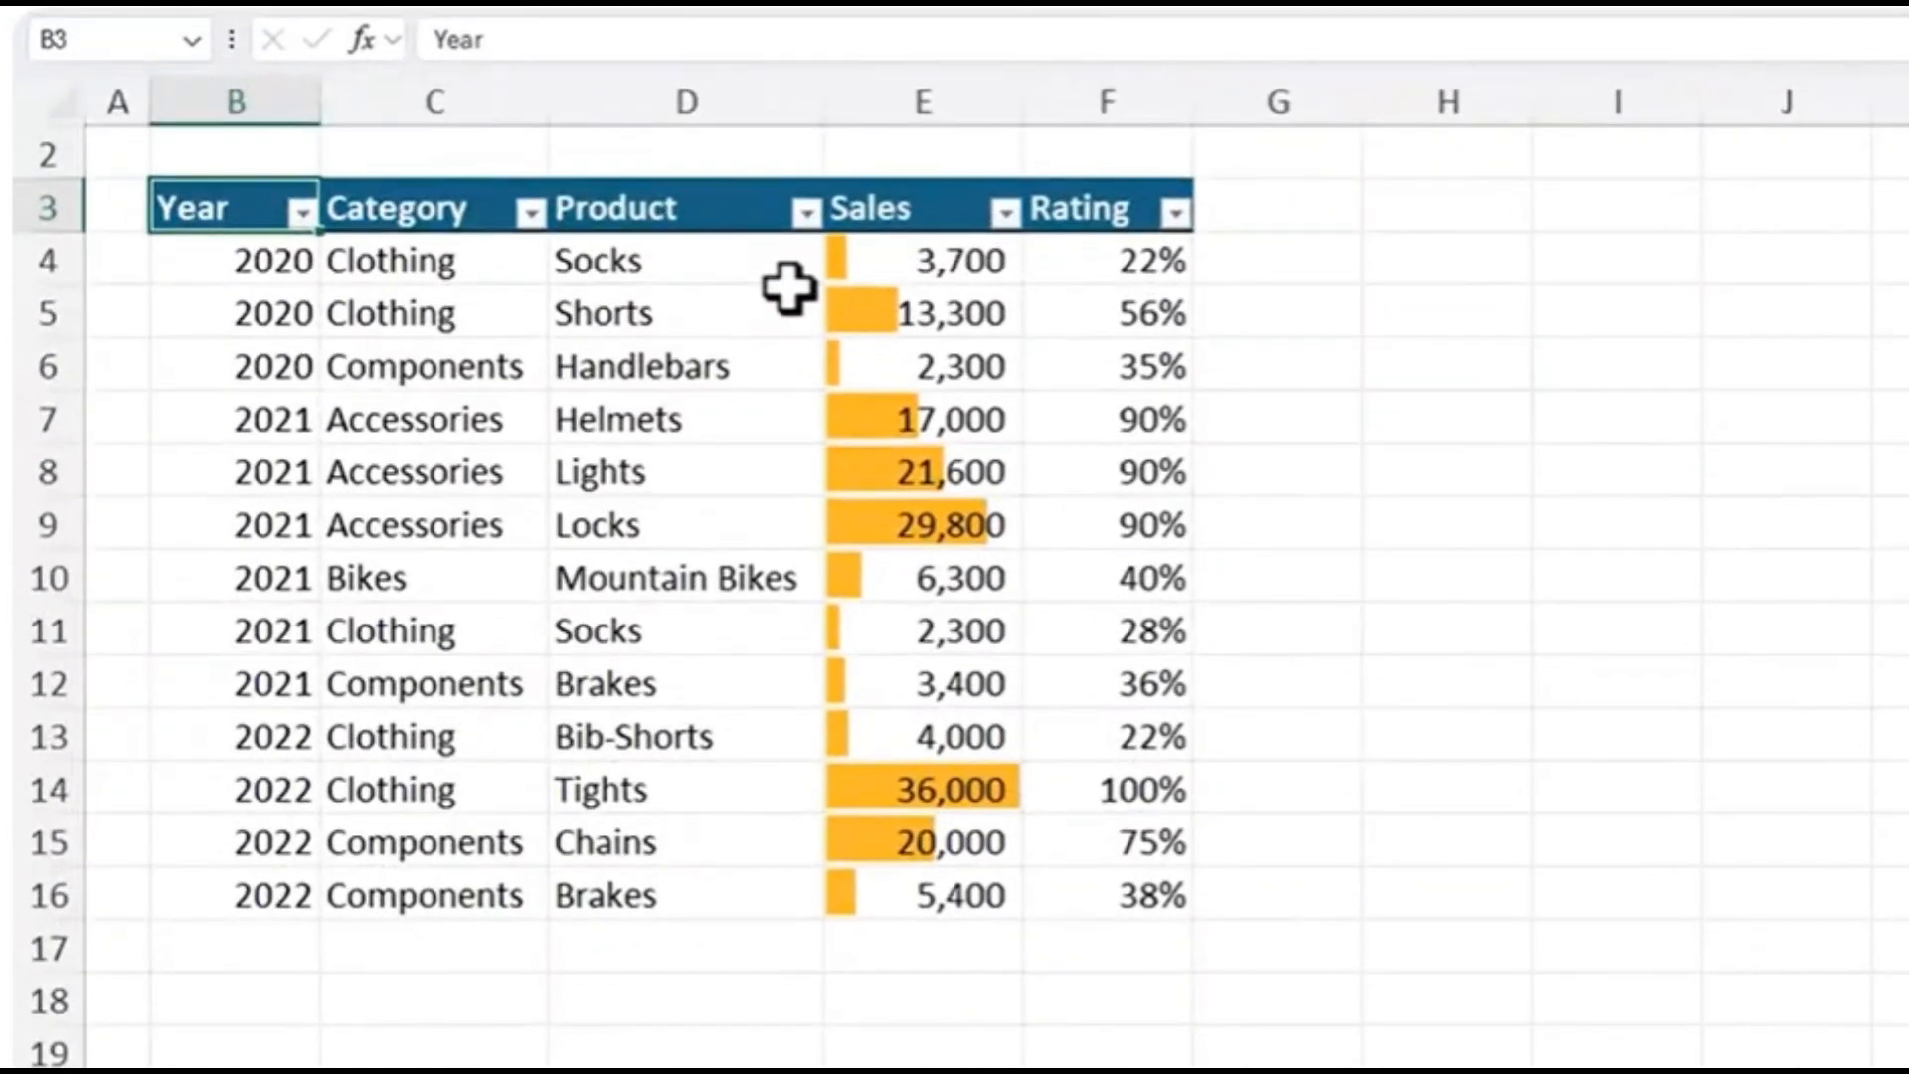
click(302, 211)
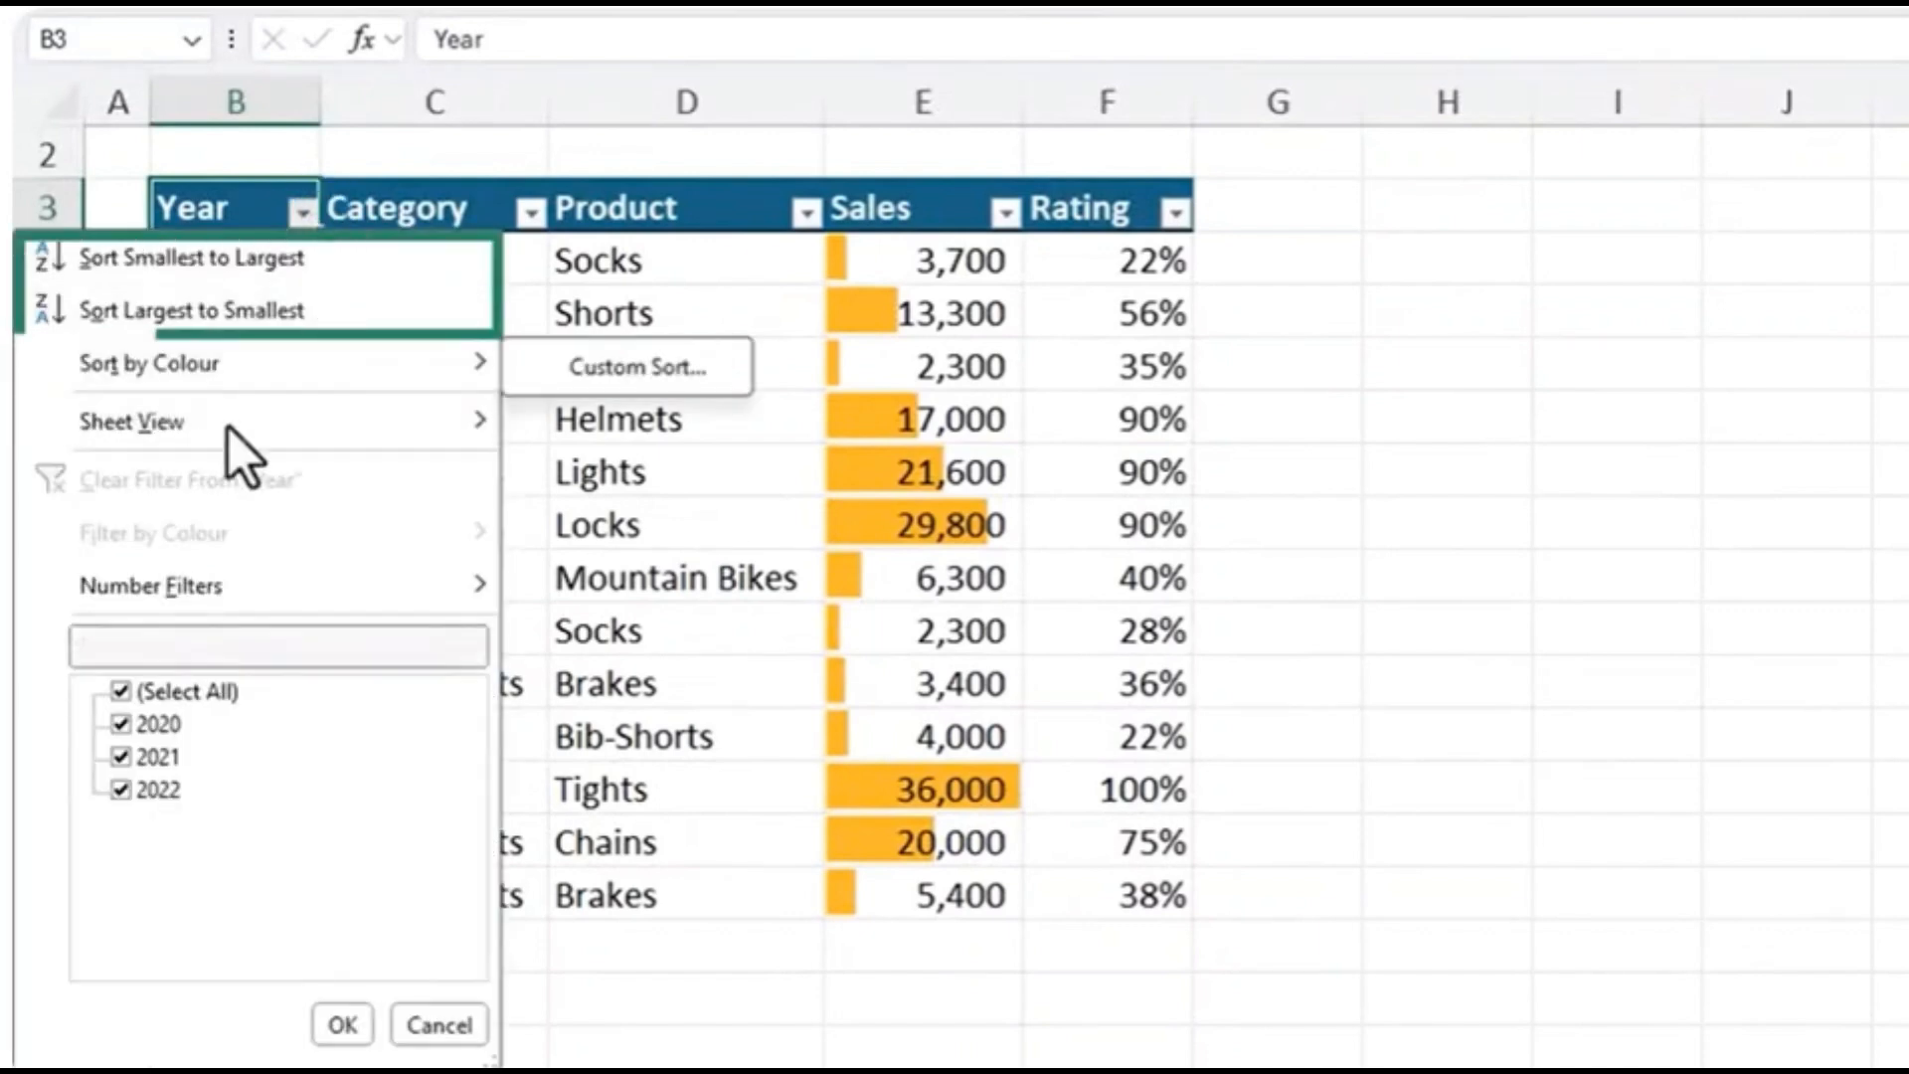
click(120, 691)
click(117, 791)
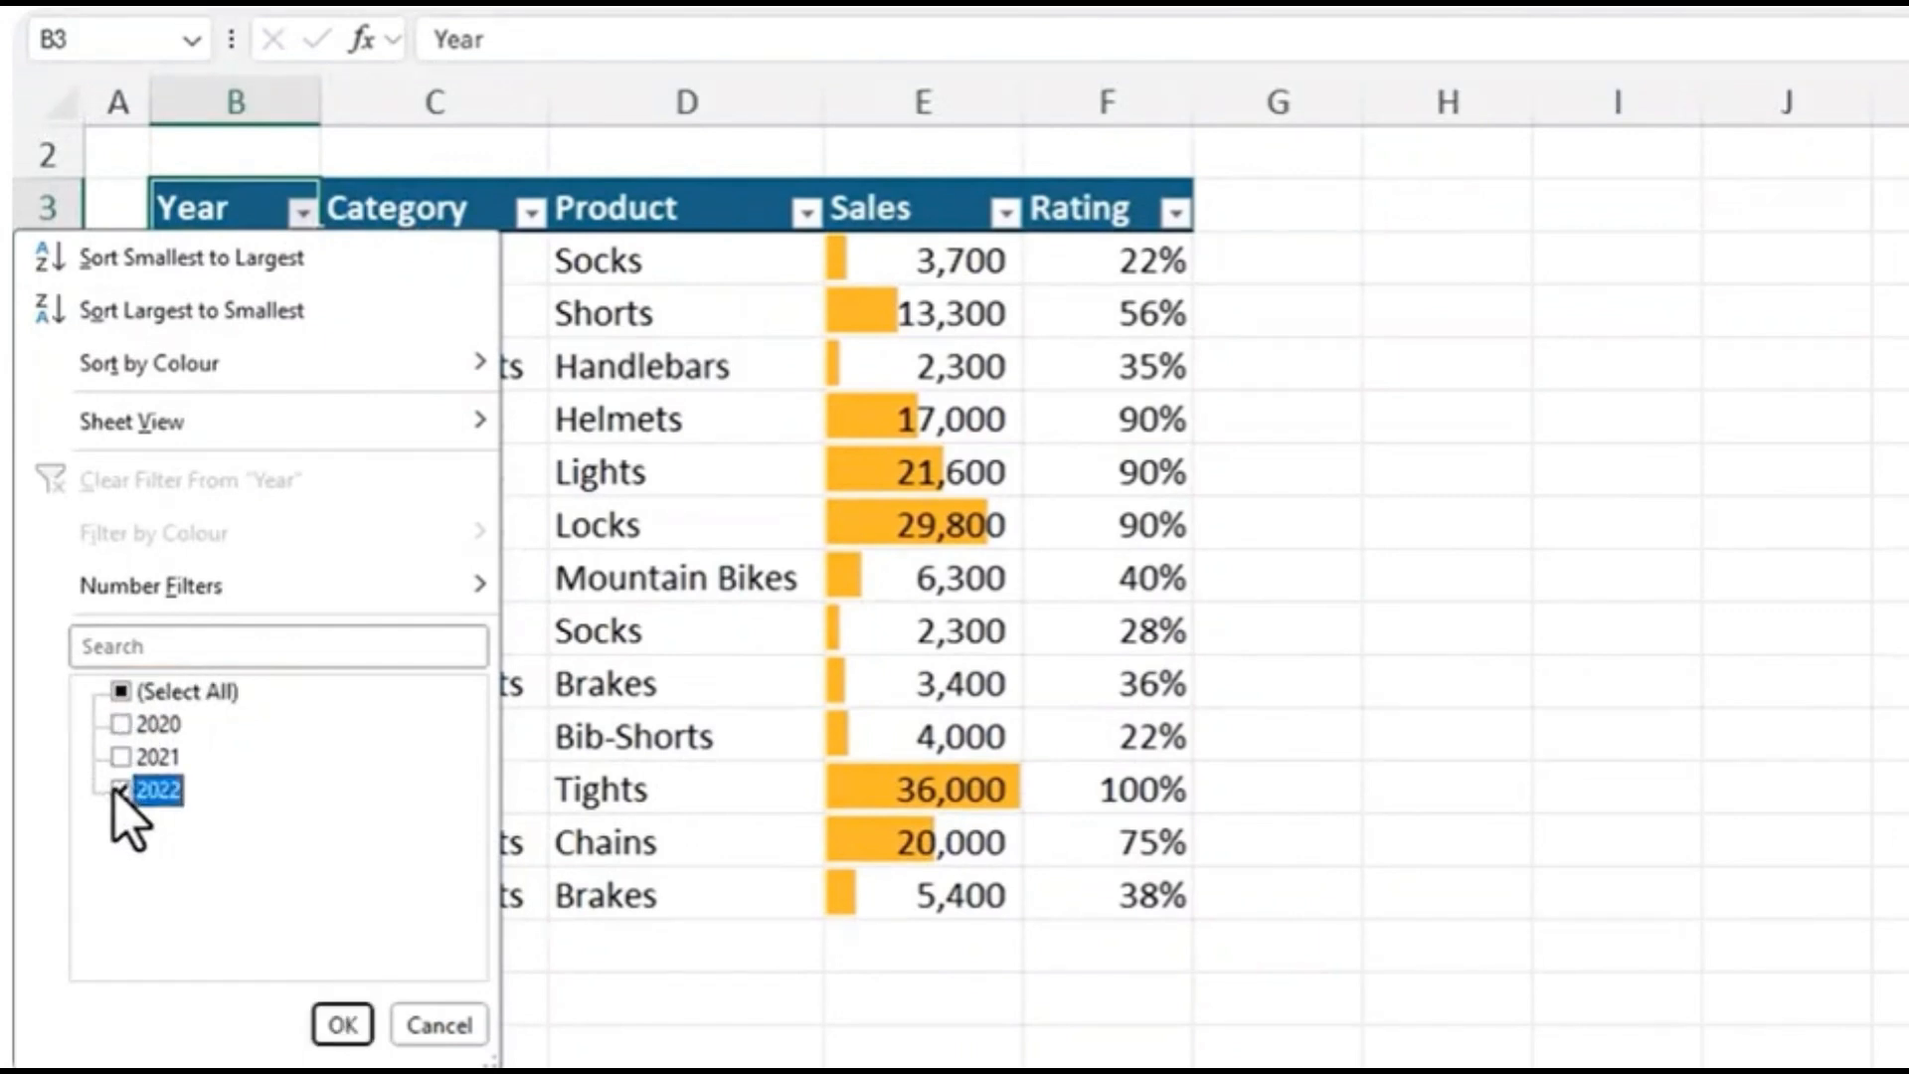
click(121, 758)
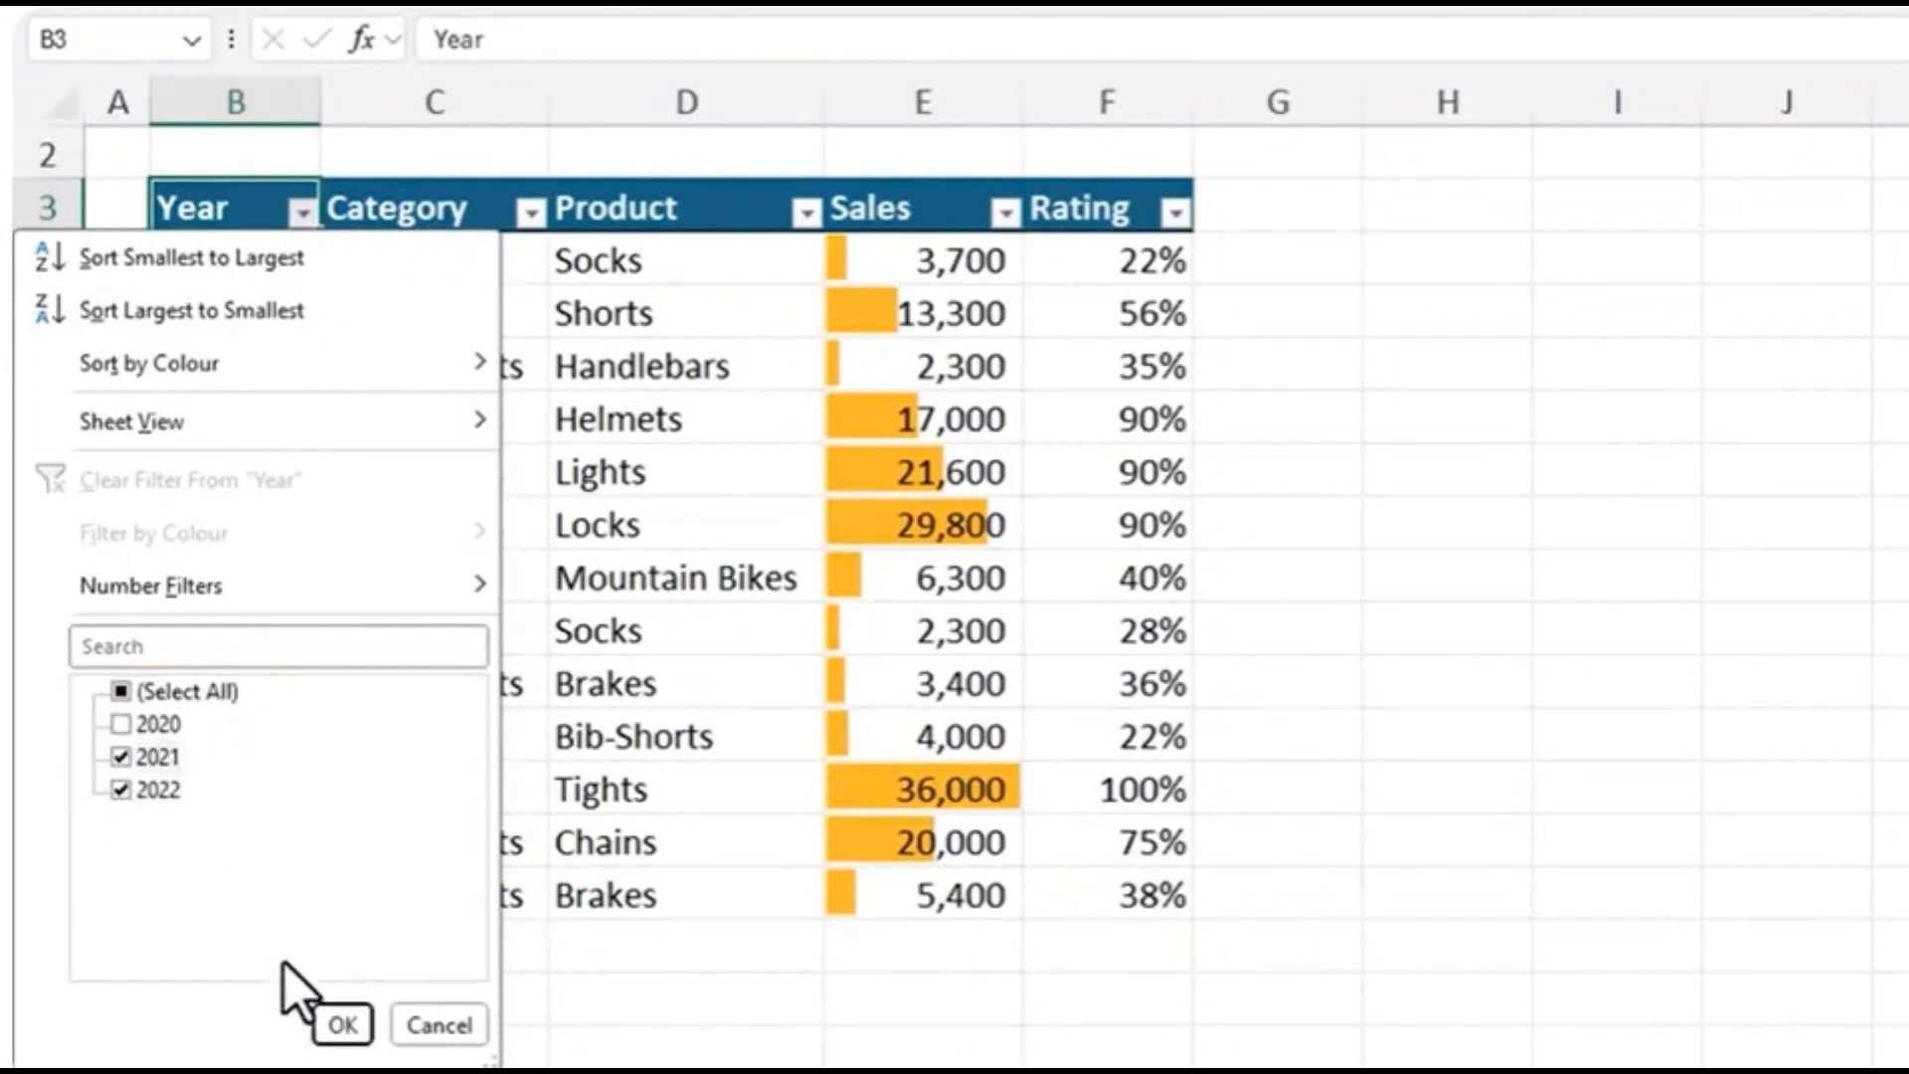
click(342, 1025)
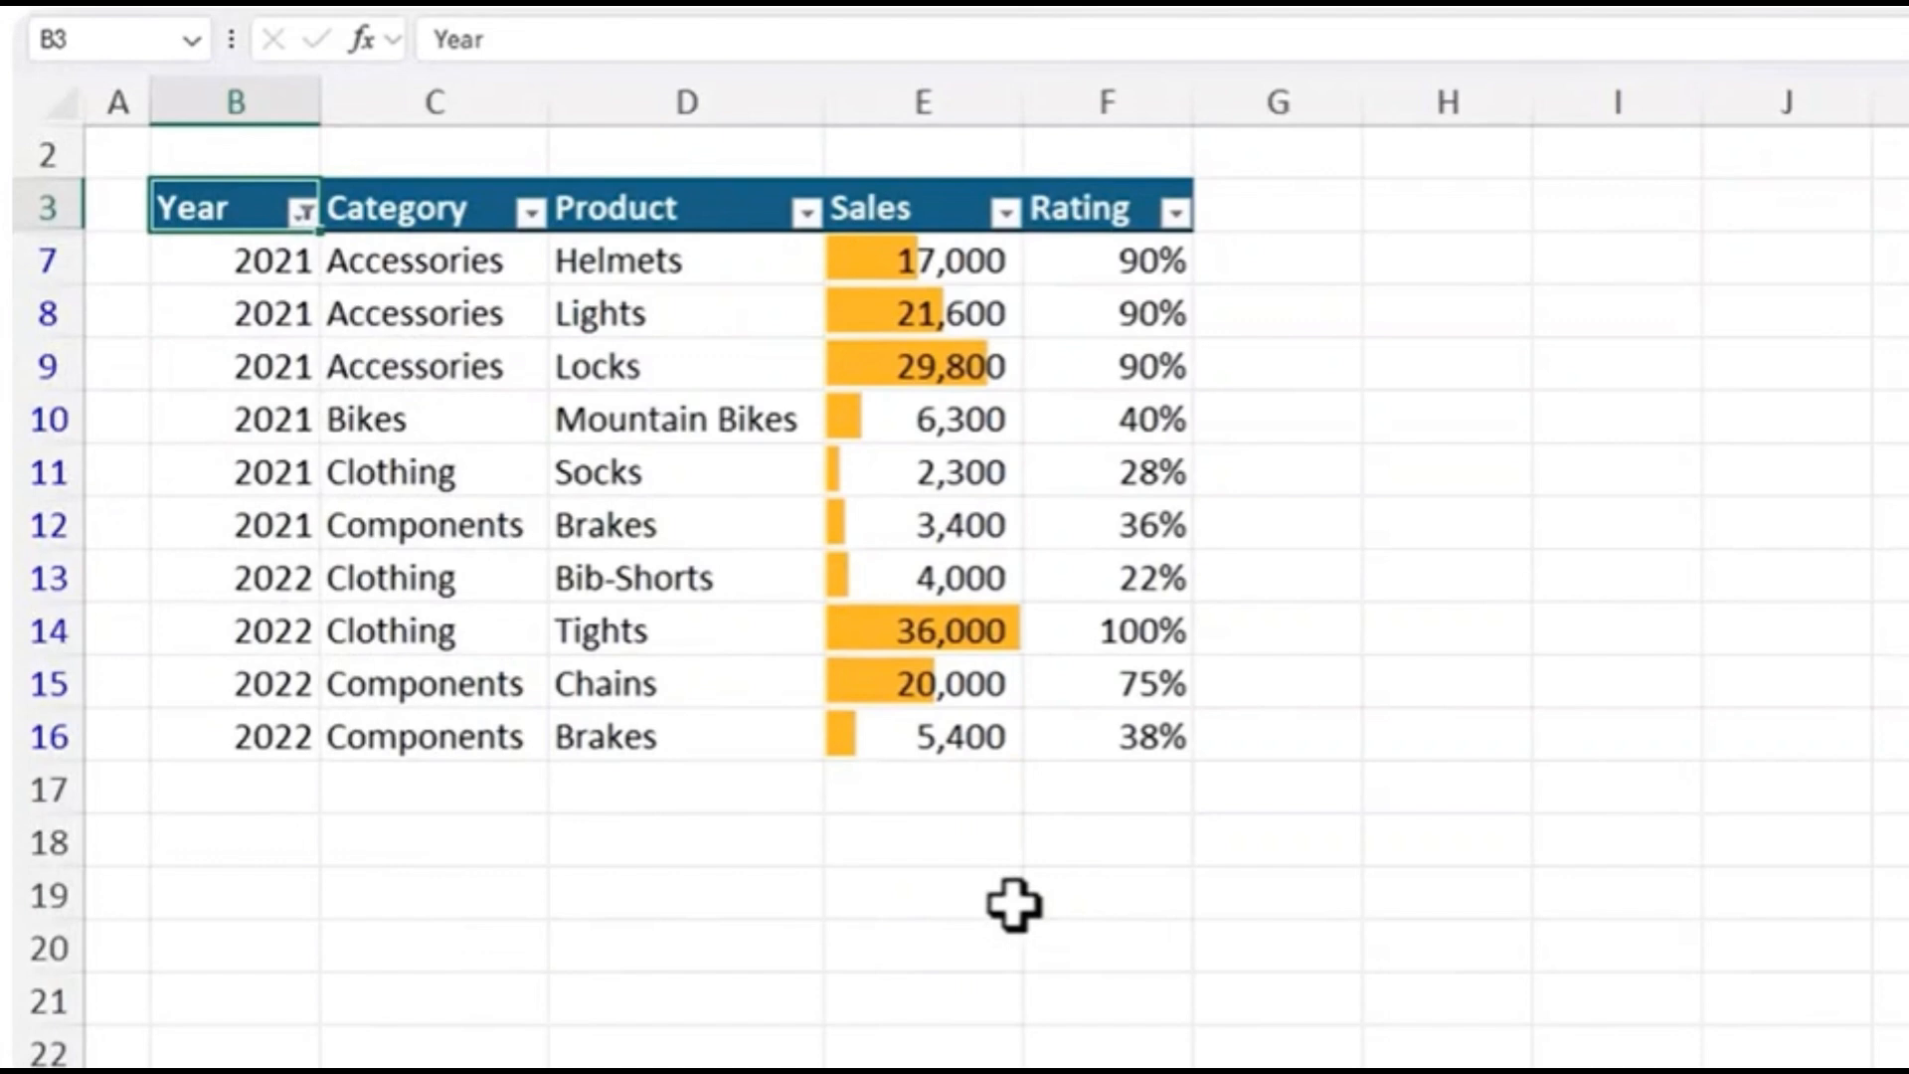
Examine the filtered rows, the Year filter's current selection and the filter options available for Category
click(70, 261)
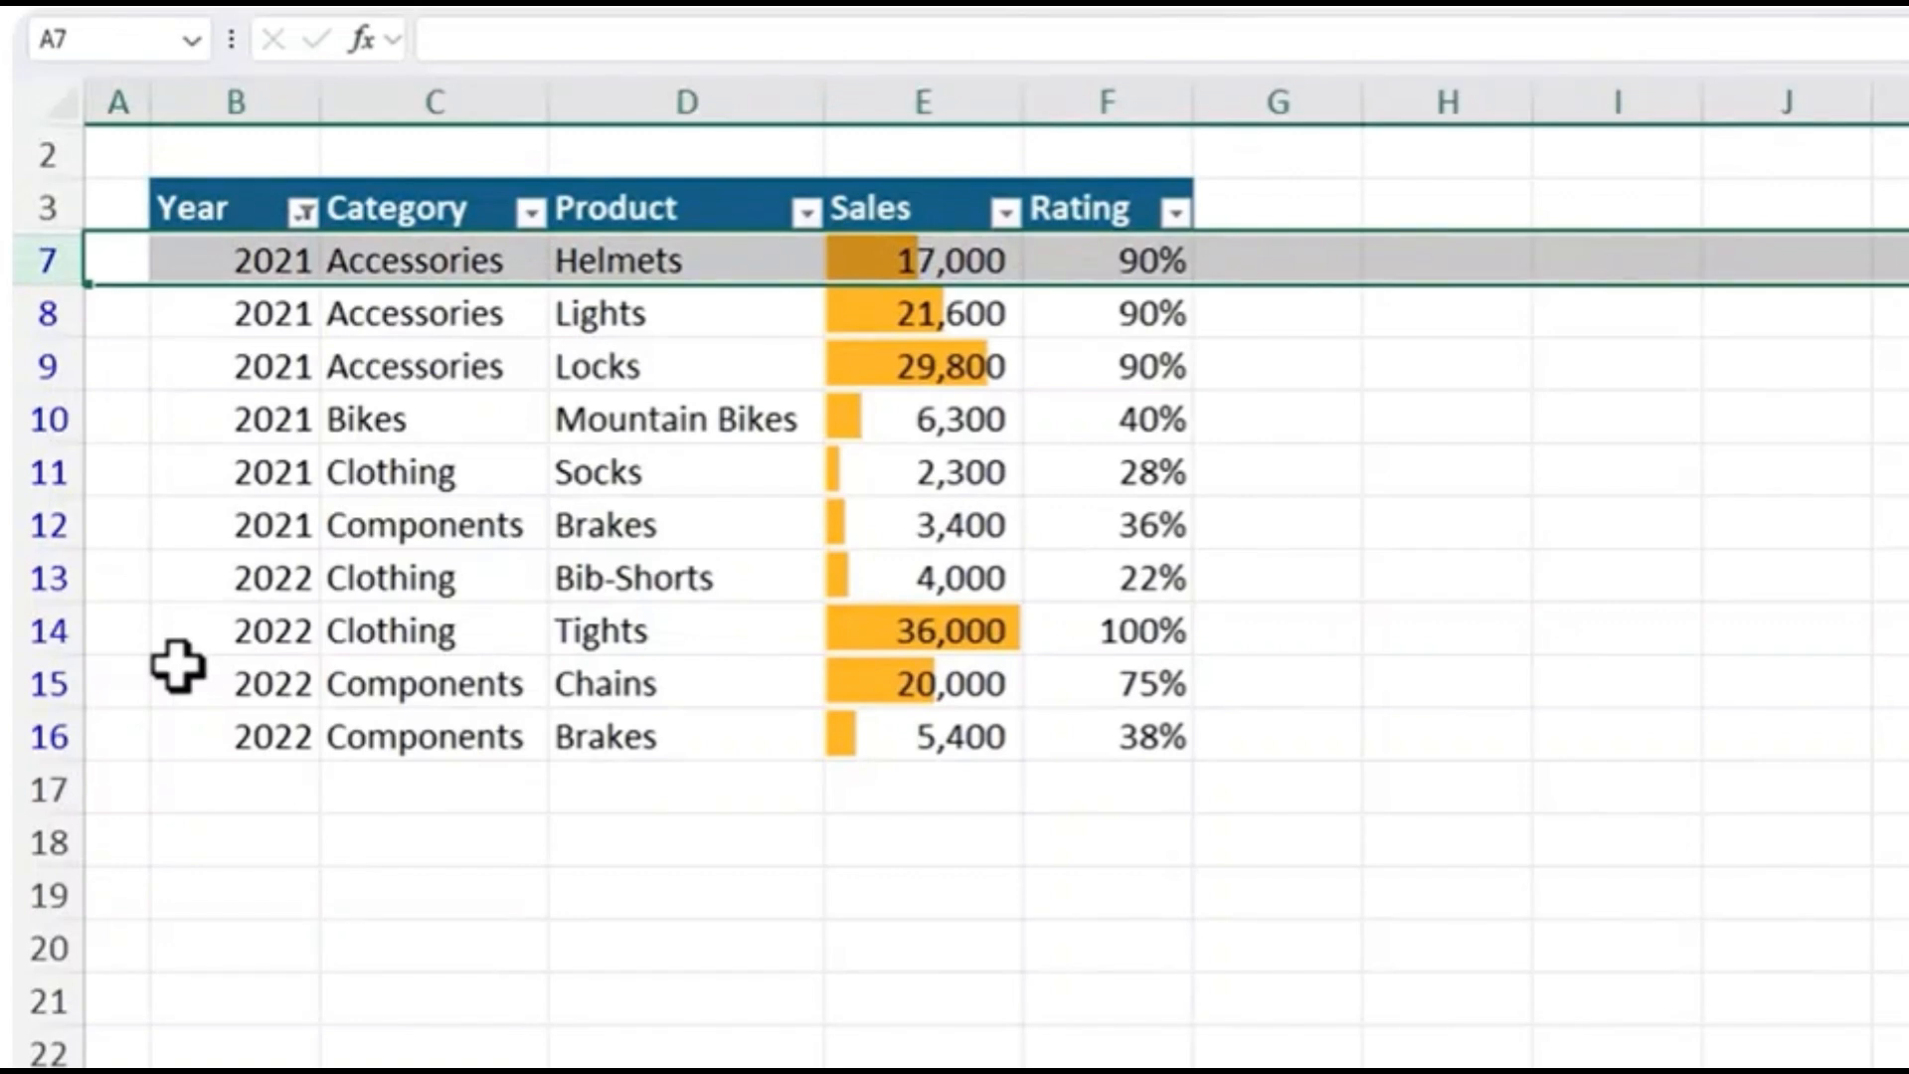
key(Right)
key(Right)
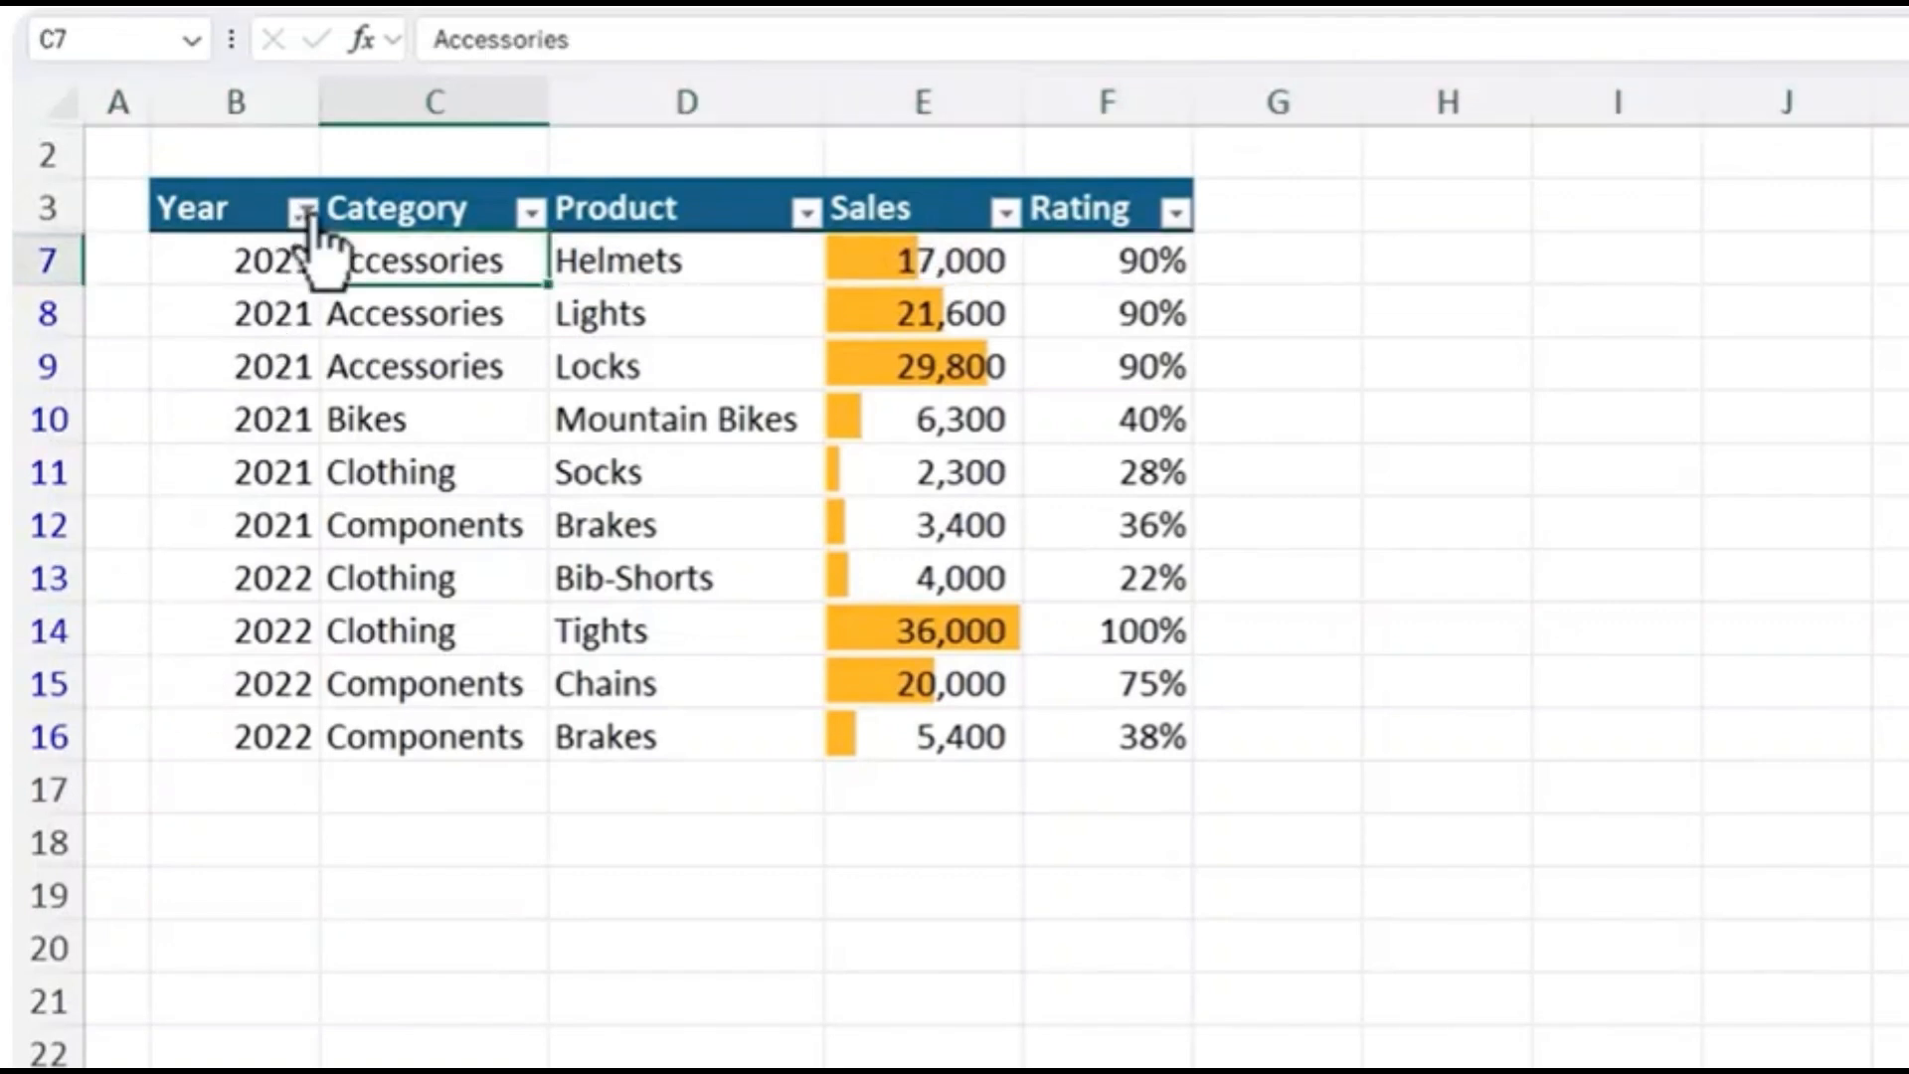
click(303, 212)
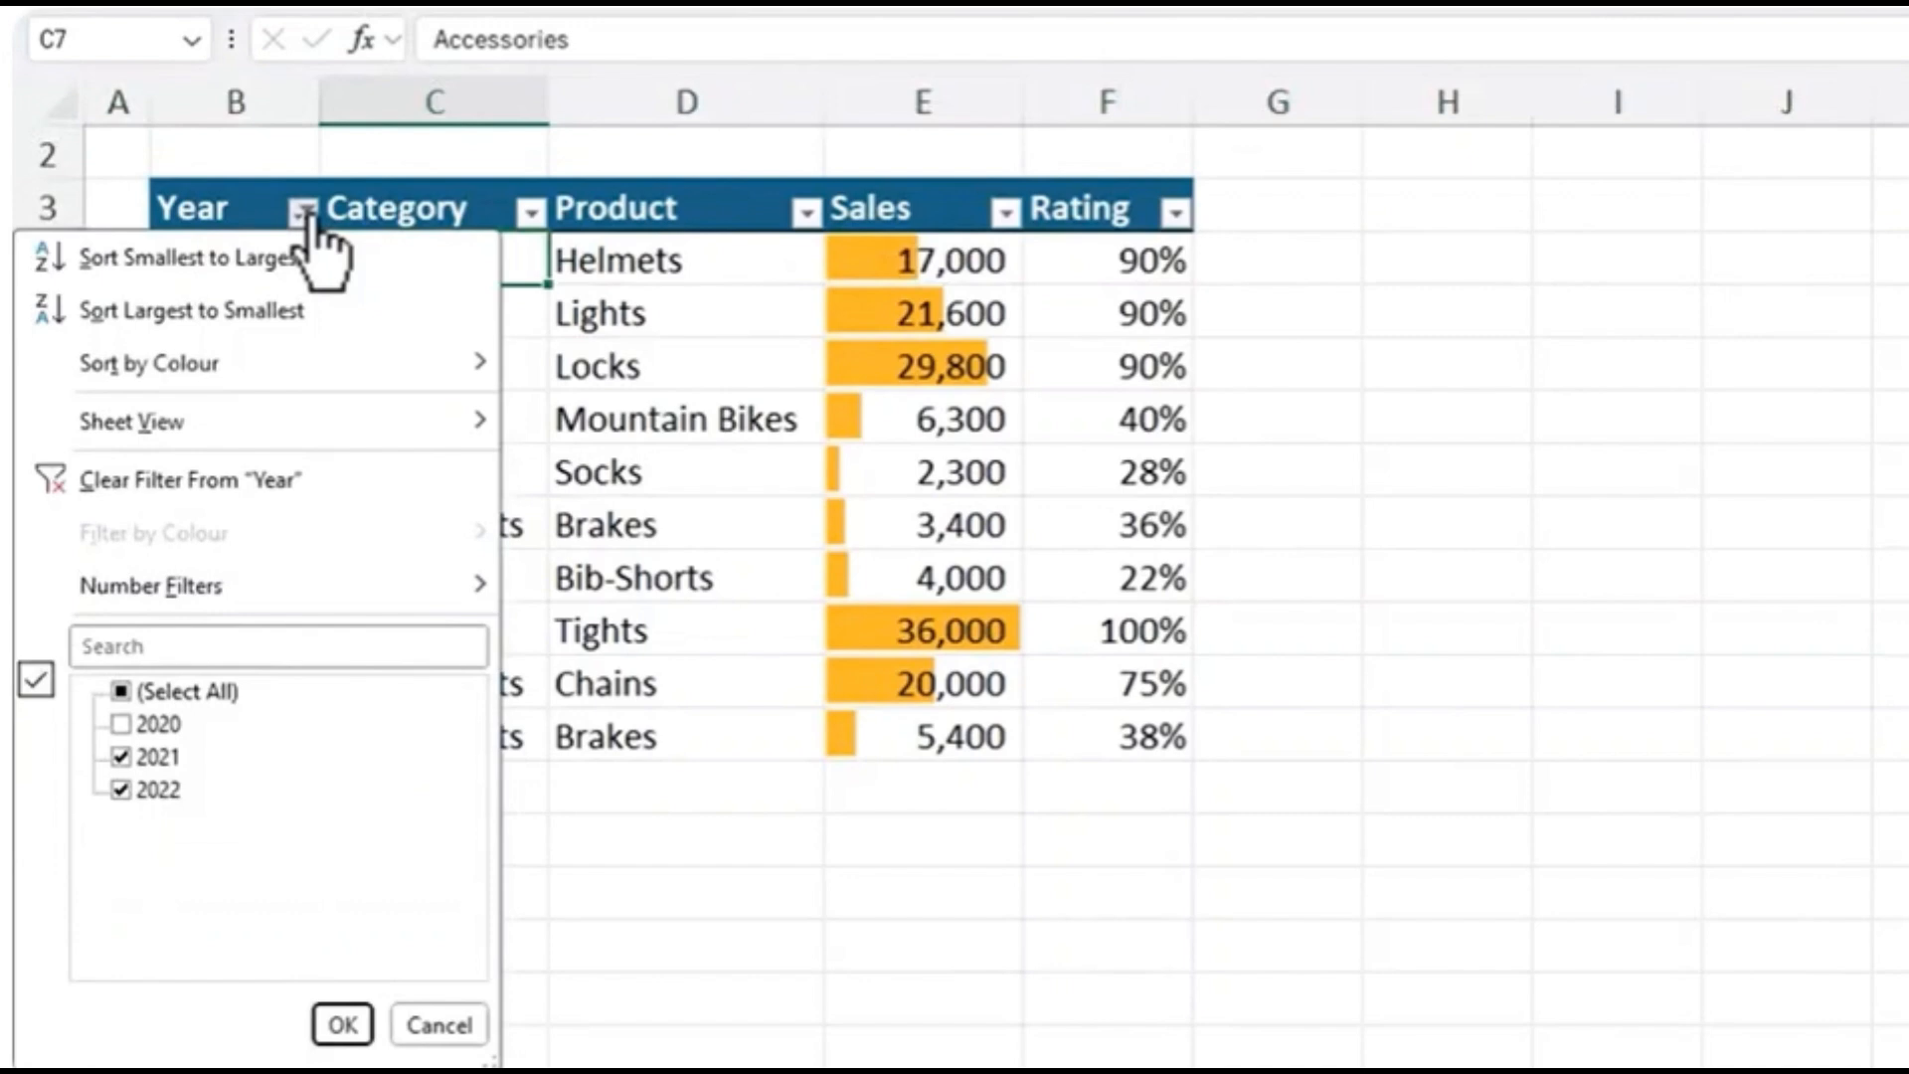
click(304, 211)
click(531, 212)
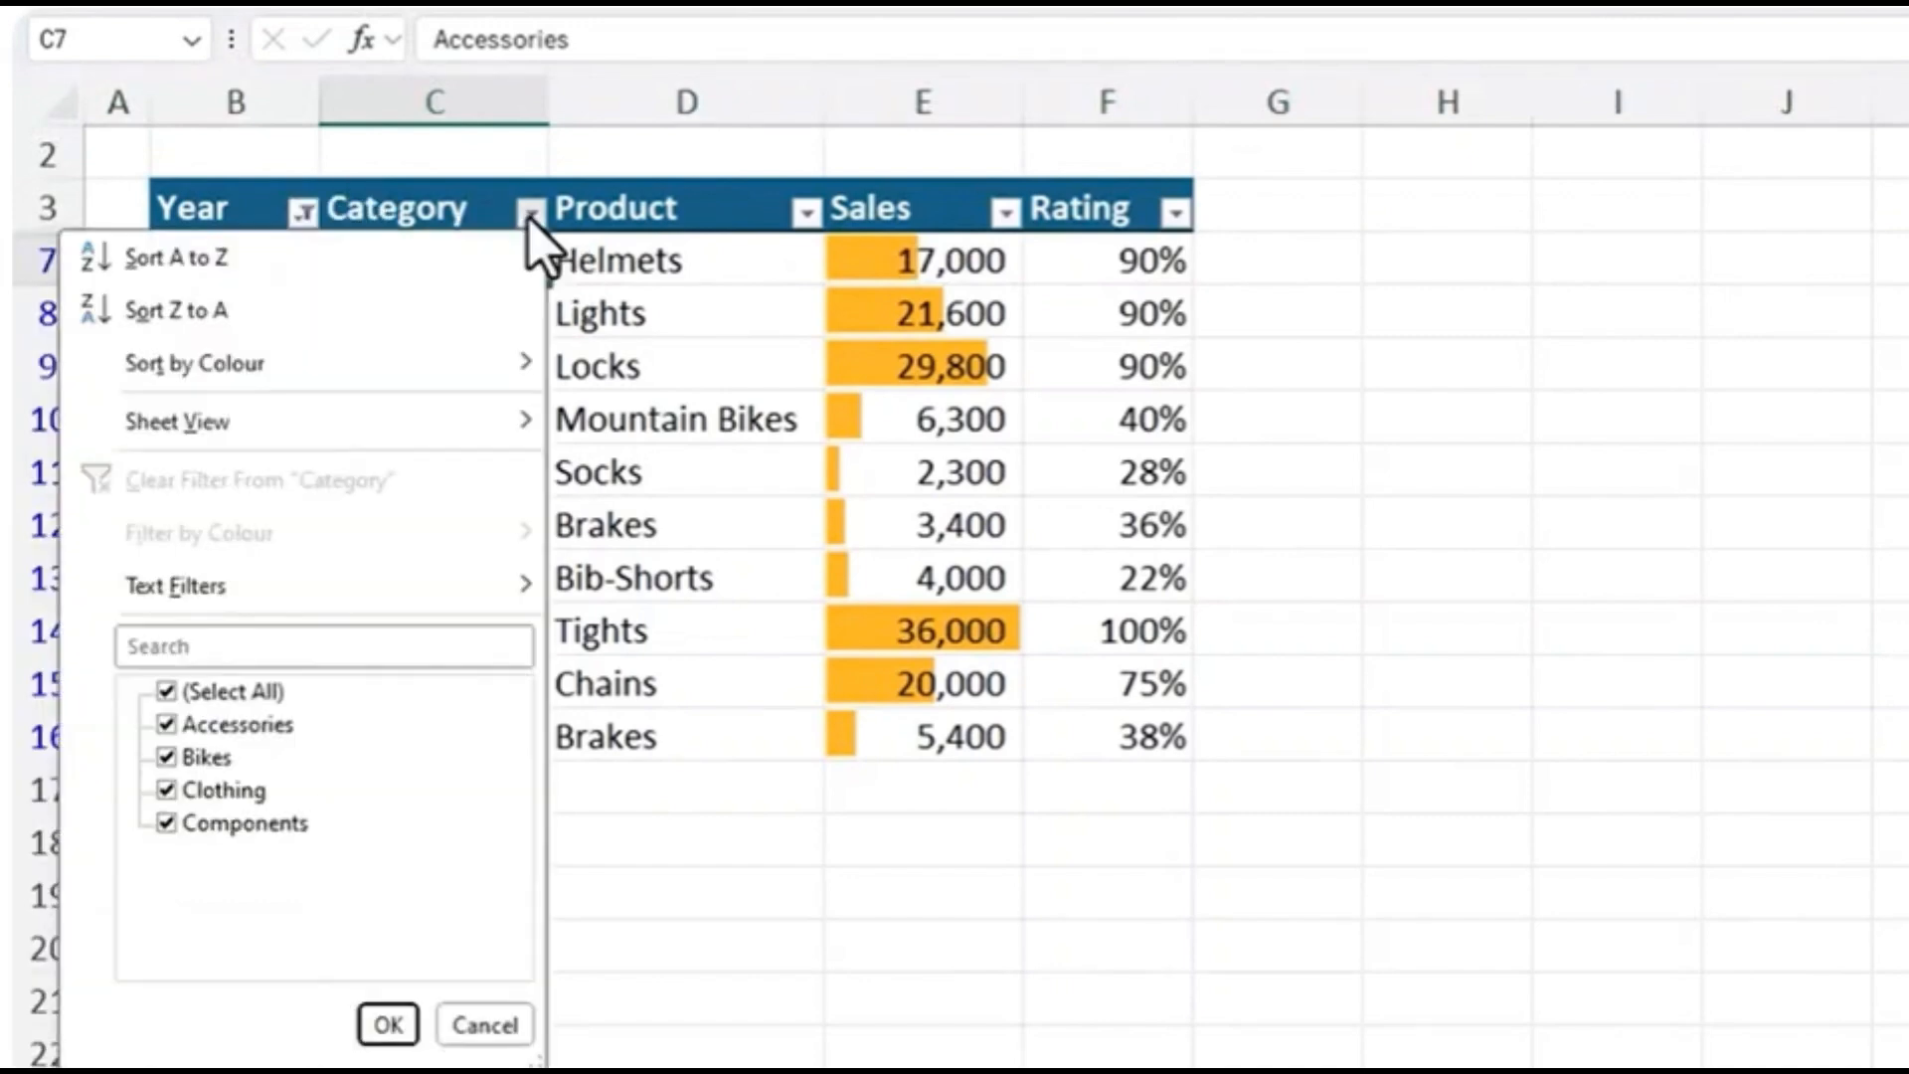
click(527, 211)
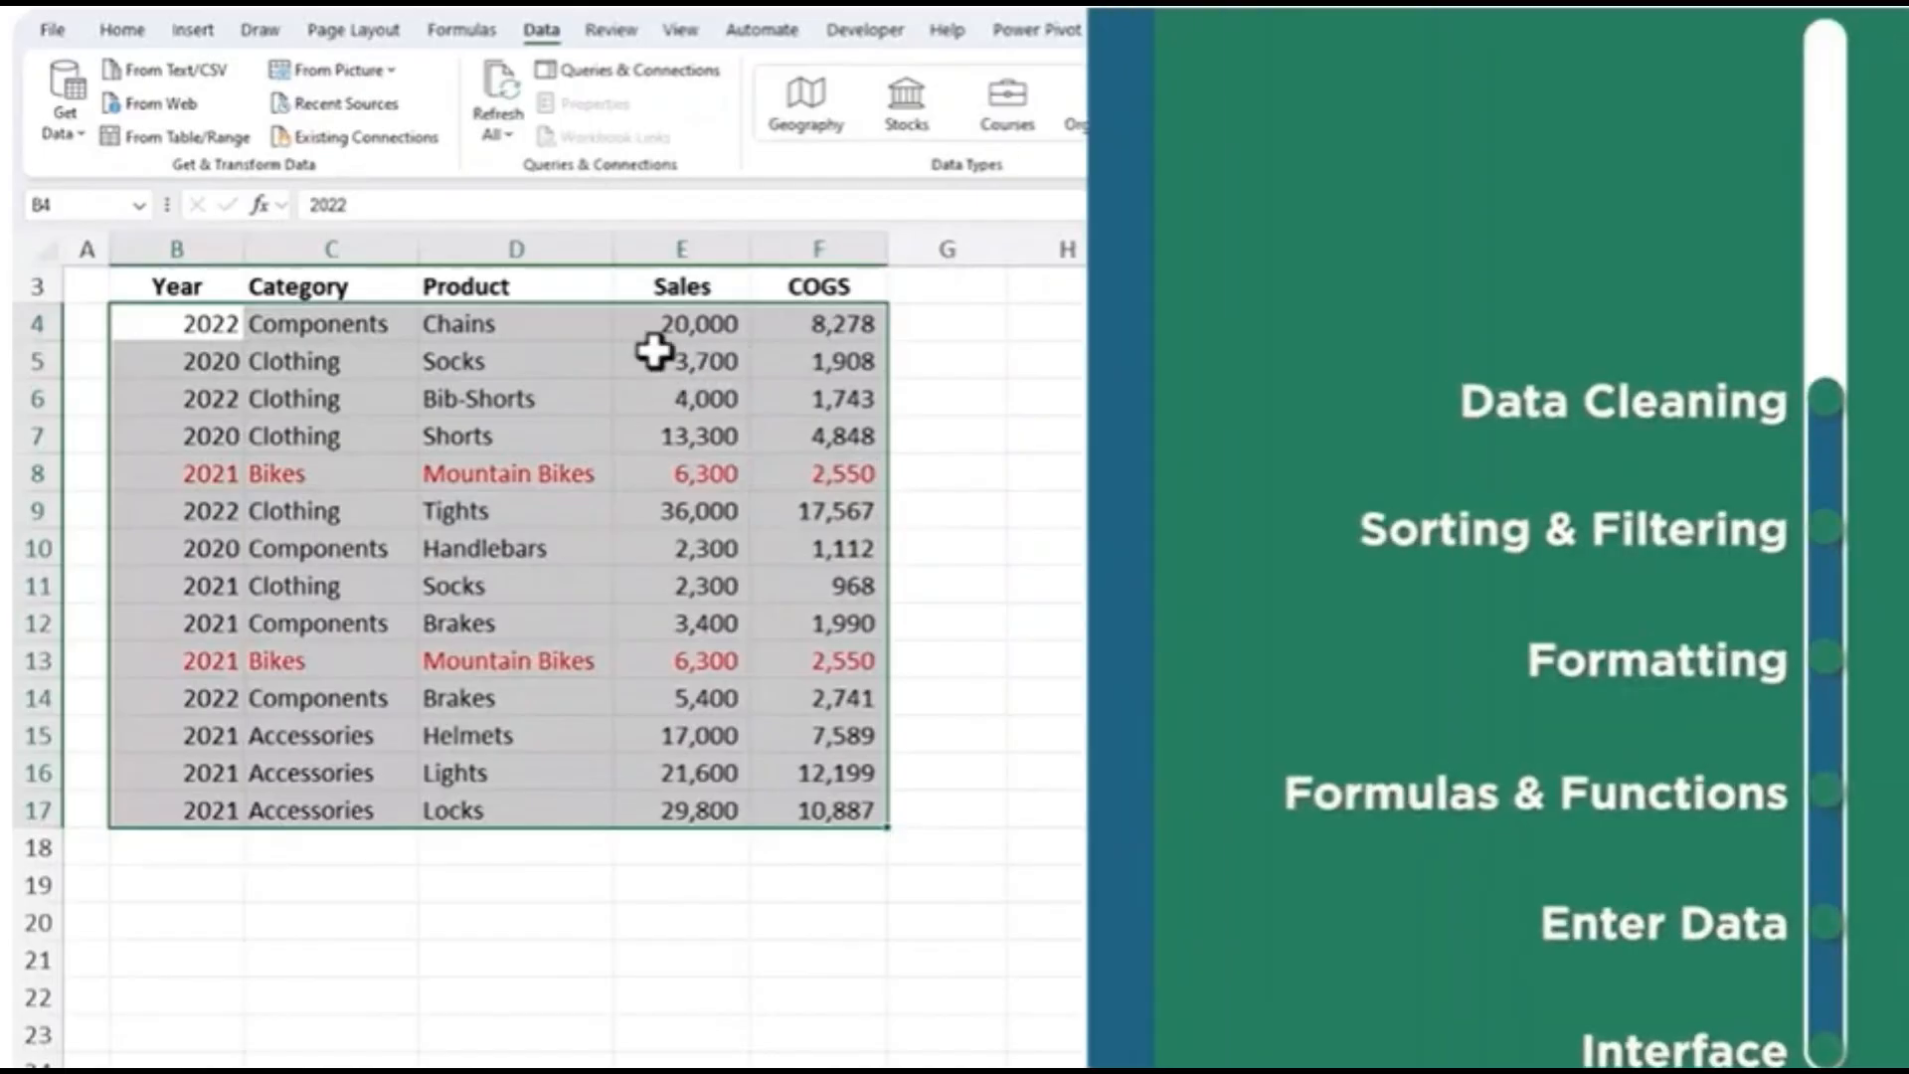
Remove duplicate rows from B4:F17, comparing the Year, Category, Product, Sales and COGS columns
drag(213, 324, 811, 799)
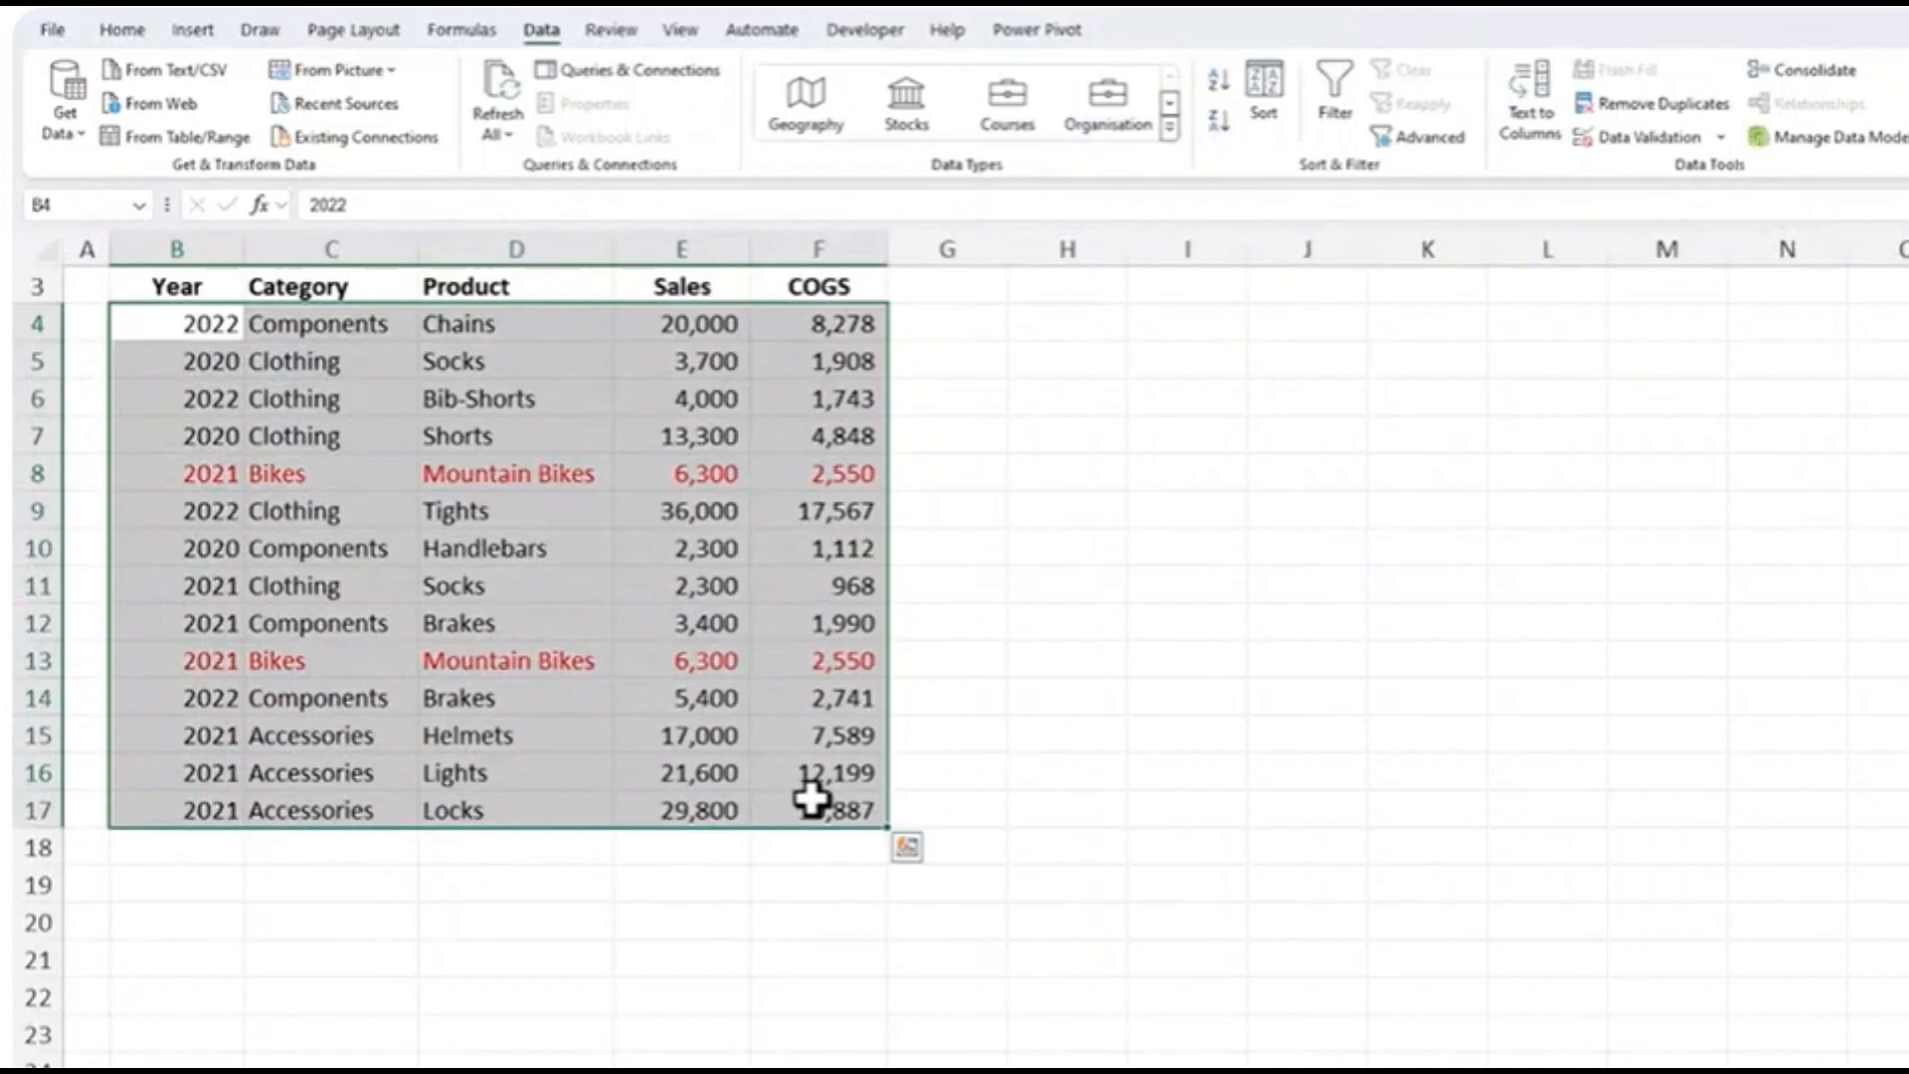
click(1668, 109)
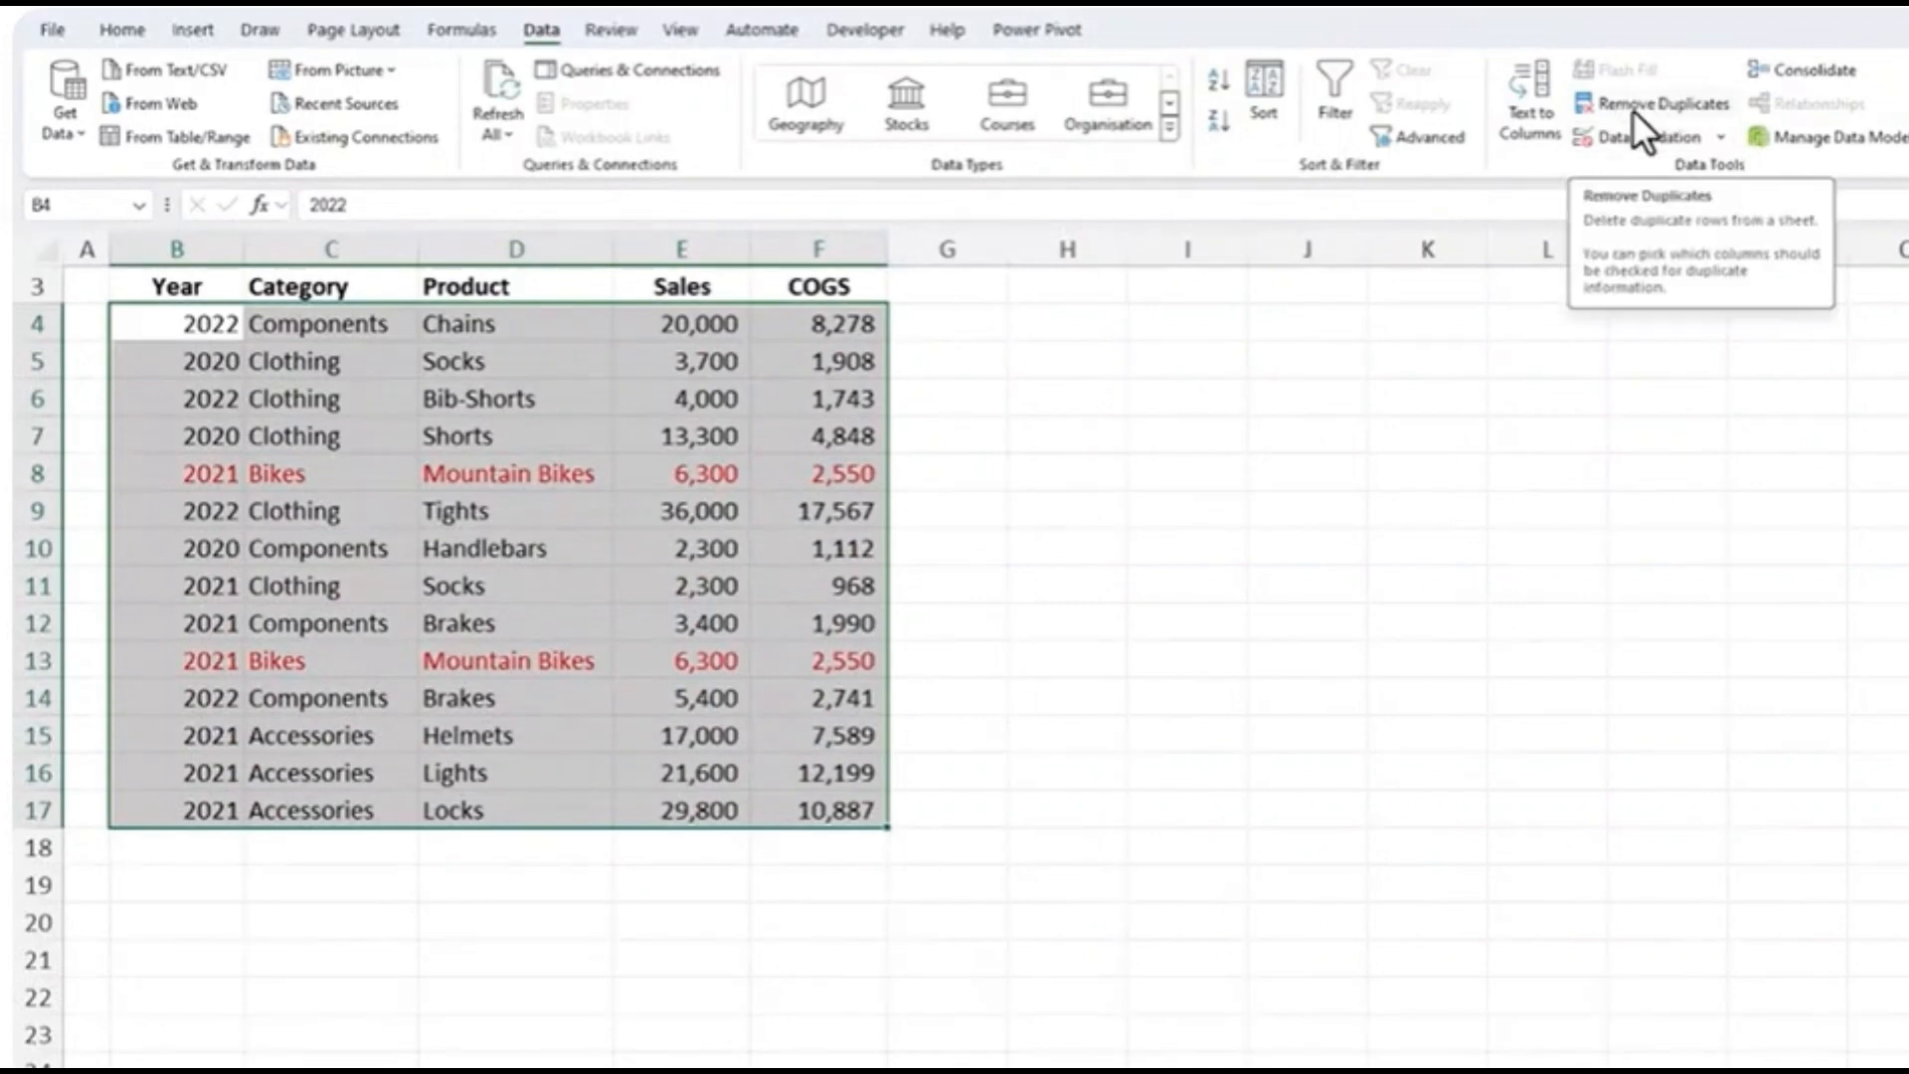
click(1633, 110)
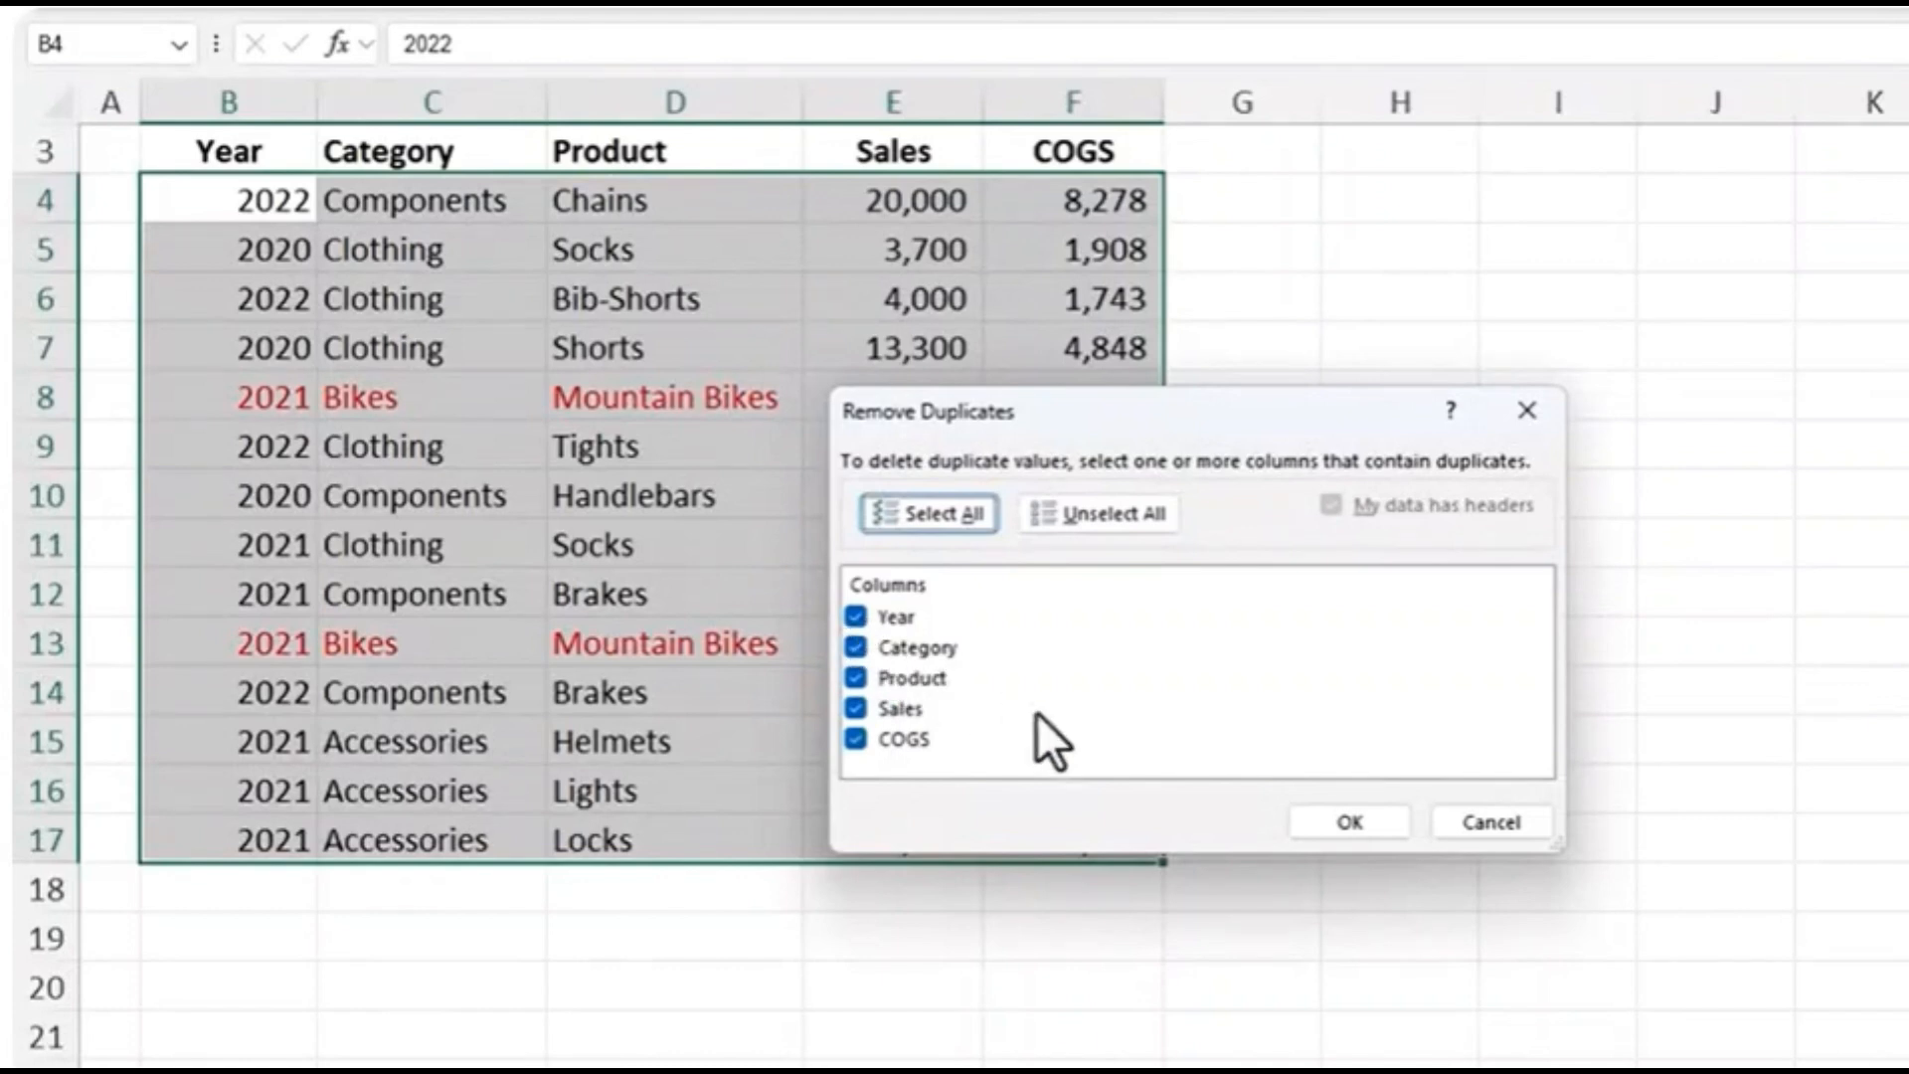
click(1313, 825)
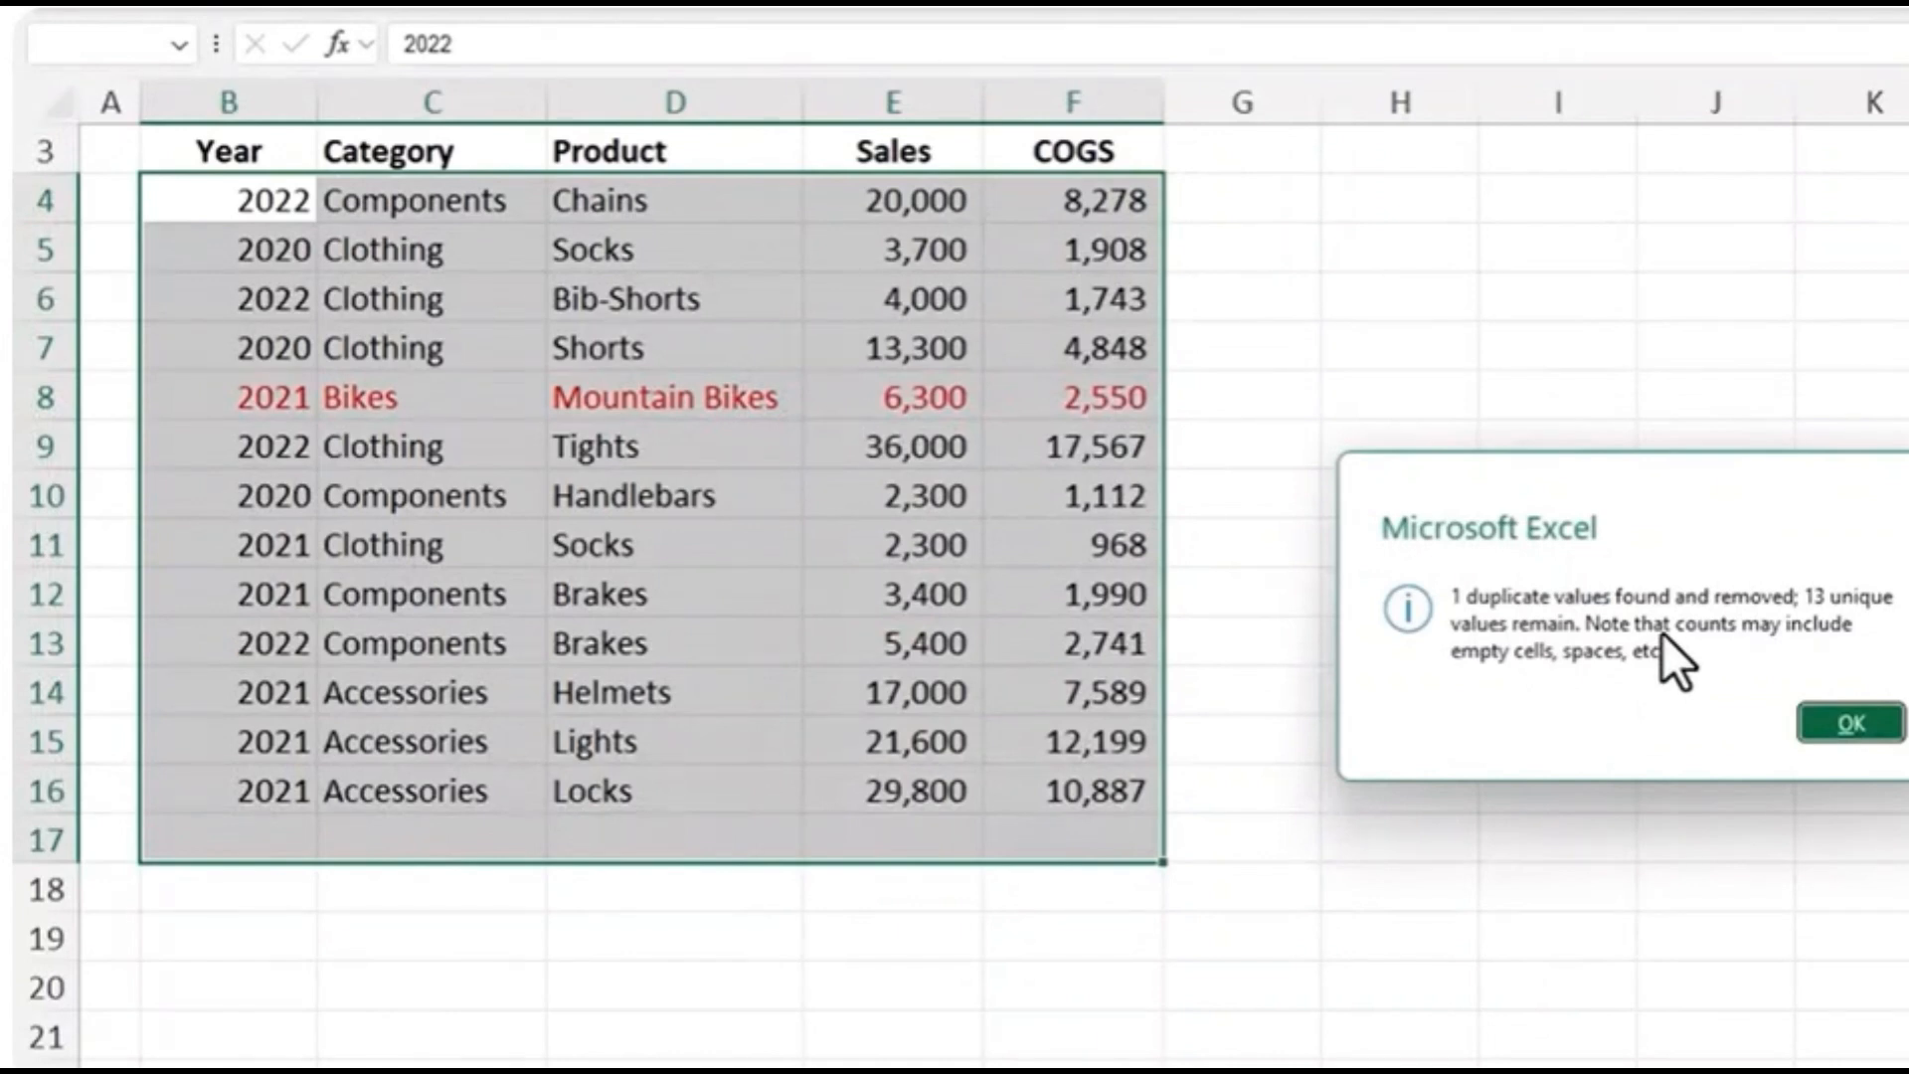
click(1842, 726)
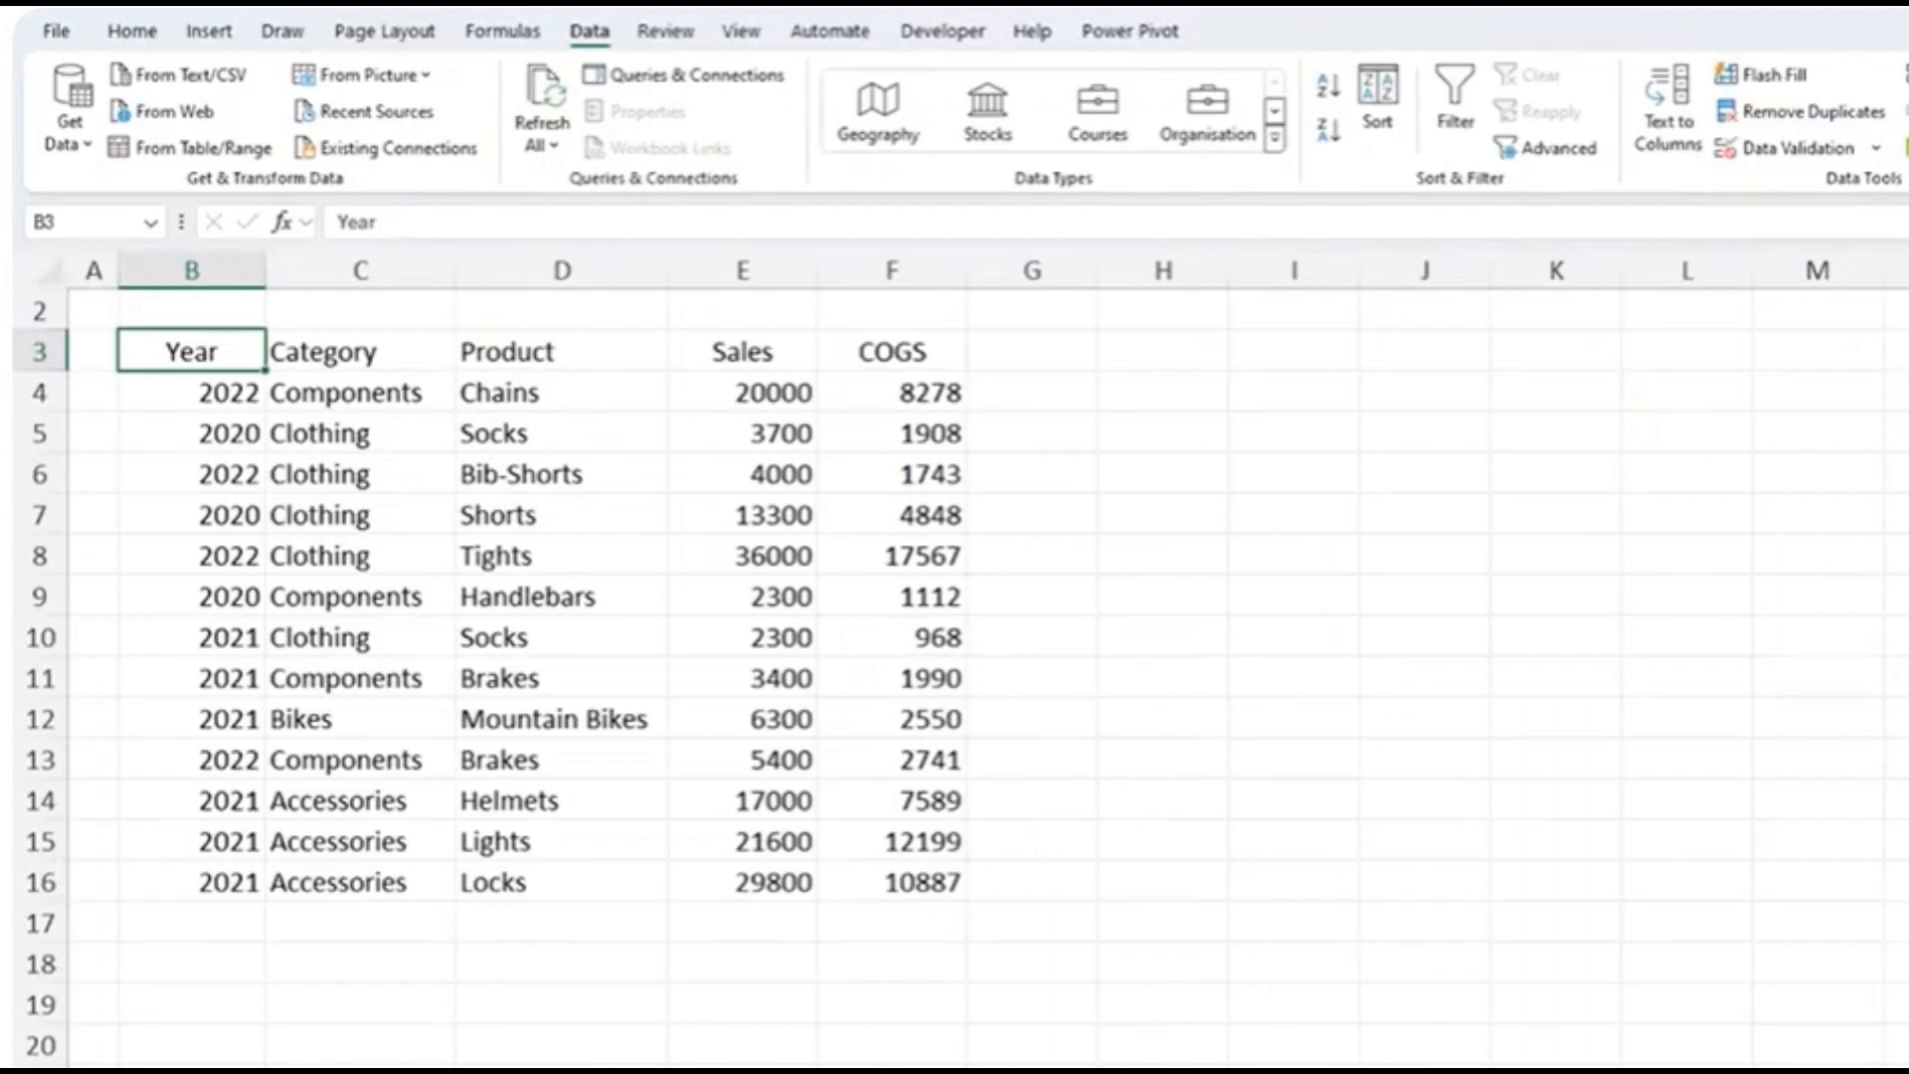
Convert the range B3:F16 into an Excel table with headers
shift+click(935, 873)
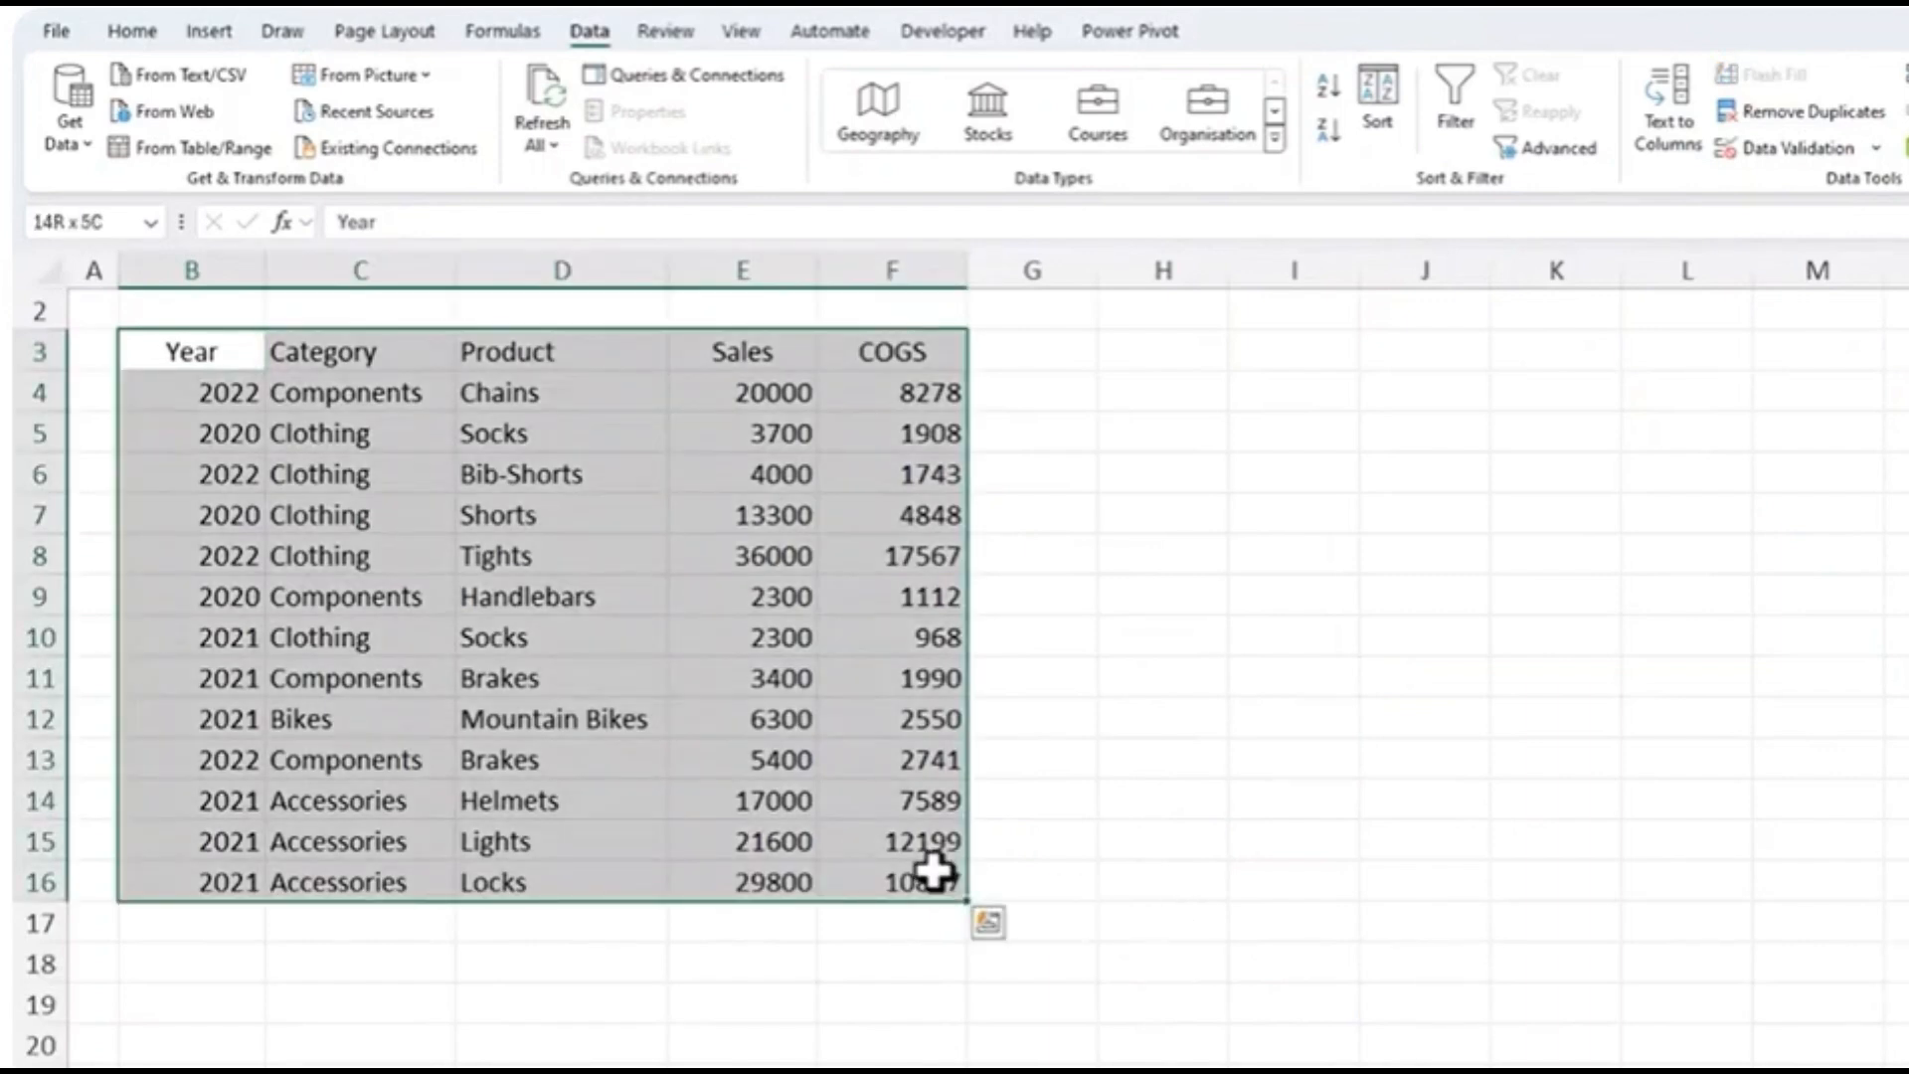
key(ctrl+t)
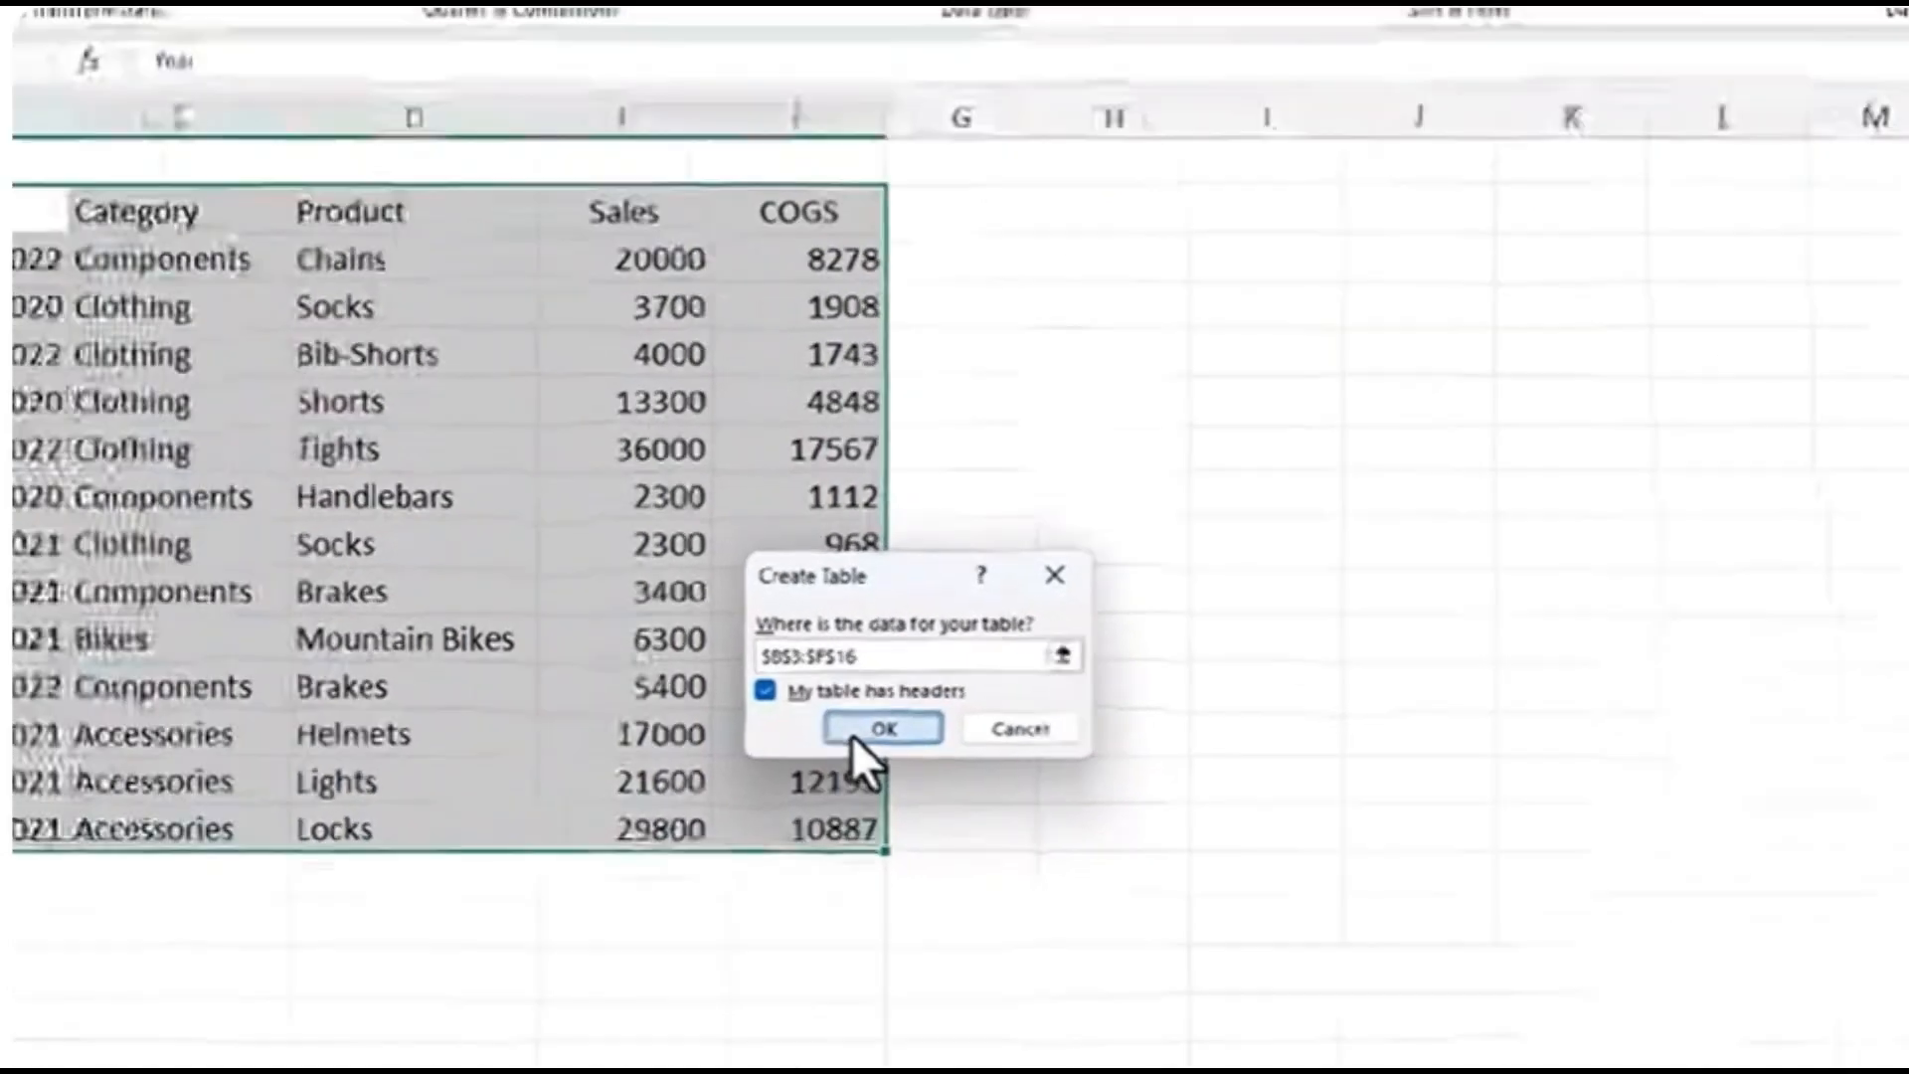
click(760, 664)
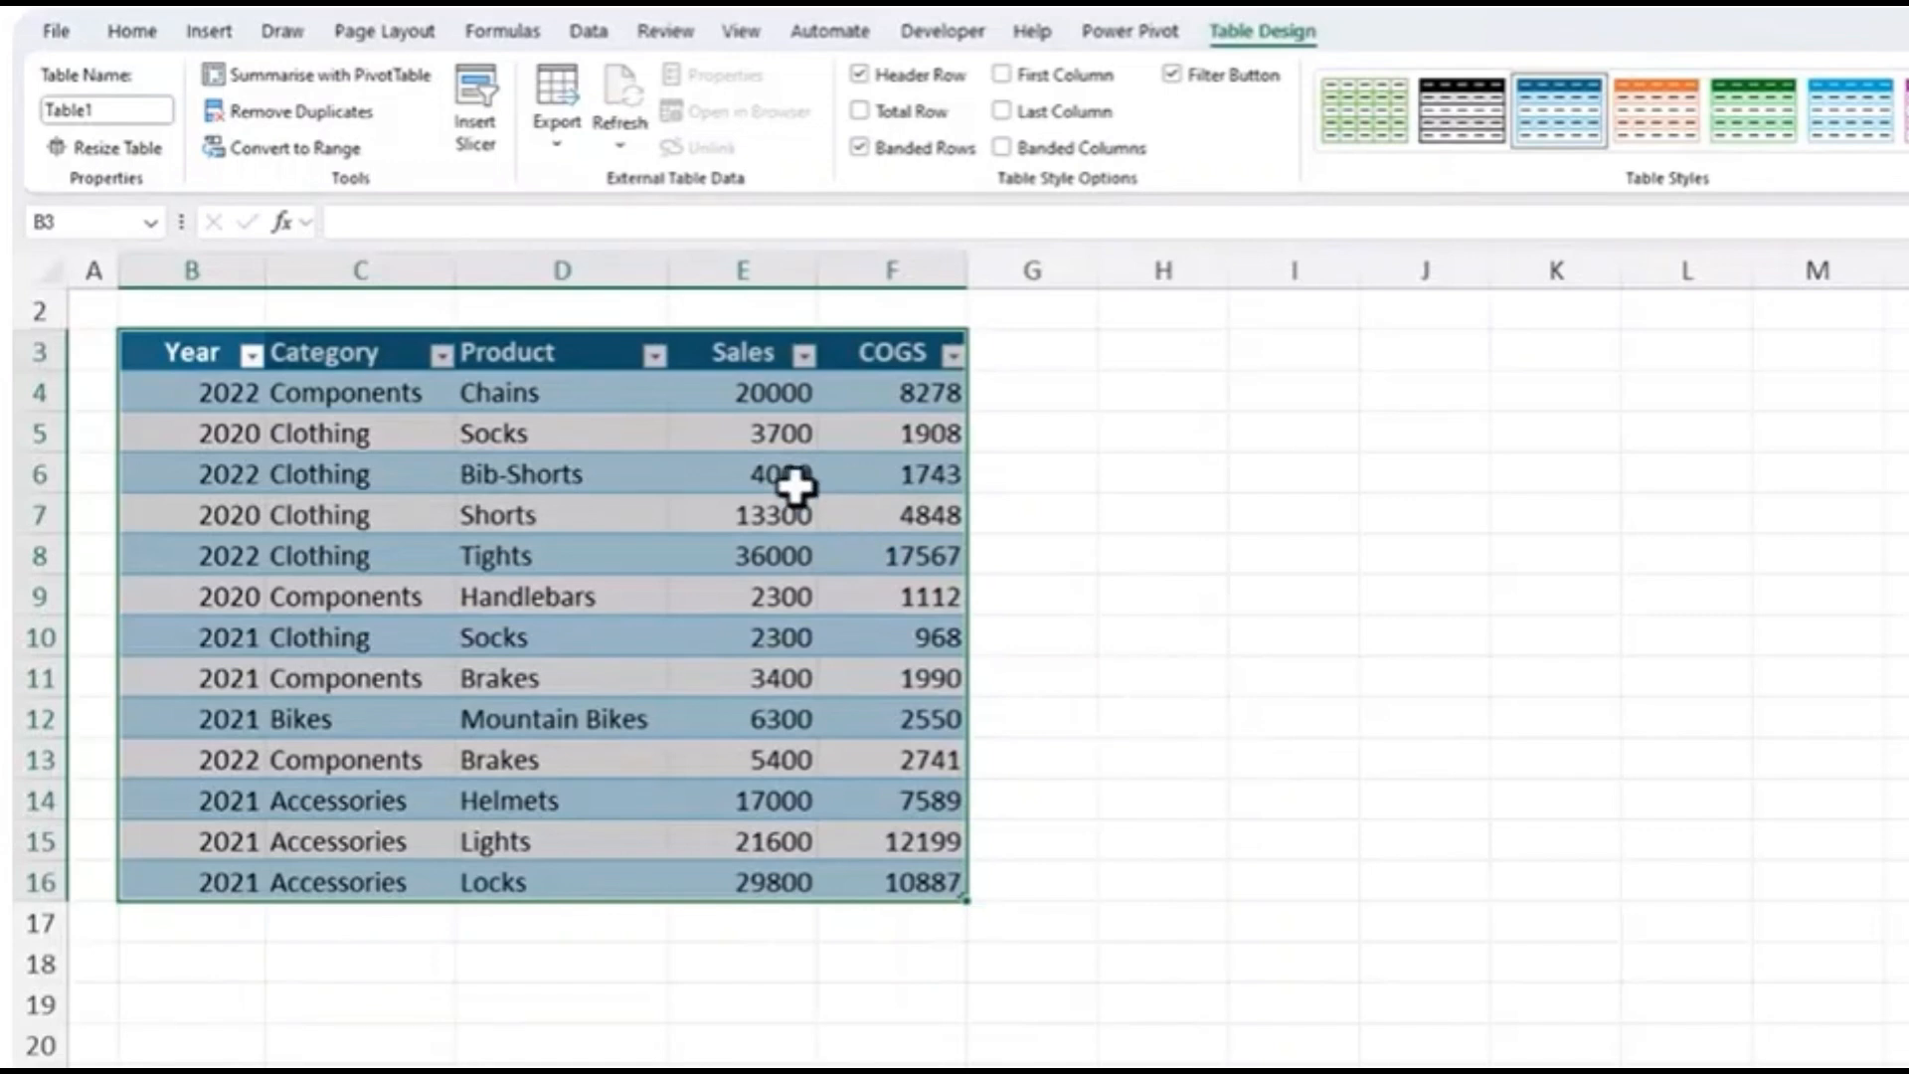
Look through the Year column's filter options and the gallery of available table styles
click(252, 355)
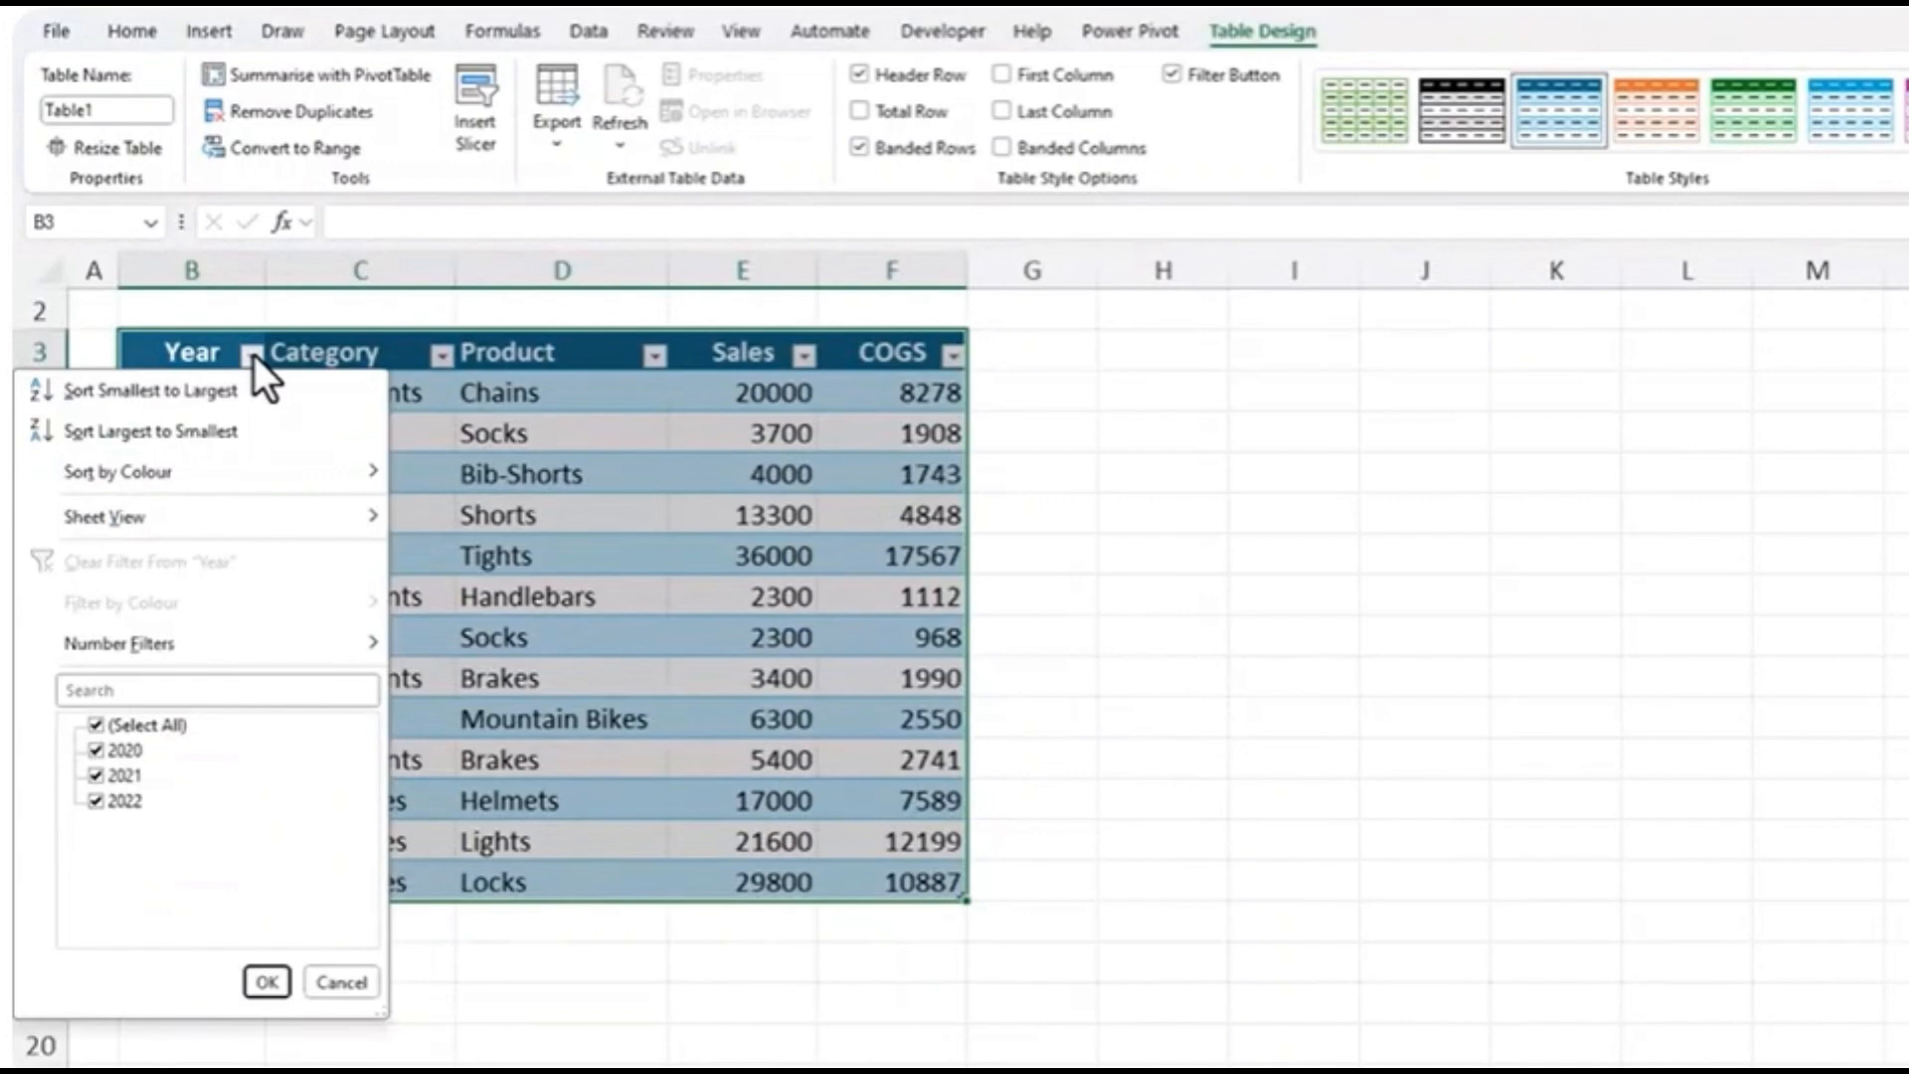
click(253, 356)
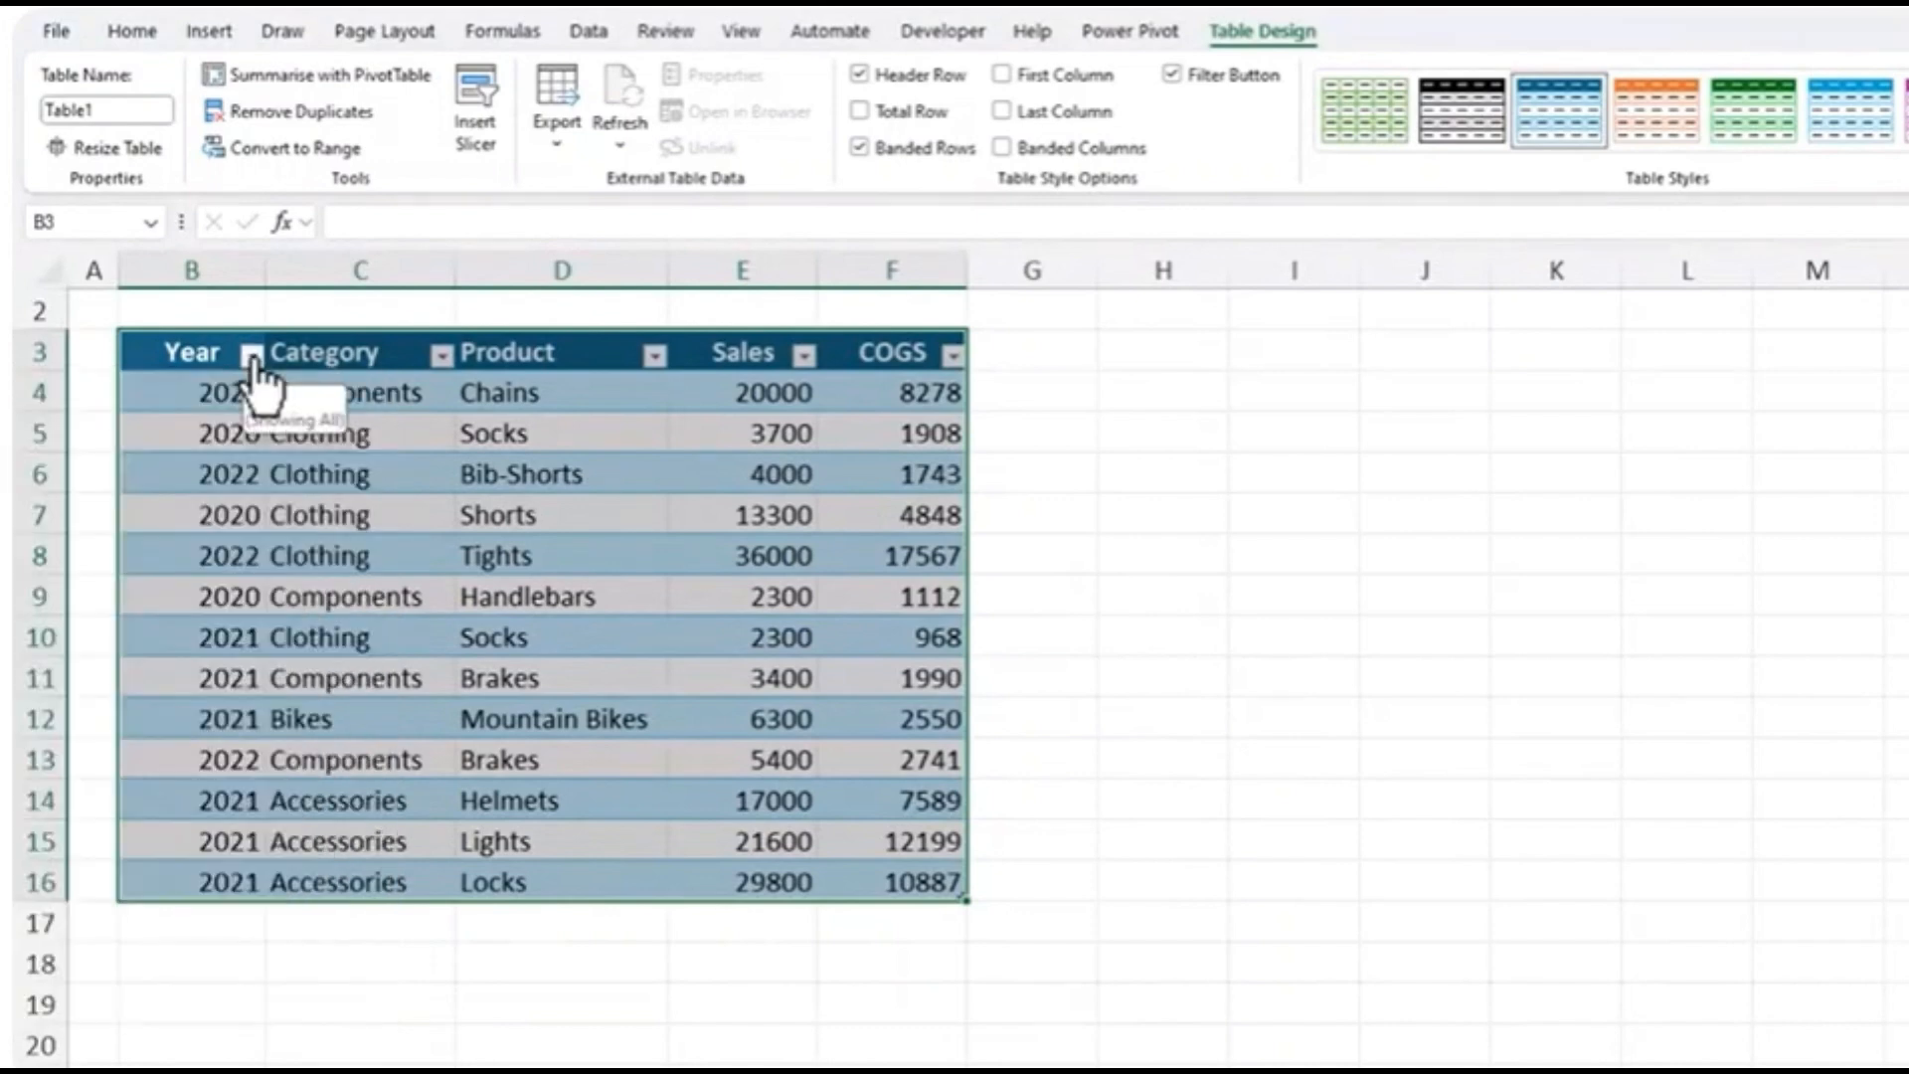
click(899, 398)
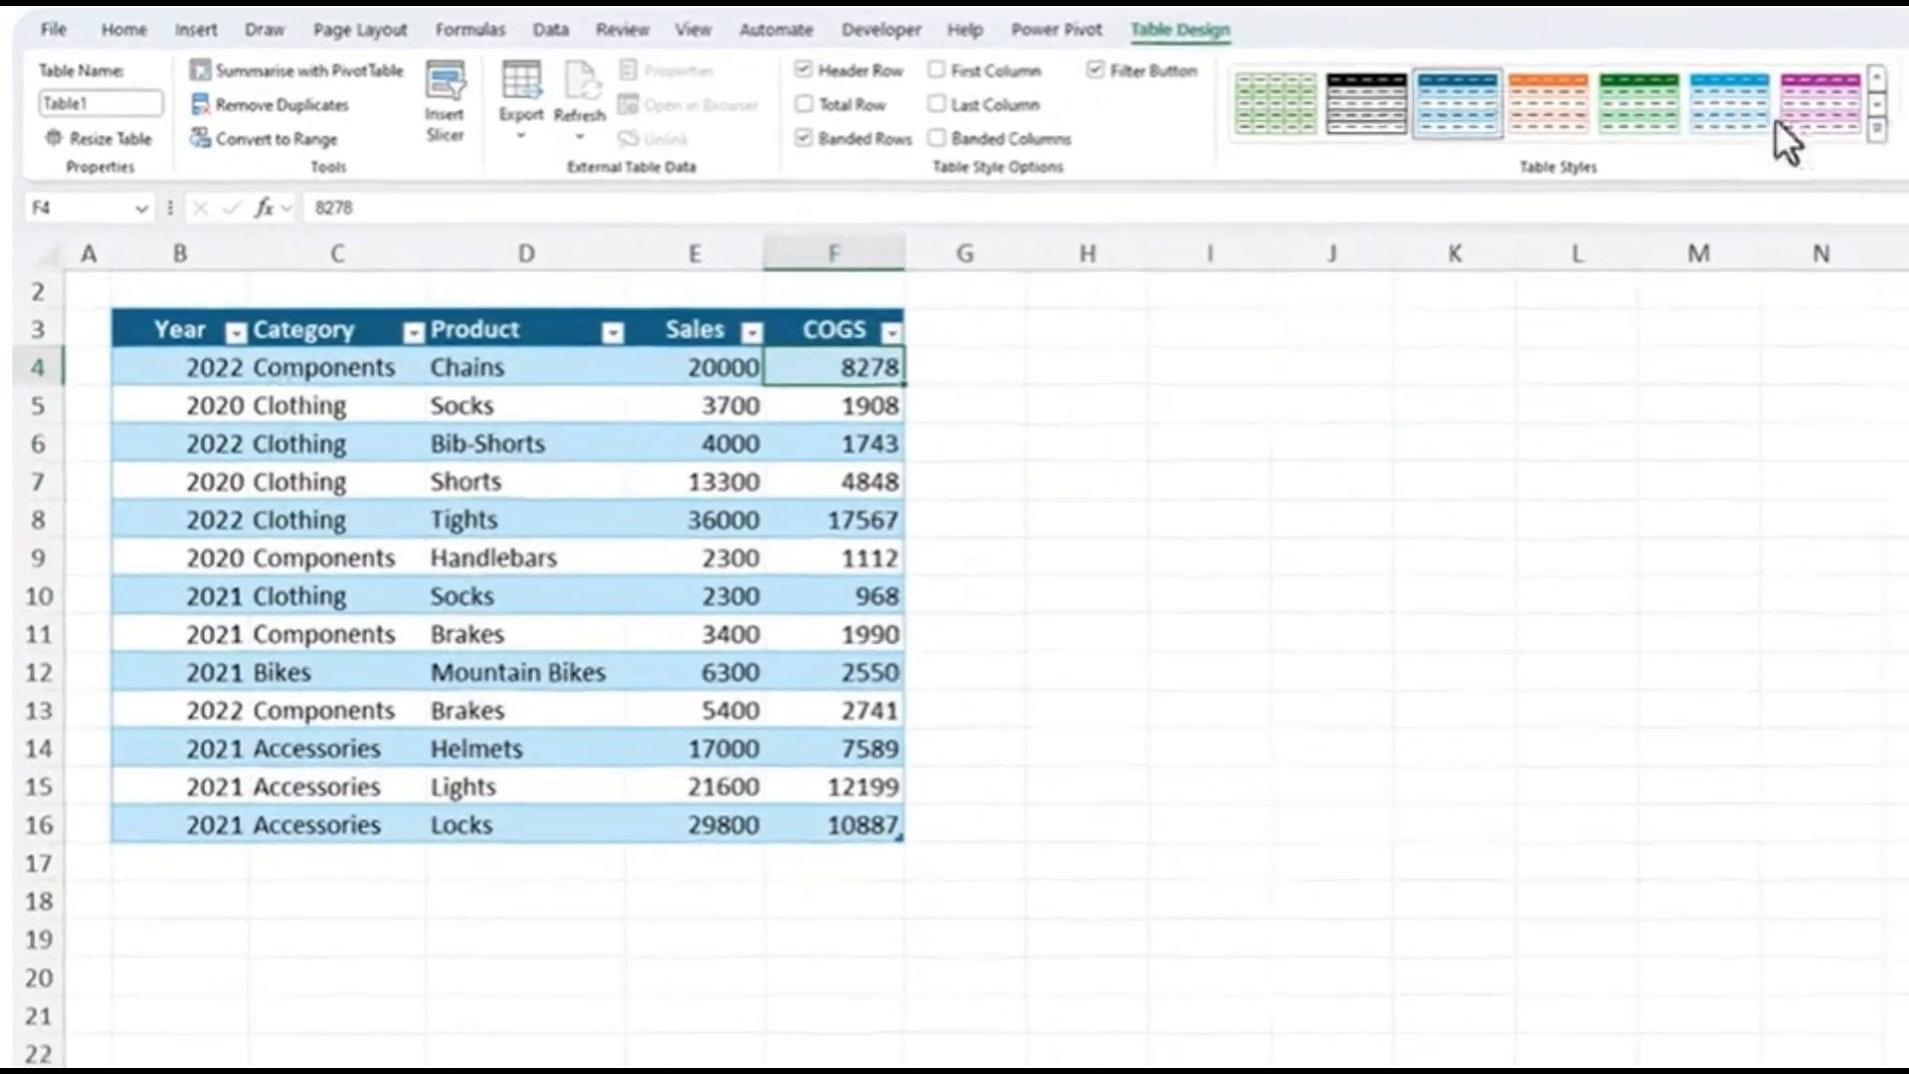
click(1822, 130)
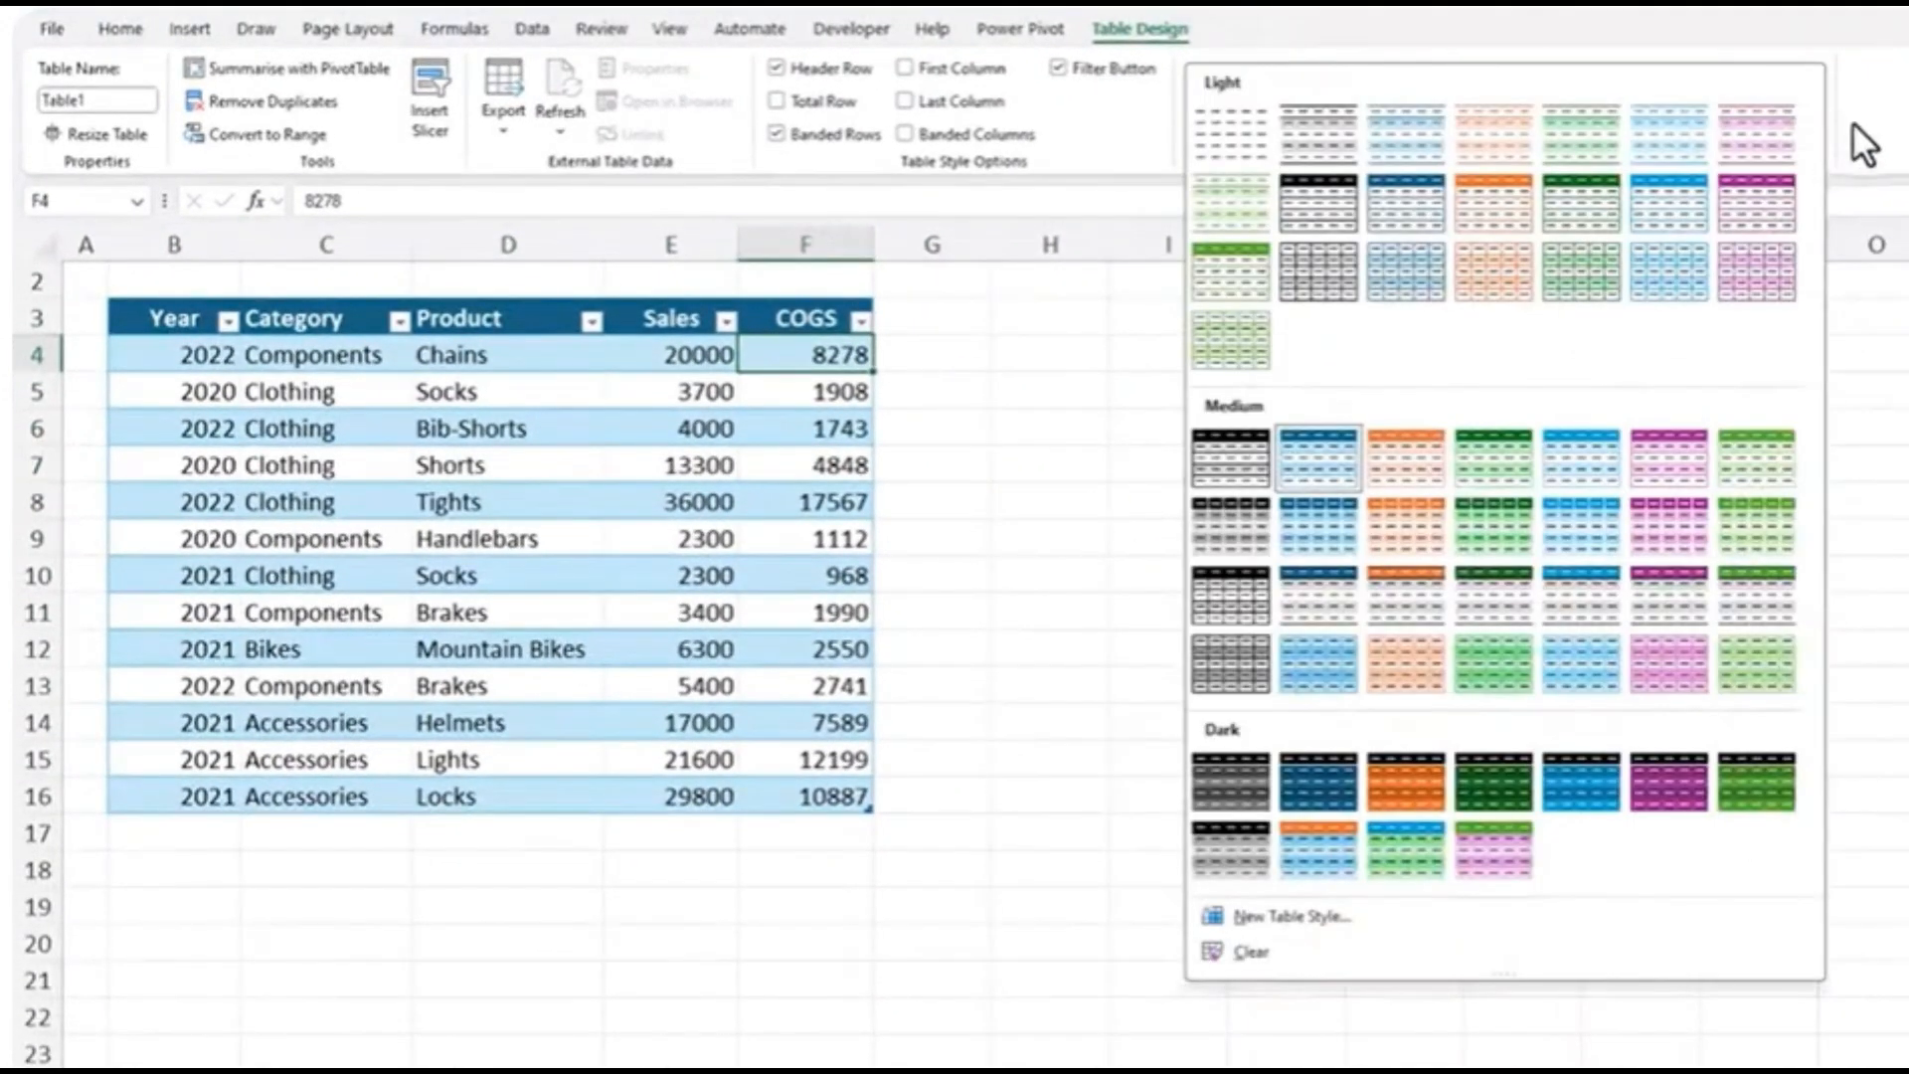
click(1841, 123)
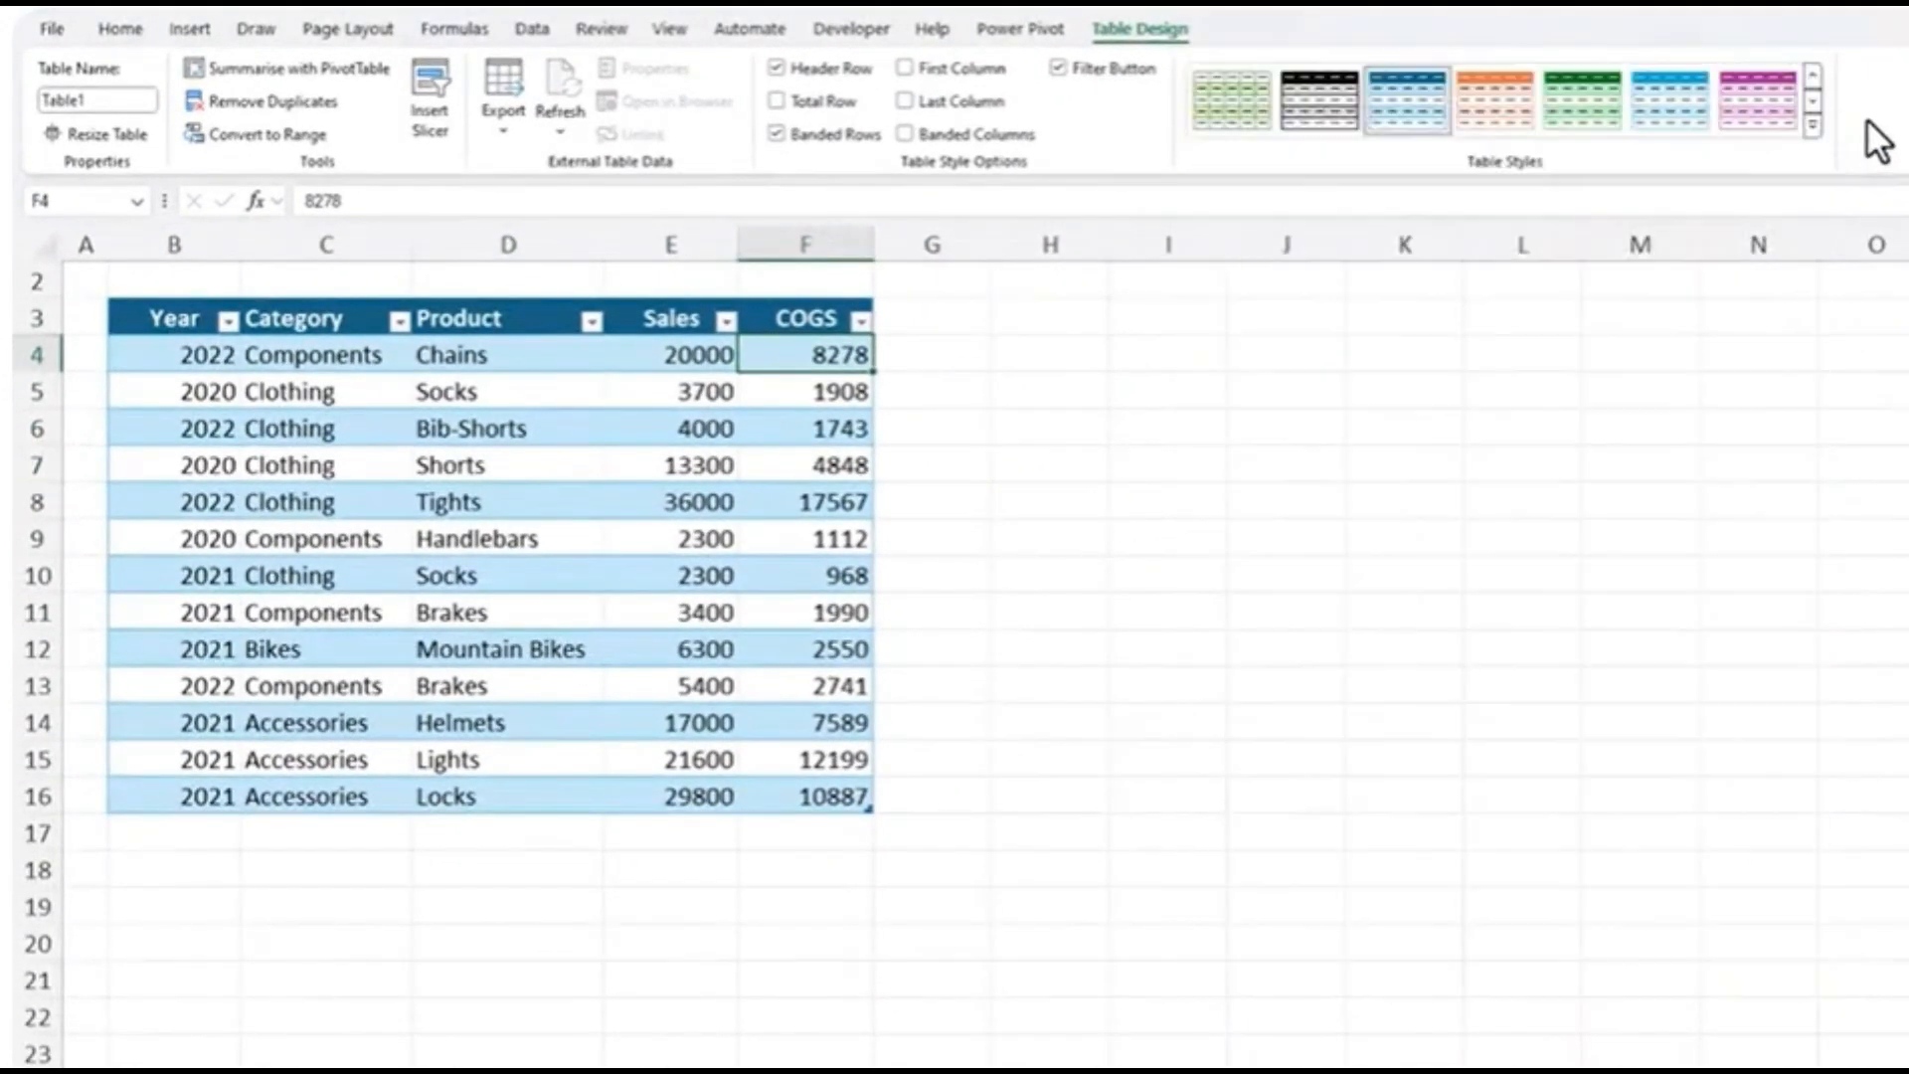
Extend the table with a new column by entering the header Profit in G3
click(975, 304)
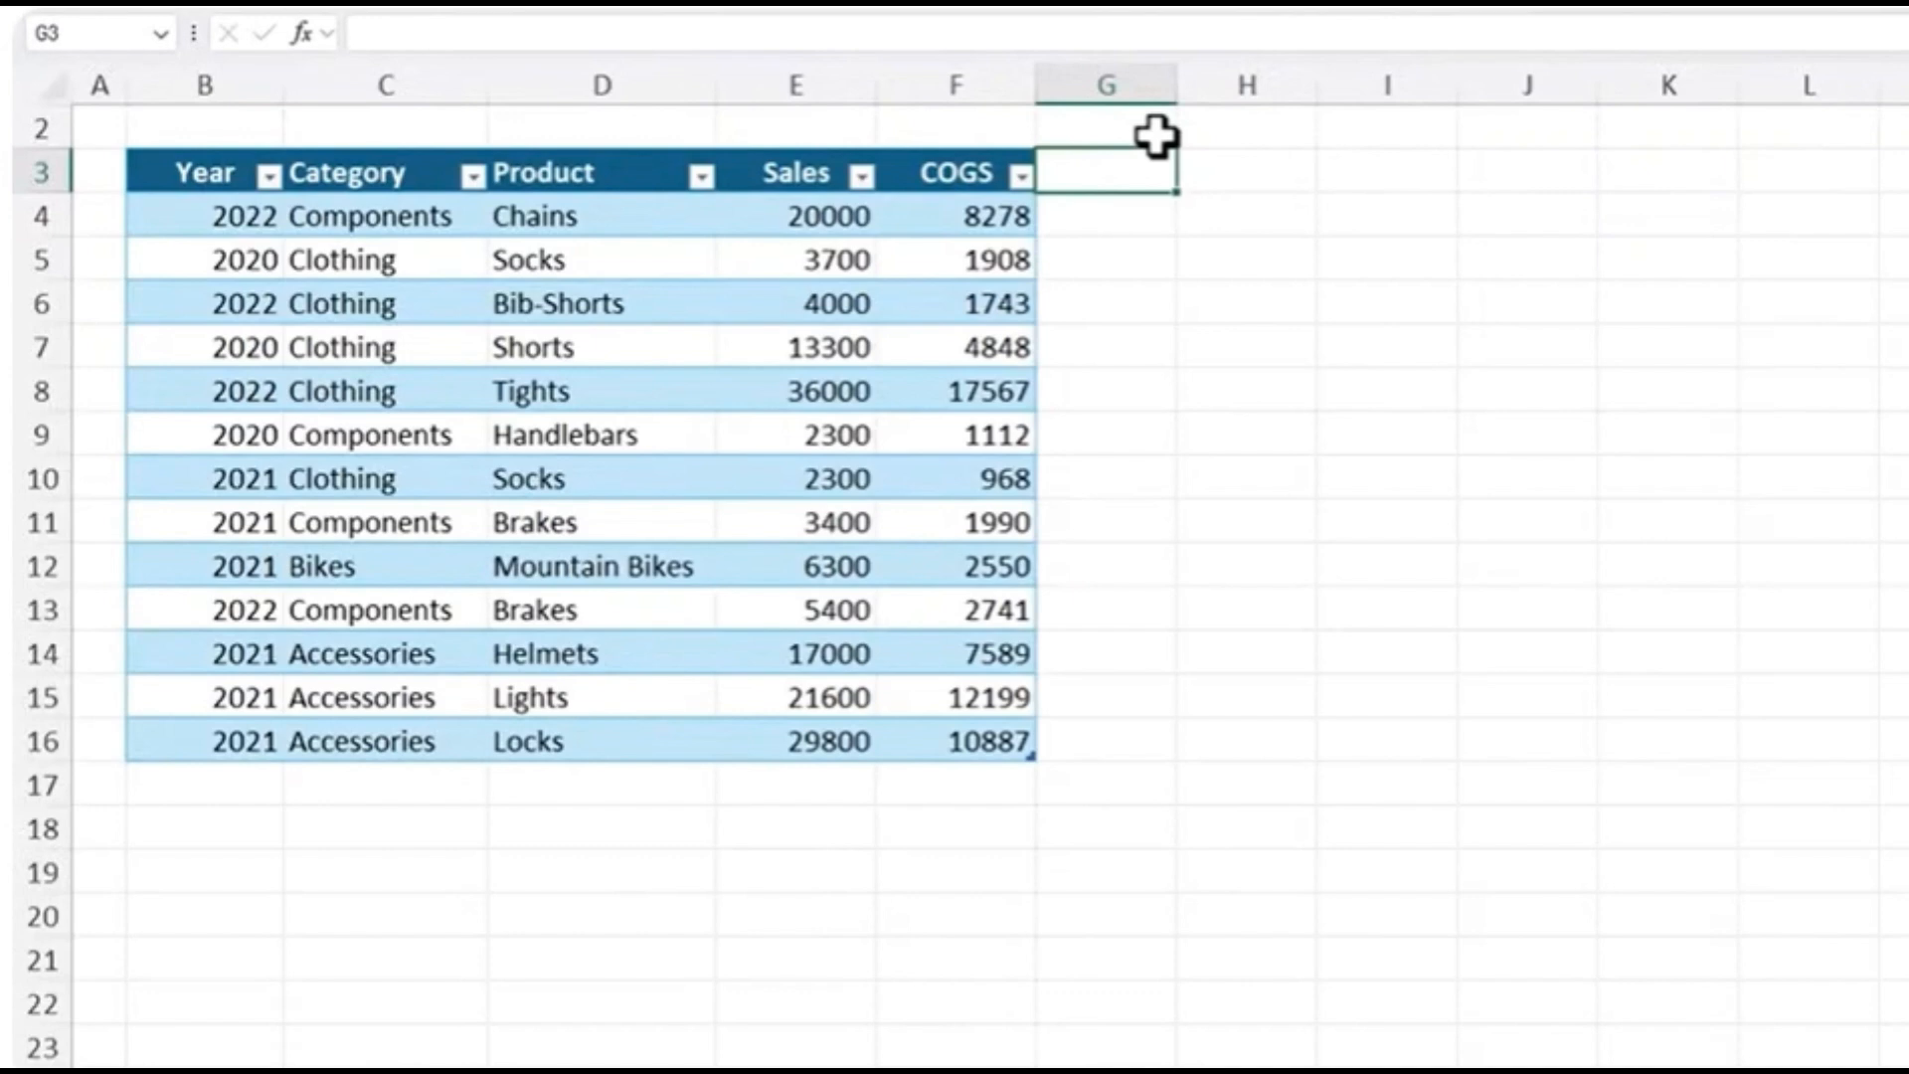
text(Profit)
key(Return)
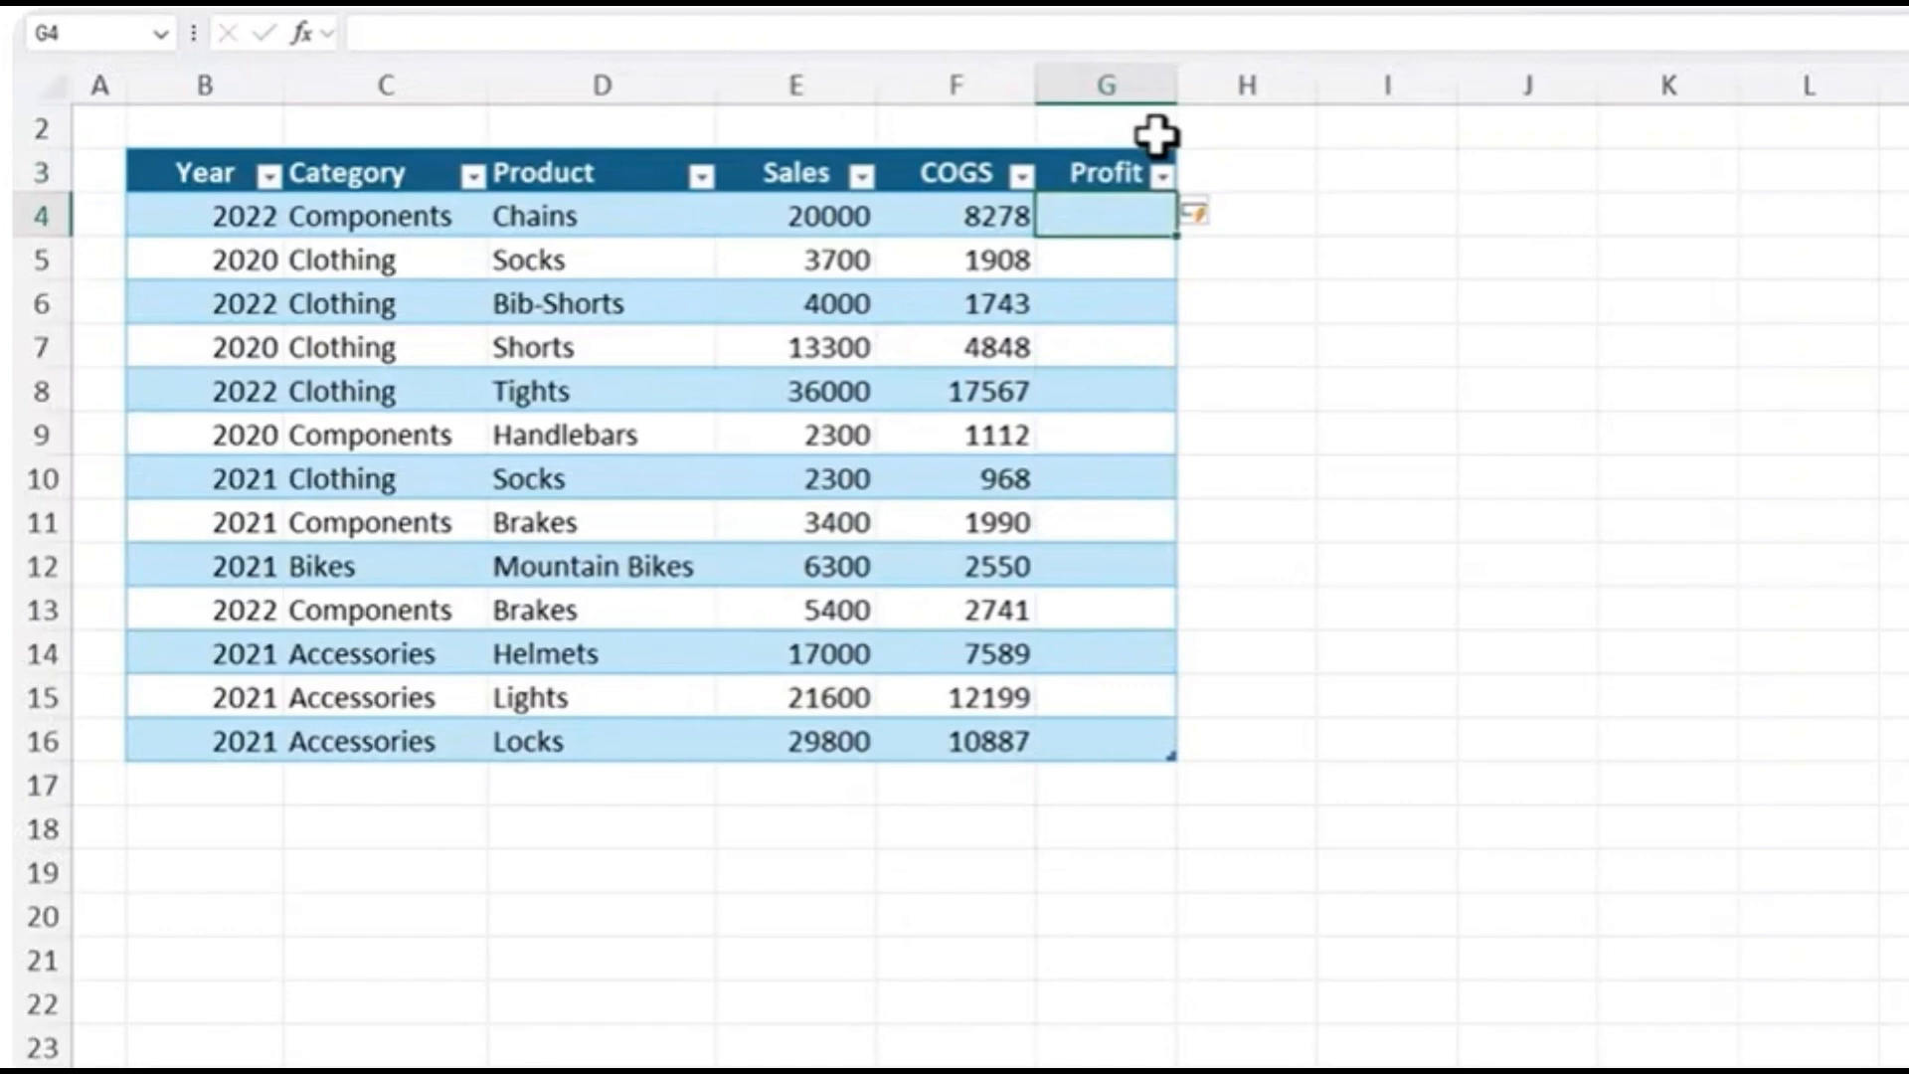
text(=)
key(Left)
key(Left)
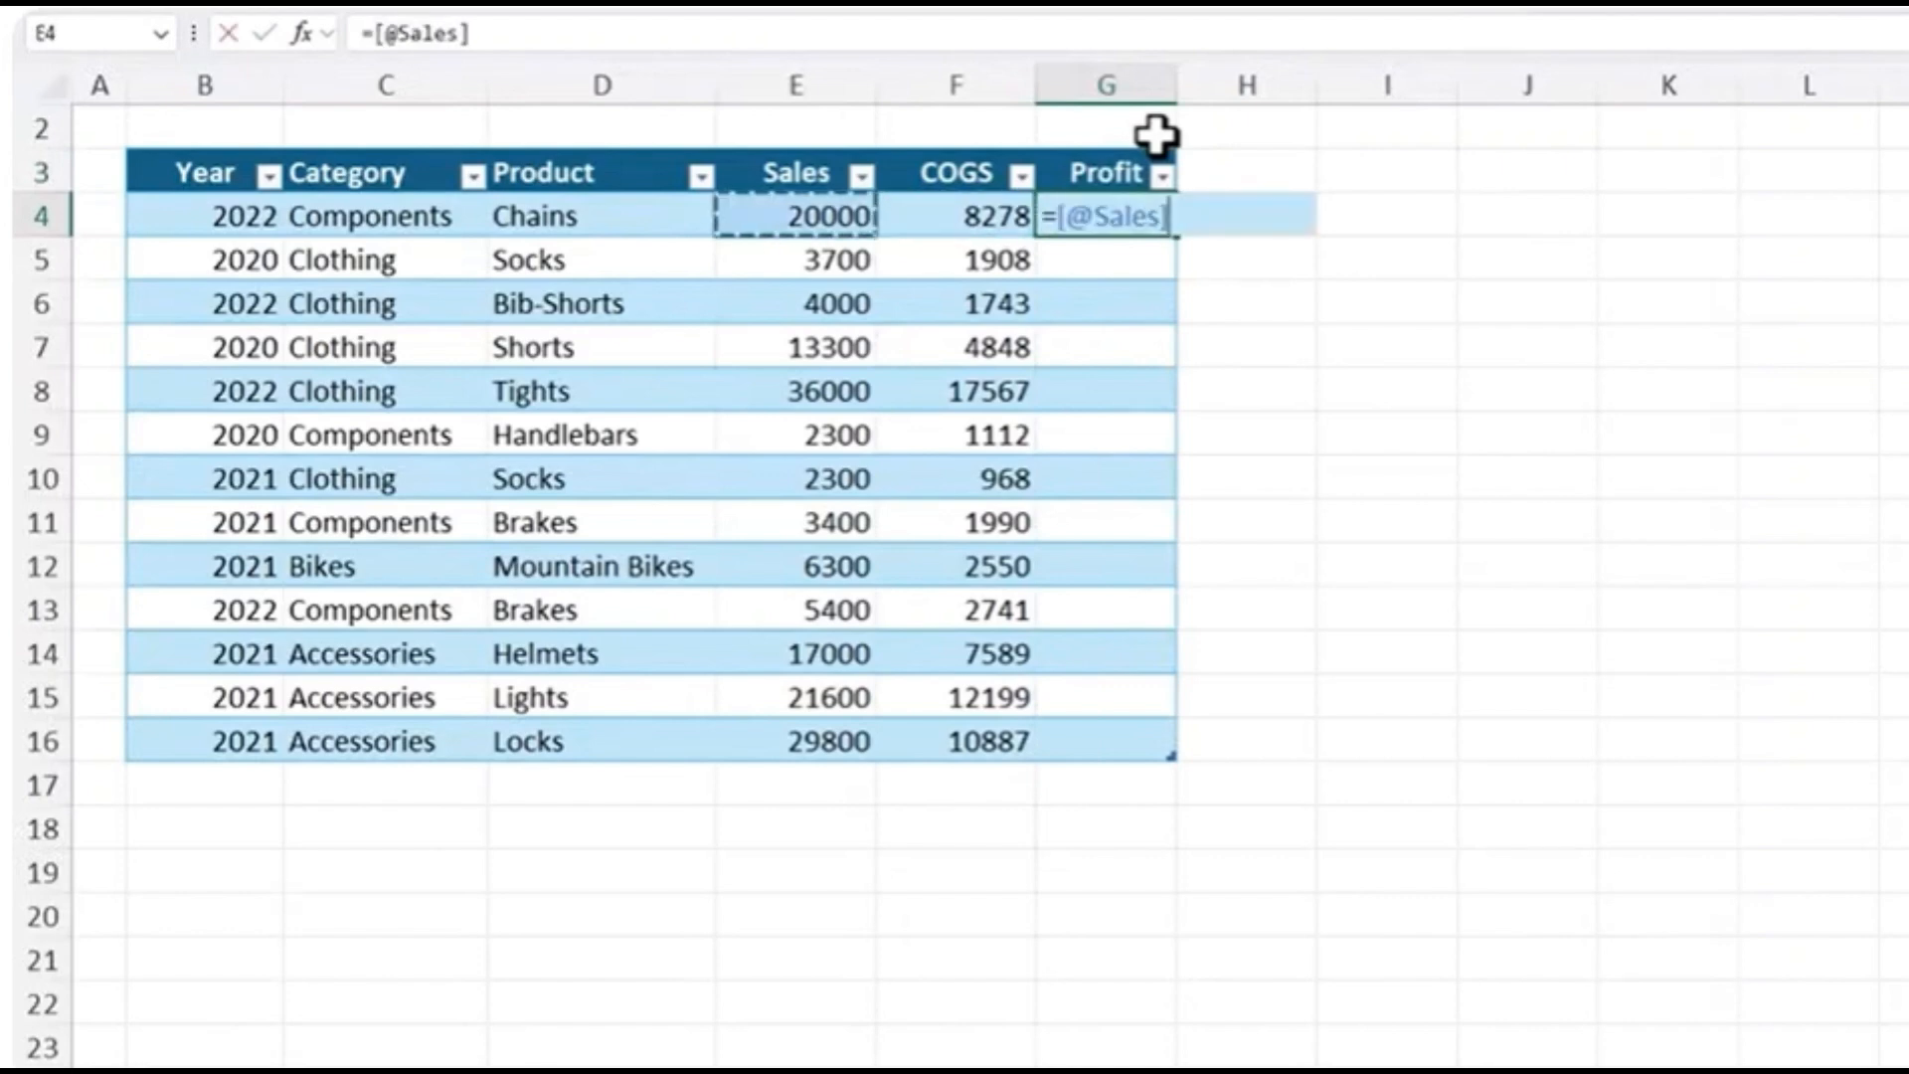
text(-)
key(Left)
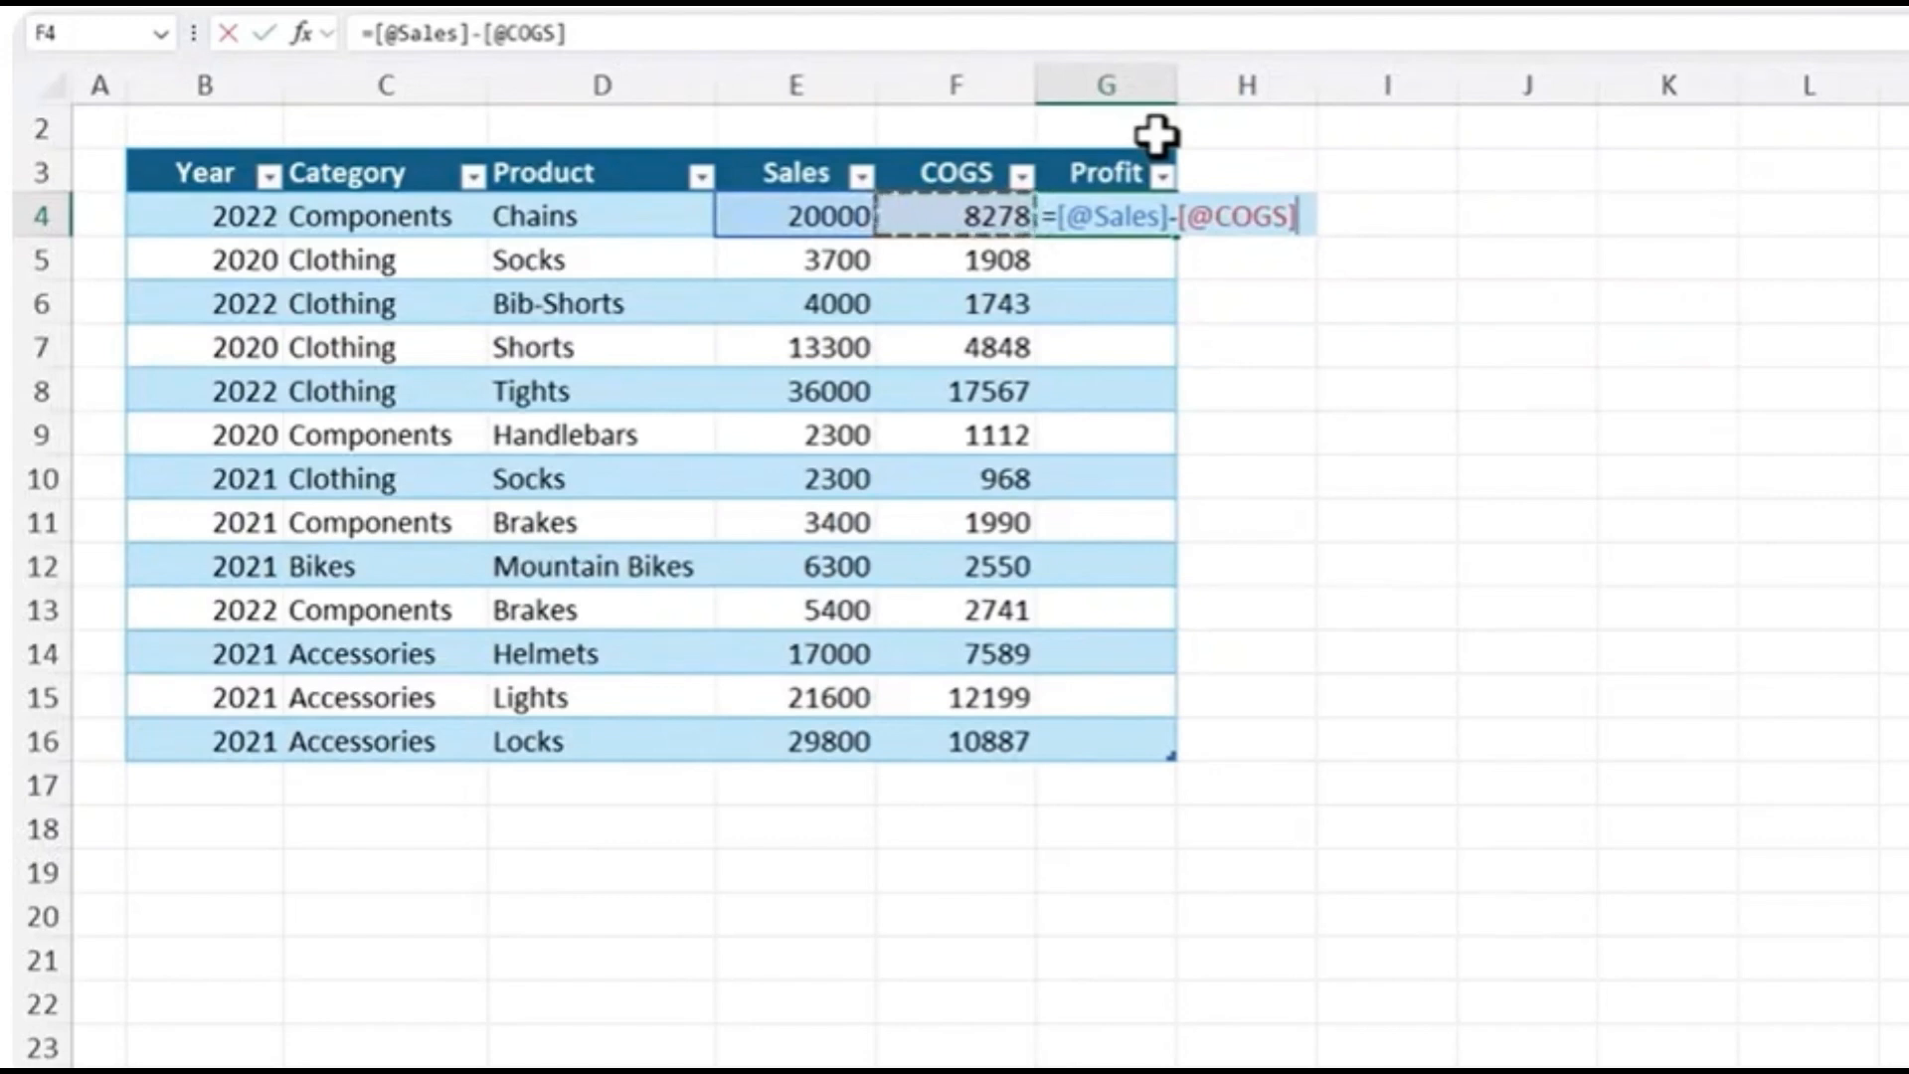
key(Return)
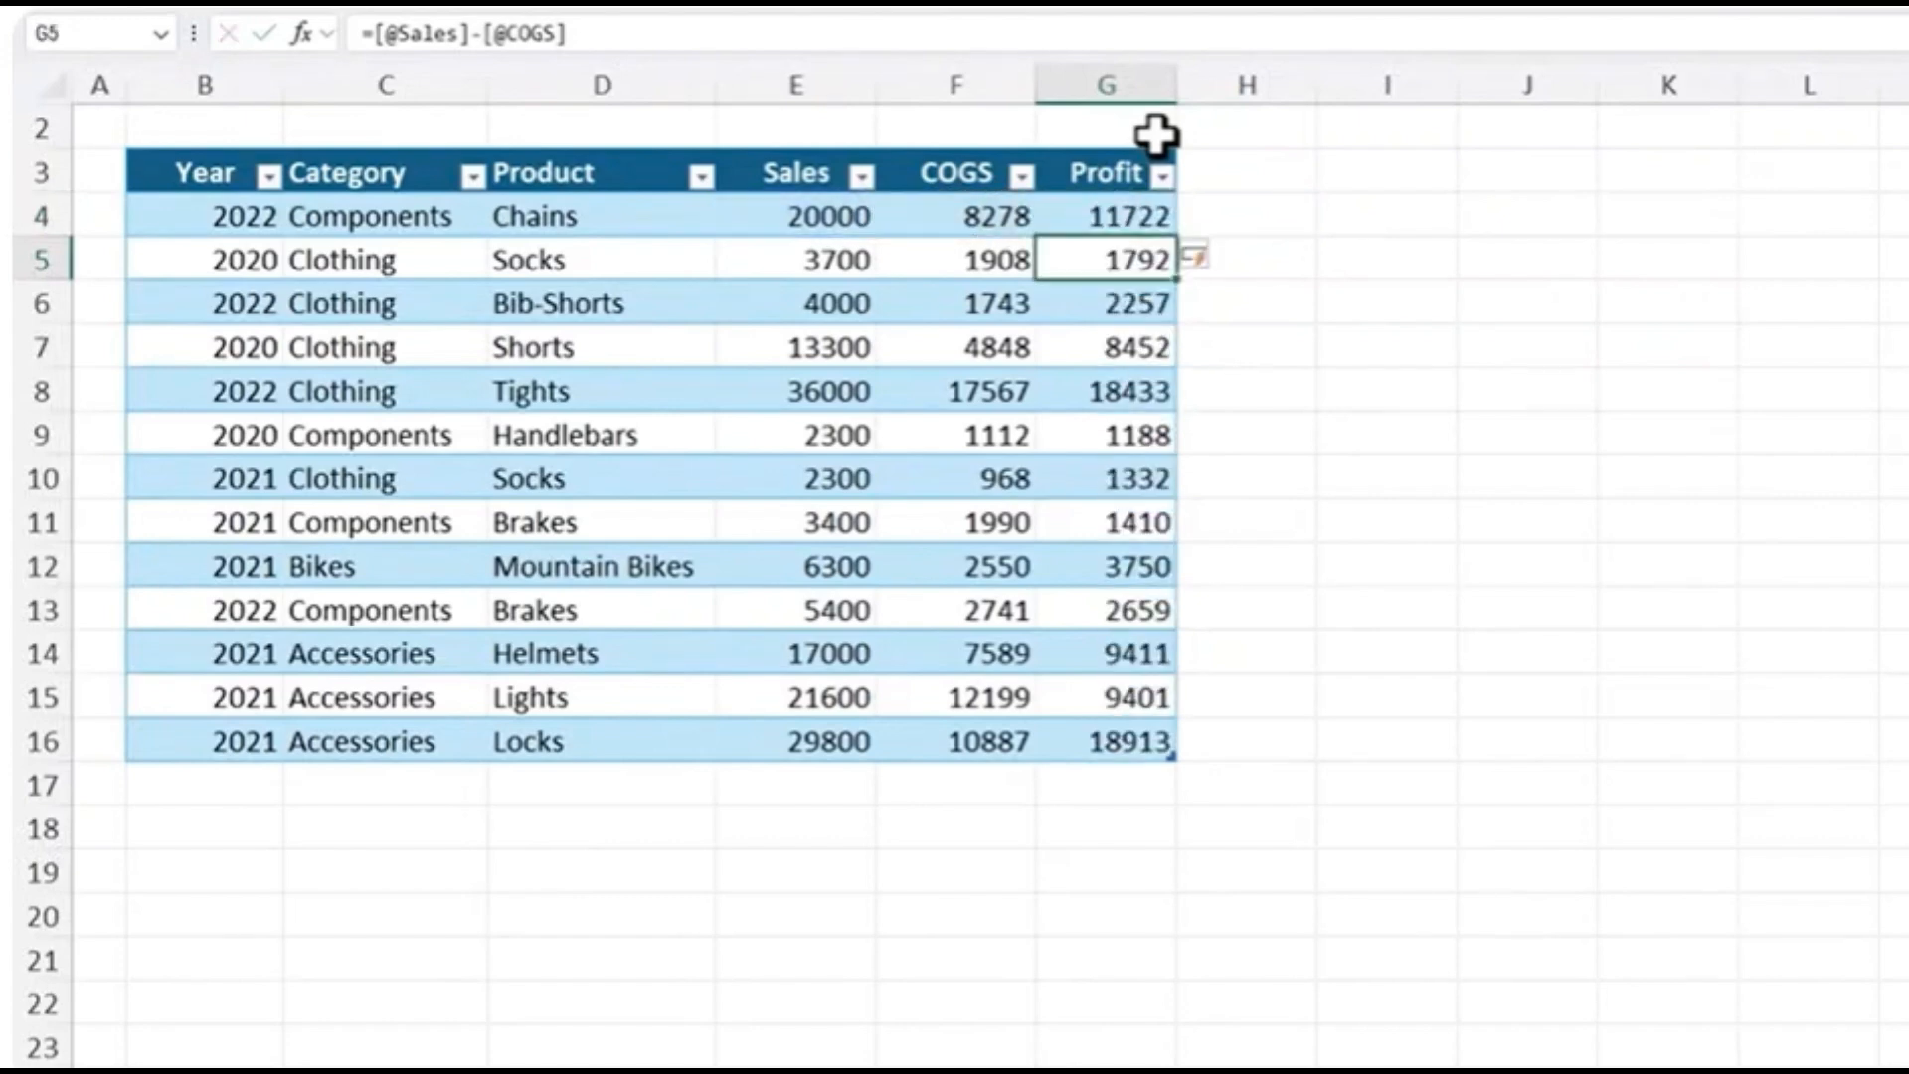
Check the formula in the Profit column cells from G5 down to G12
key(Down)
key(Down)
key(Down)
key(Down)
key(Down)
key(Down)
key(Down)
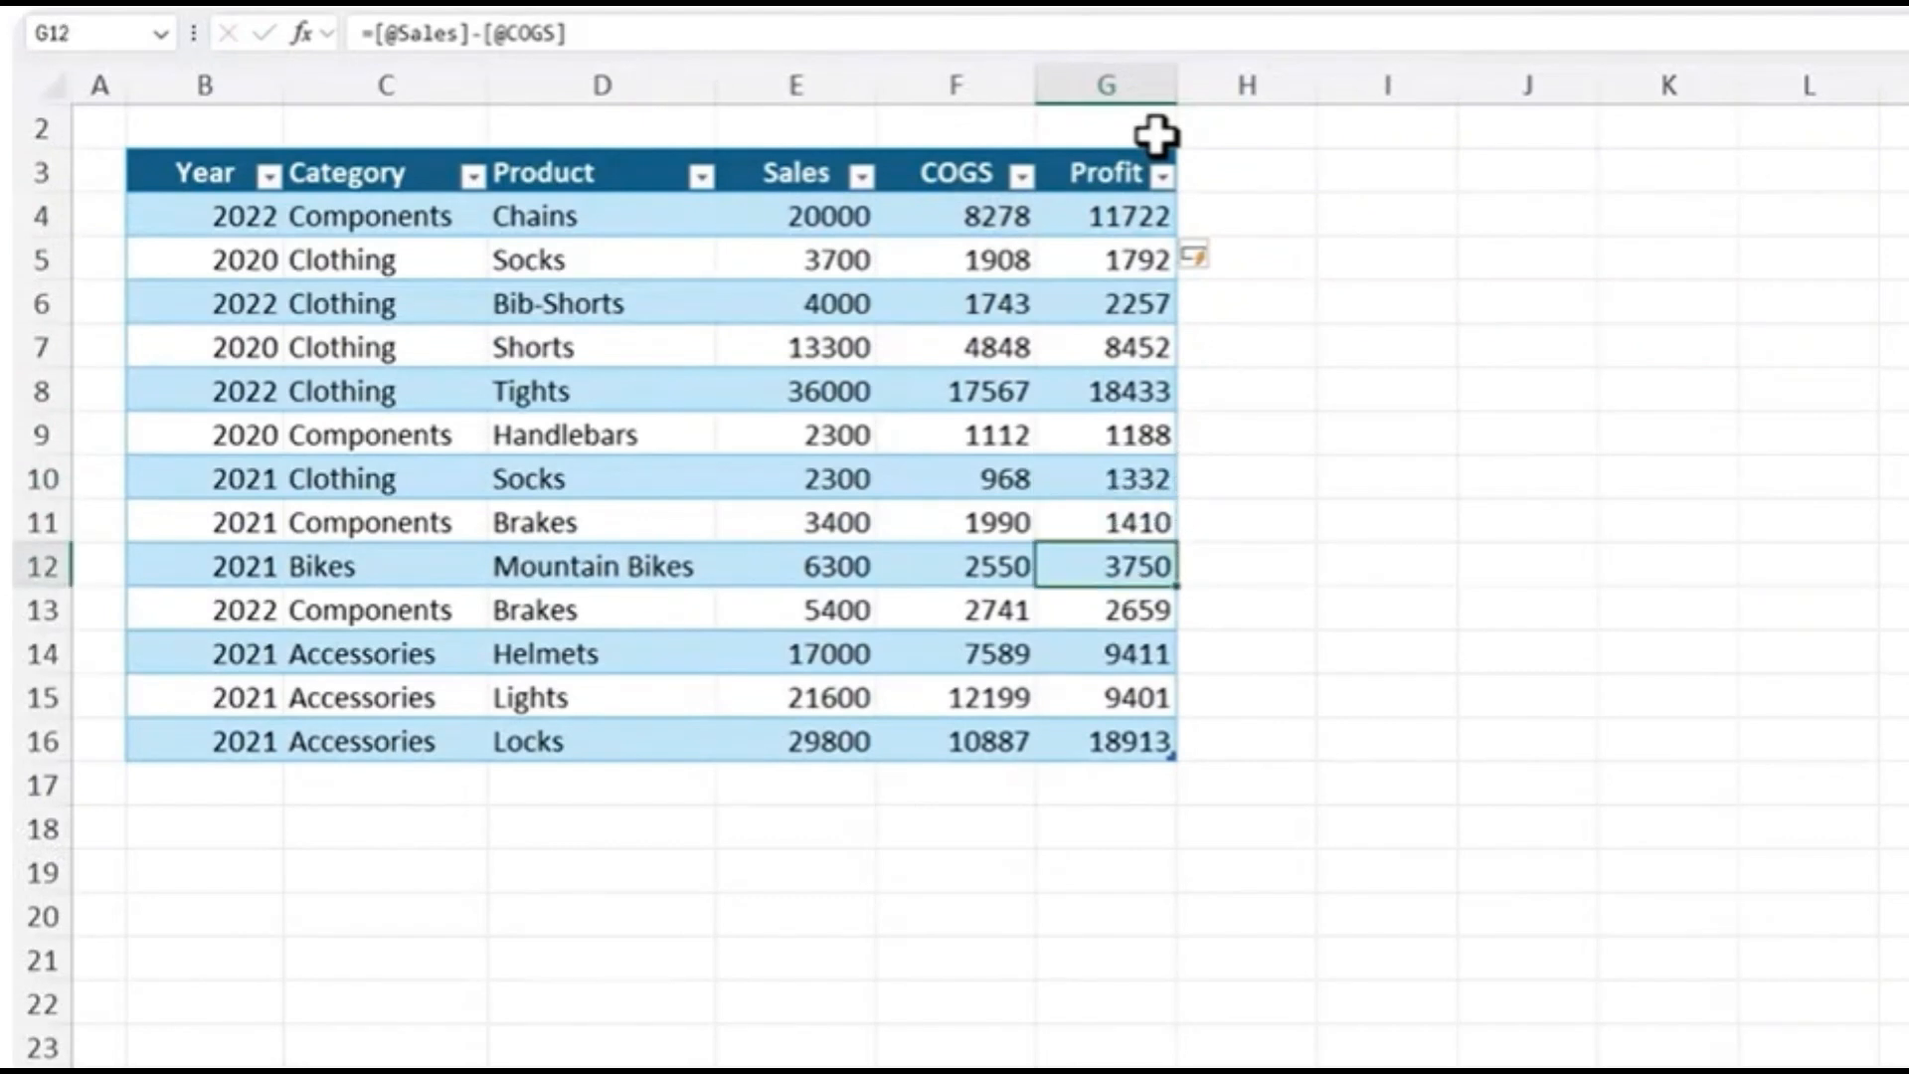
Total the table's Profit column in cell I3 with the formula =SUM(Table1[Profit])
text(=SUM()
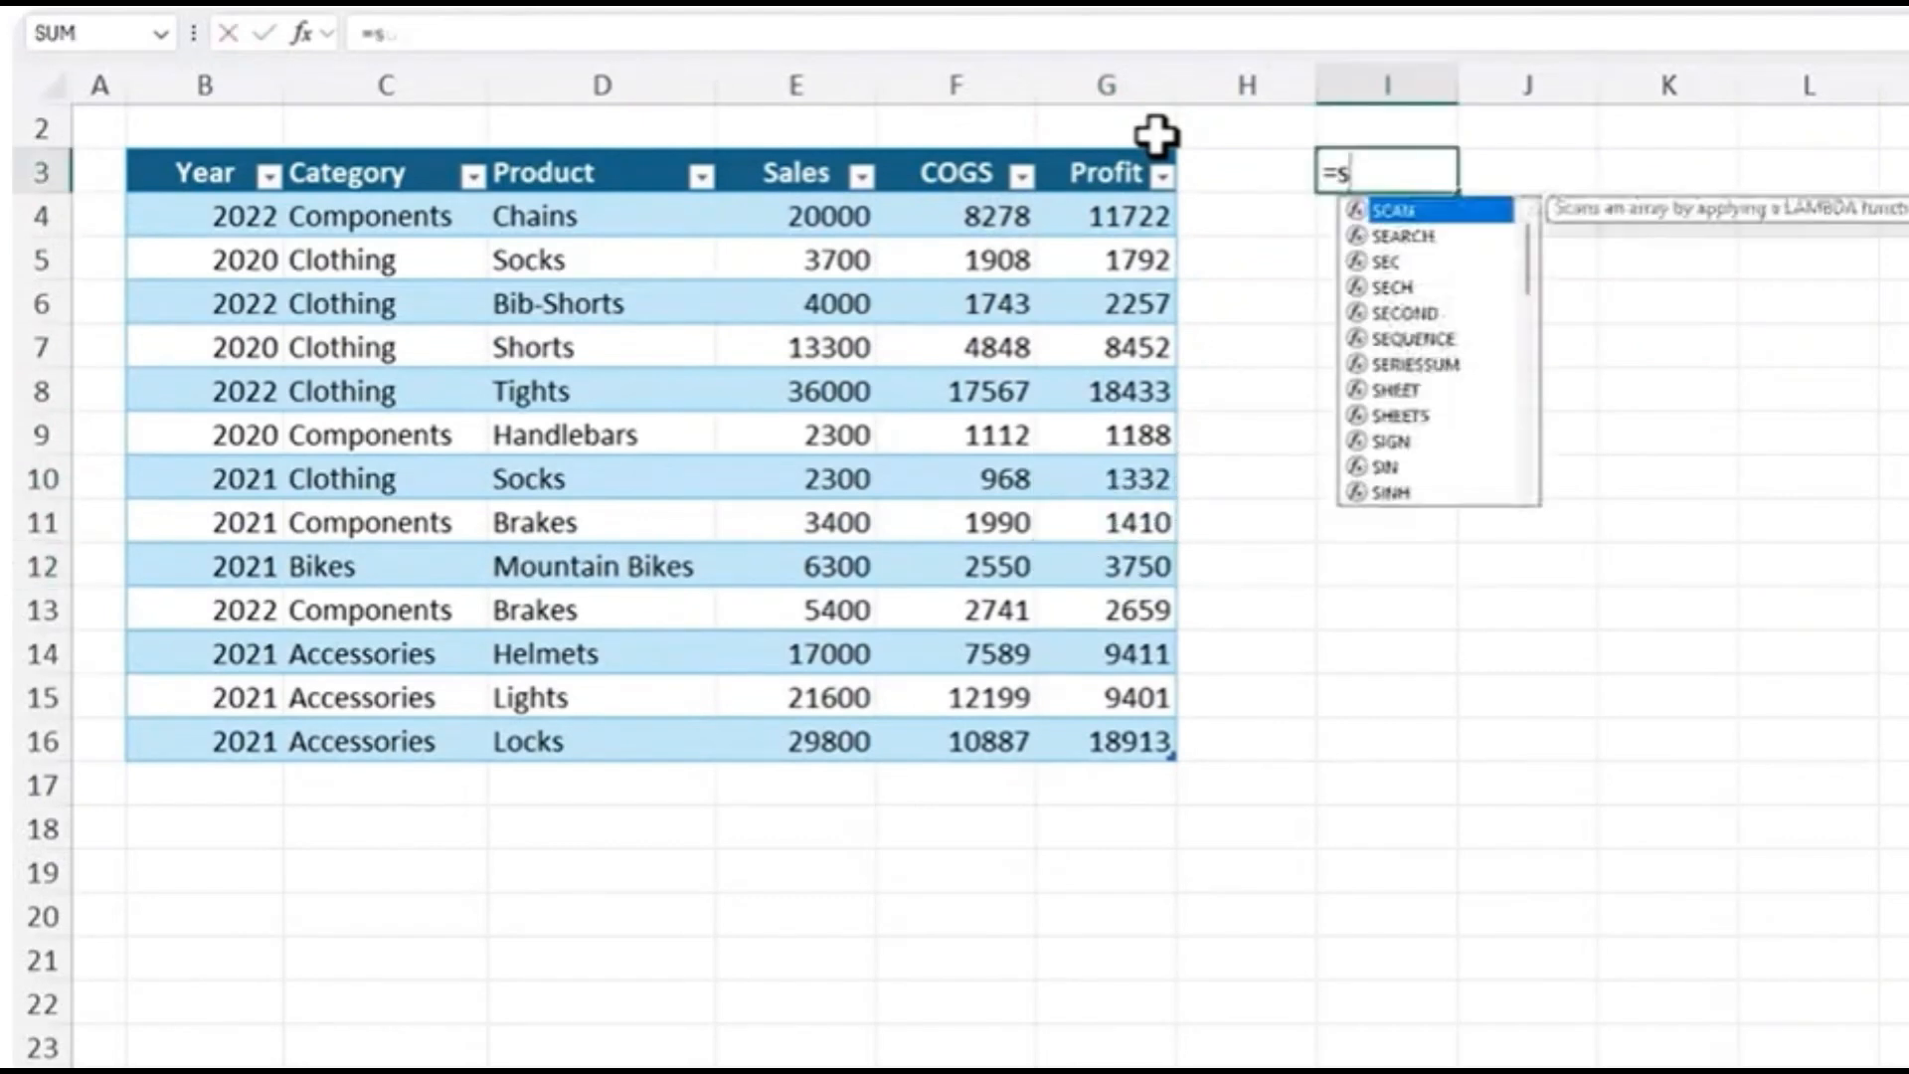
click(1106, 142)
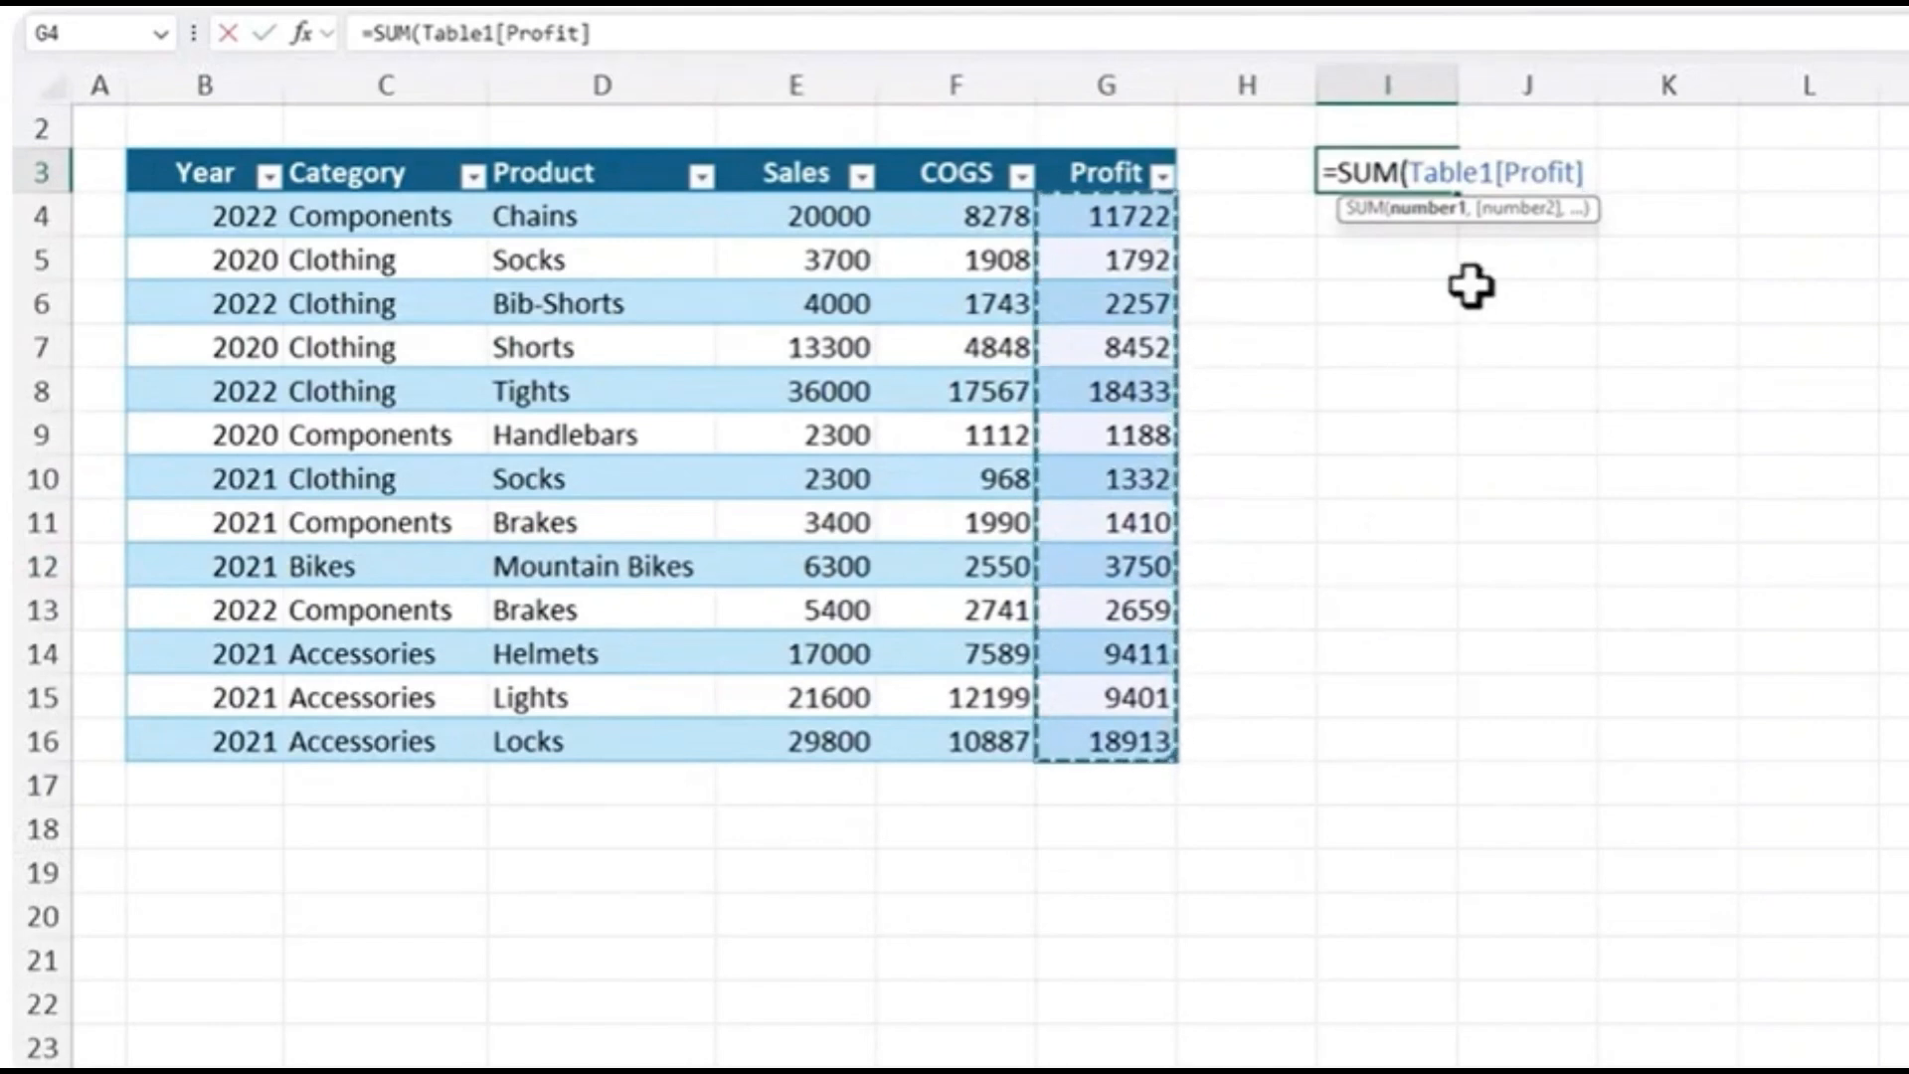
text())
key(Return)
key(Up)
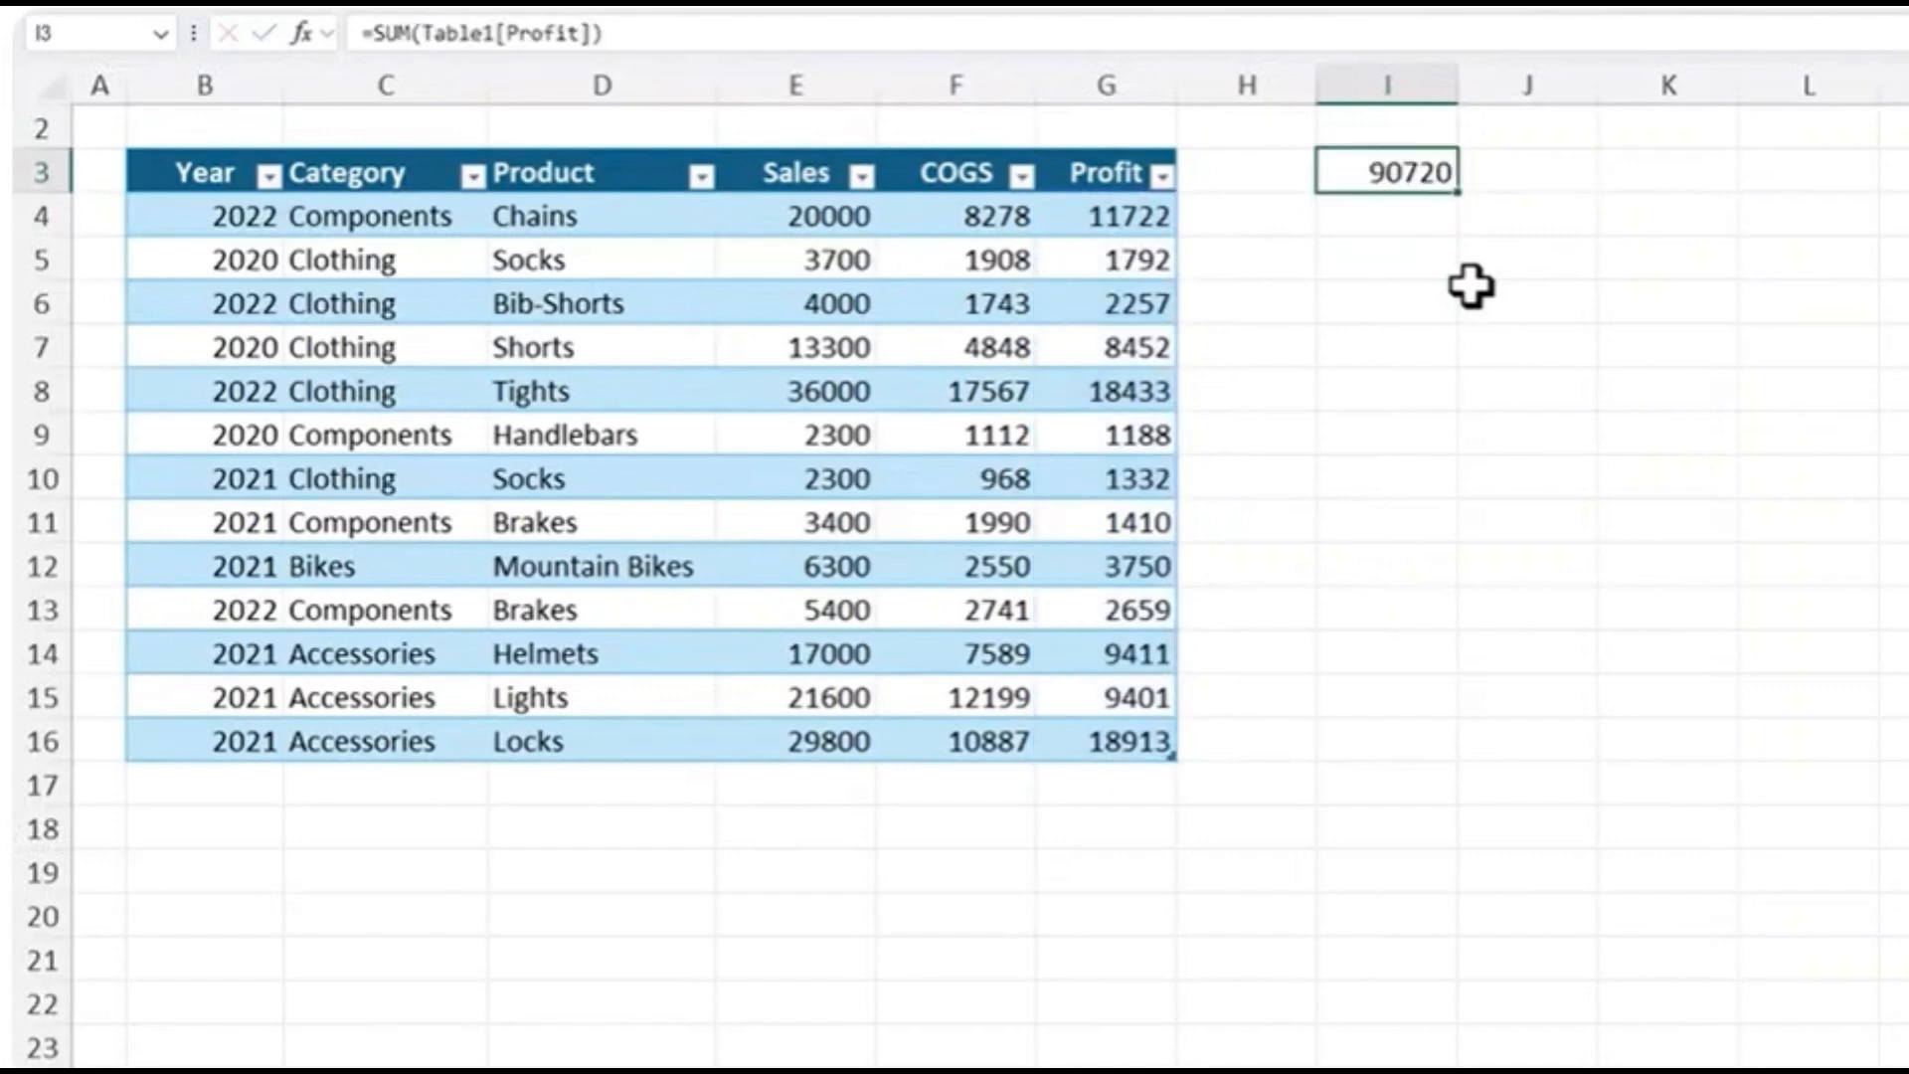
Add a new table row below Locks with Year 2021, Category Bikes, Product Road Bikes, Sales 3500 and COGS 2000
click(1111, 744)
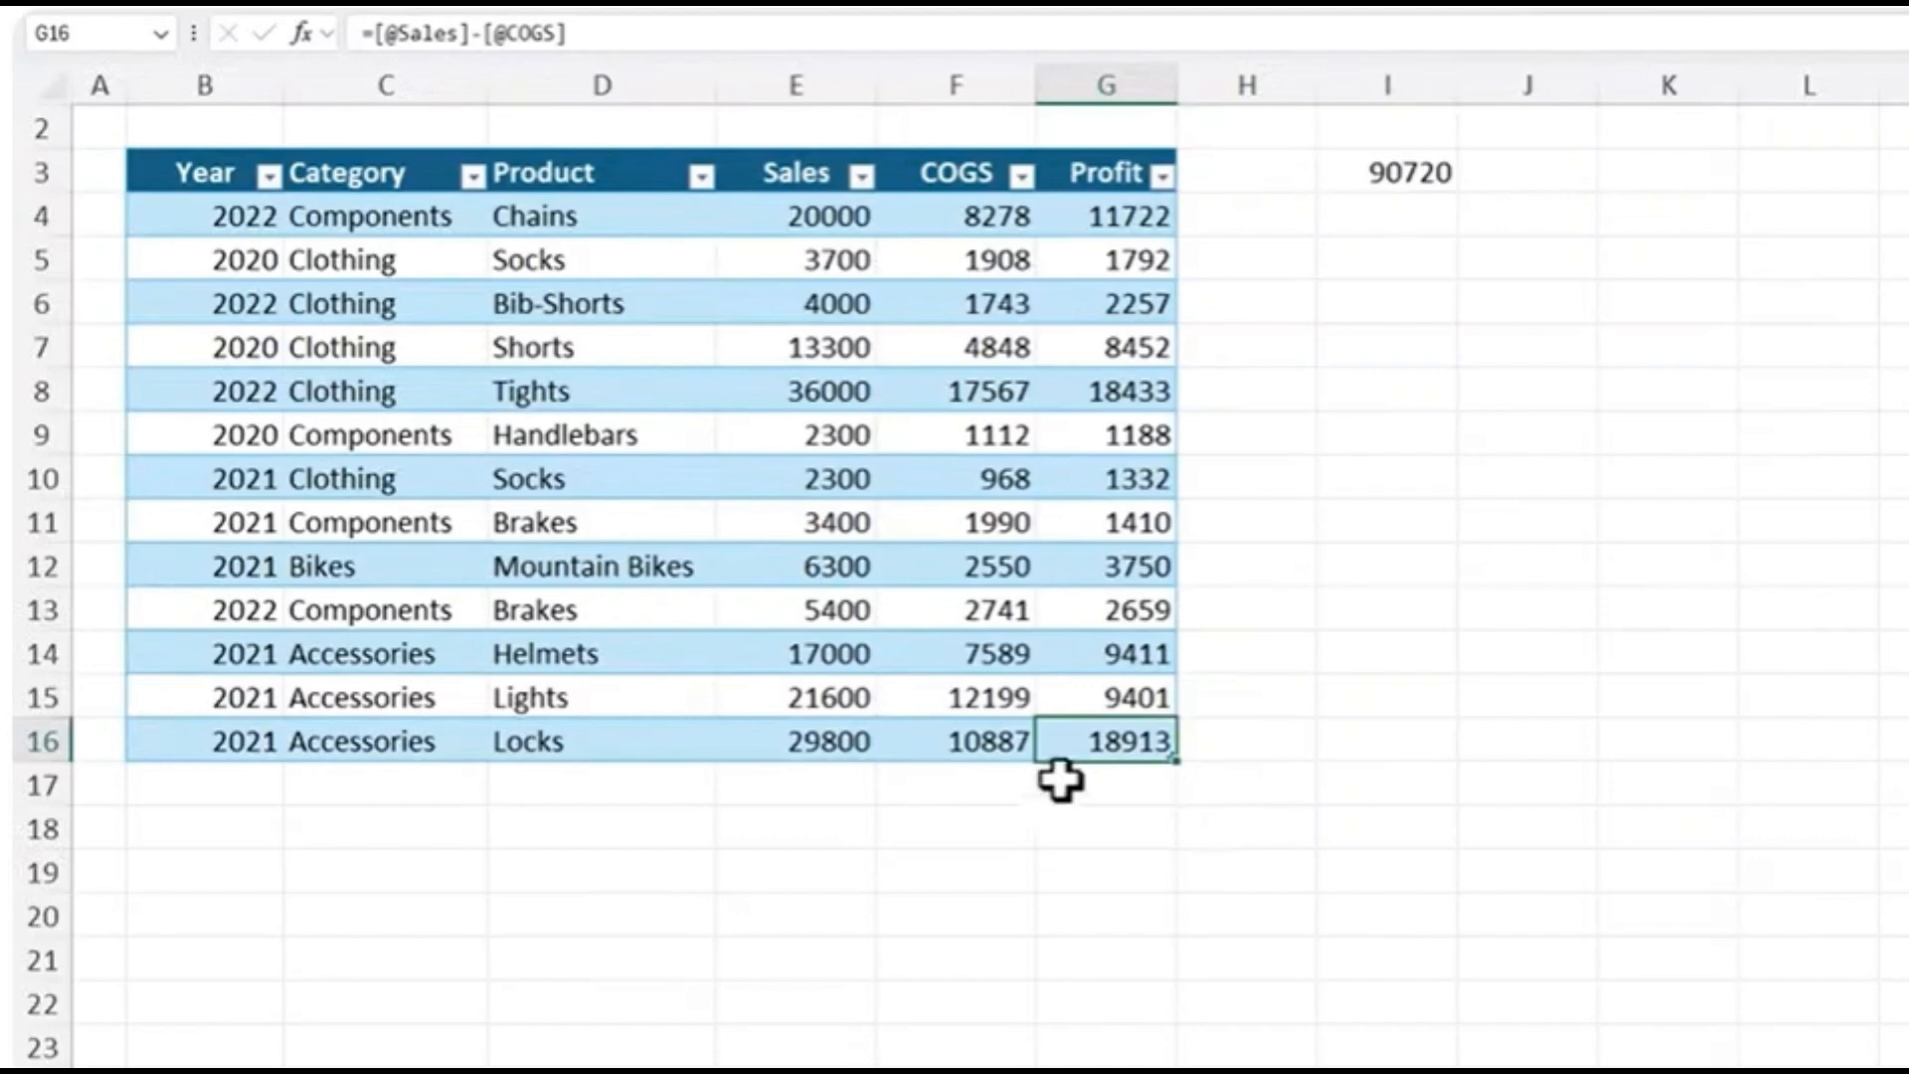
key(Tab)
text(2021)
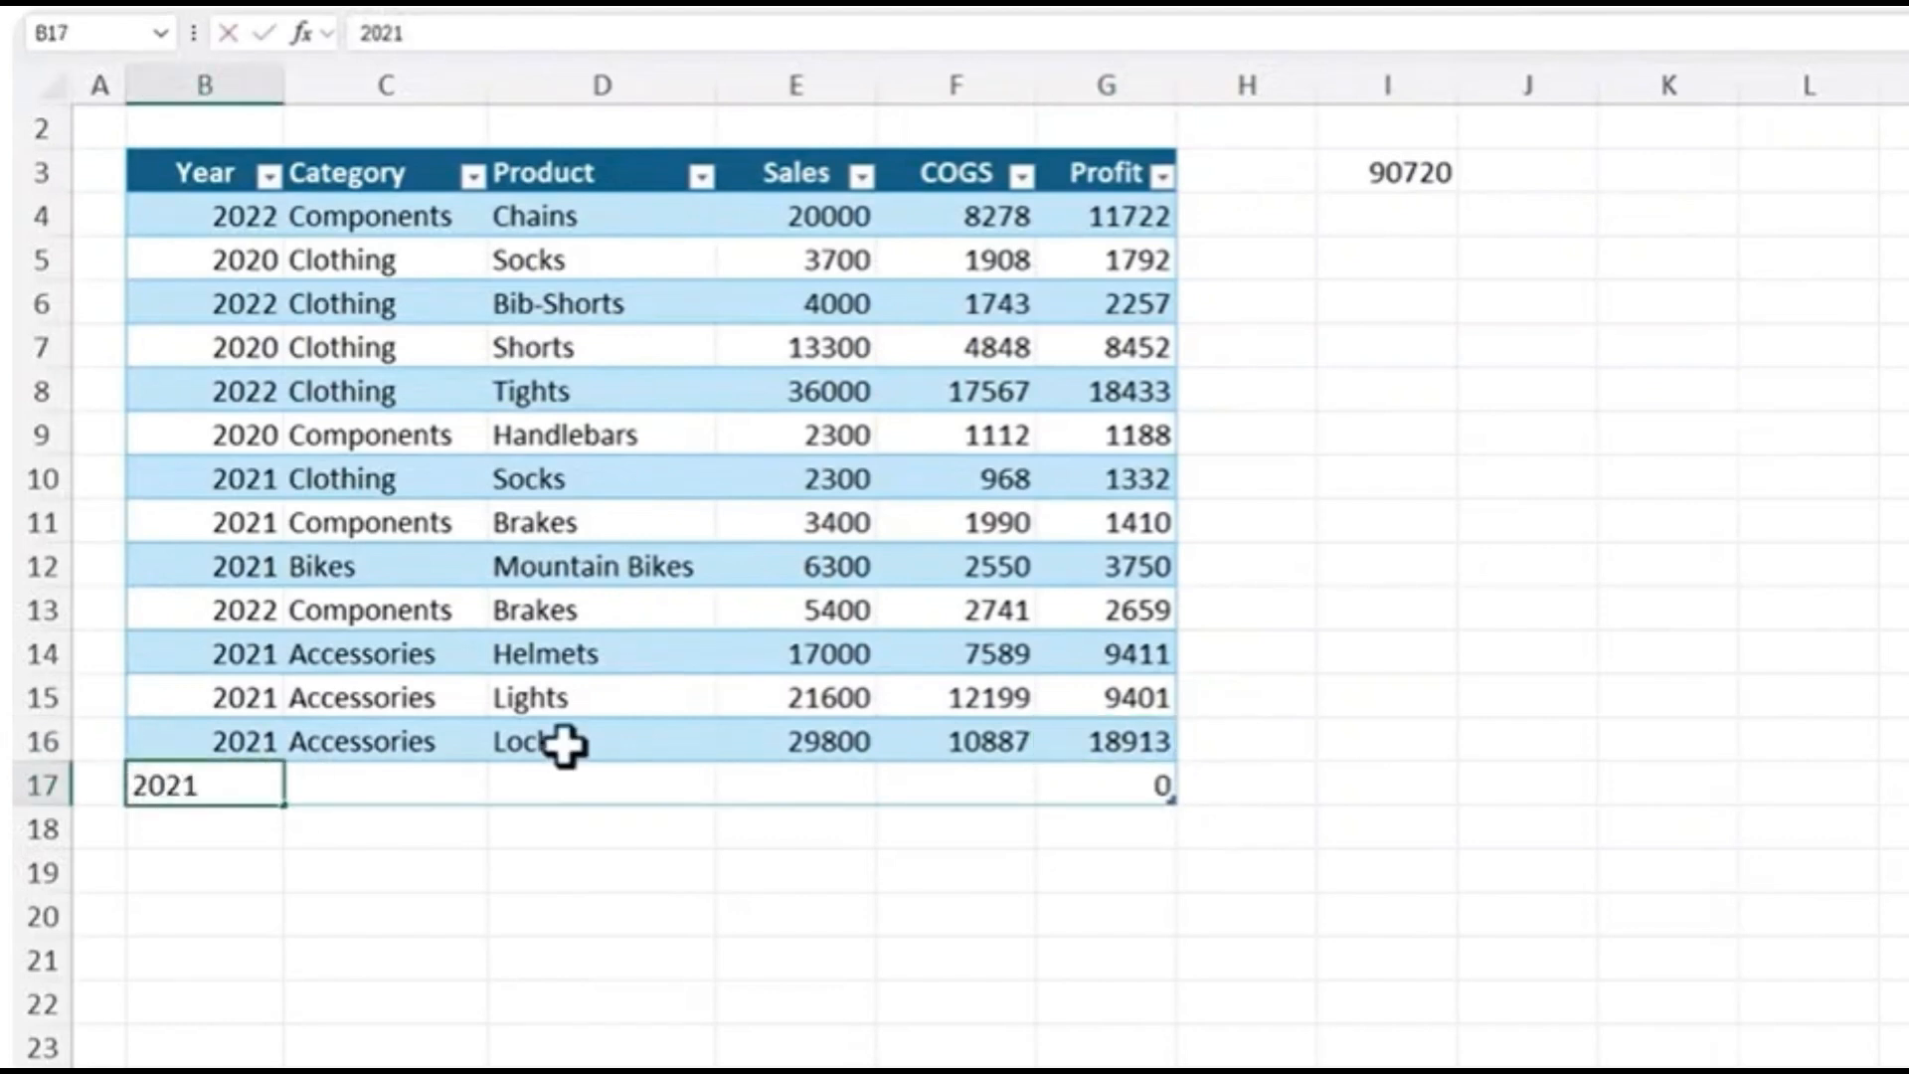
key(Tab)
text(B)
key(Tab)
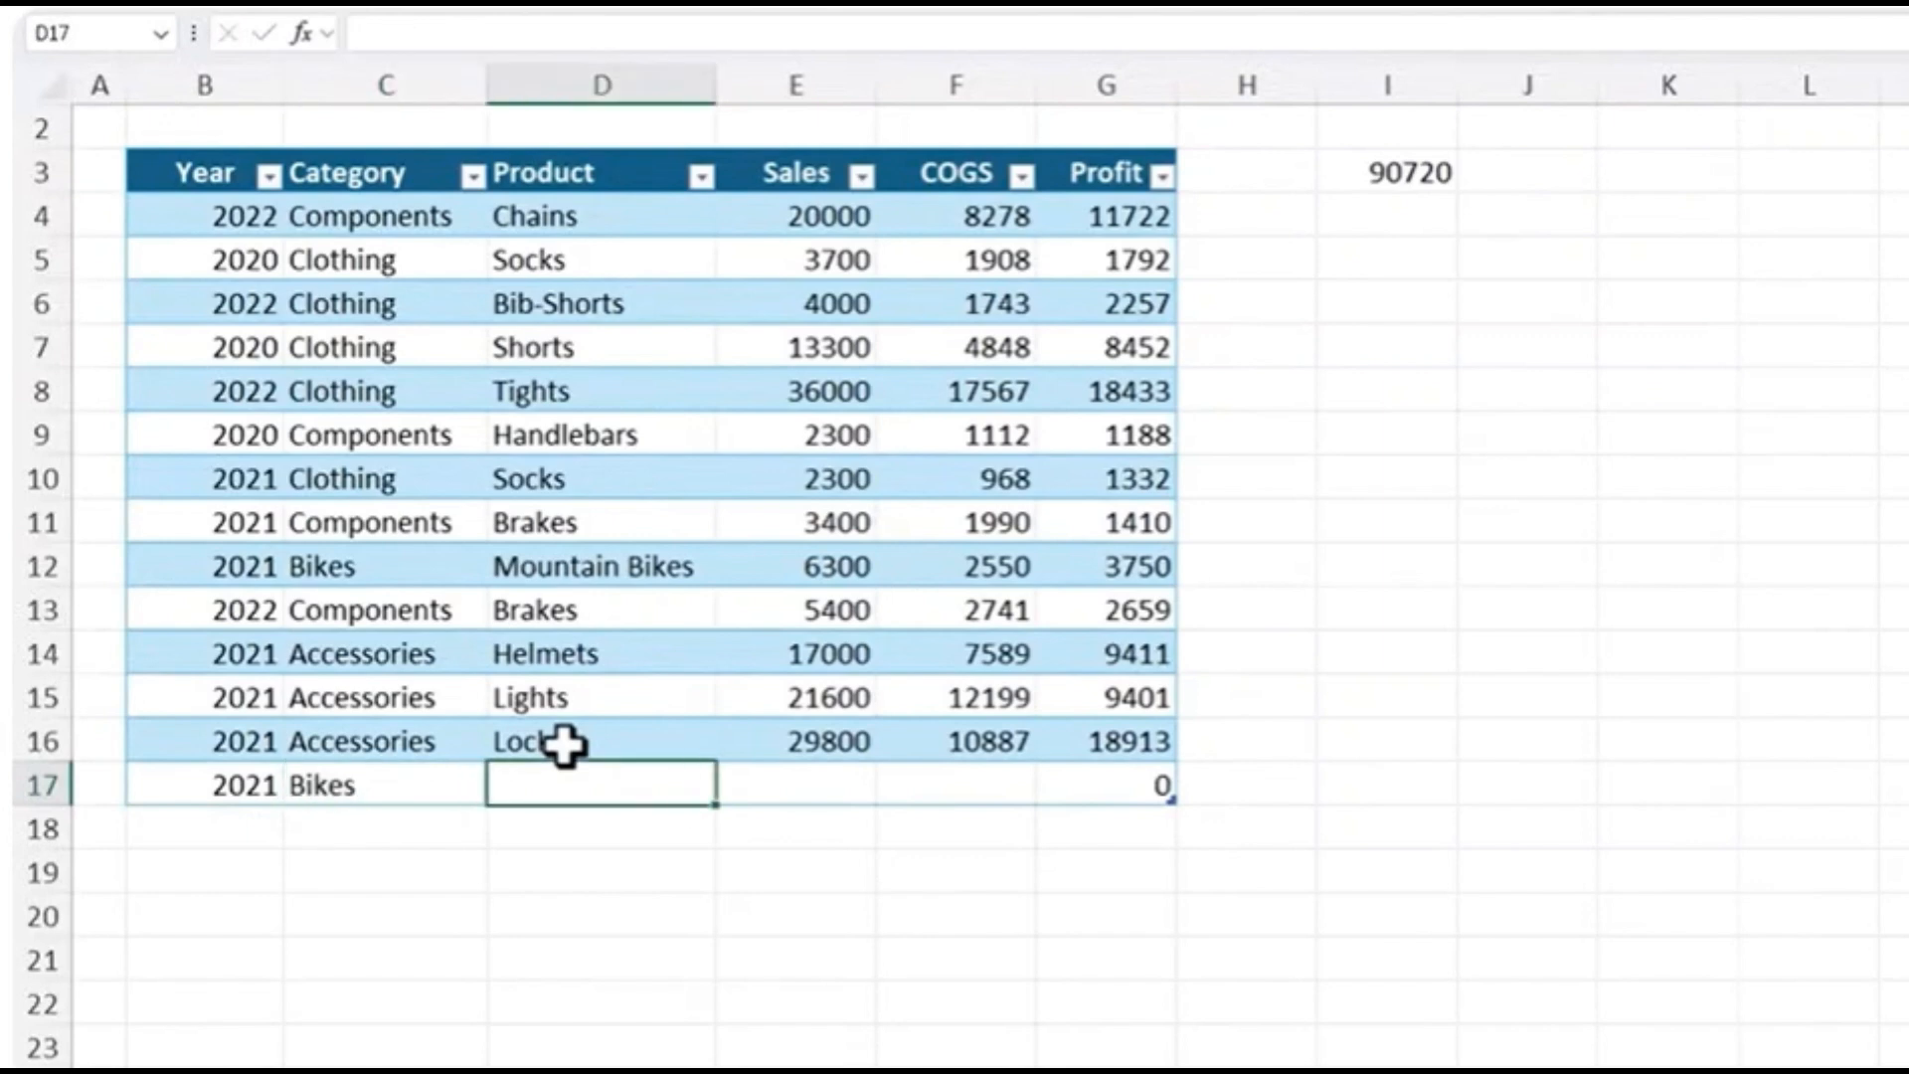
text(Road Bikes)
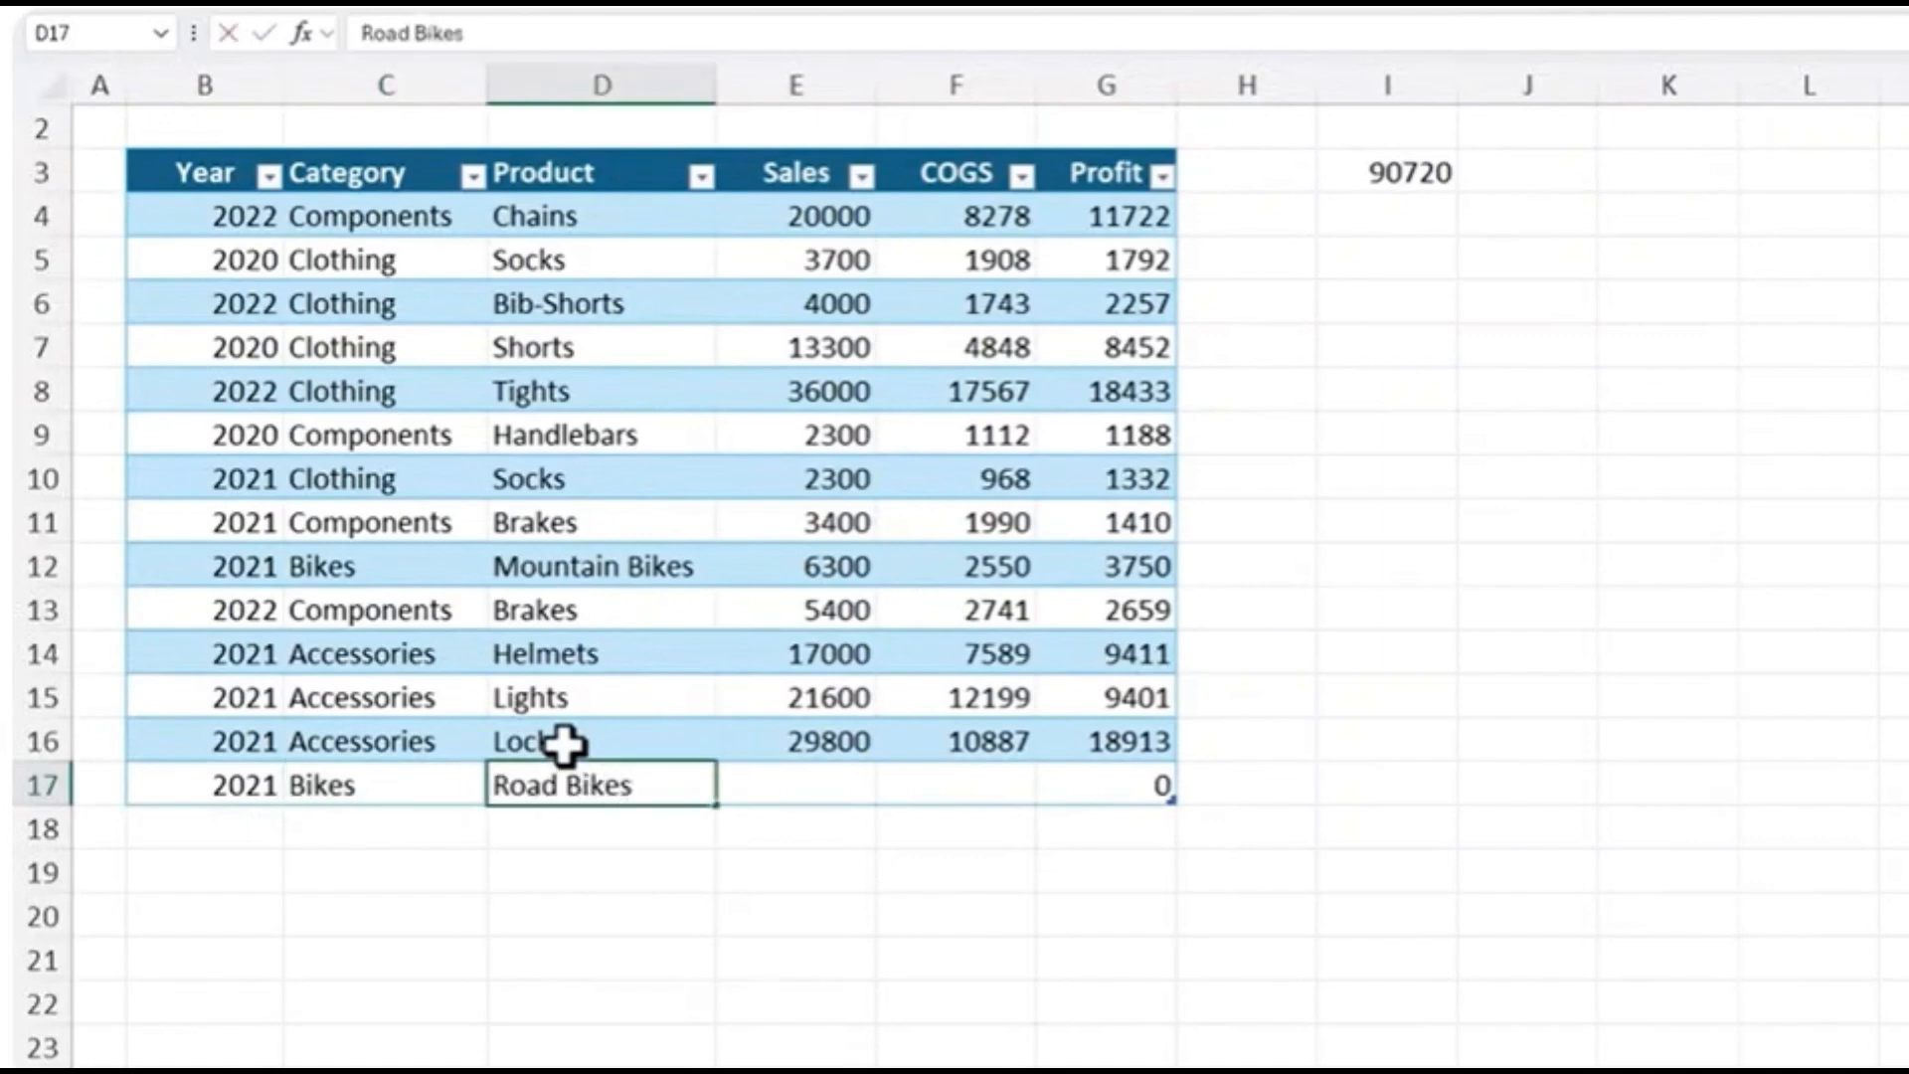
key(Tab)
text(3500)
key(Tab)
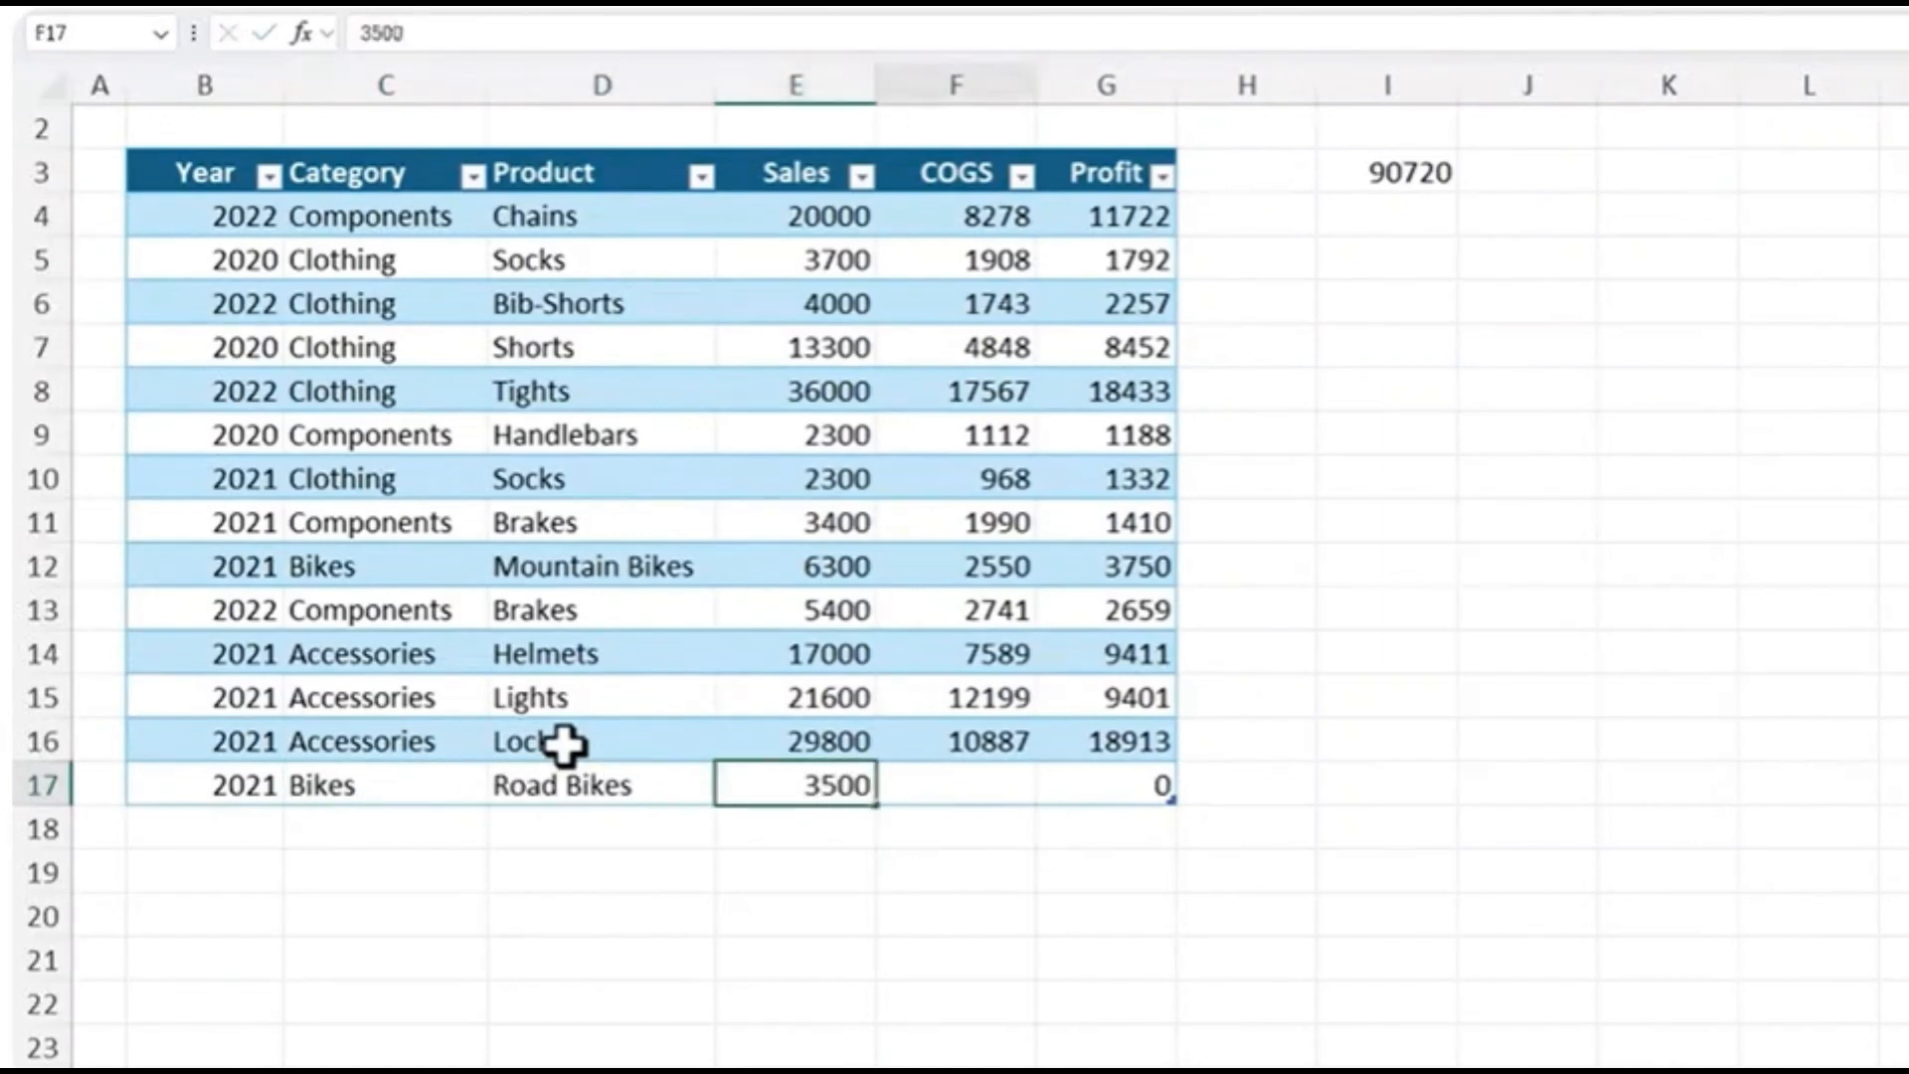
text(2000)
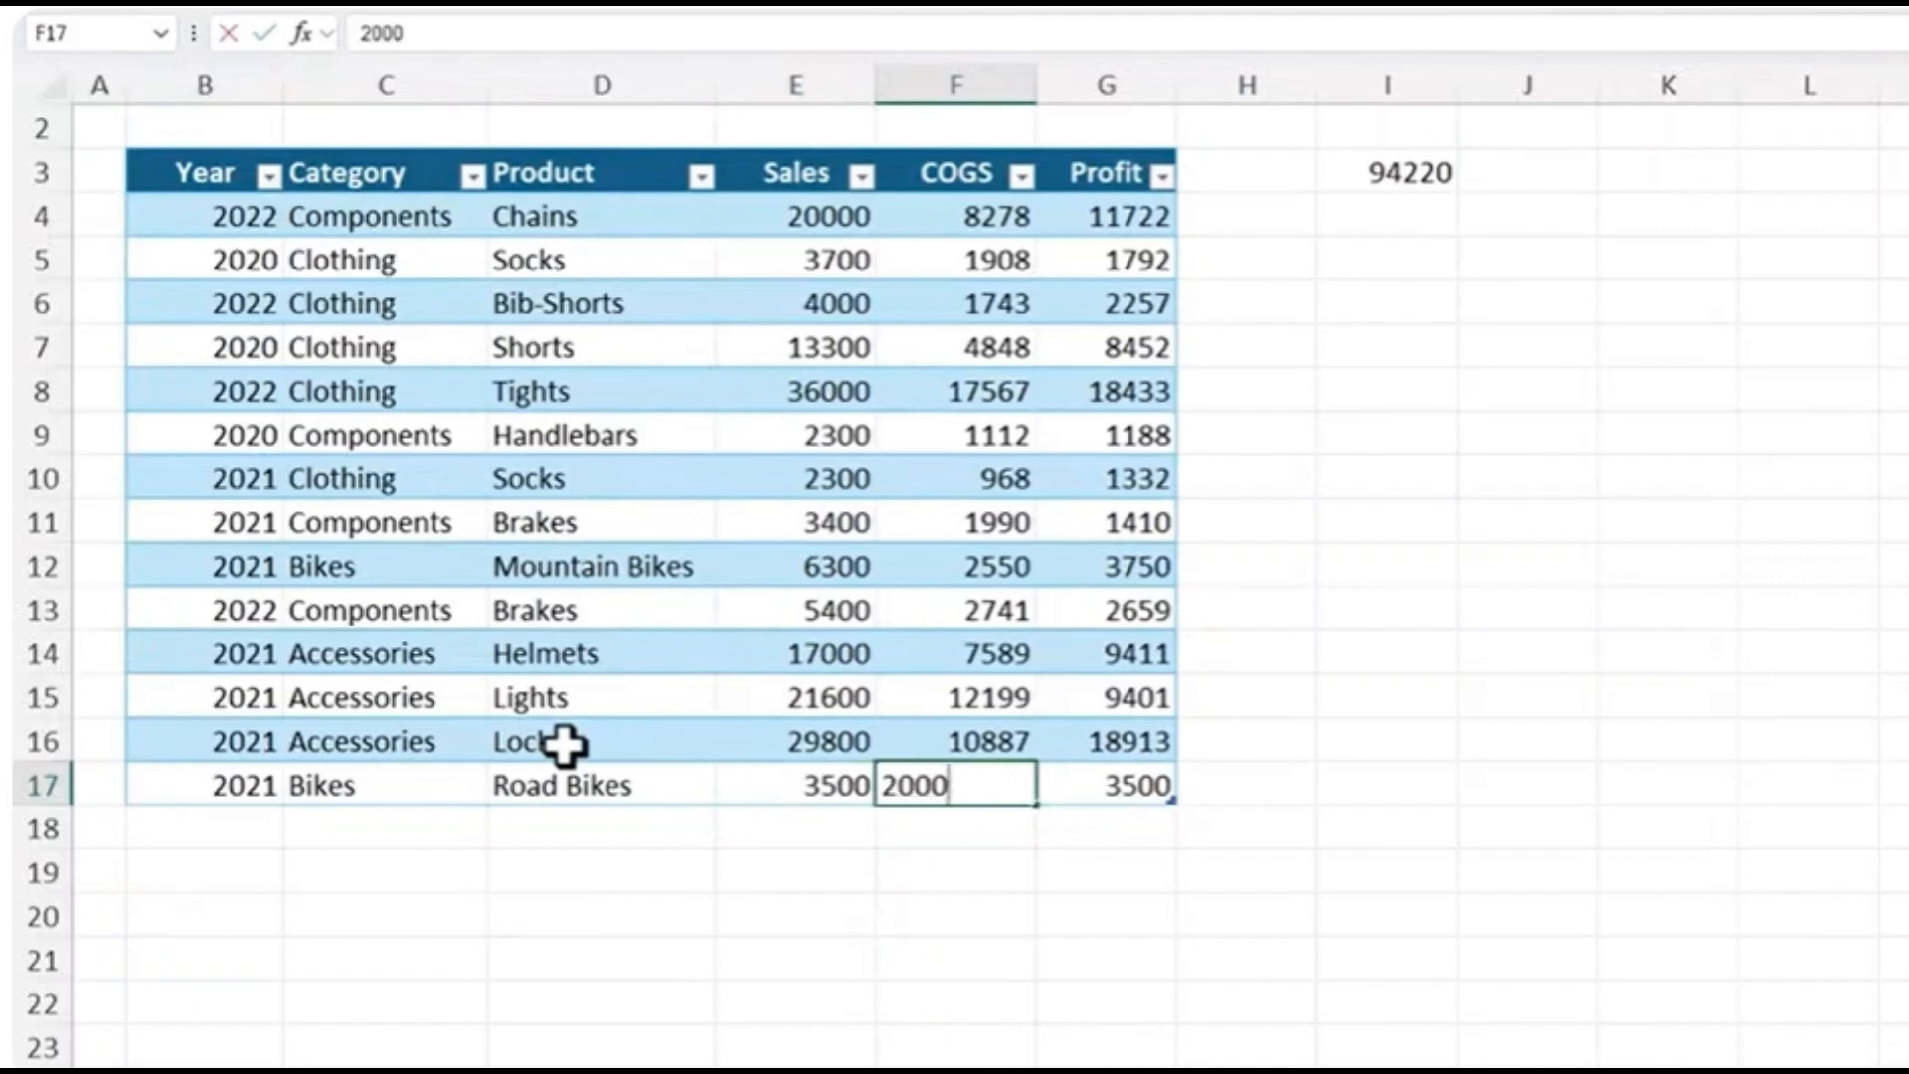
key(Tab)
Check the Profit total formula in I3 and the range it covers against the new row's Profit cell
click(1387, 173)
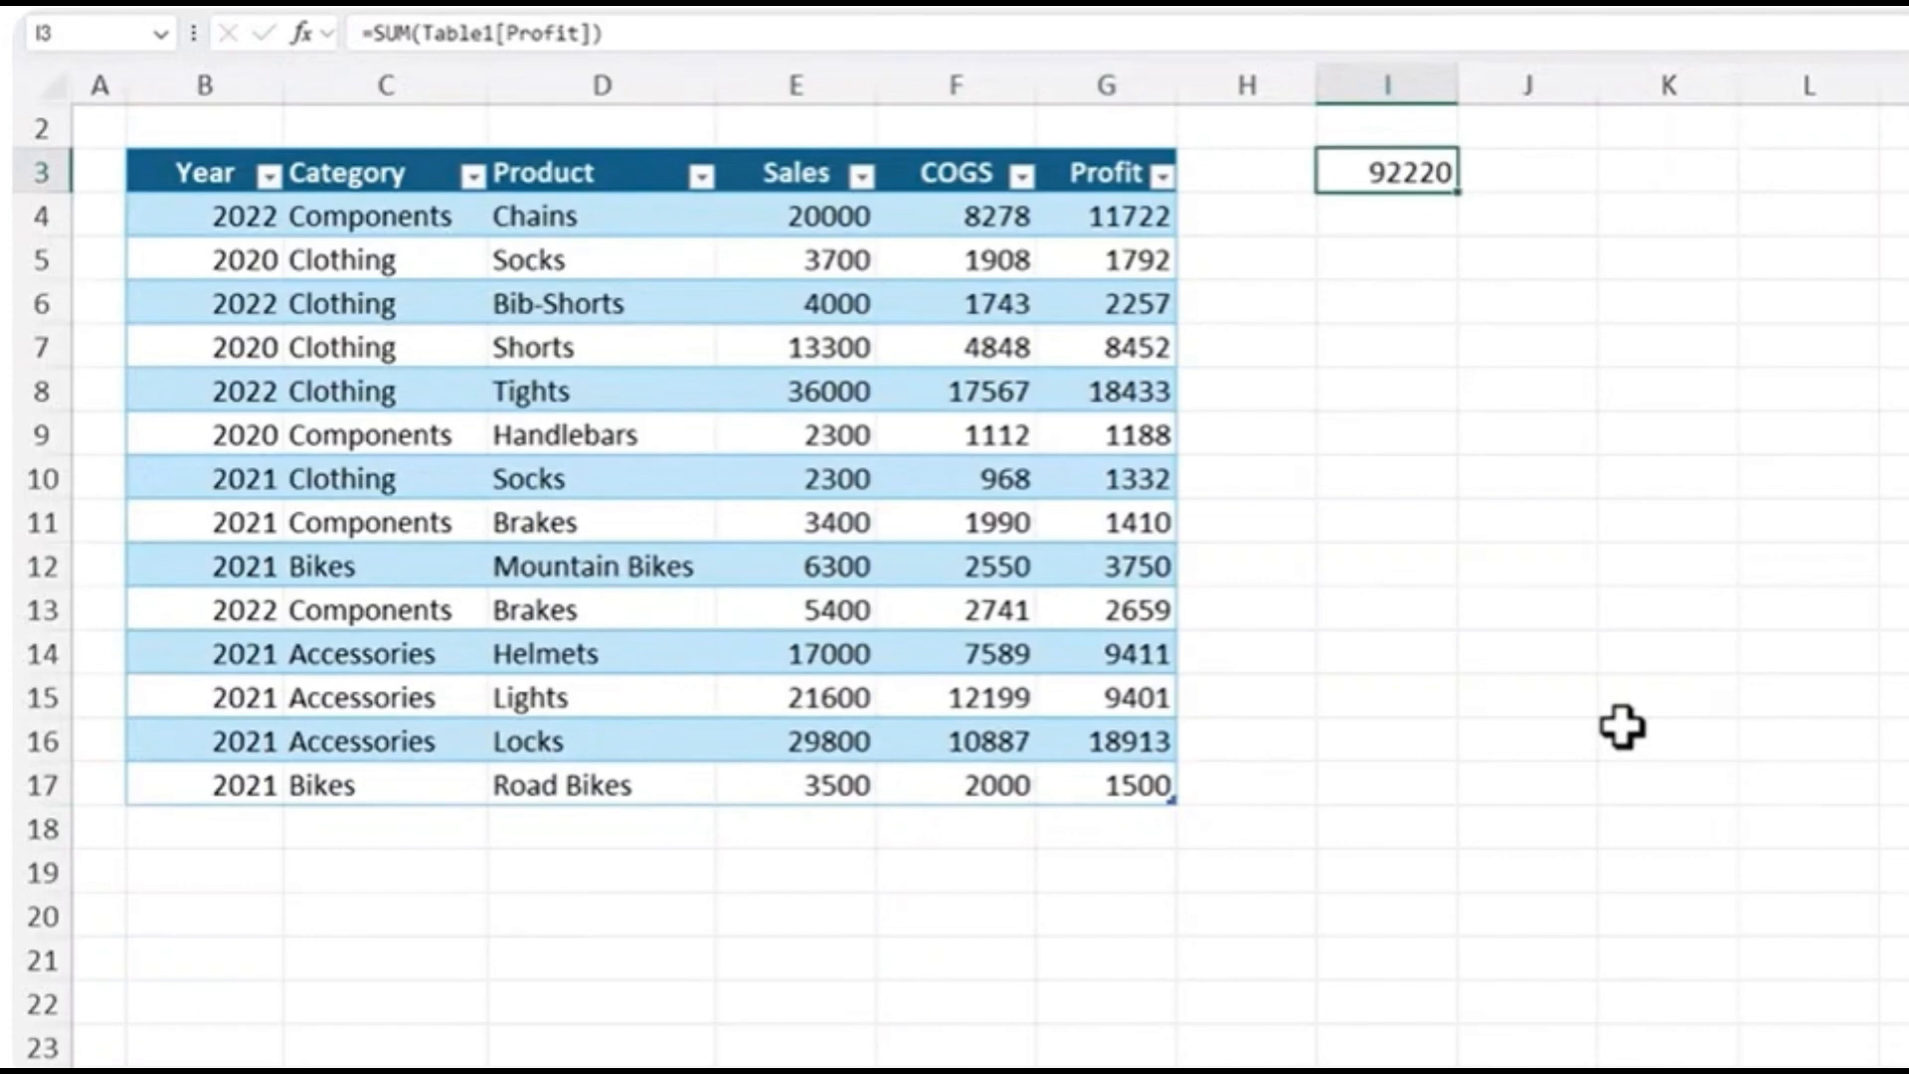
key(F2)
click(1134, 786)
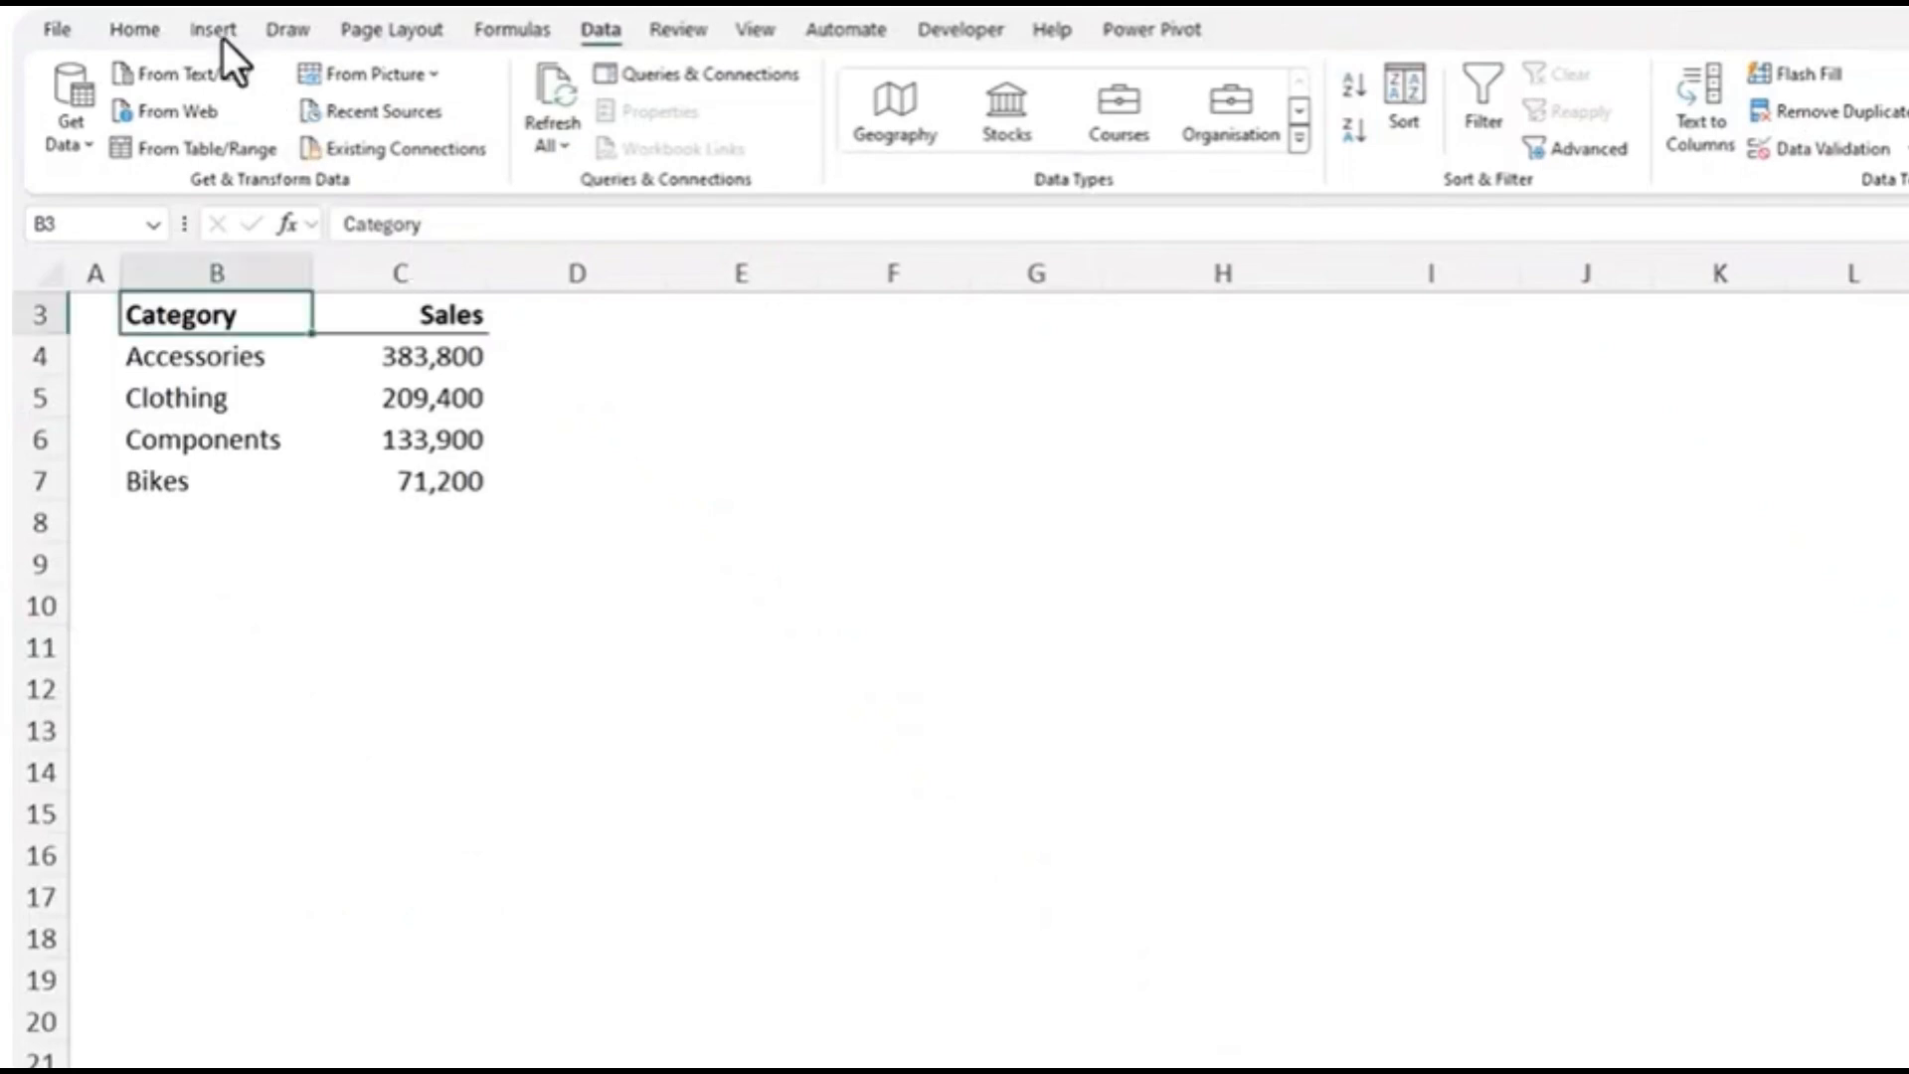
Look through the available column, bar, line, pie and scatter chart types for the Category and Sales data
click(222, 39)
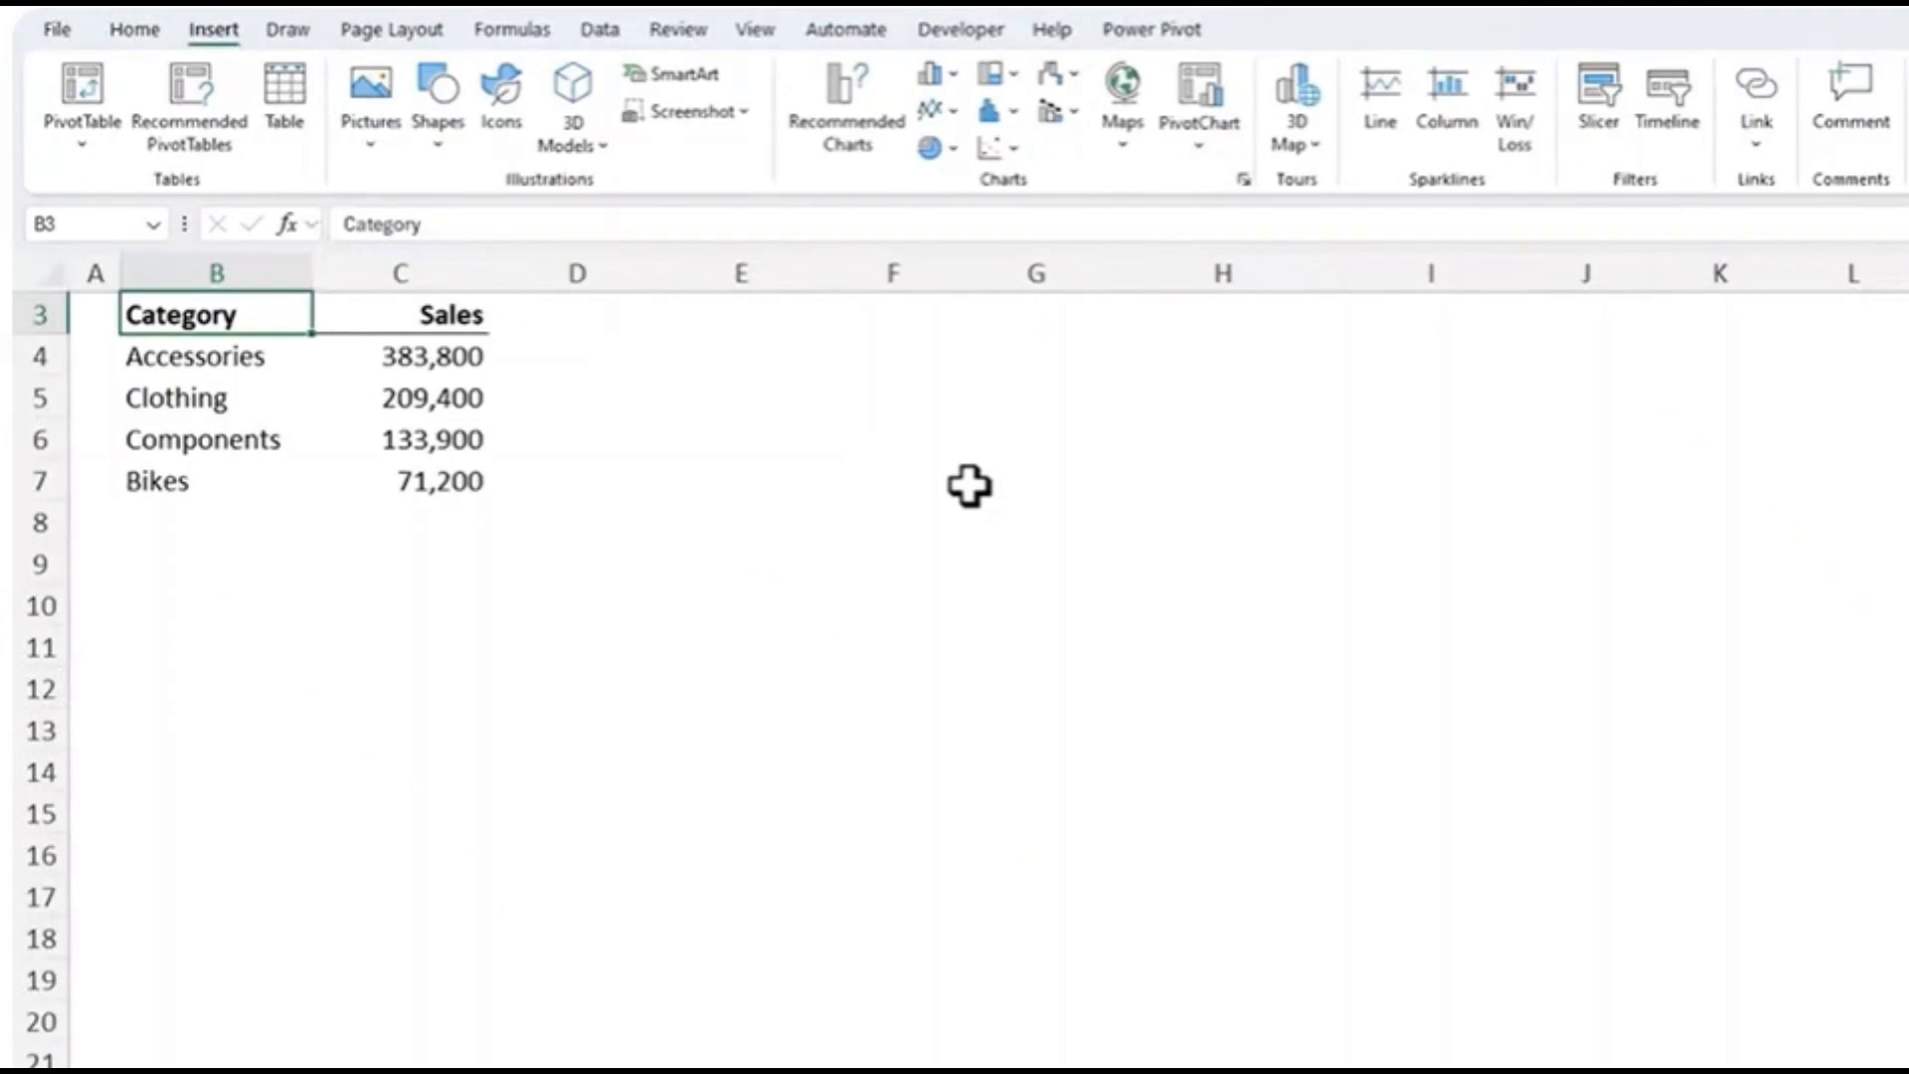
click(937, 87)
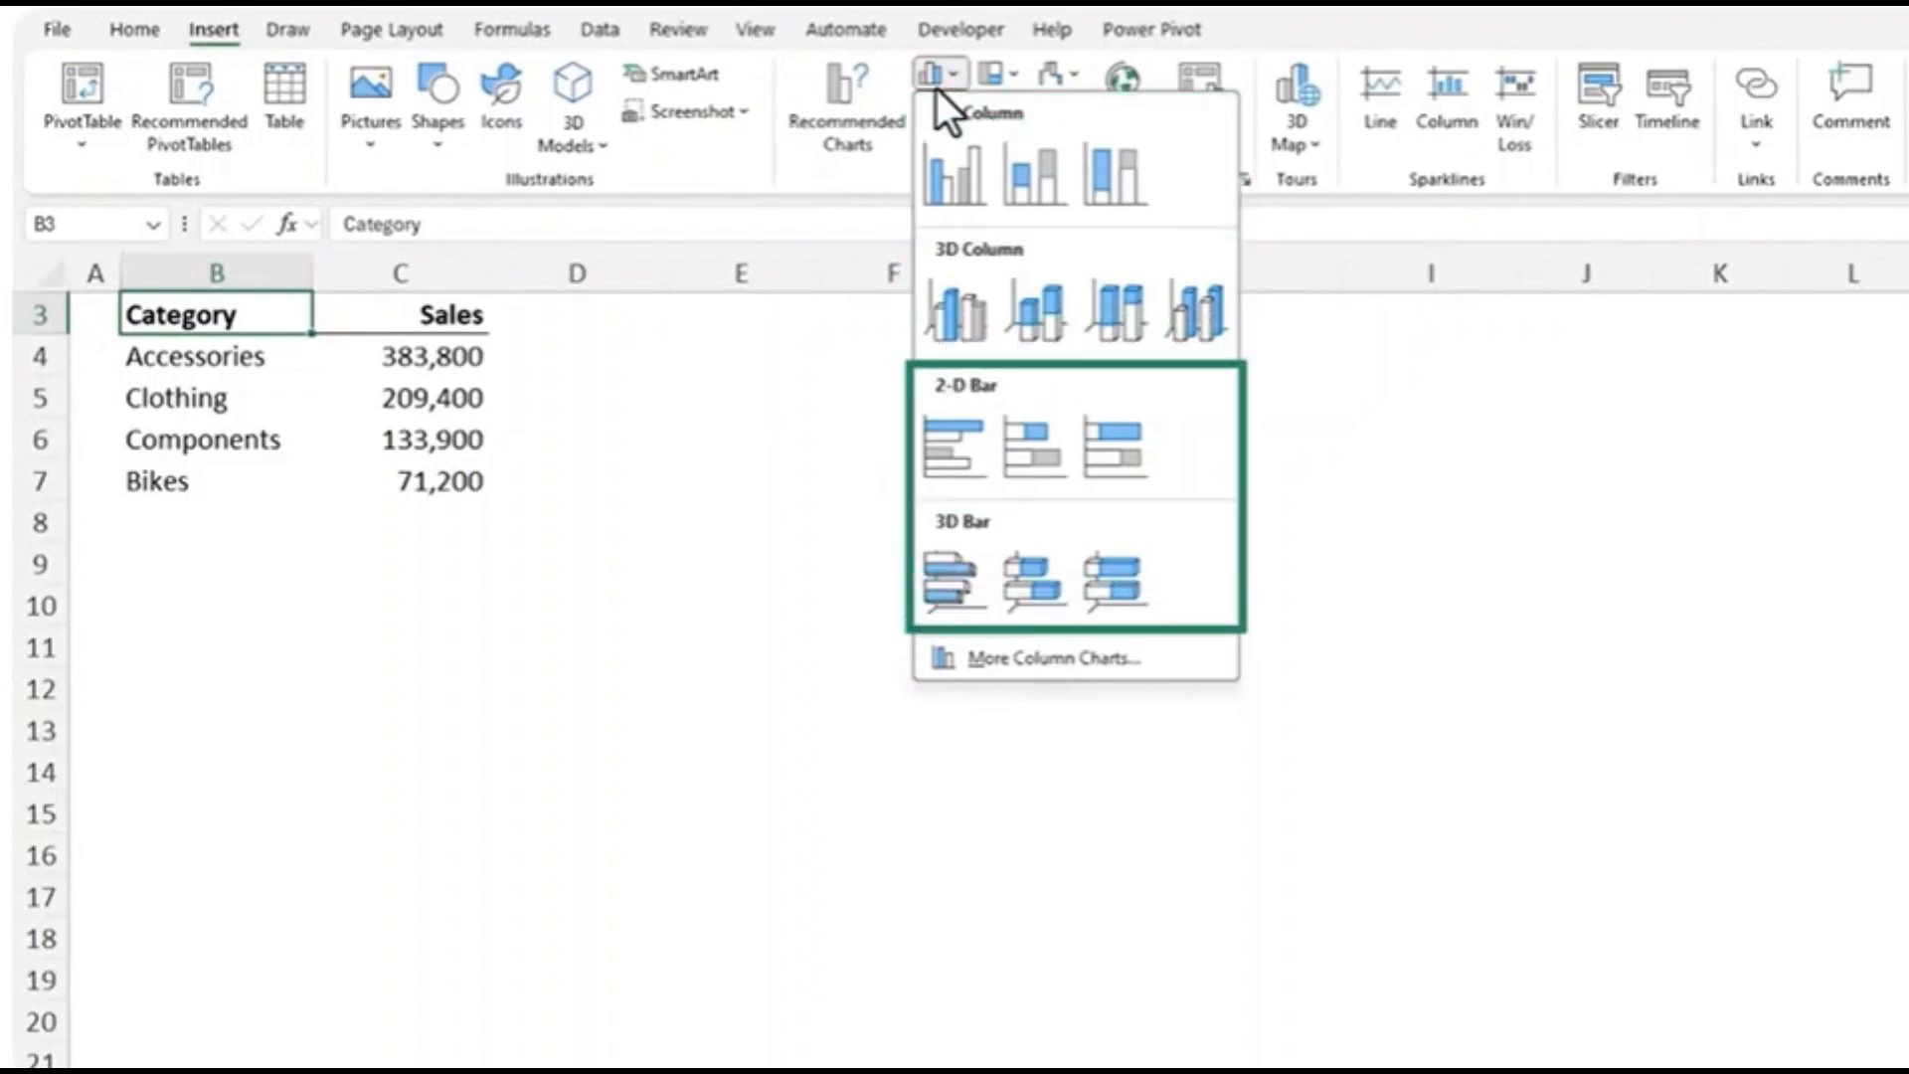
click(960, 78)
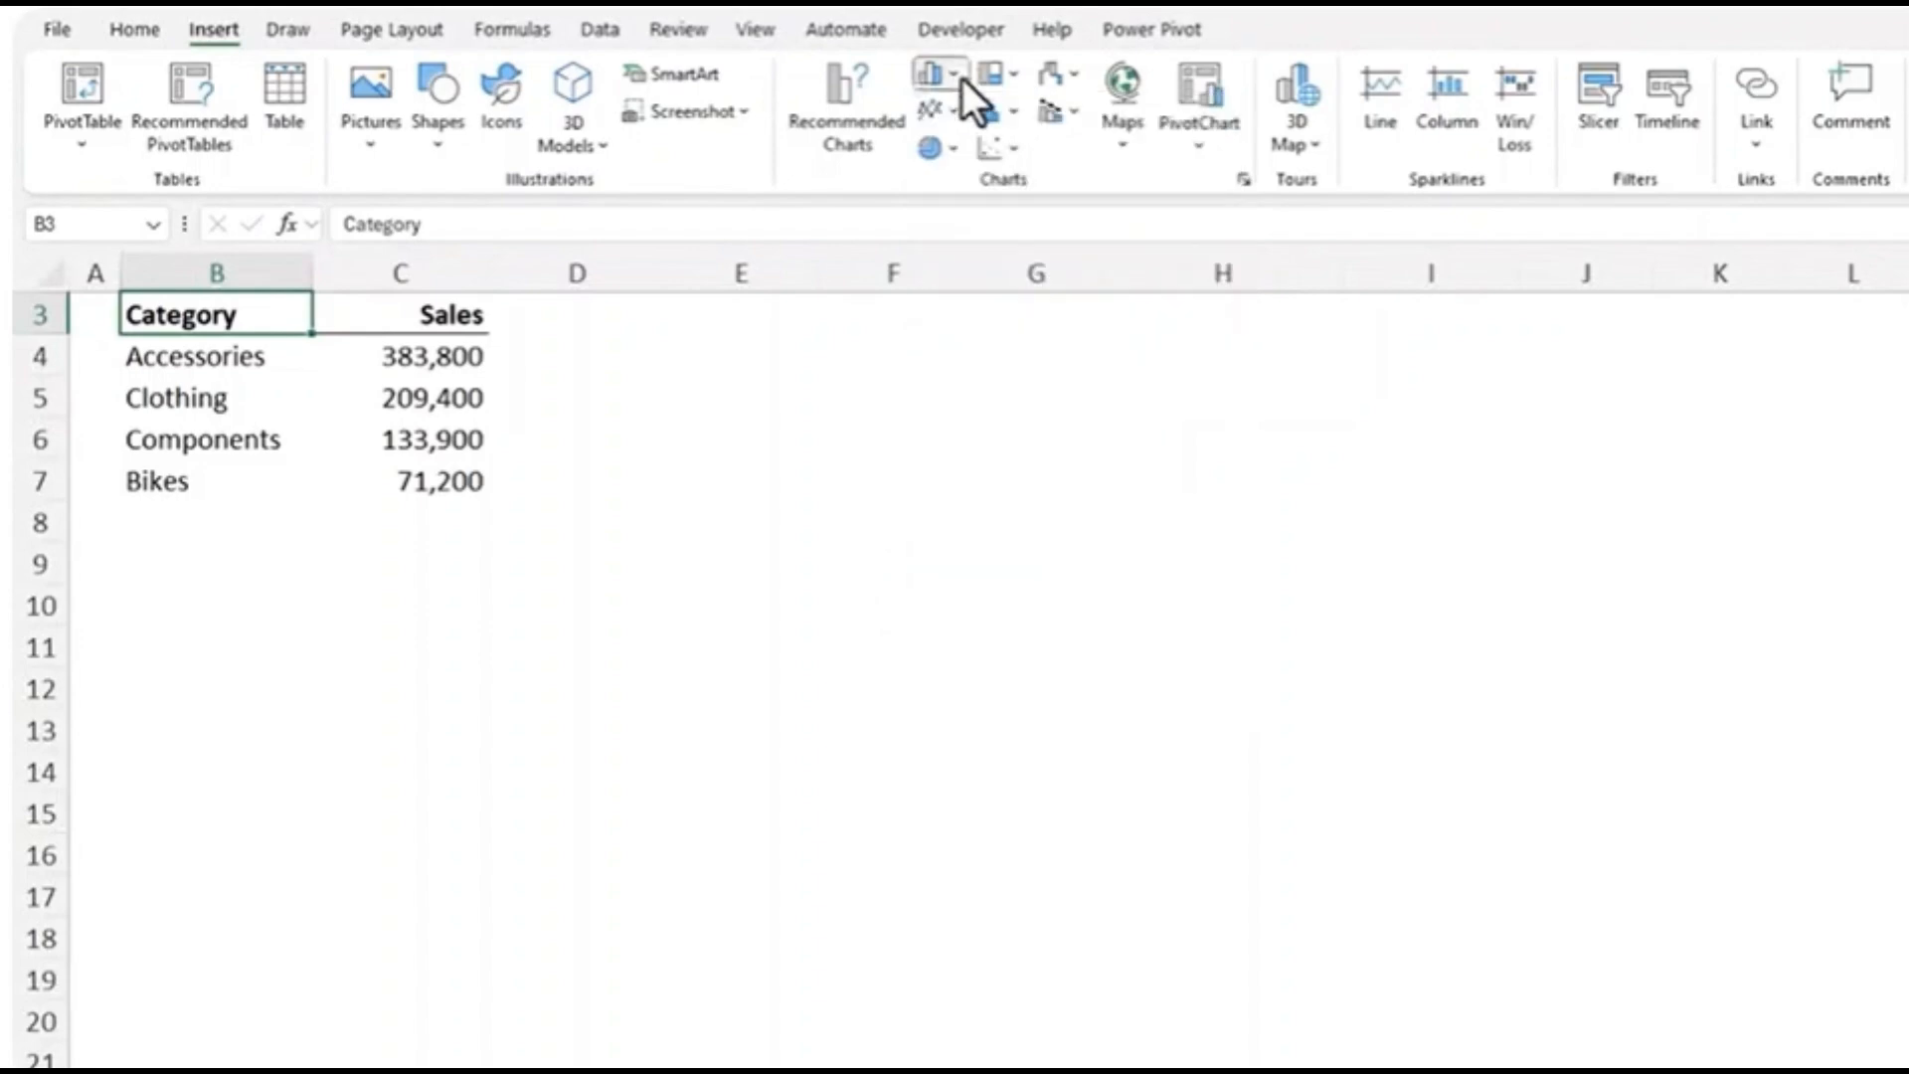
click(953, 116)
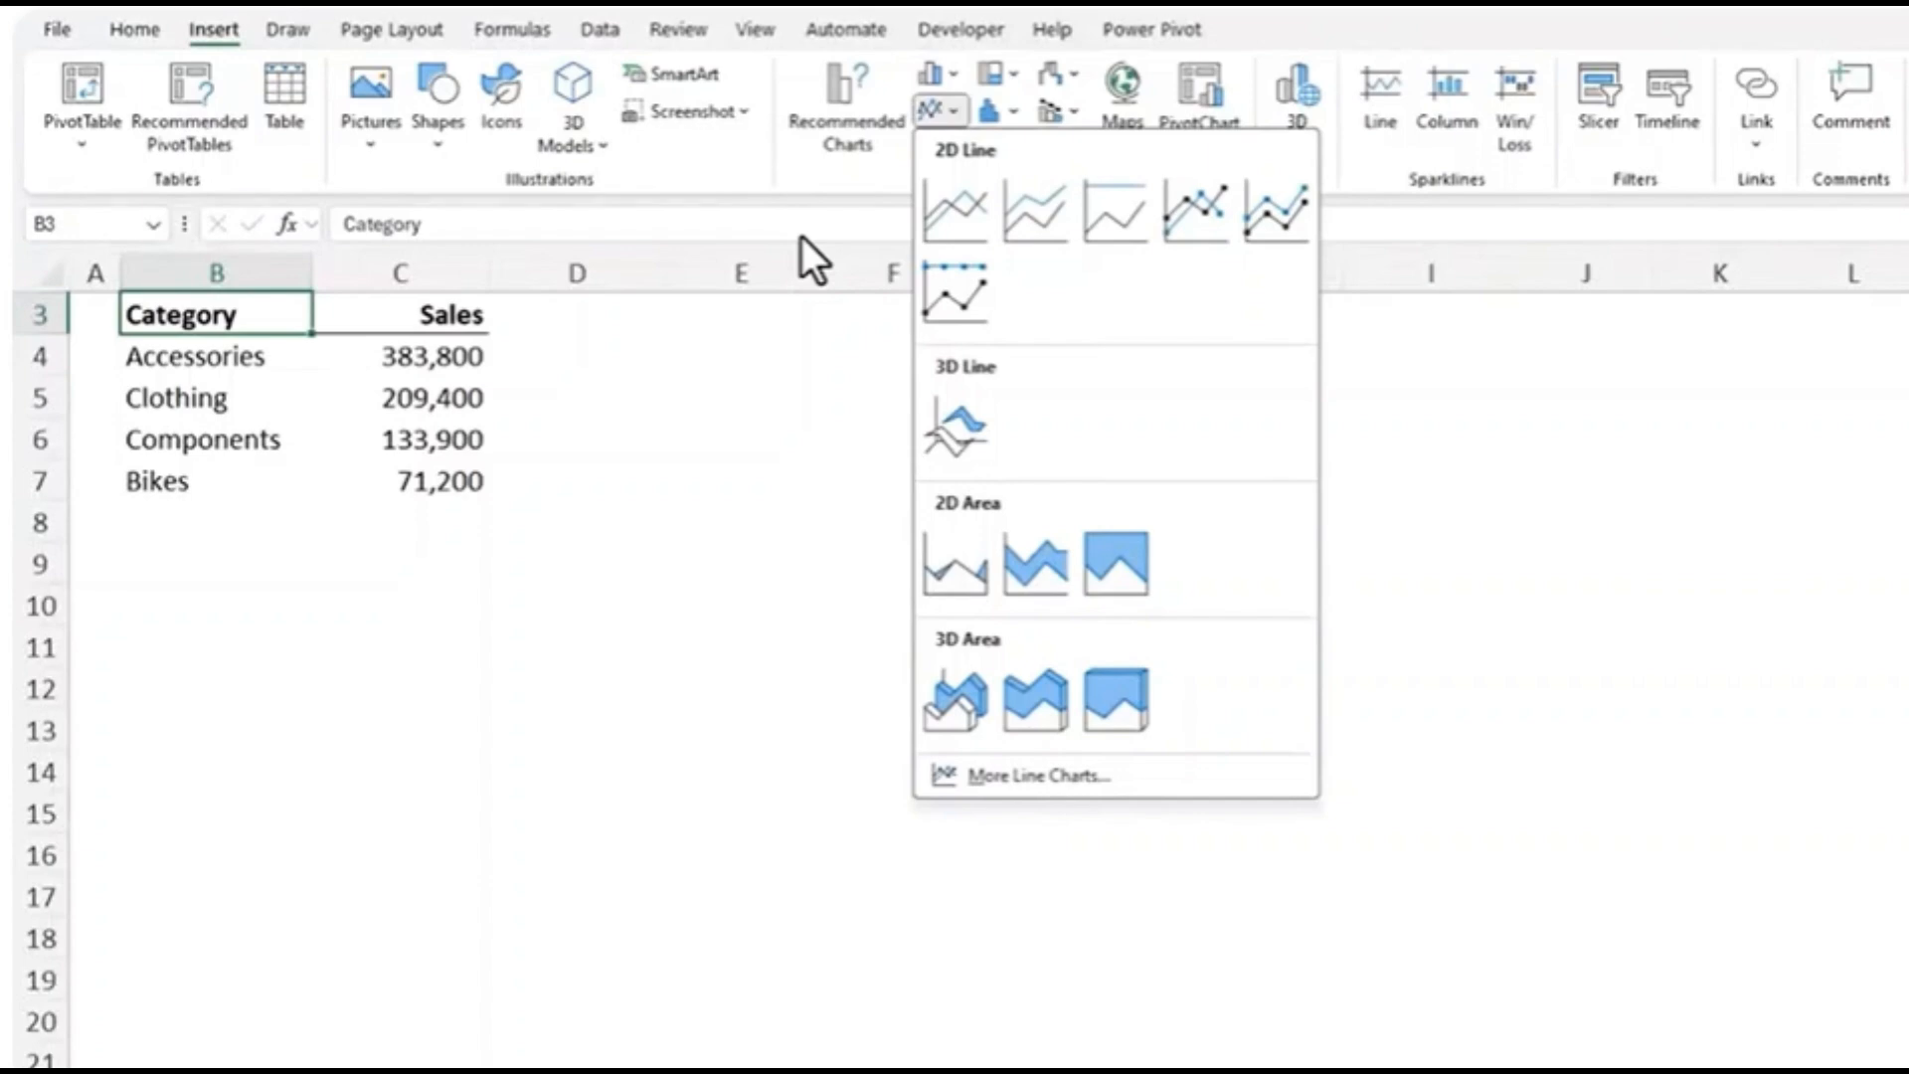
click(957, 112)
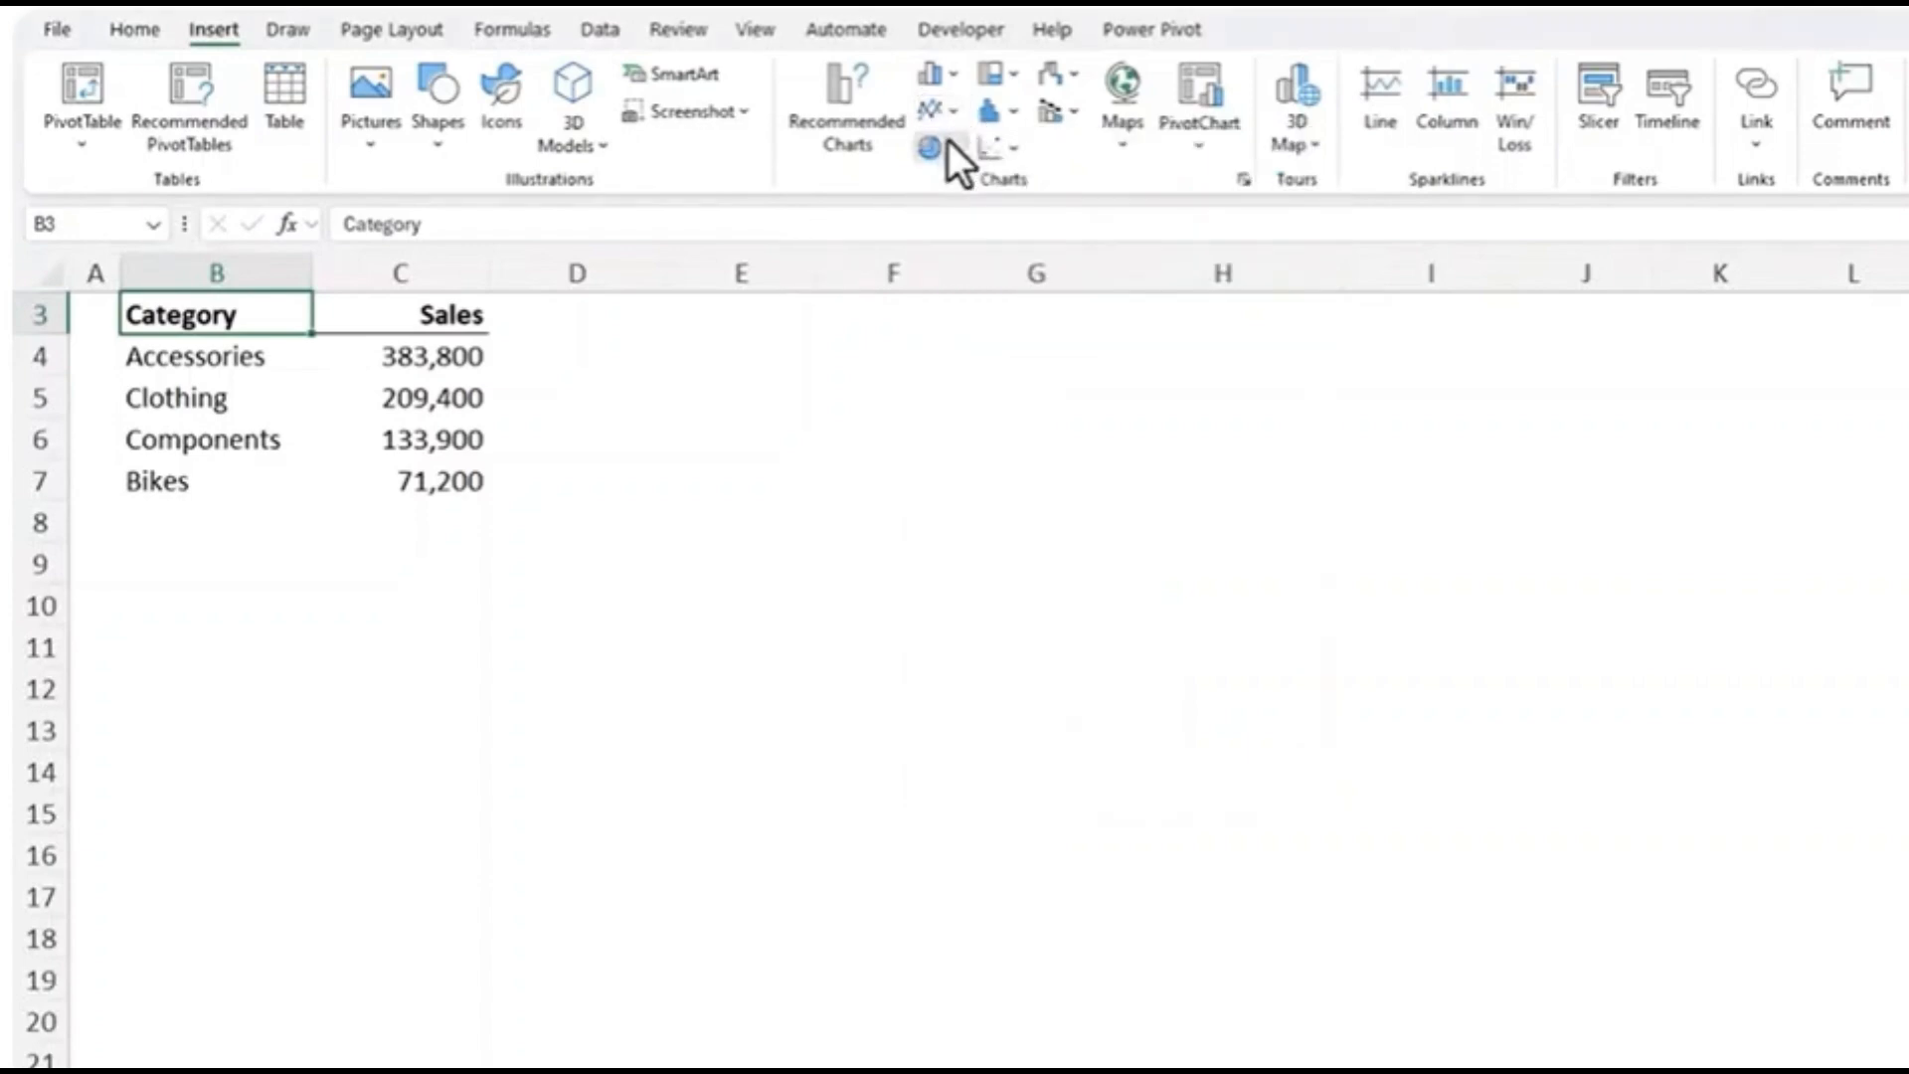
click(943, 147)
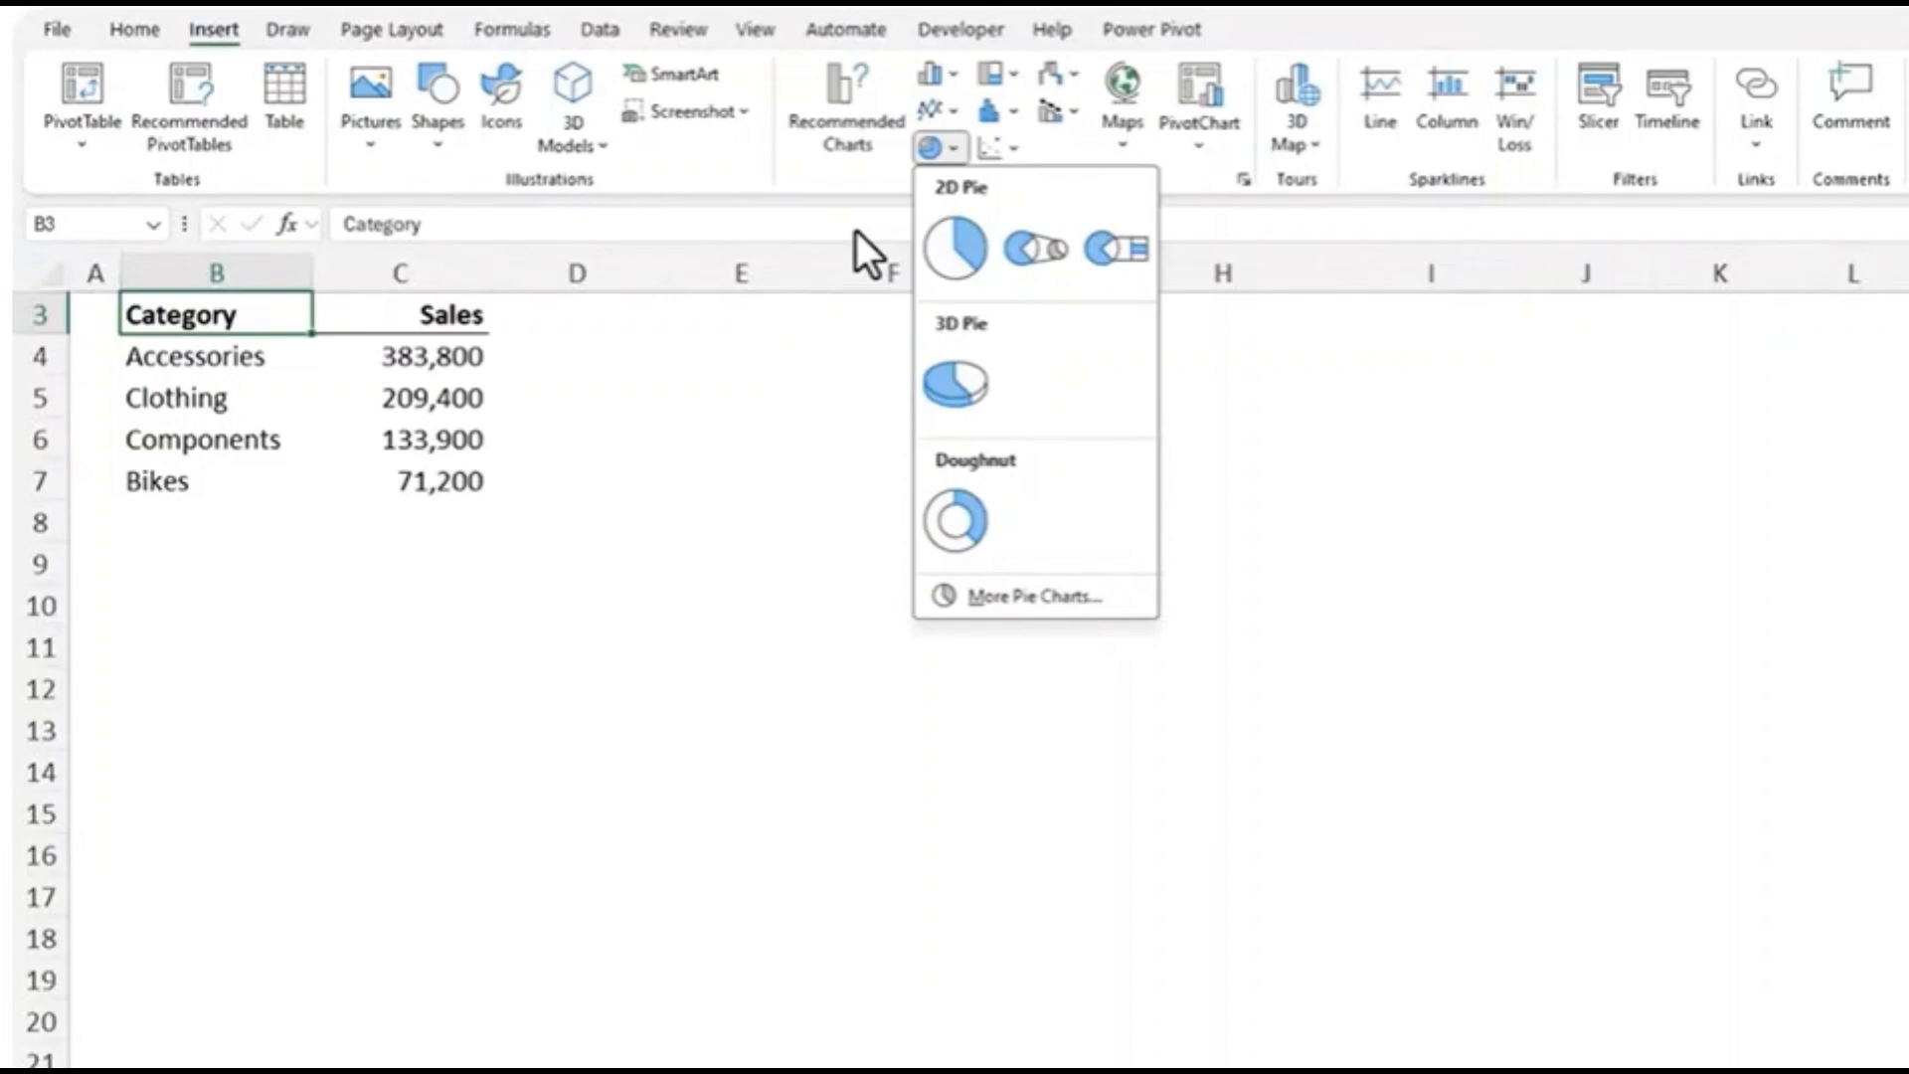
click(961, 147)
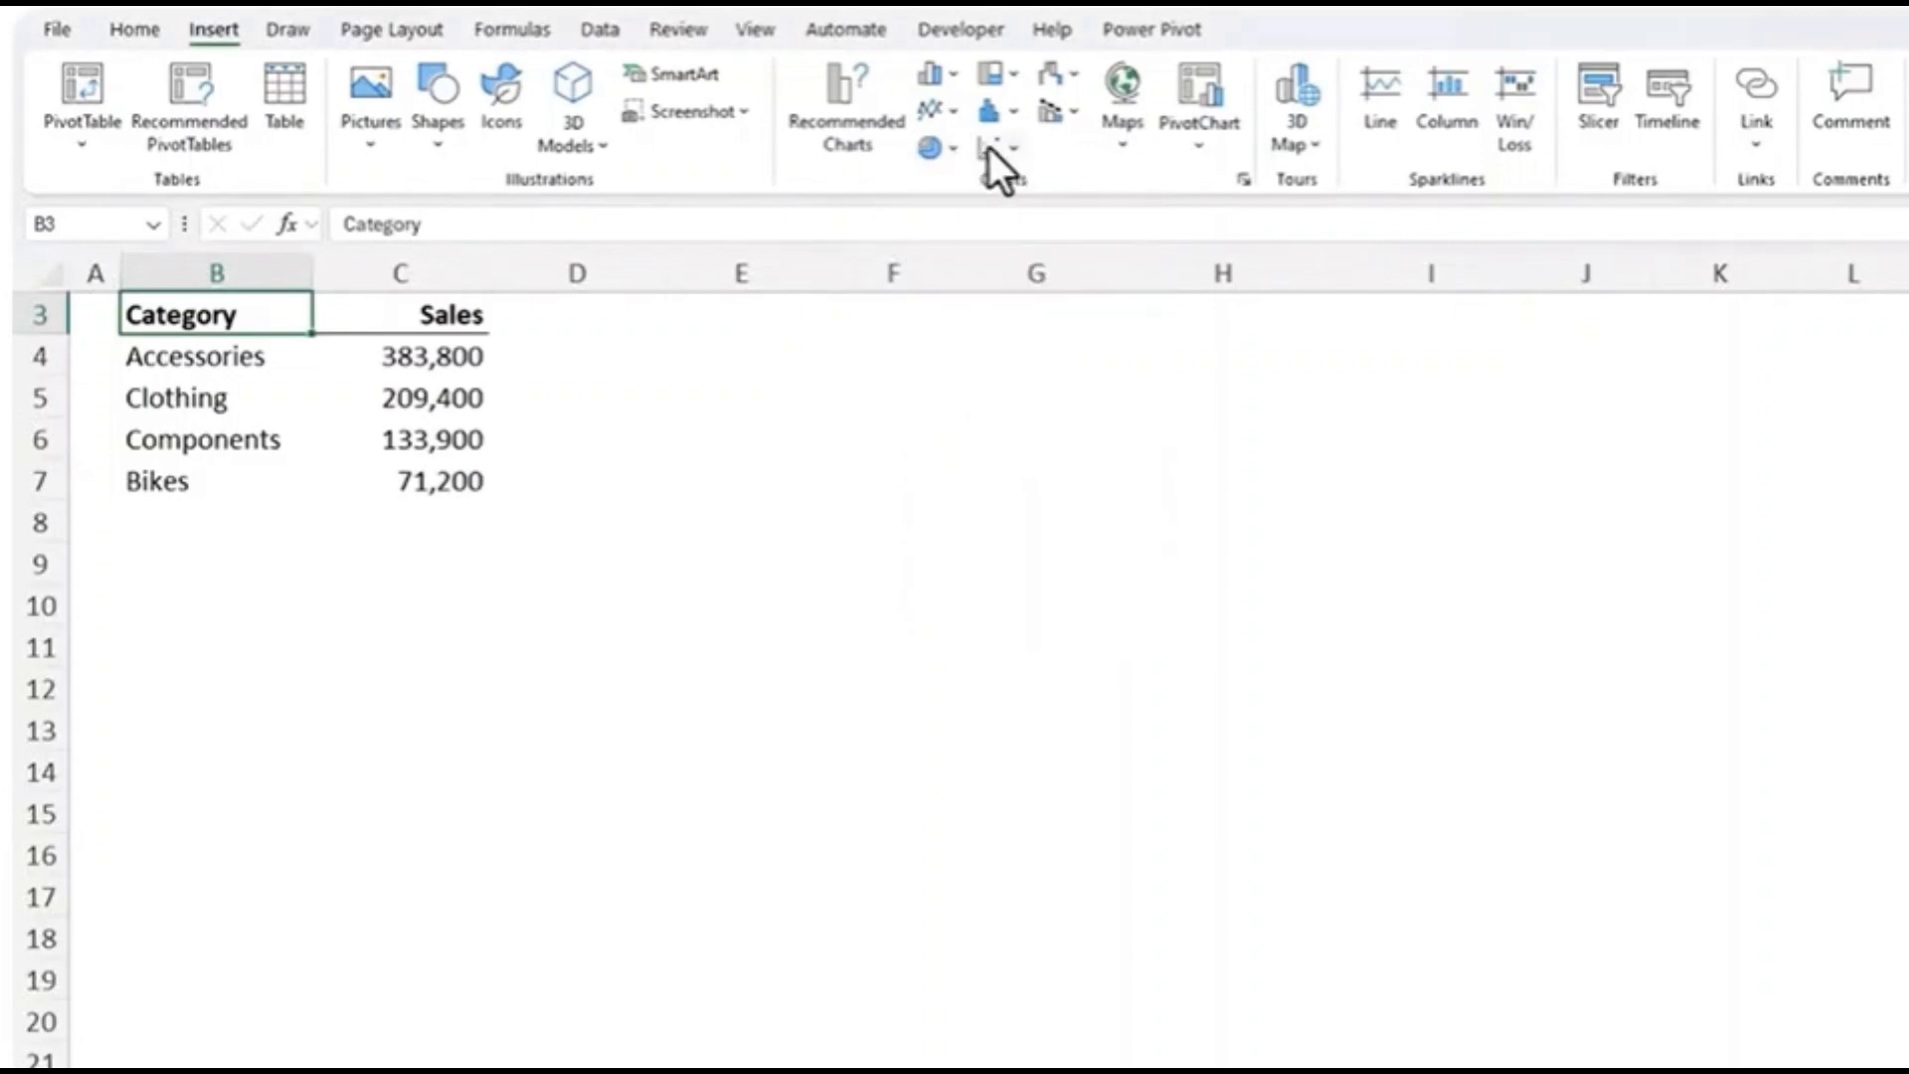
click(1006, 148)
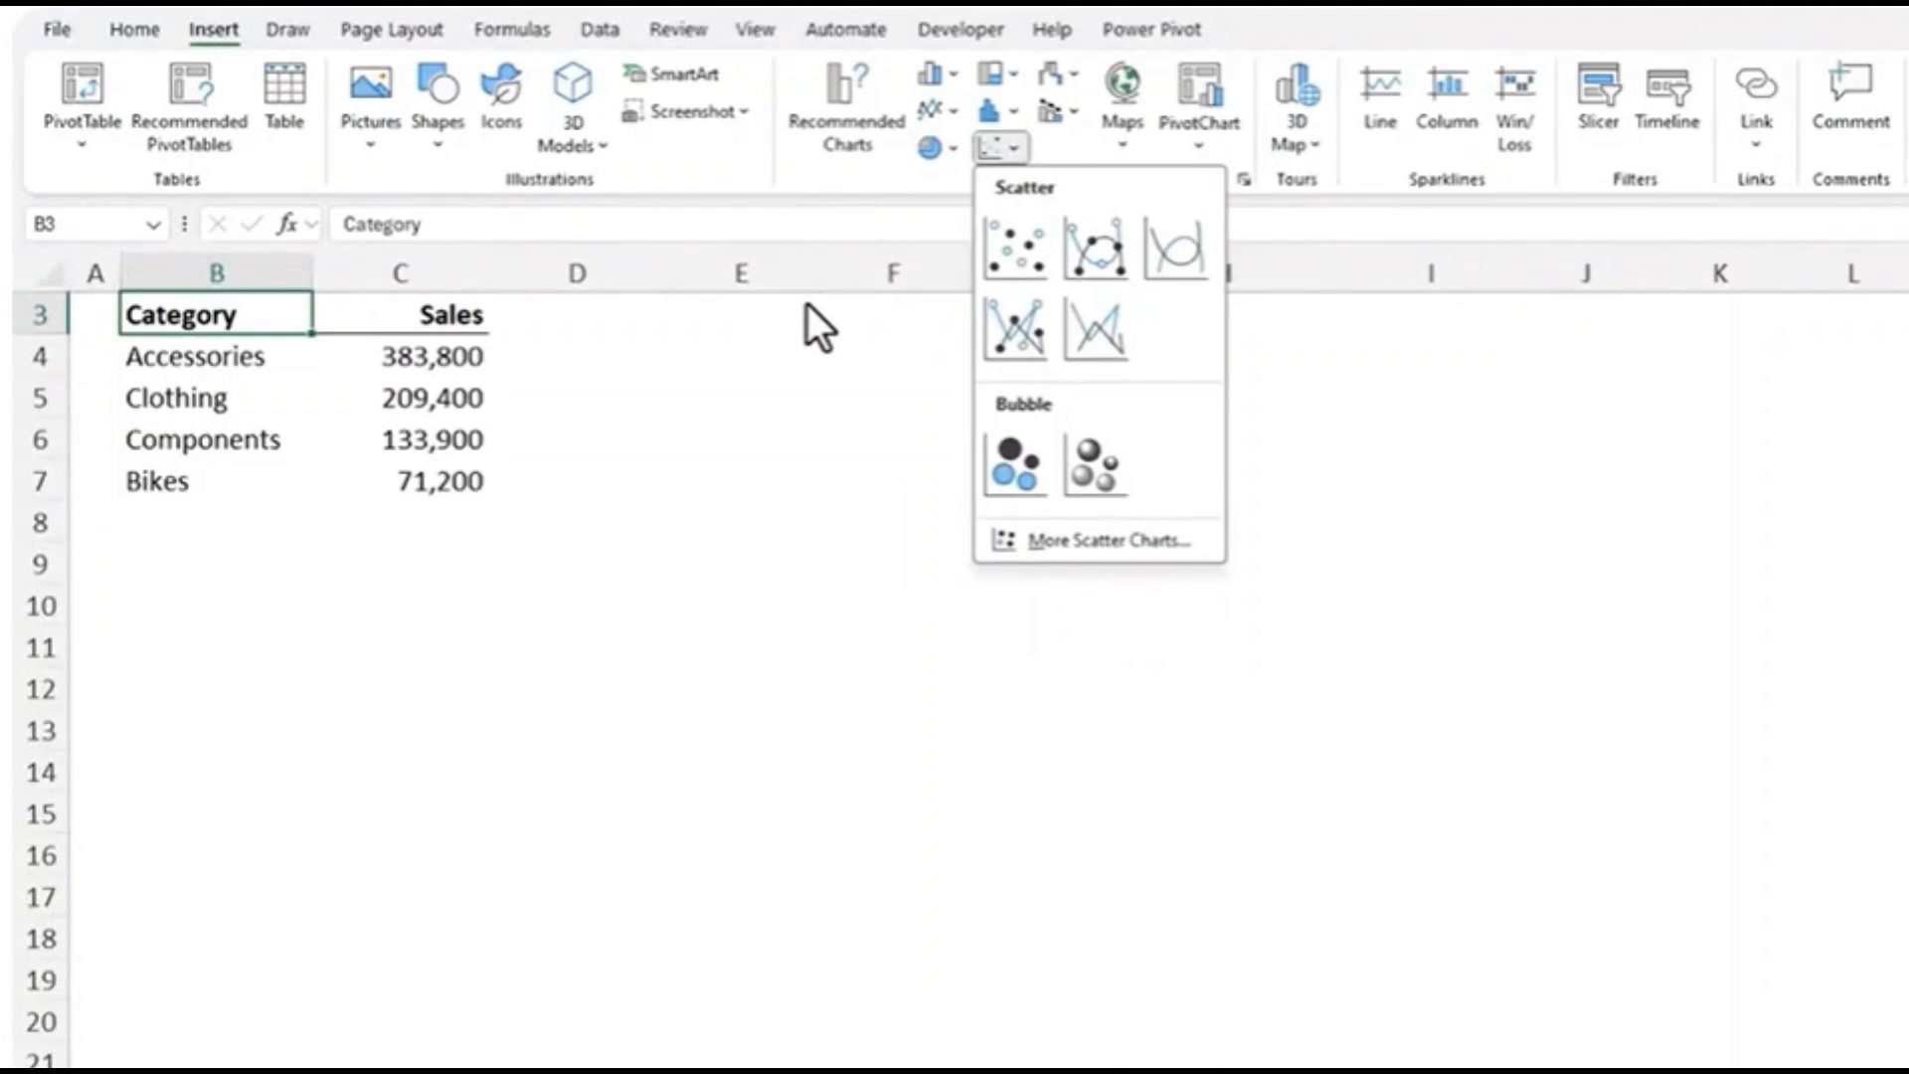
click(994, 111)
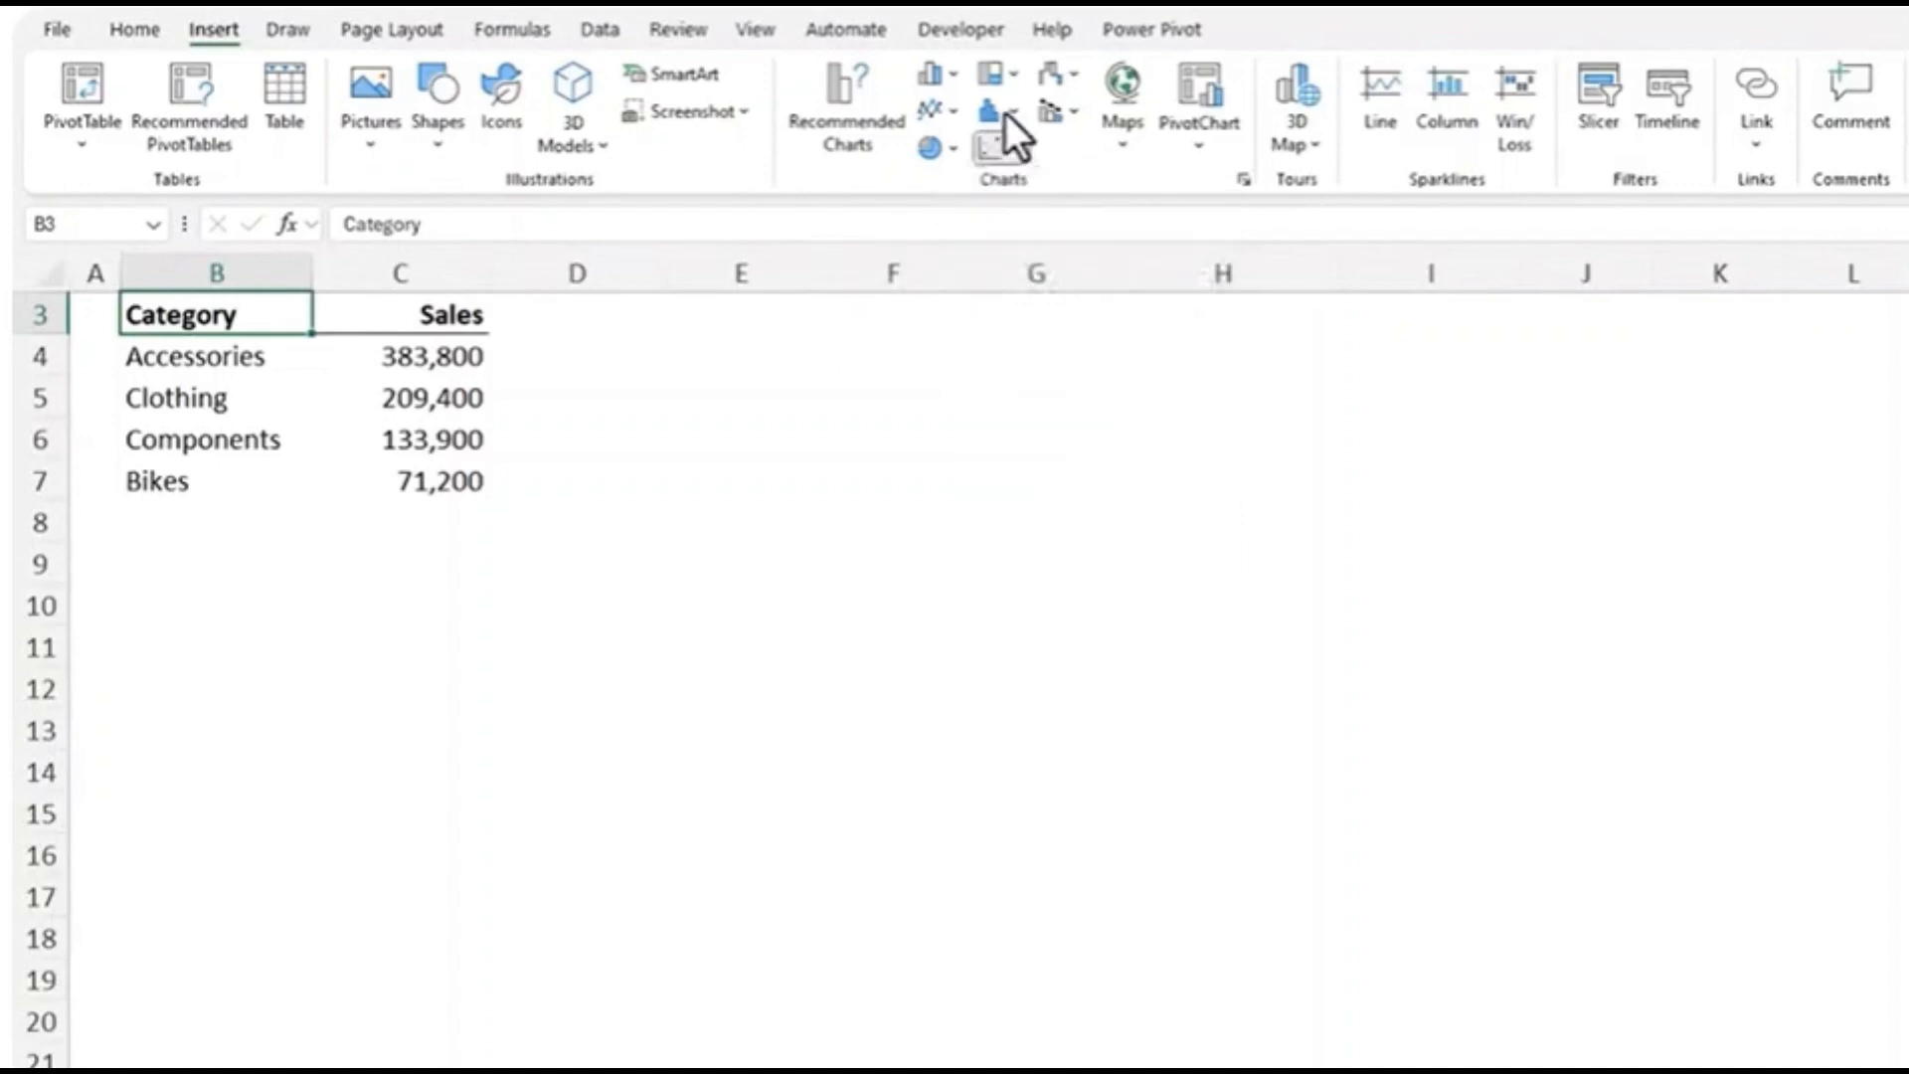
click(859, 343)
Insert a 2D clustered column chart from the Category and Sales data in B3:C7 and place it beside the data
drag(491, 324, 397, 473)
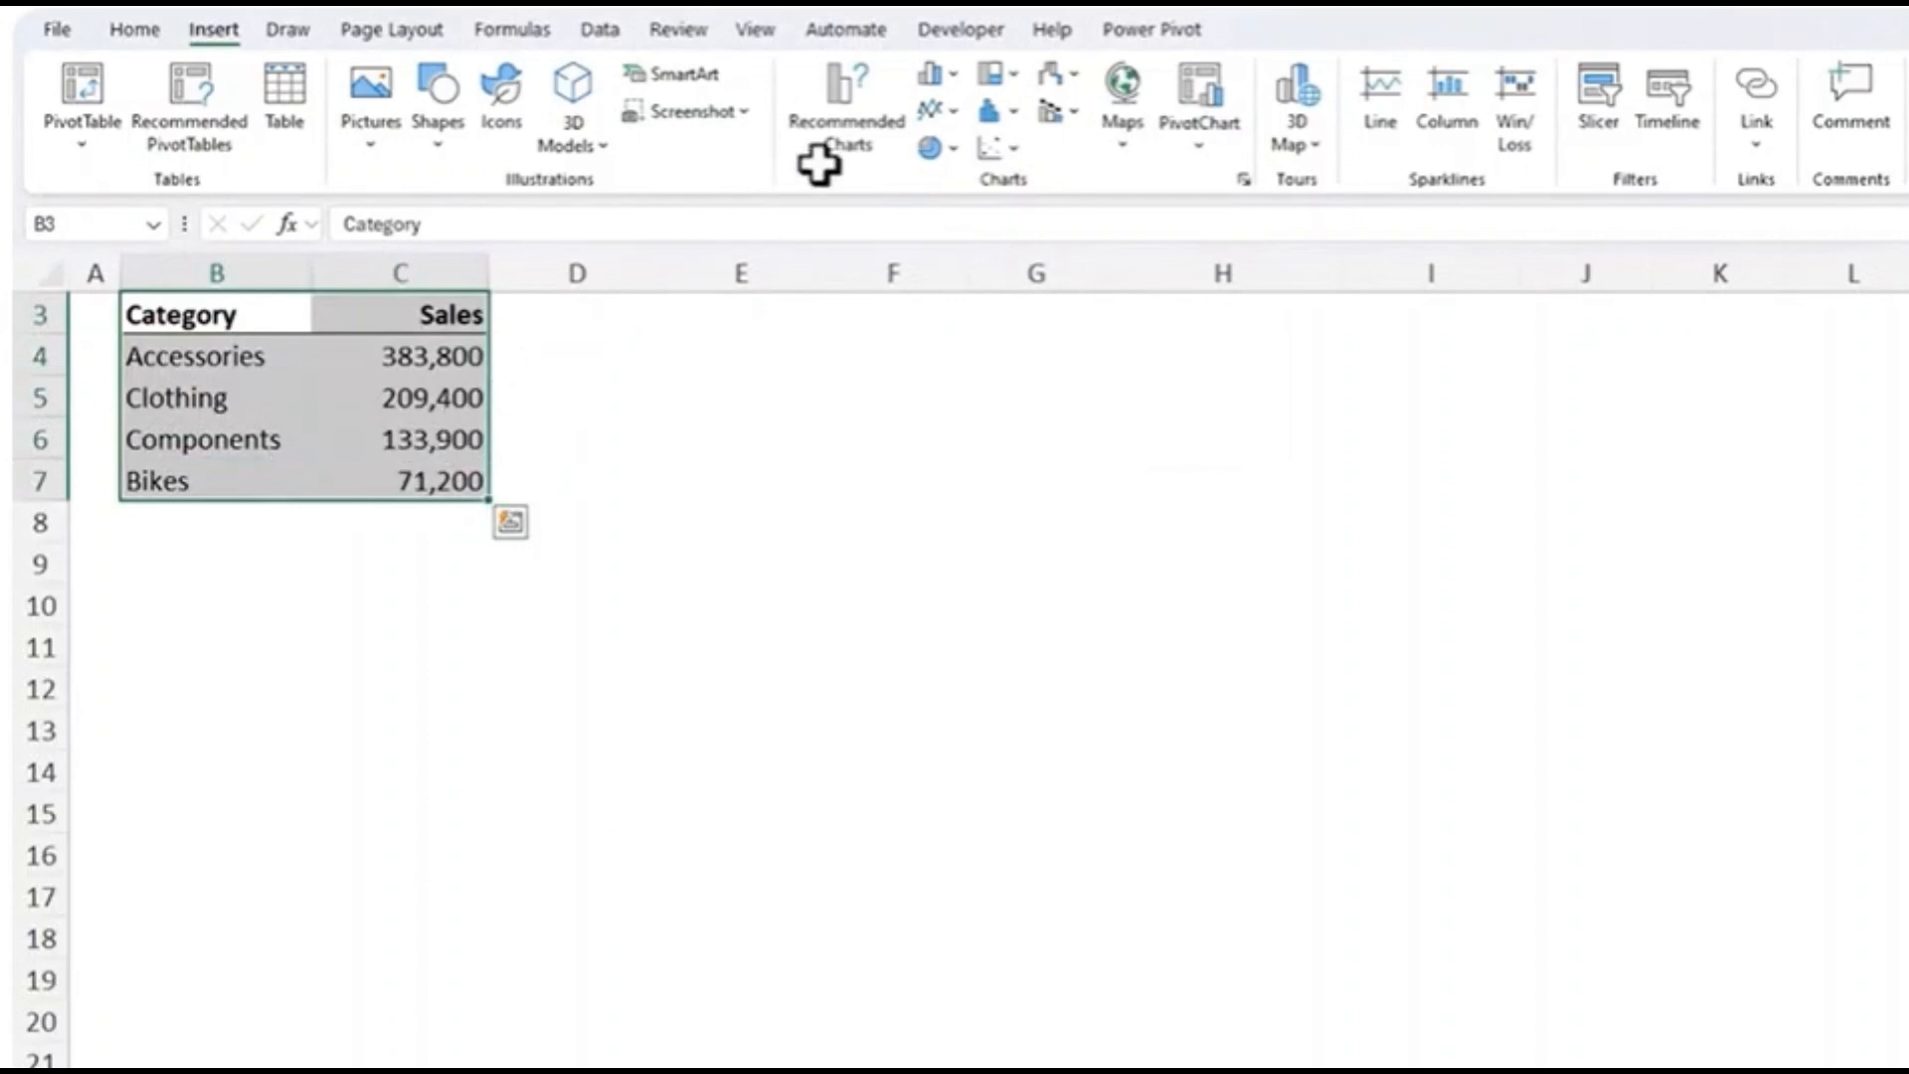
click(957, 81)
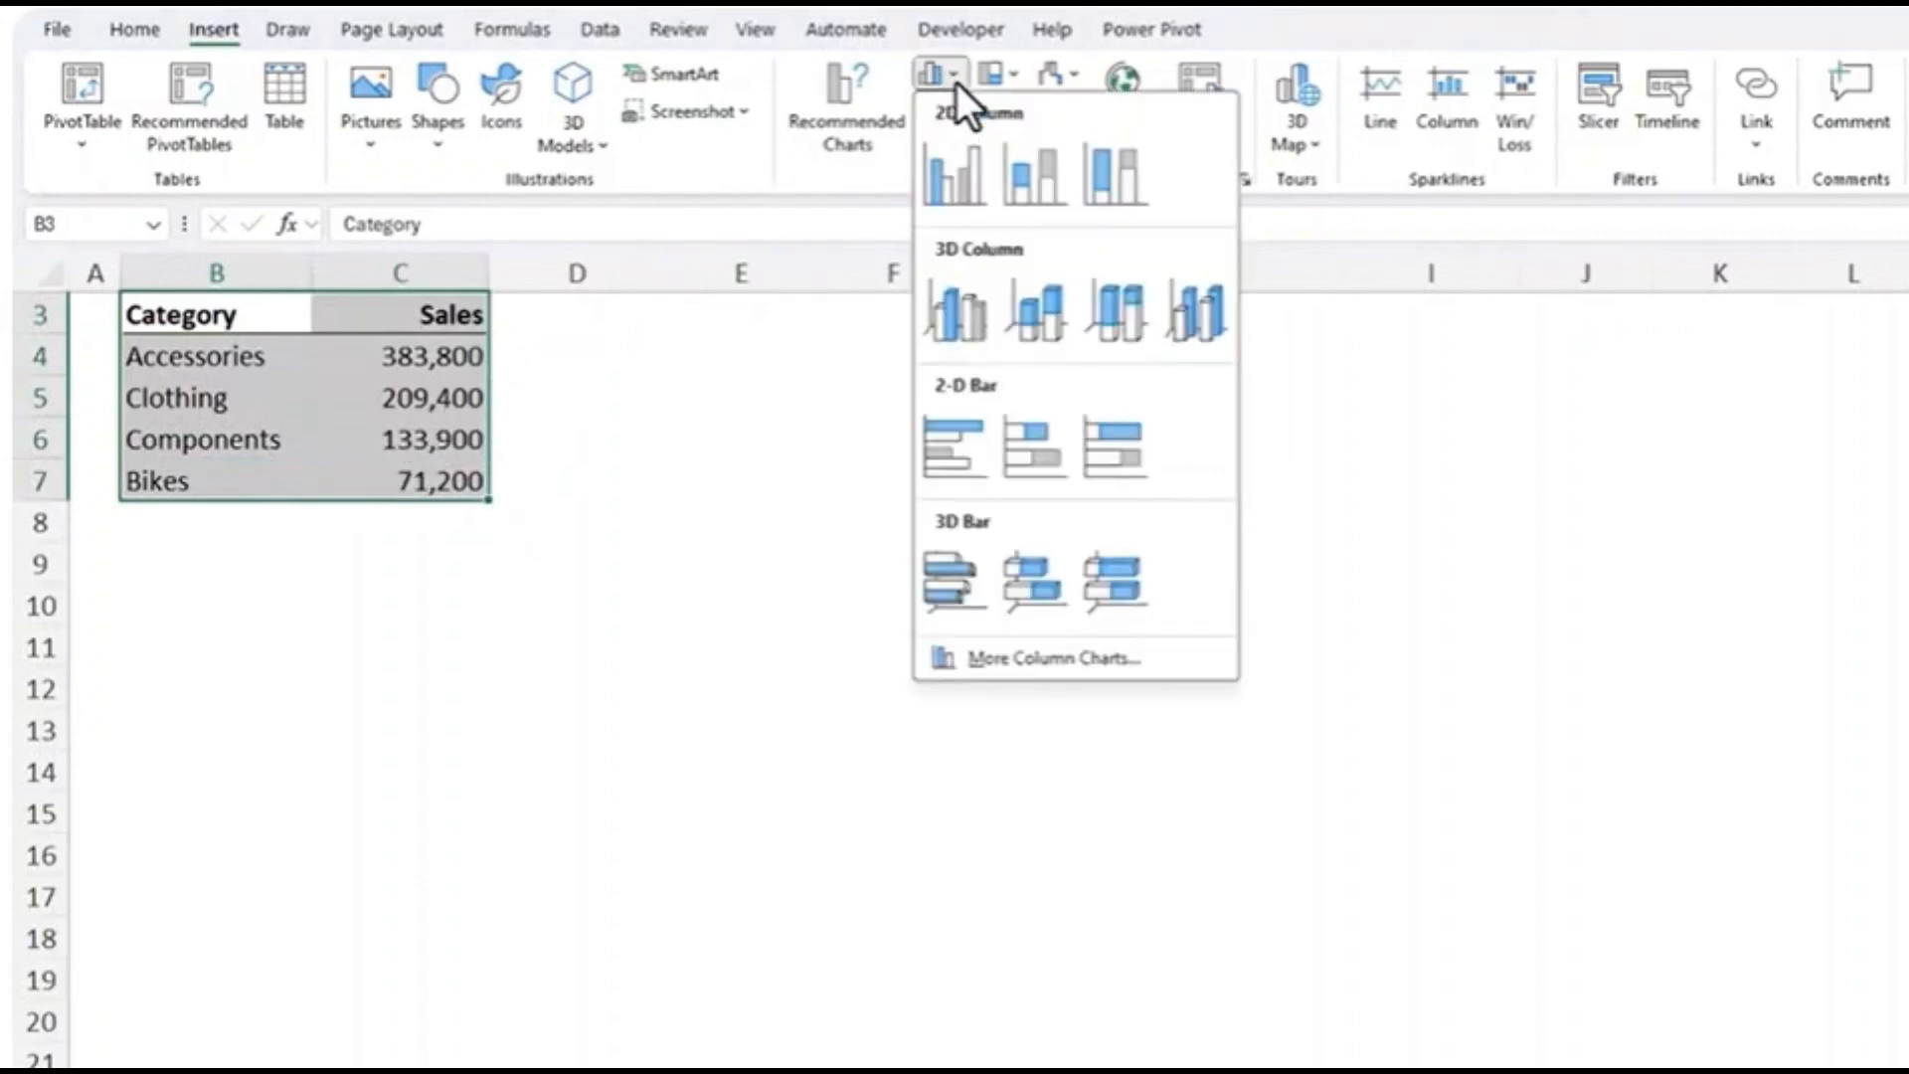
click(952, 174)
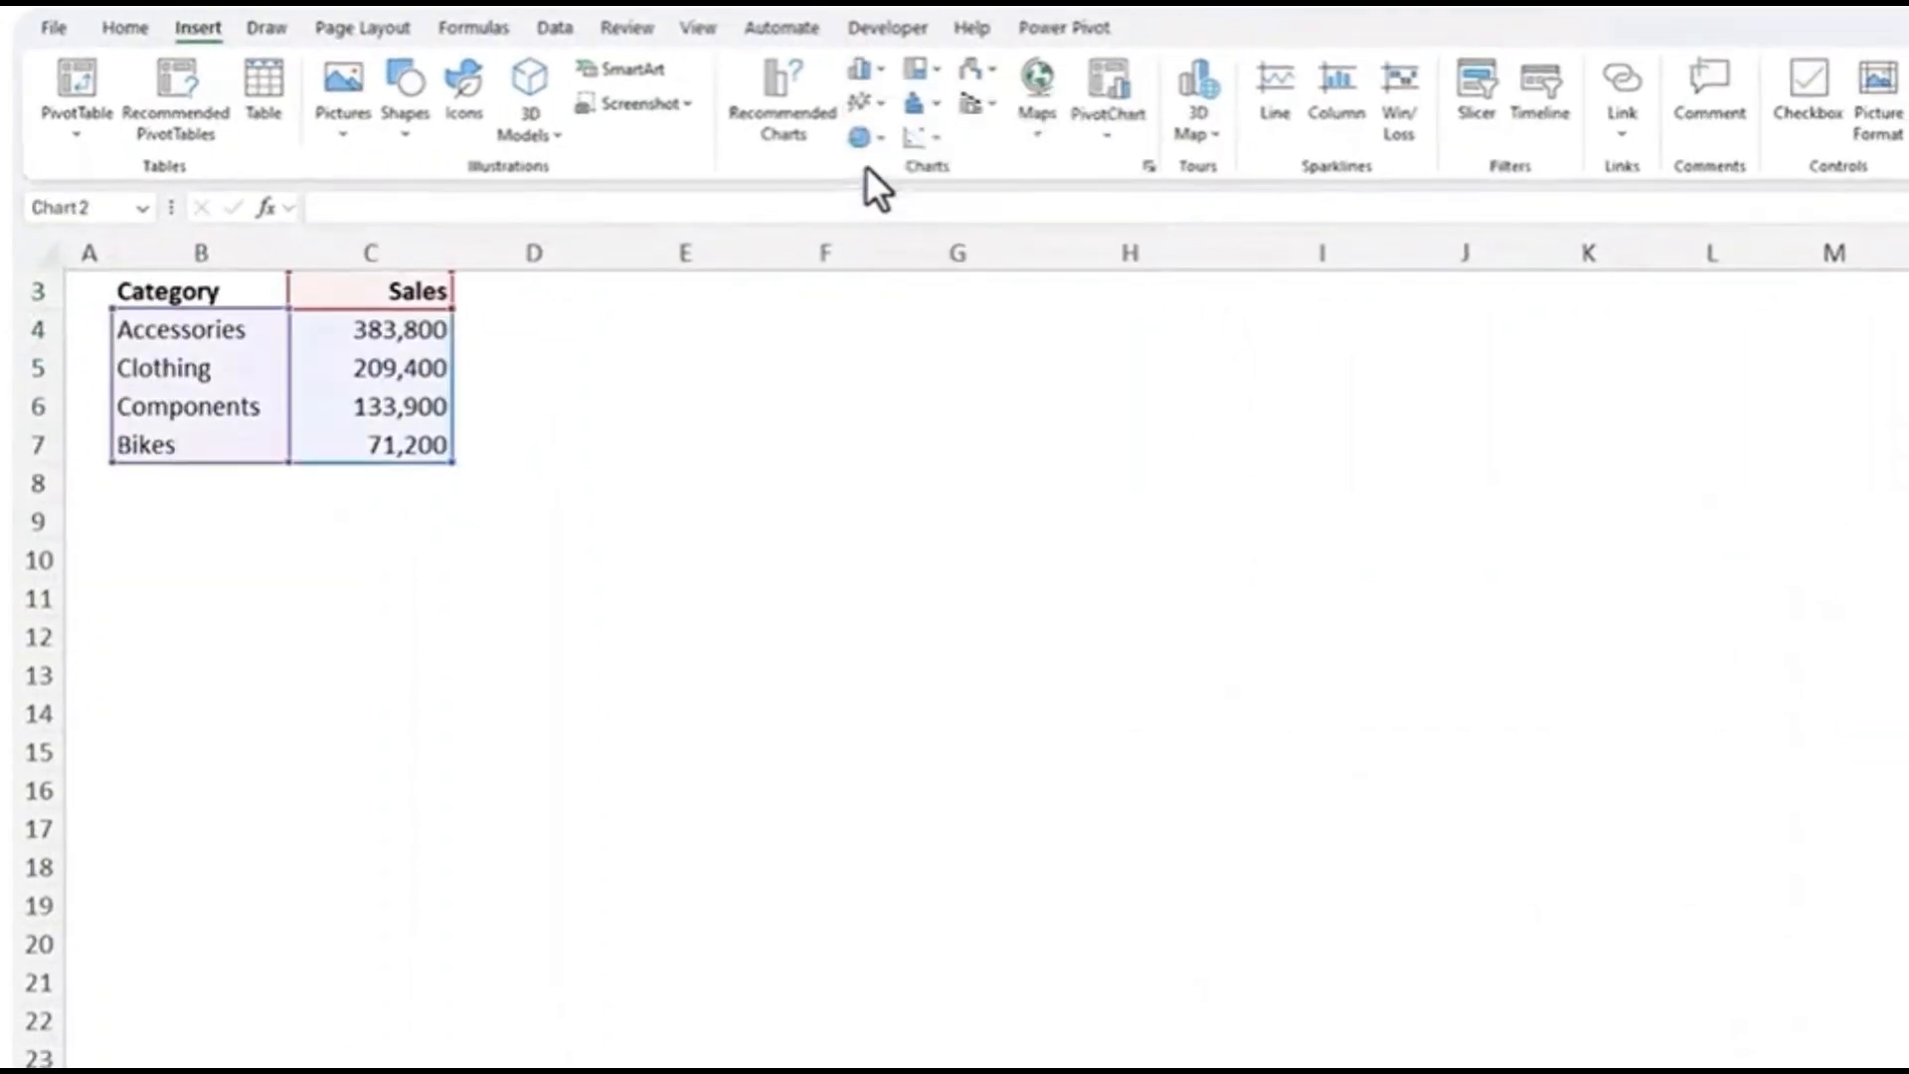
drag(908, 528, 577, 310)
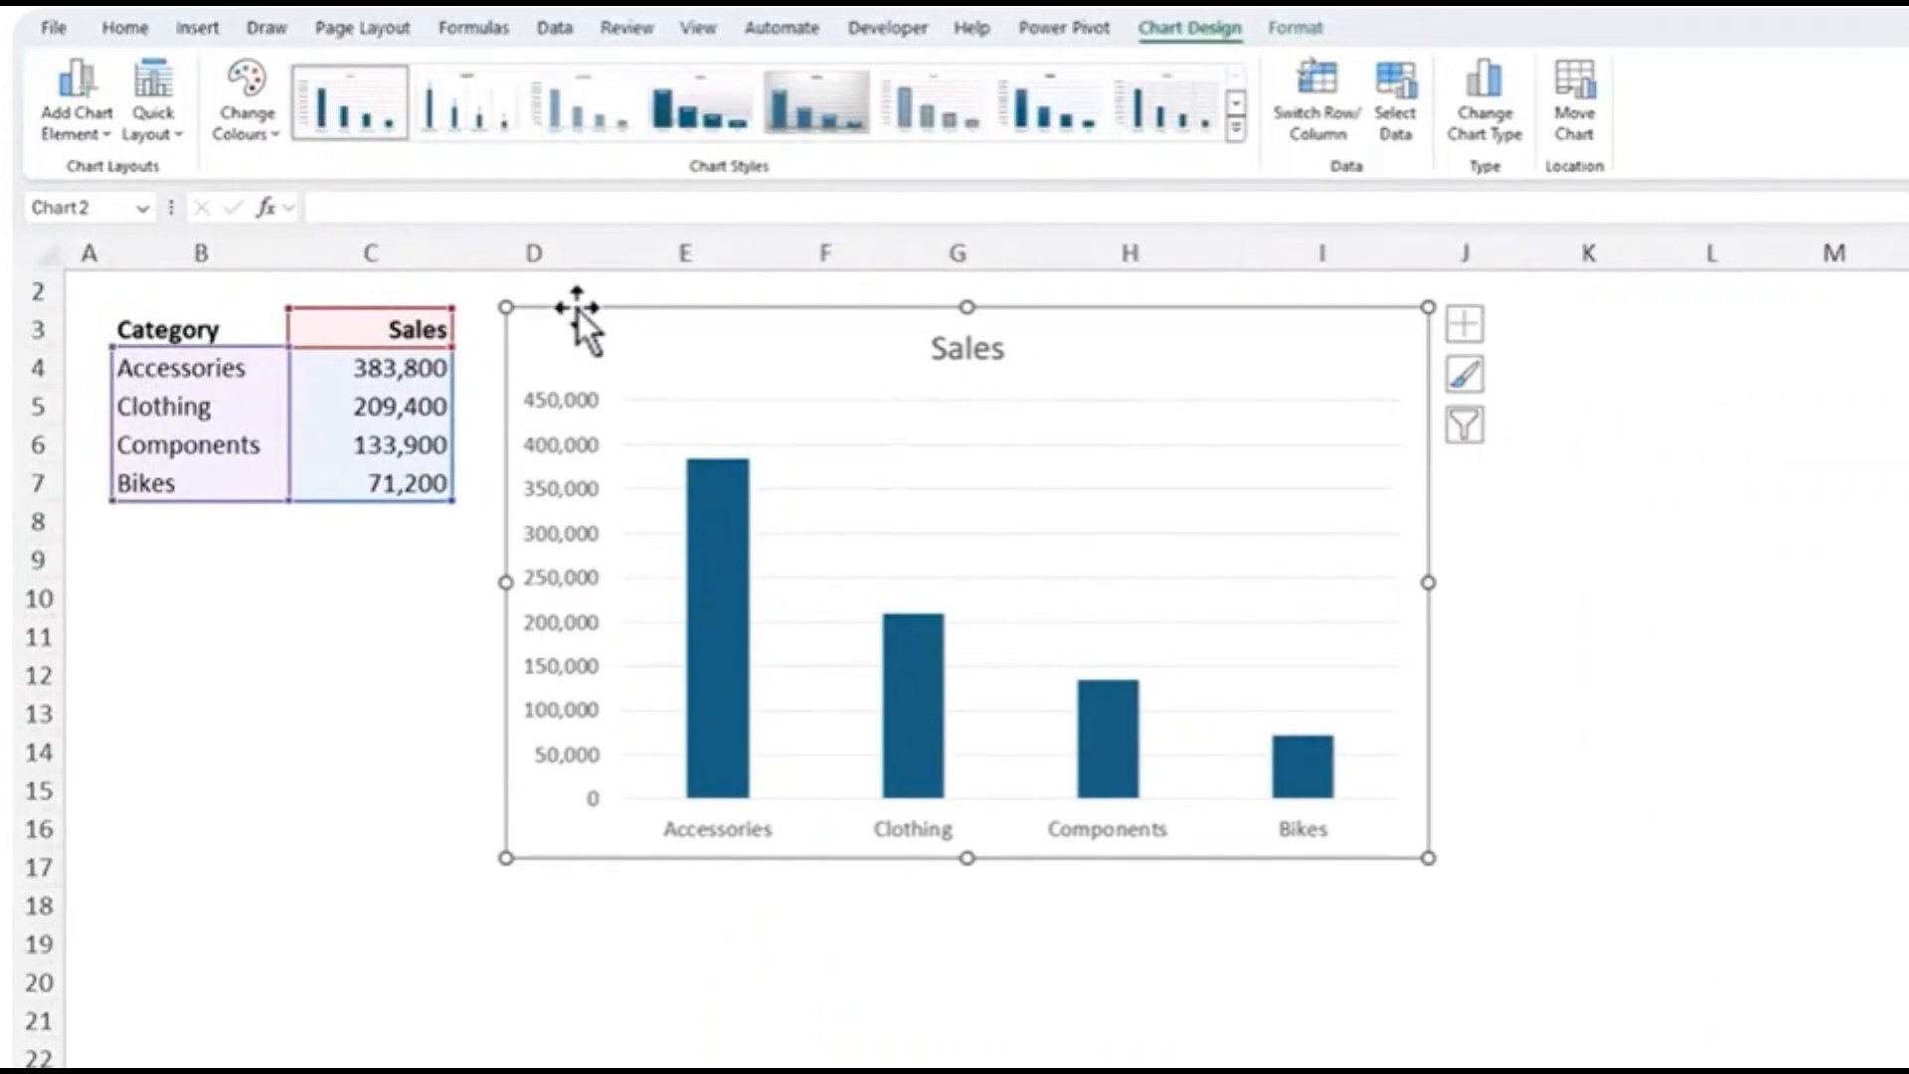
Show data labels on the Sales chart and hide its primary vertical axis and gridlines
click(1236, 128)
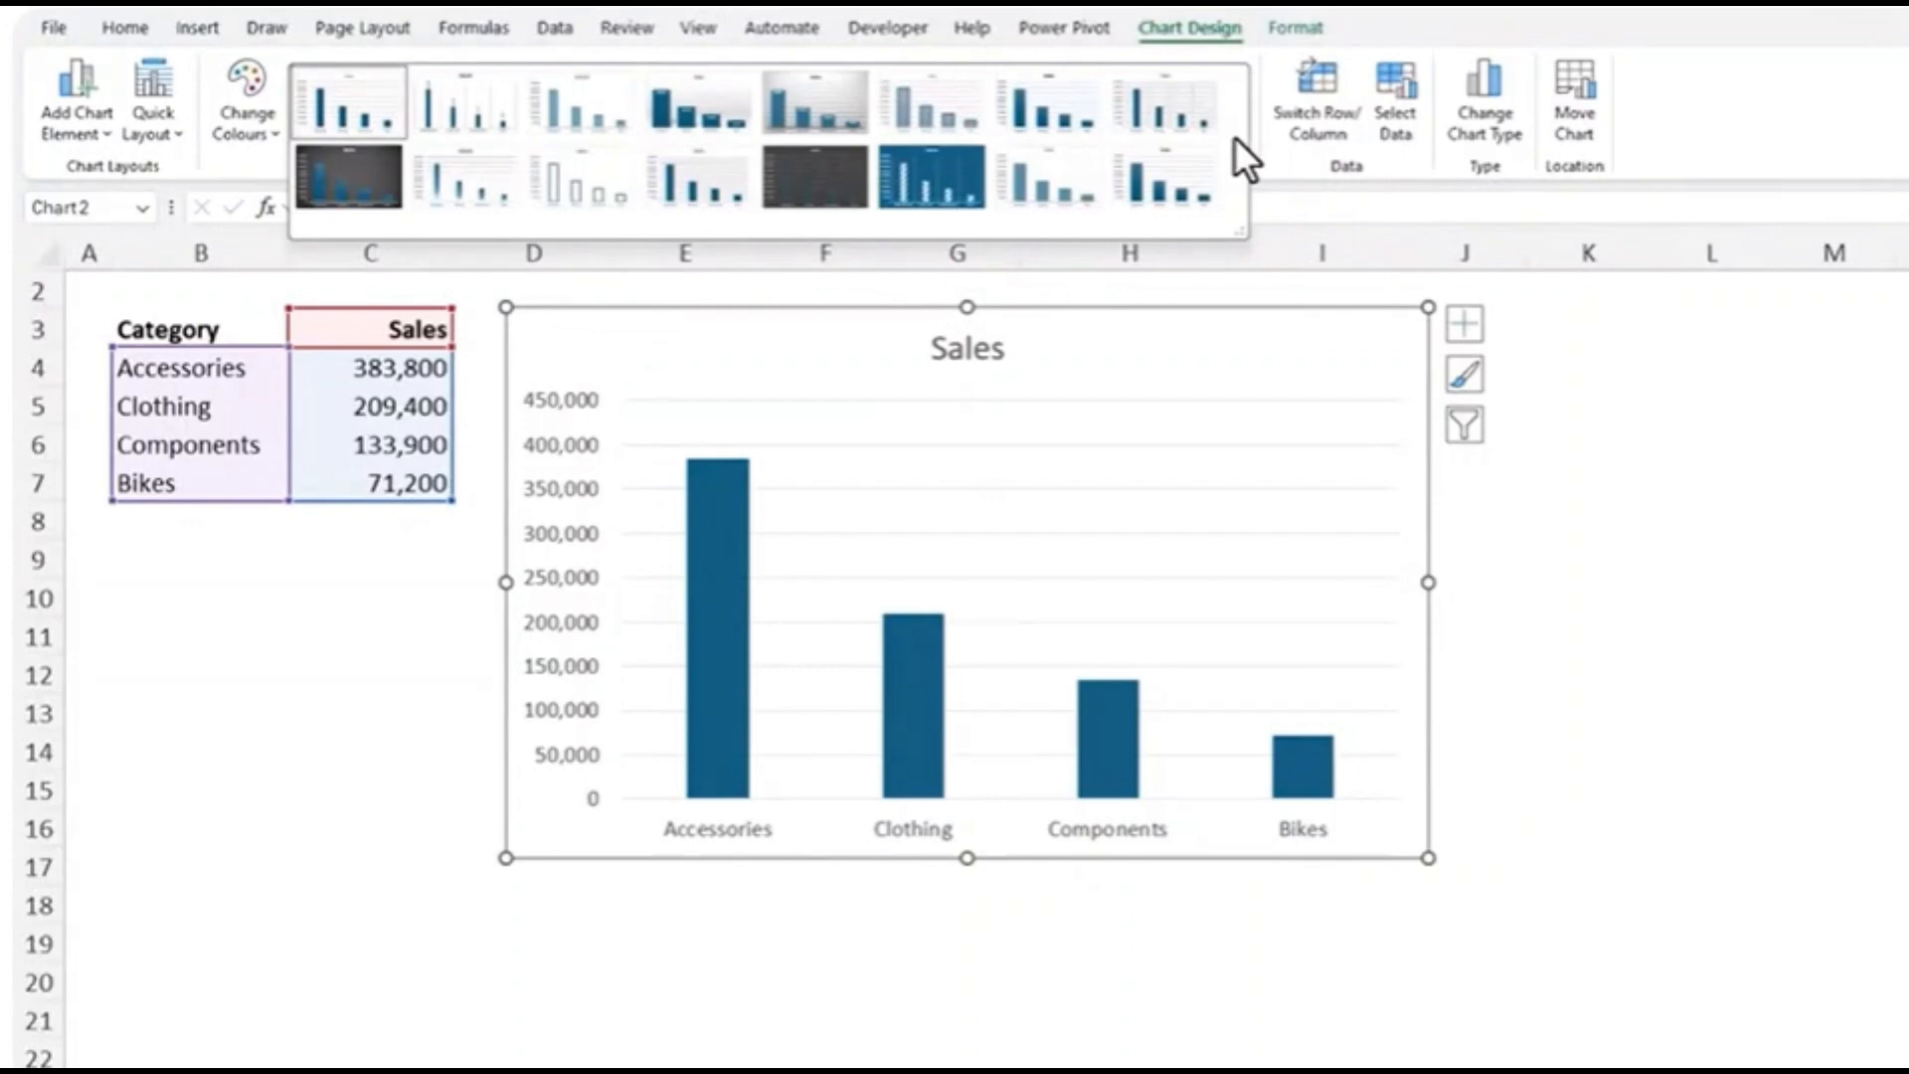
click(1360, 326)
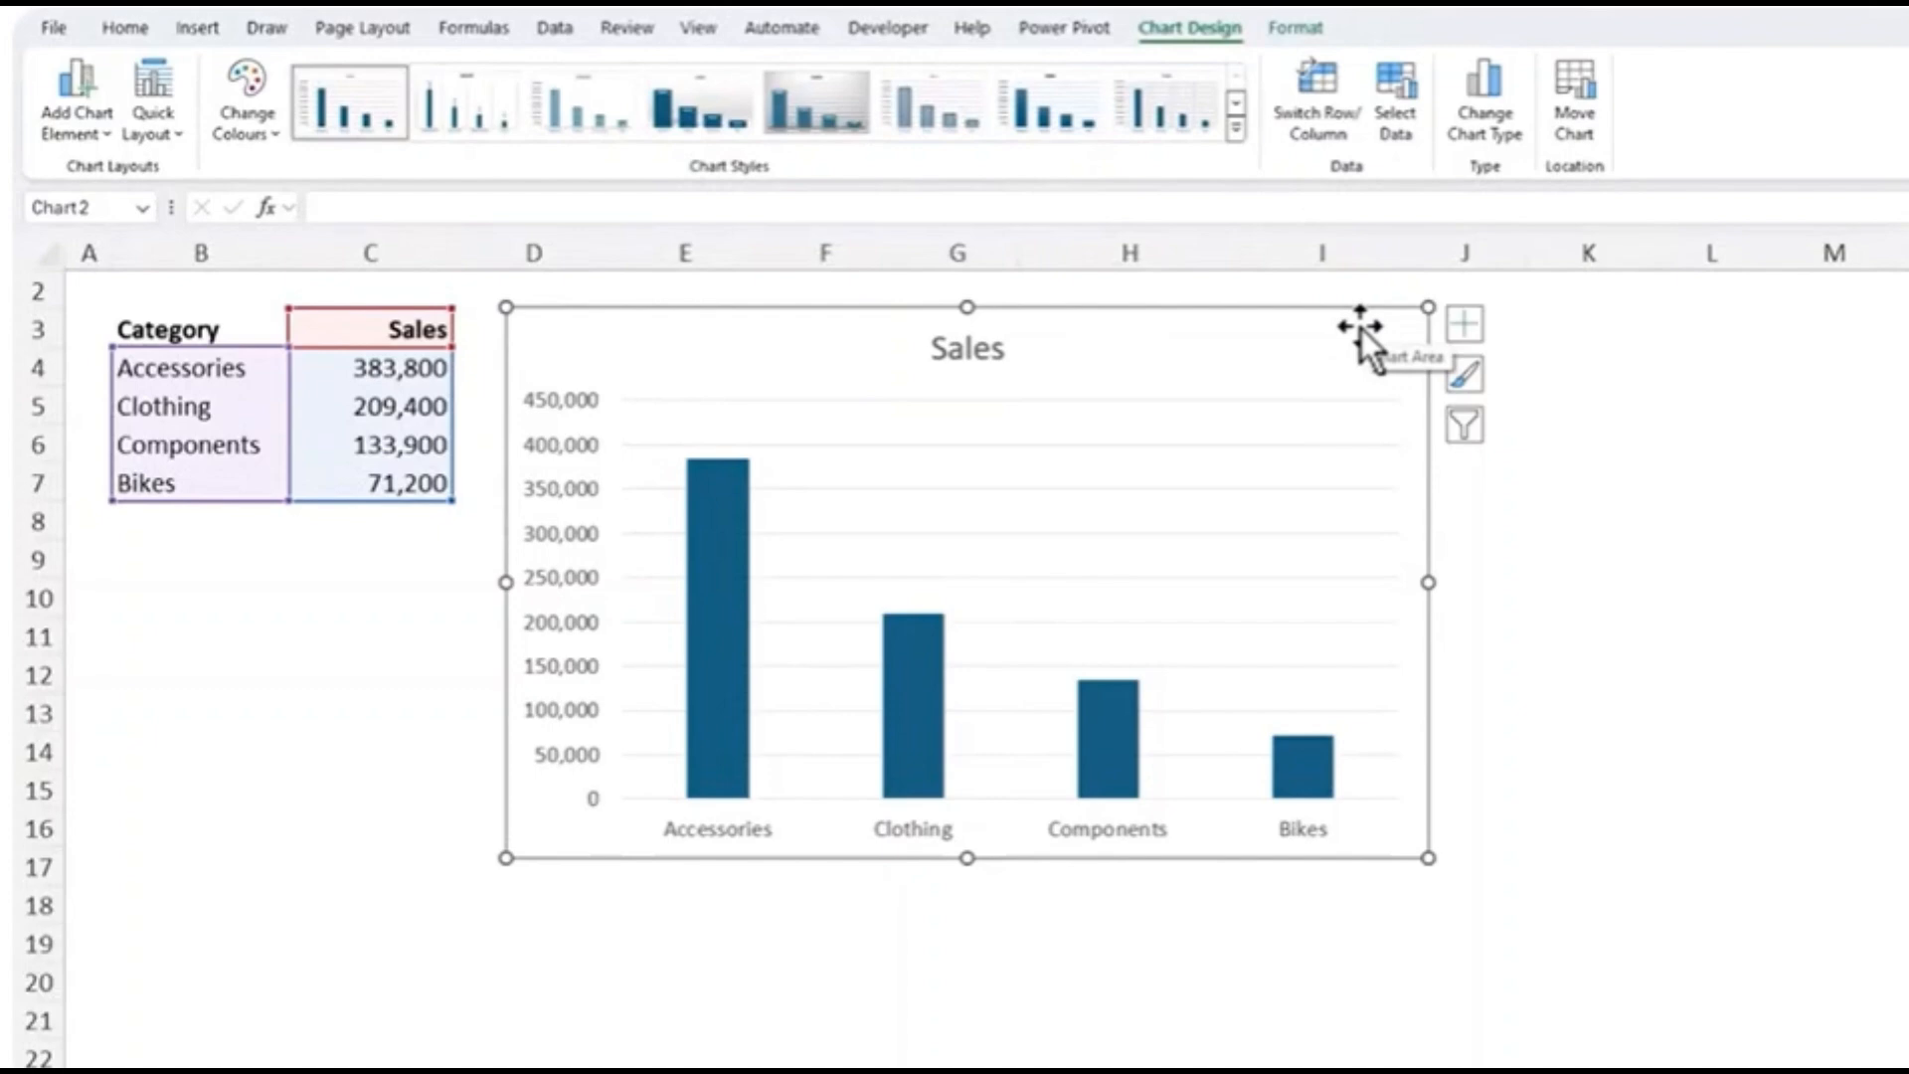
click(1457, 326)
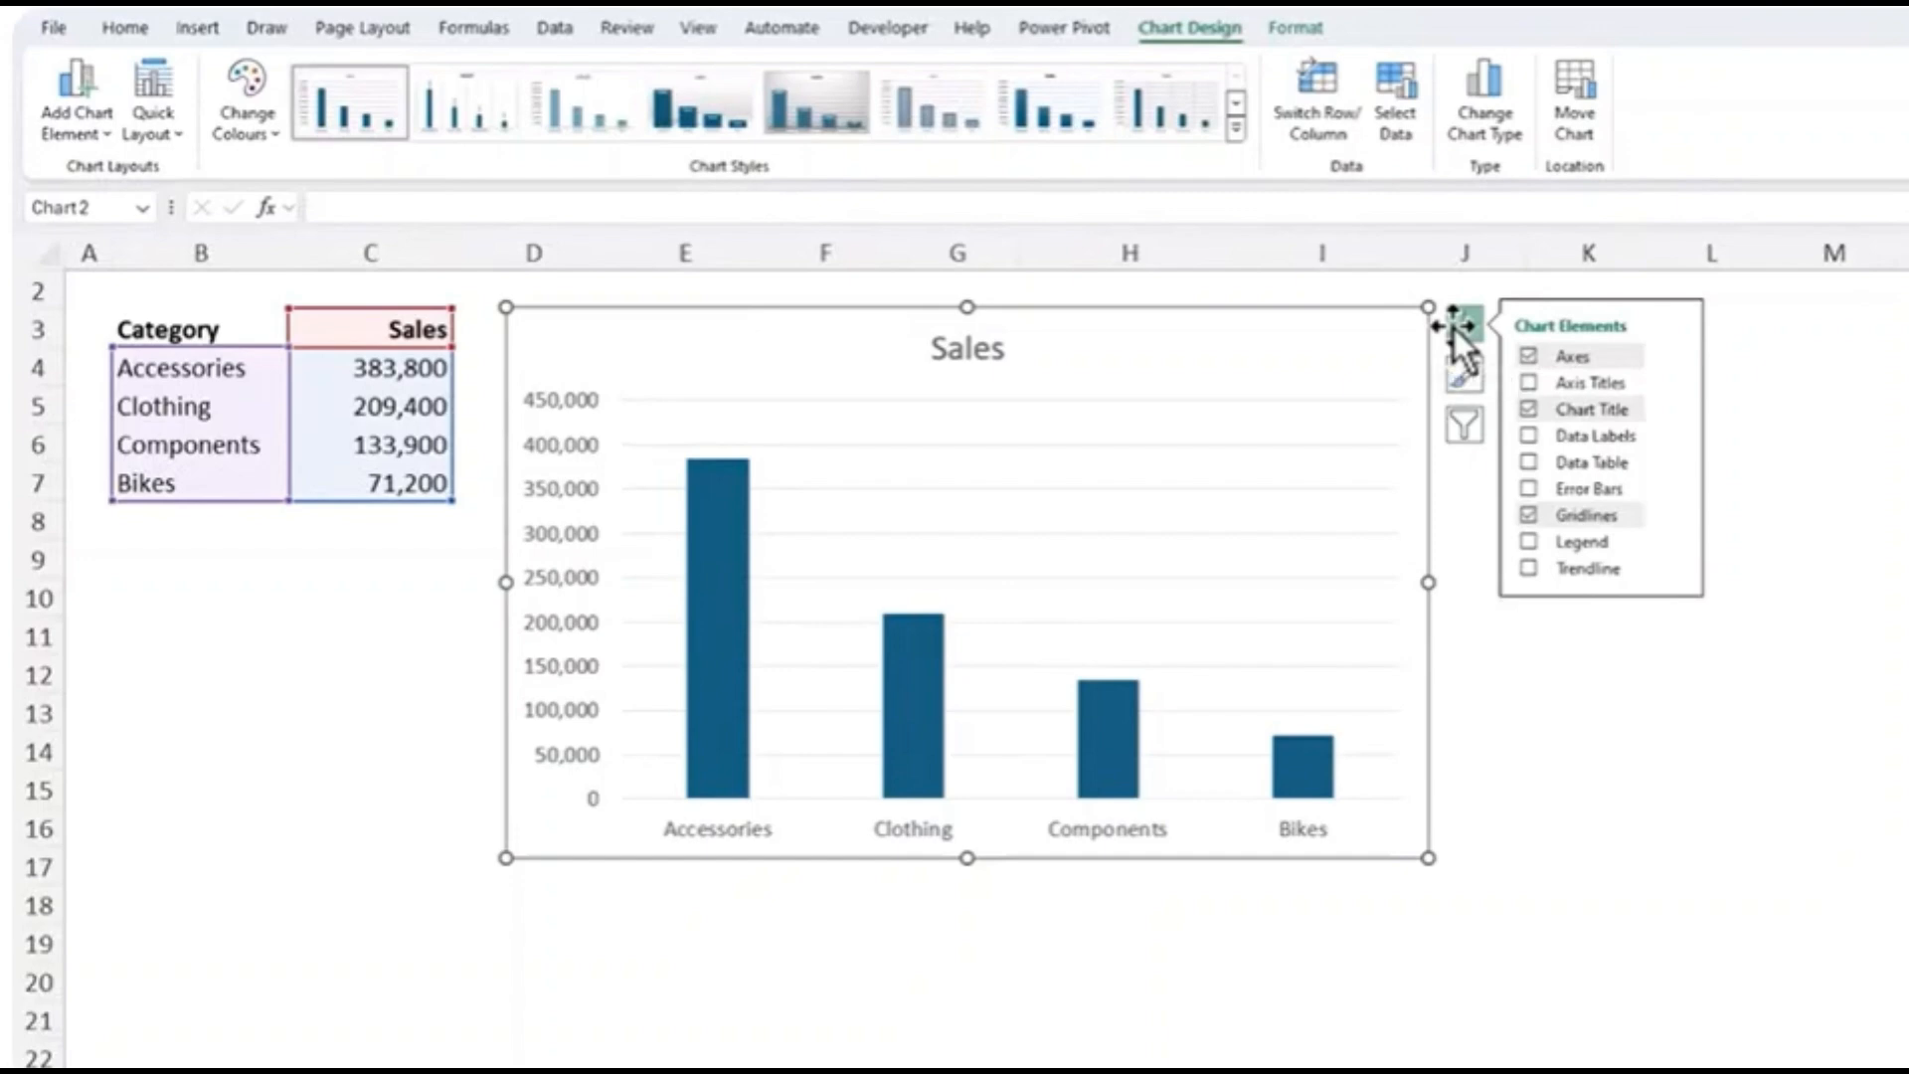
click(1528, 436)
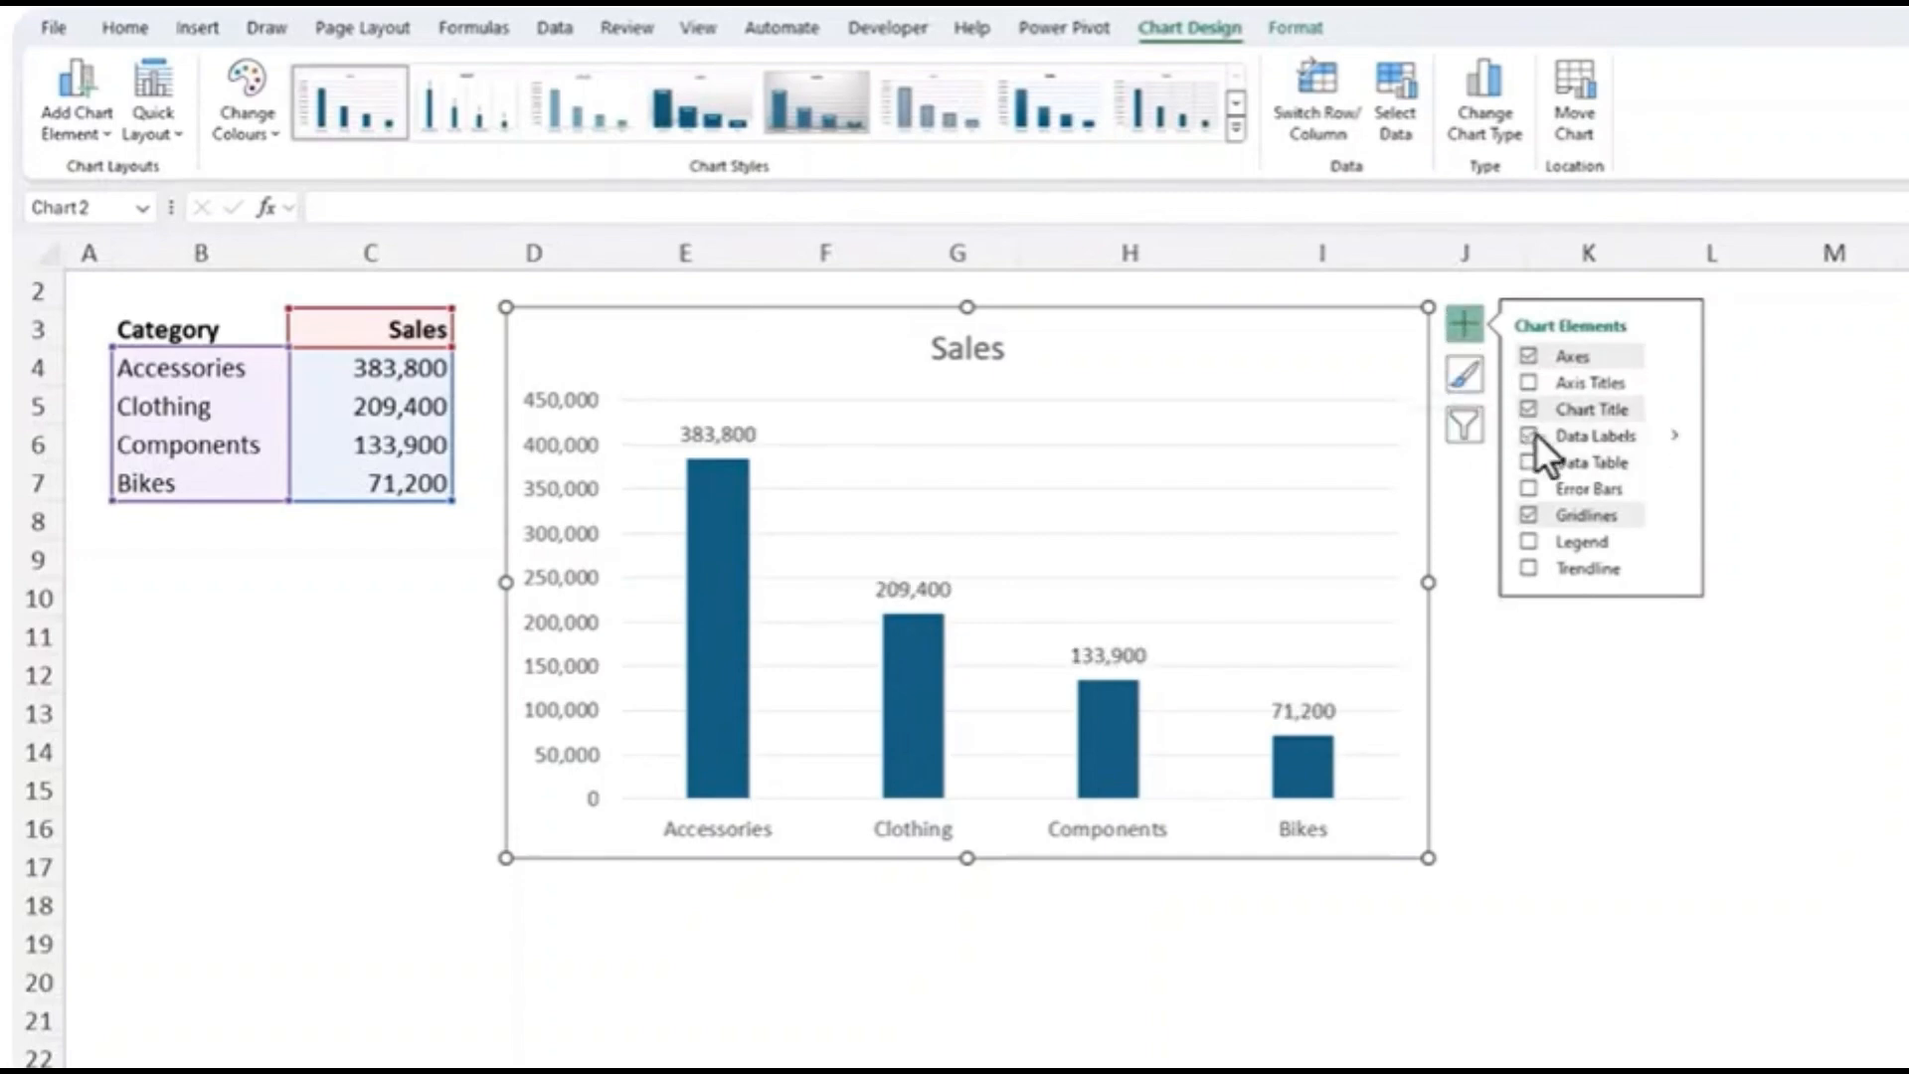
click(1673, 355)
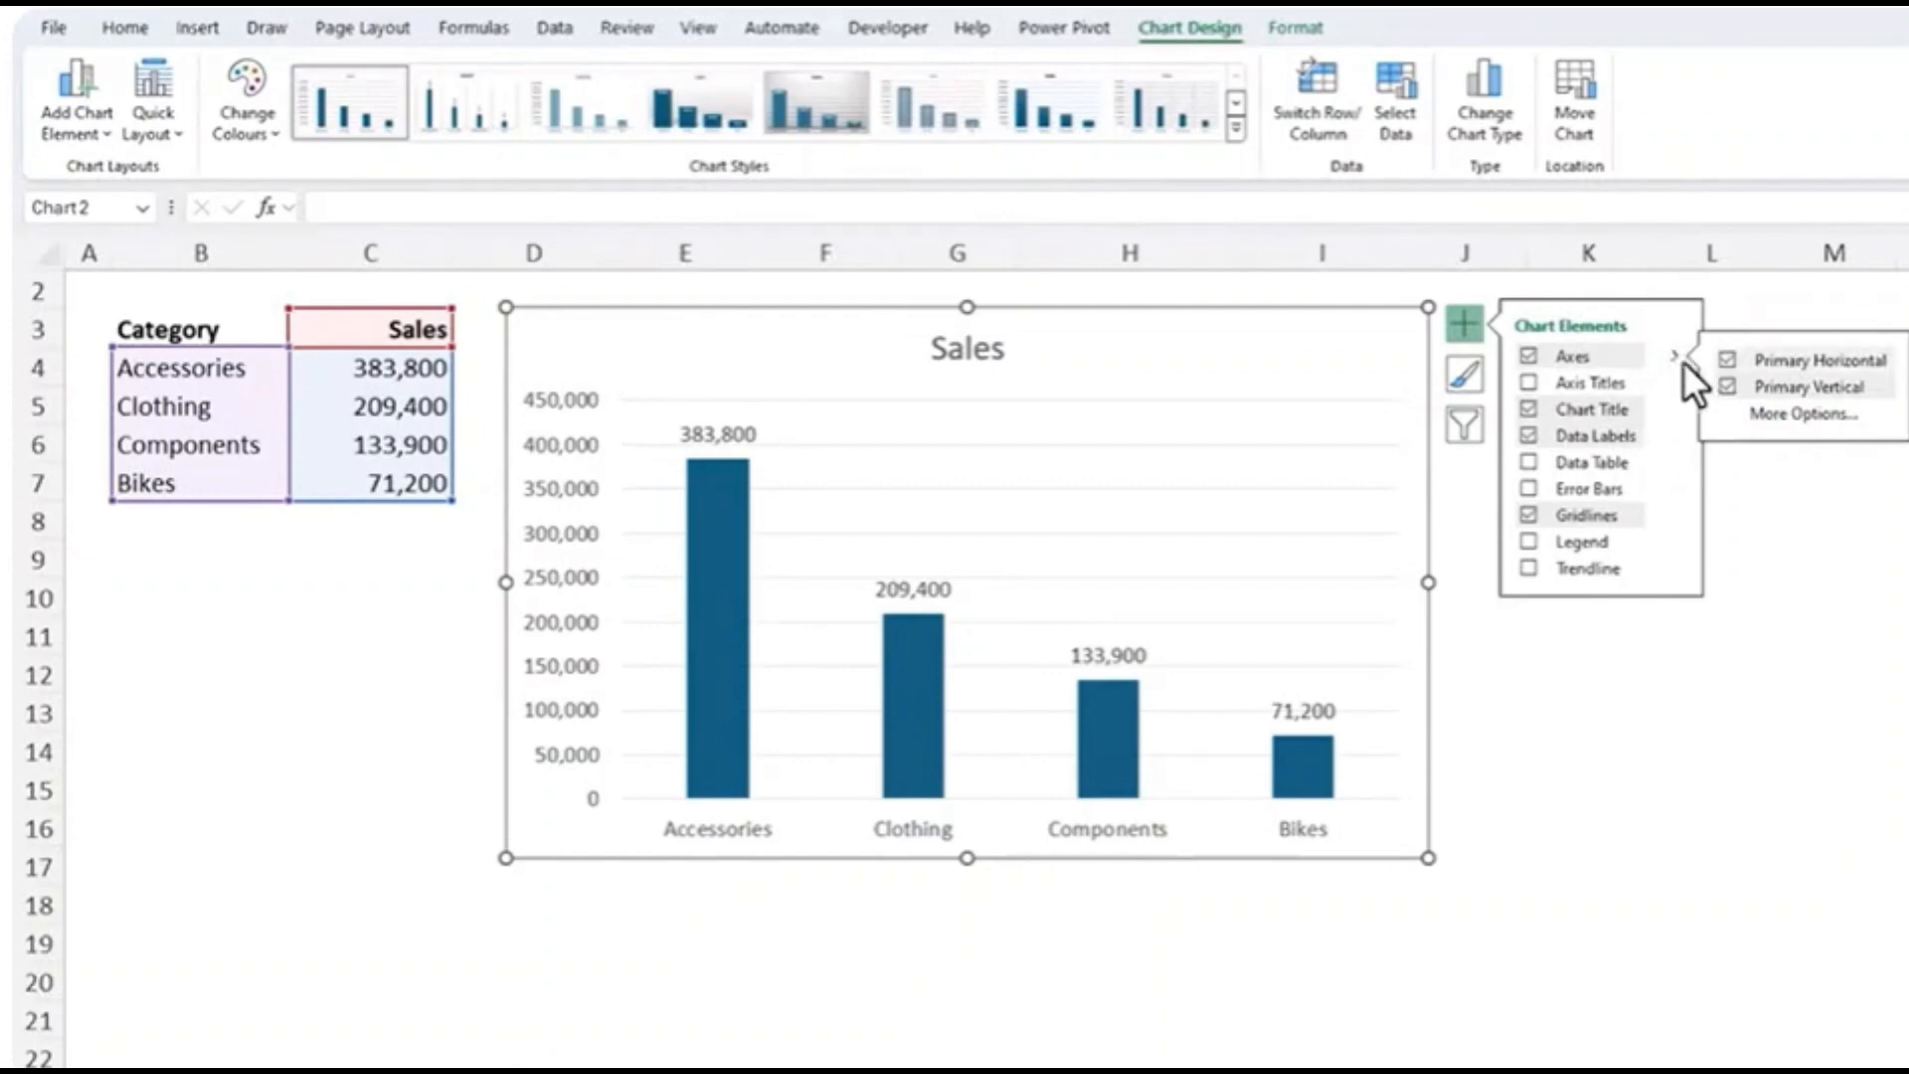
click(1728, 388)
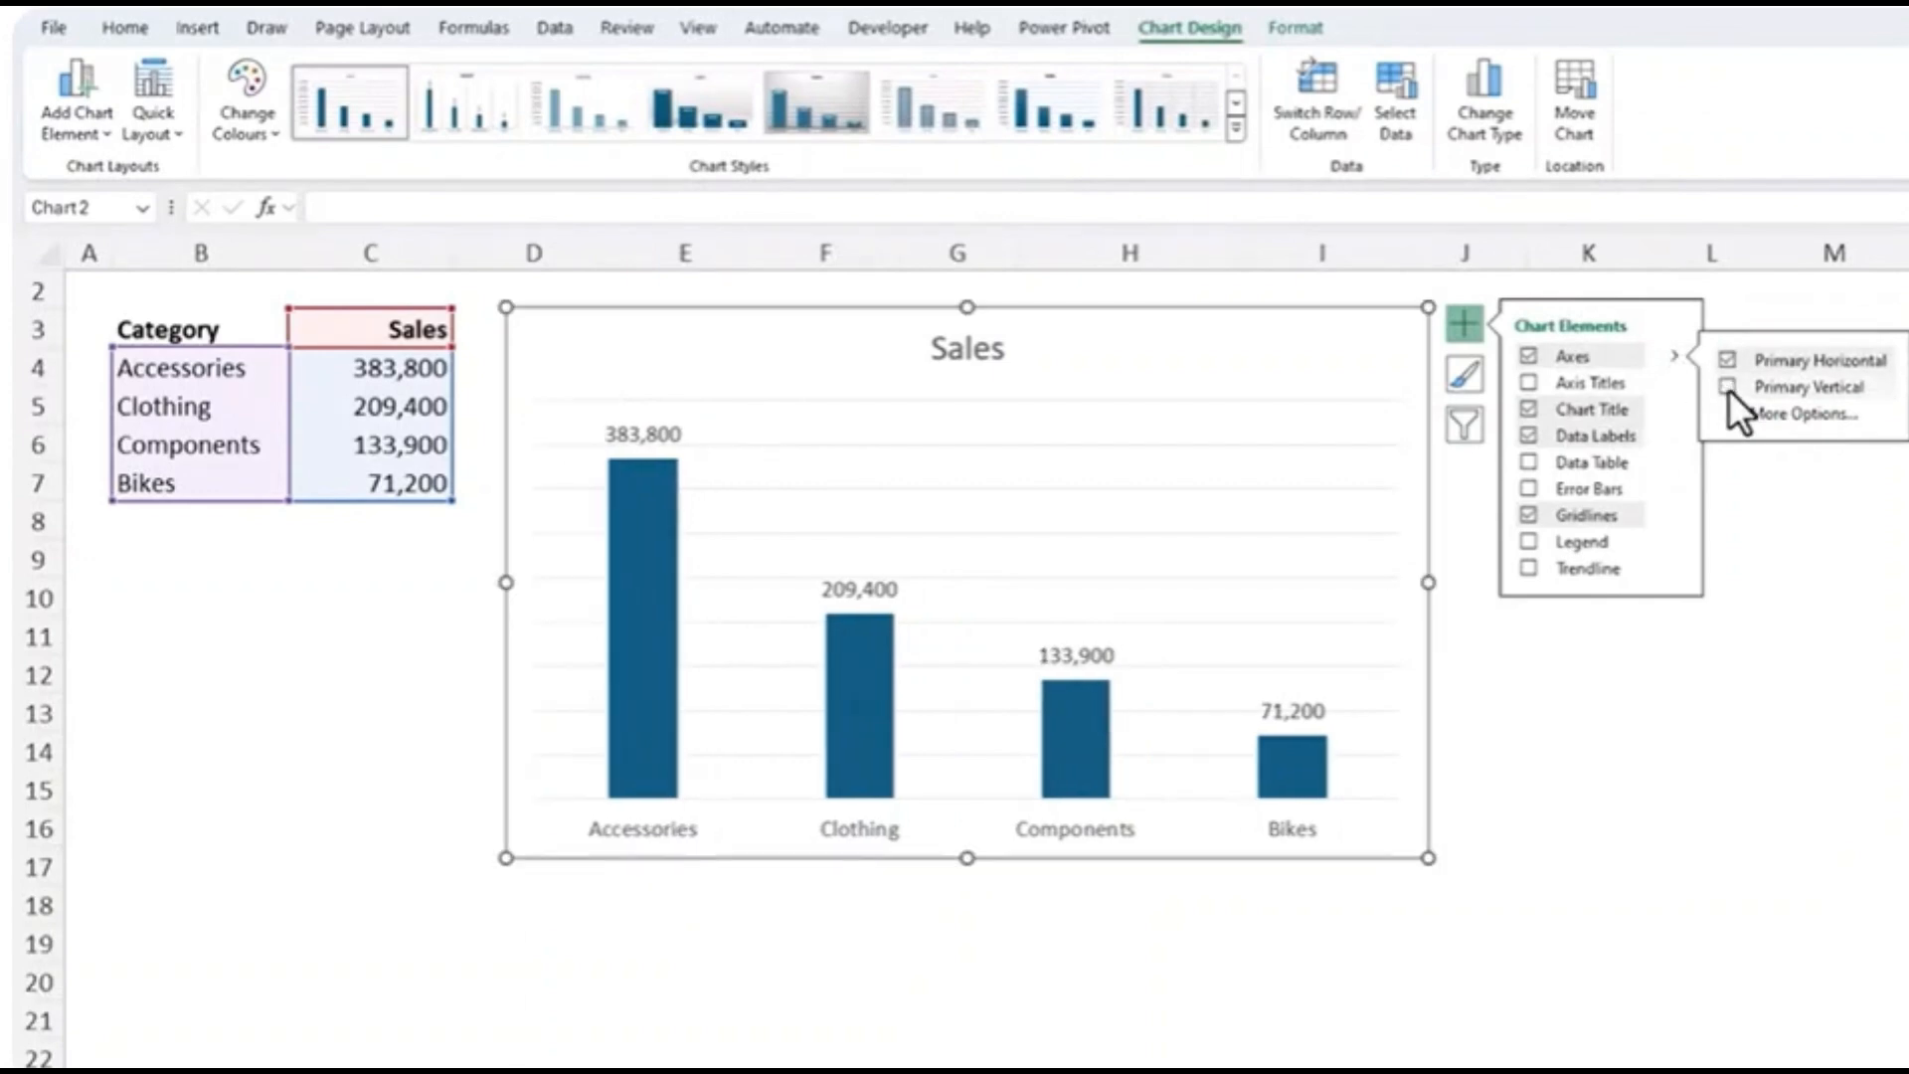
click(1530, 516)
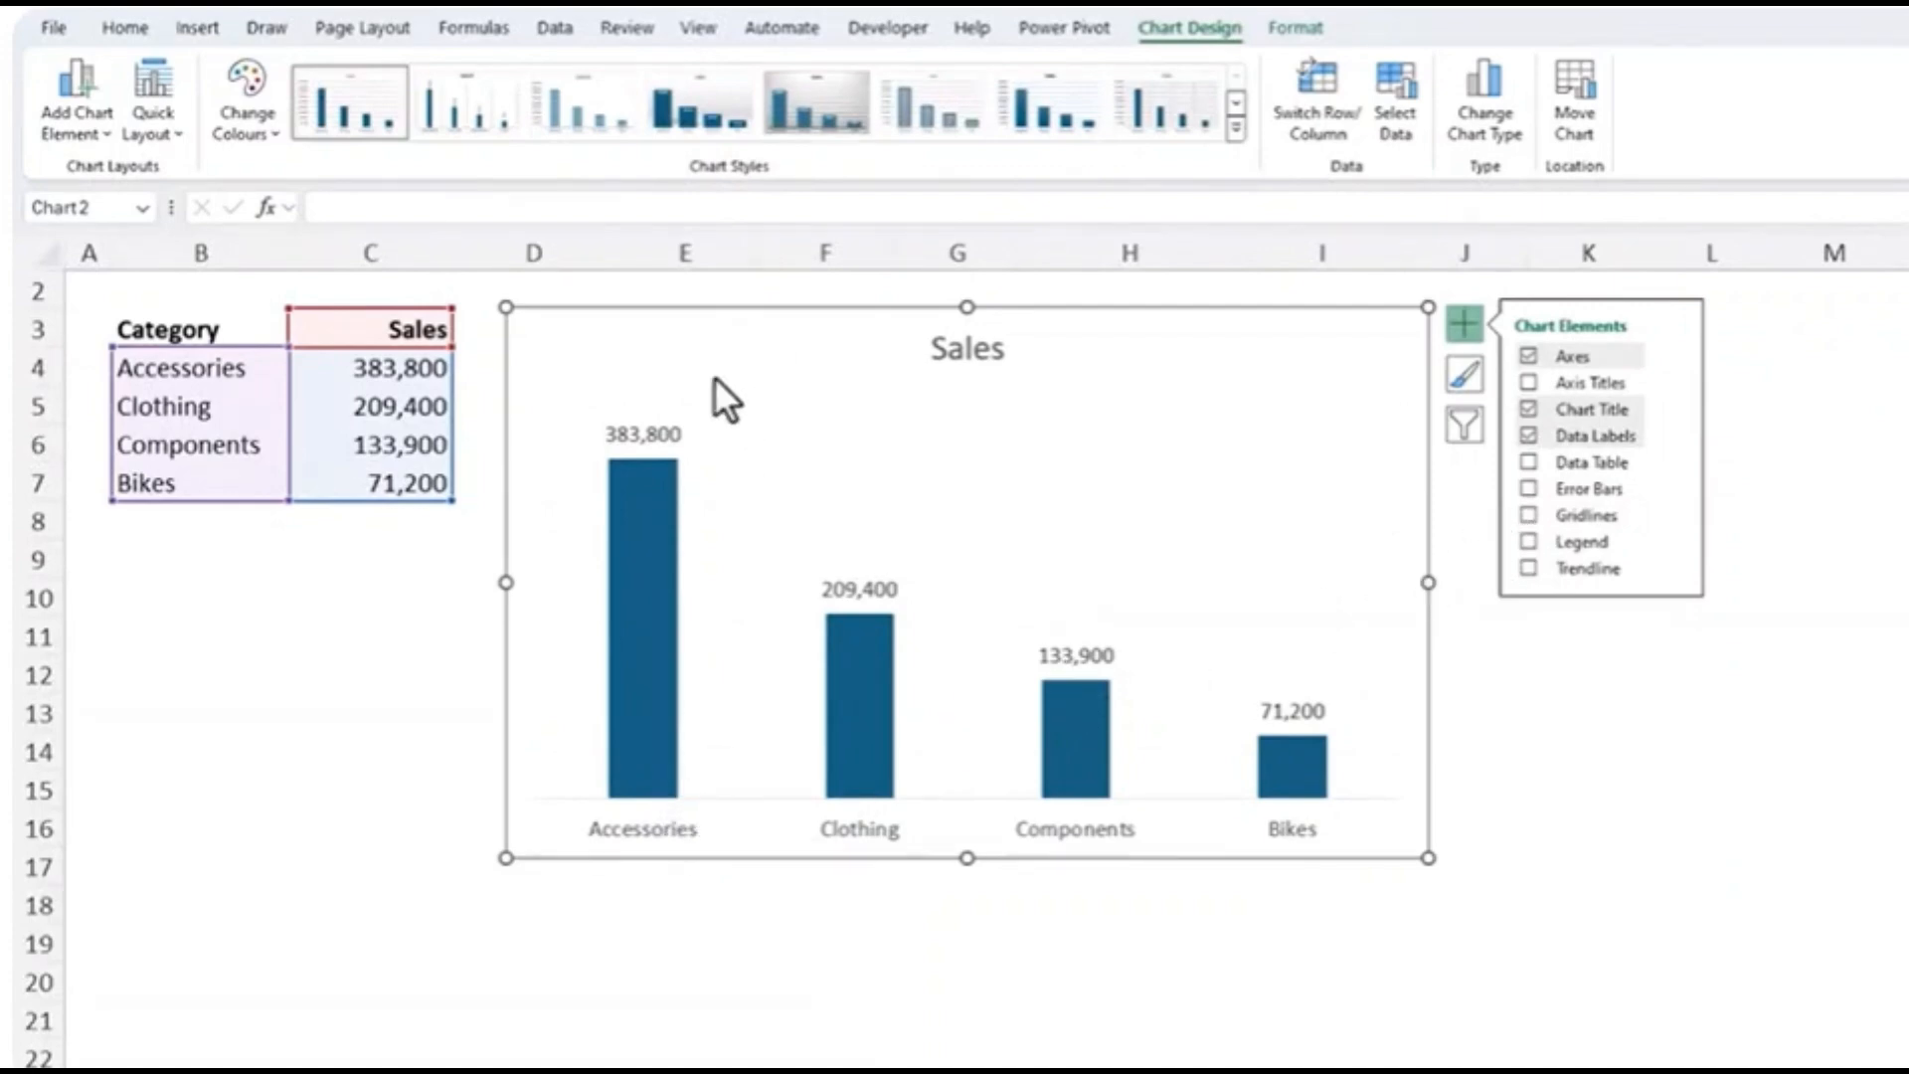
Look through the fill, border, effects and series options available for formatting the Sales columns in the chart
right_click(637, 550)
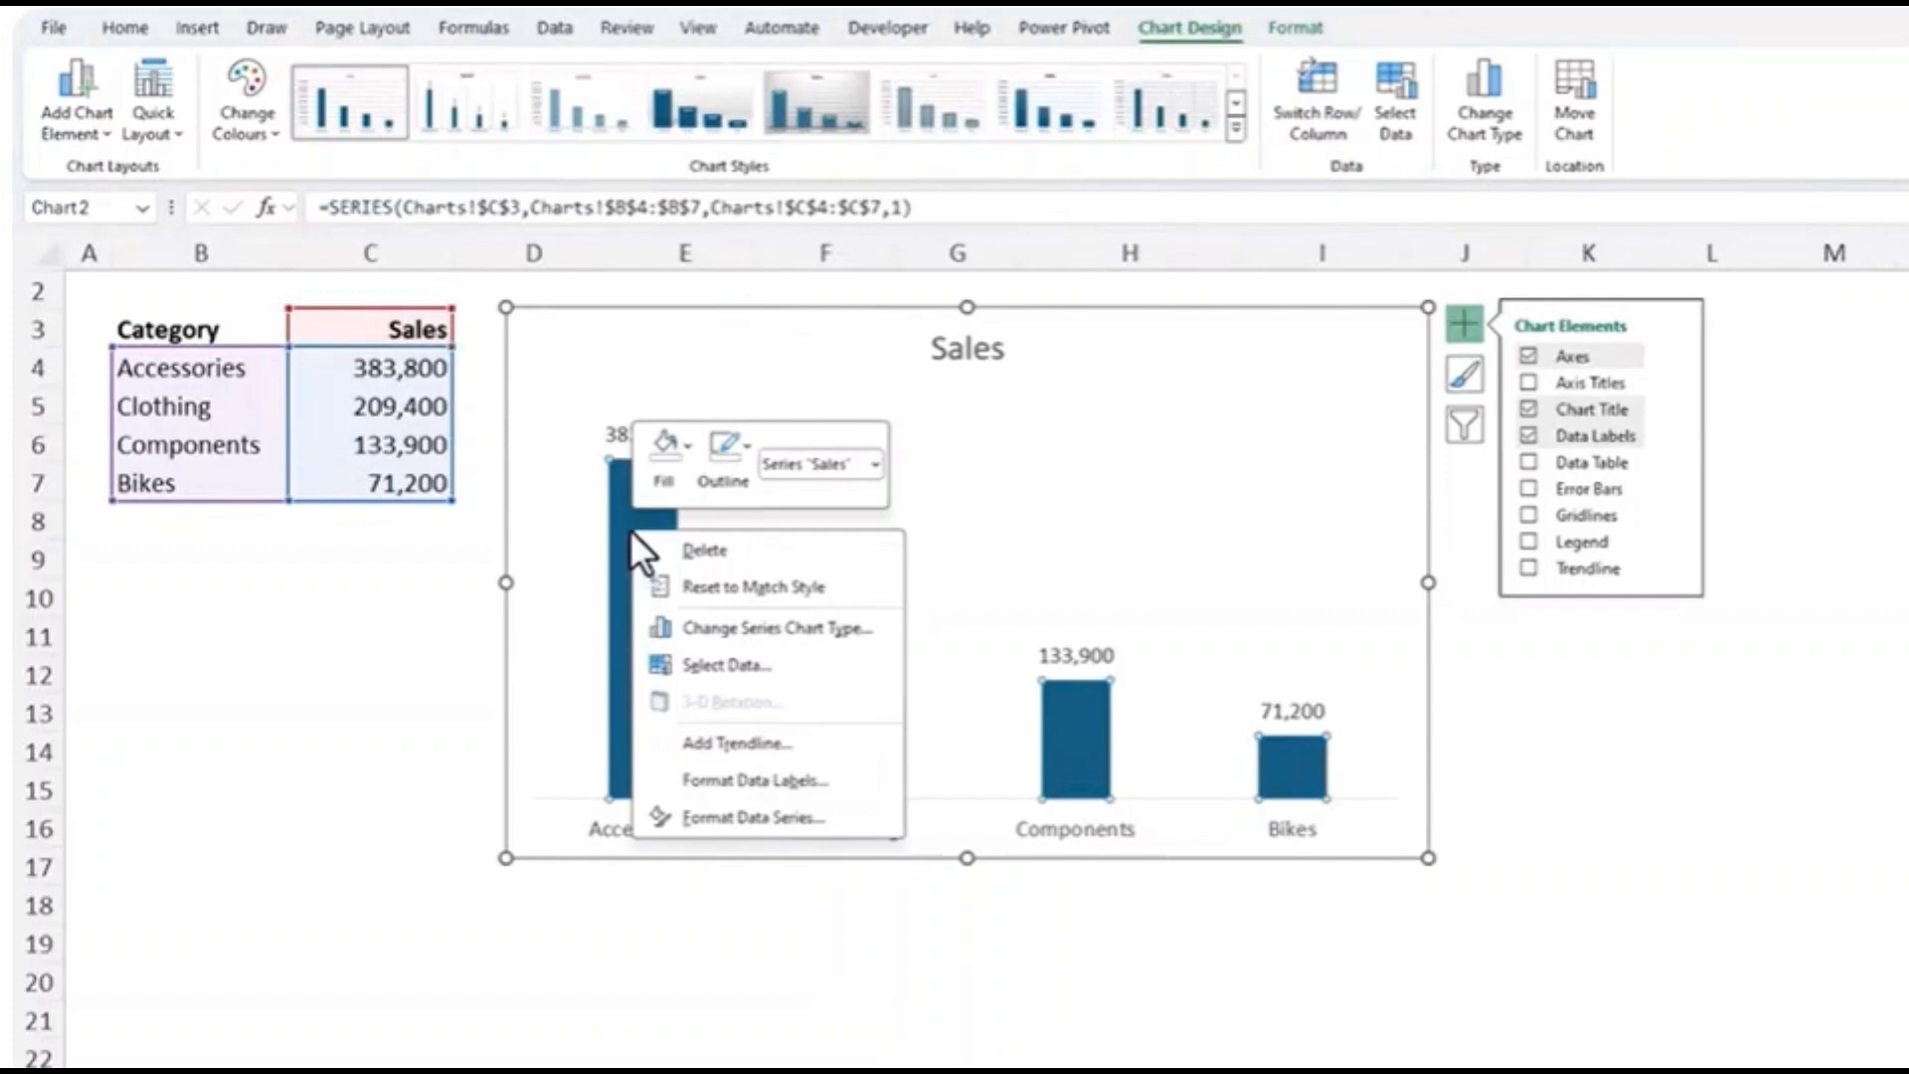
click(829, 818)
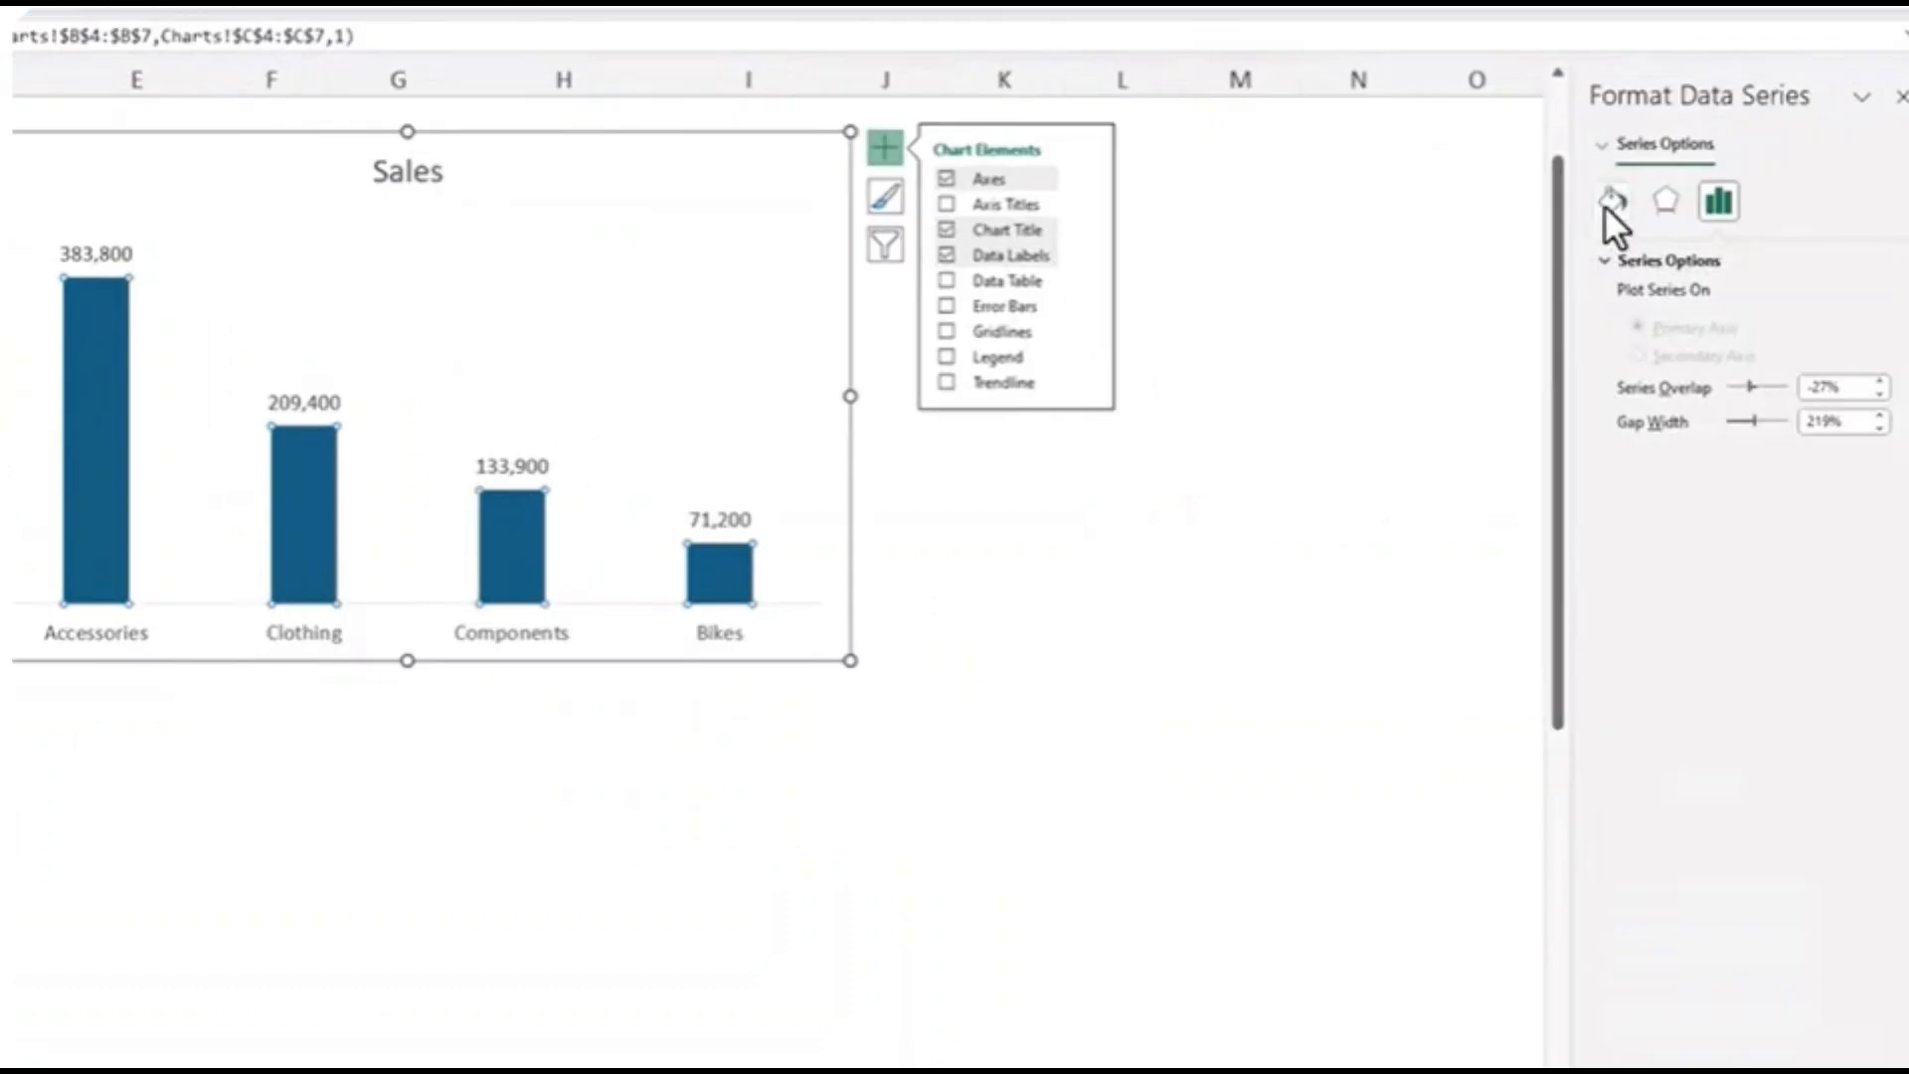
click(1612, 204)
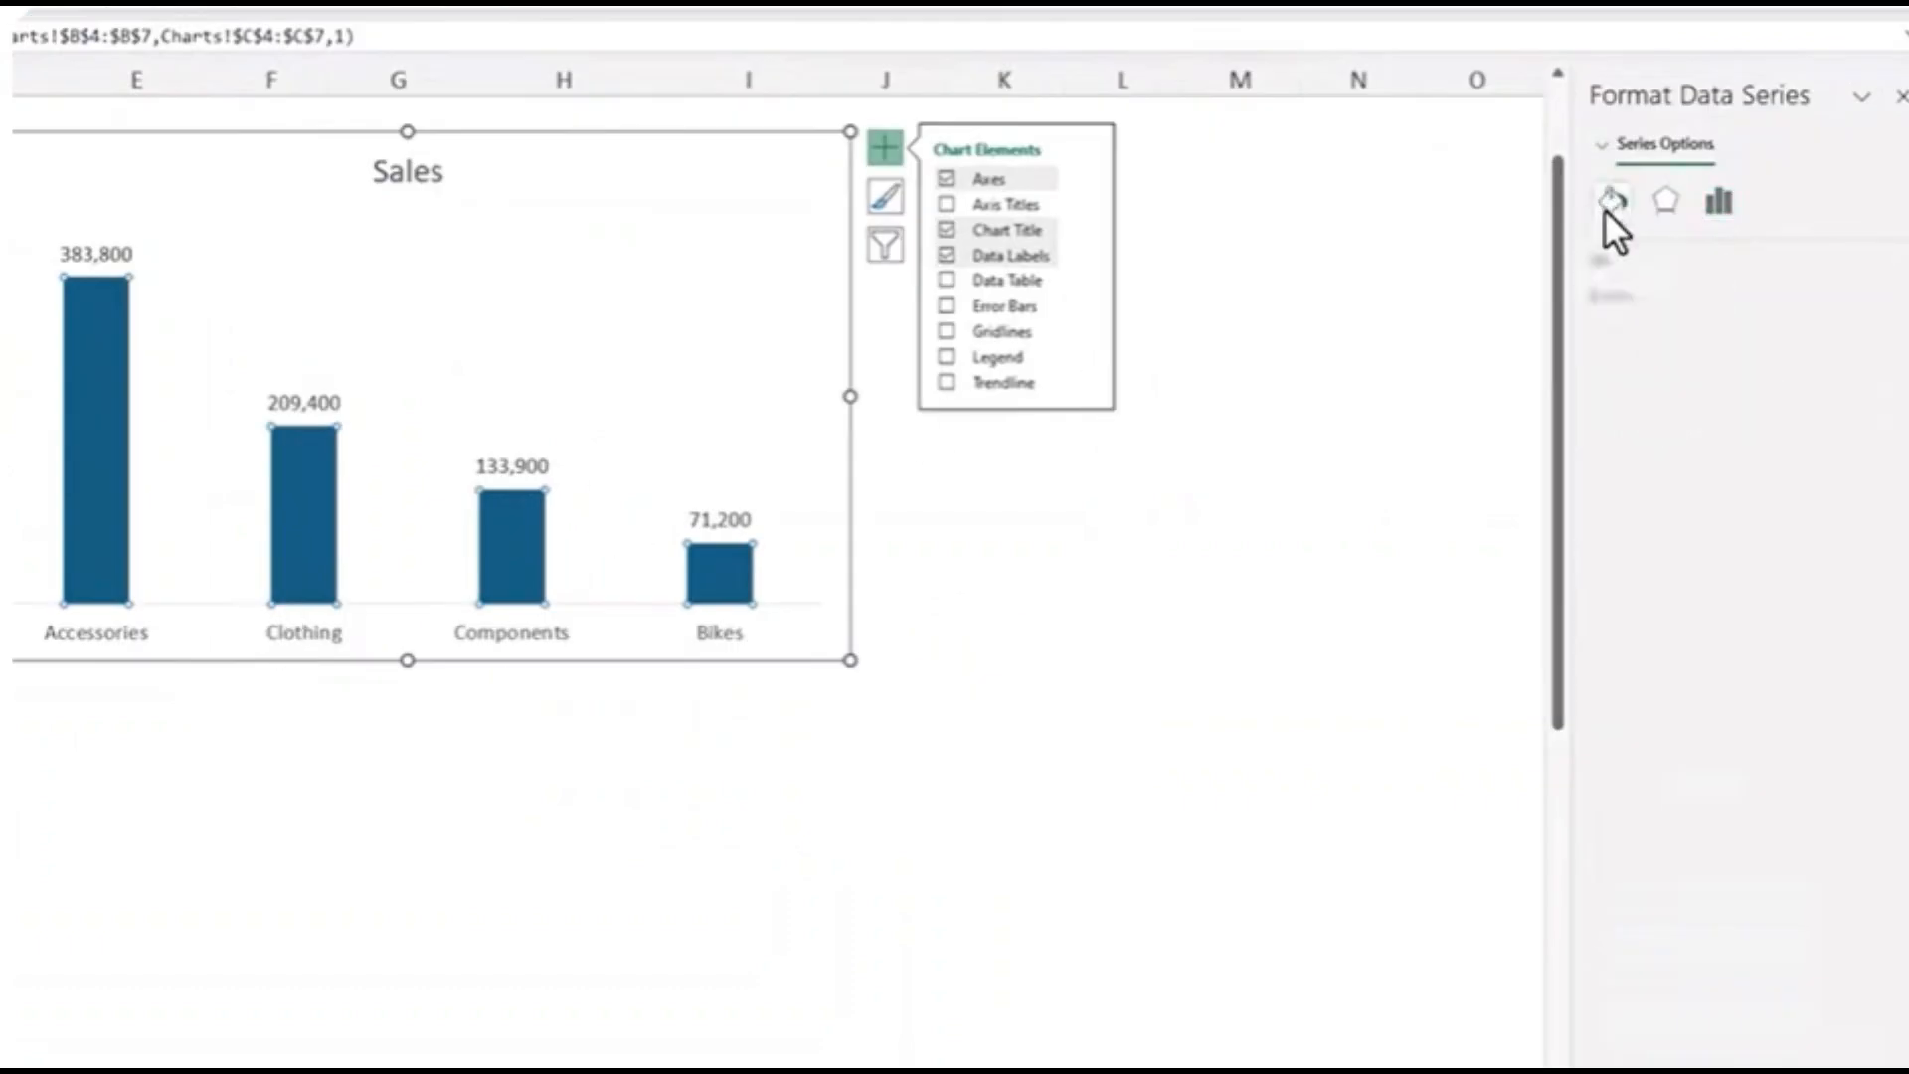
click(1607, 263)
click(1611, 602)
click(1665, 201)
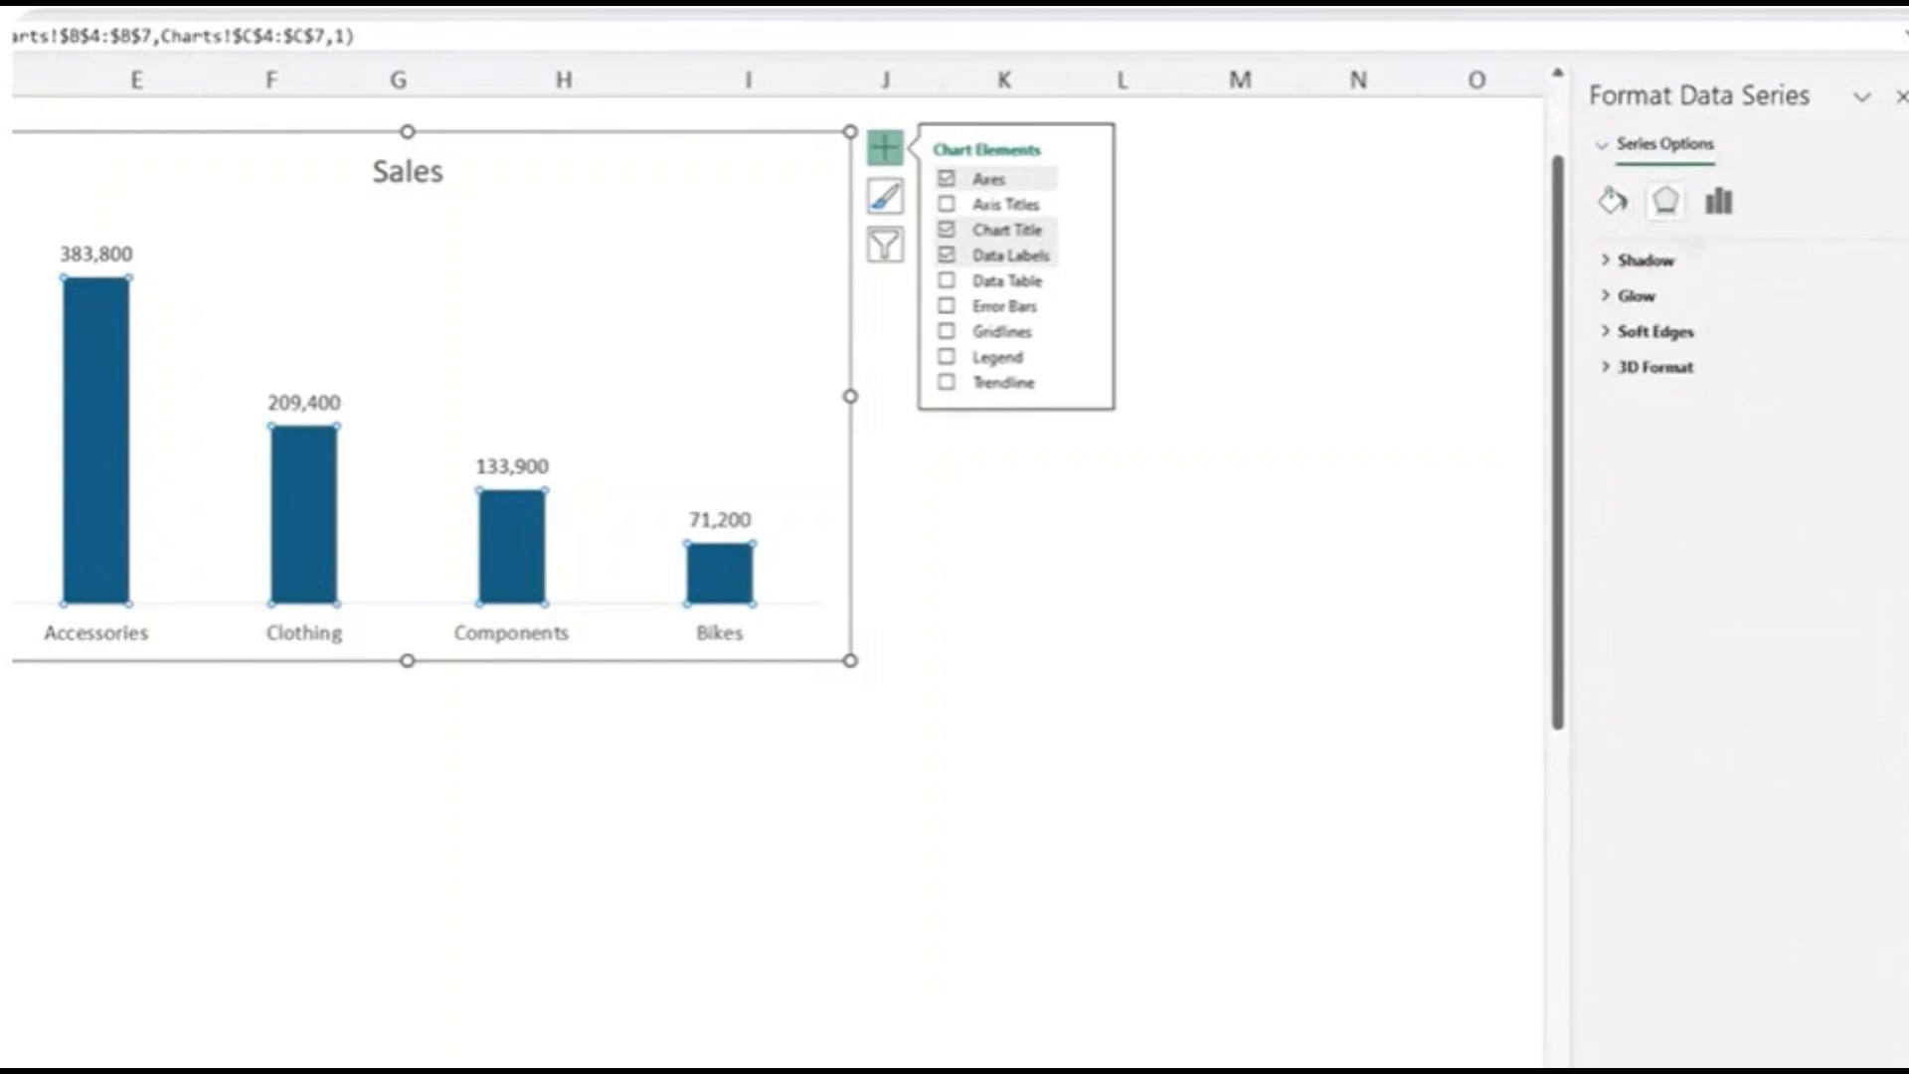
click(1720, 202)
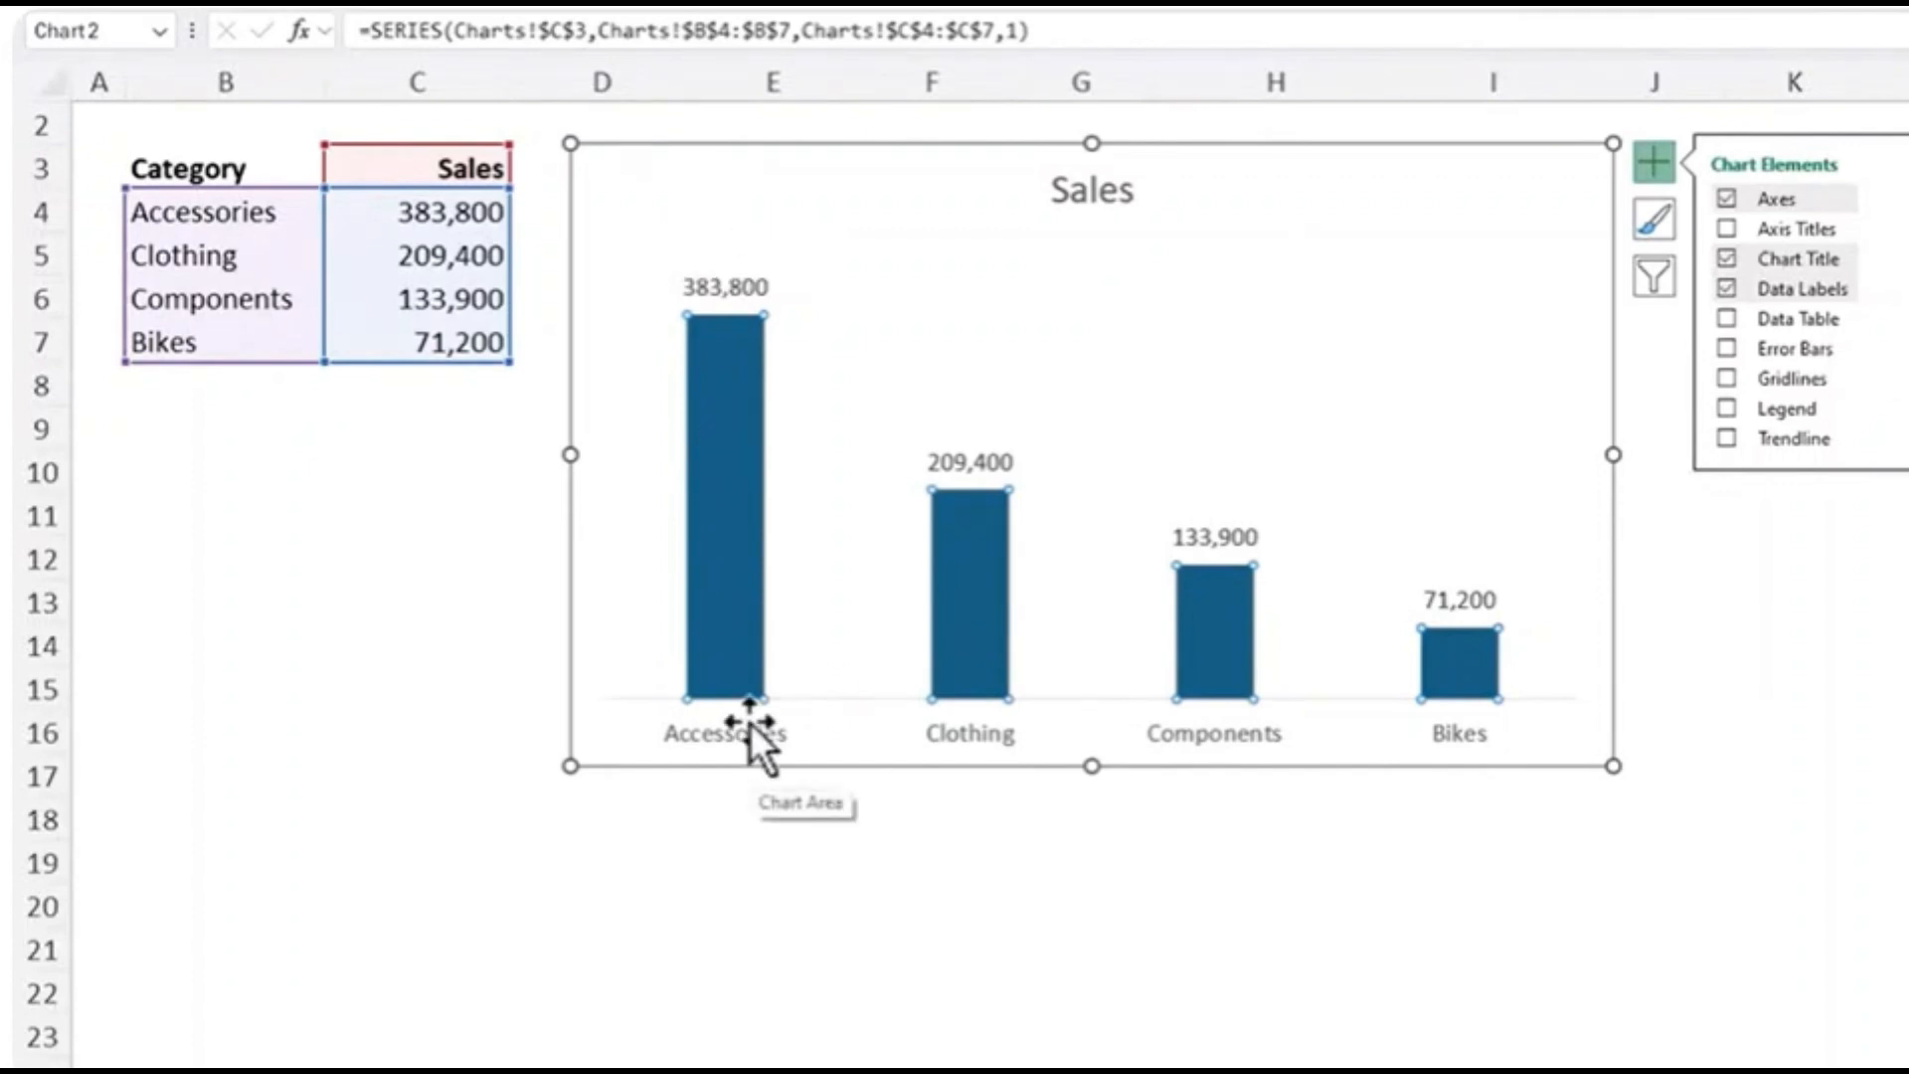
click(1284, 790)
click(1284, 790)
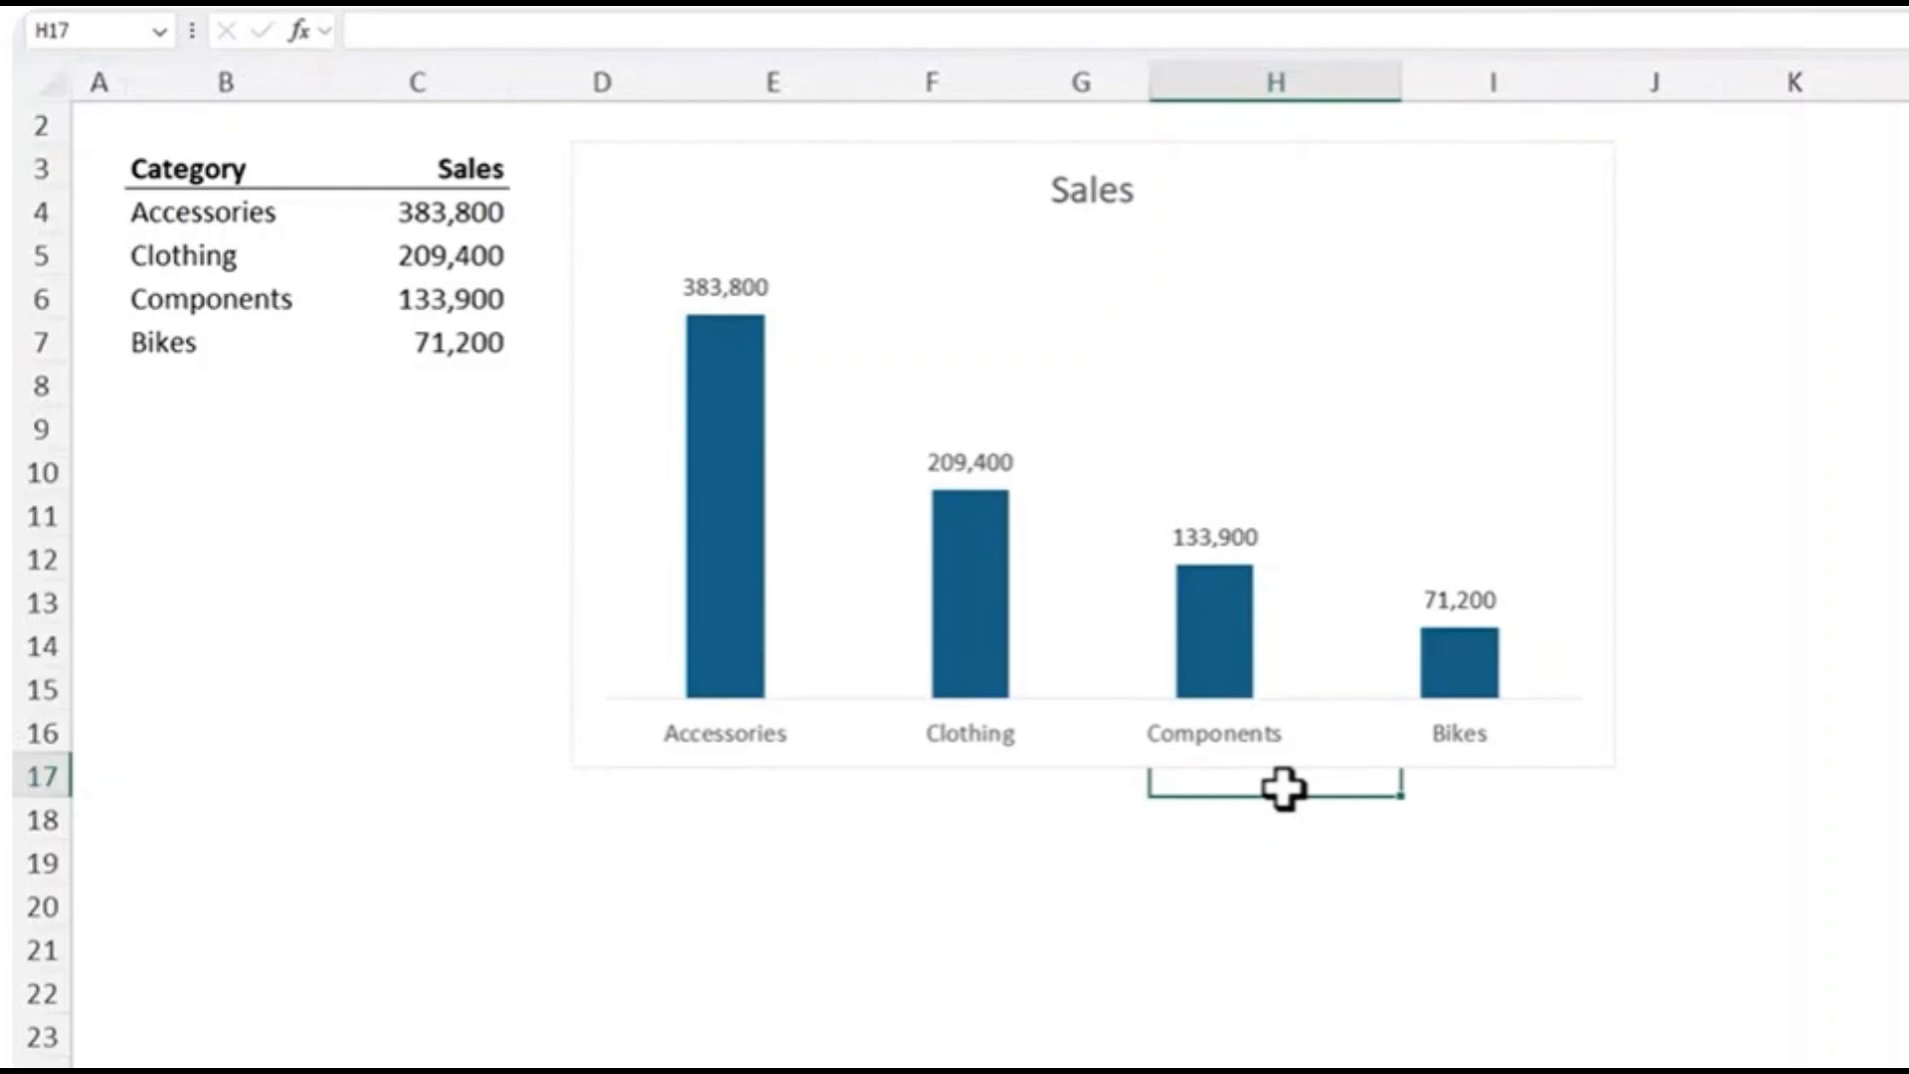
Create a PivotTable from the financials table on the existing PivotTables worksheet at cell B3
click(940, 170)
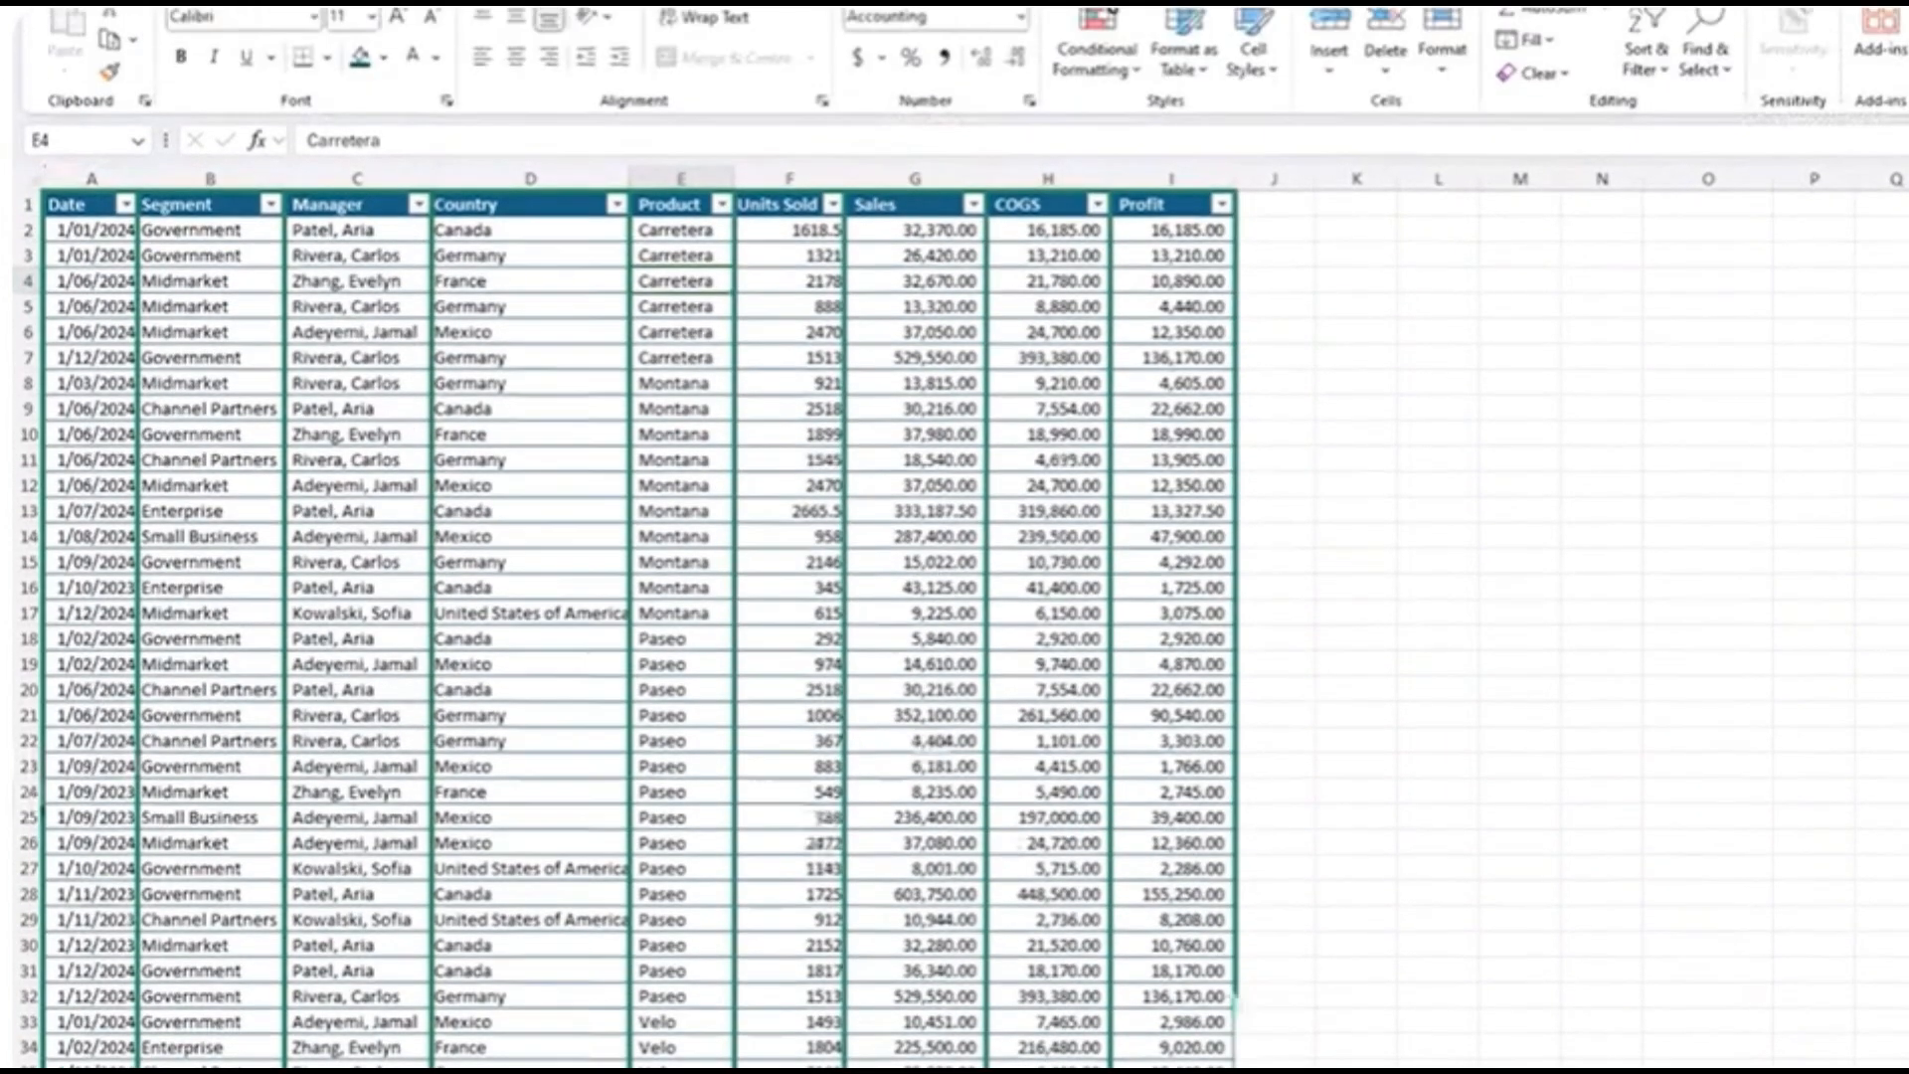
click(1095, 30)
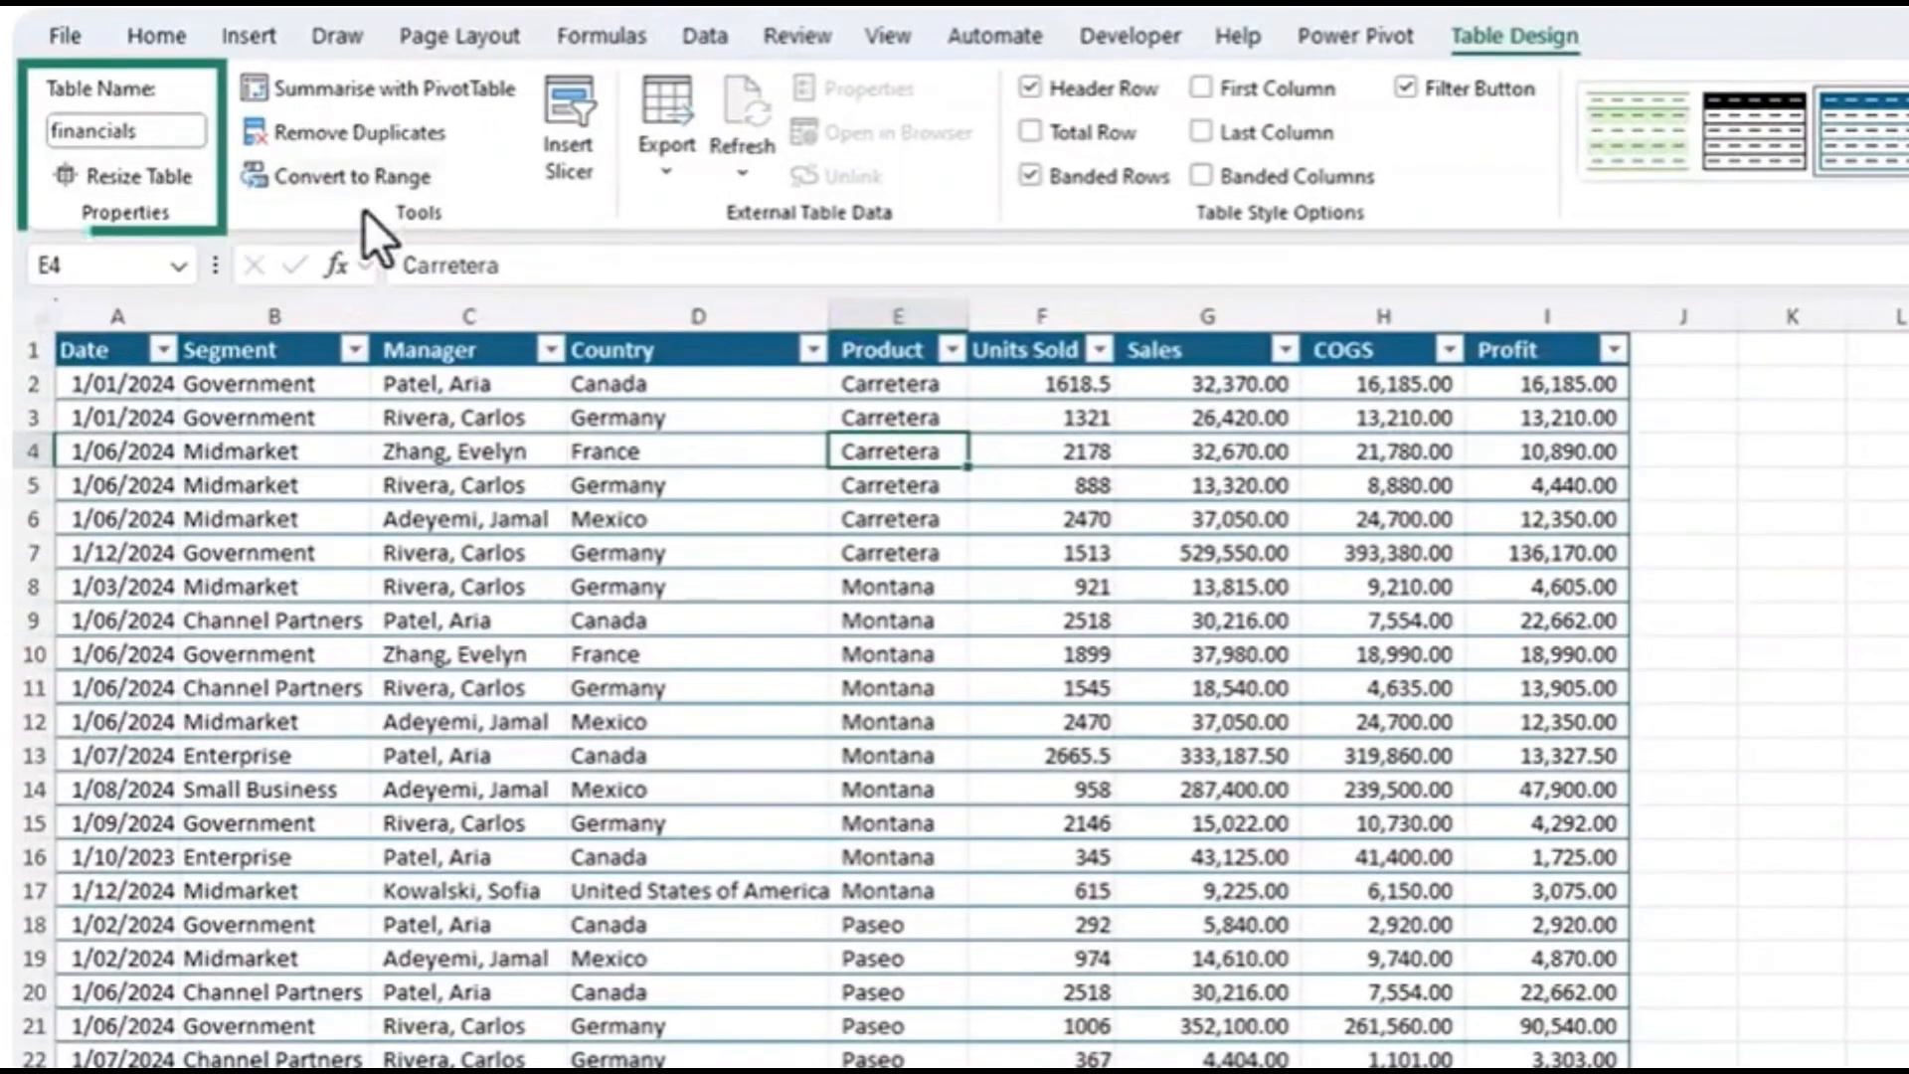
click(398, 92)
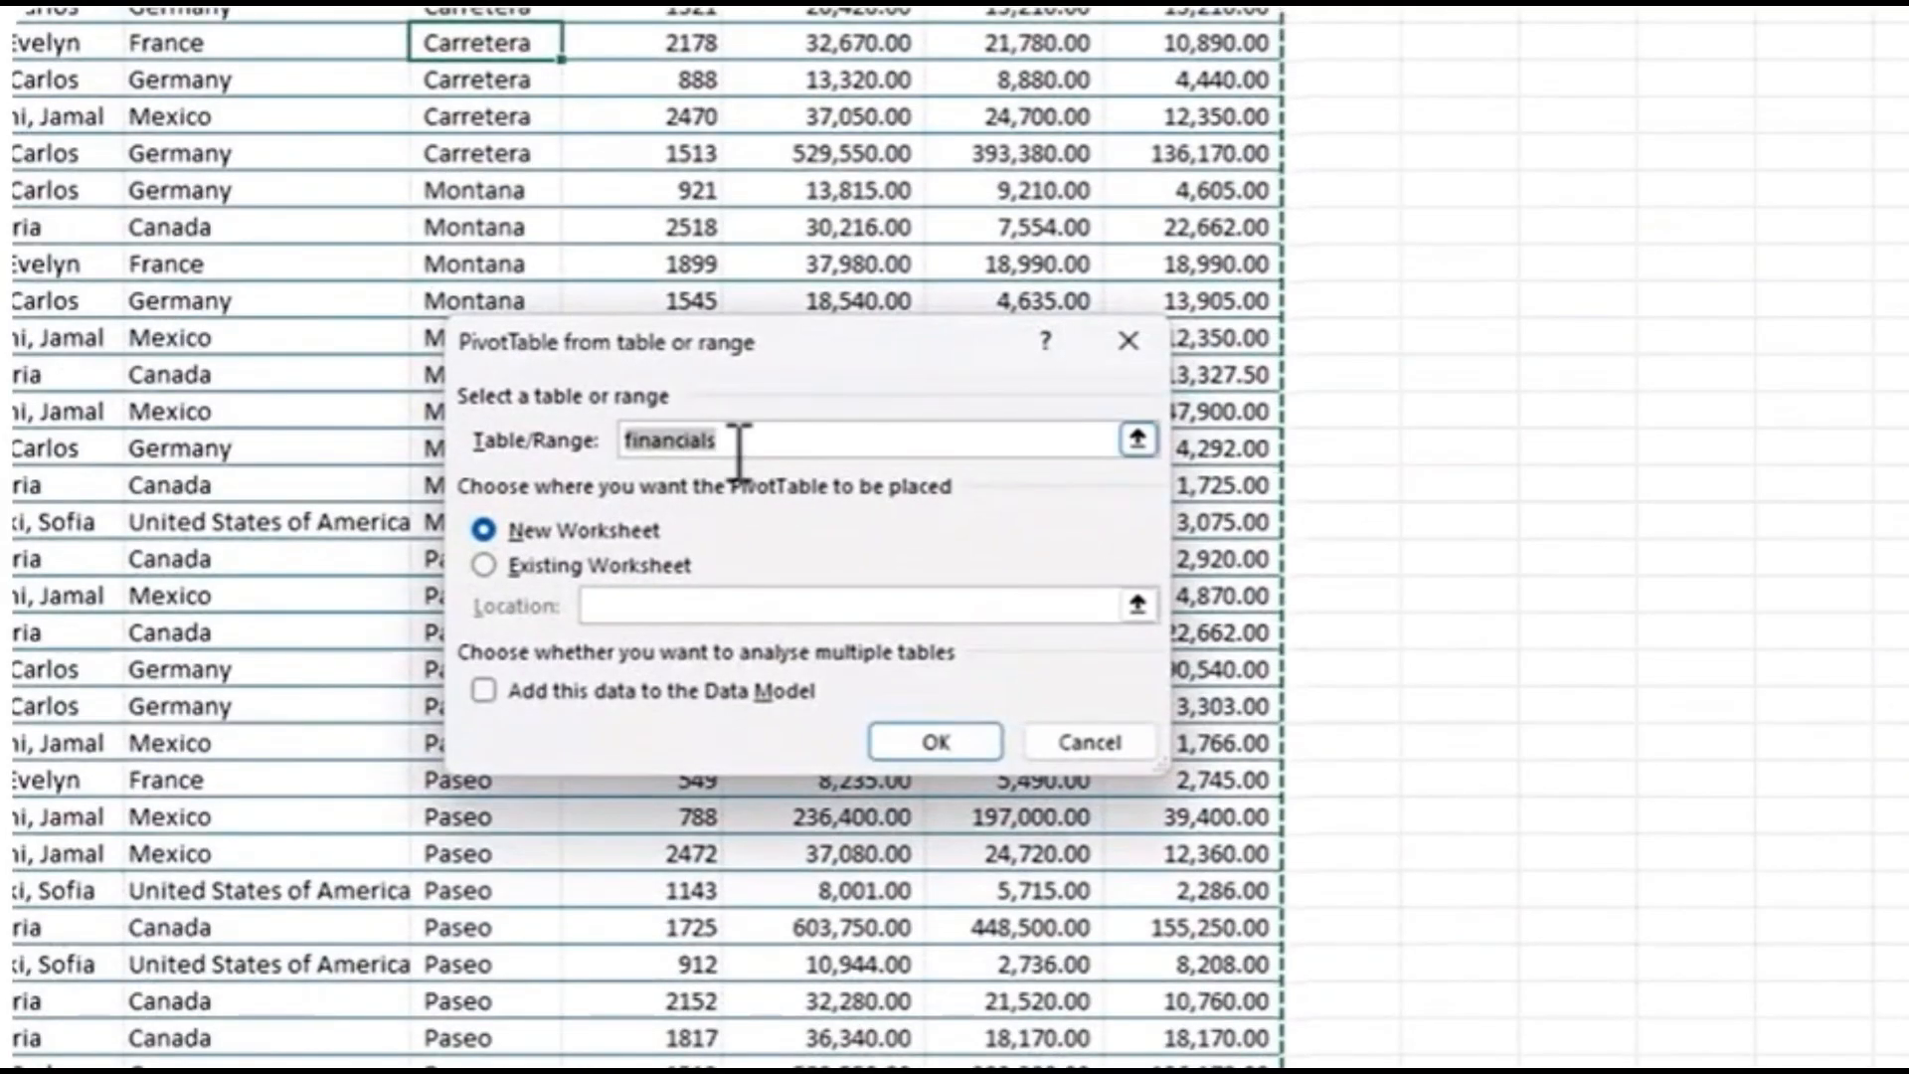
click(535, 569)
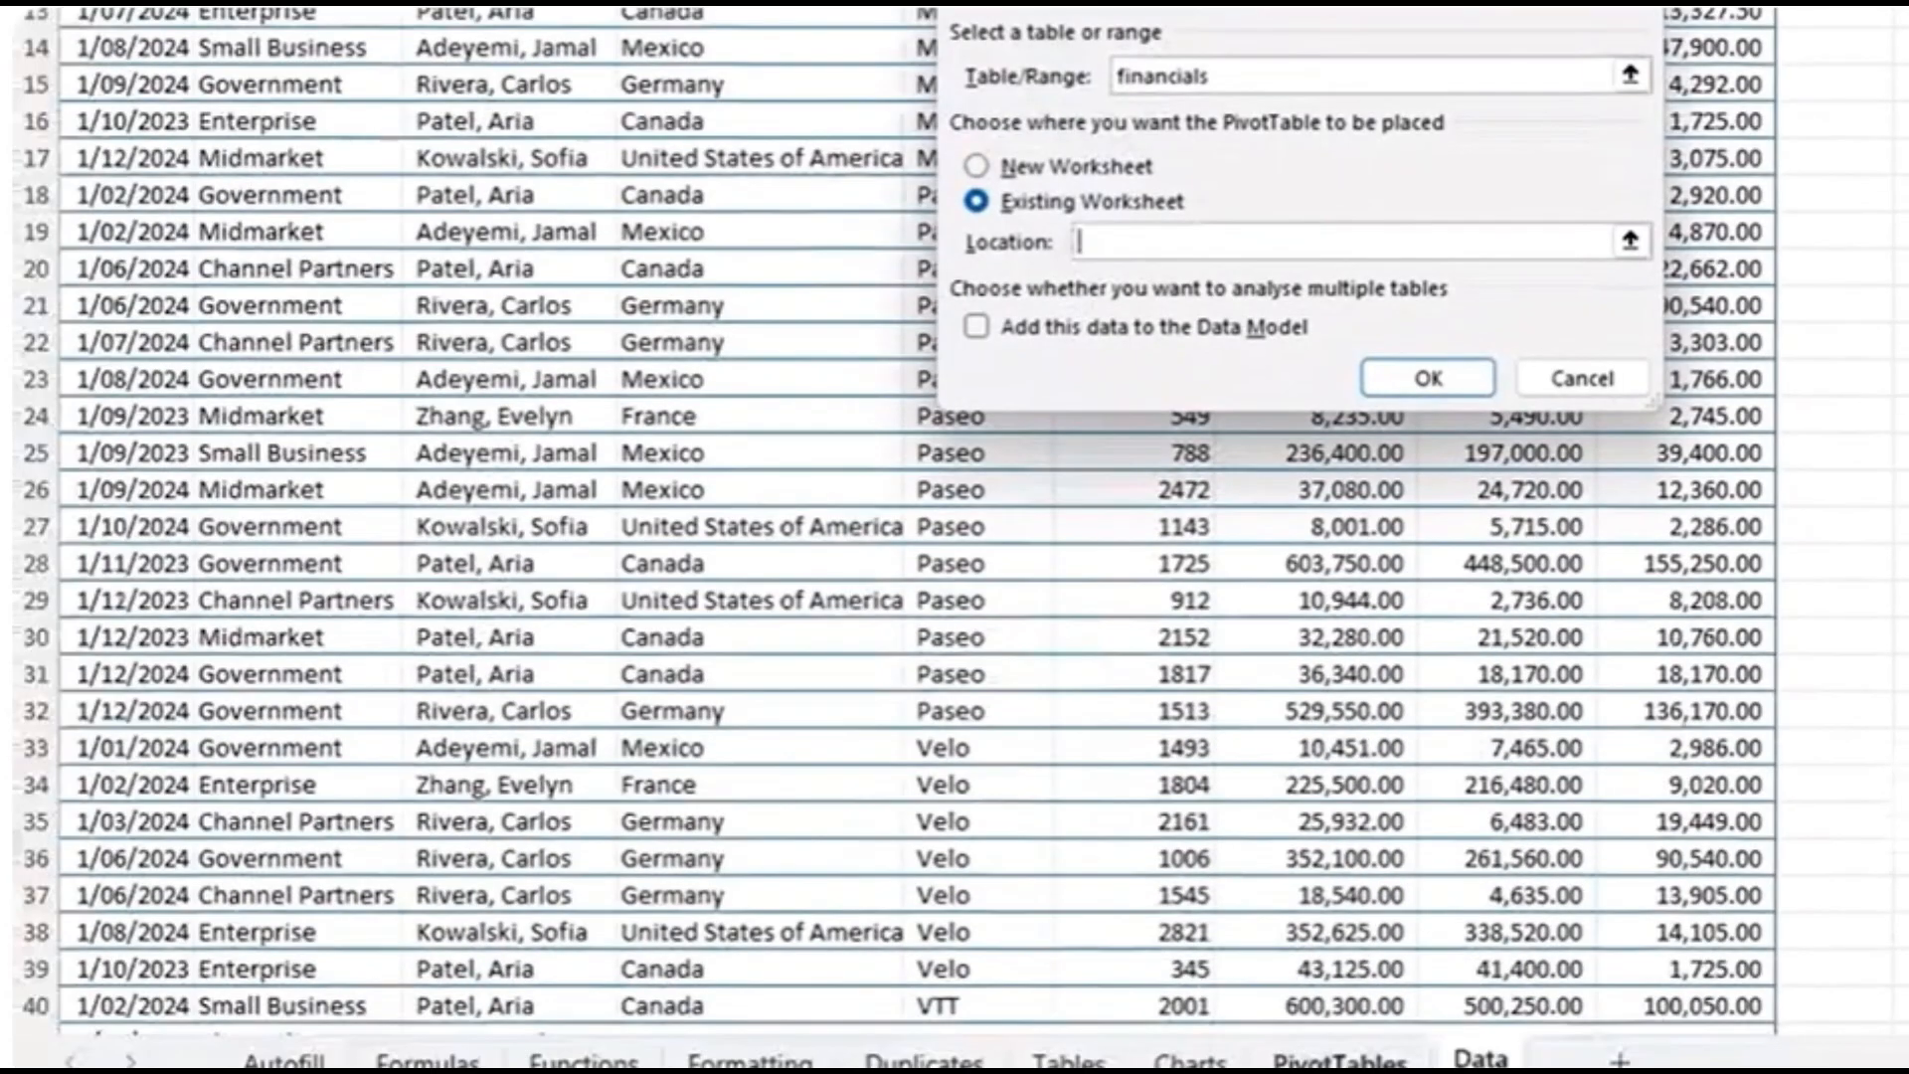
click(1323, 1054)
click(336, 199)
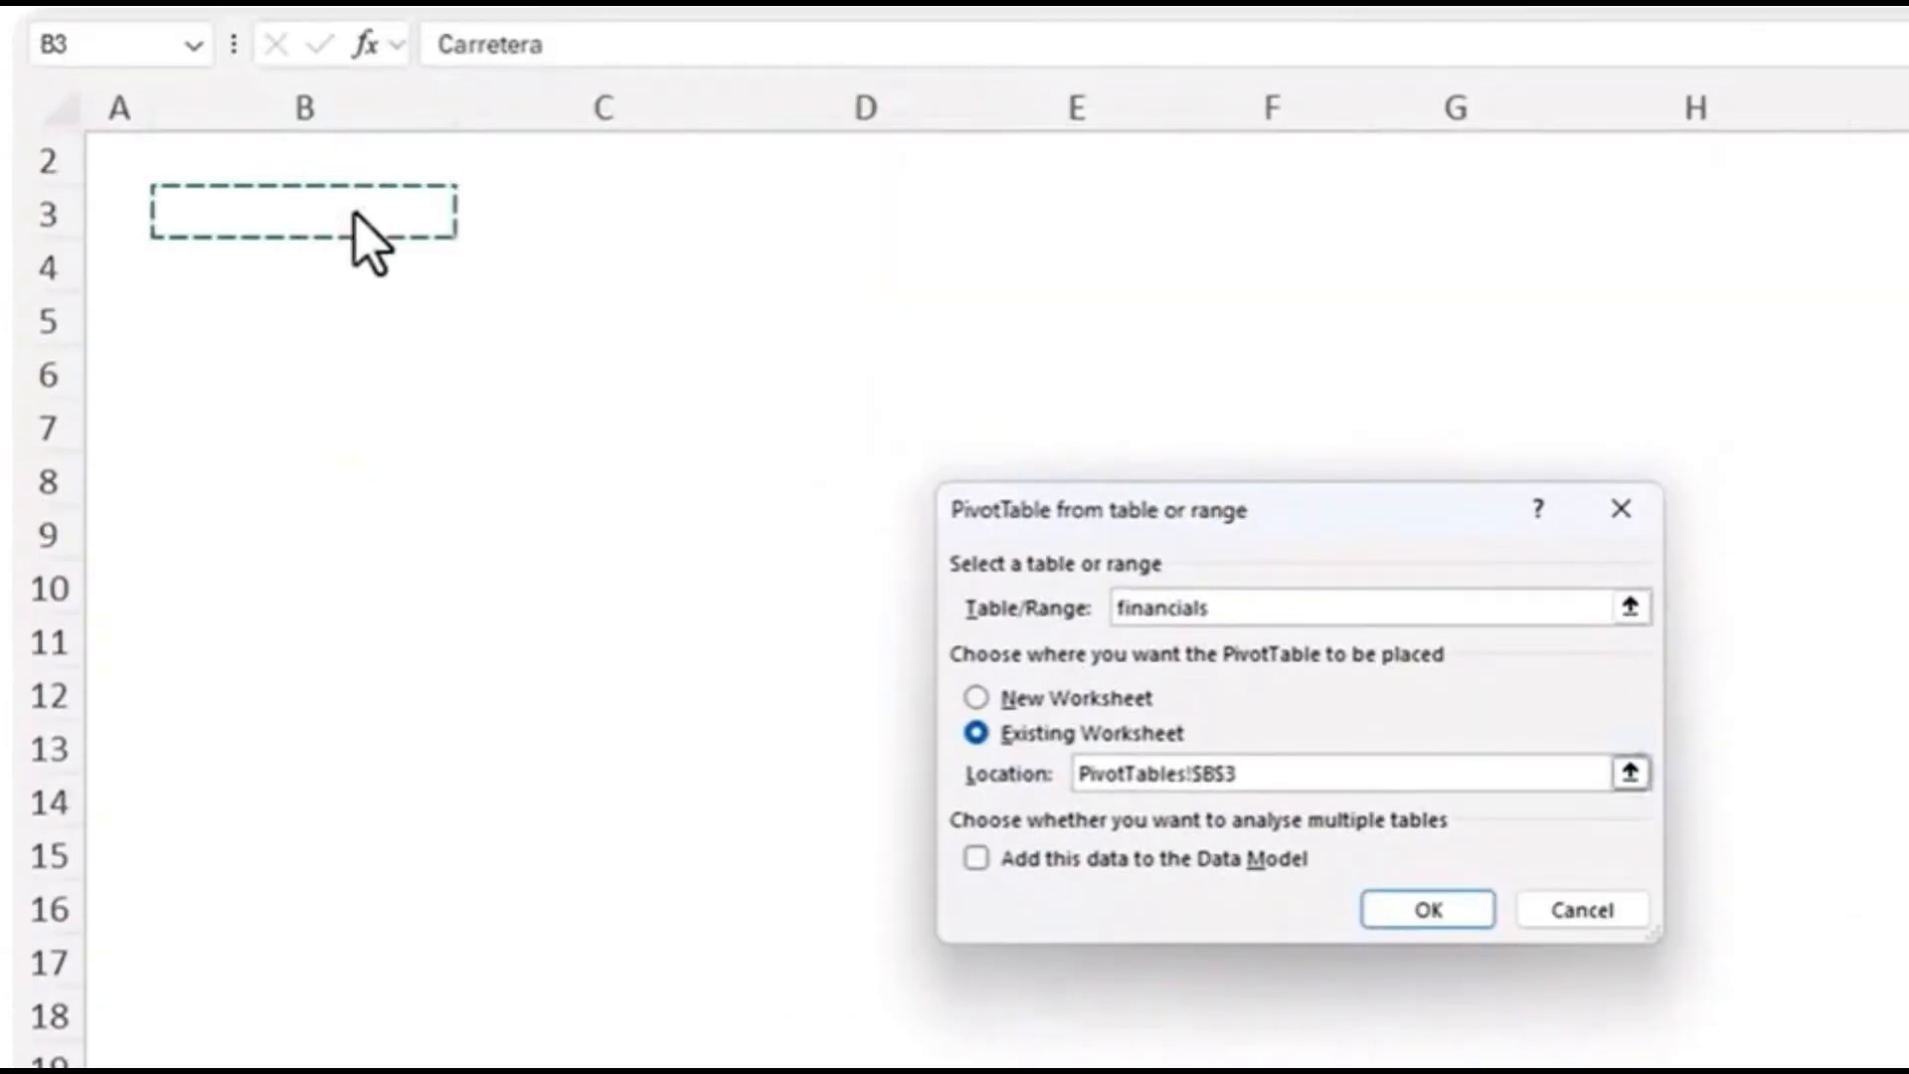
click(1392, 920)
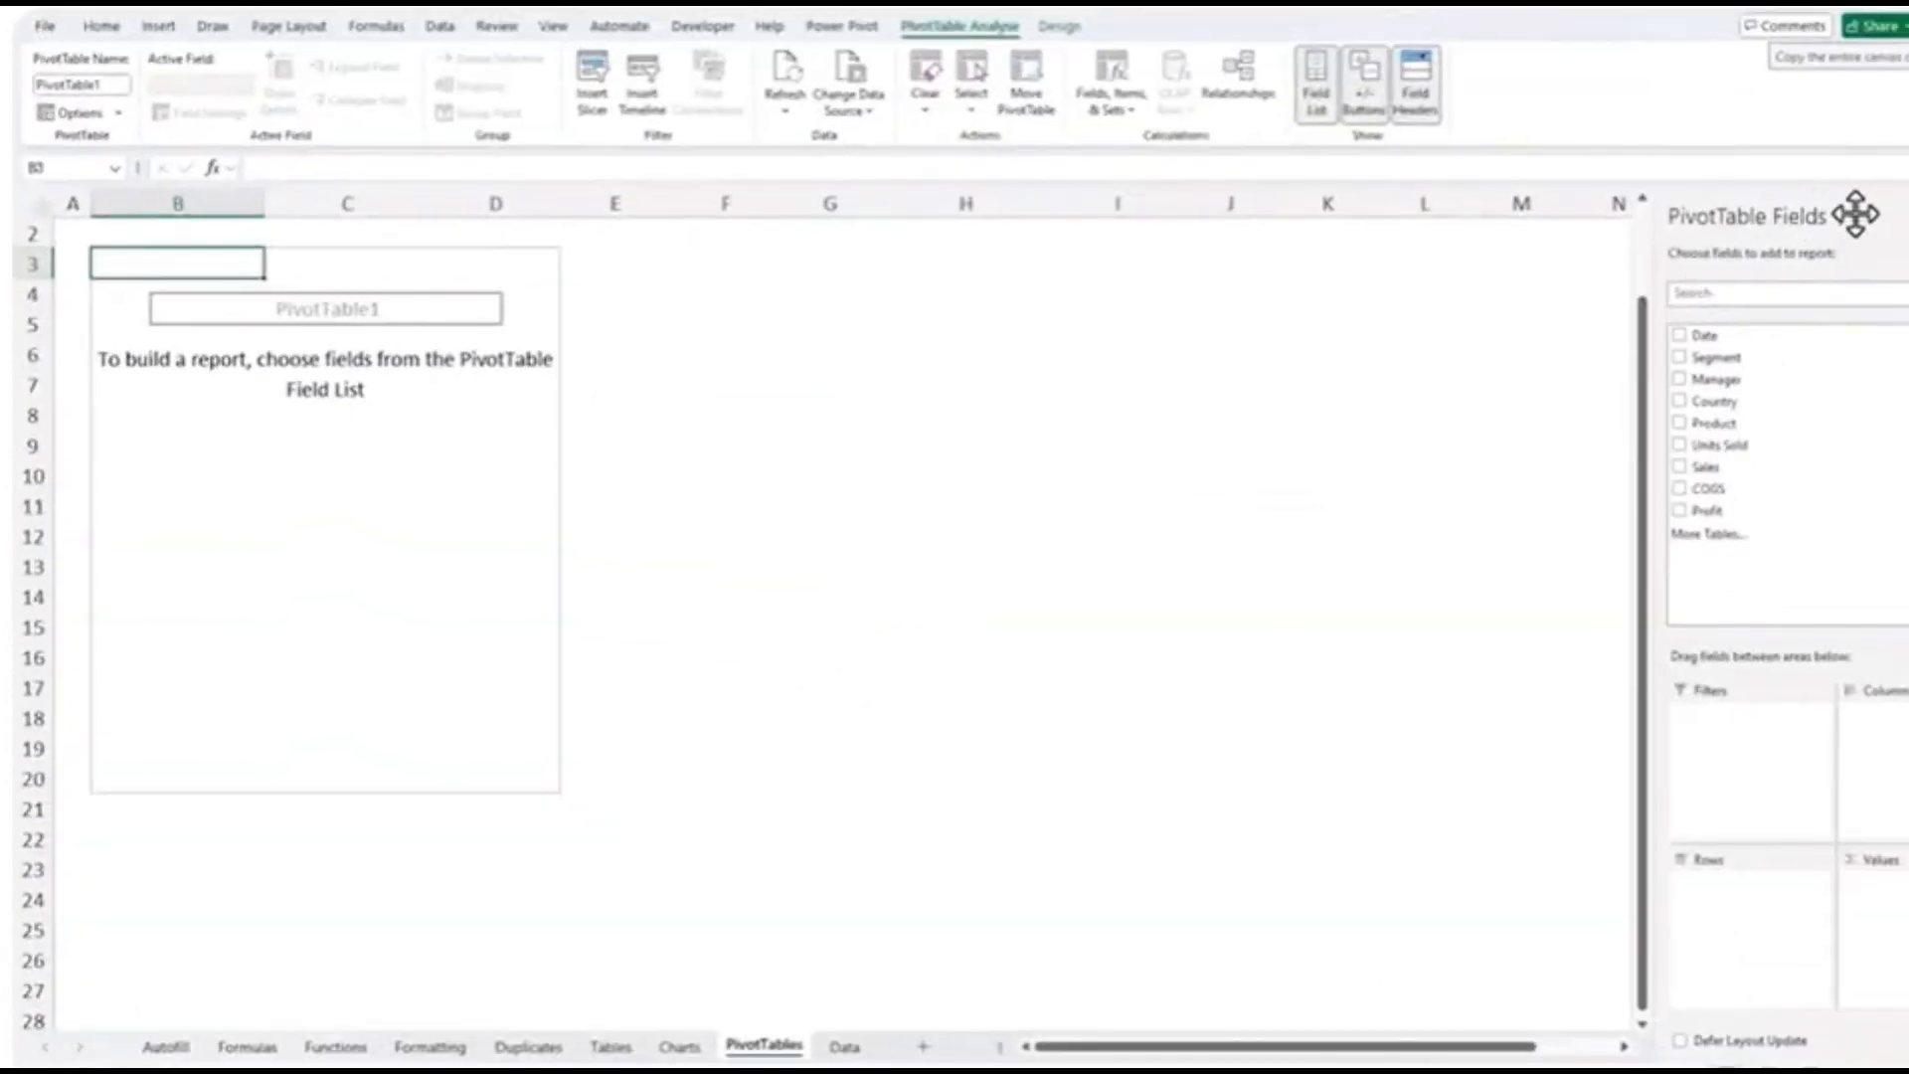
Float and enlarge the PivotTable Fields pane beside the report, and summarise Sales as values with Segment as rows
drag(1858, 213, 817, 230)
drag(939, 474, 1068, 961)
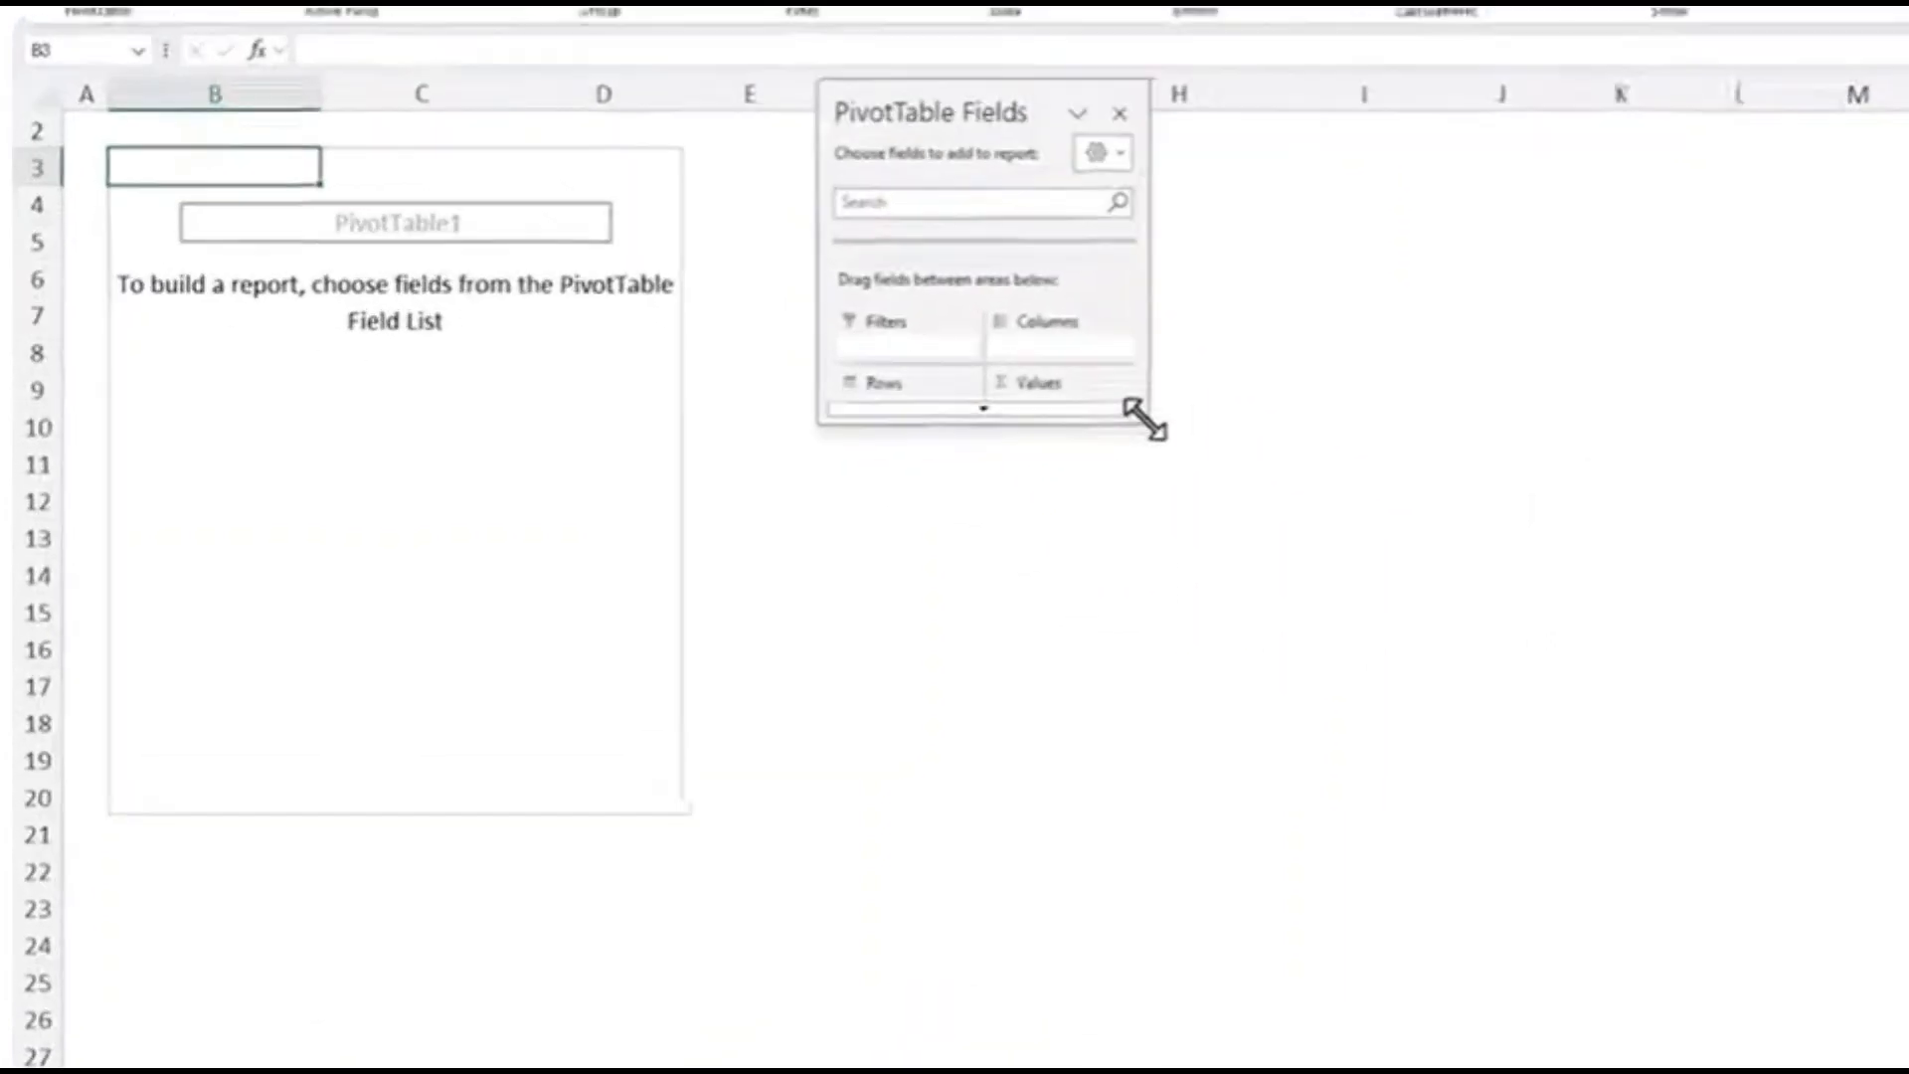
drag(1340, 1032, 1333, 1068)
drag(905, 416, 1215, 856)
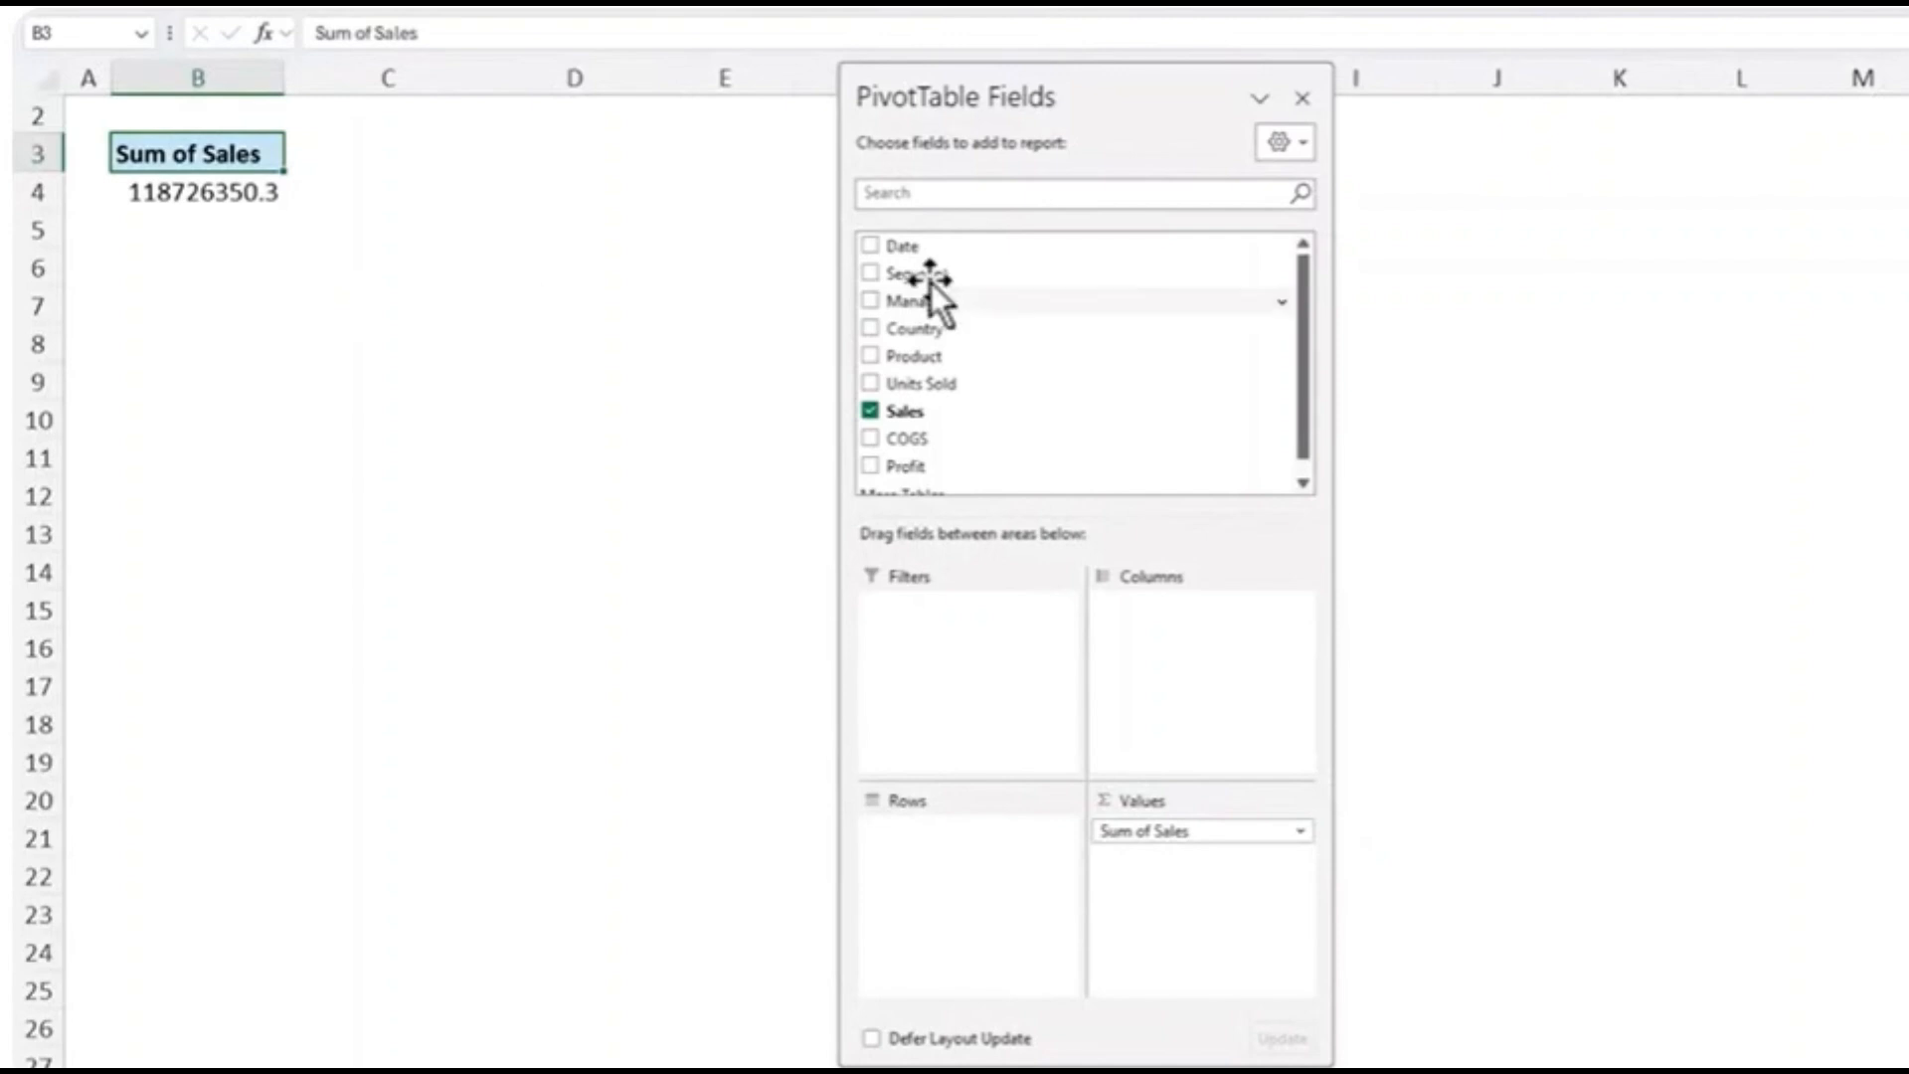
drag(931, 282, 953, 853)
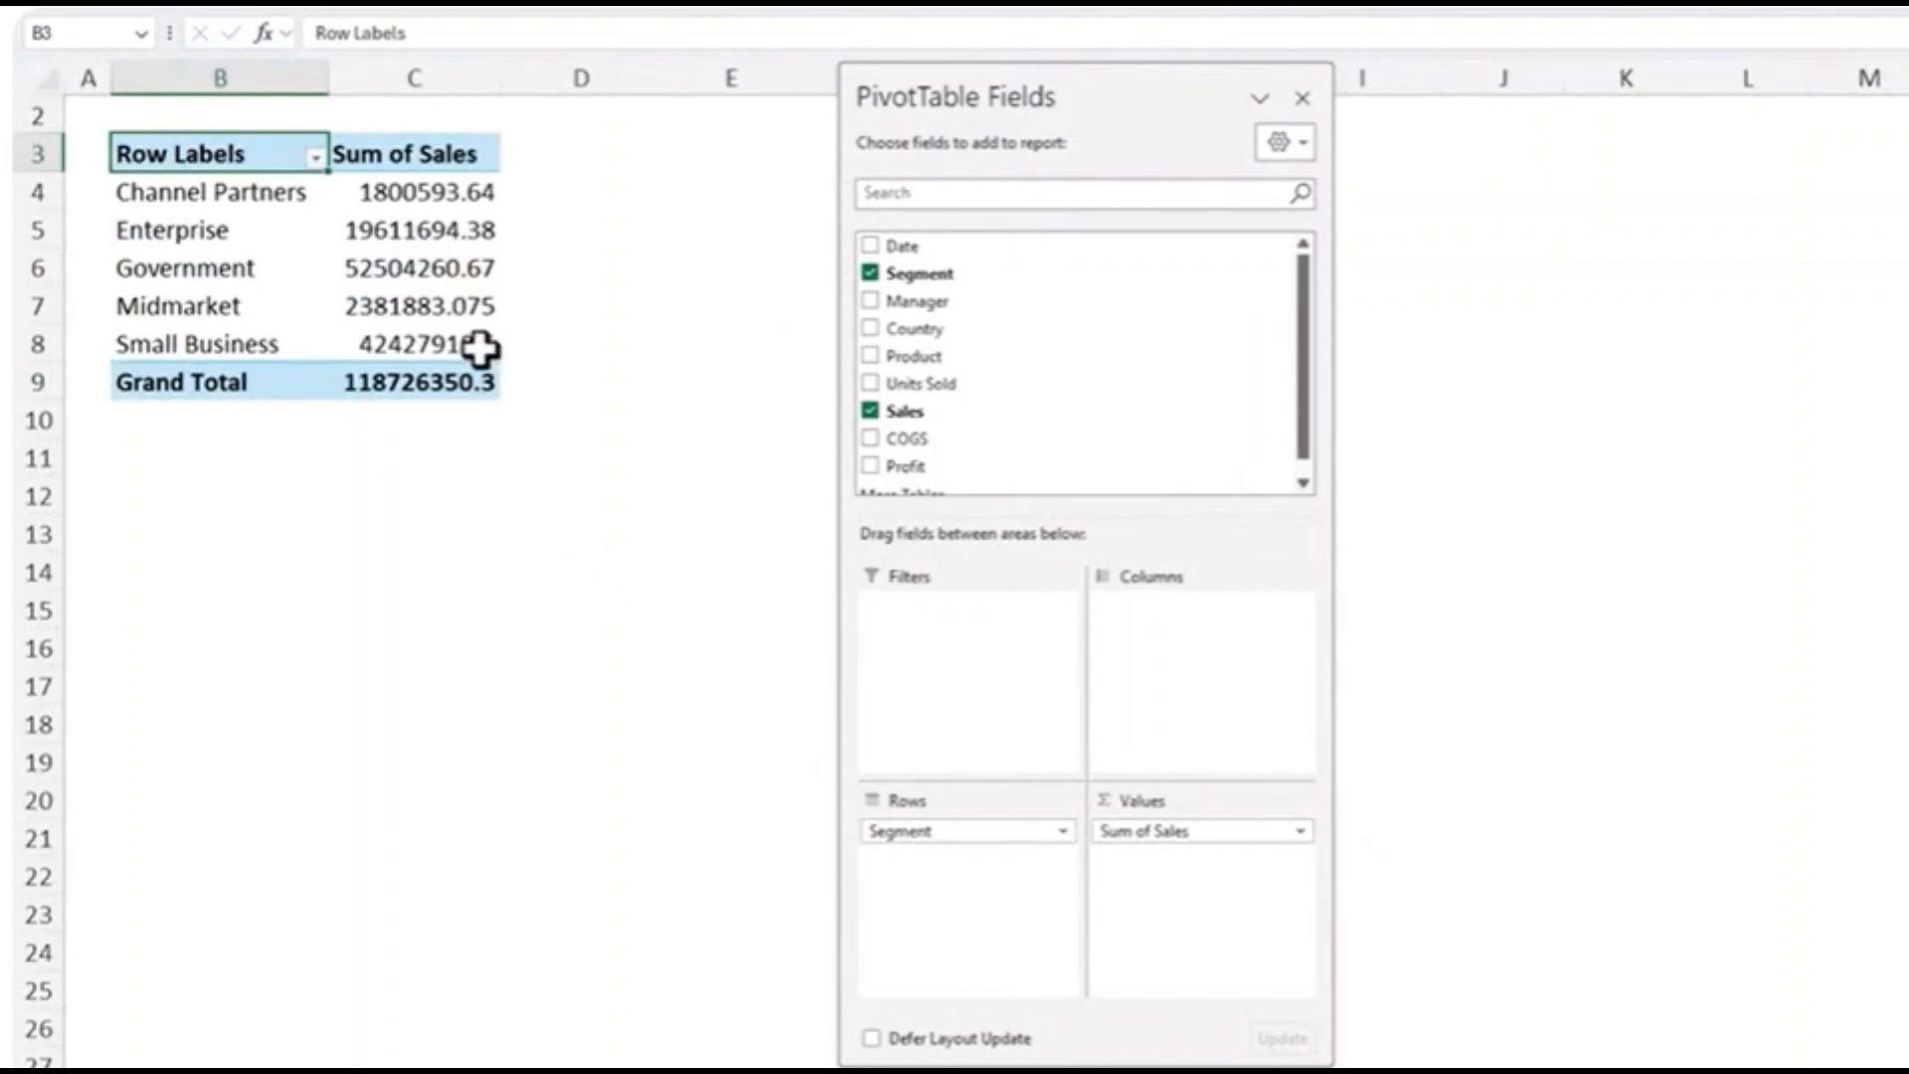
Format the PivotTable's Sum of Sales values as Number with 0 decimal places and a 1000 separator
click(443, 235)
right_click(448, 235)
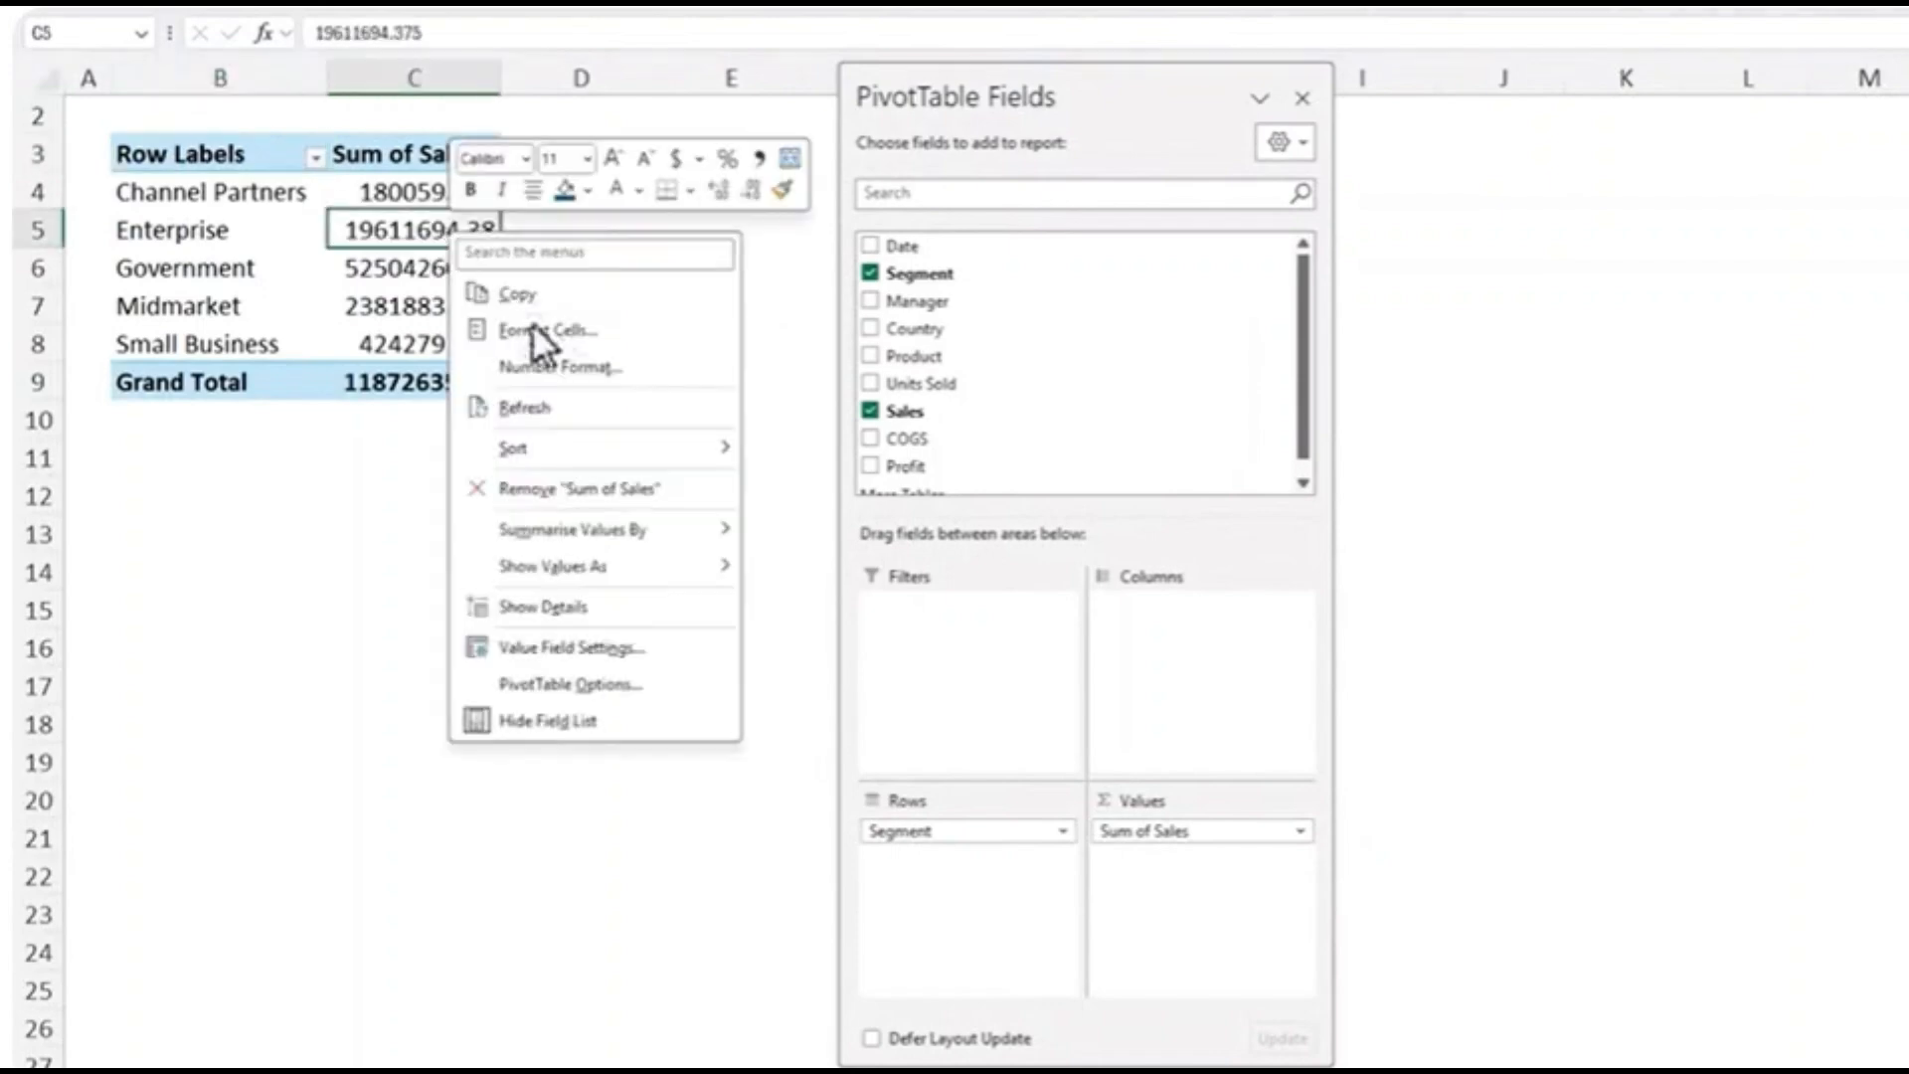
click(569, 365)
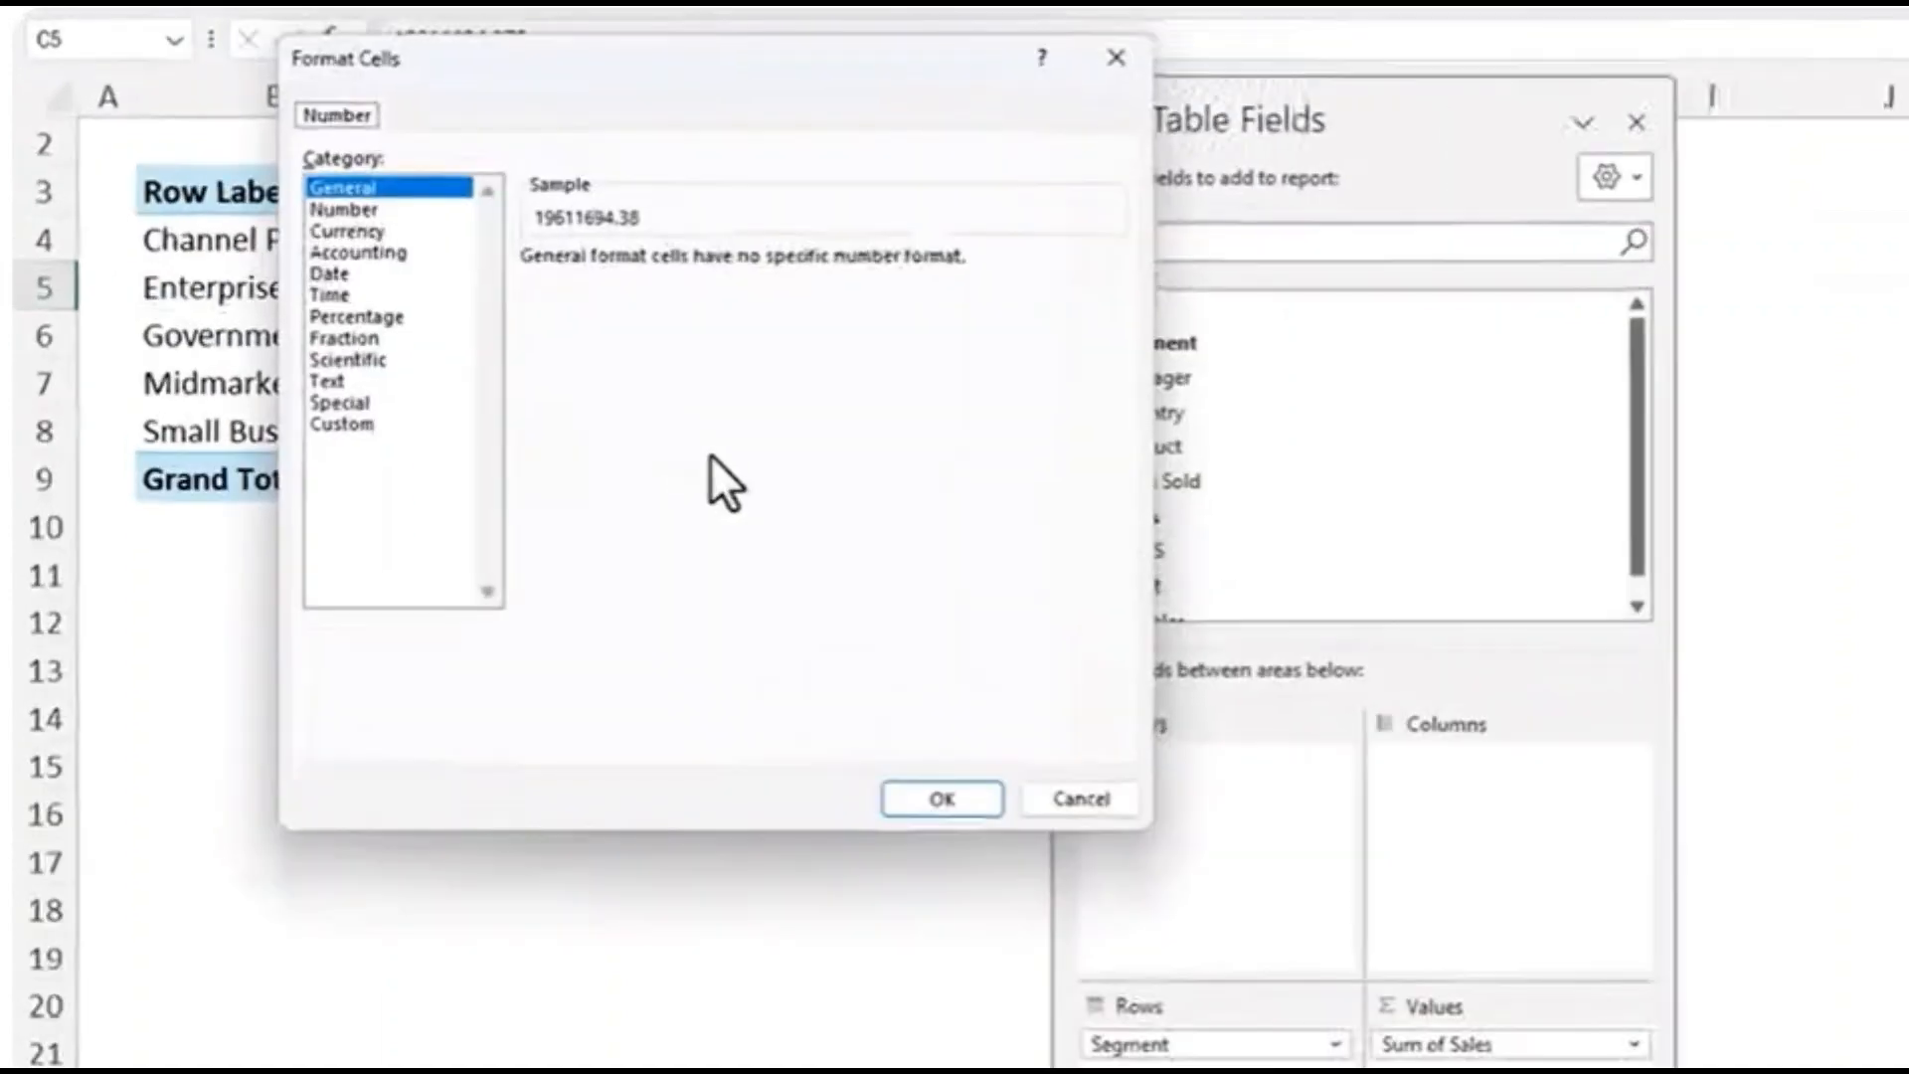
click(301, 173)
click(563, 318)
click(786, 284)
click(787, 284)
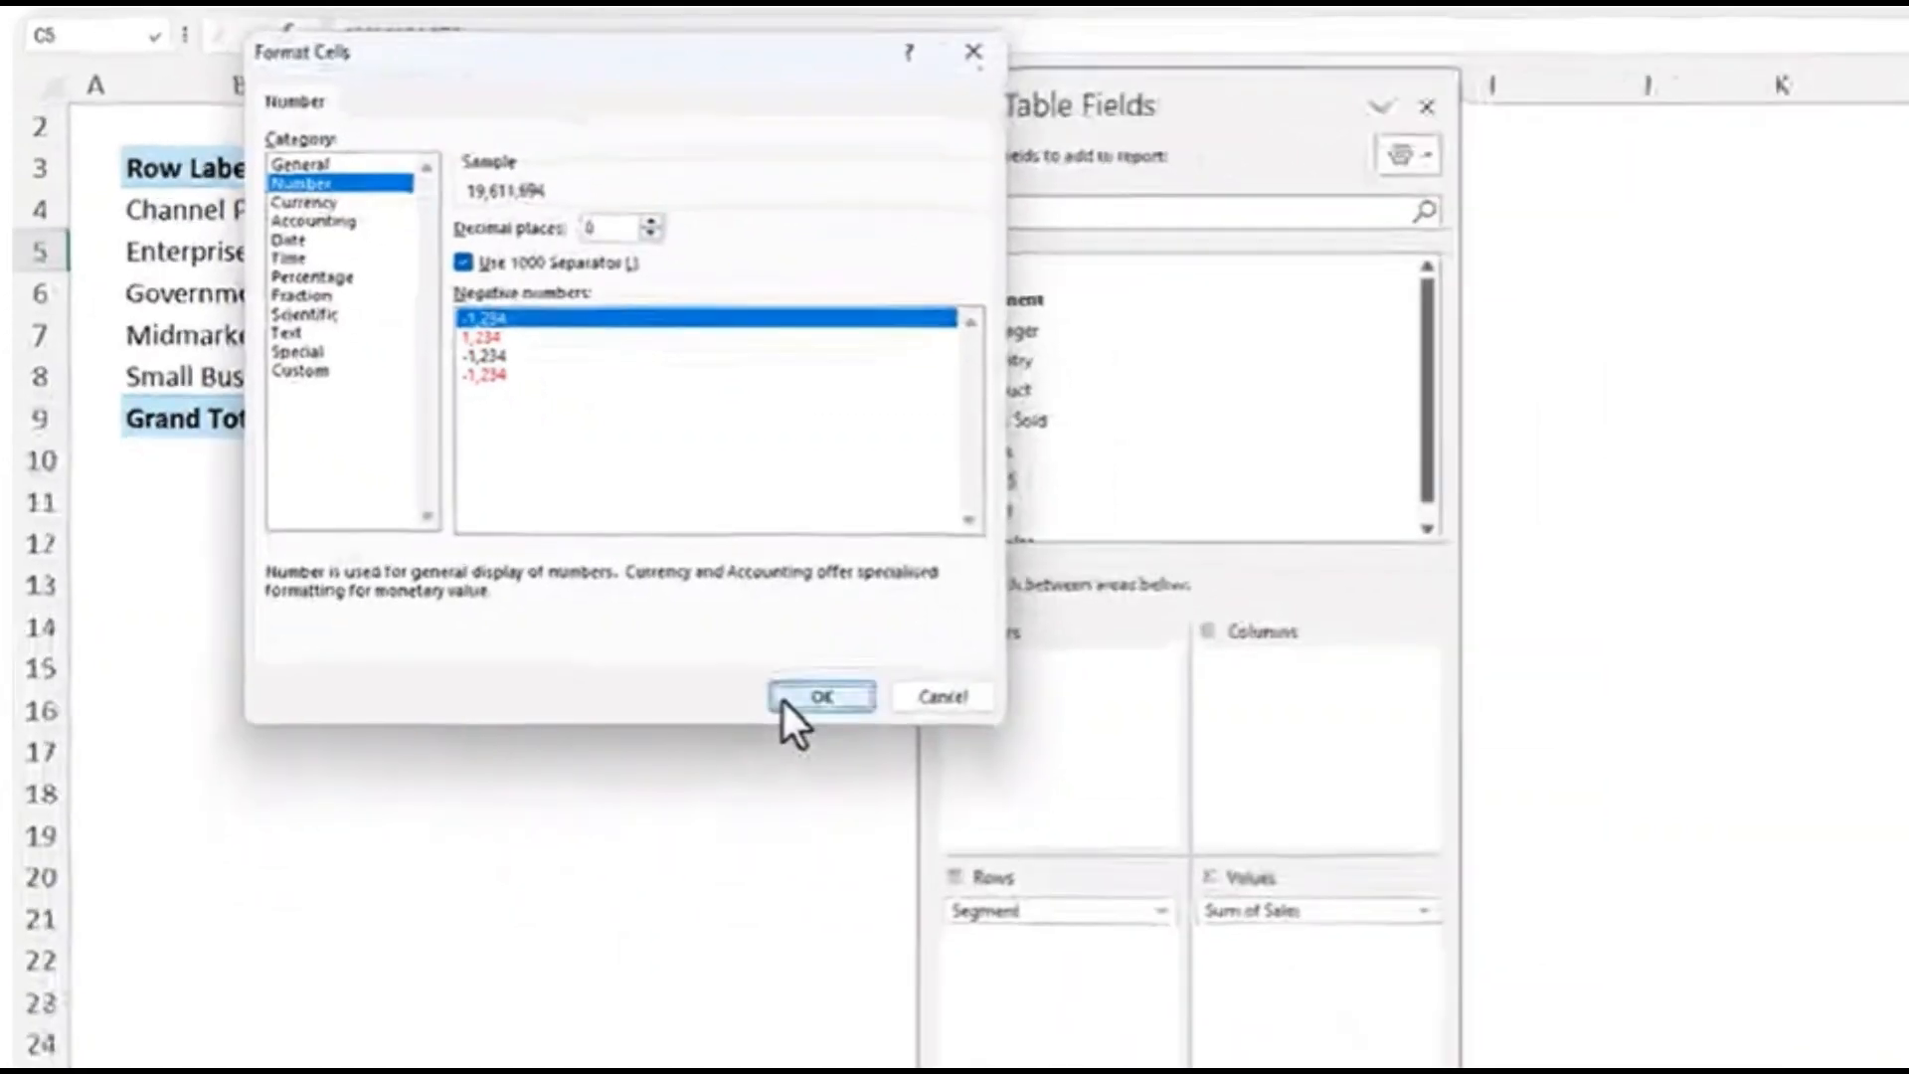
click(950, 848)
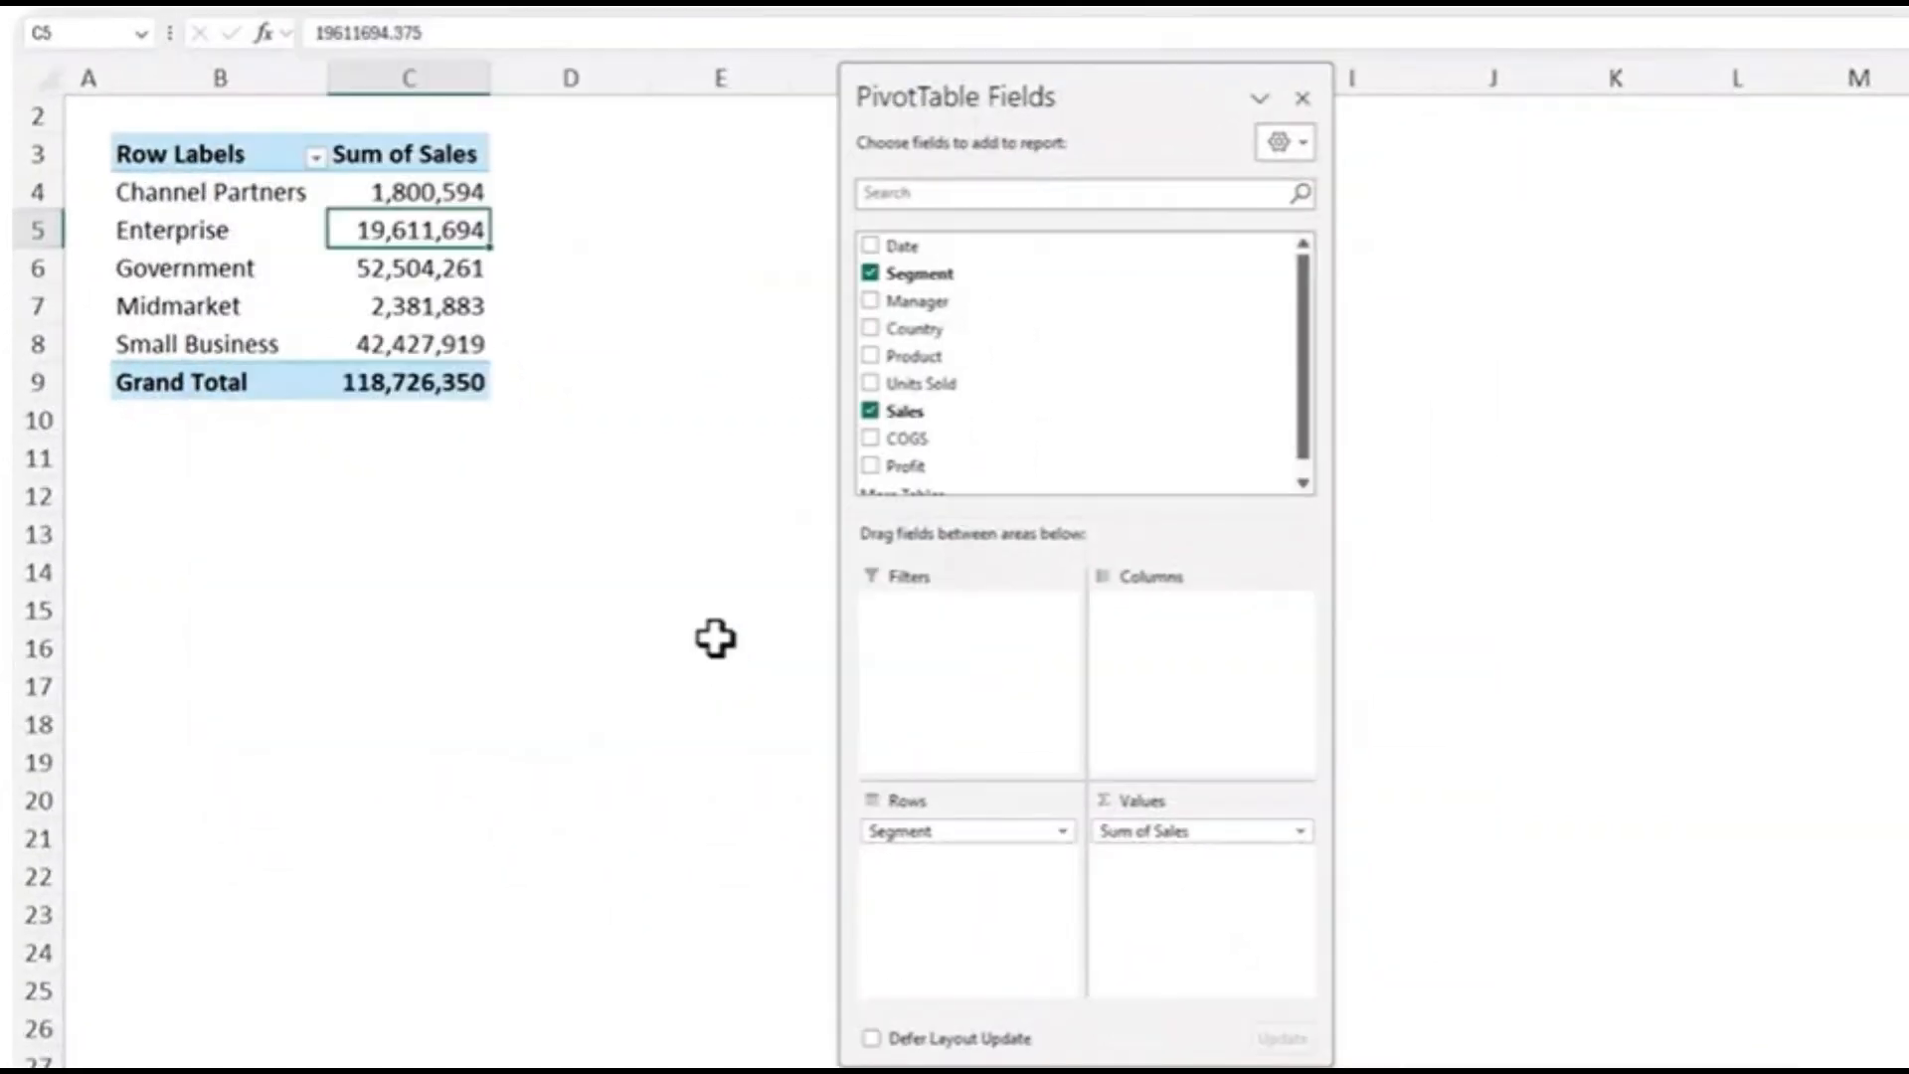
Sort the PivotTable's segments by Sum of Sales from largest to smallest
click(314, 157)
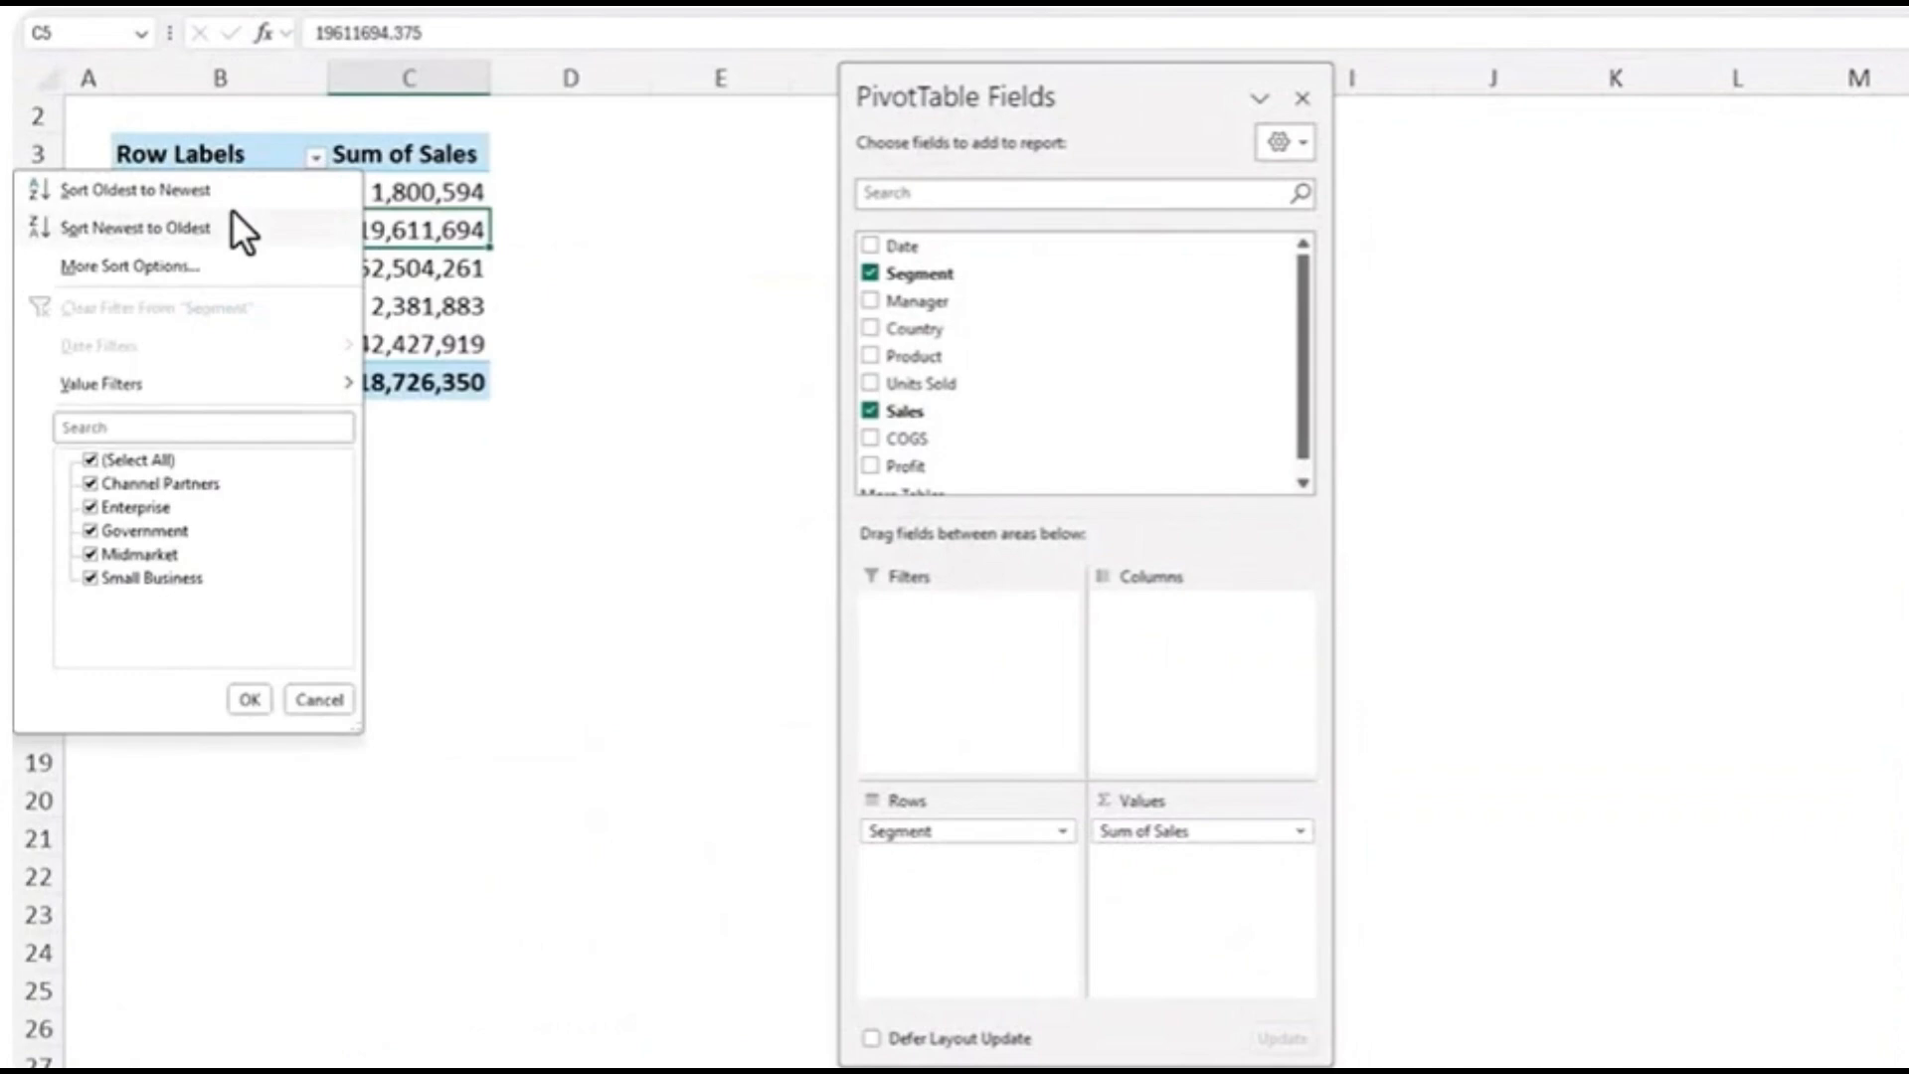
click(303, 190)
right_click(411, 227)
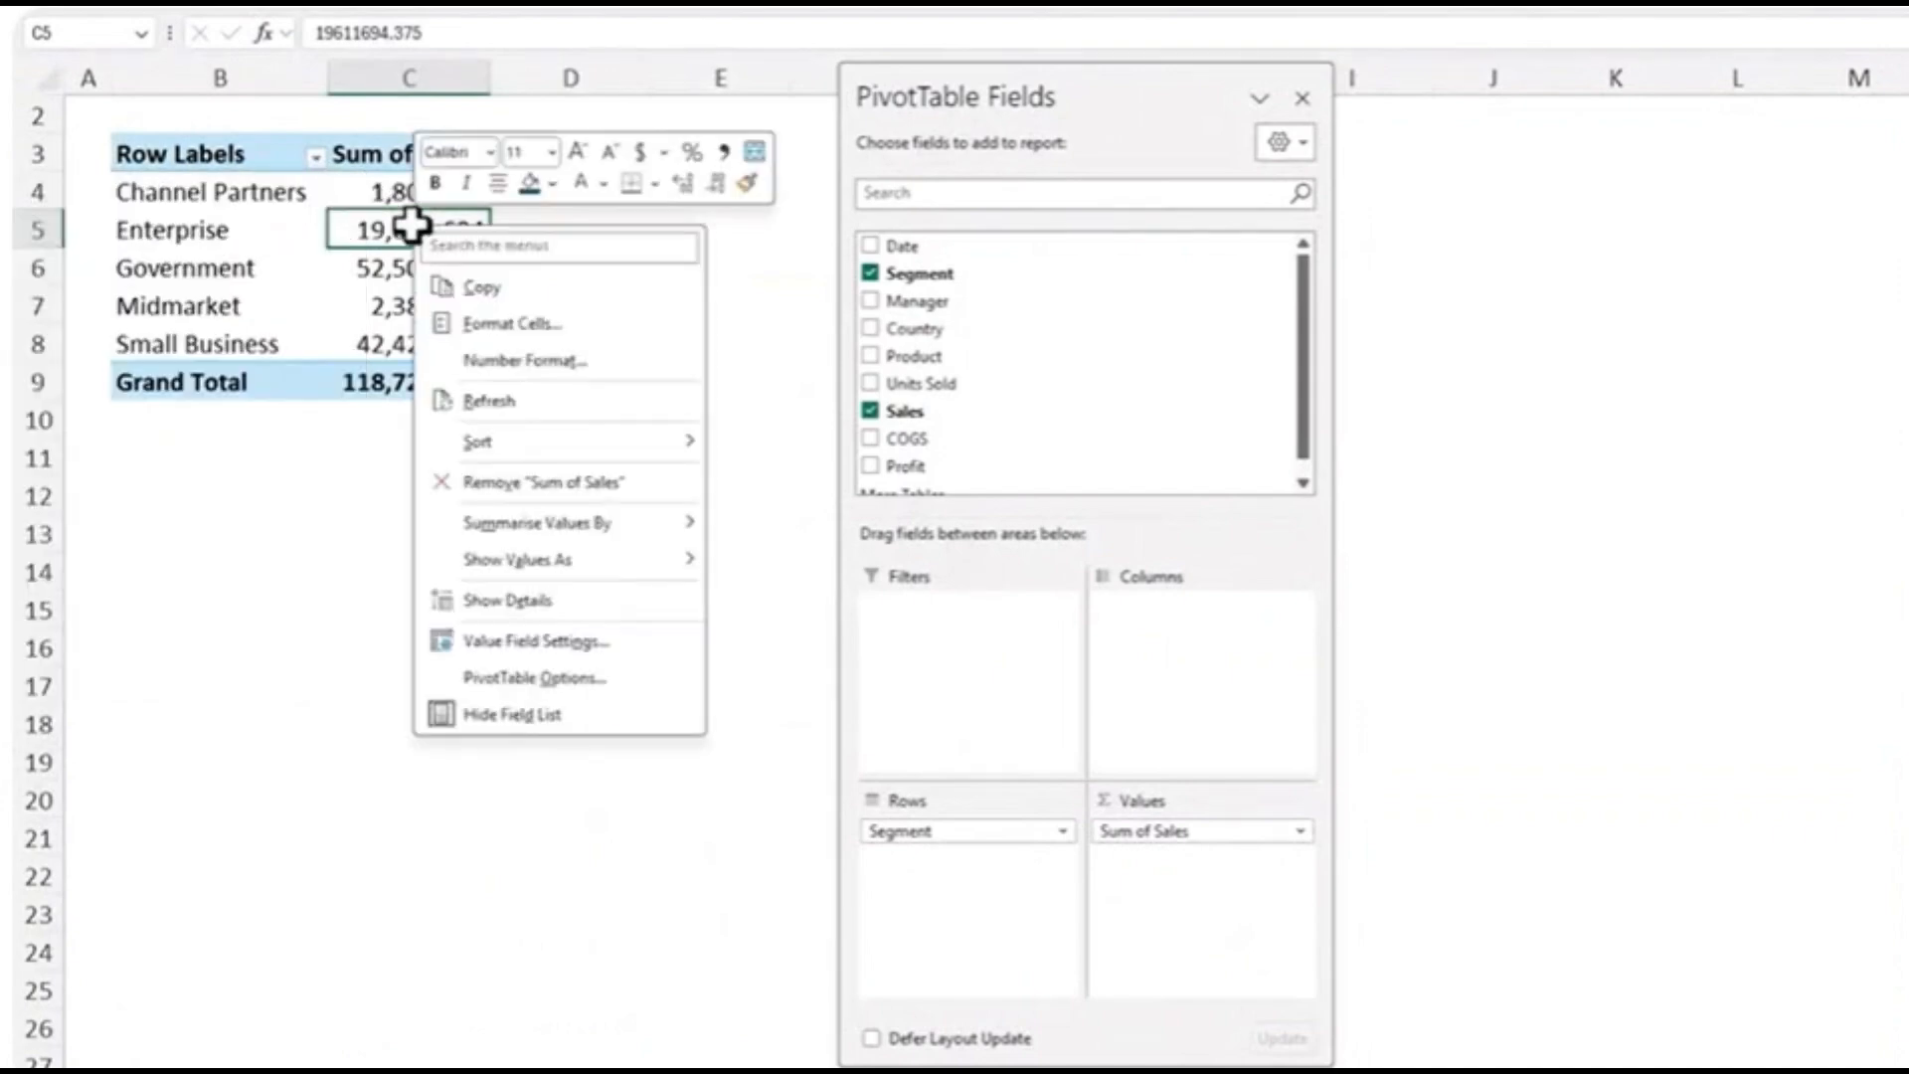
mouse_move(613, 446)
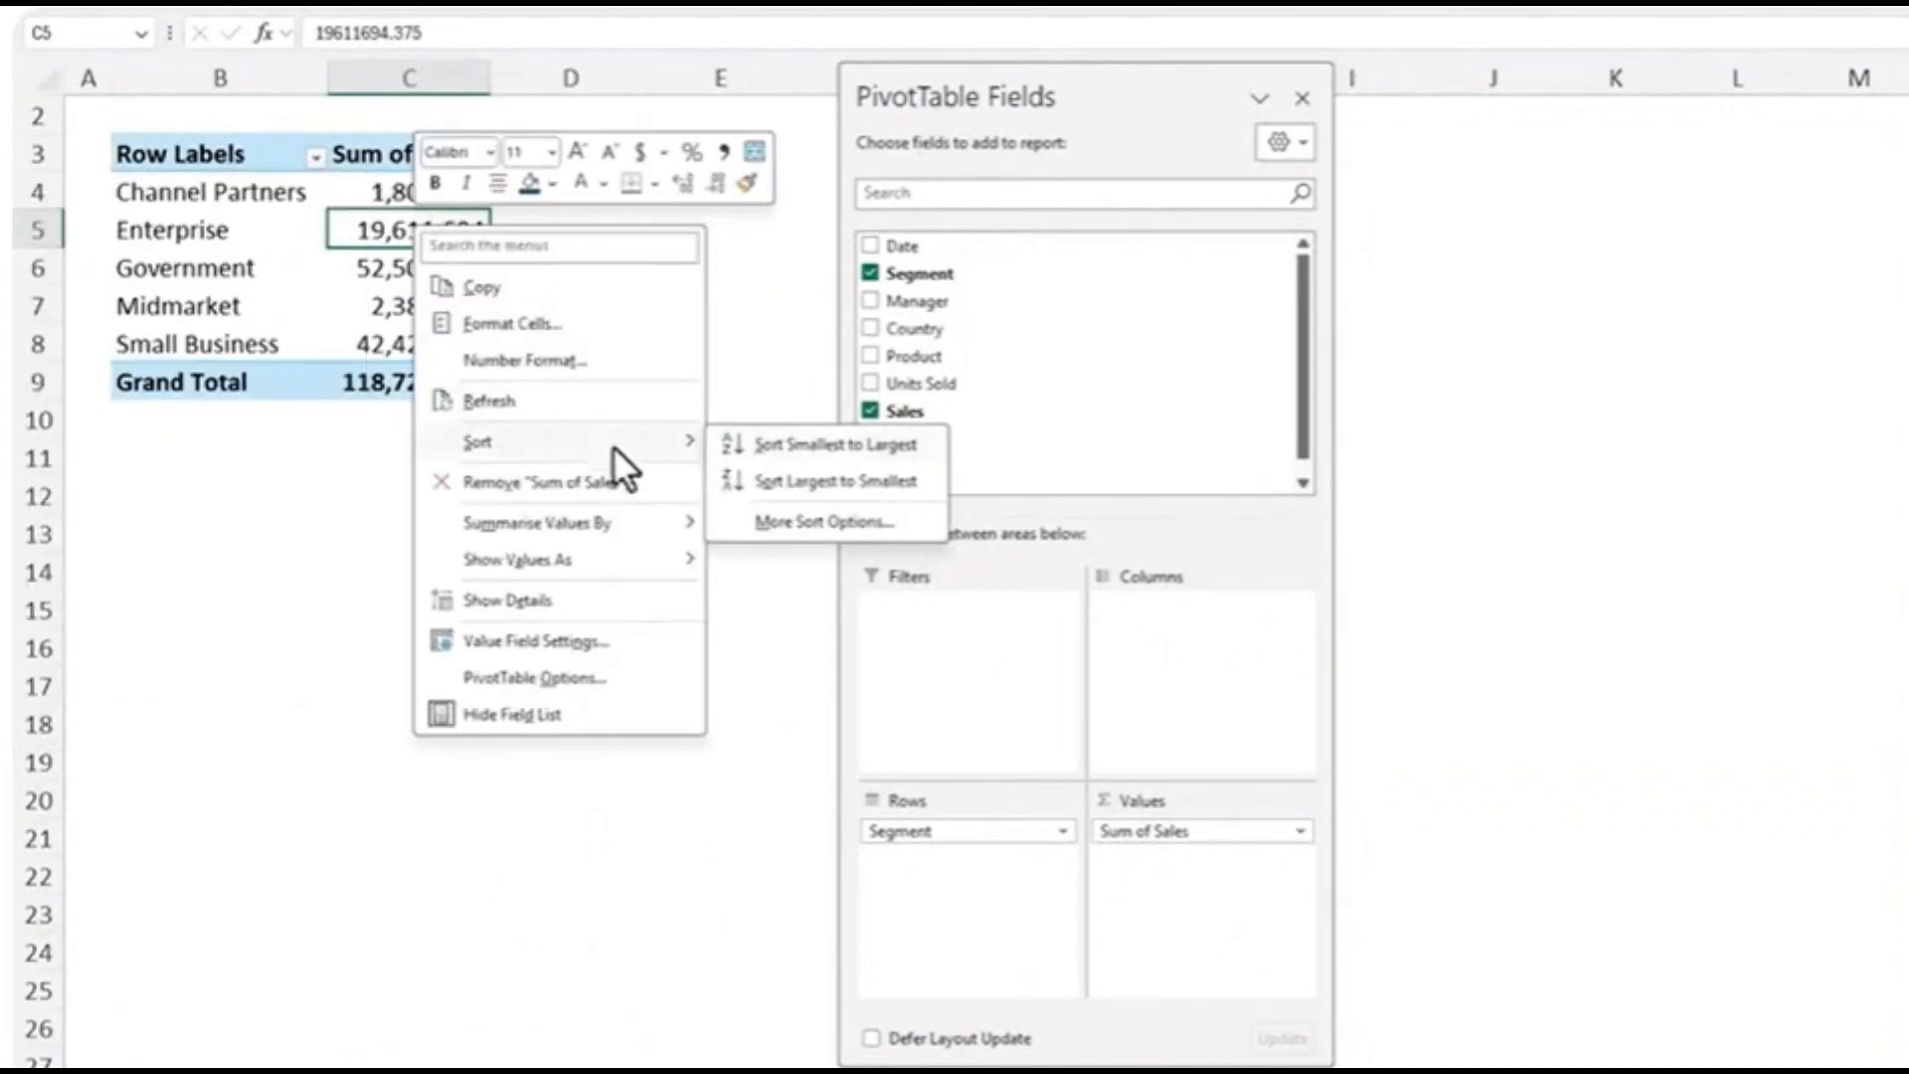
click(811, 483)
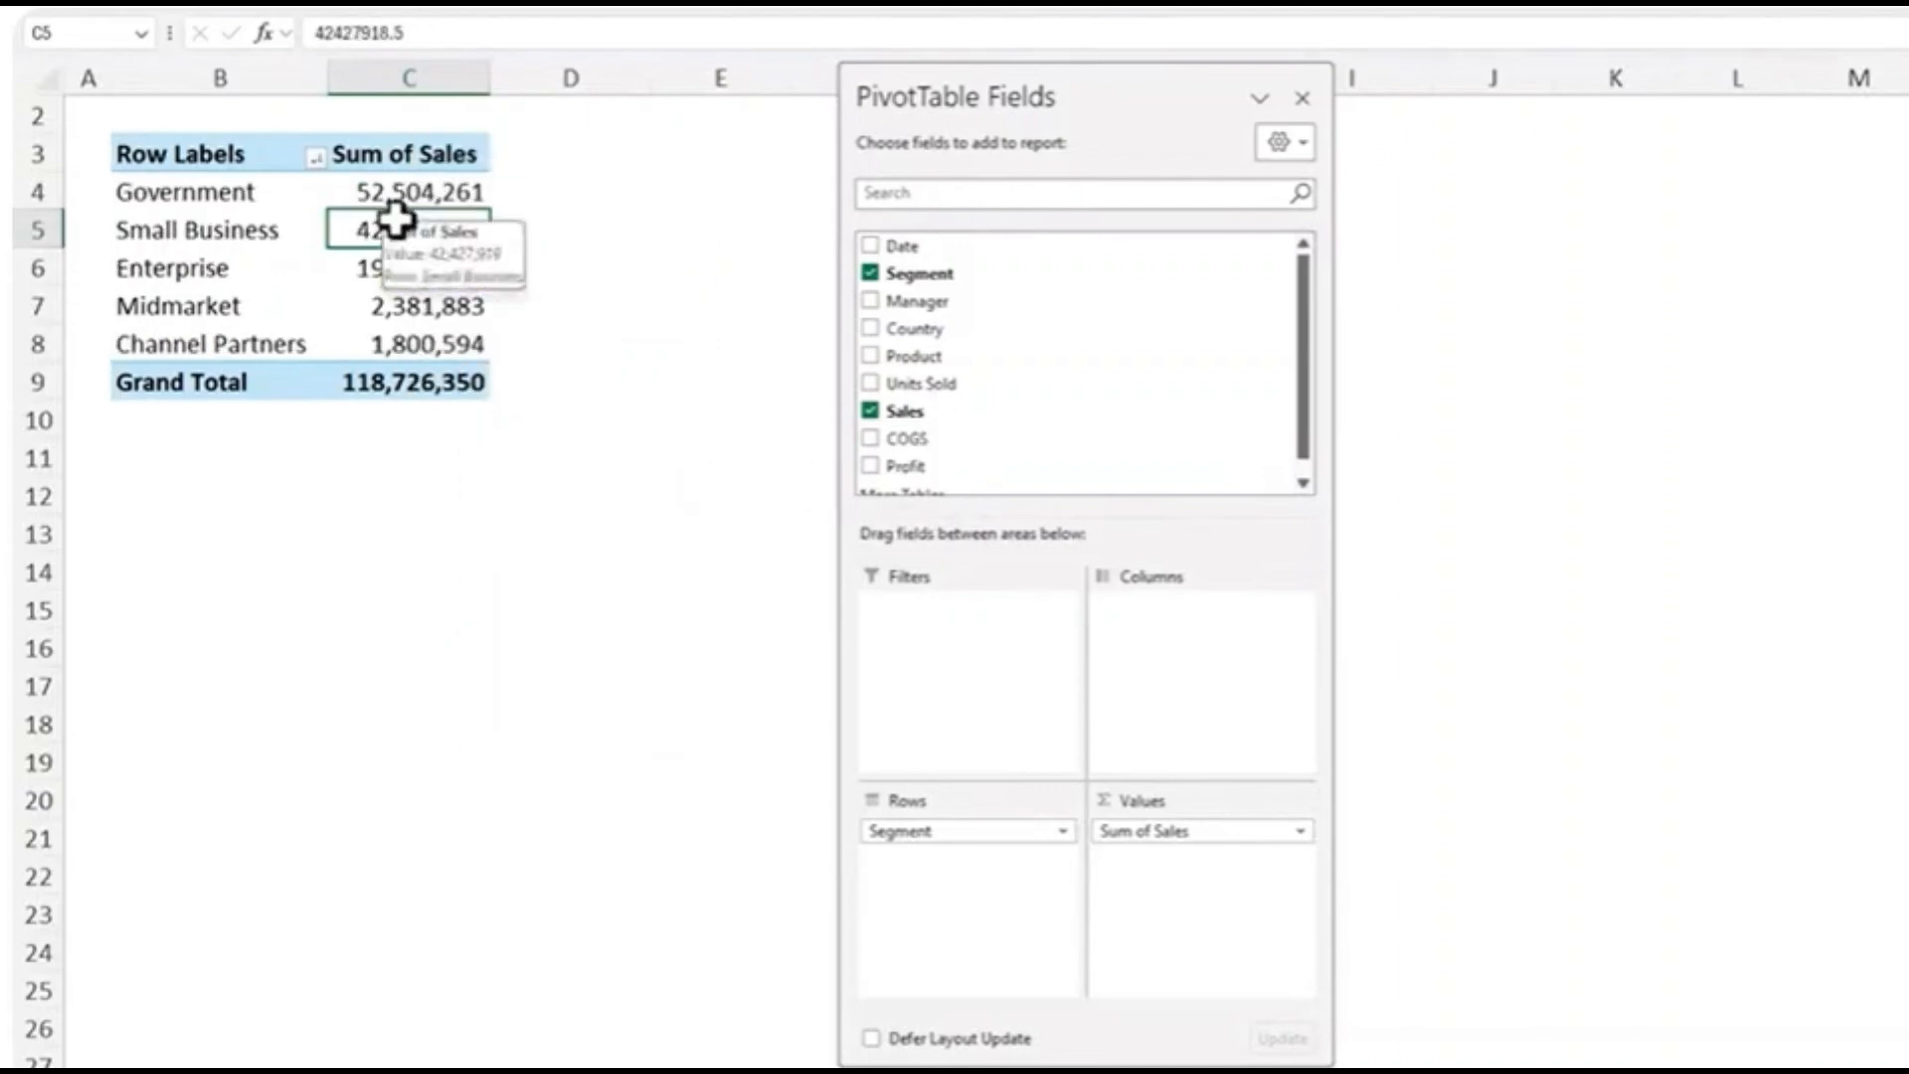
Summarise the PivotTable's Sales values by Average instead of Sum
right_click(360, 231)
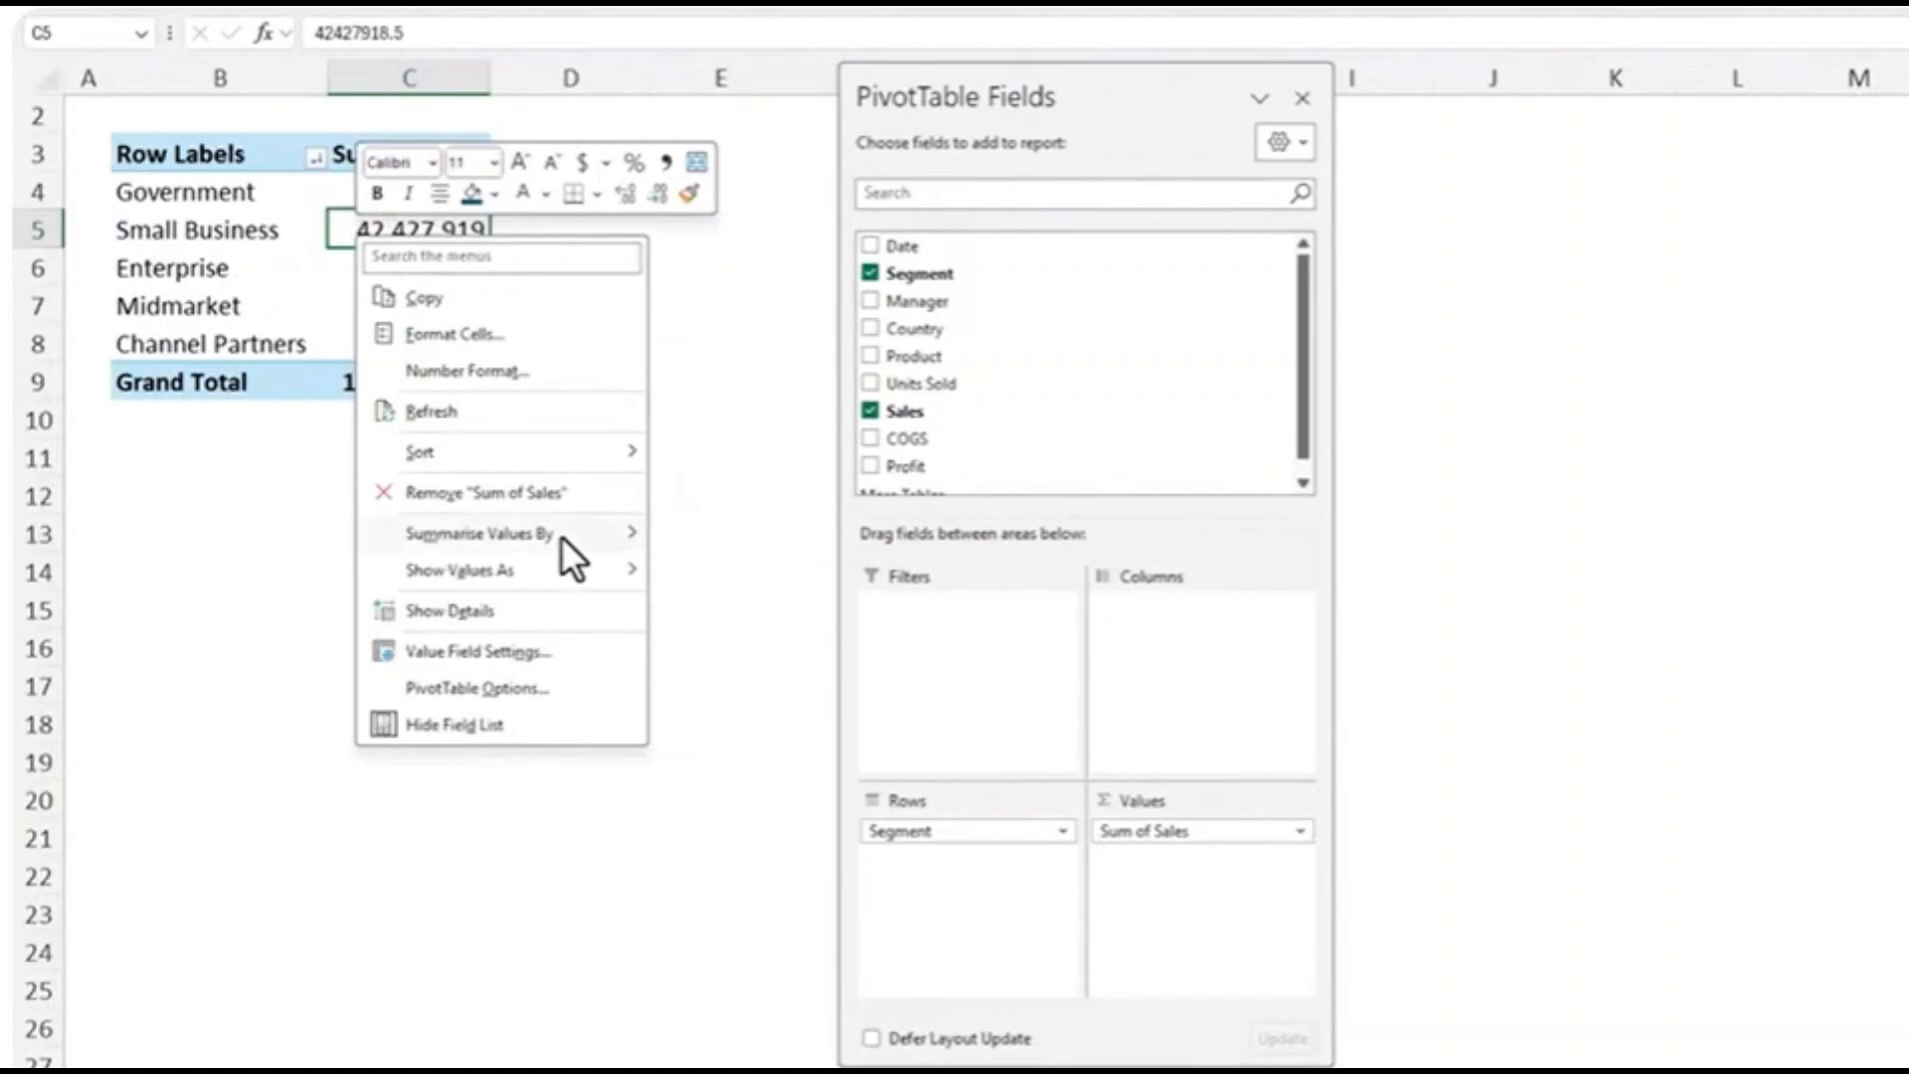
mouse_move(561, 537)
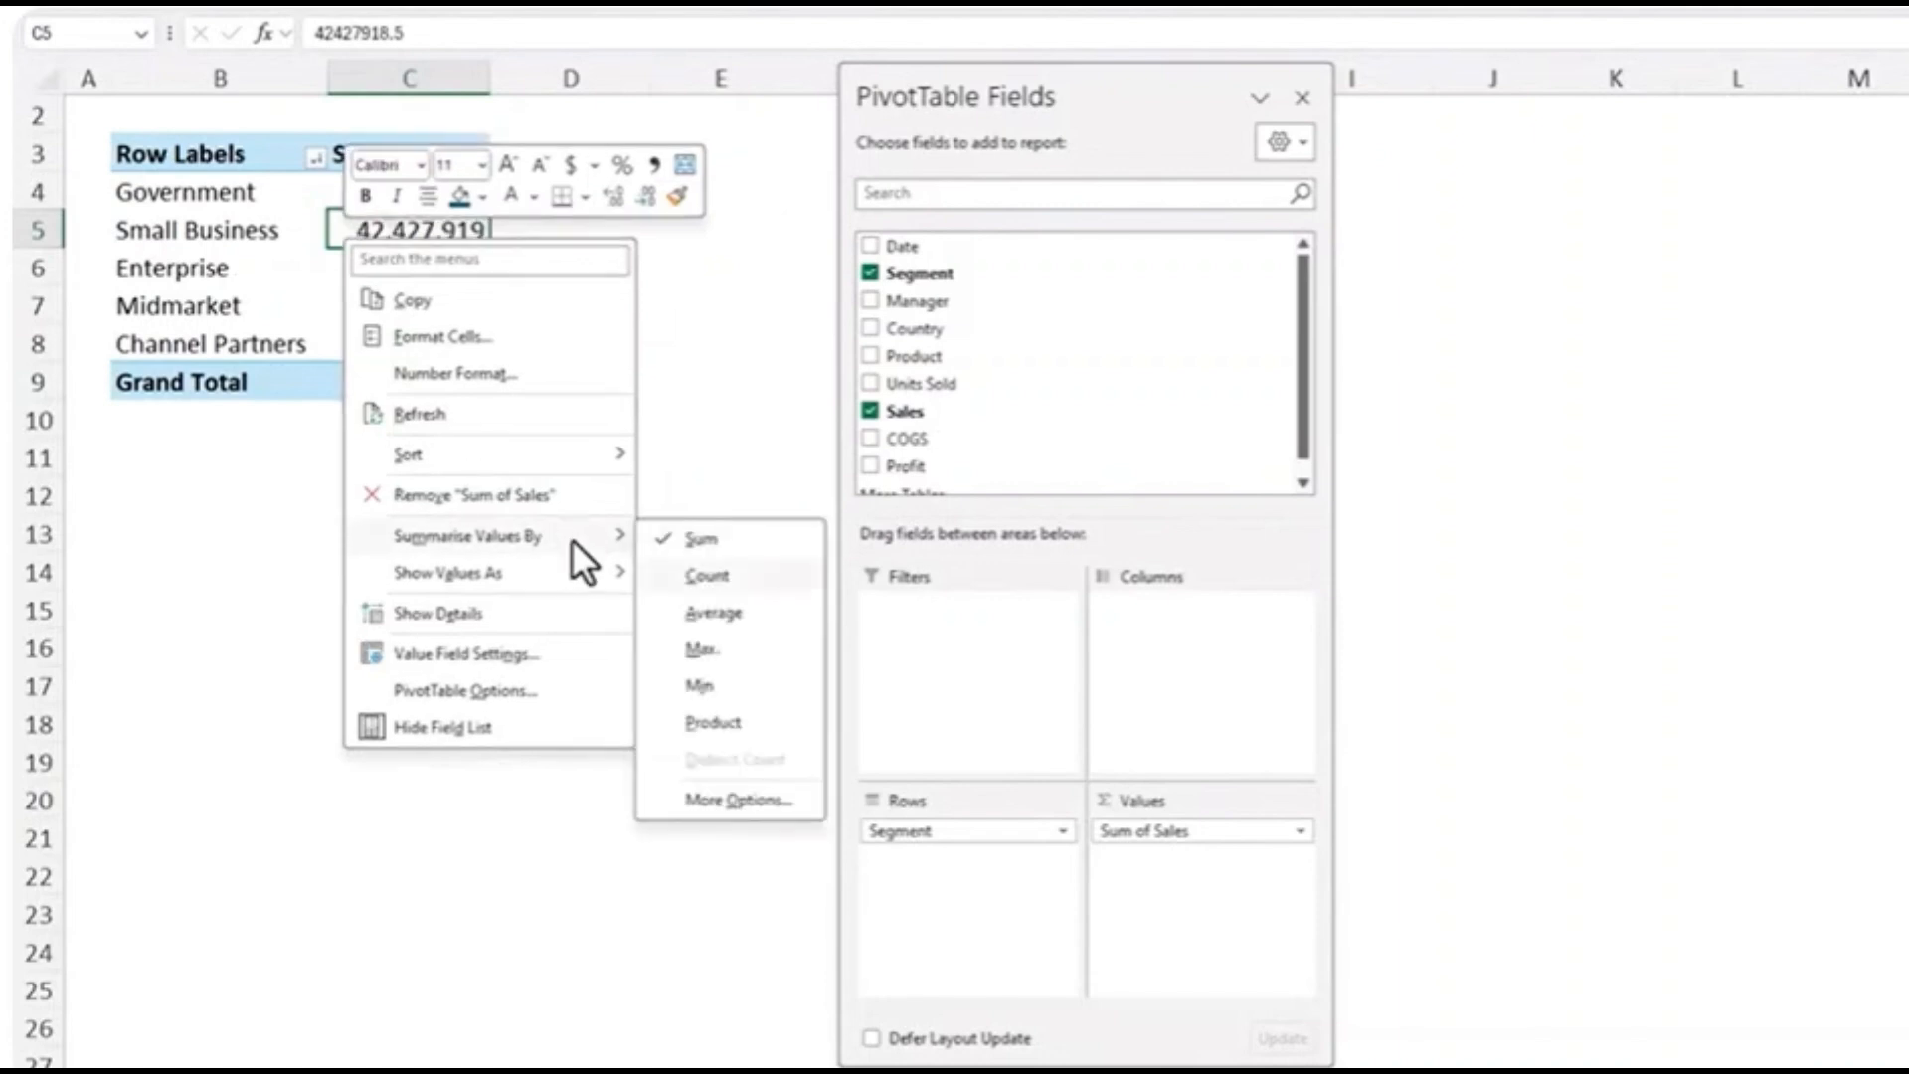
click(798, 612)
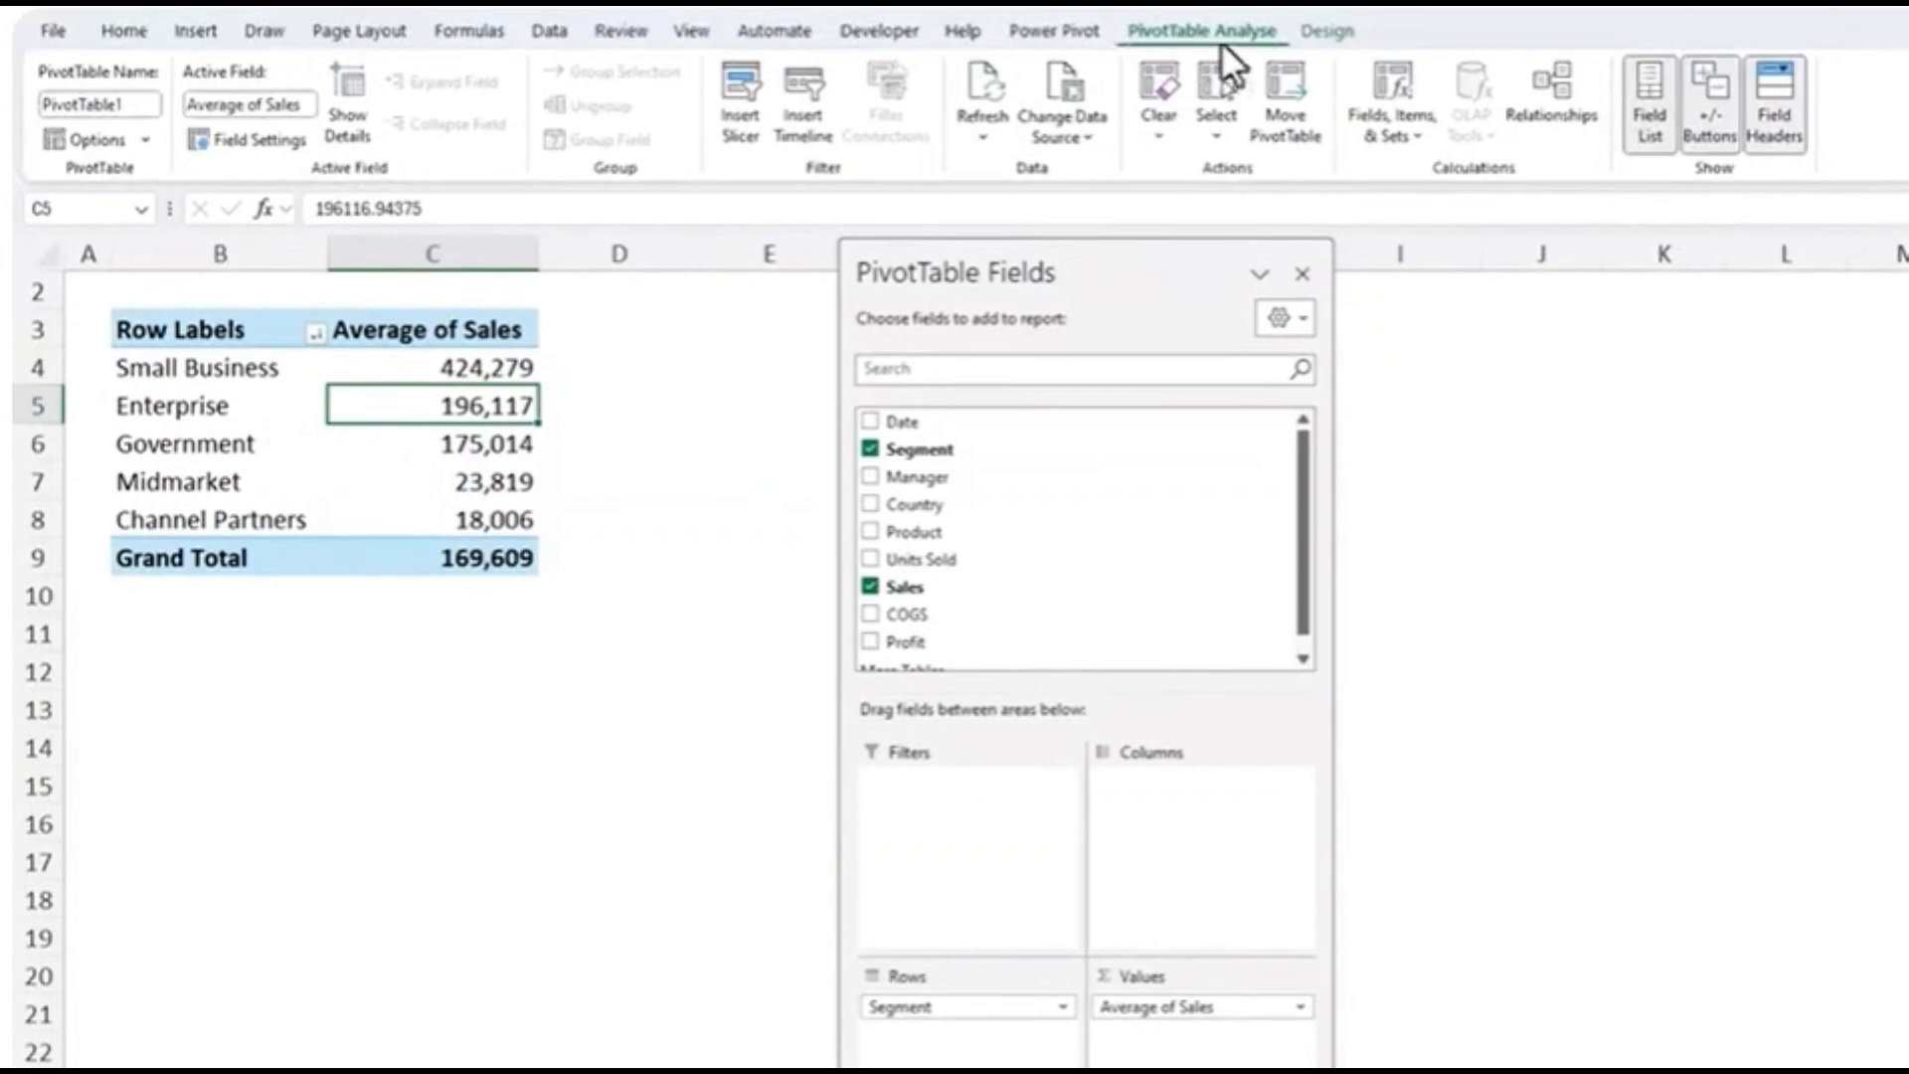
Look through the light, medium and dark styles available for the PivotTable
click(1317, 38)
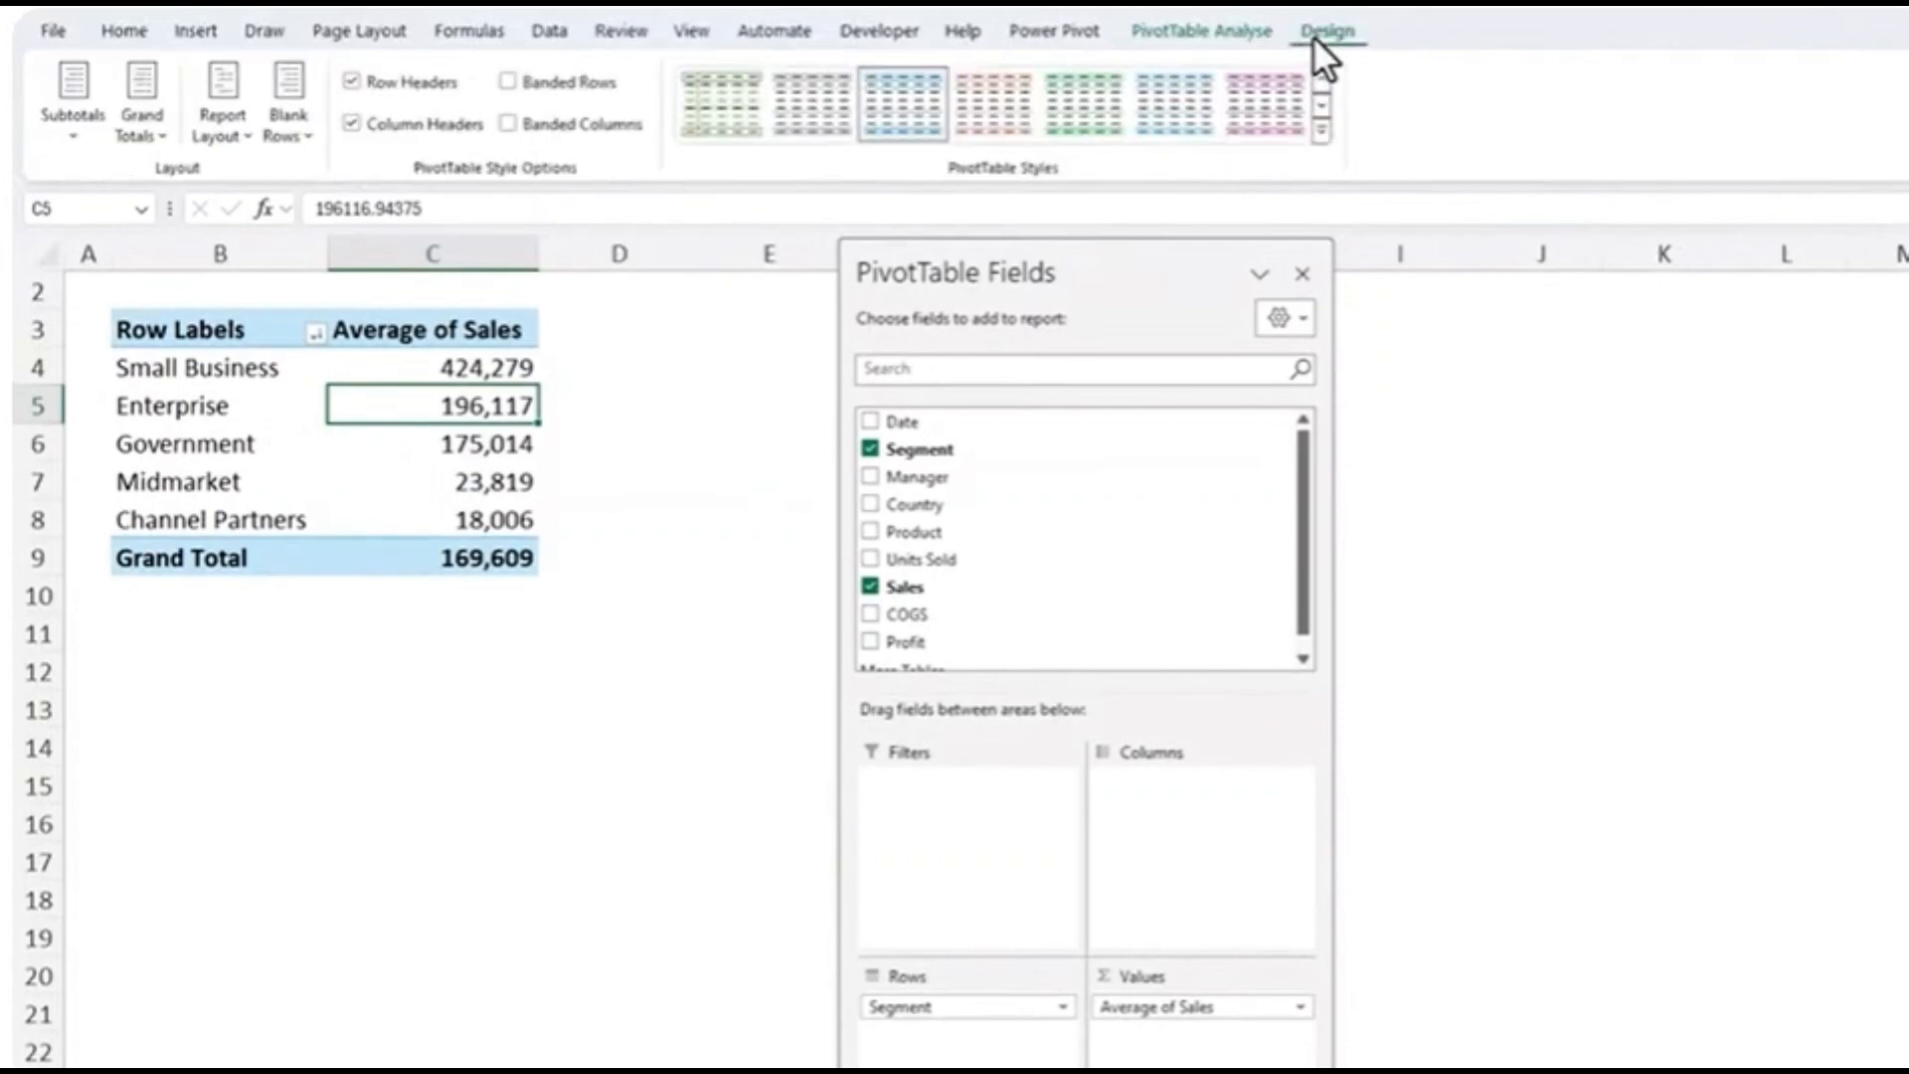
click(1321, 130)
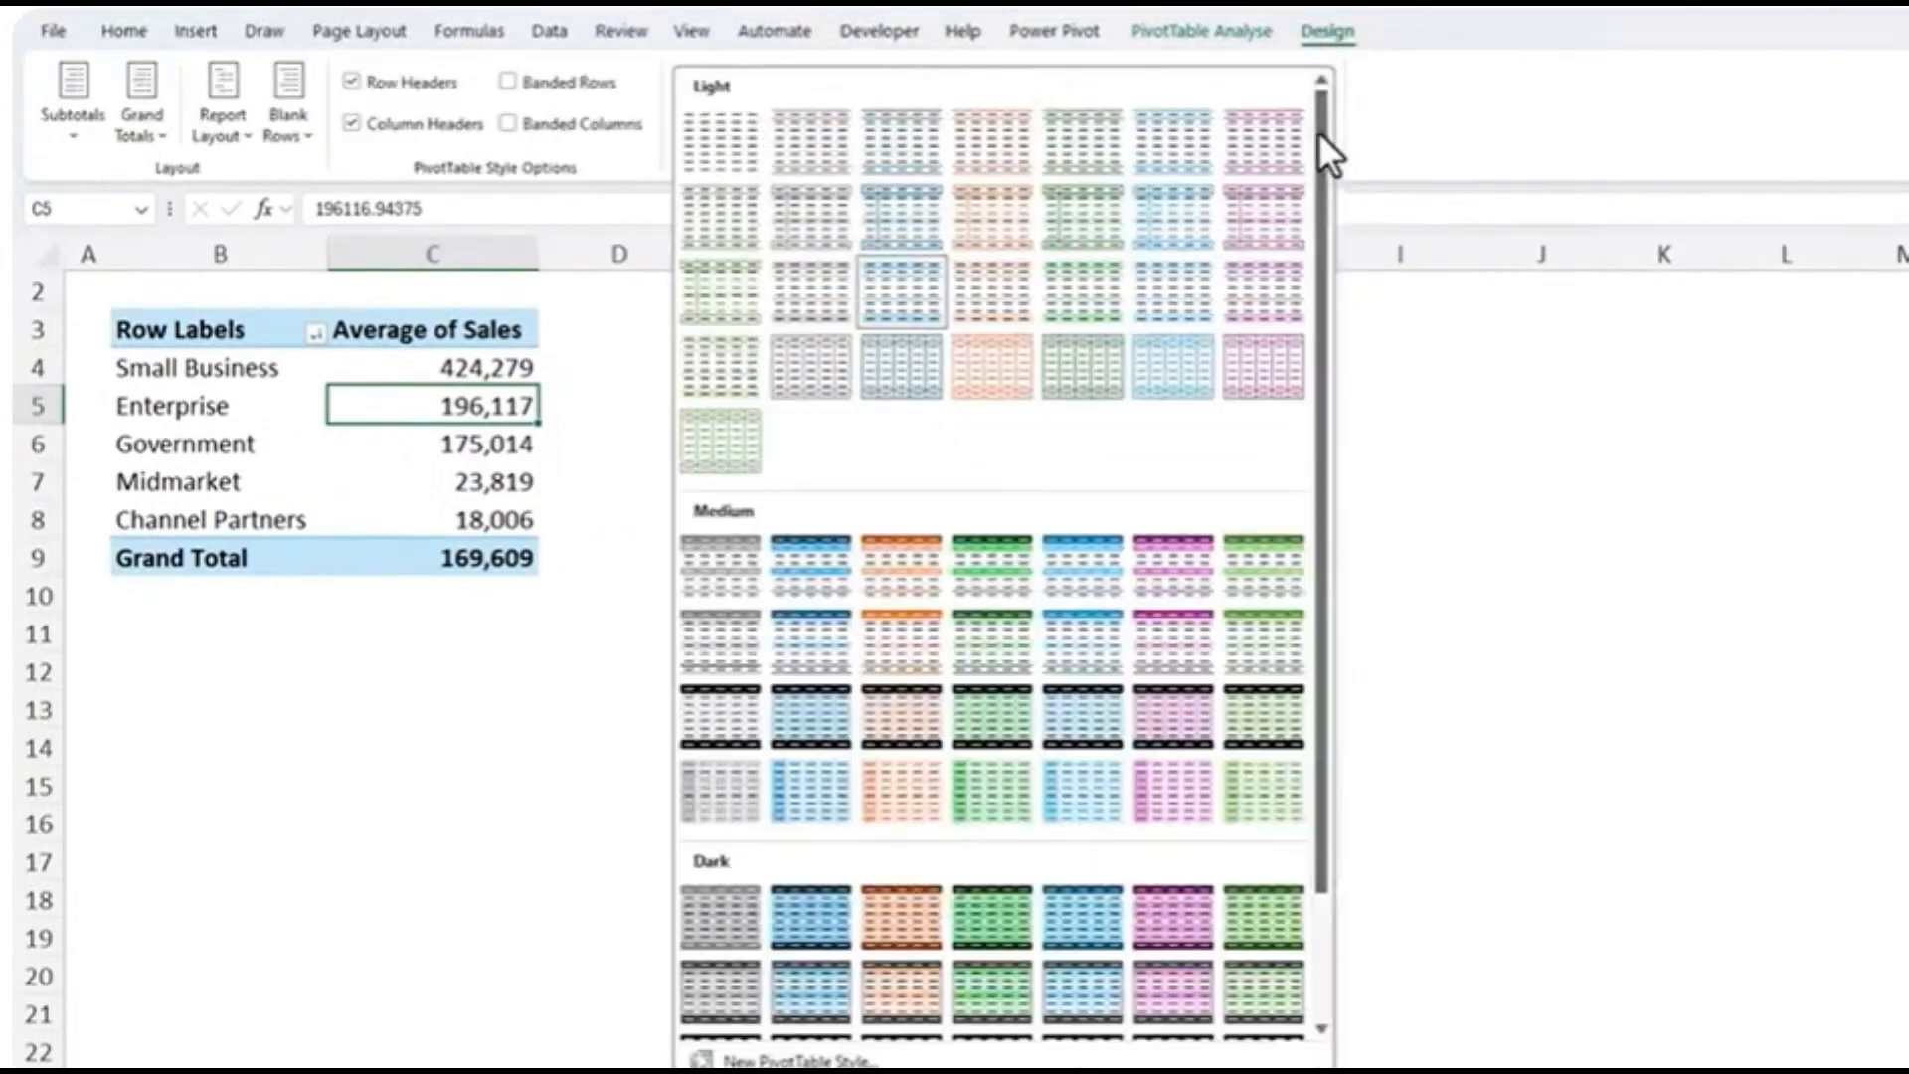
click(1340, 78)
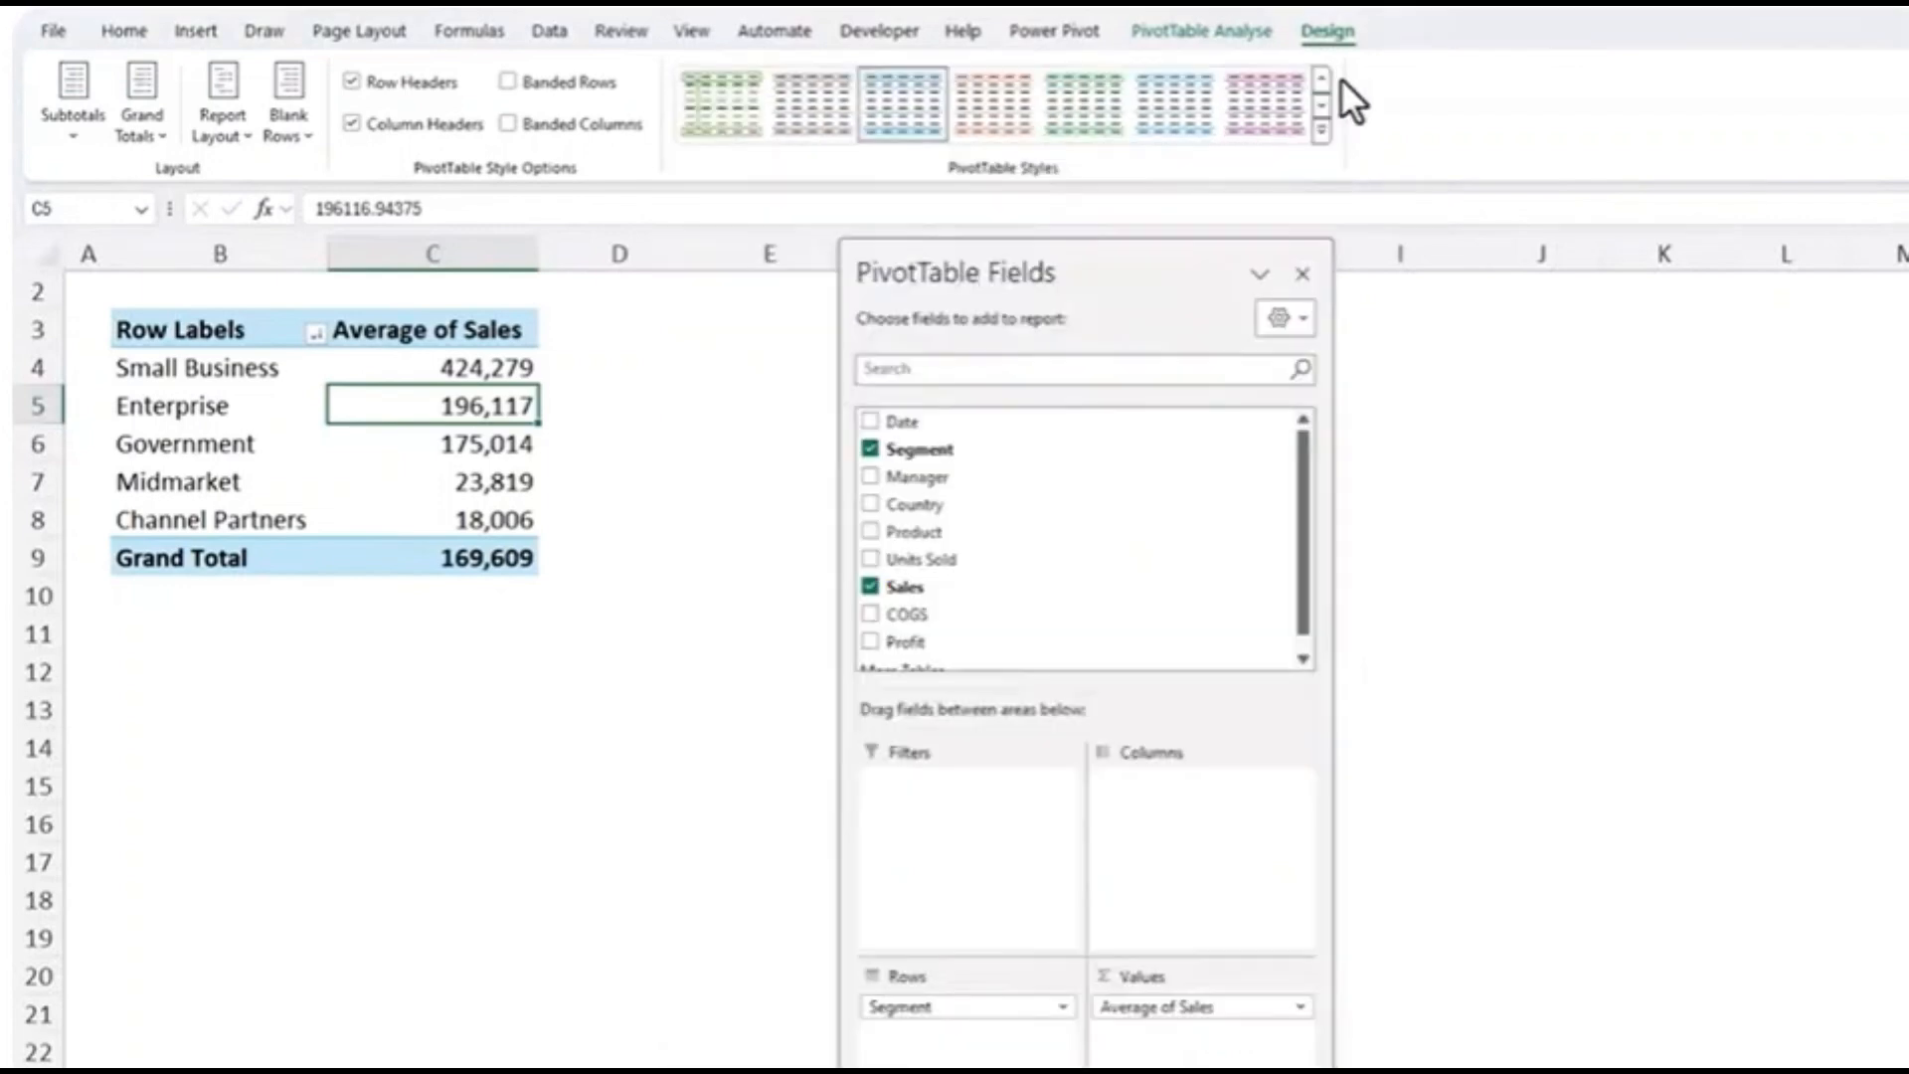
Insert a Country slicer for the PivotTable, place it beside the report from column D, and shorten it to 4.83 cm high
click(1147, 34)
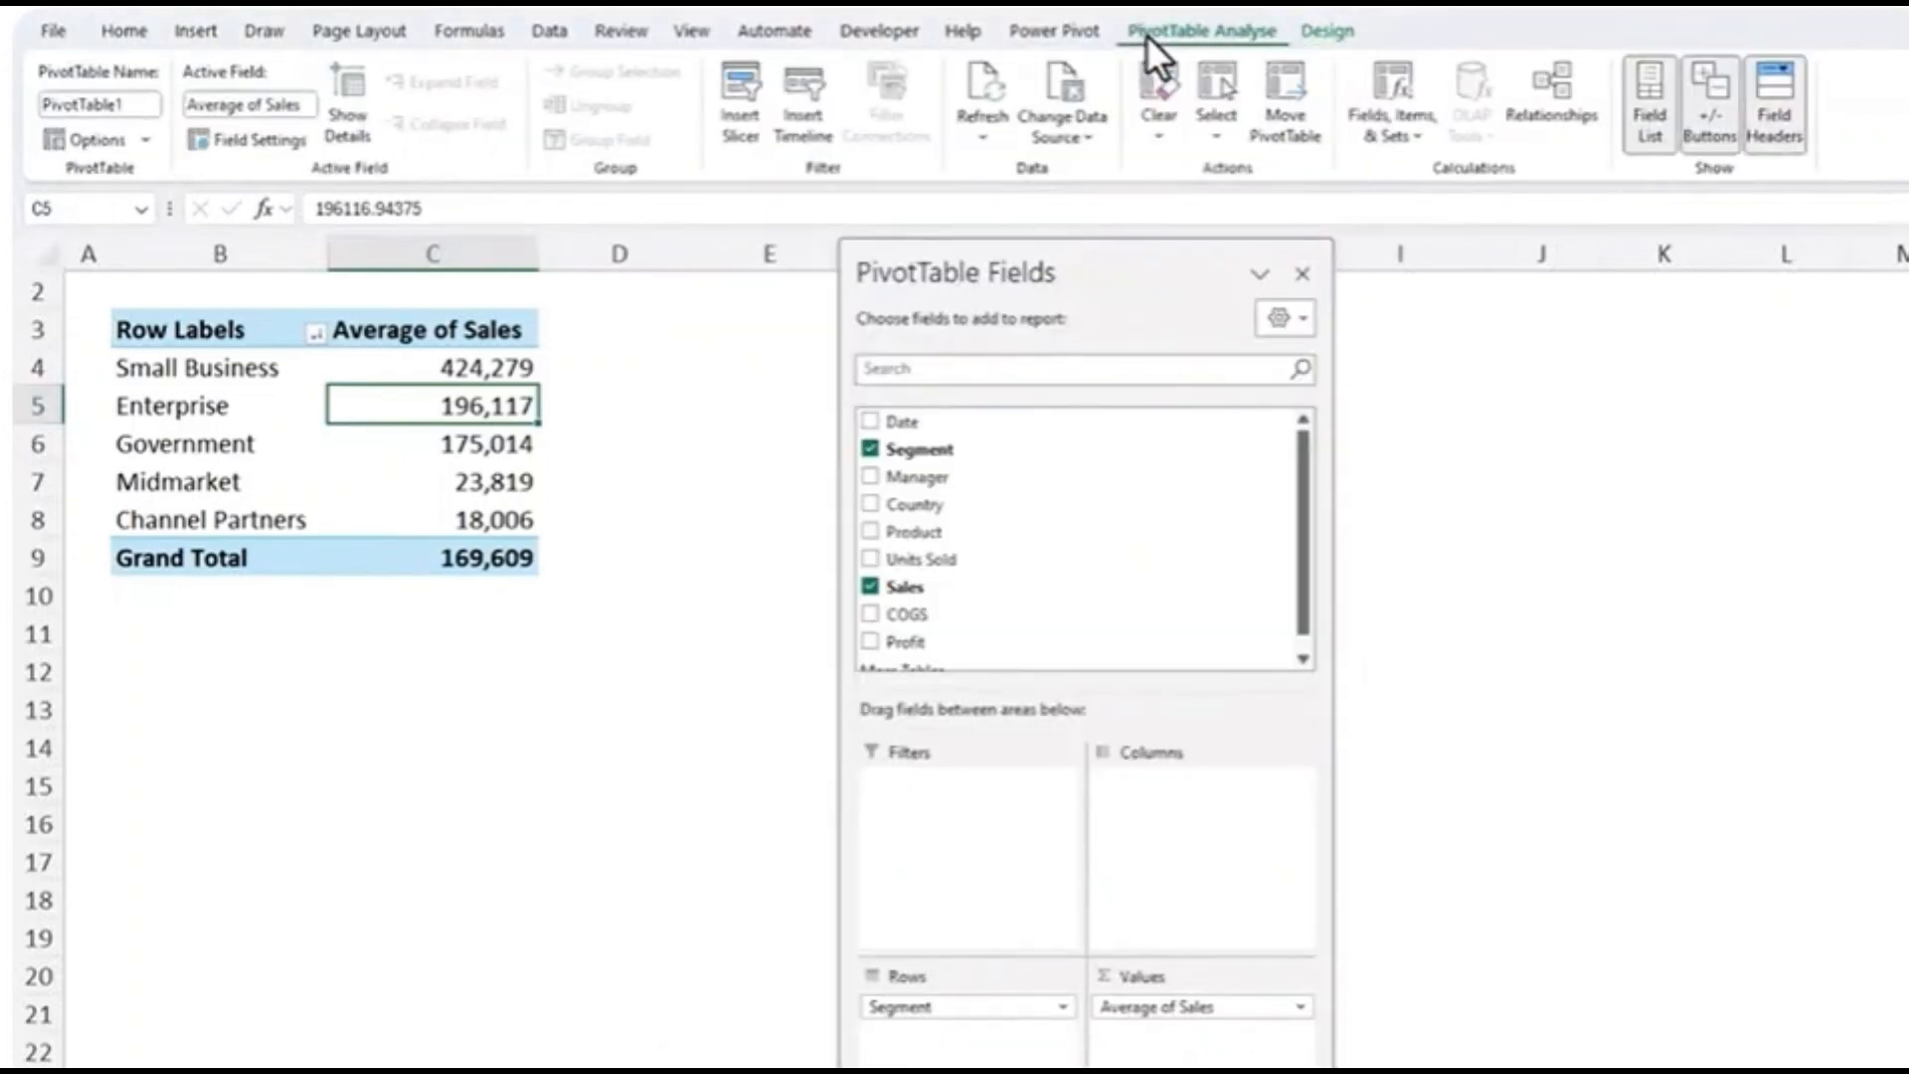
click(732, 128)
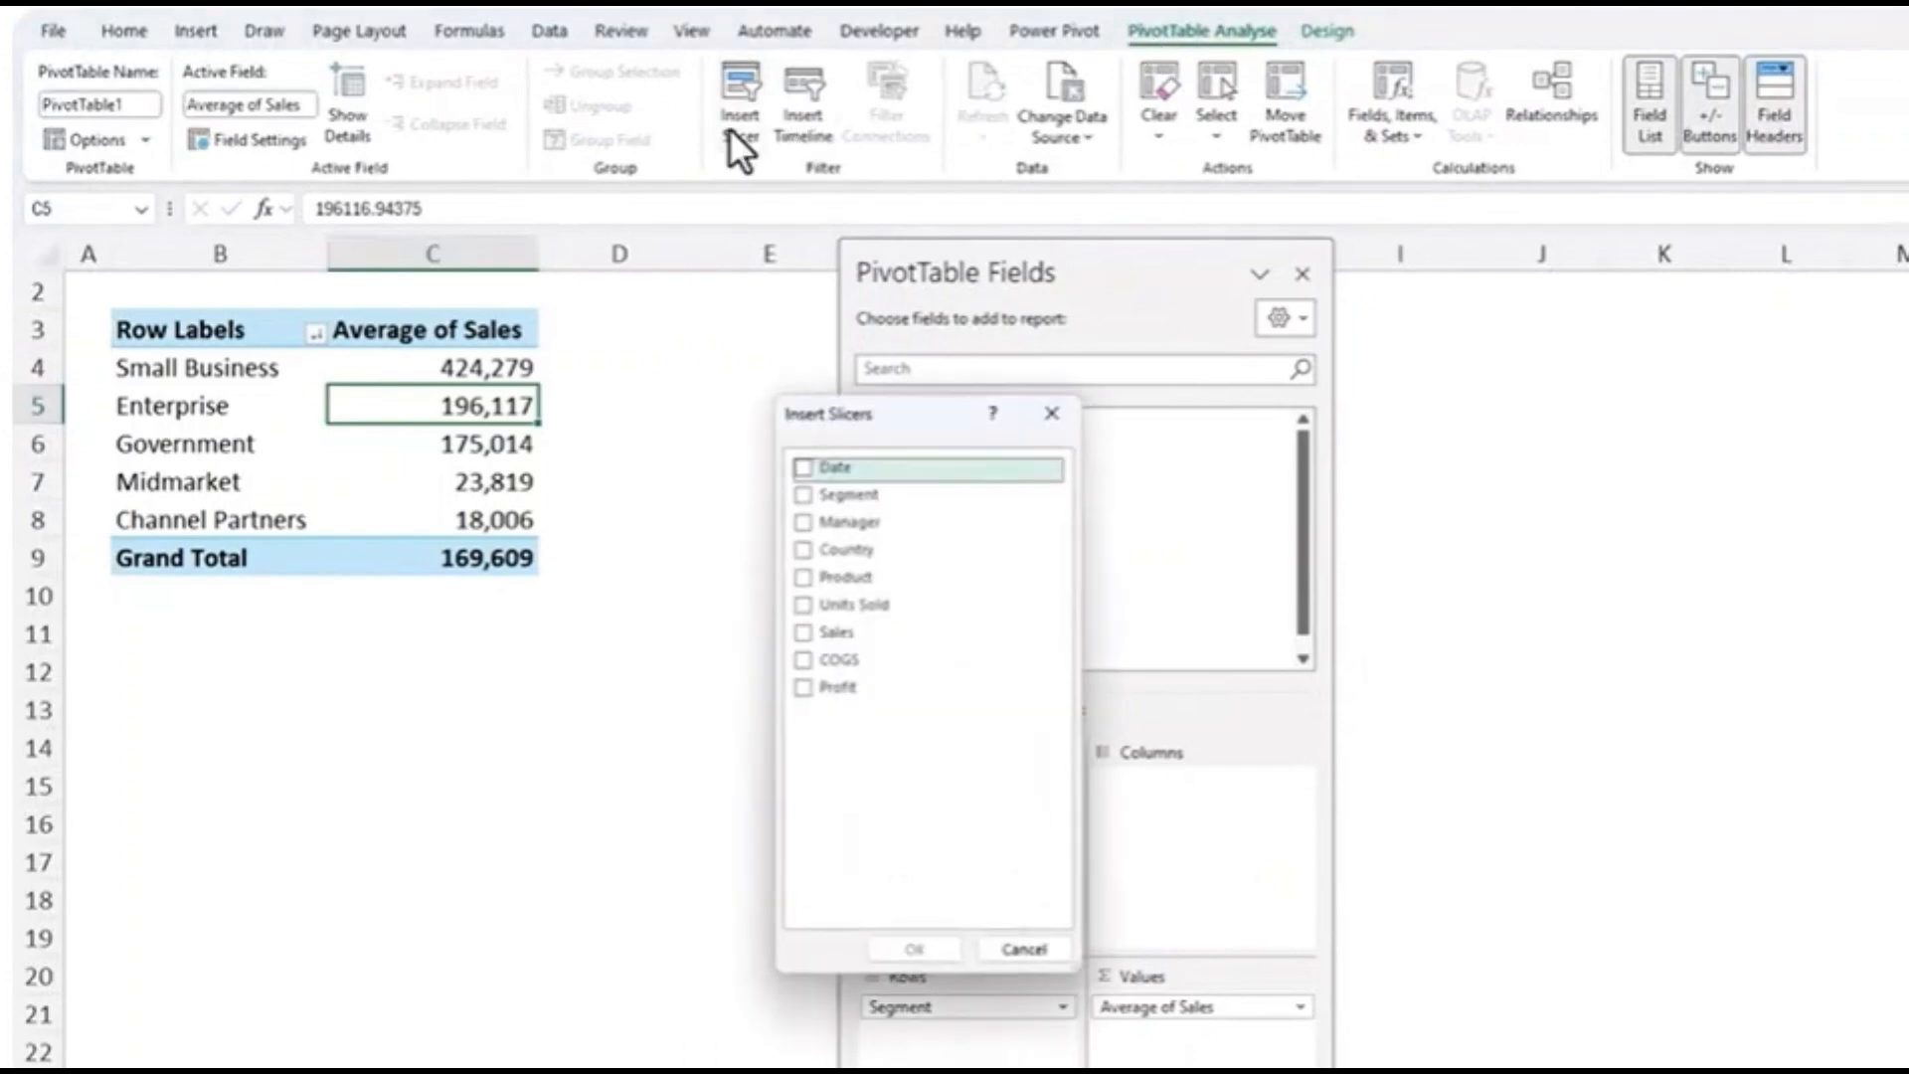
click(804, 552)
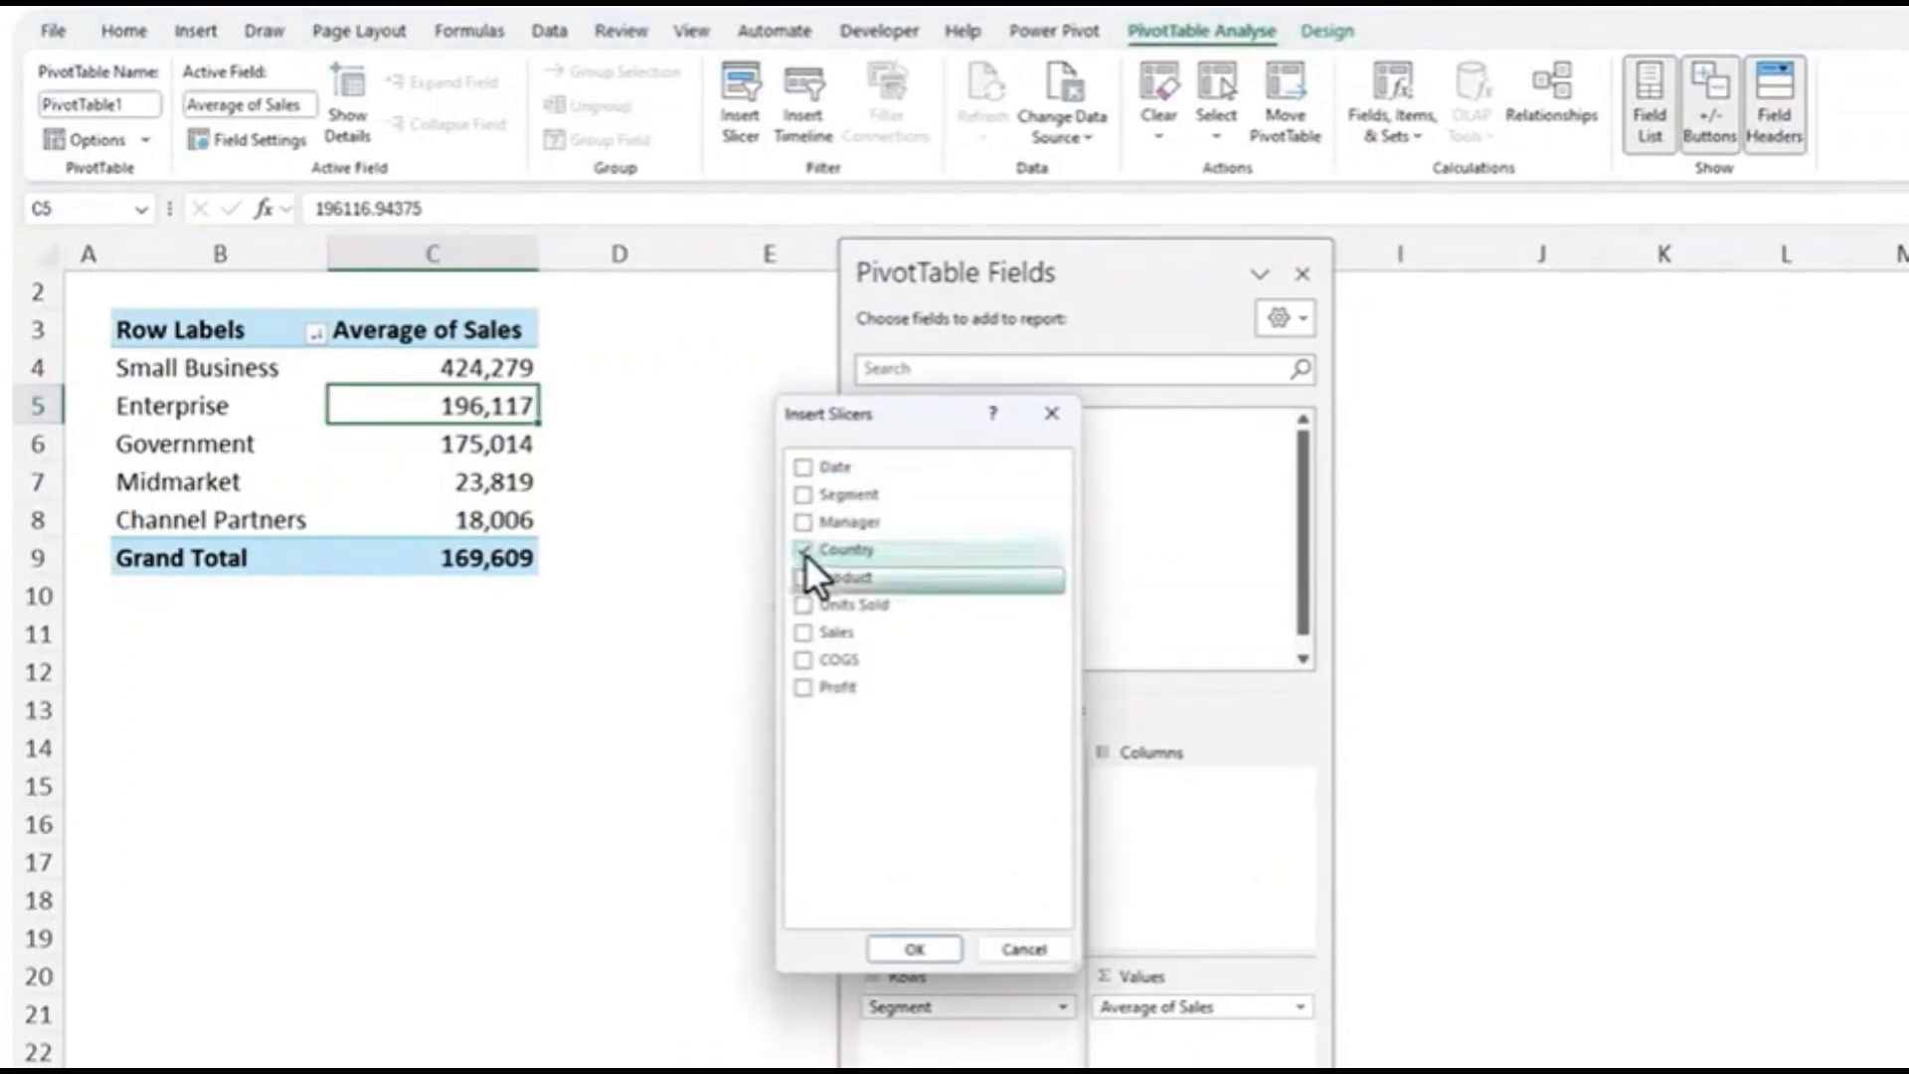
click(885, 952)
drag(1194, 554, 688, 320)
drag(800, 810, 797, 686)
Filter the PivotTable with the Country slicer to Canada alone, and switch the selection to France, Germany and Mexico together
click(788, 398)
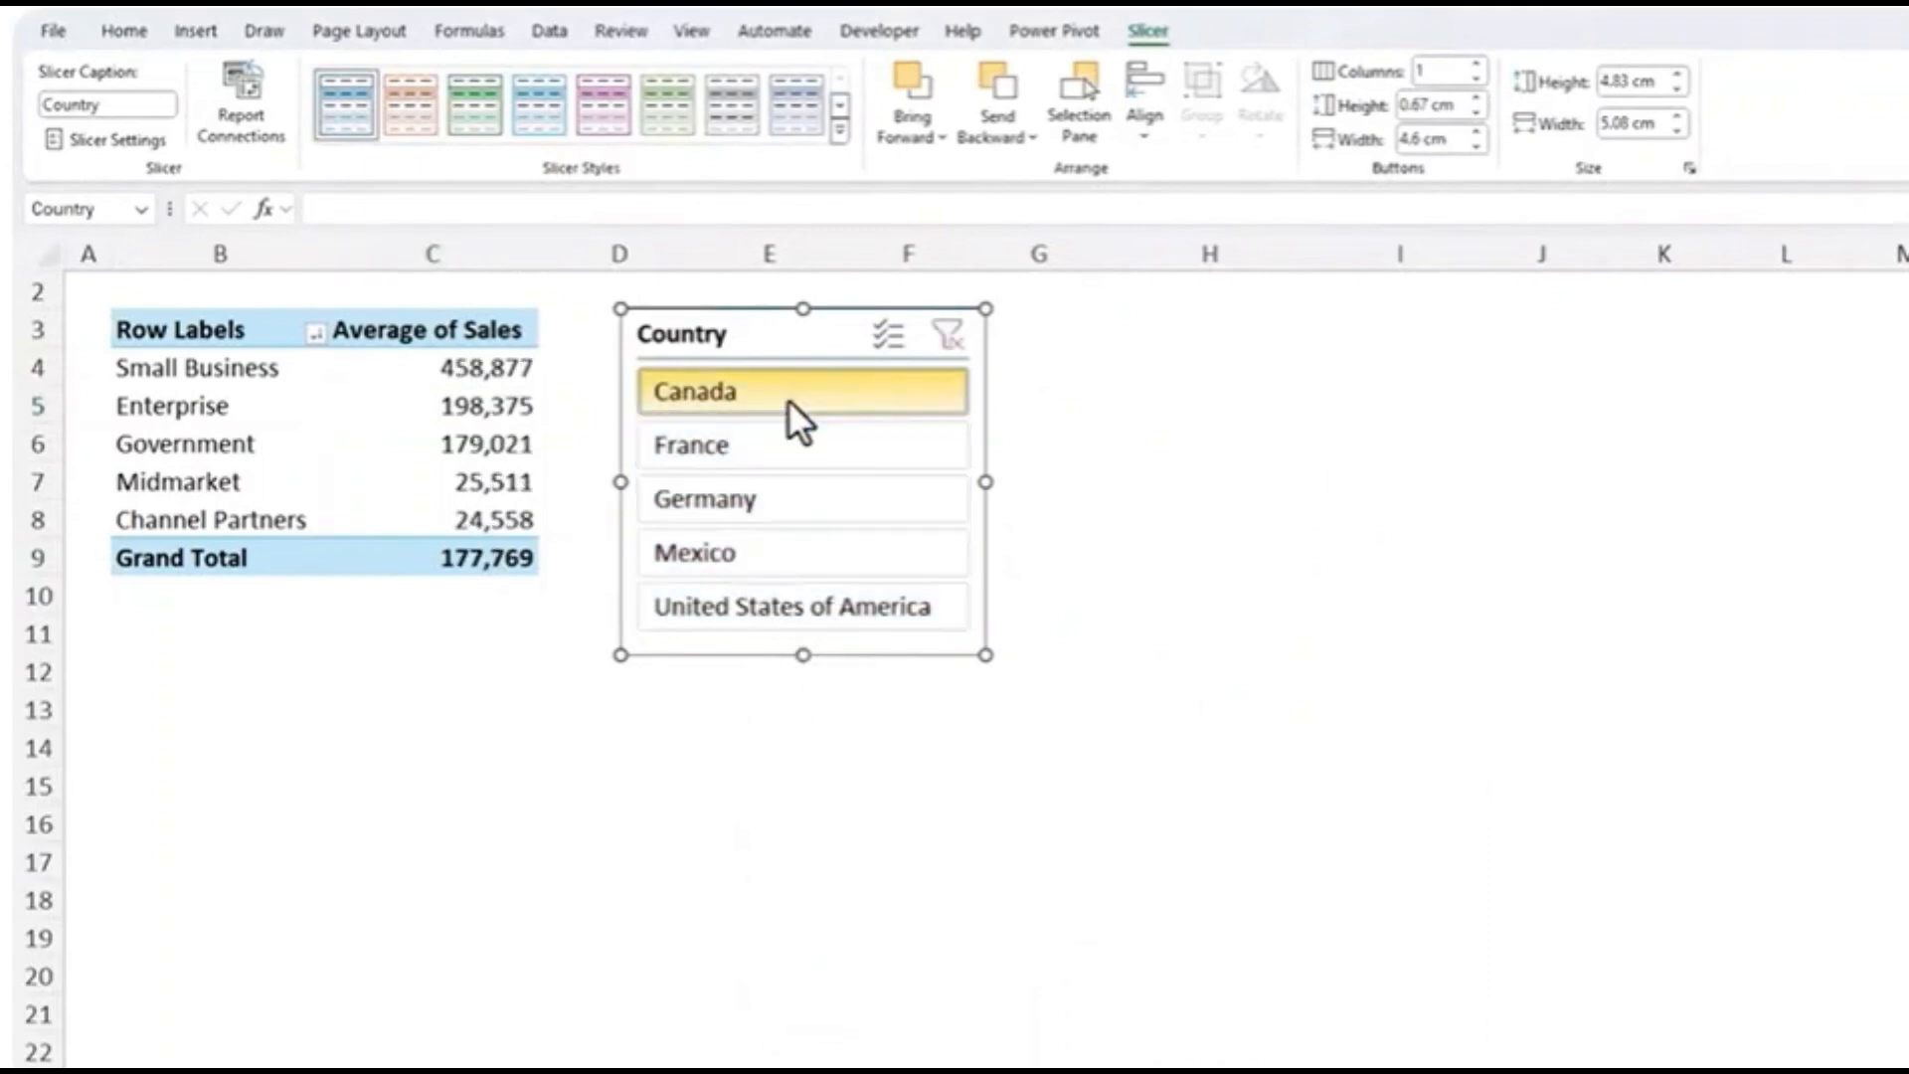
click(780, 441)
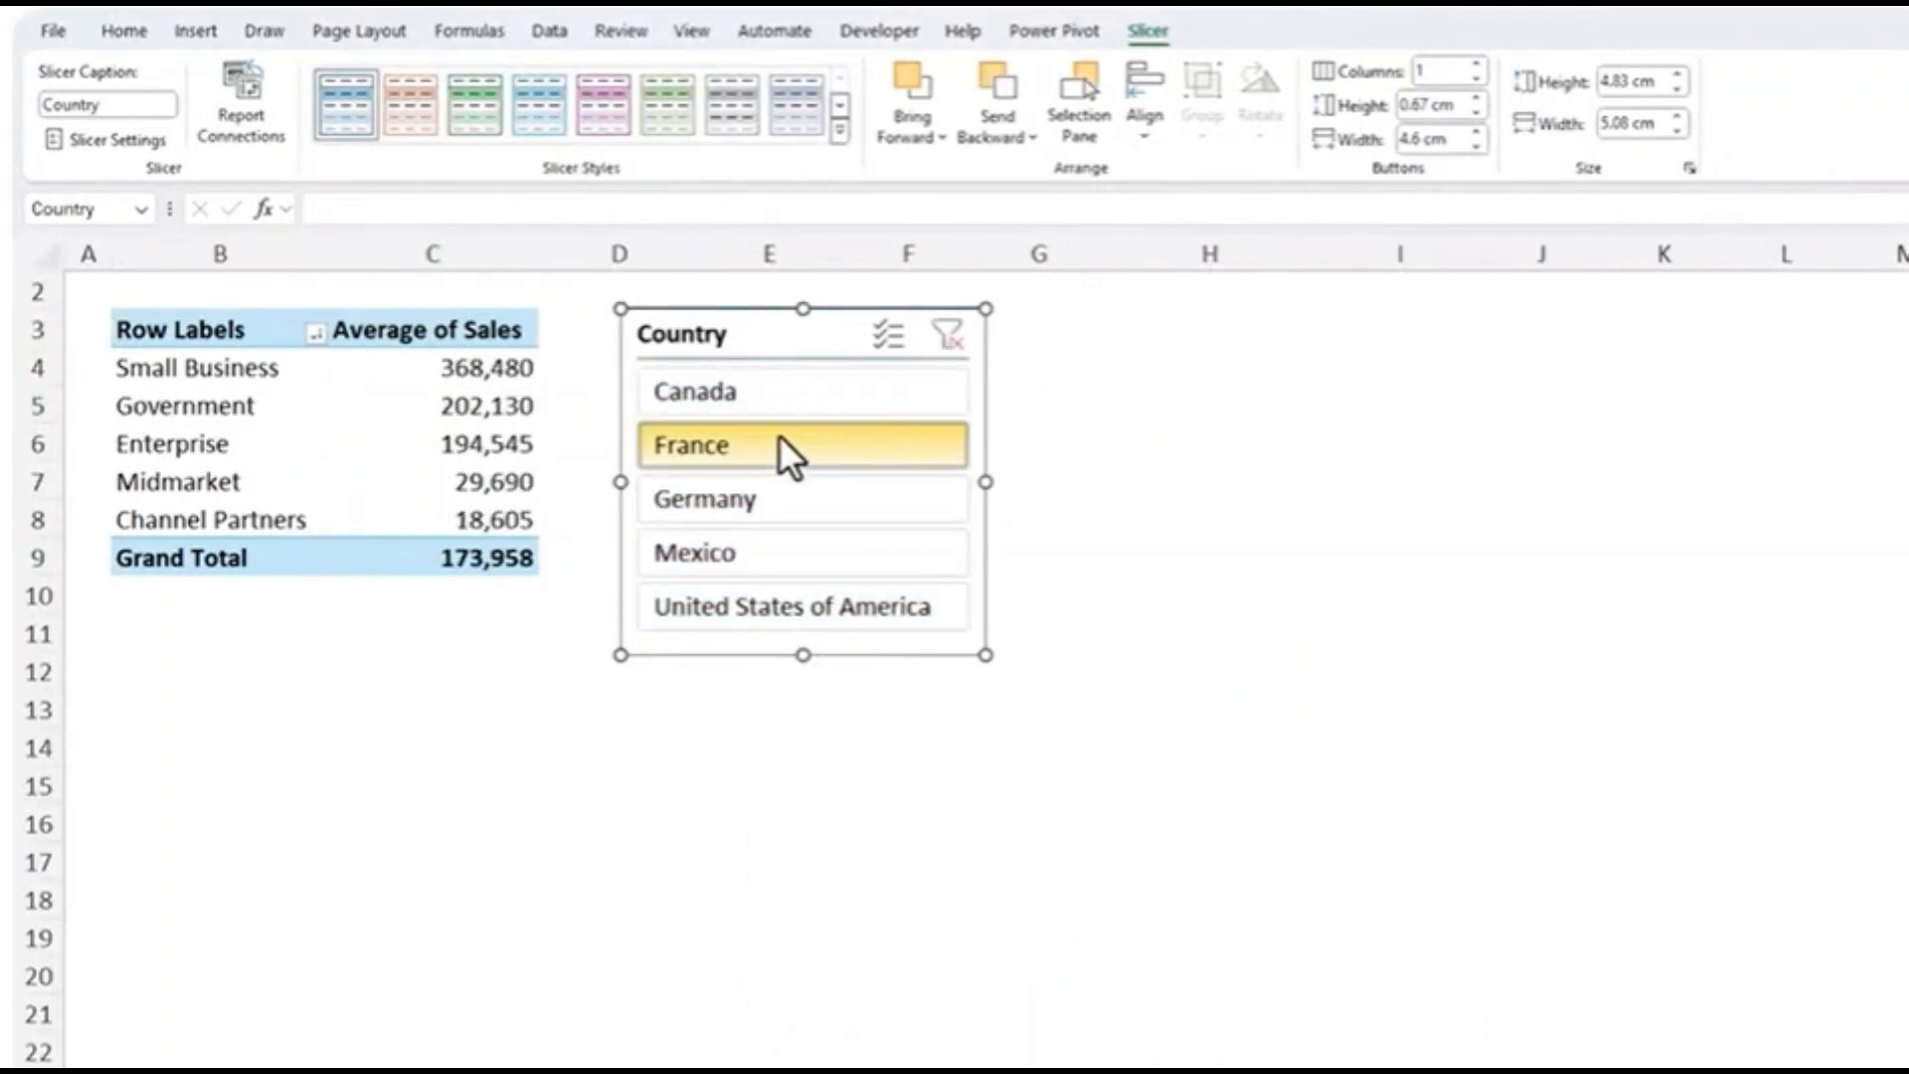
ctrl+click(785, 493)
ctrl+click(762, 546)
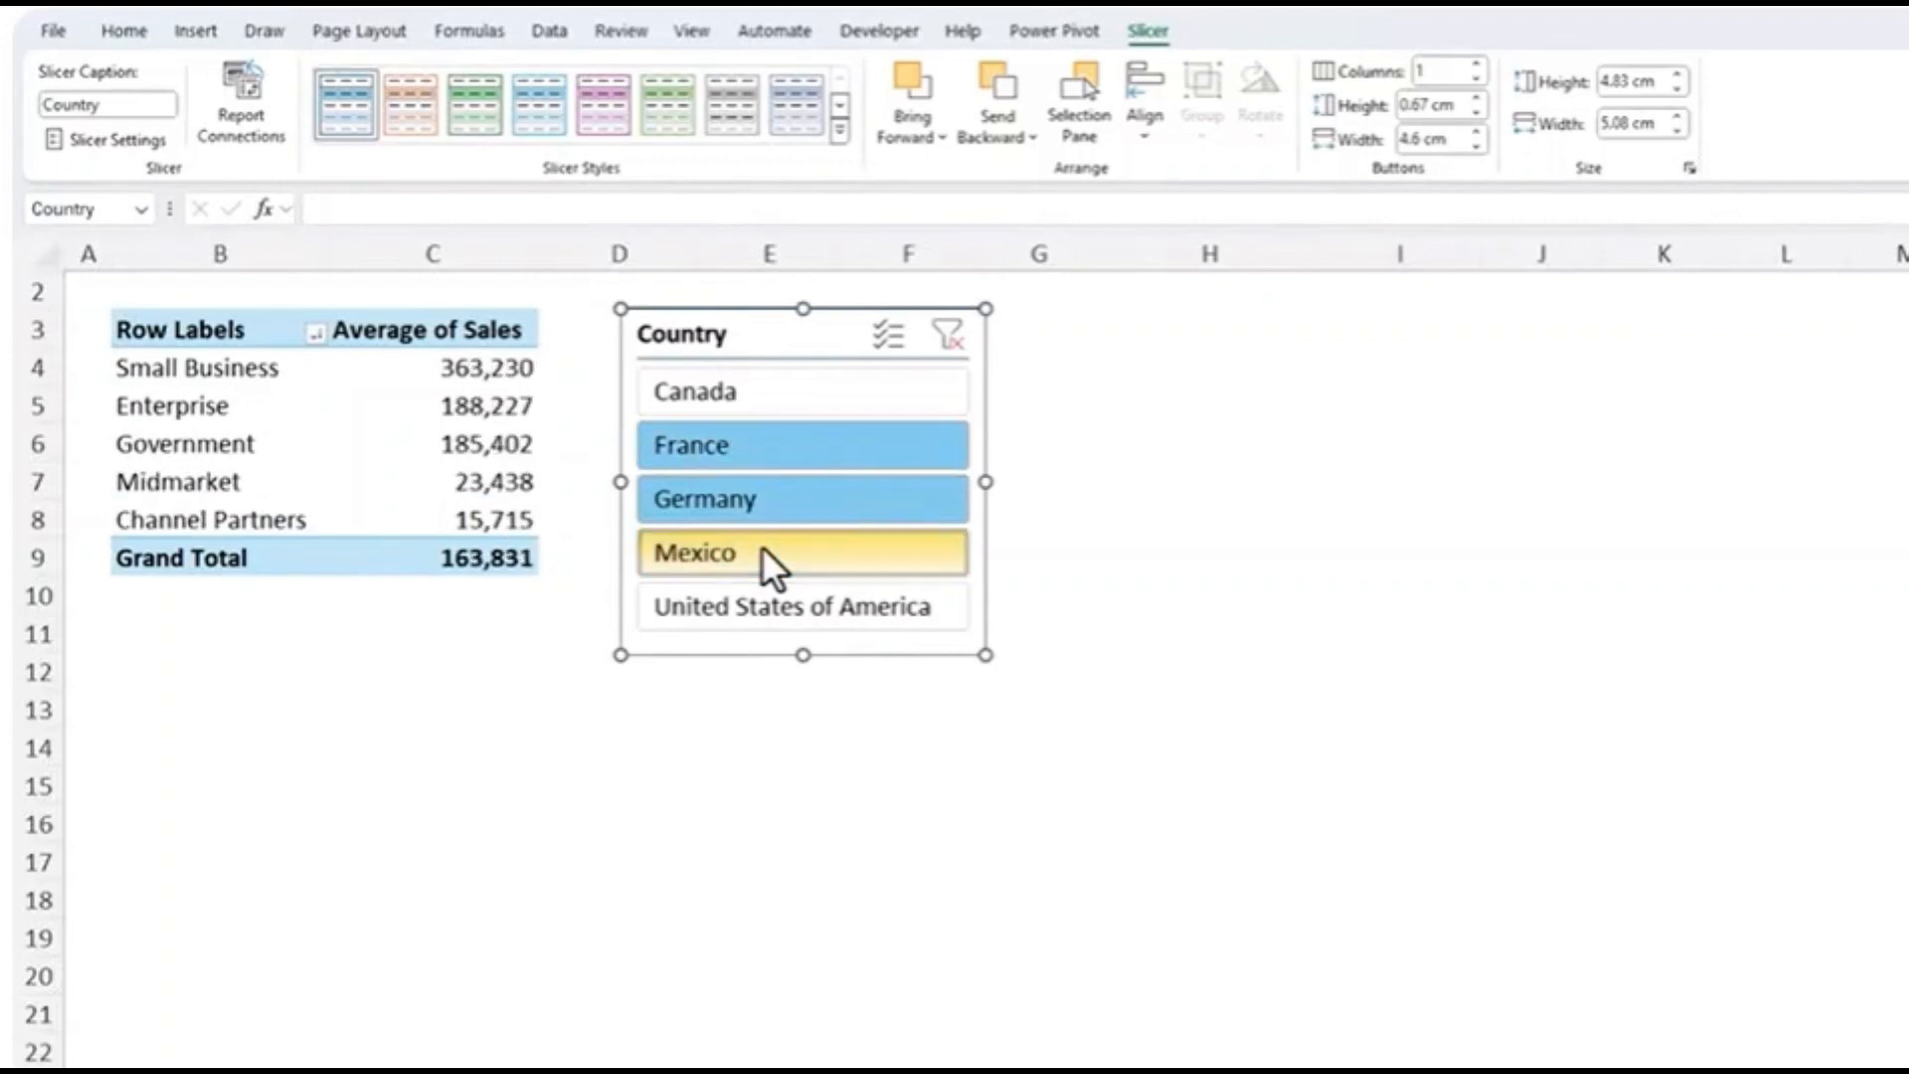
Change the Country slicer selection to Canada and United States of America together
click(749, 397)
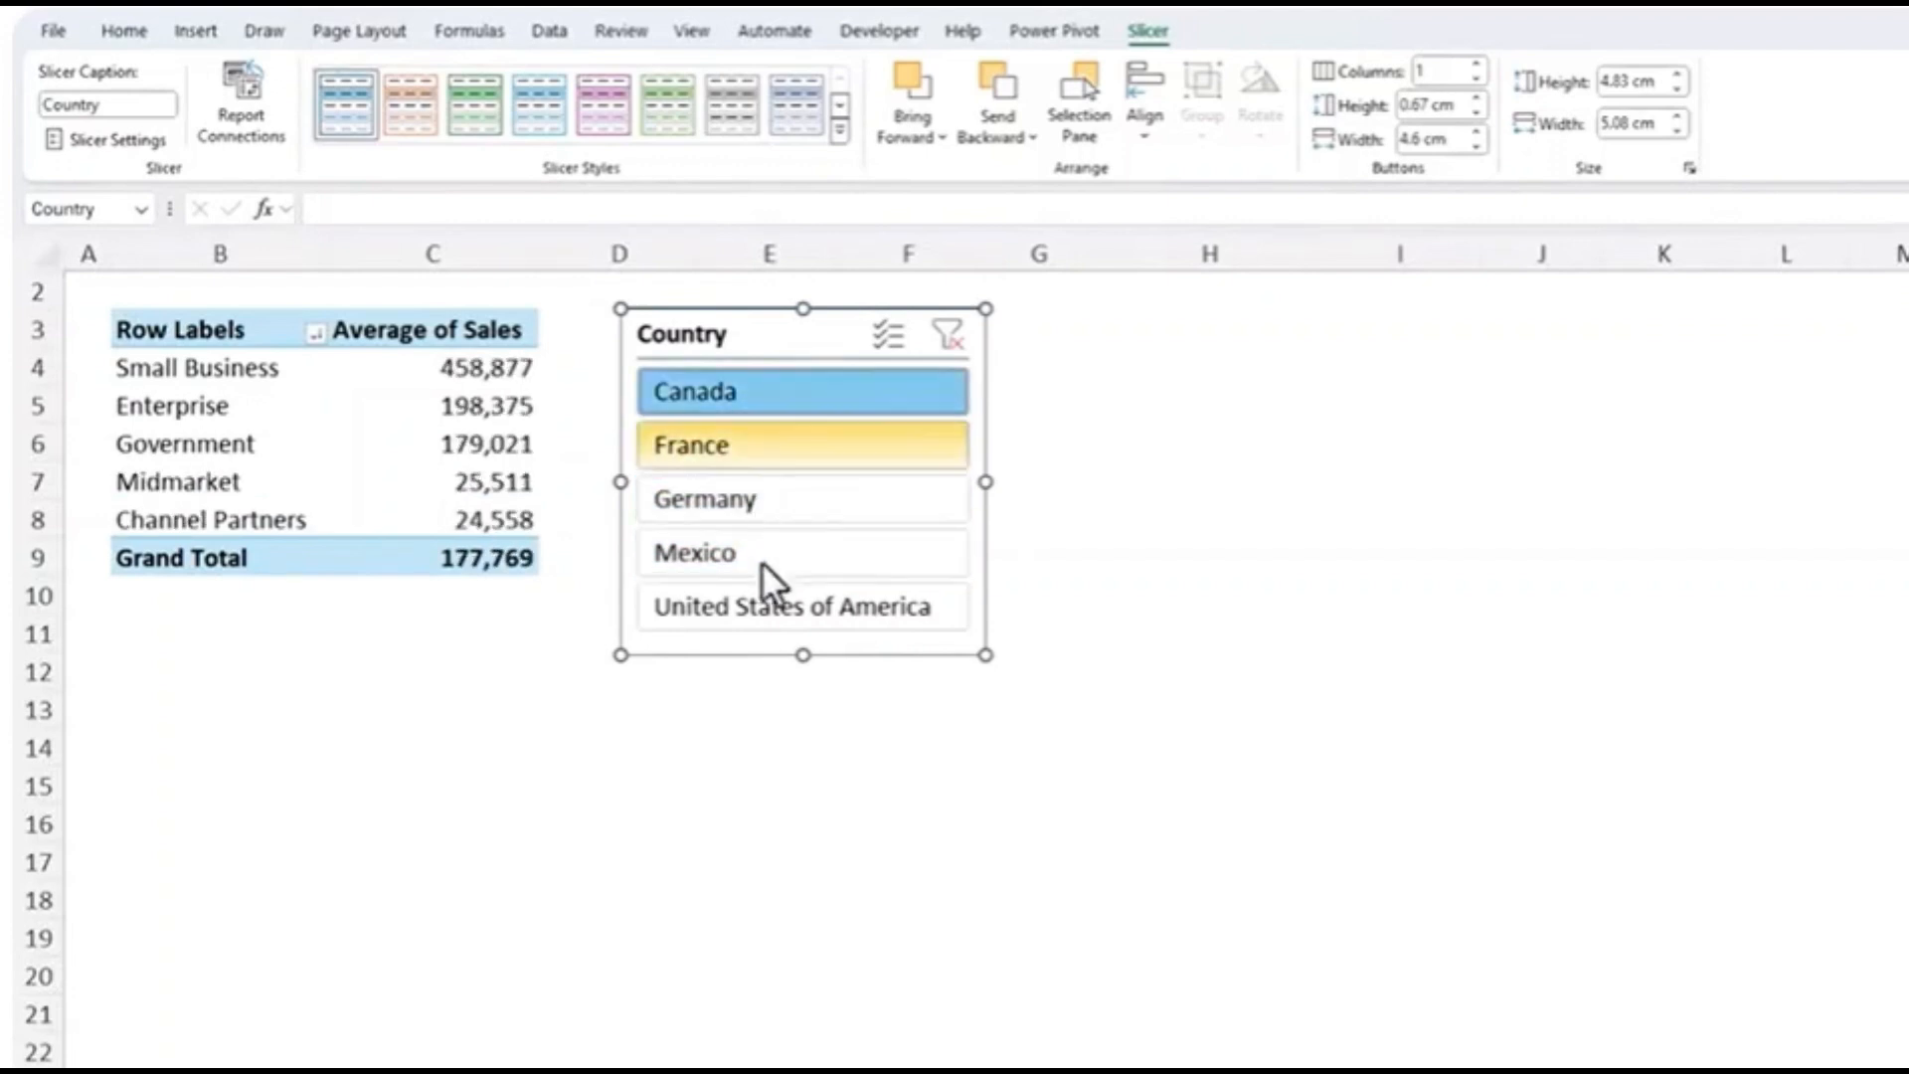
ctrl+click(766, 599)
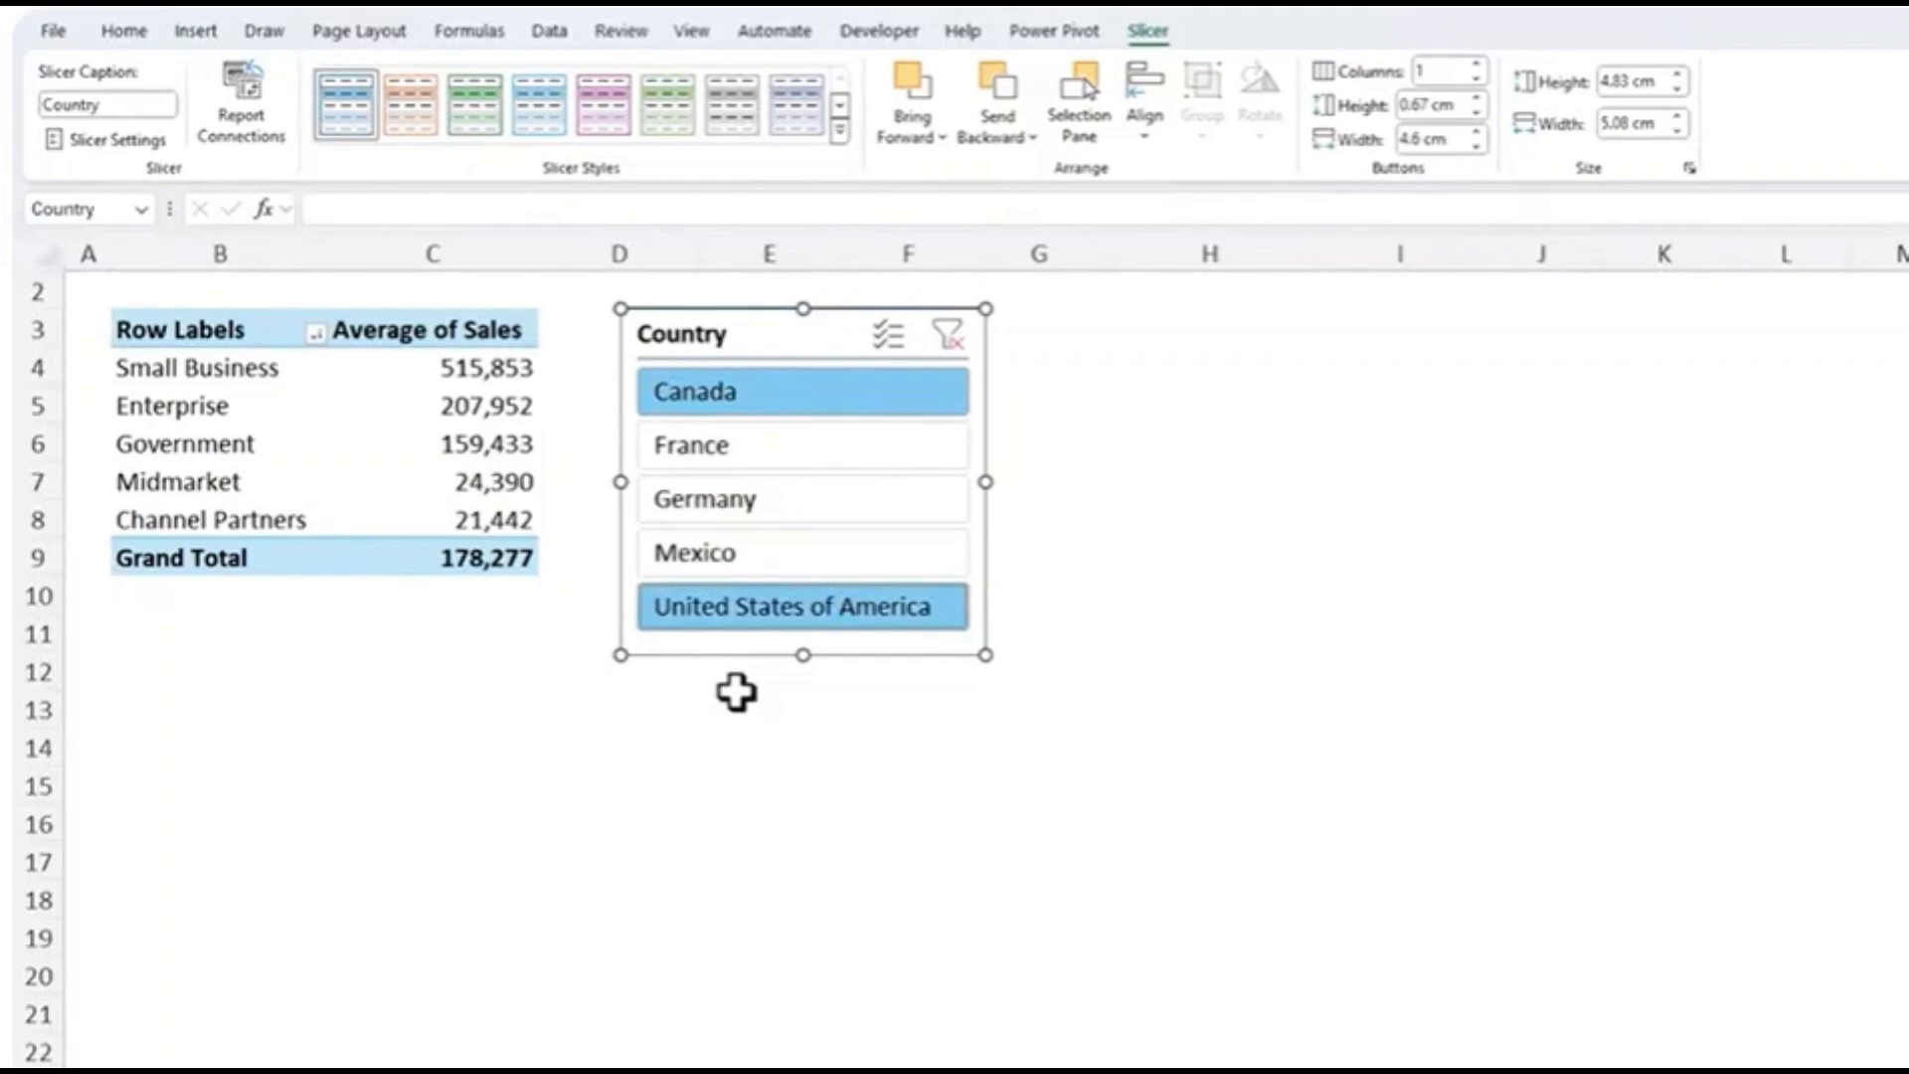
Check the source records on the Data sheet, return to the PivotTables sheet and refresh the PivotTable
click(376, 481)
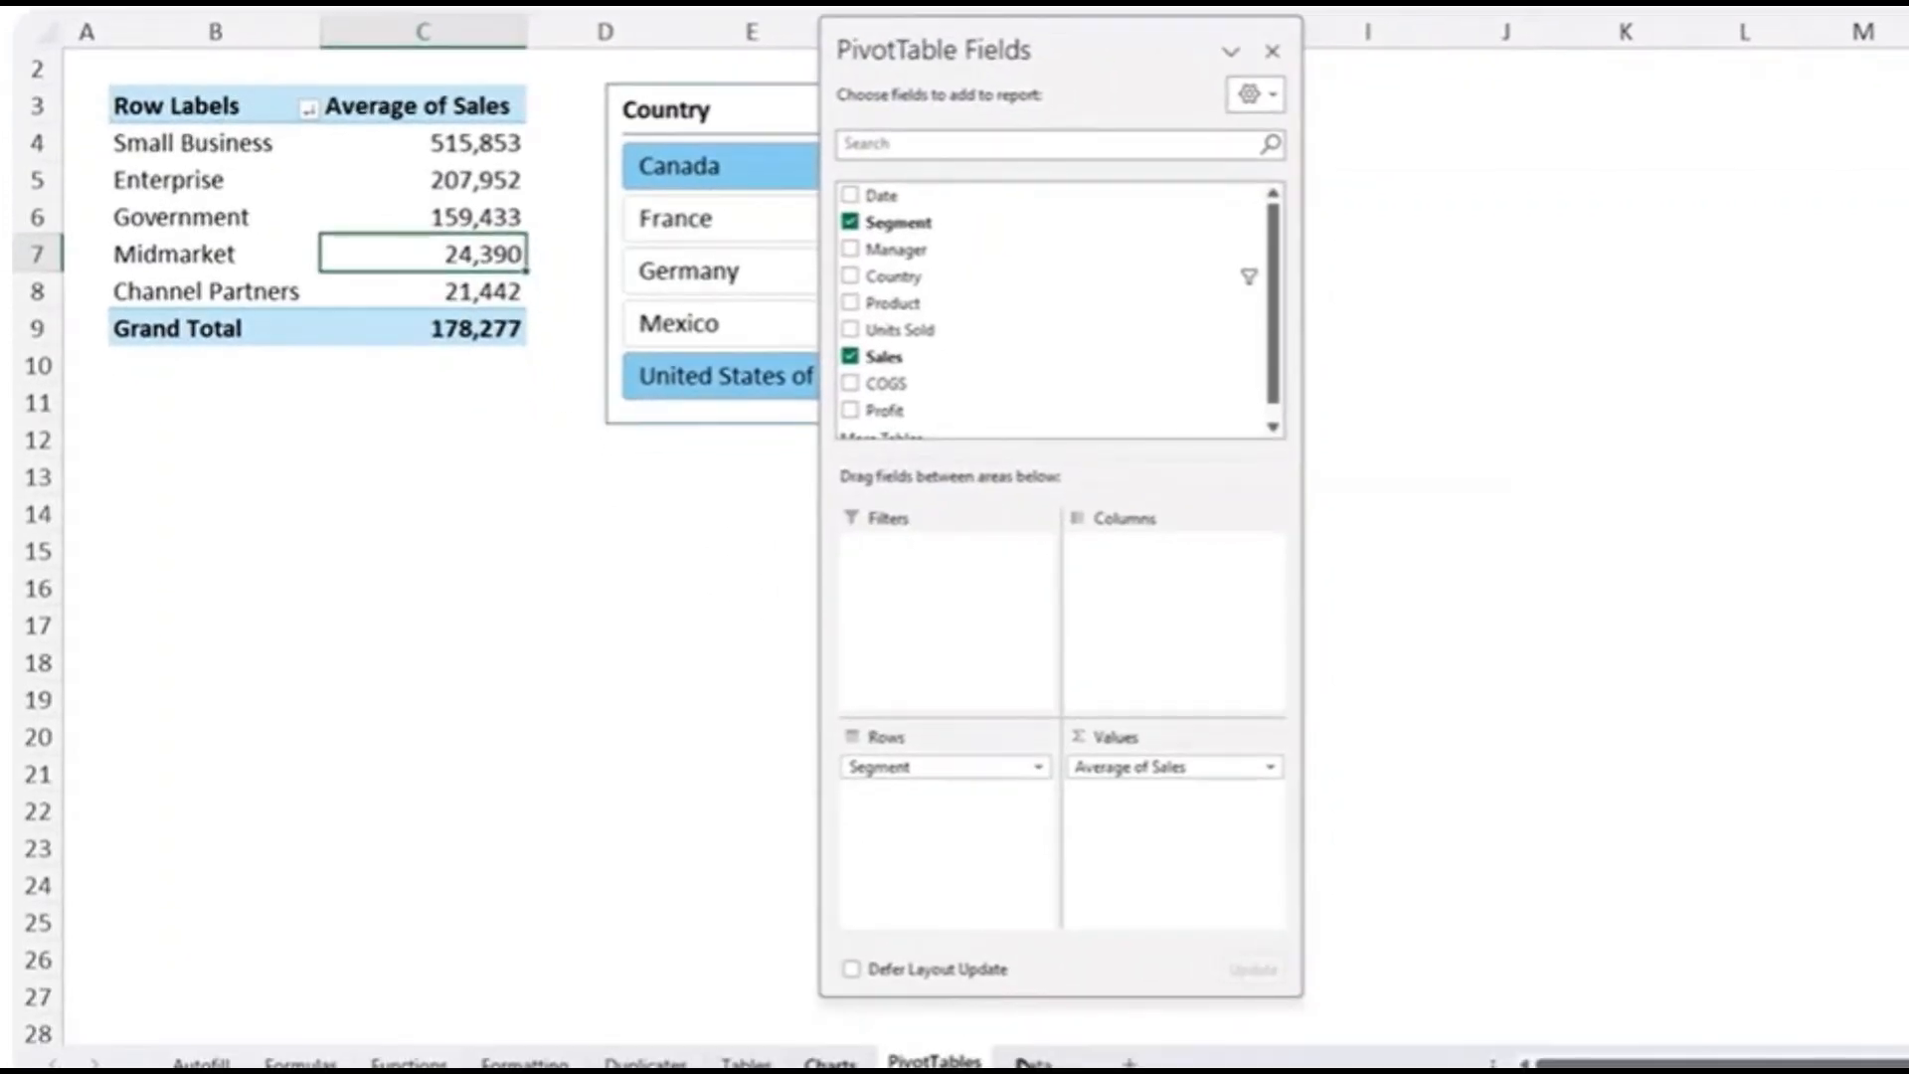
click(1033, 1062)
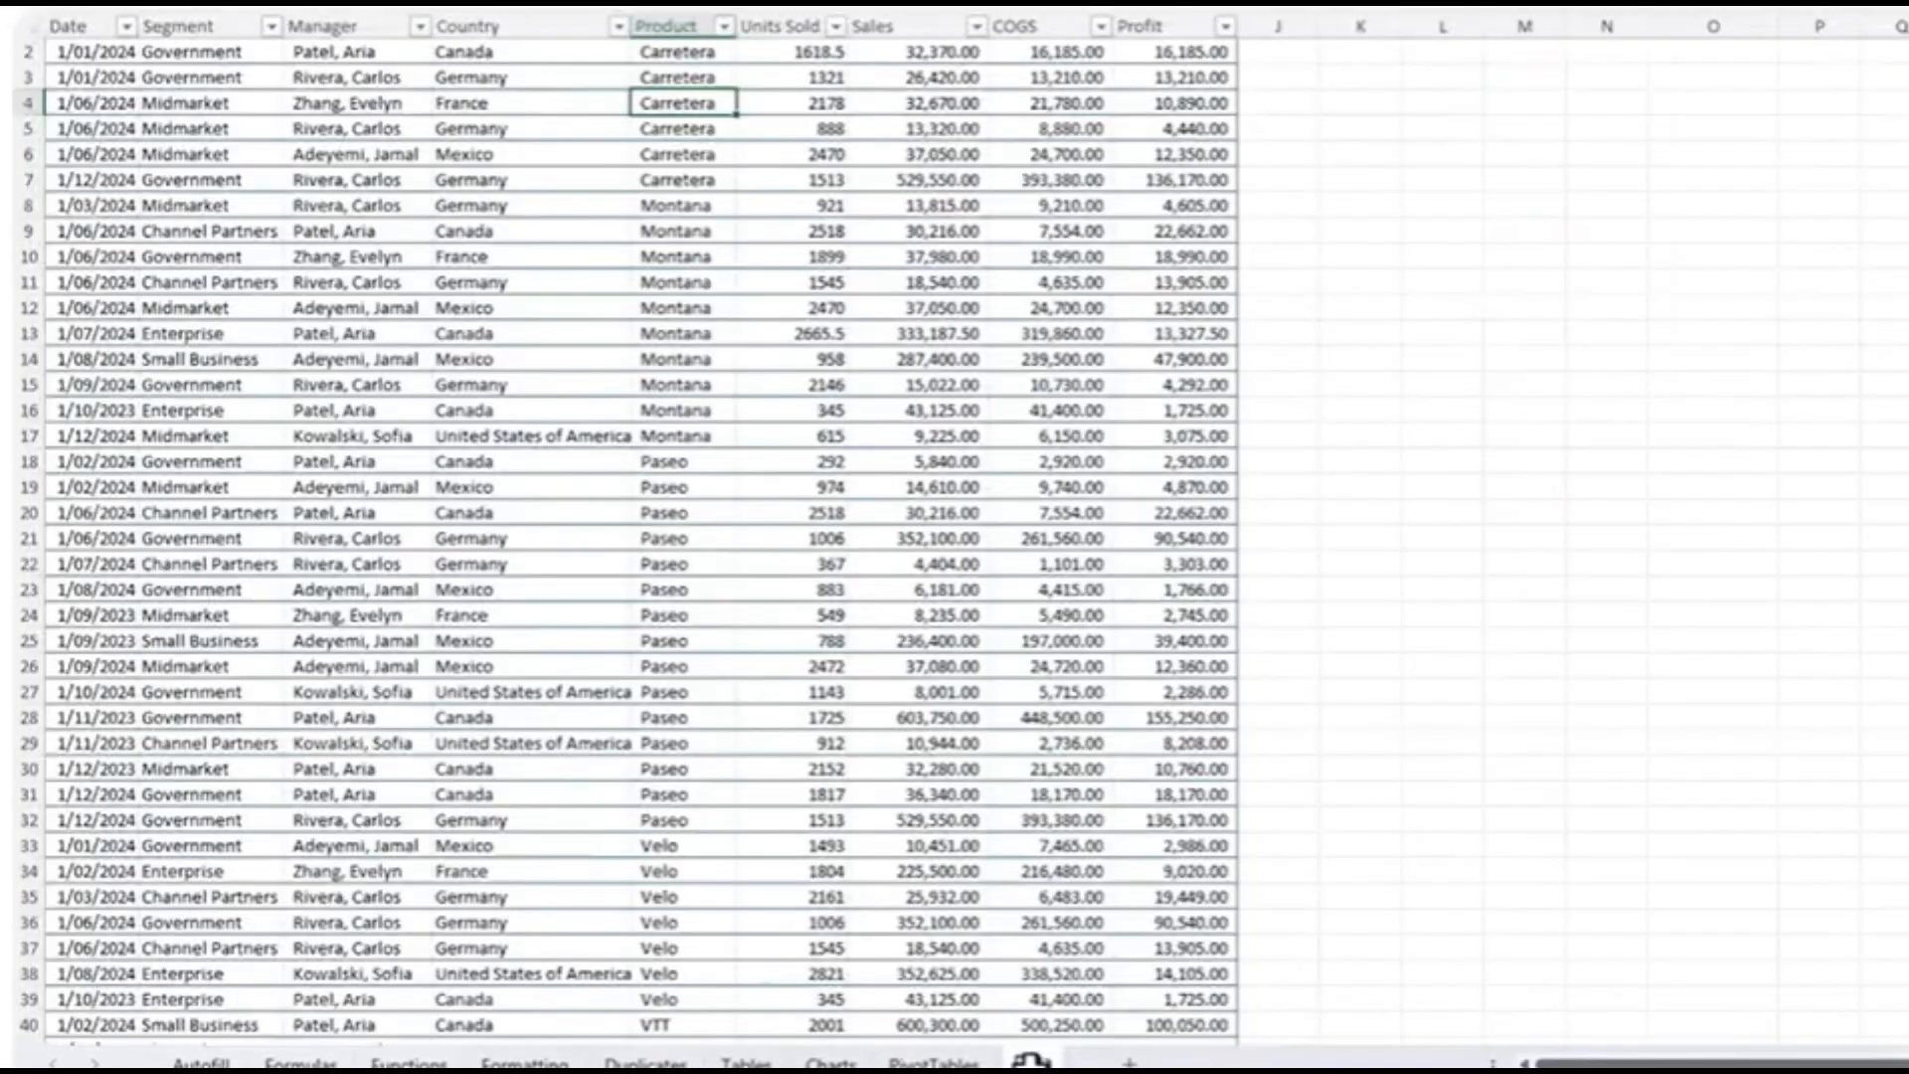
click(935, 1062)
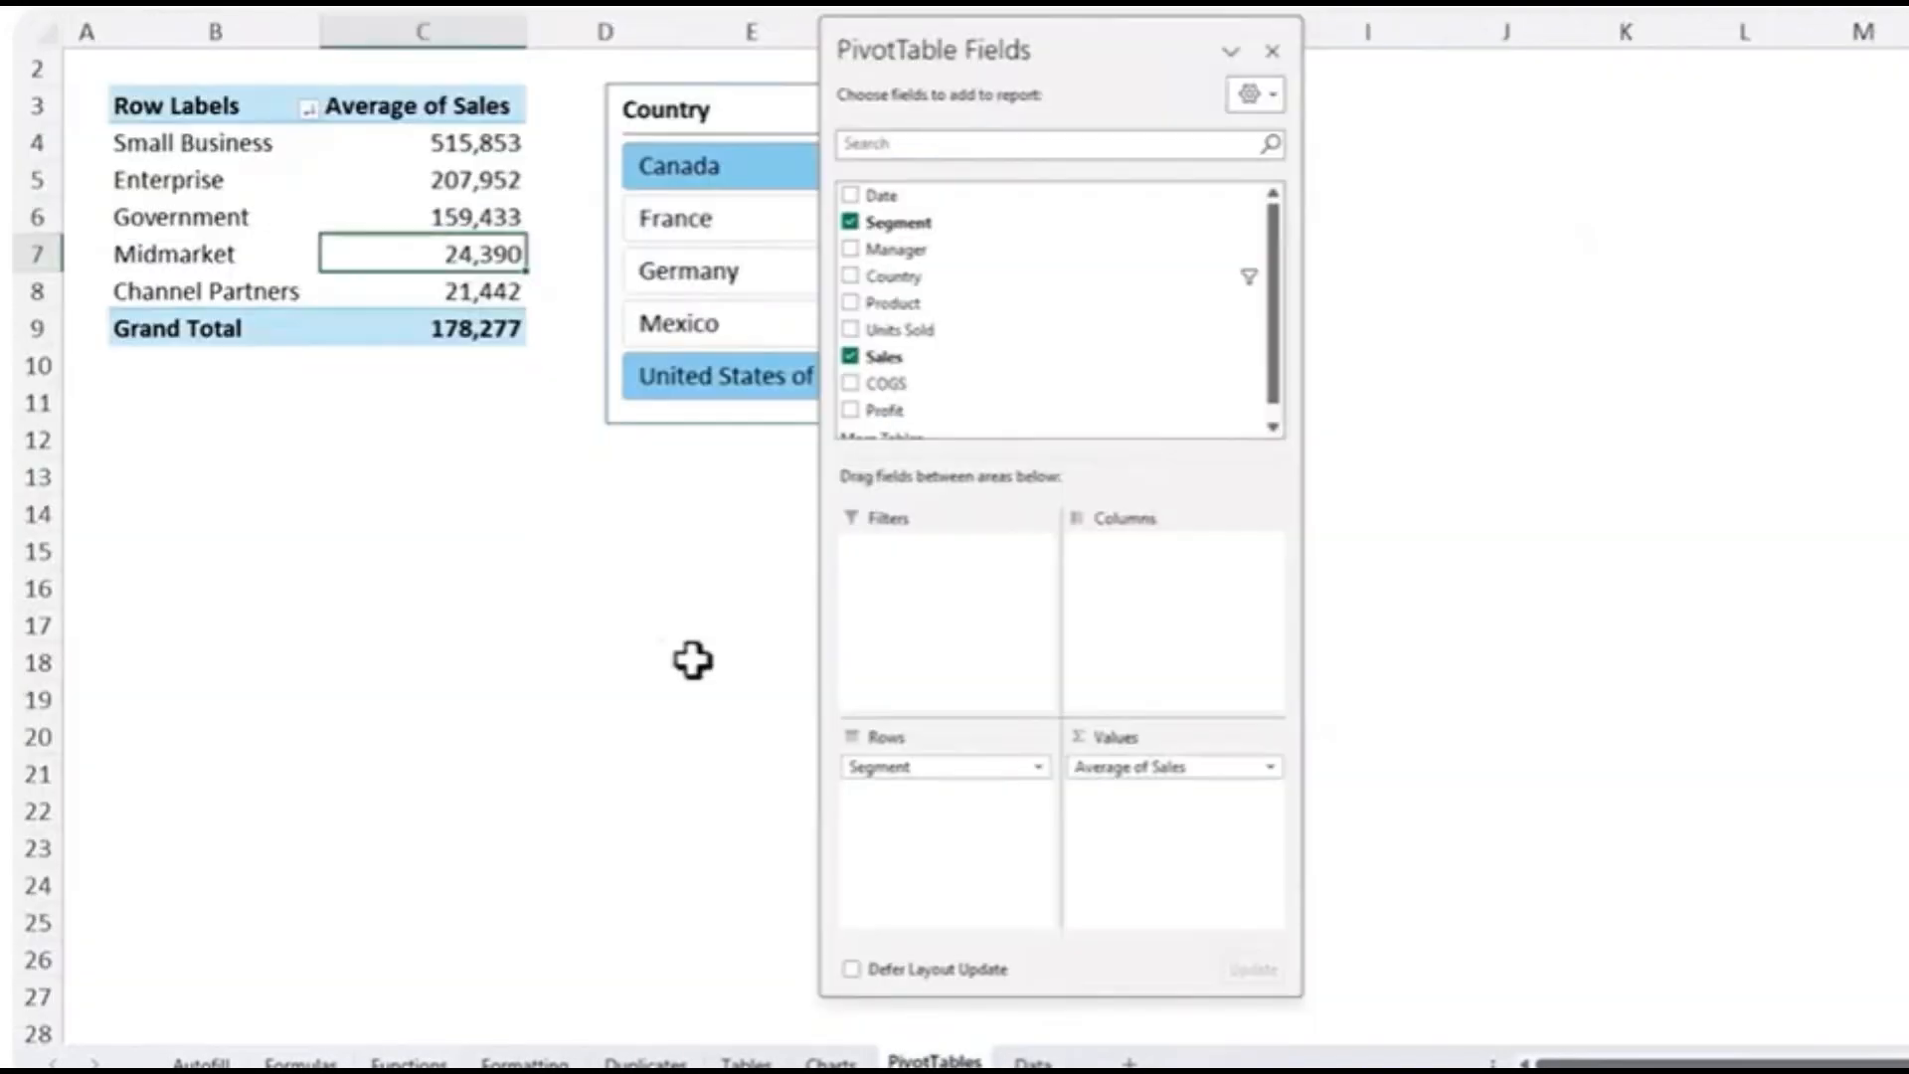
right_click(448, 253)
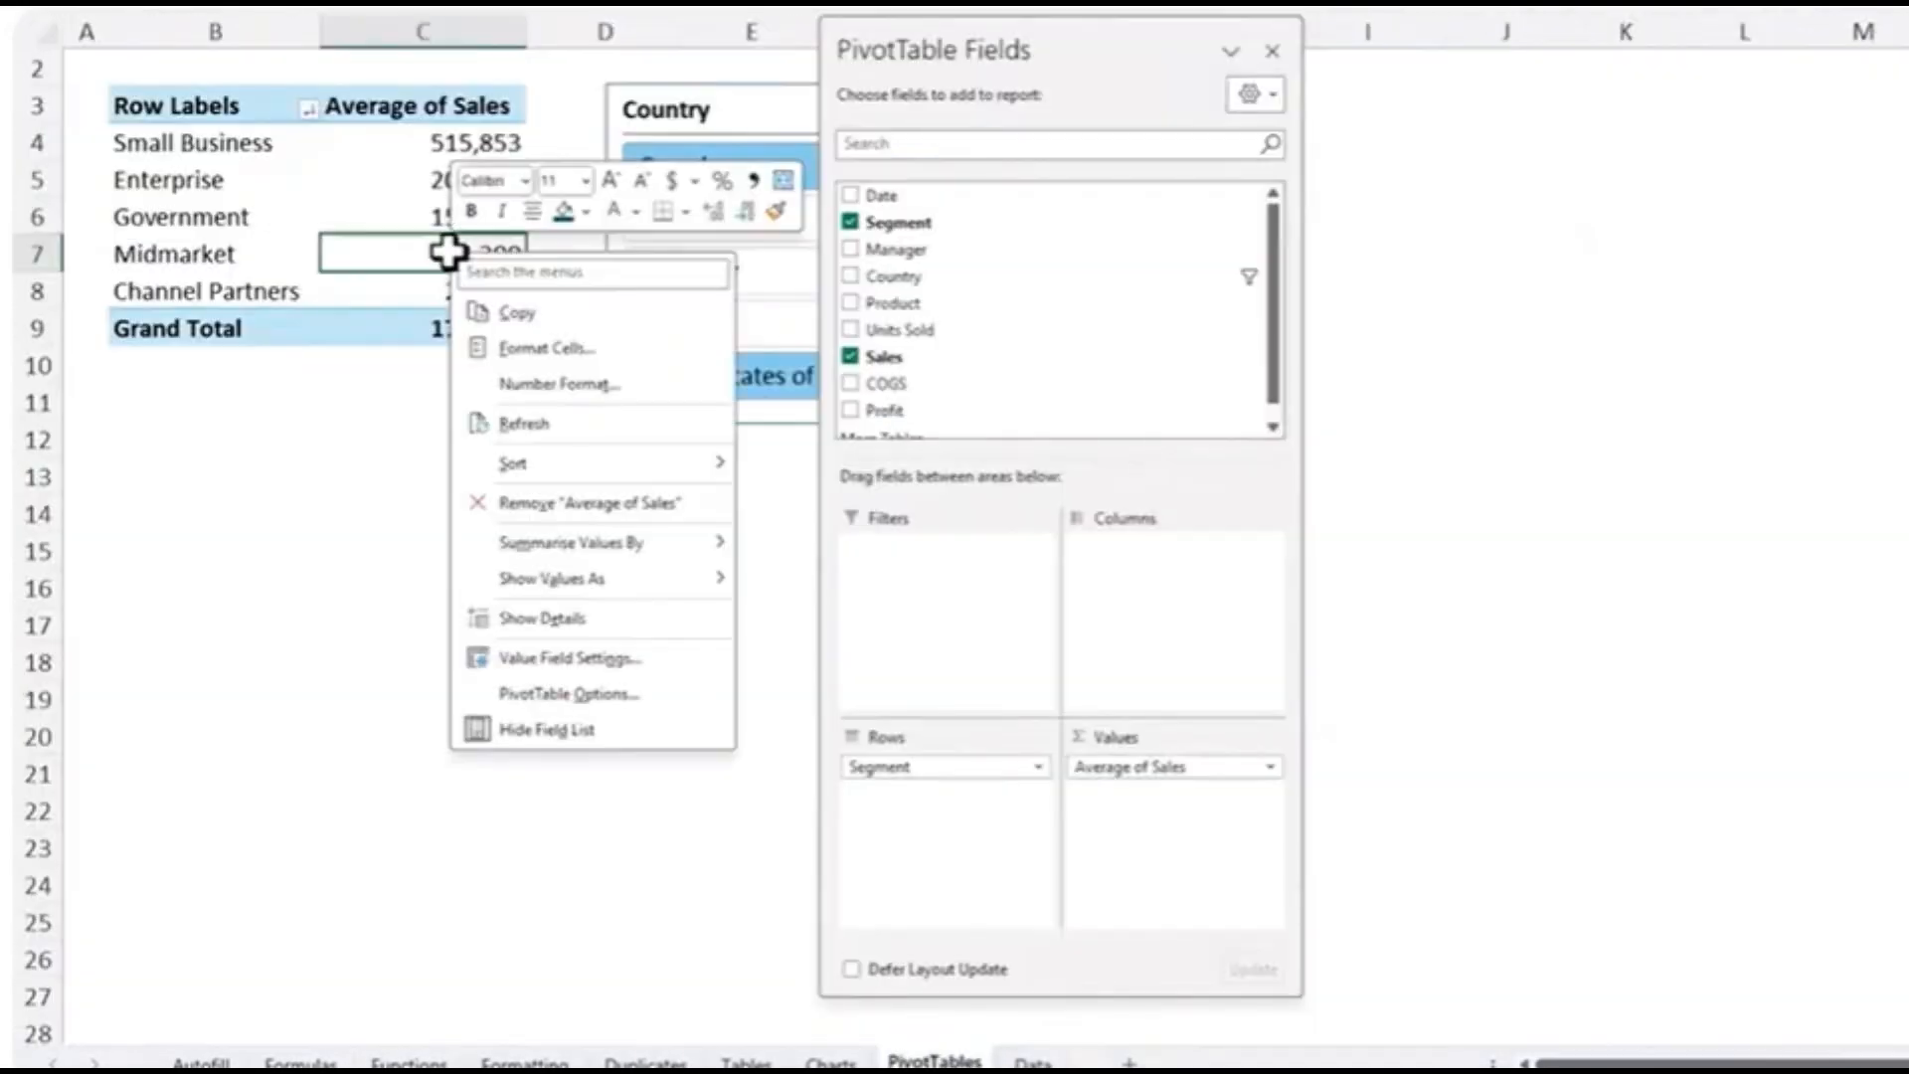
click(641, 418)
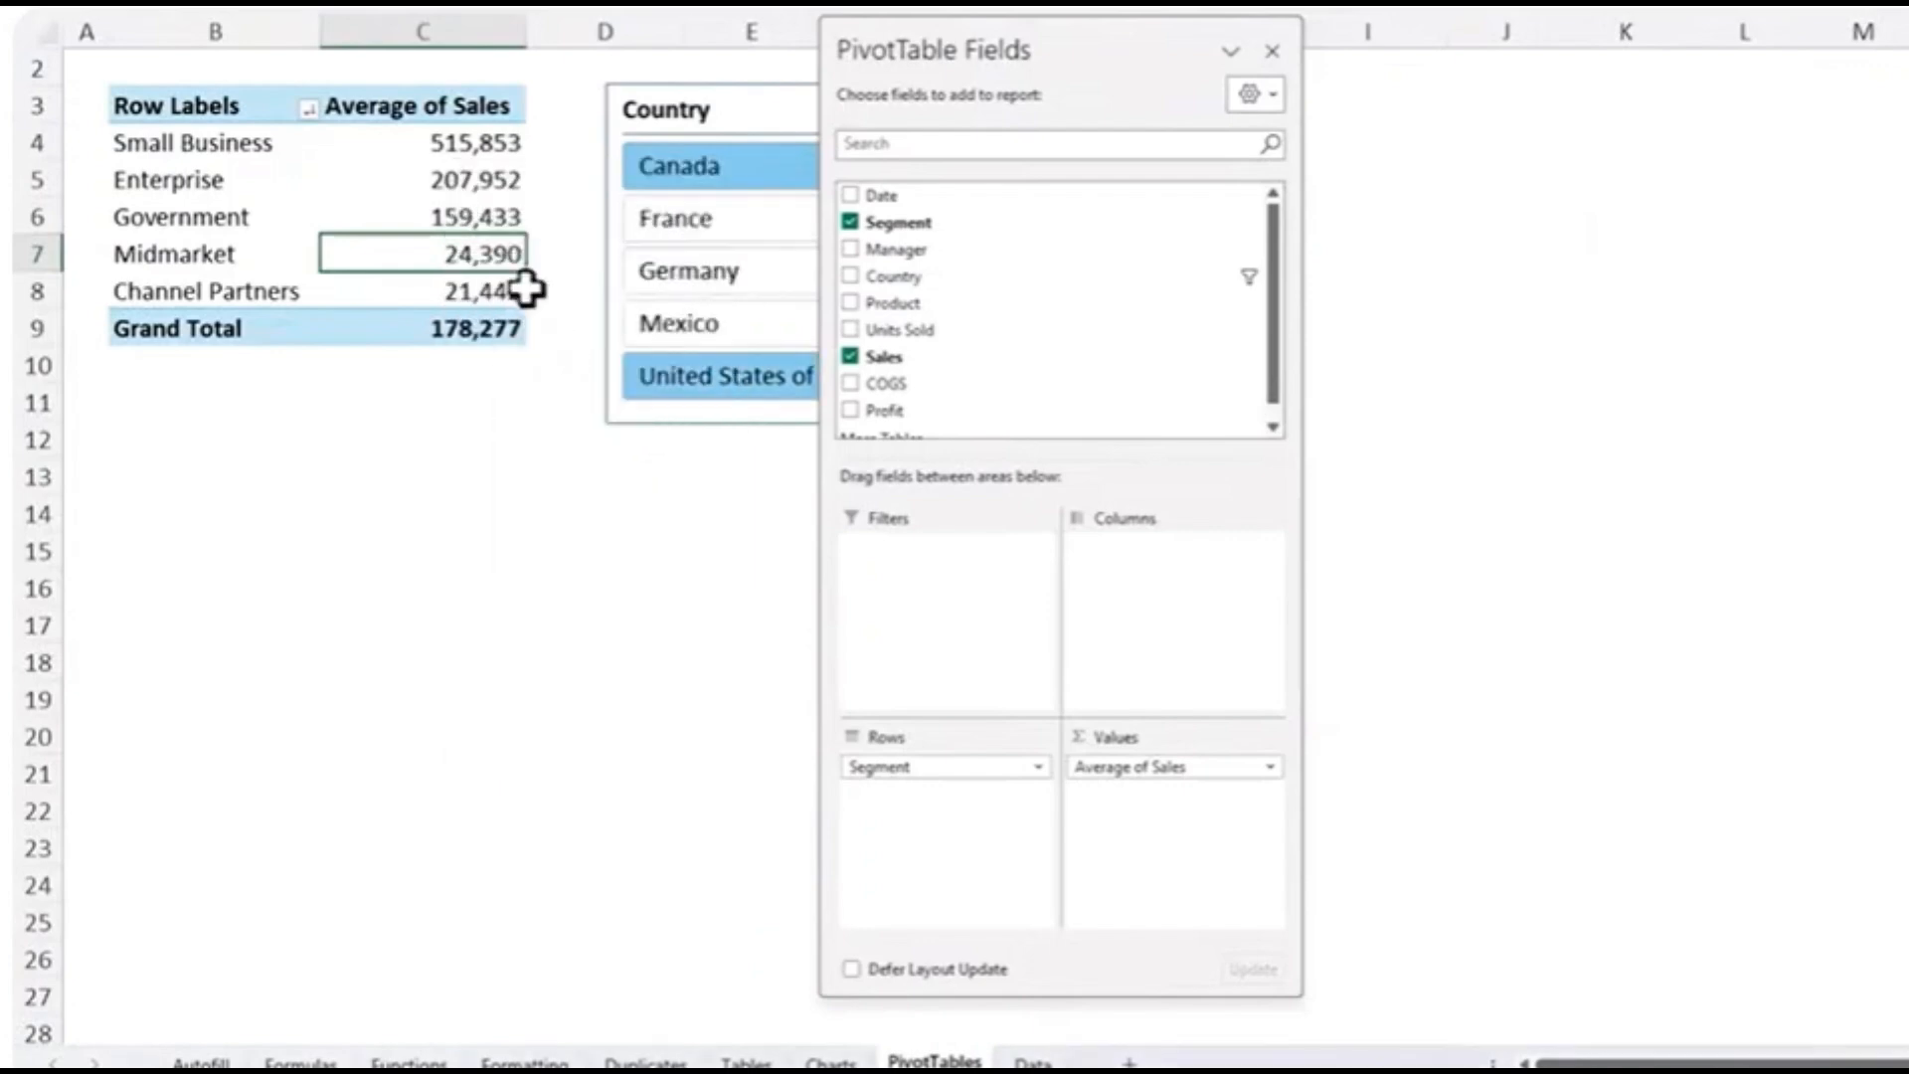